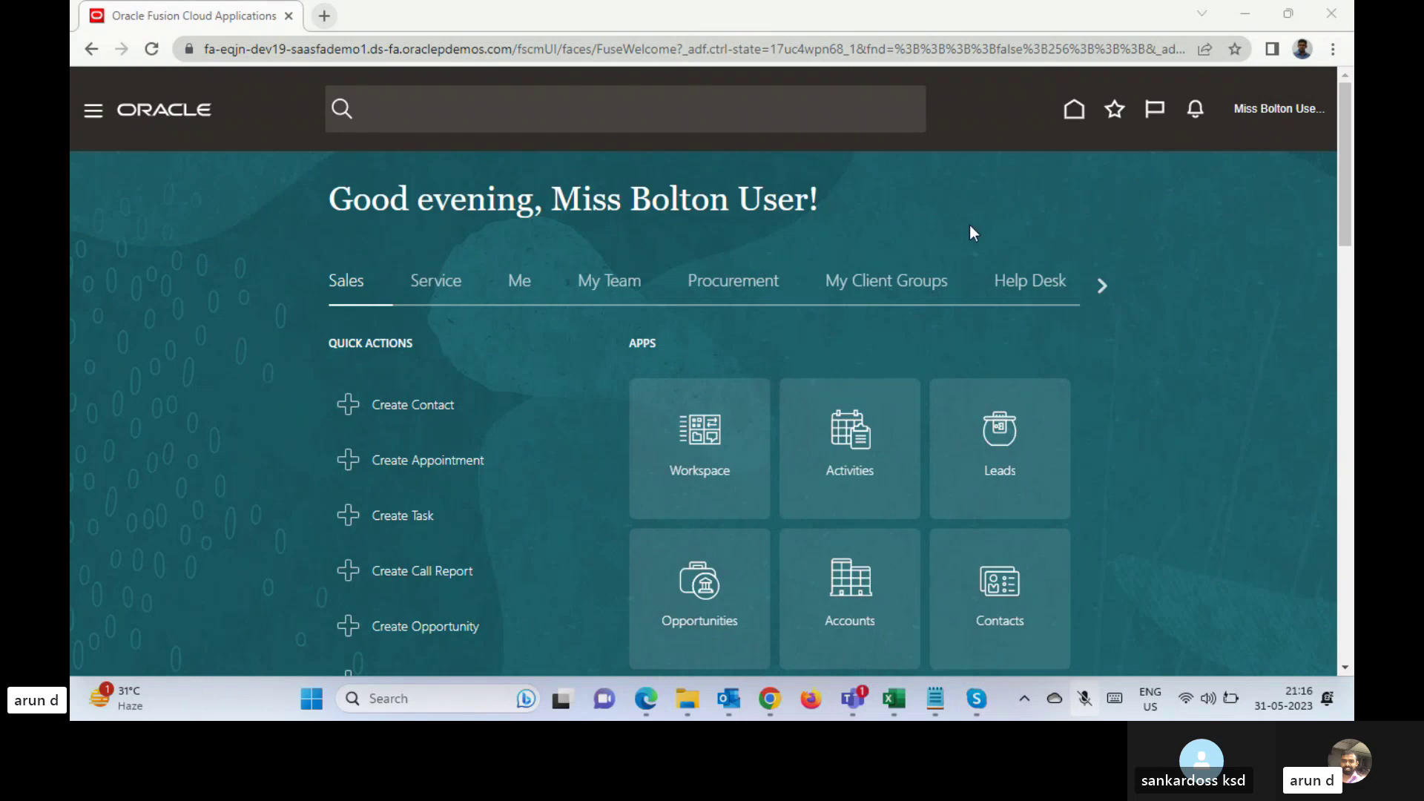
- Open the Setup and Maintenance work area and switch the setup offering to Procurement
{"action": "left_click", "coordinate": [1274, 109]}
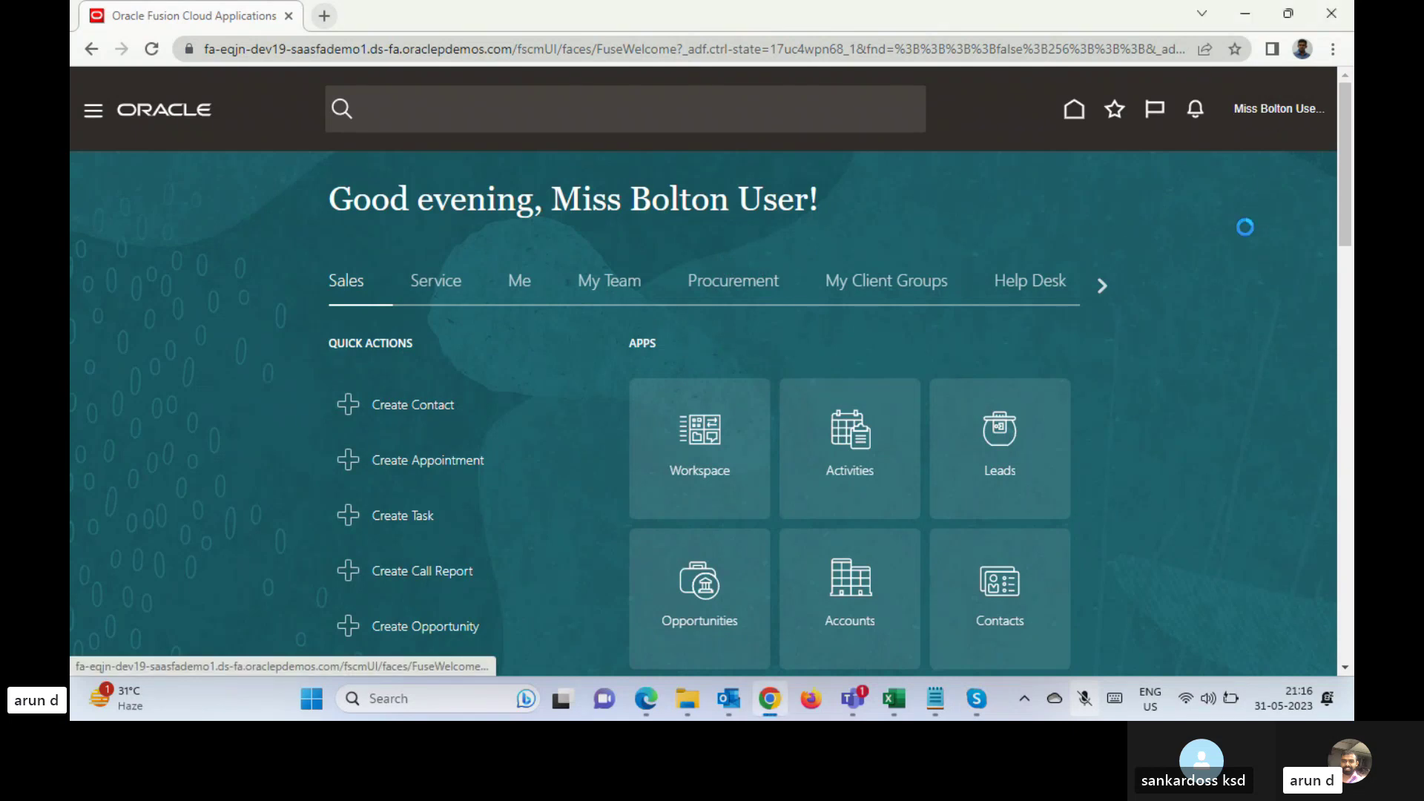
{"action": "left_click", "coordinate": [1011, 391]}
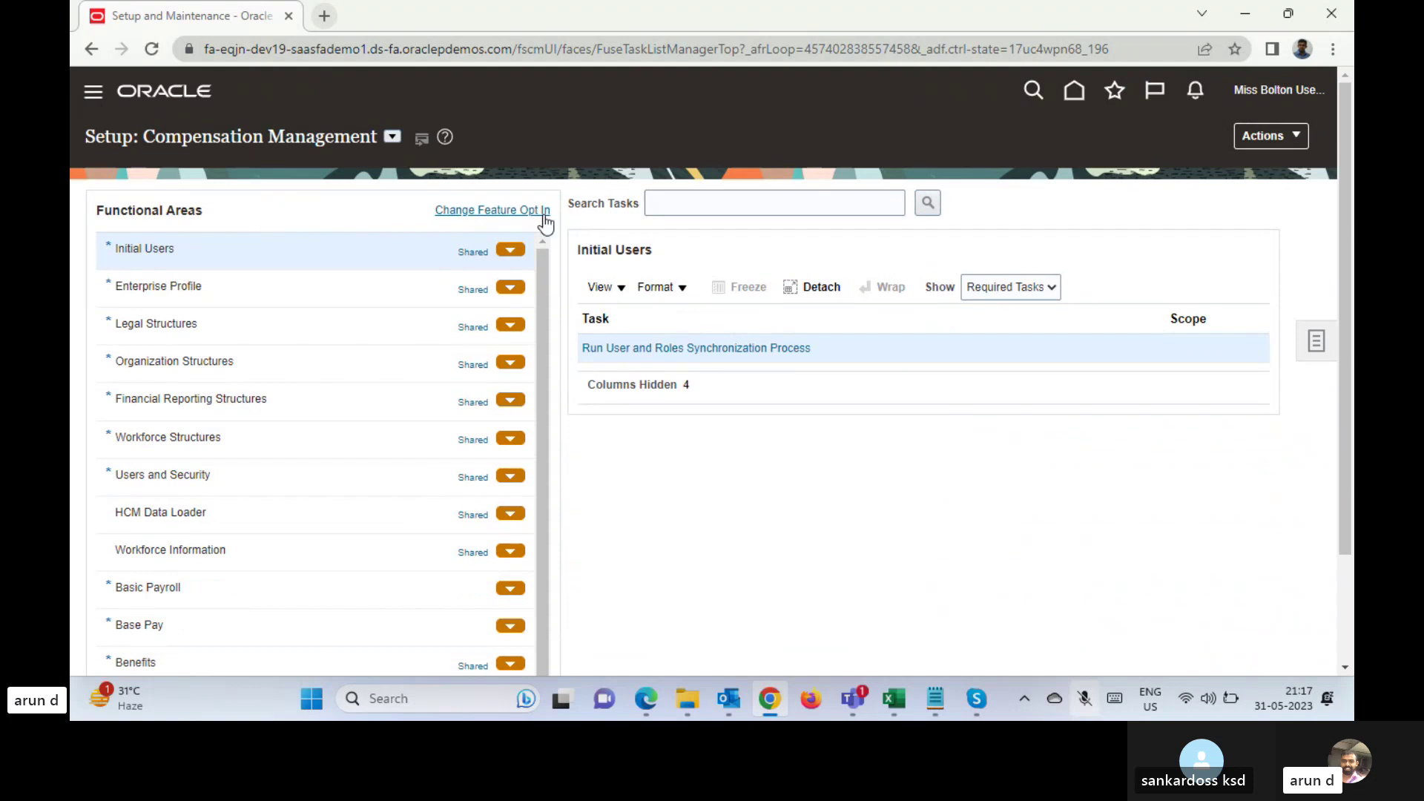
{"action": "left_click", "coordinate": [392, 137]}
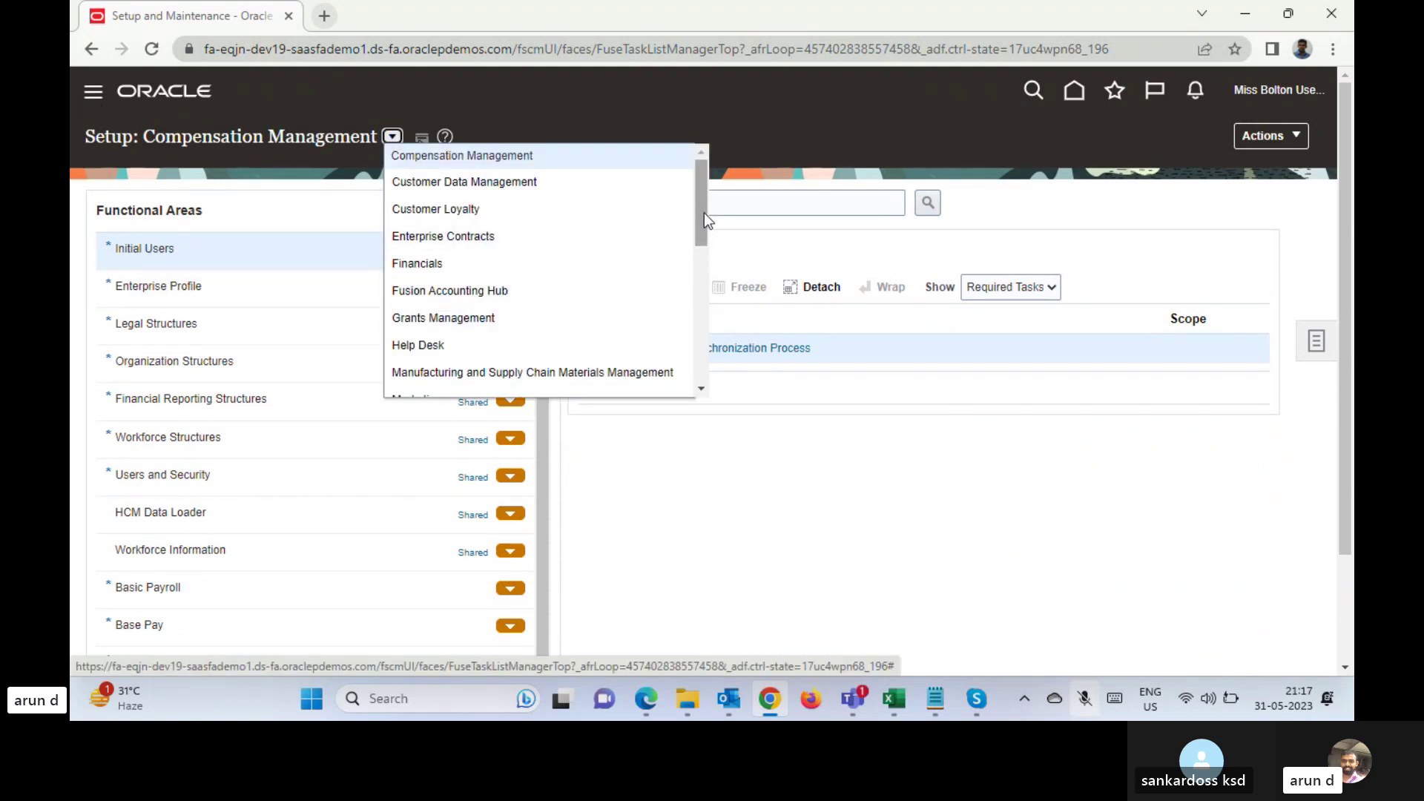
{"action": "left_click_drag", "start_coordinate": [703, 211], "coordinate": [704, 267]}
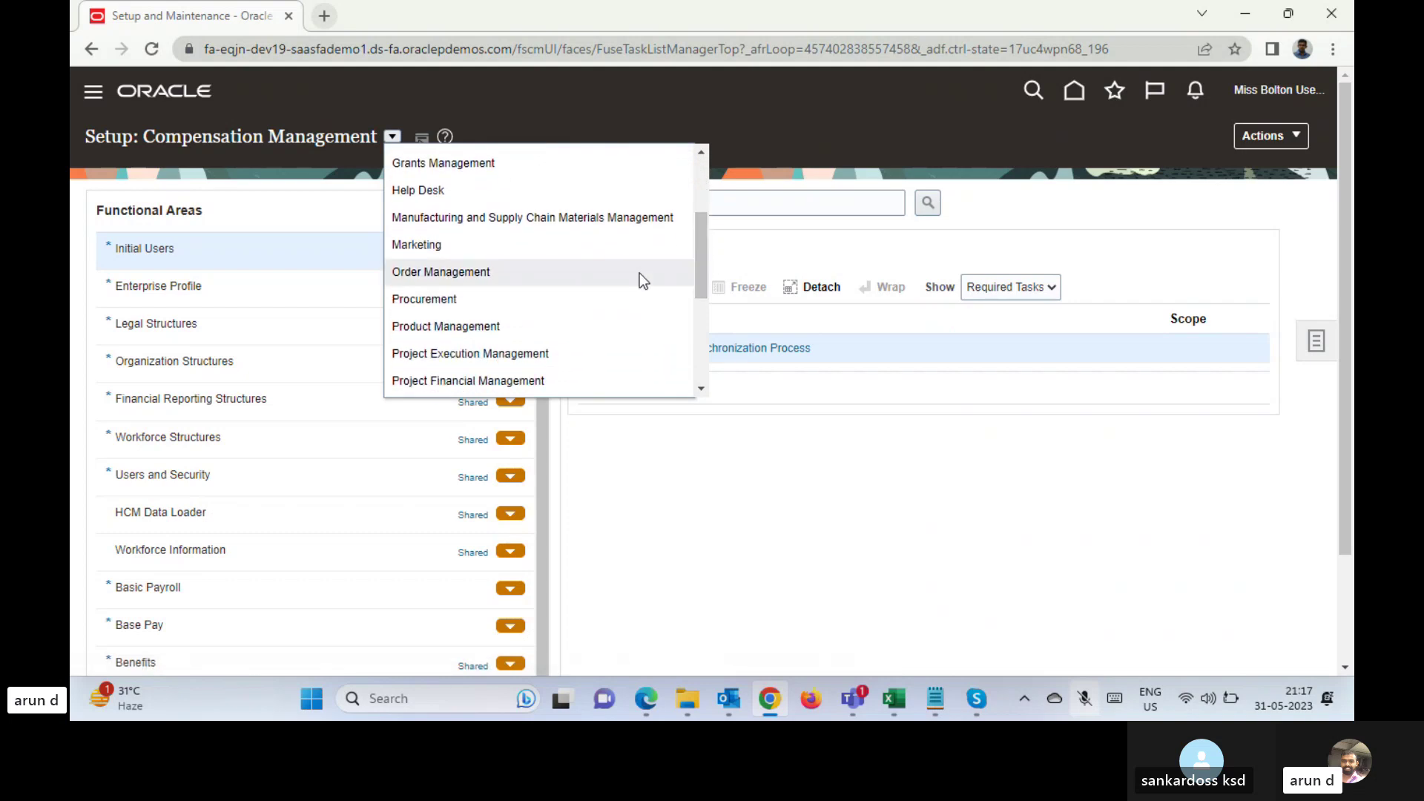
{"action": "left_click", "coordinate": [475, 301]}
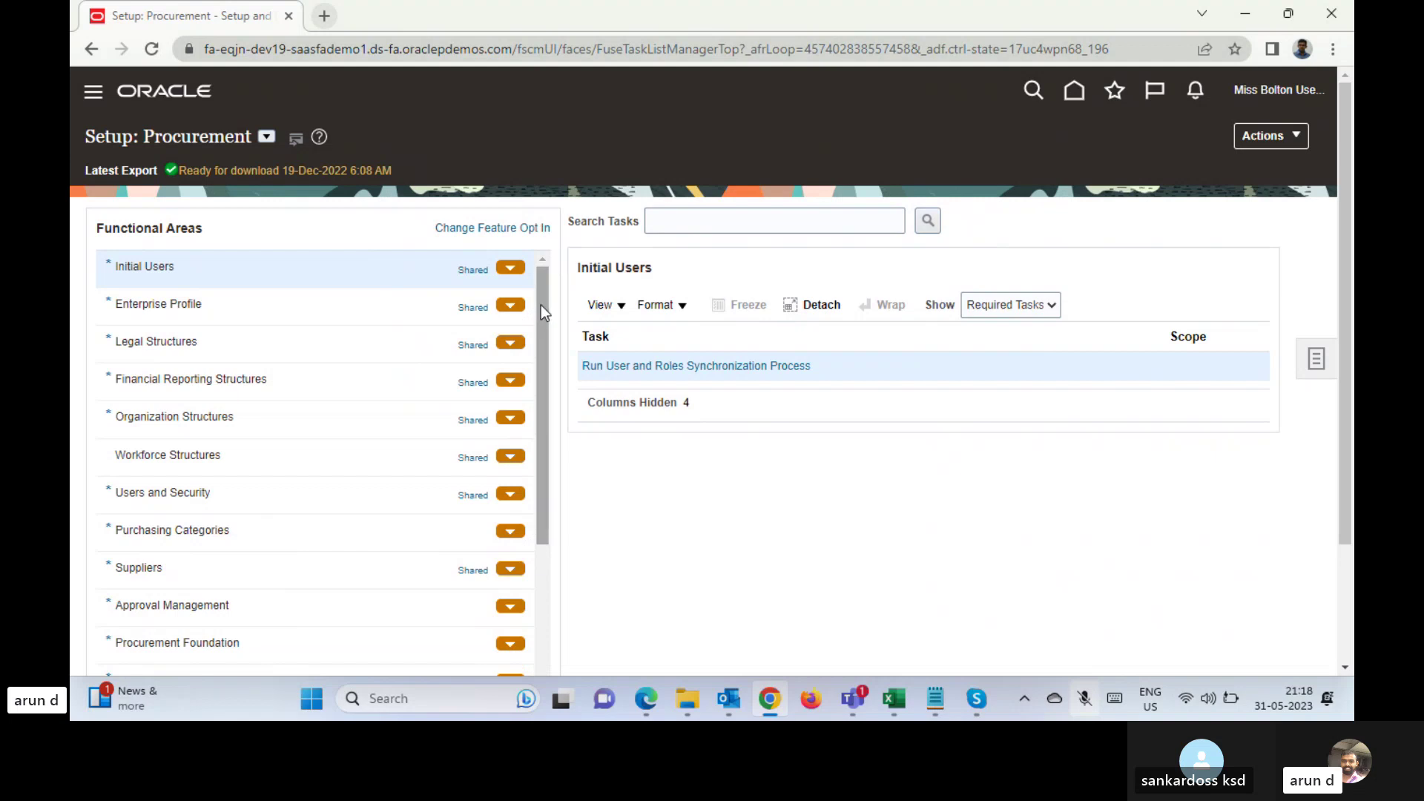
- Start a new mapping set from Manage Mapping Sets under Procurement Transaction Account Rules and view its output type options
{"action": "left_click_drag", "start_coordinate": [542, 314], "coordinate": [542, 405]}
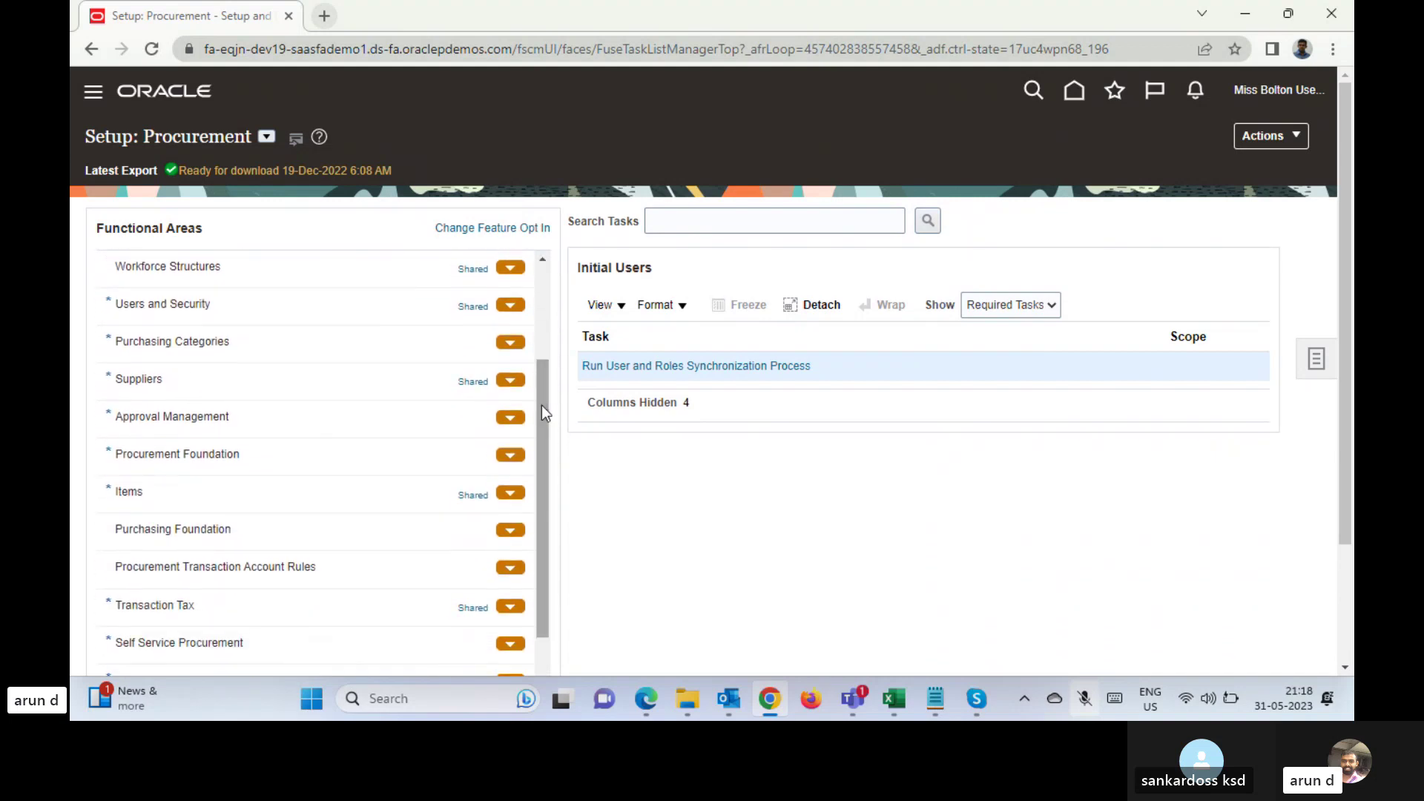
{"action": "left_click", "coordinate": [292, 576]}
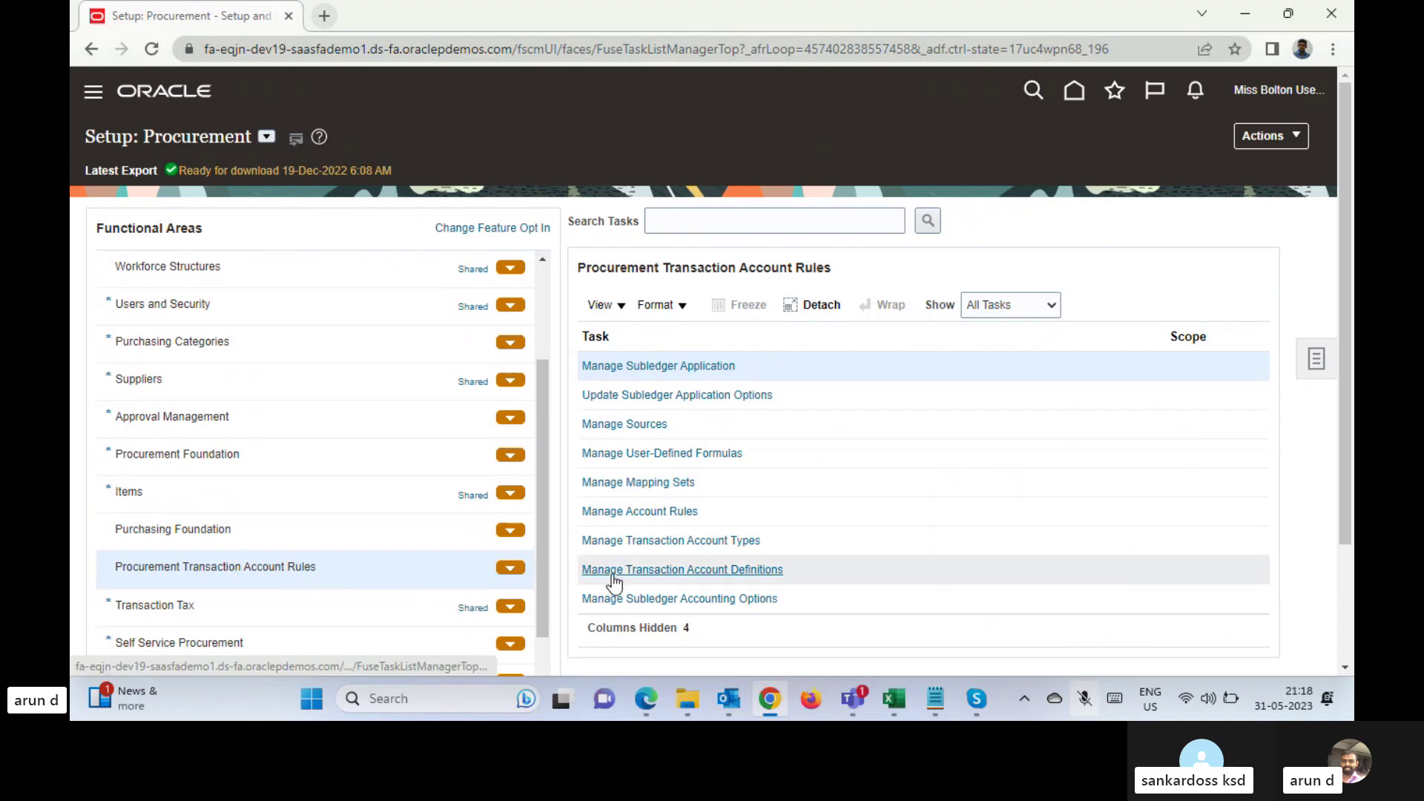
{"action": "left_click", "coordinate": [805, 572]}
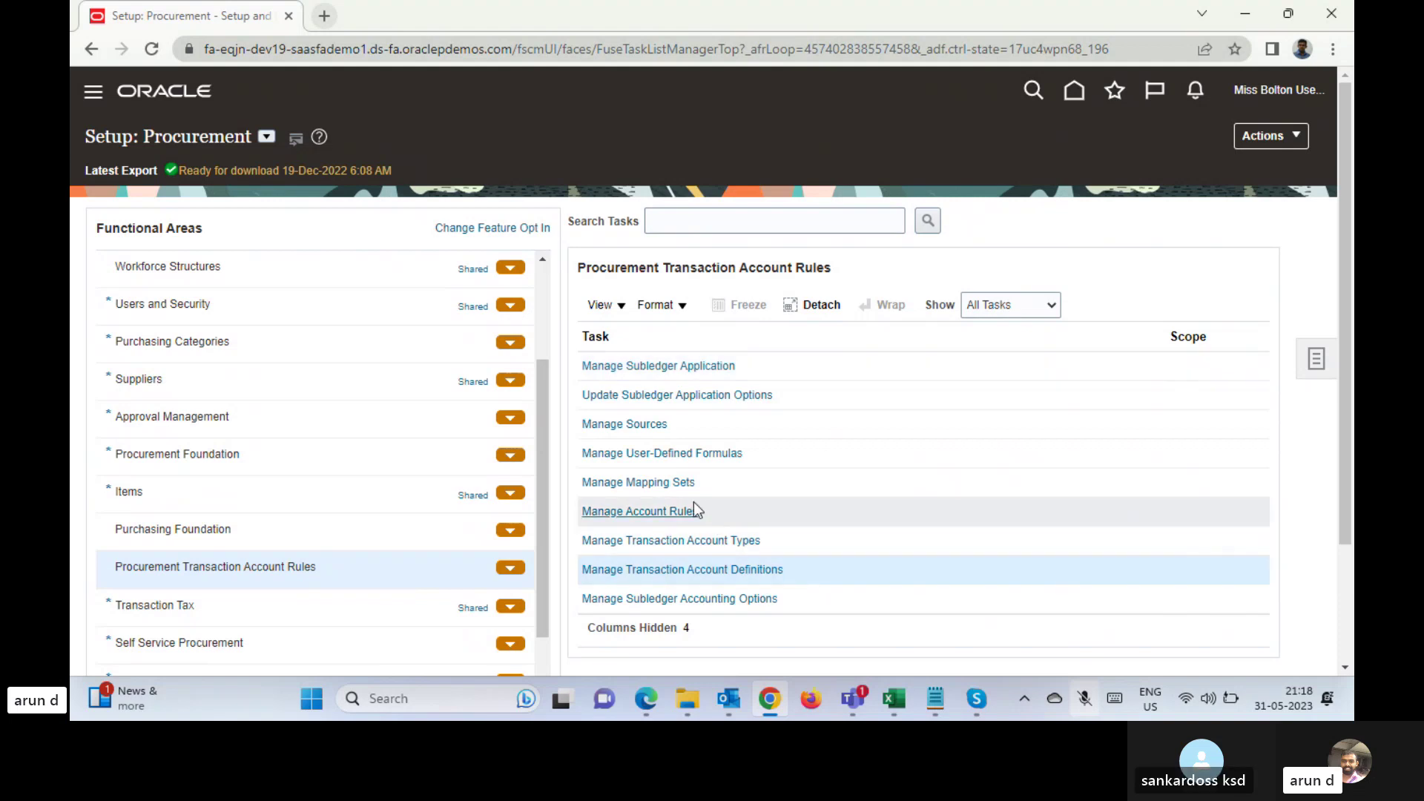
{"action": "left_click", "coordinate": [667, 486]}
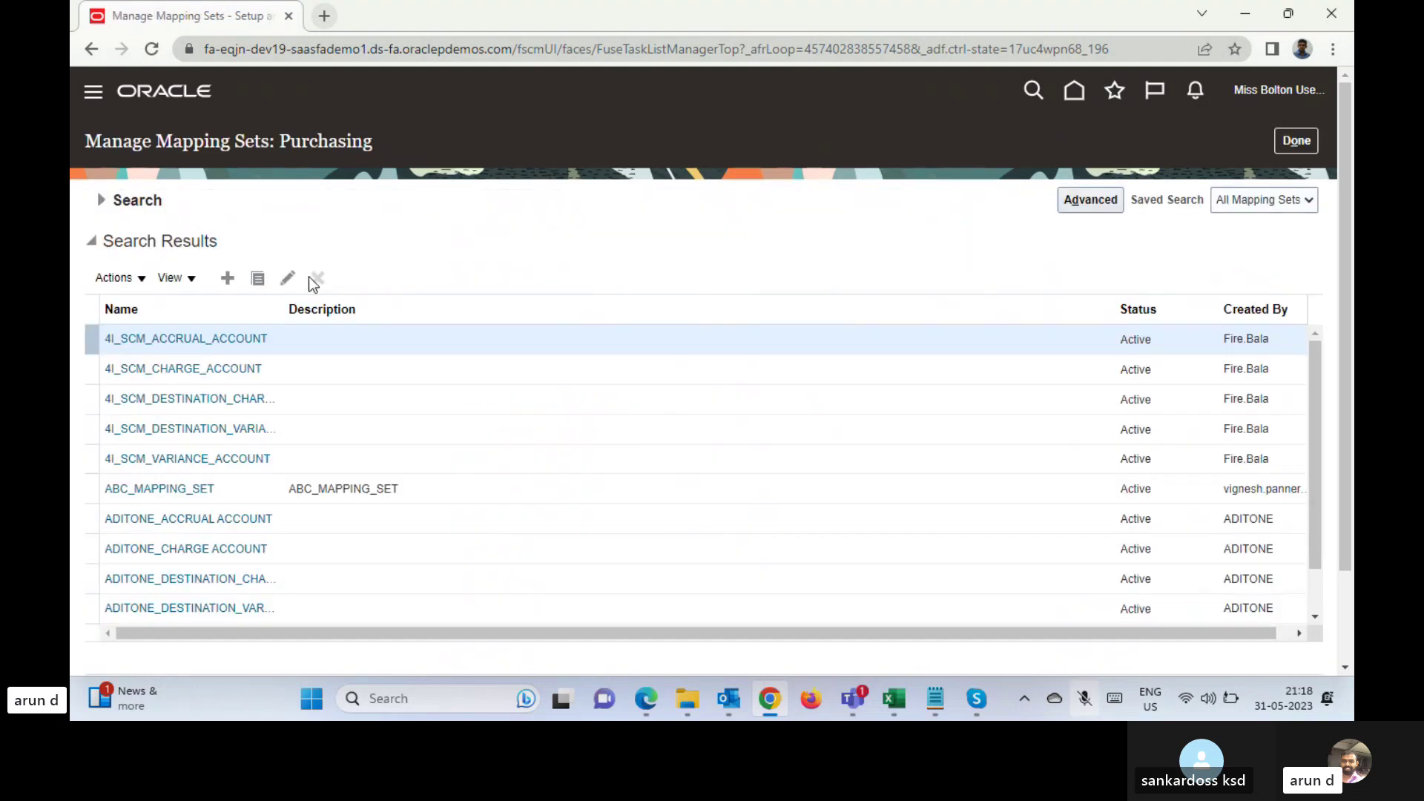
{"action": "left_click", "coordinate": [228, 279]}
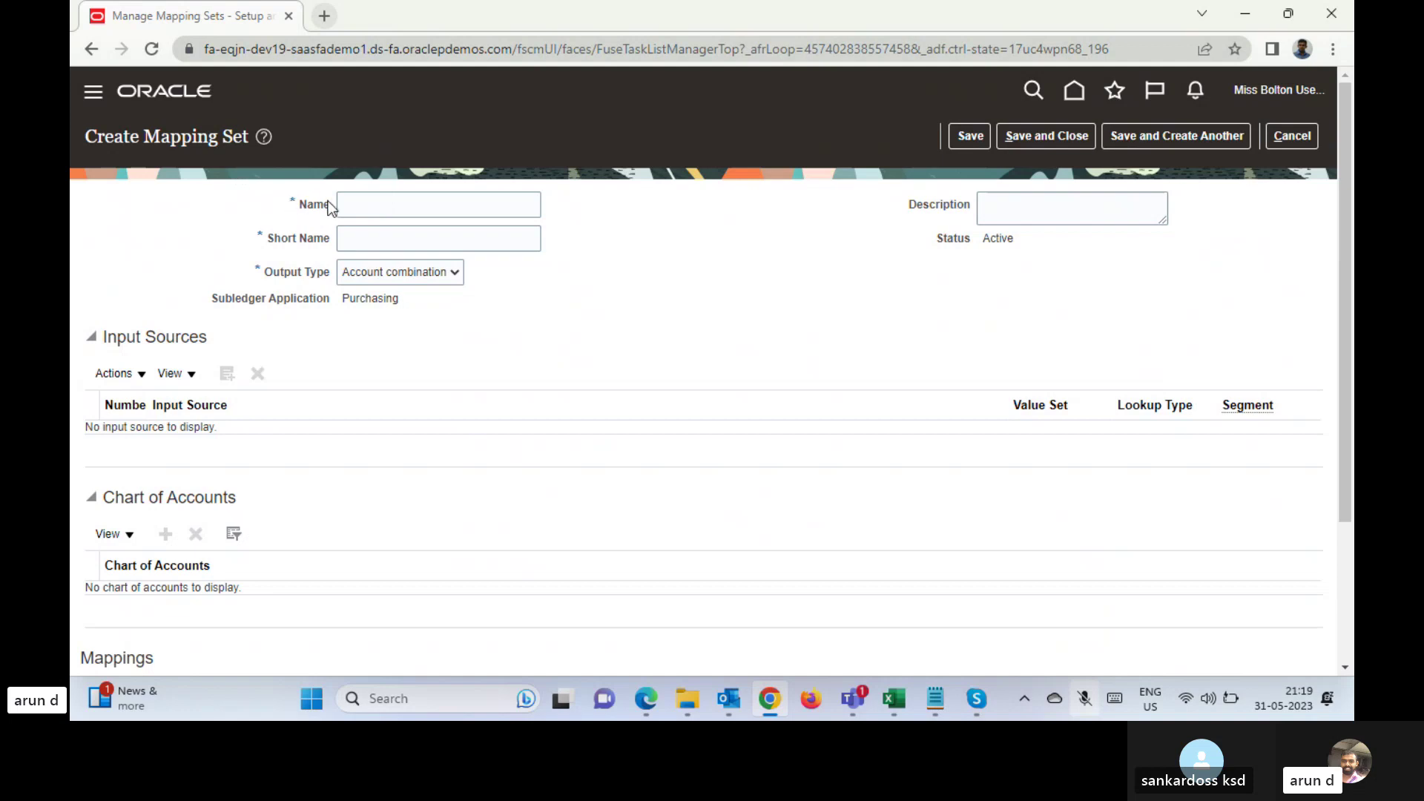
{"action": "left_click", "coordinate": [424, 281]}
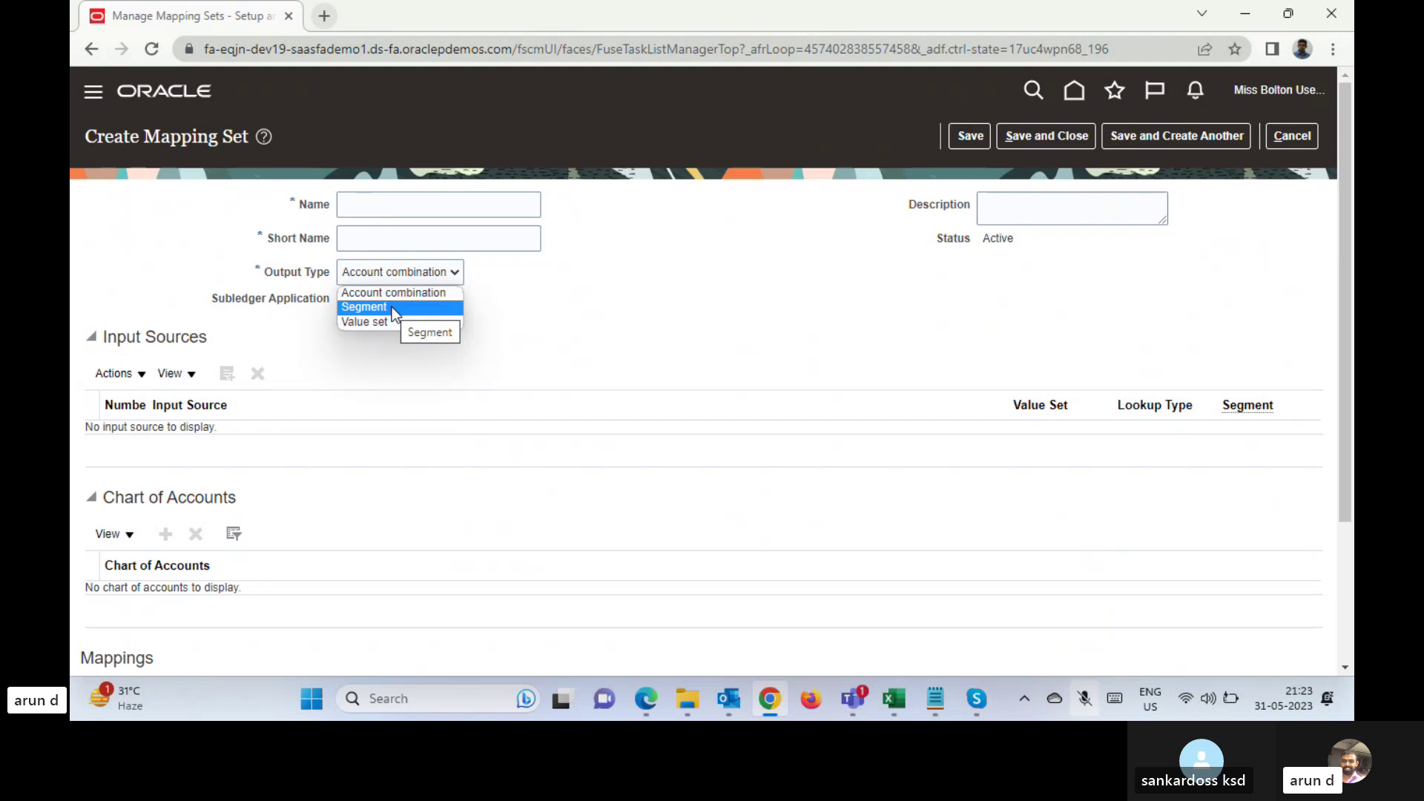
- Launch Excel and bring up a new blank workbook
{"action": "left_click", "coordinate": [428, 697]}
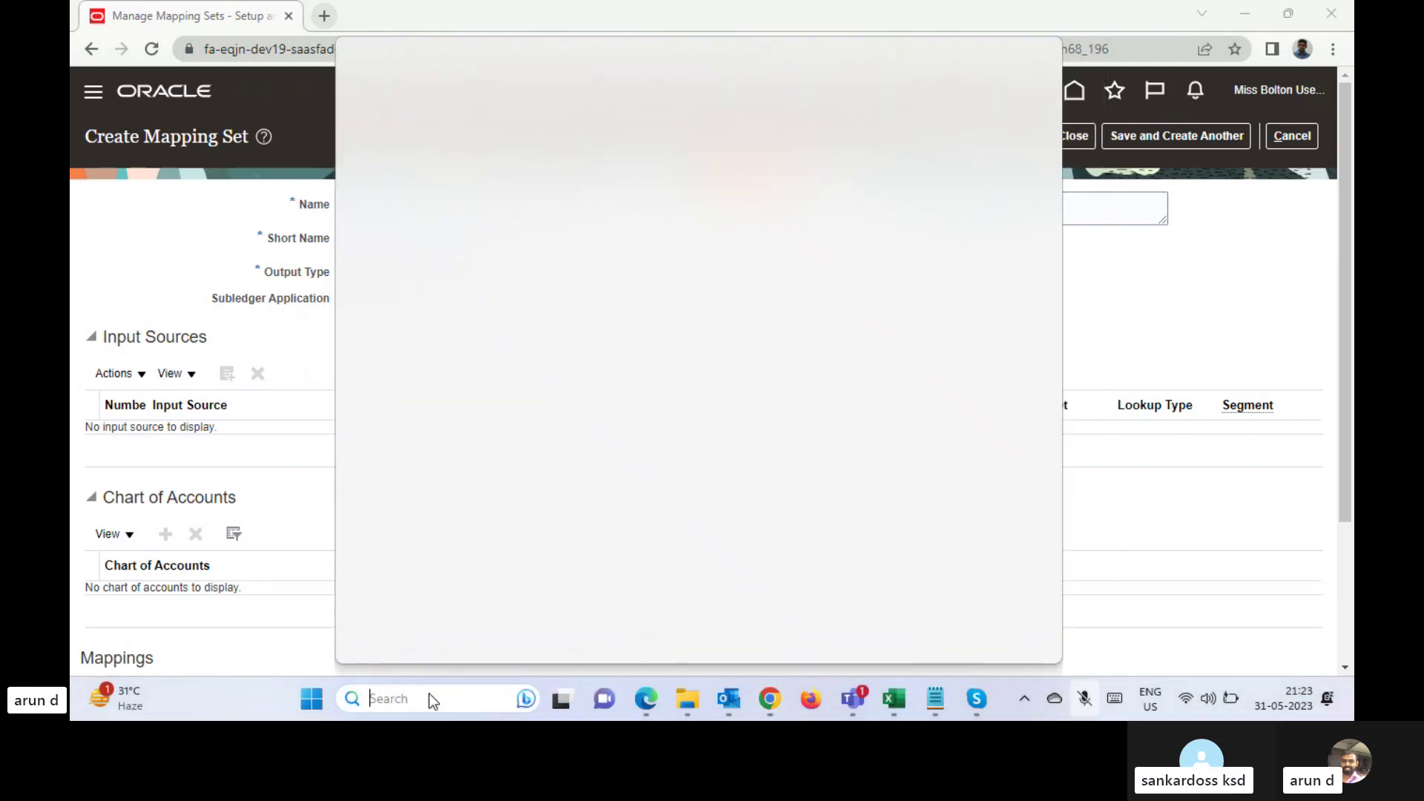
{"action": "type", "text": "exc"}
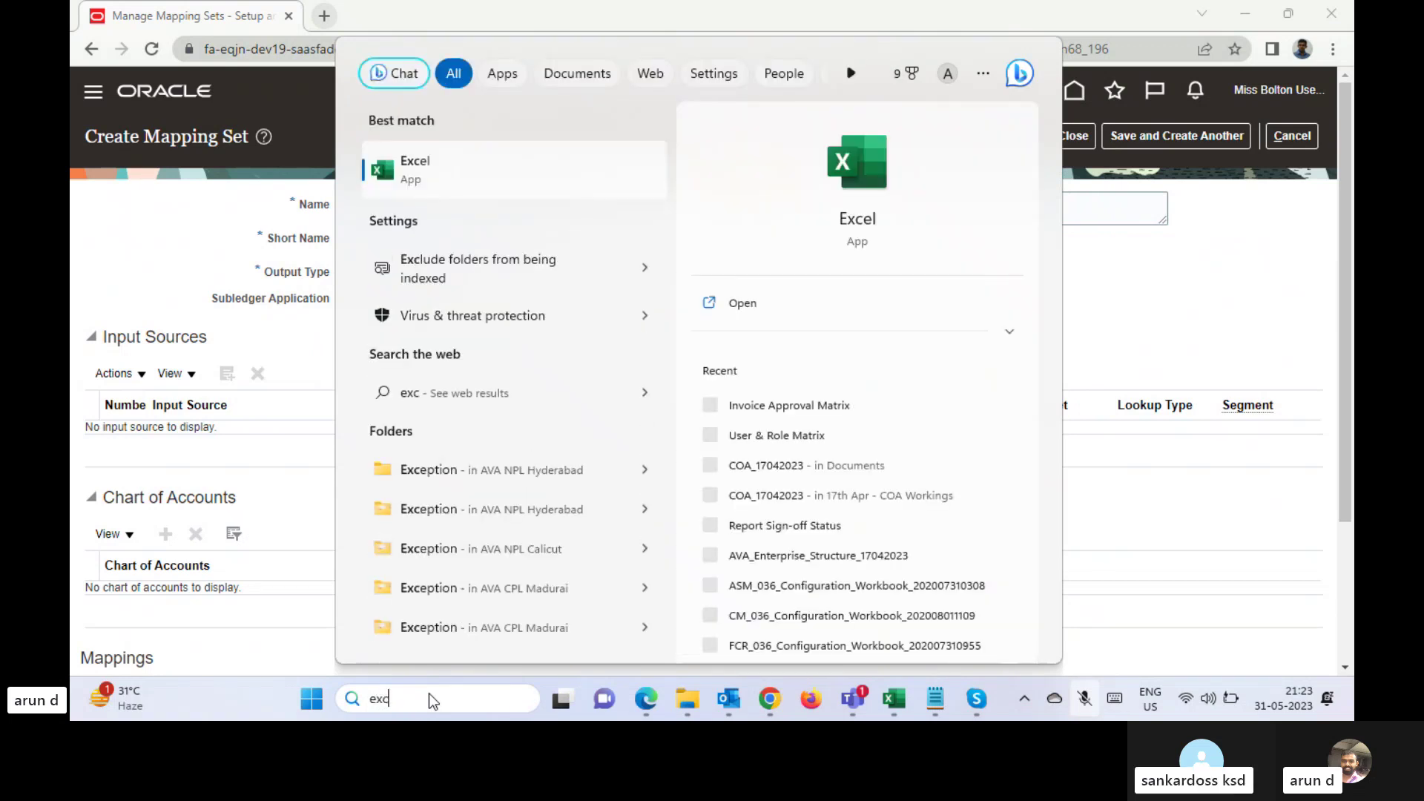
{"action": "key", "text": "Return"}
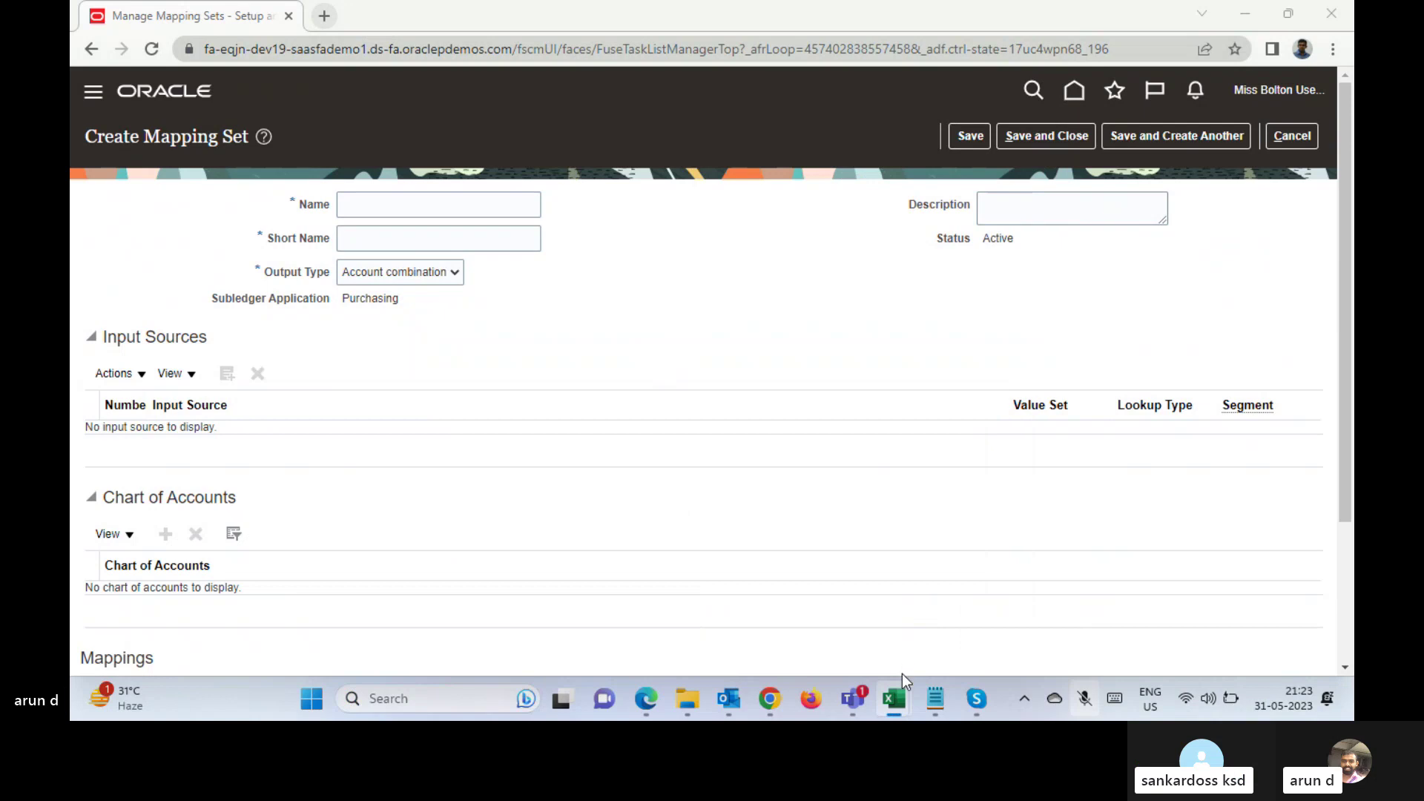
{"action": "mouse_move", "coordinate": [902, 699]}
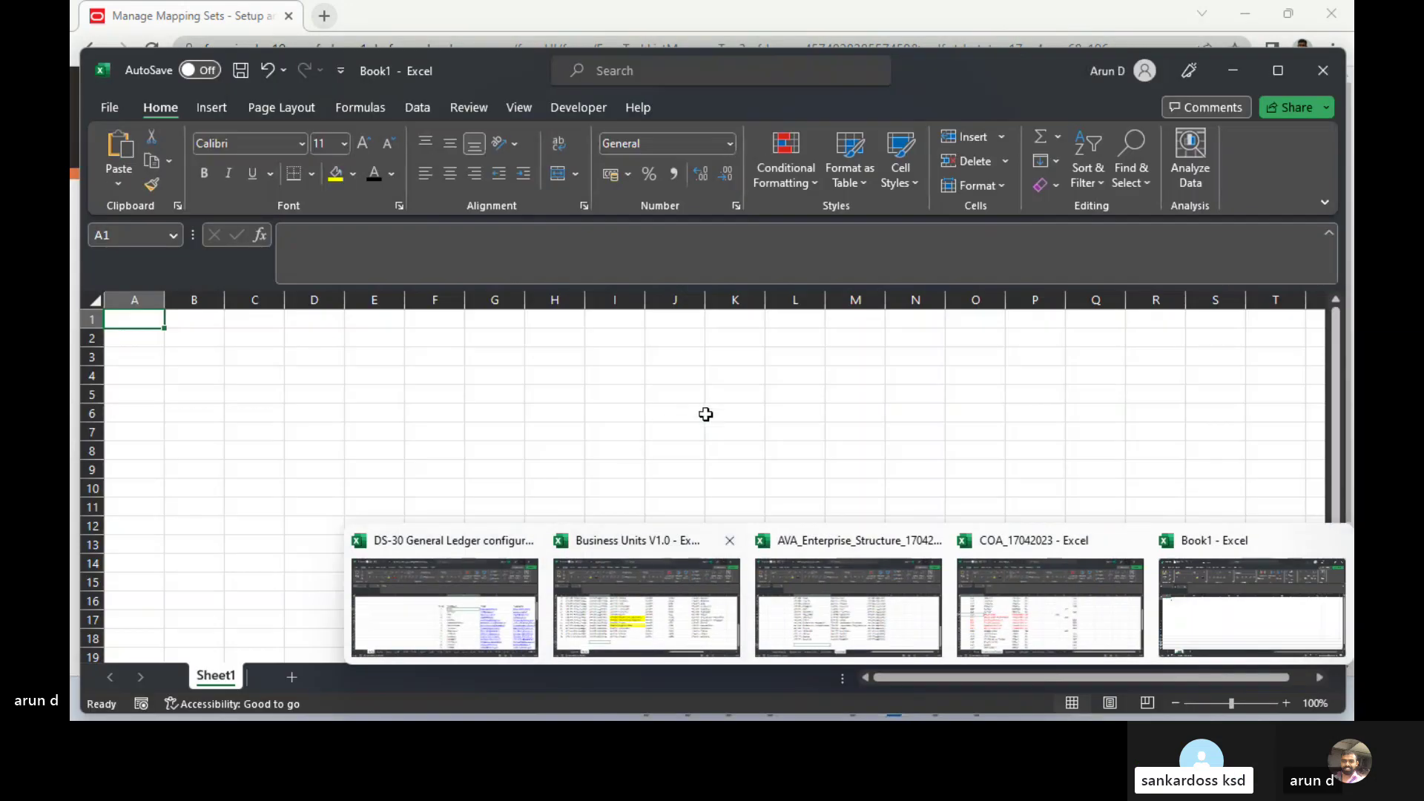
{"action": "left_click", "coordinate": [707, 413]}
- Enter the heading "Steel - India" in cell E5
{"action": "left_click", "coordinate": [380, 397]}
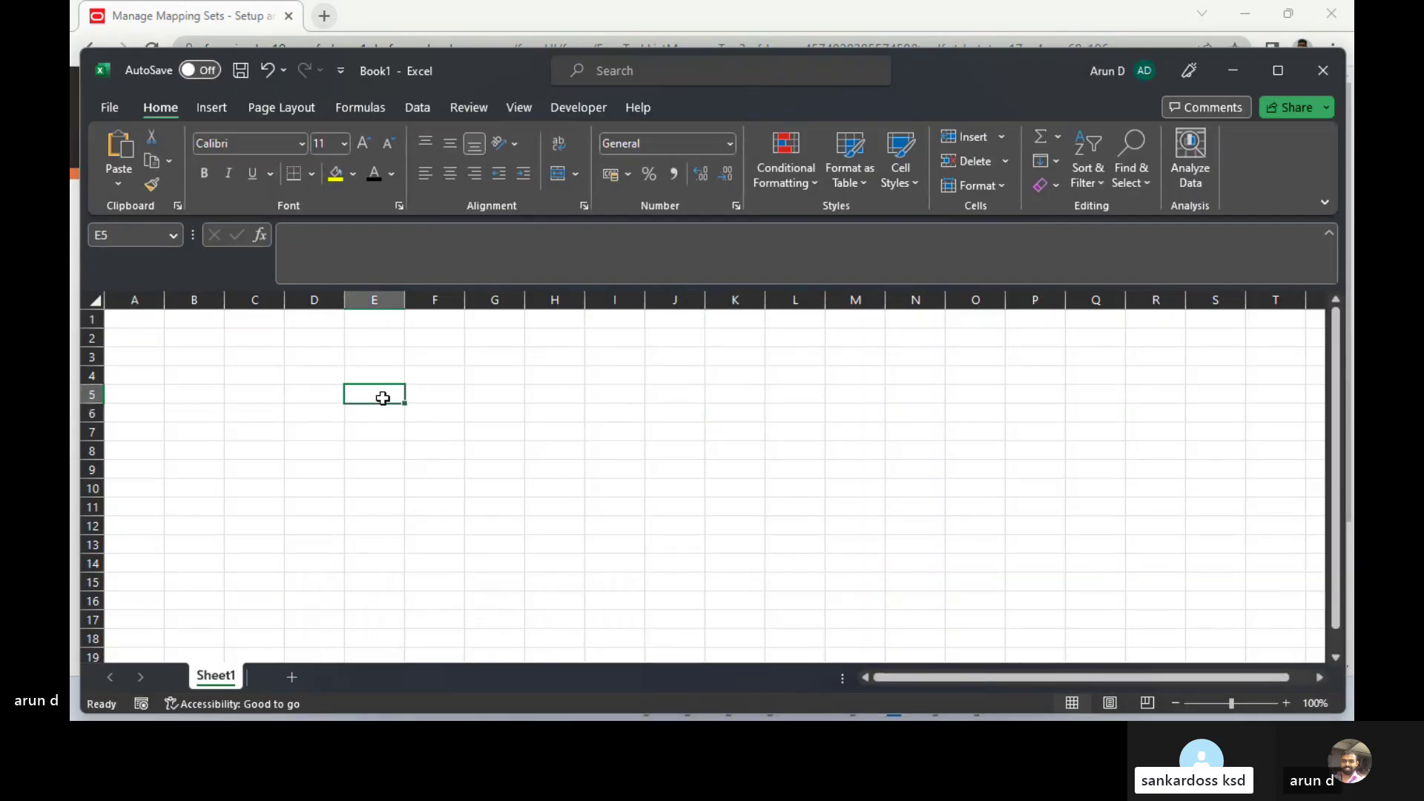
{"action": "type", "text": "Steel"}
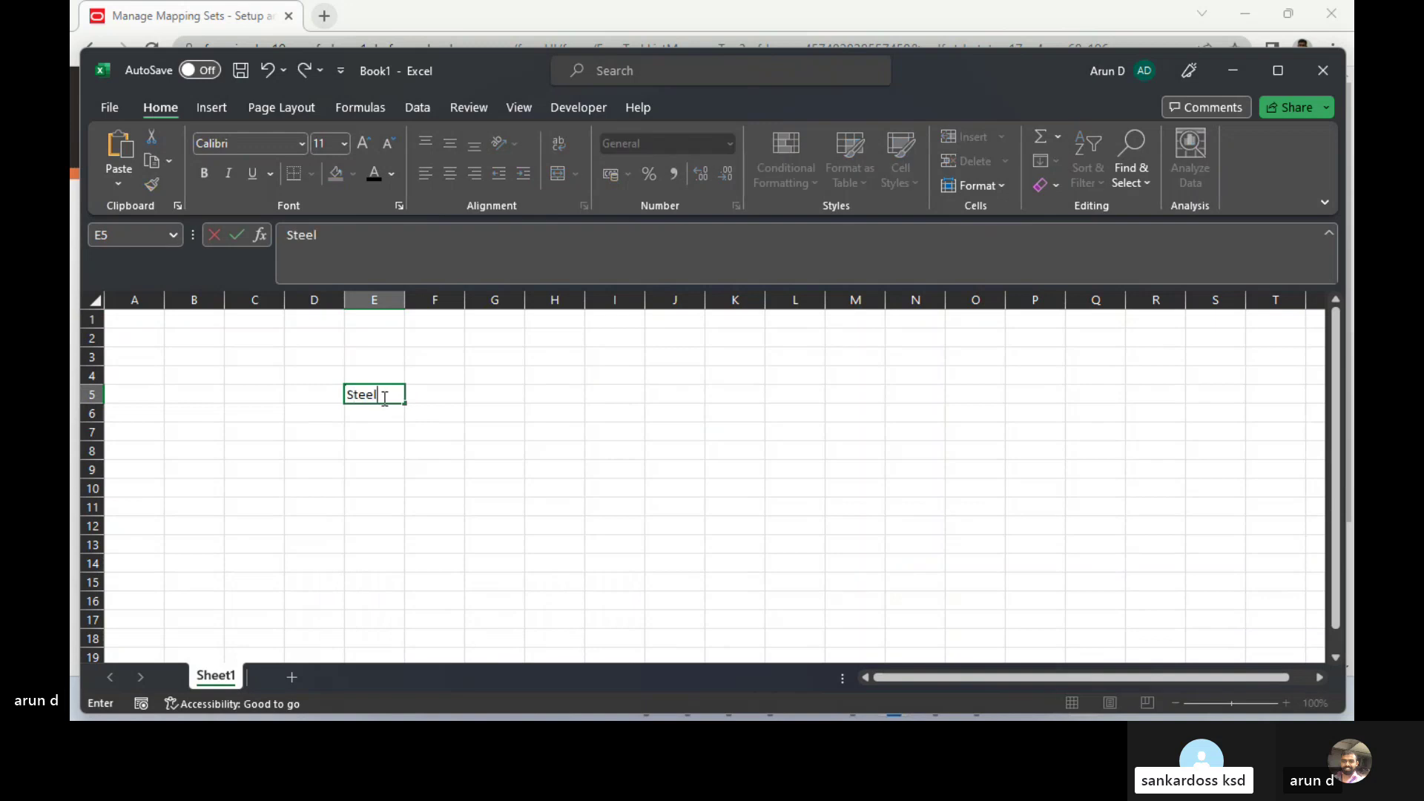
{"action": "key", "text": "Tab"}
{"action": "double_click", "coordinate": [382, 398]}
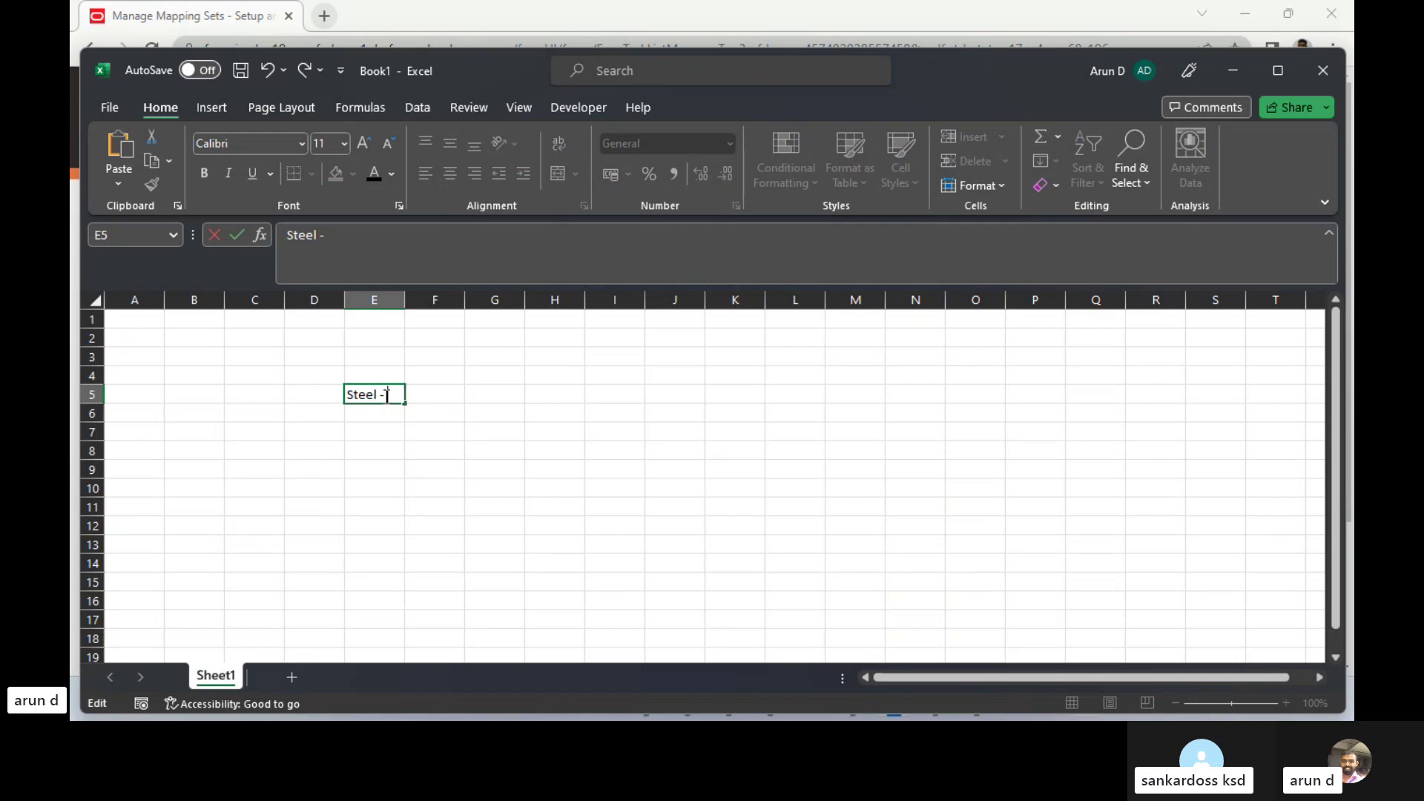
{"action": "type", "text": "- India"}
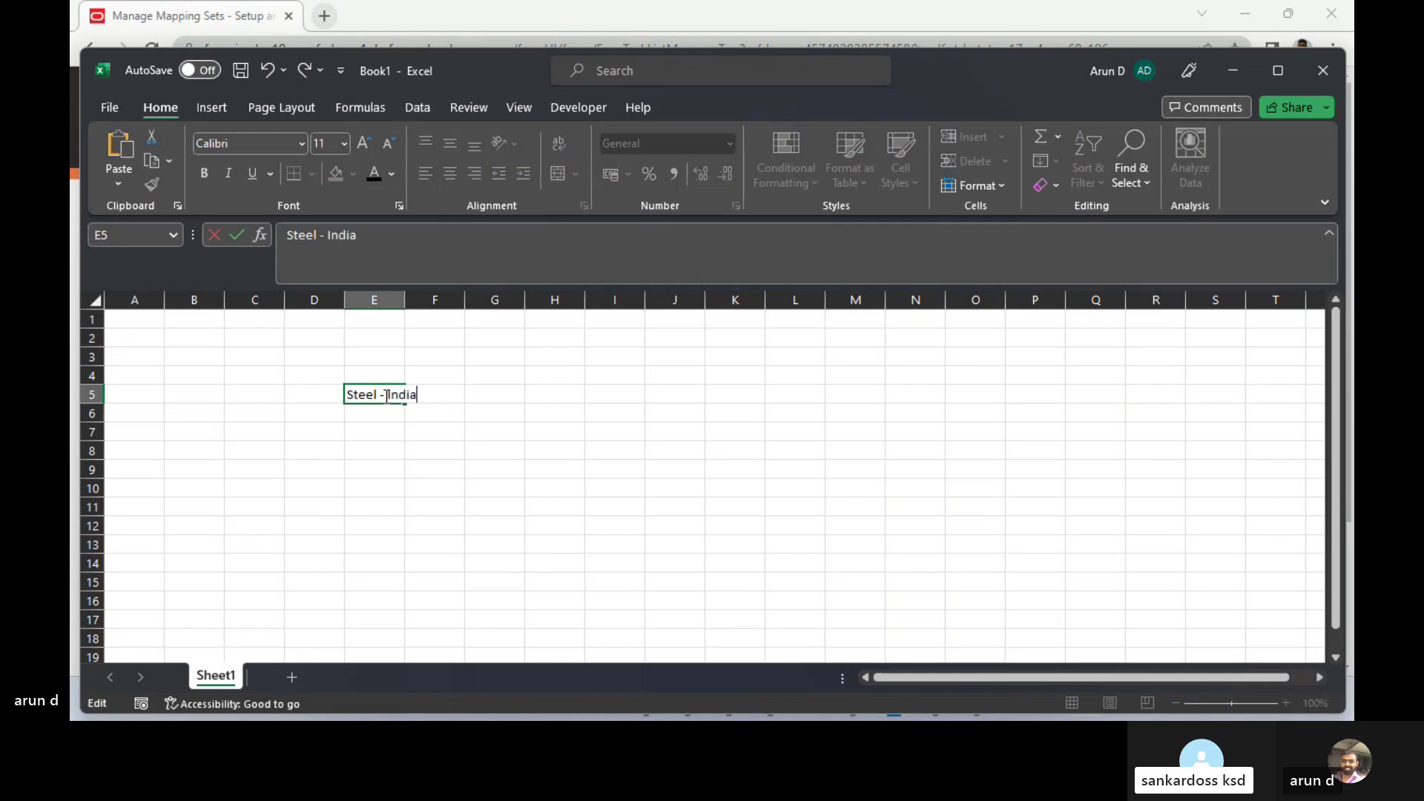
- Enter the heading "Steel - Singapore" in cell I5, on the same row as the India heading
{"action": "key", "text": "Tab"}
{"action": "key", "text": "Tab"}
{"action": "key", "text": "Tab"}
{"action": "key", "text": "Tab"}
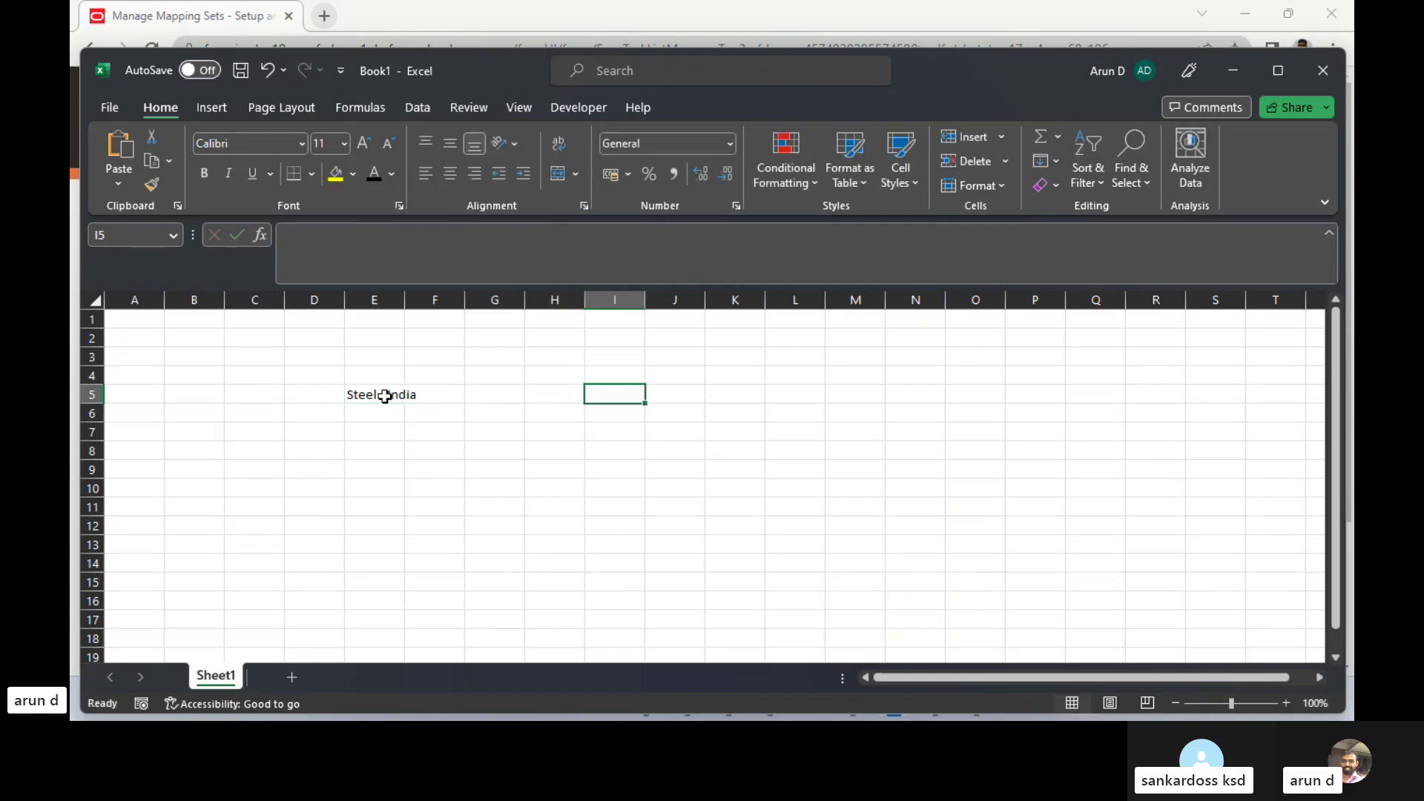
{"action": "type", "text": "Steel"}
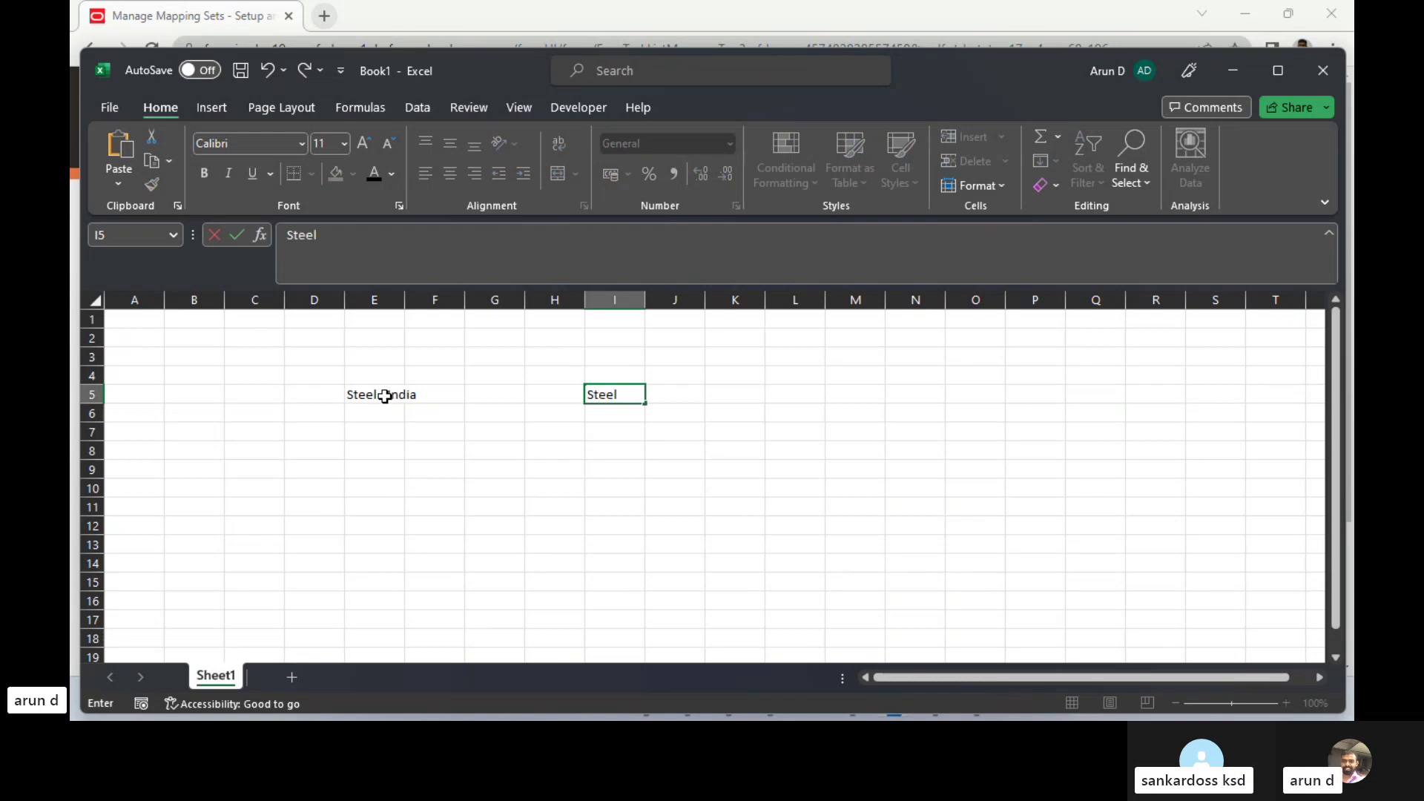
{"action": "type", "text": " - Singapore"}
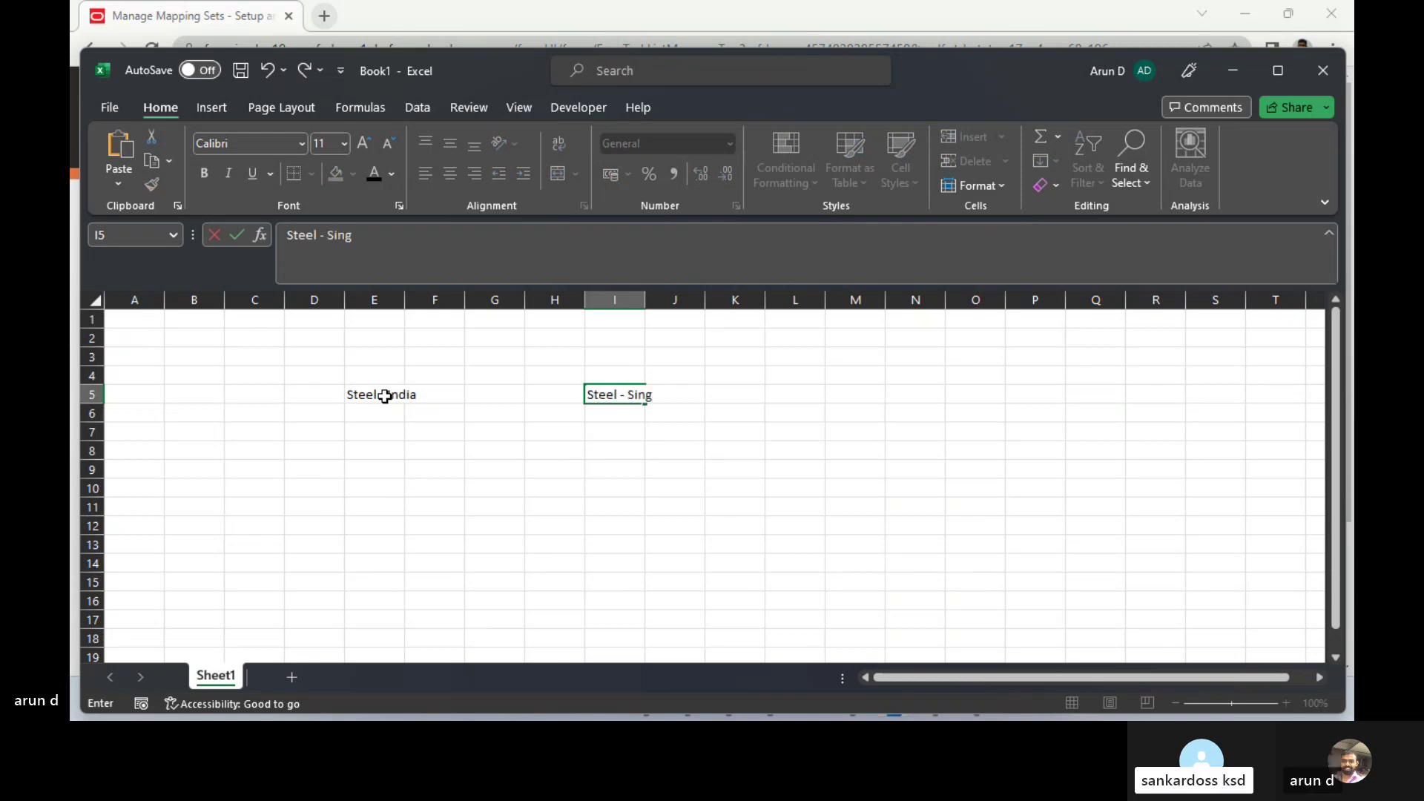
- Enter the heading "Steel - Australia" in cell M5 to complete the row of country headings
{"action": "key", "text": "Tab"}
{"action": "key", "text": "Tab"}
{"action": "key", "text": "Tab"}
{"action": "key", "text": "Tab"}
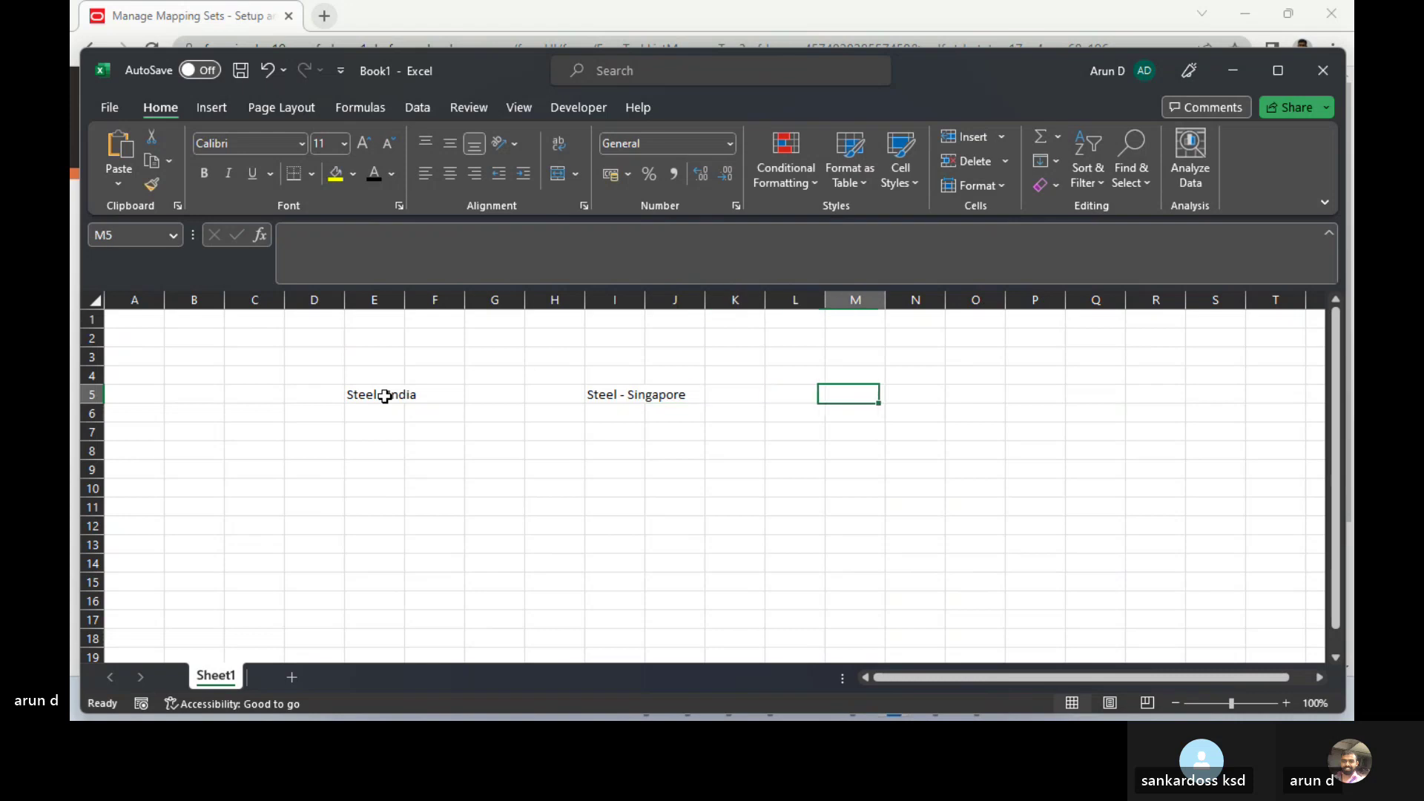
{"action": "type", "text": "Steel"}
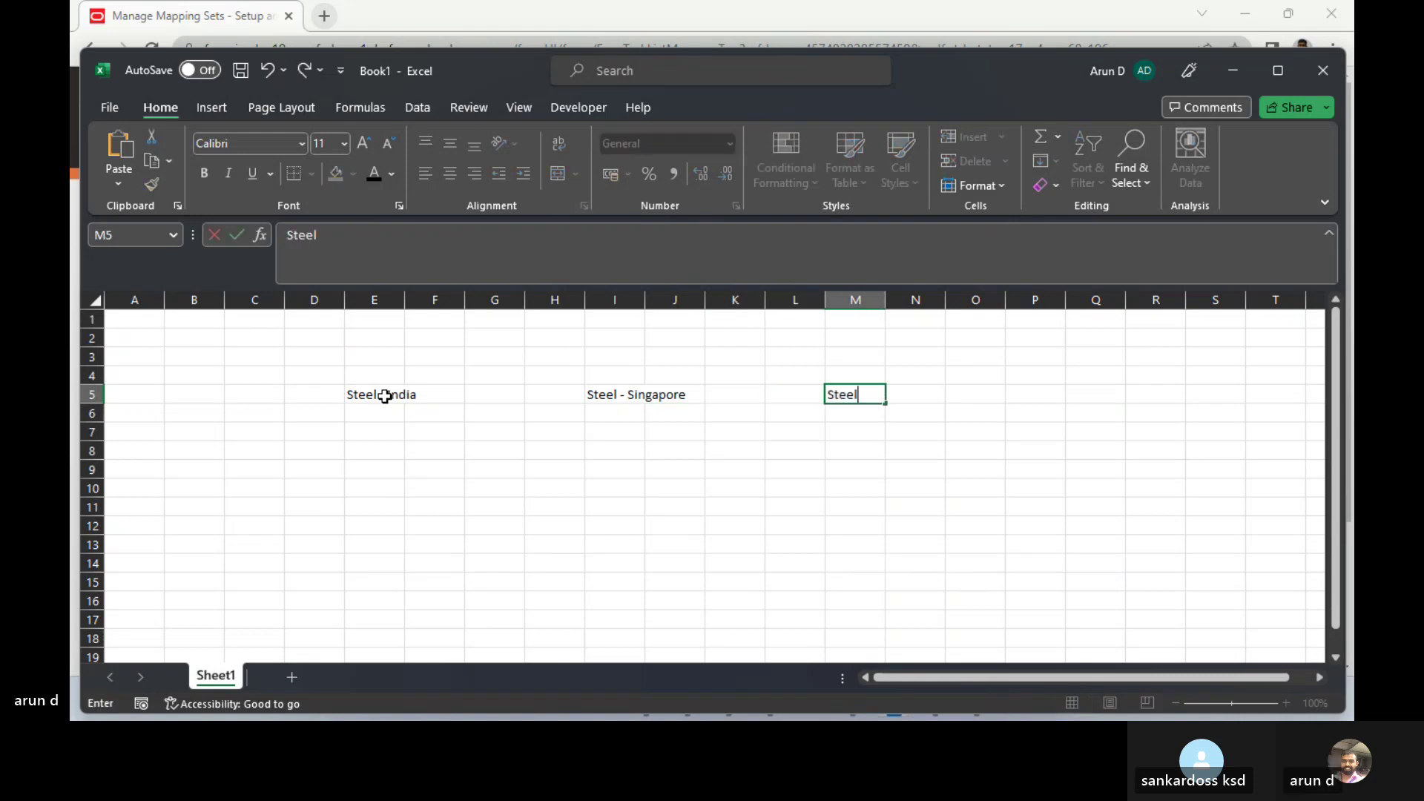
{"action": "type", "text": " - Au"}
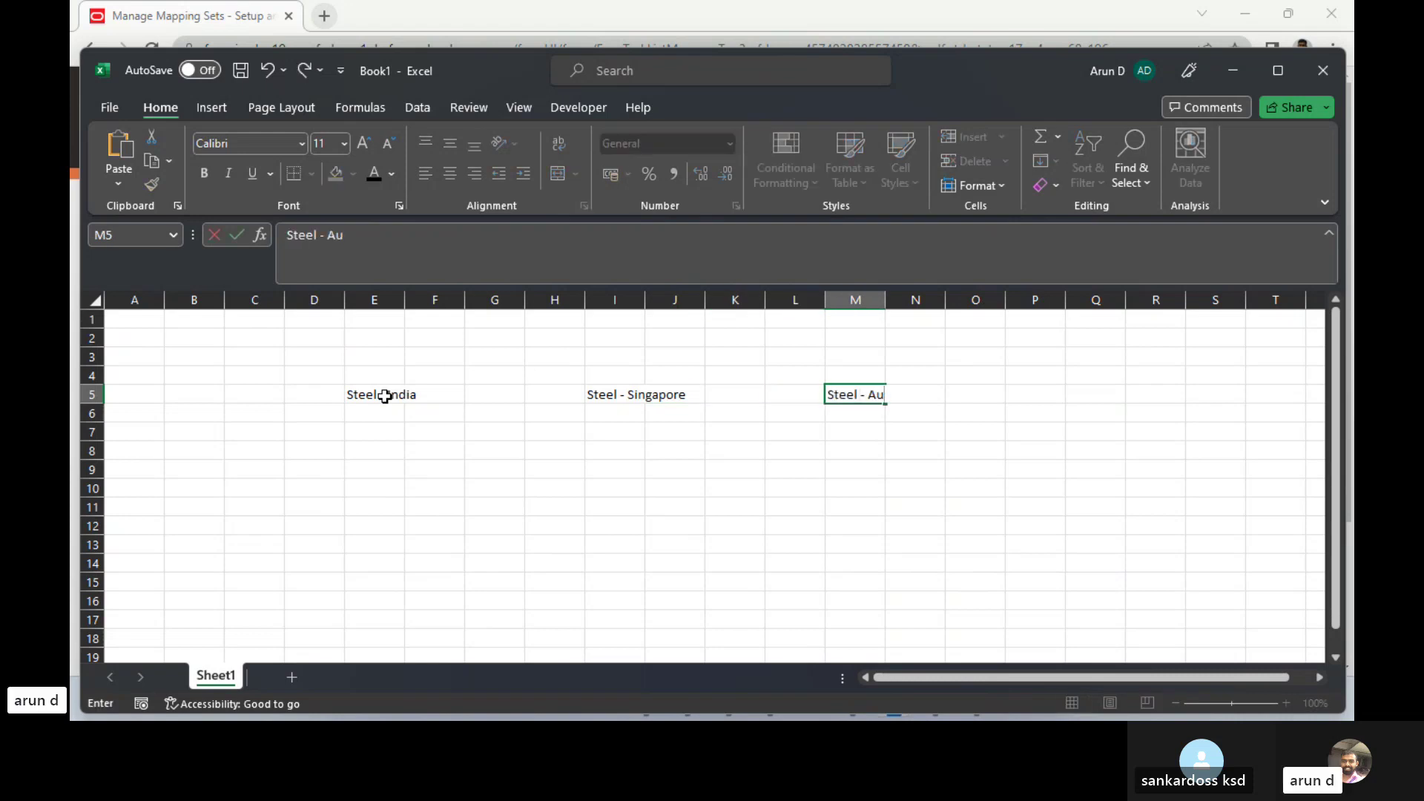
{"action": "type", "text": "stralia"}
{"action": "key", "text": "Tab"}
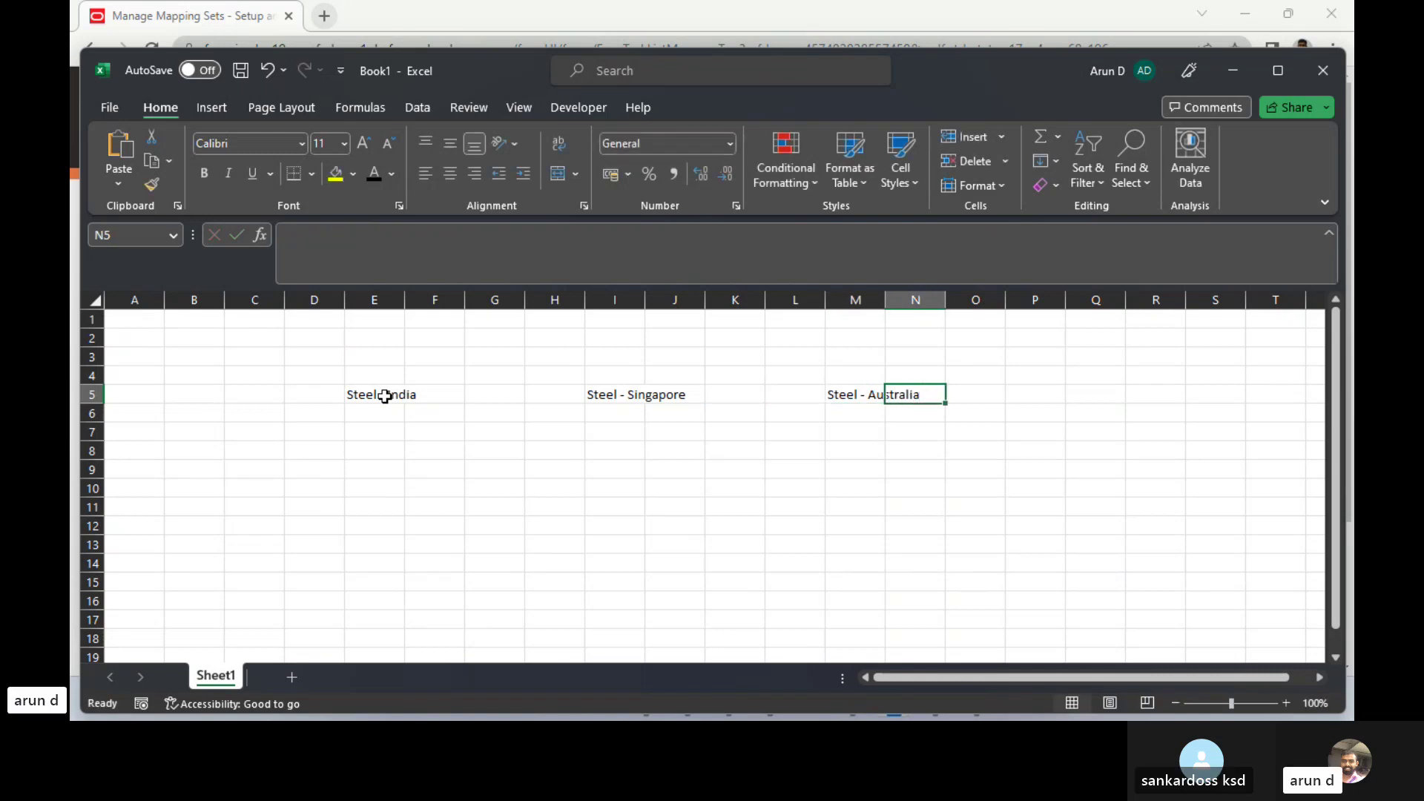
- Enter the row label "Company" in cell D7, below and beside the Steel - India heading
{"action": "key", "text": "Left"}
{"action": "key", "text": "Left"}
{"action": "key", "text": "Left"}
{"action": "key", "text": "Left"}
{"action": "key", "text": "Left"}
{"action": "key", "text": "Left"}
{"action": "key", "text": "Left"}
{"action": "key", "text": "Left"}
{"action": "key", "text": "Left"}
{"action": "key", "text": "Left"}
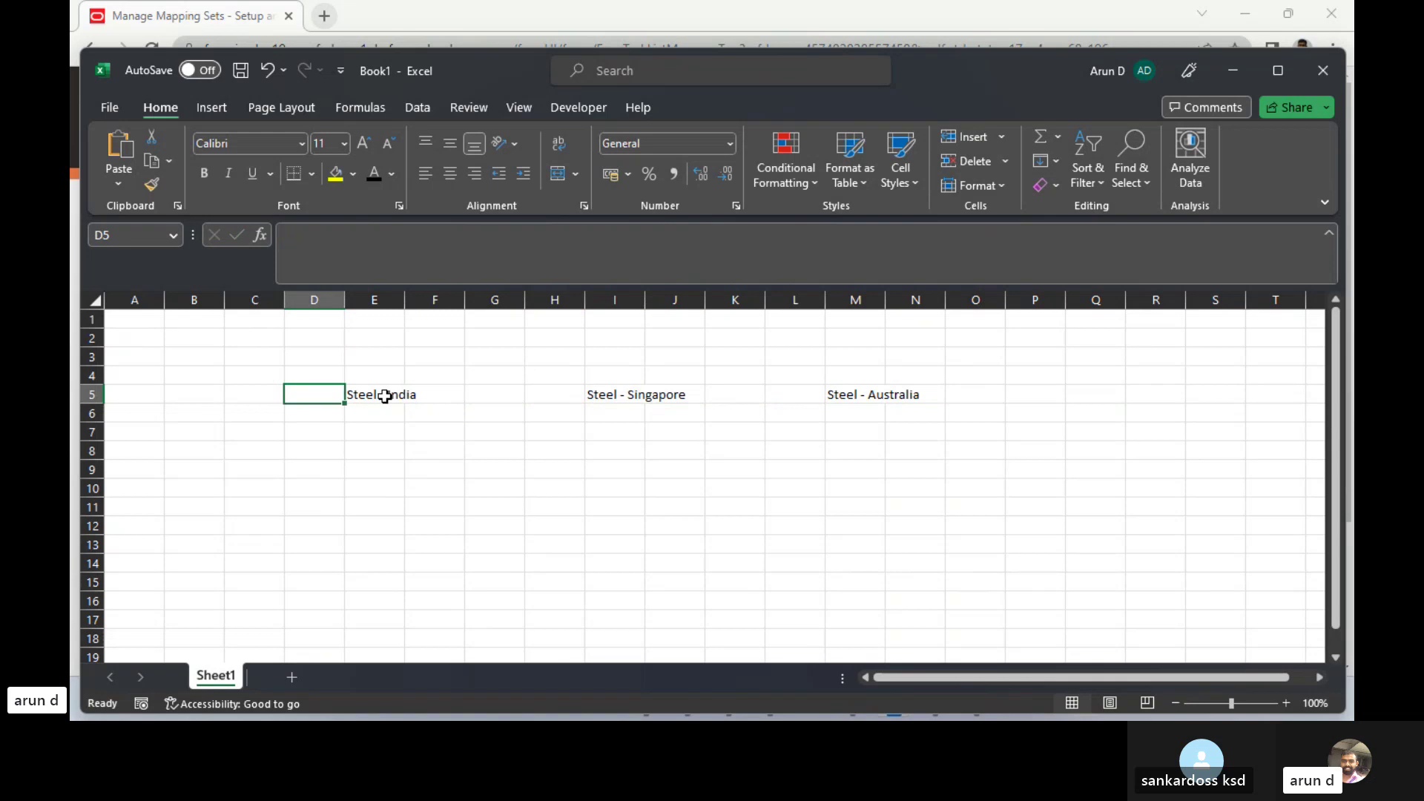
{"action": "left_click", "coordinate": [385, 397]}
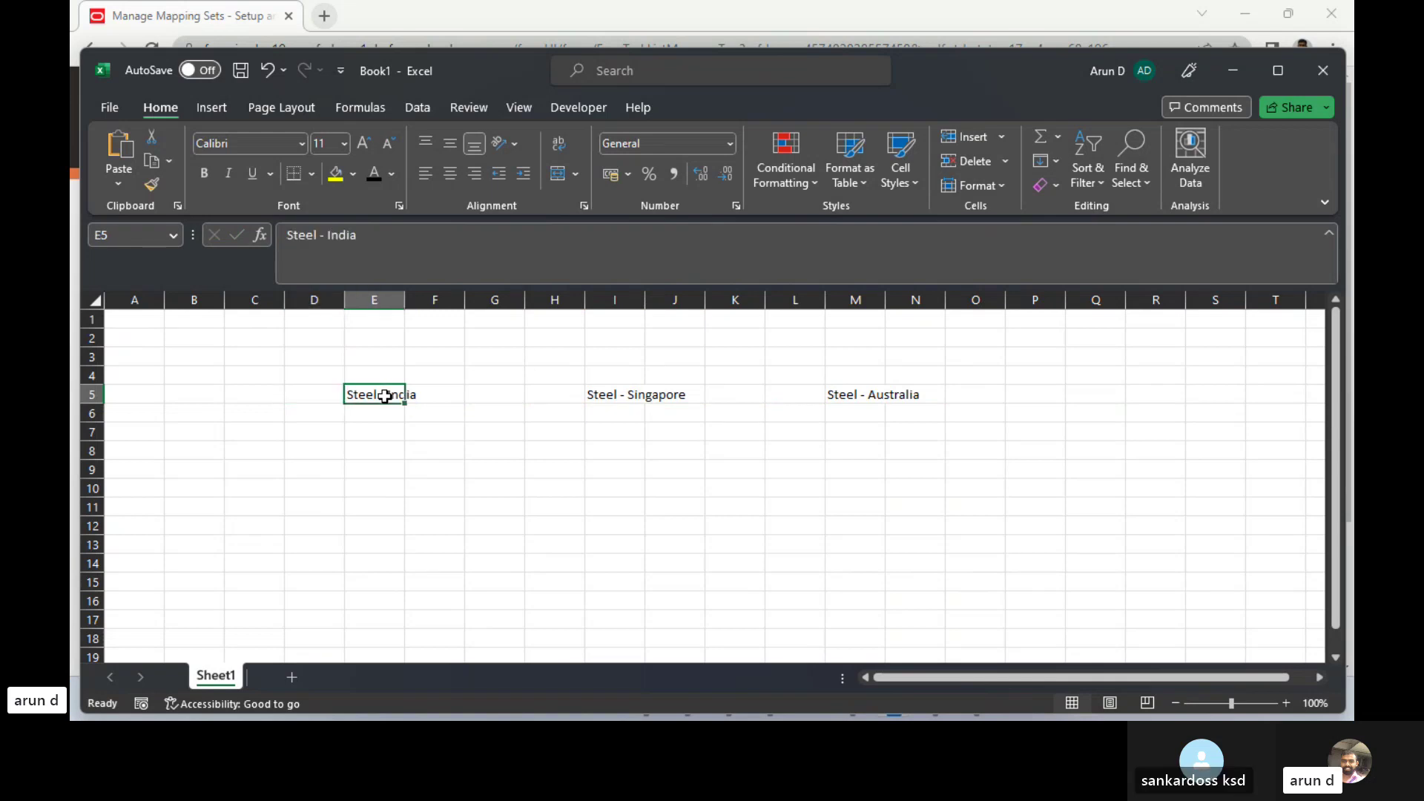
{"action": "key", "text": "Down"}
{"action": "key", "text": "Left"}
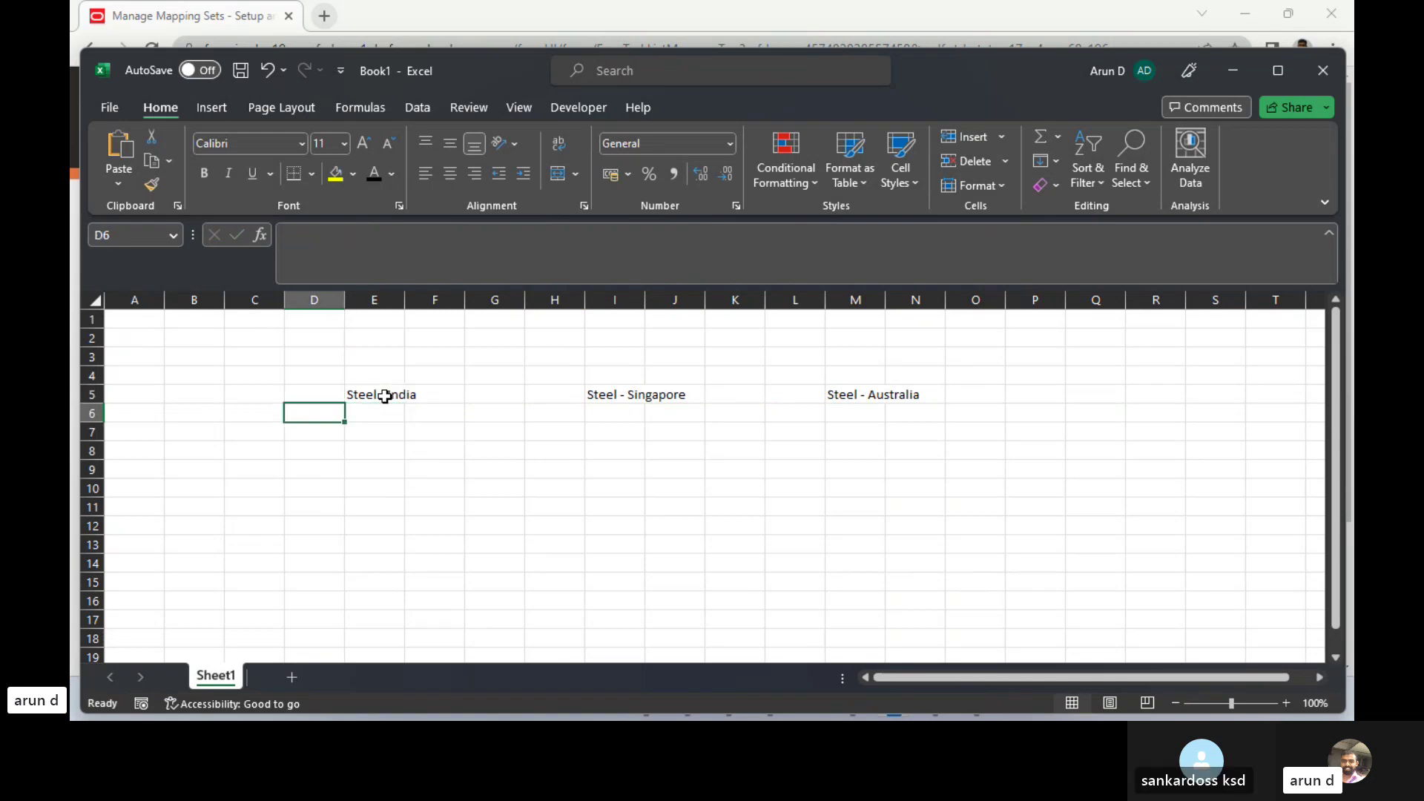
{"action": "key", "text": "Down"}
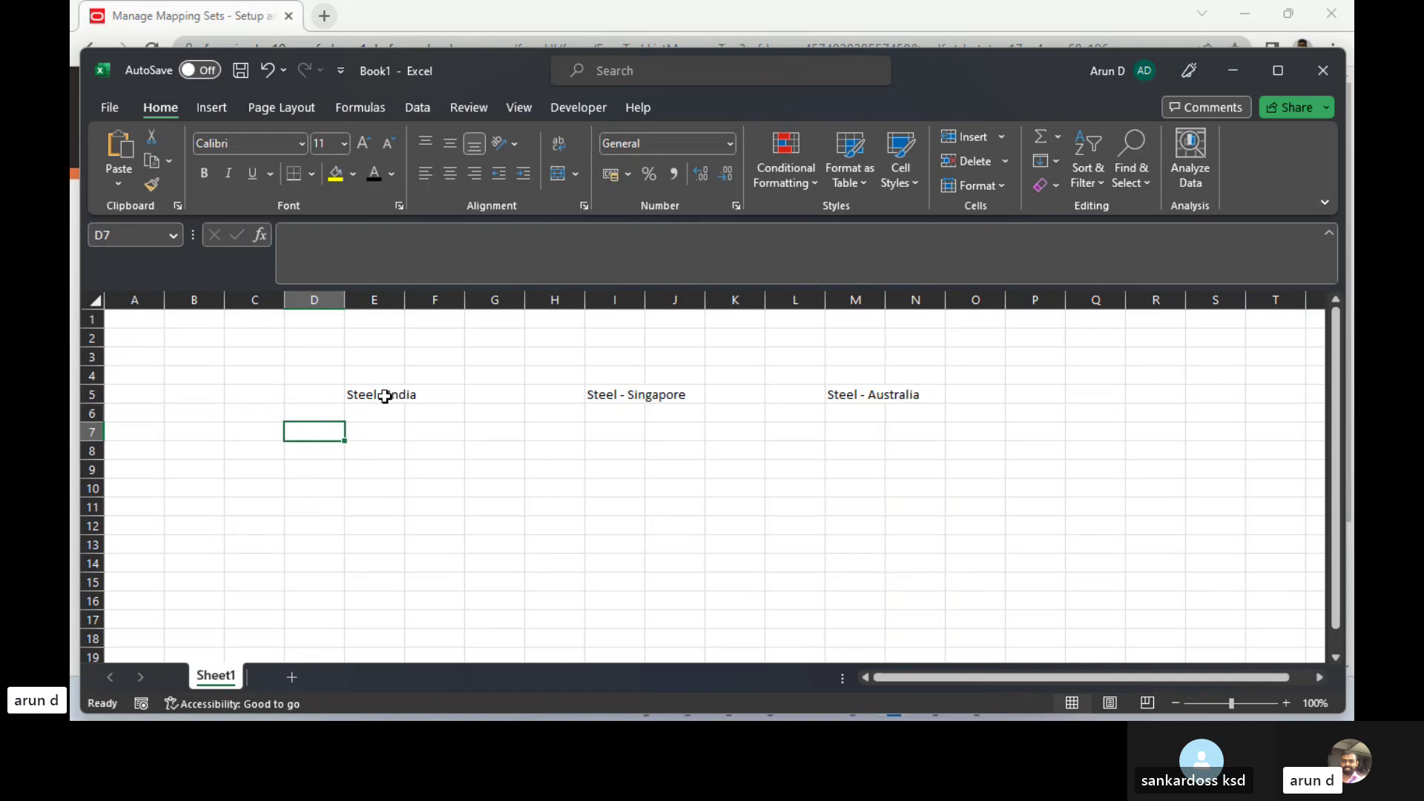
{"action": "type", "text": "Company"}
{"action": "key", "text": "Tab"}
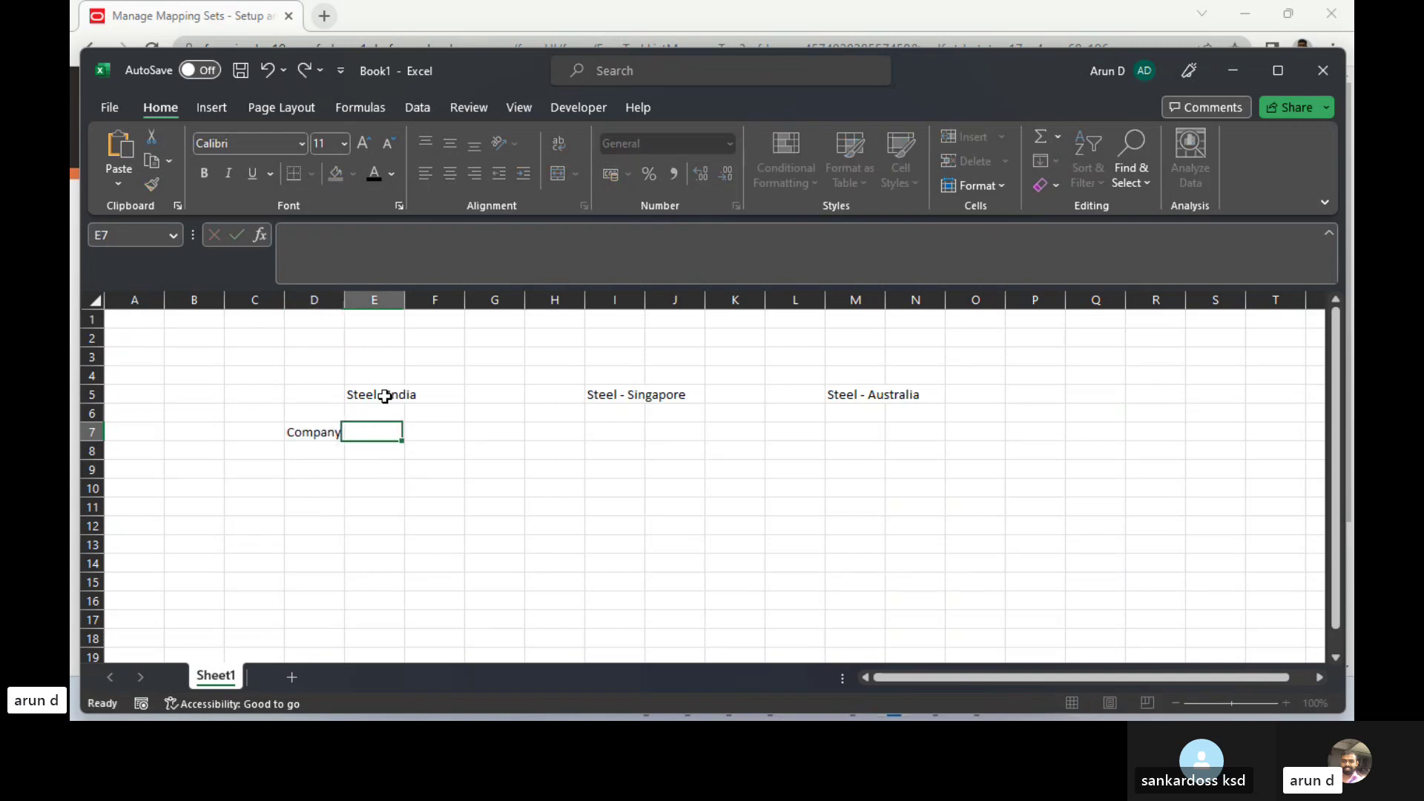
{"action": "key", "text": "Return"}
- Add the row labels "Department" in D8 and "GL Head" in D9 under Company
{"action": "type", "text": "De"}
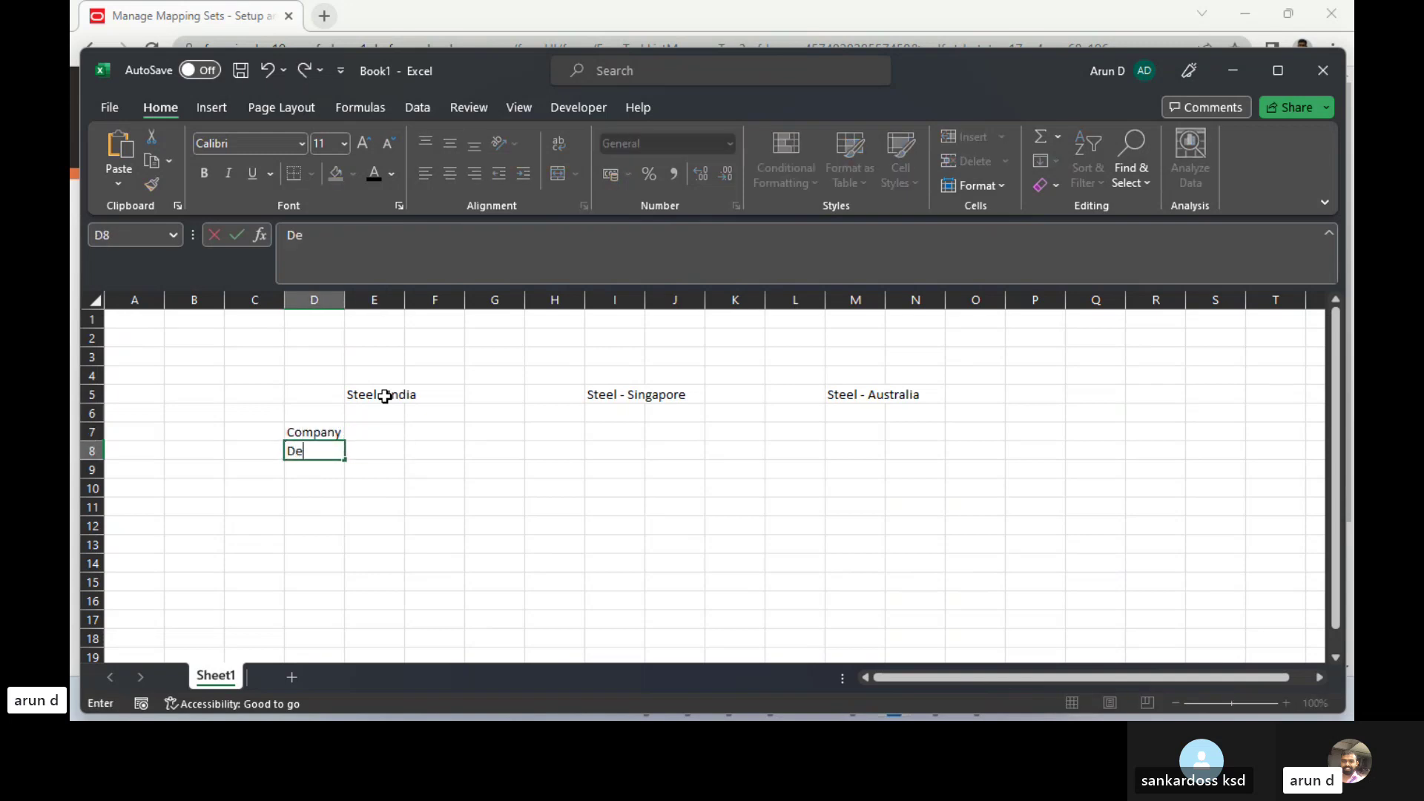
{"action": "type", "text": "partment"}
{"action": "key", "text": "Return"}
{"action": "type", "text": "G"}
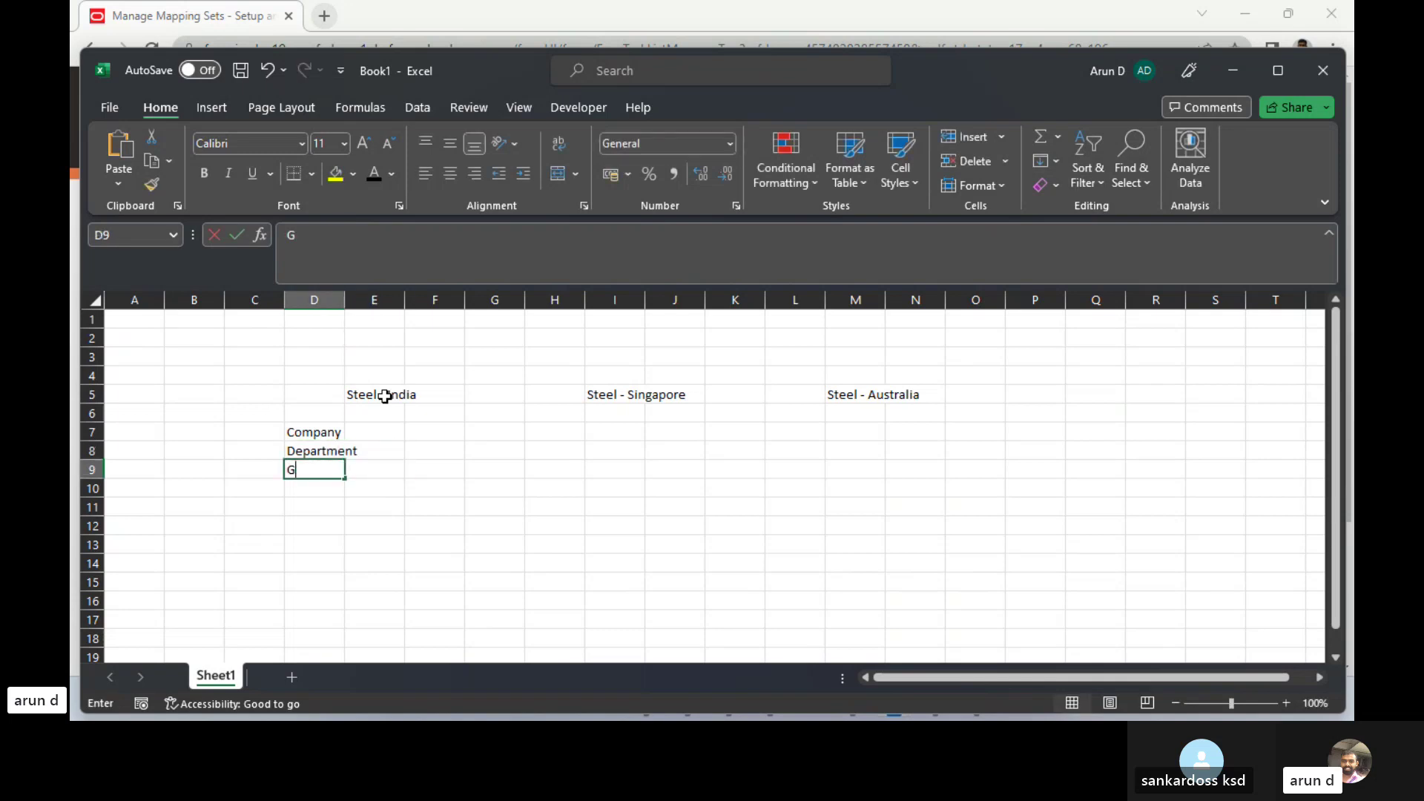
{"action": "type", "text": "L Head"}
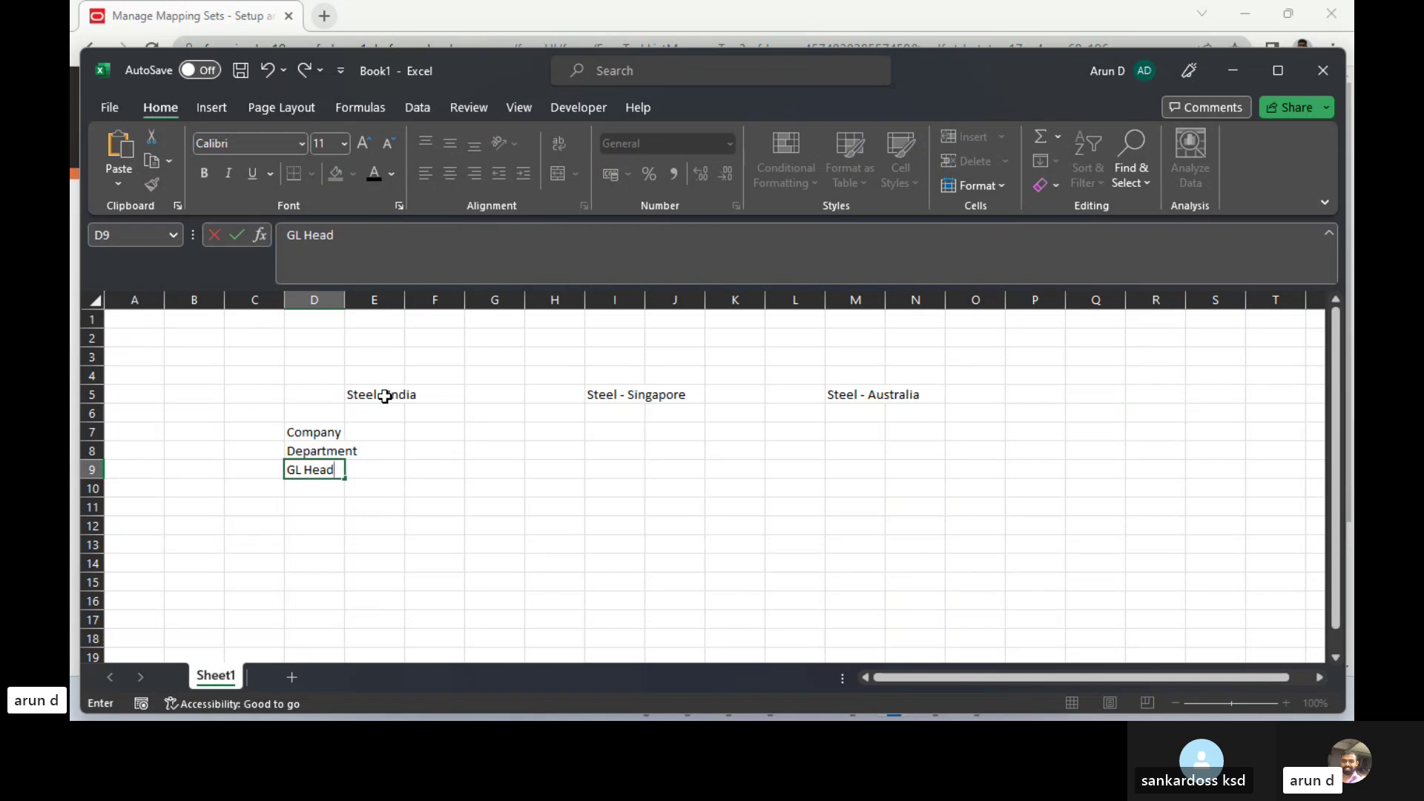
{"action": "key", "text": "Tab"}
{"action": "key", "text": "Down"}
{"action": "key", "text": "Left"}
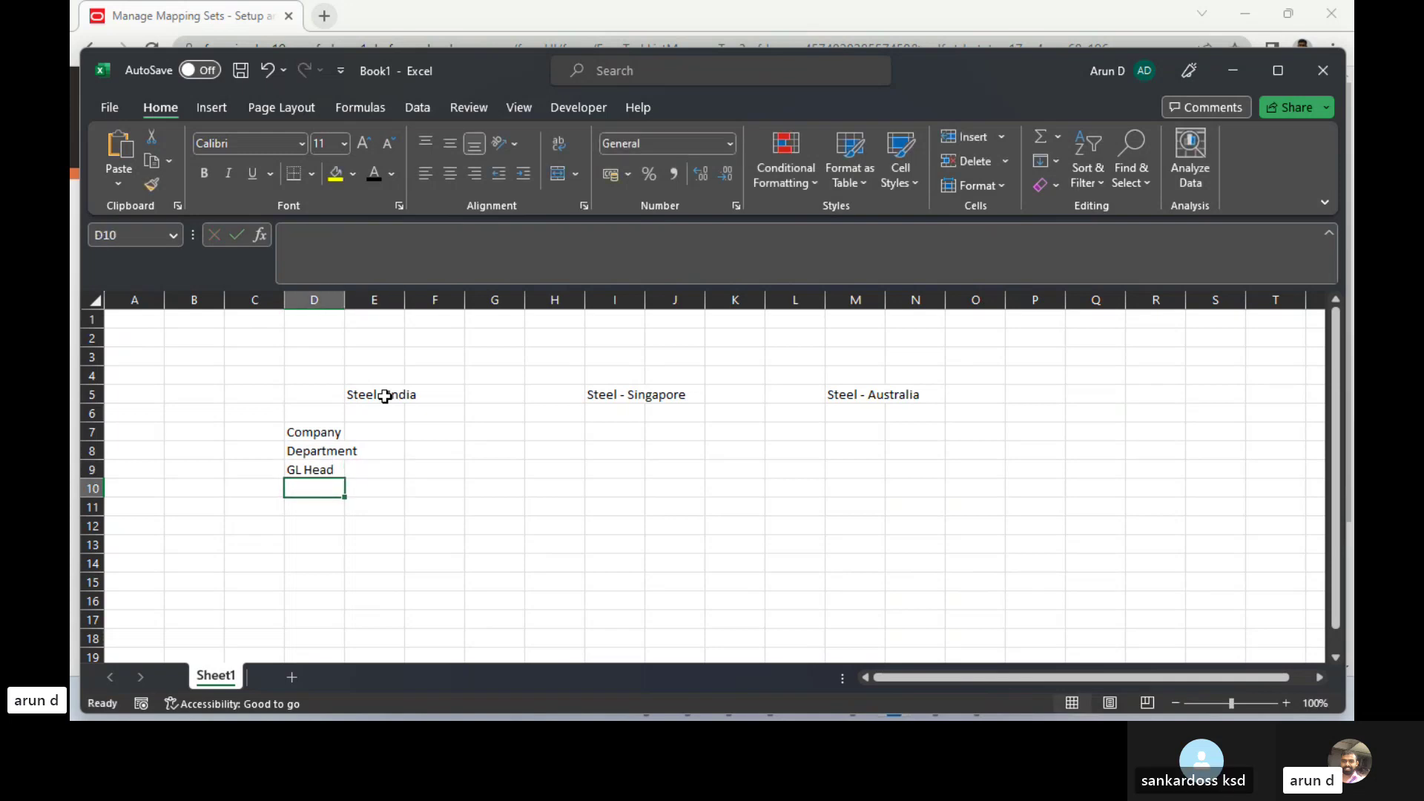
- Add the row label "LOB" in D10 below GL Head and fit column D's width to its labels
{"action": "type", "text": "LOB"}
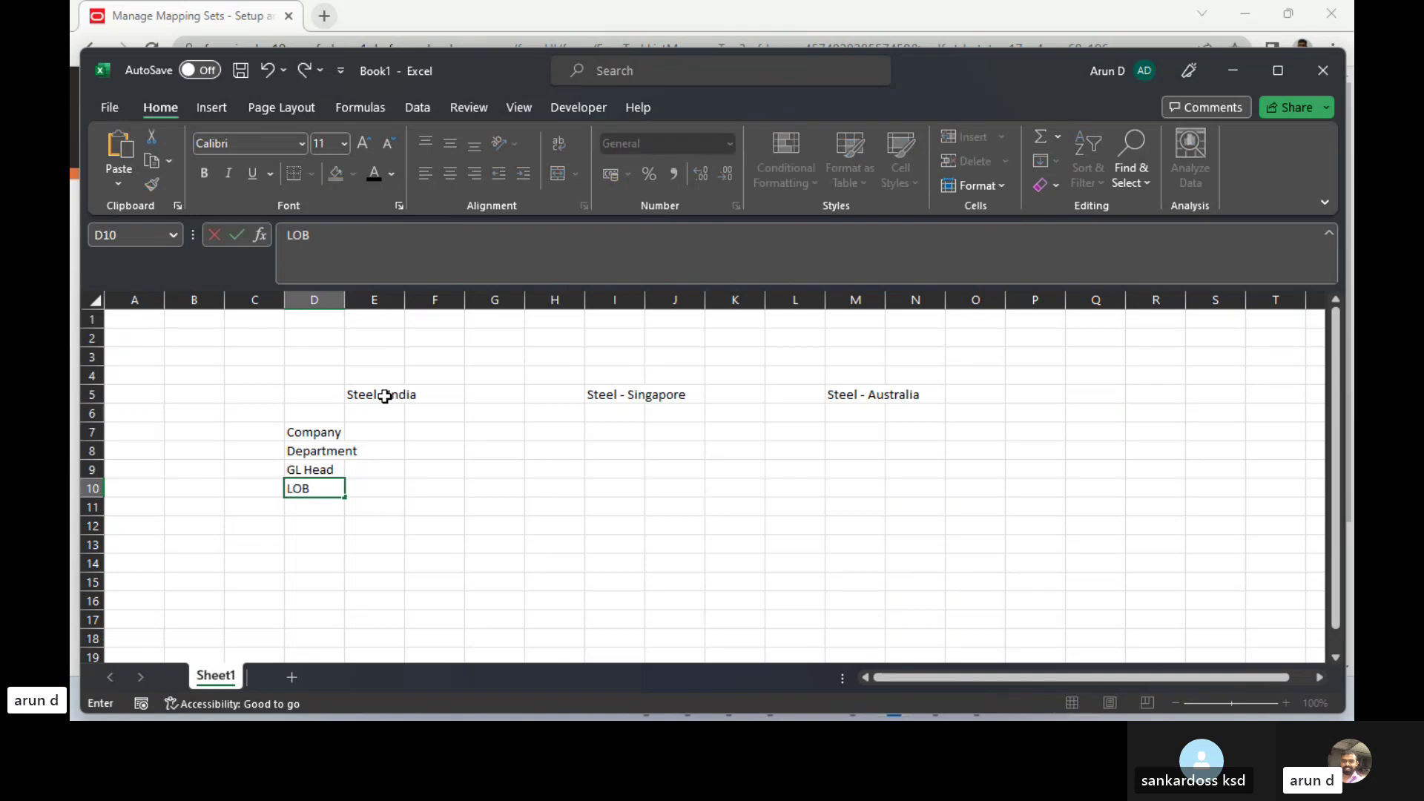
{"action": "key", "text": "Tab"}
{"action": "key", "text": "Up"}
{"action": "key", "text": "Up"}
{"action": "key", "text": "Up"}
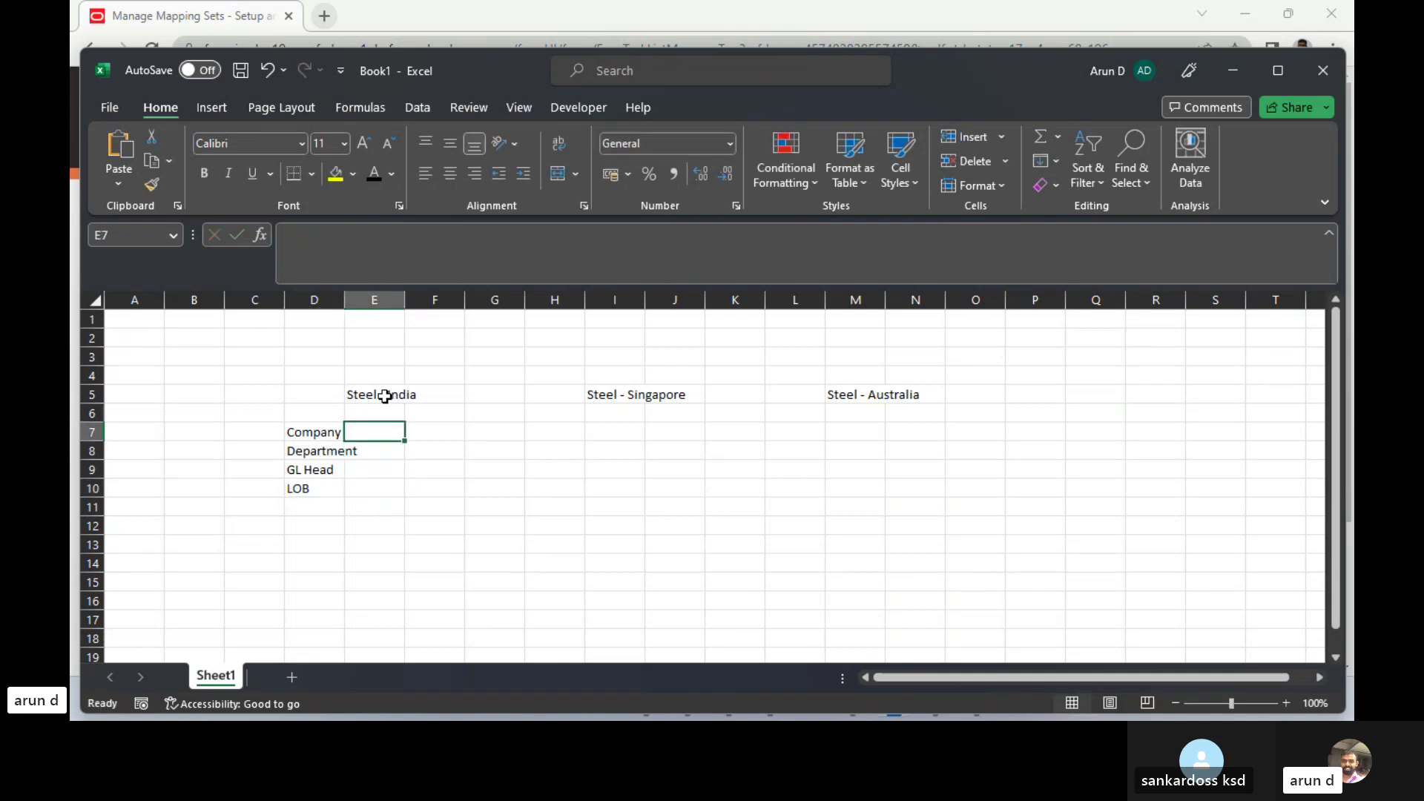
{"action": "double_click", "coordinate": [345, 300]}
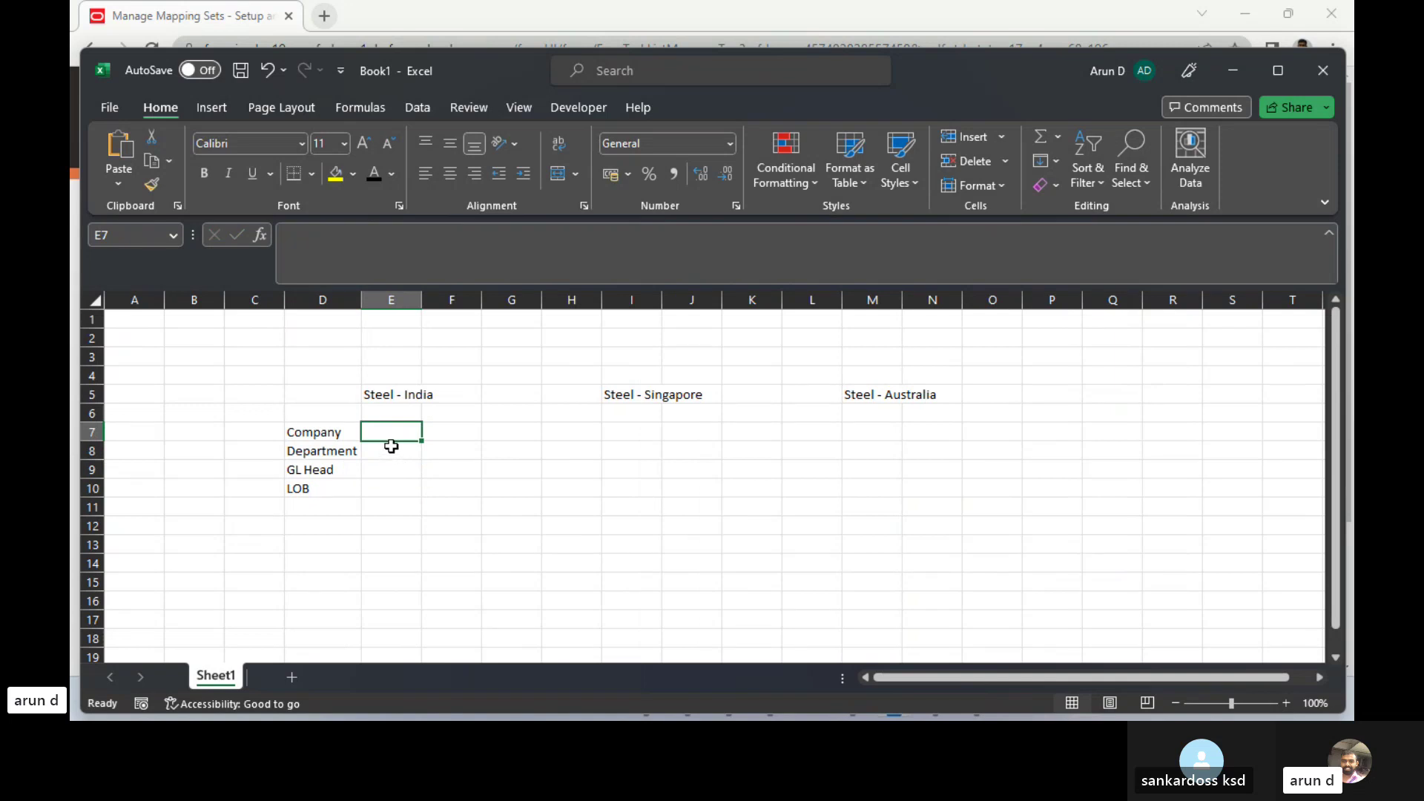
- Enter the Company value 01 as text in E7 under the Steel - India heading
{"action": "type", "text": "1"}
{"action": "key", "text": "Tab"}
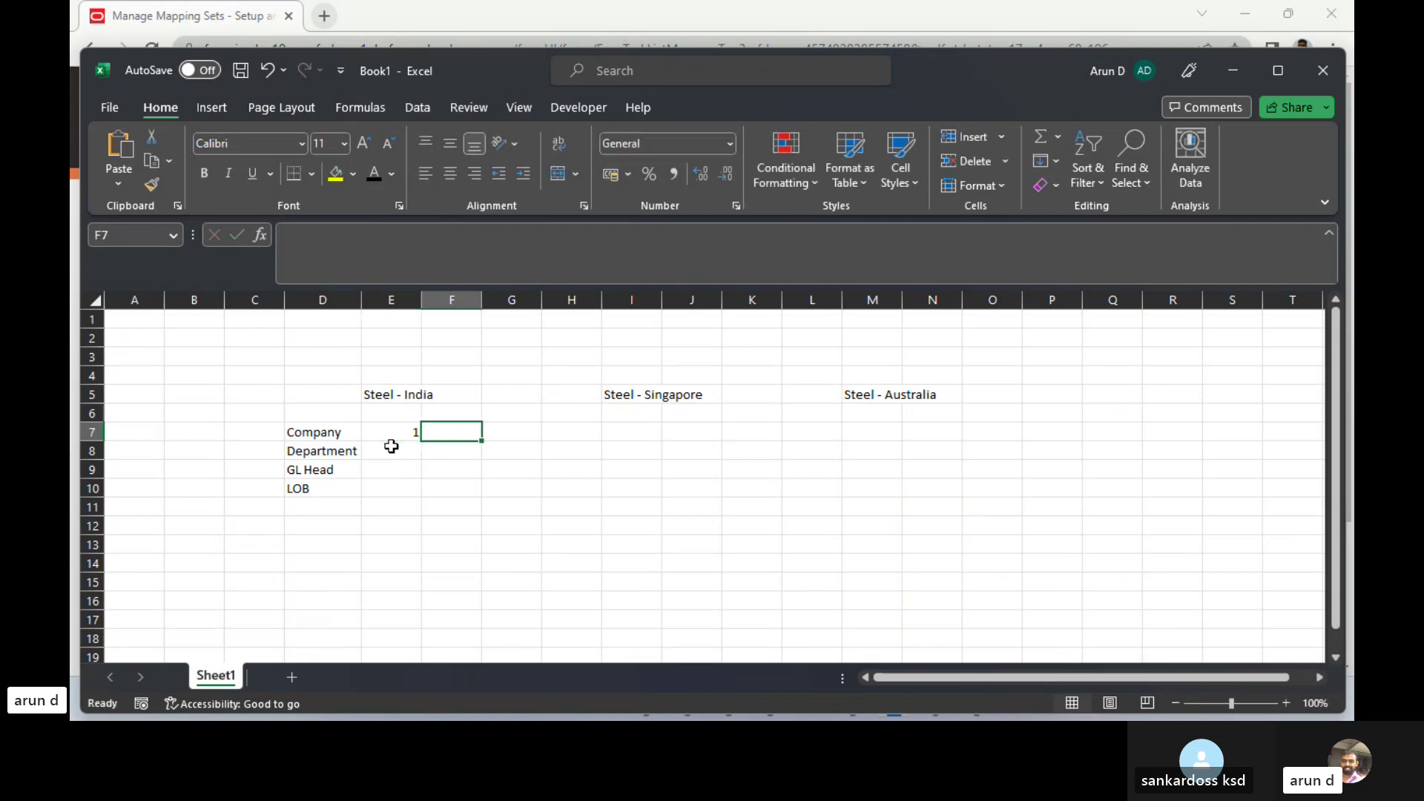
{"action": "key", "text": "Left"}
{"action": "type", "text": "'01"}
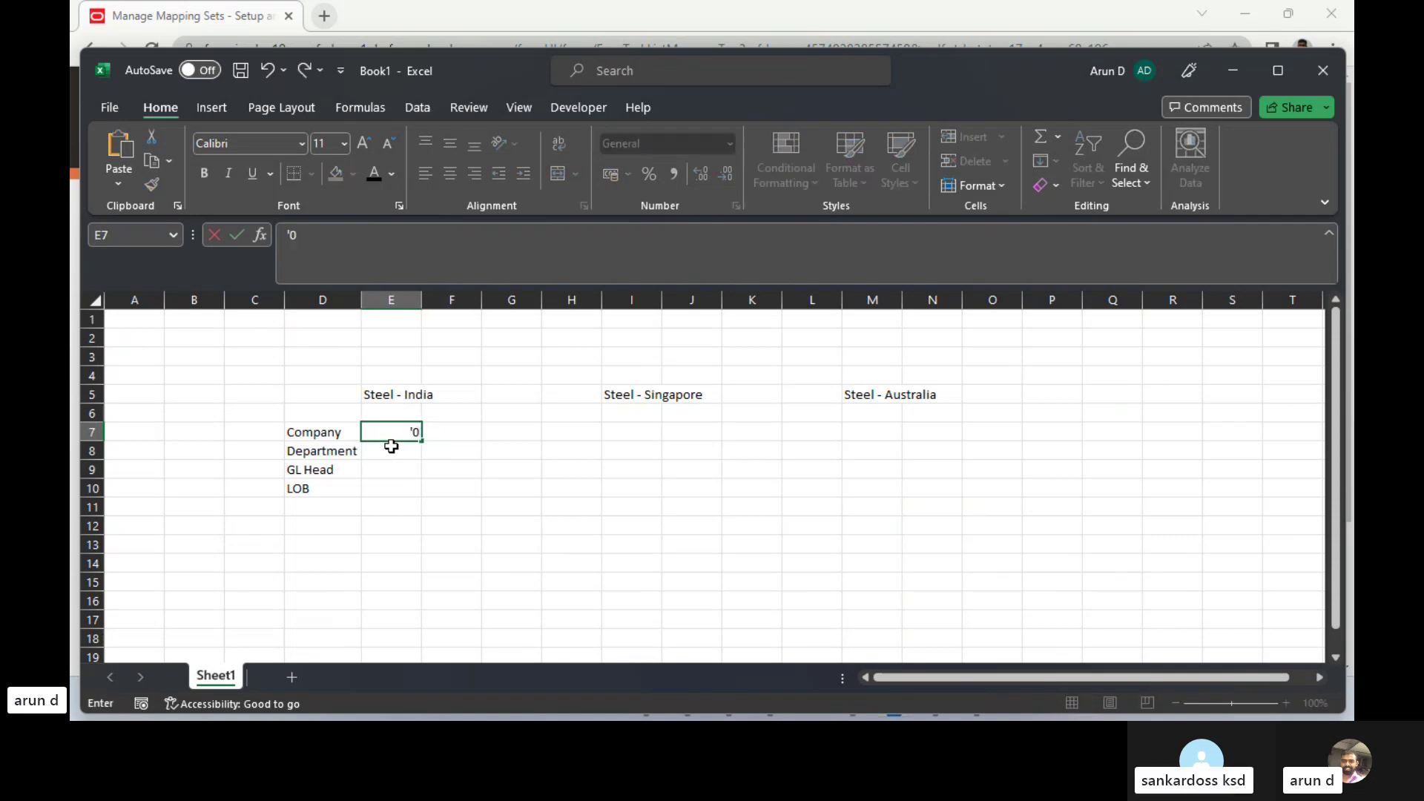
{"action": "key", "text": "Tab"}
{"action": "key", "text": "Left"}
{"action": "key", "text": "Down"}
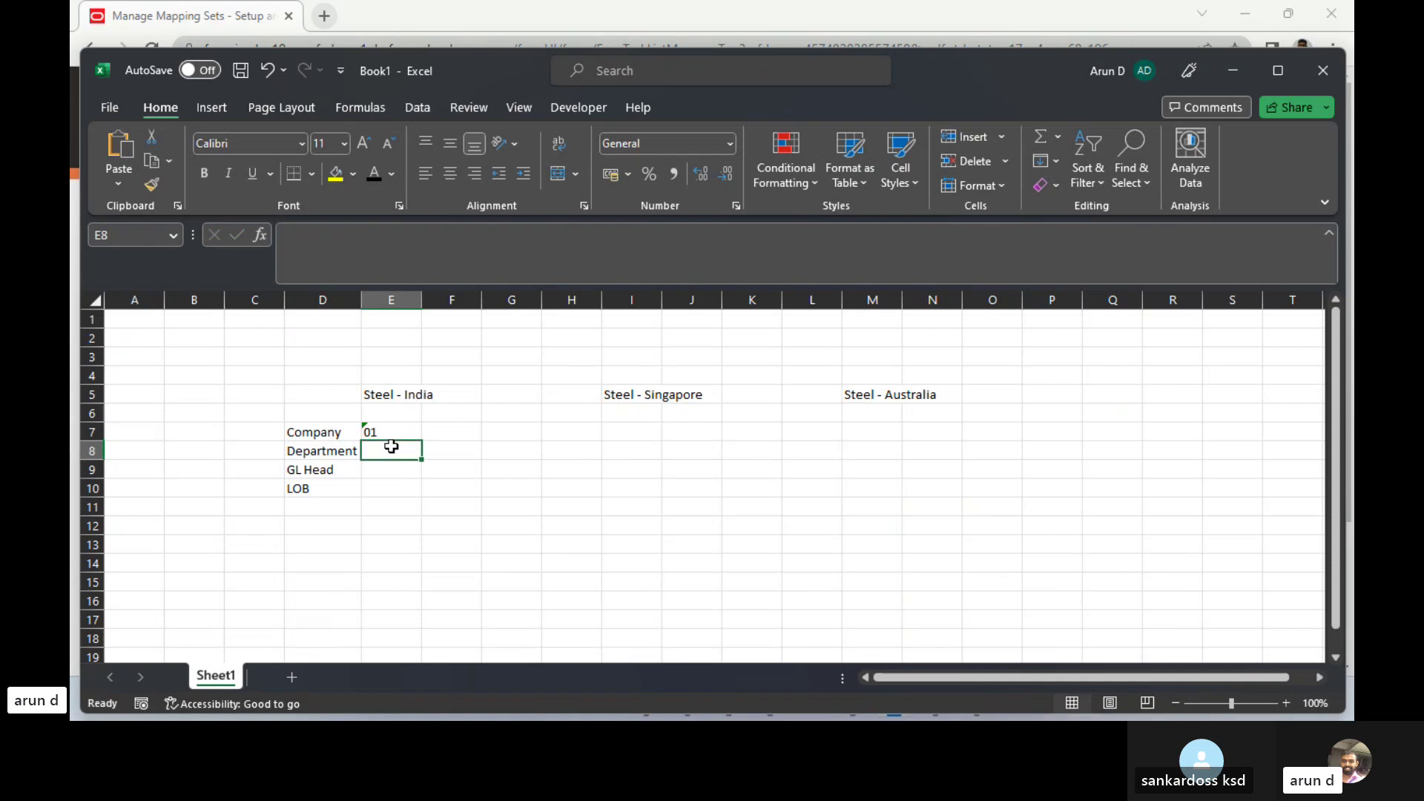
- Enter the Department value 02 as text in E8 for Steel - India
{"action": "type", "text": "'0"}
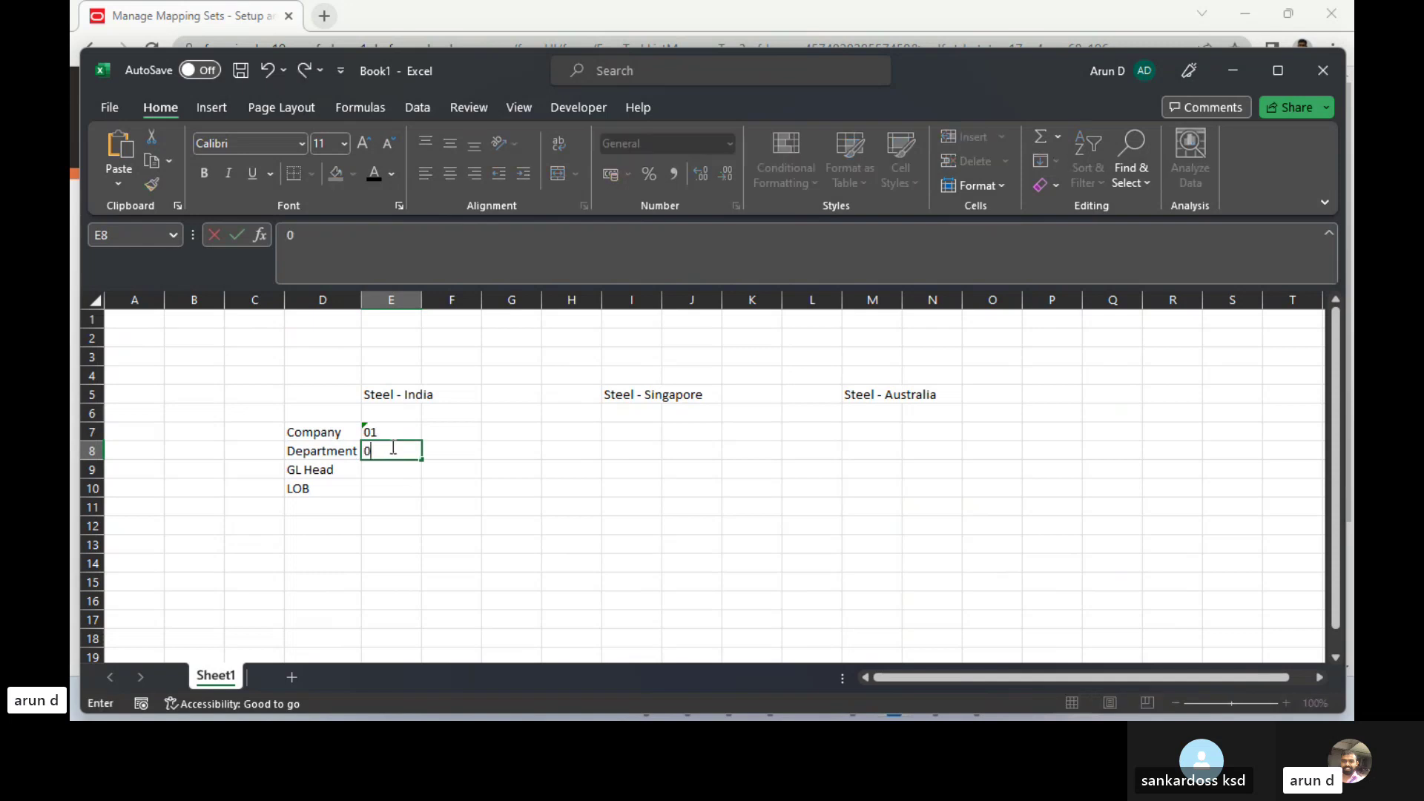
{"action": "key", "text": "BackSpace"}
{"action": "key", "text": "BackSpace"}
{"action": "type", "text": "'02"}
{"action": "key", "text": "Tab"}
{"action": "key", "text": "Down"}
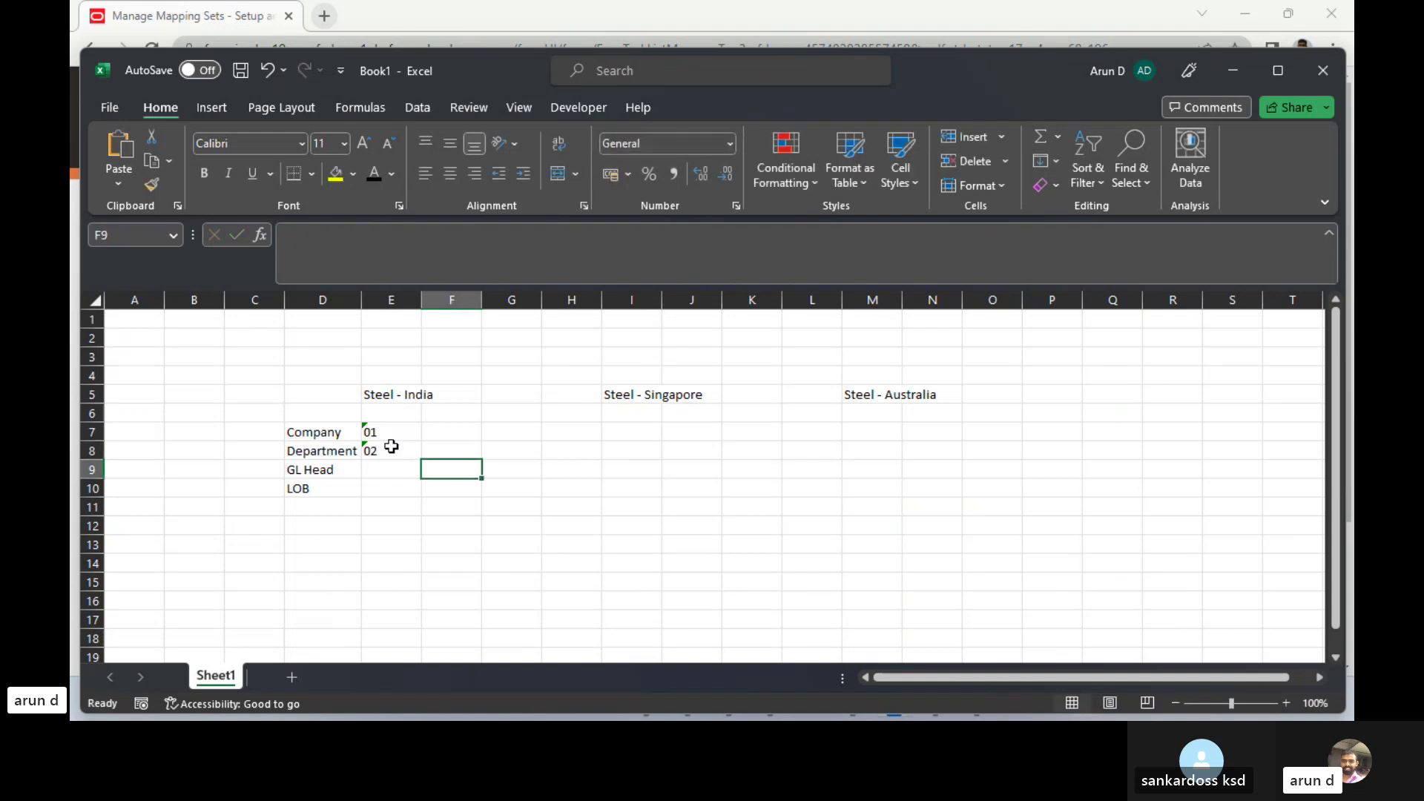
- Enter the GL Head value 3101 in E9 for Steel - India and left-align it
{"action": "key", "text": "Left"}
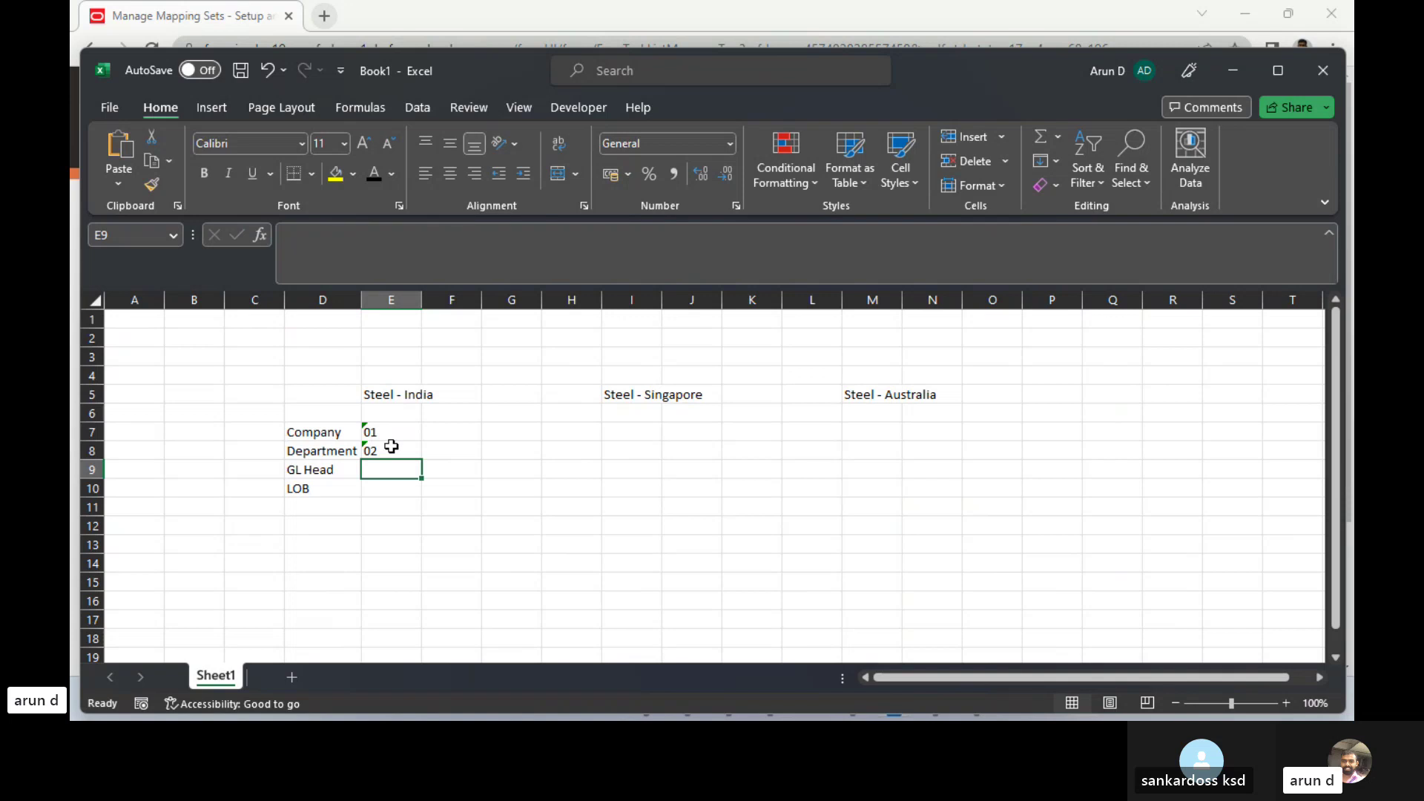
{"action": "left_click", "coordinate": [391, 446]}
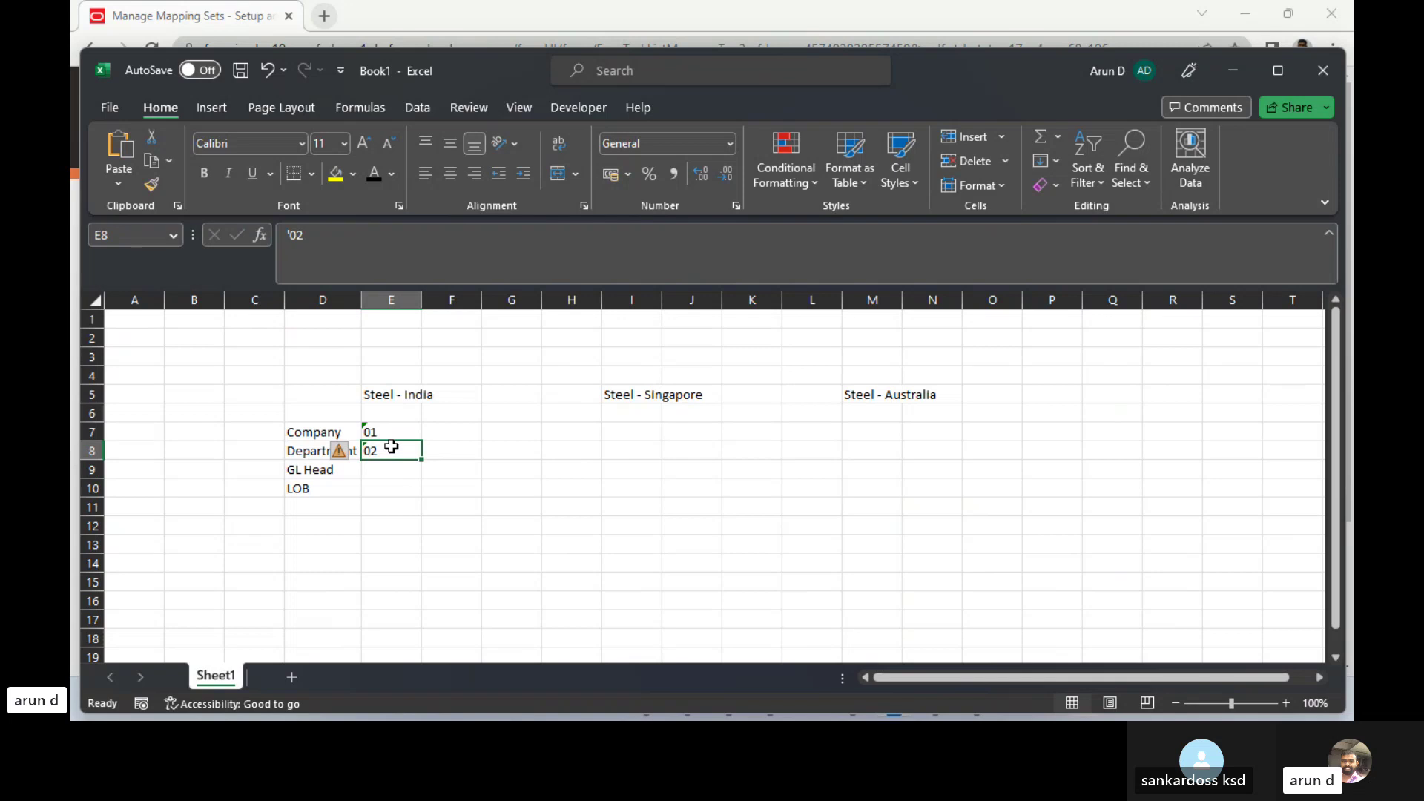
{"action": "key", "text": "Return"}
{"action": "type", "text": "3"}
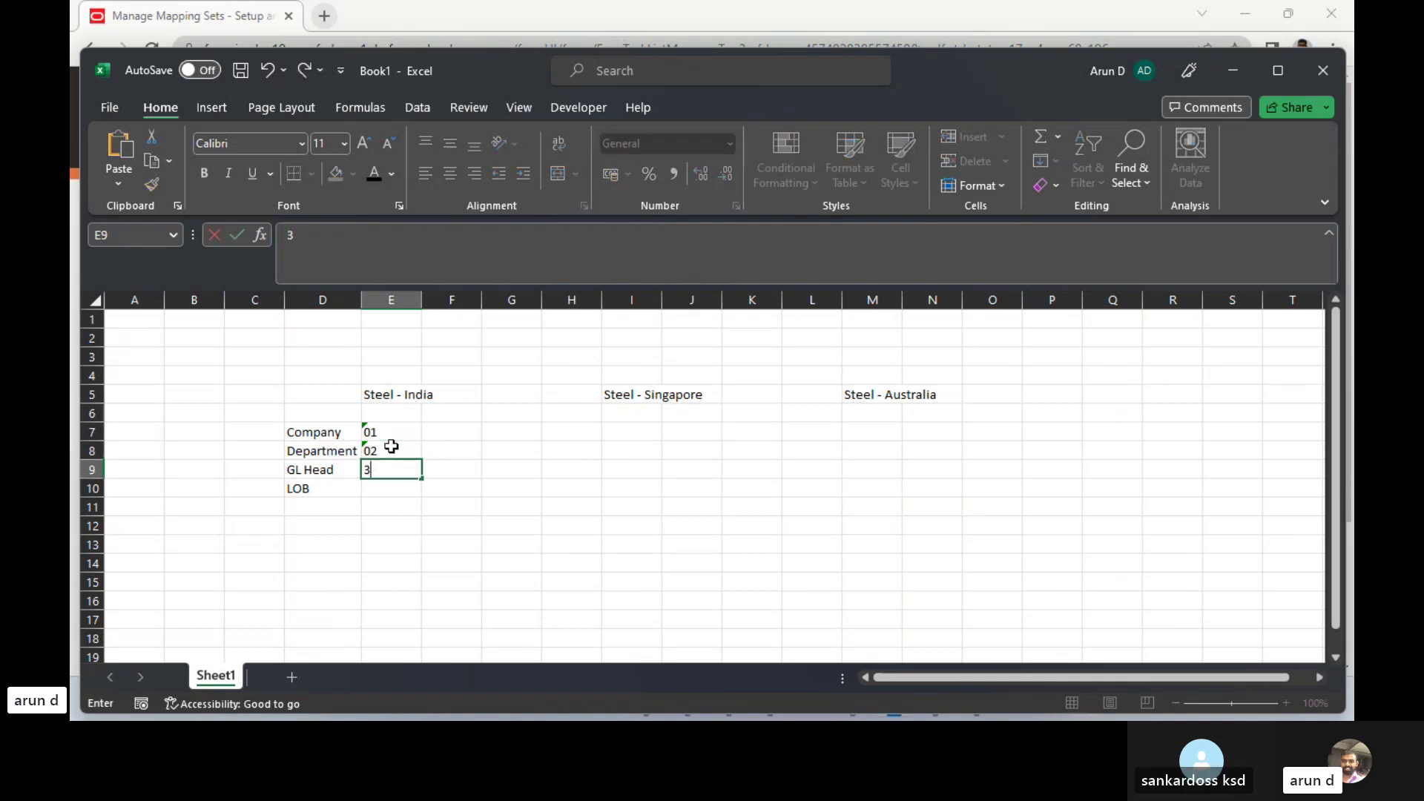
{"action": "type", "text": "101"}
{"action": "key", "text": "Tab"}
{"action": "key", "text": "Left"}
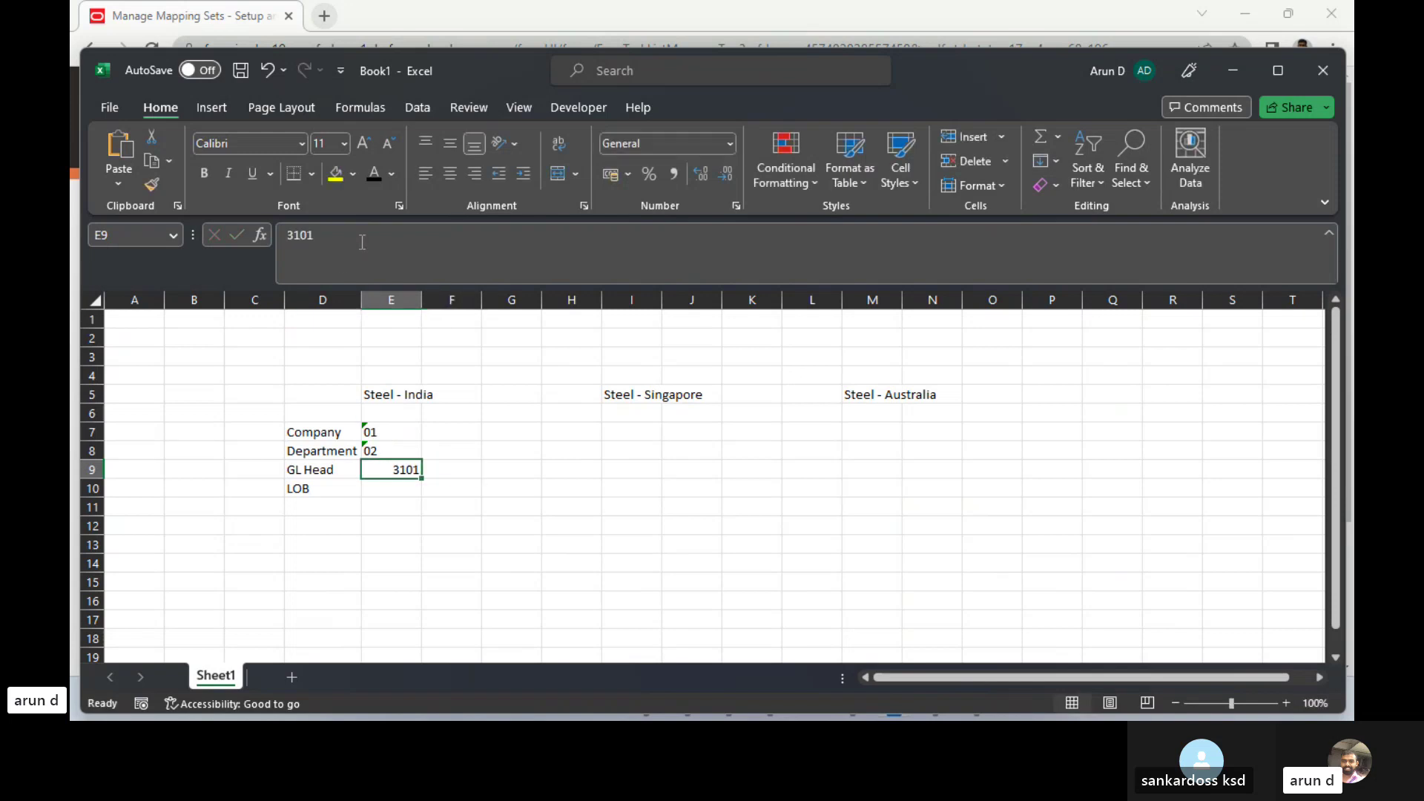
{"action": "left_click", "coordinate": [420, 177]}
{"action": "key", "text": "Down"}
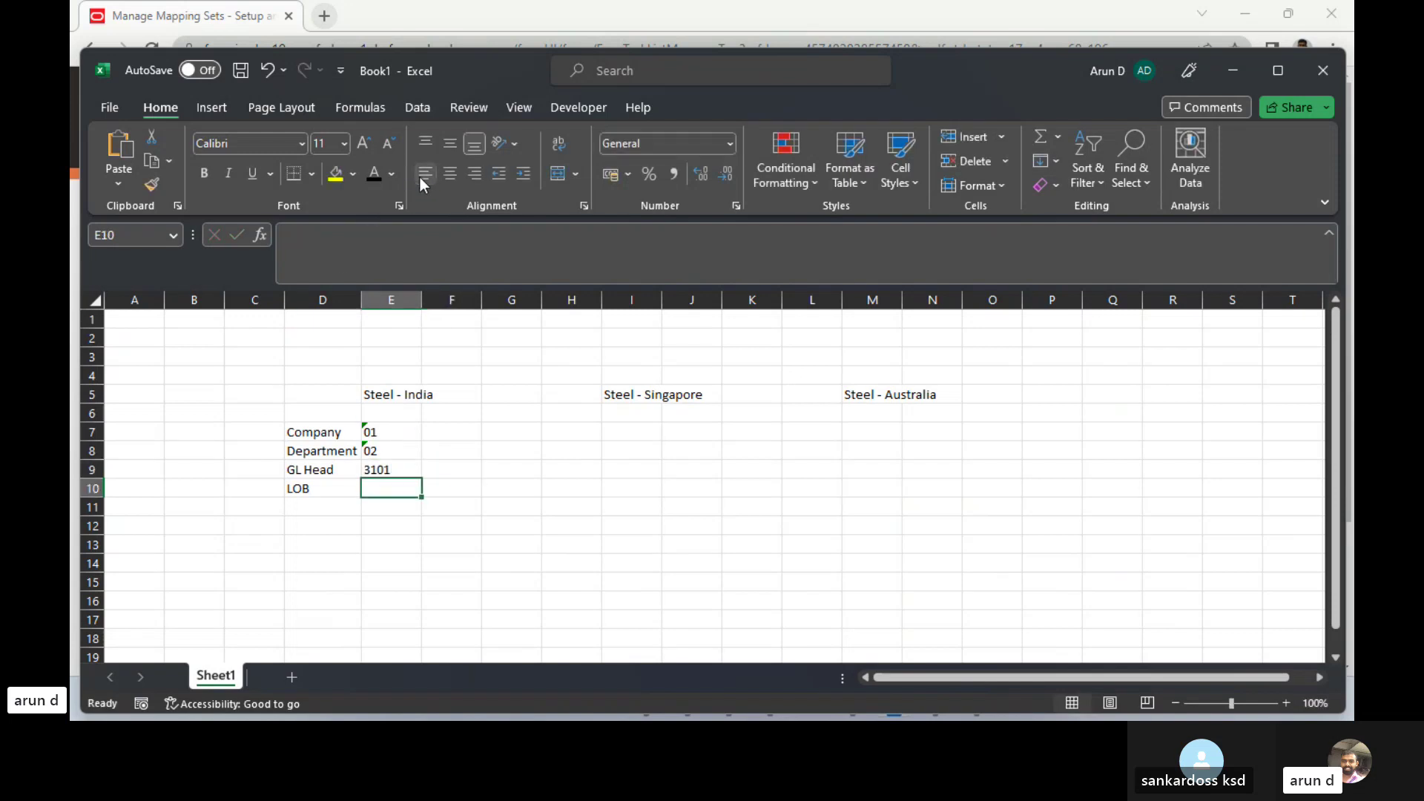
- Enter the description "RM" in C9, beside the GL Head label
{"action": "key", "text": "Right"}
{"action": "key", "text": "Up"}
{"action": "key", "text": "Left"}
{"action": "key", "text": "Left"}
{"action": "key", "text": "Left"}
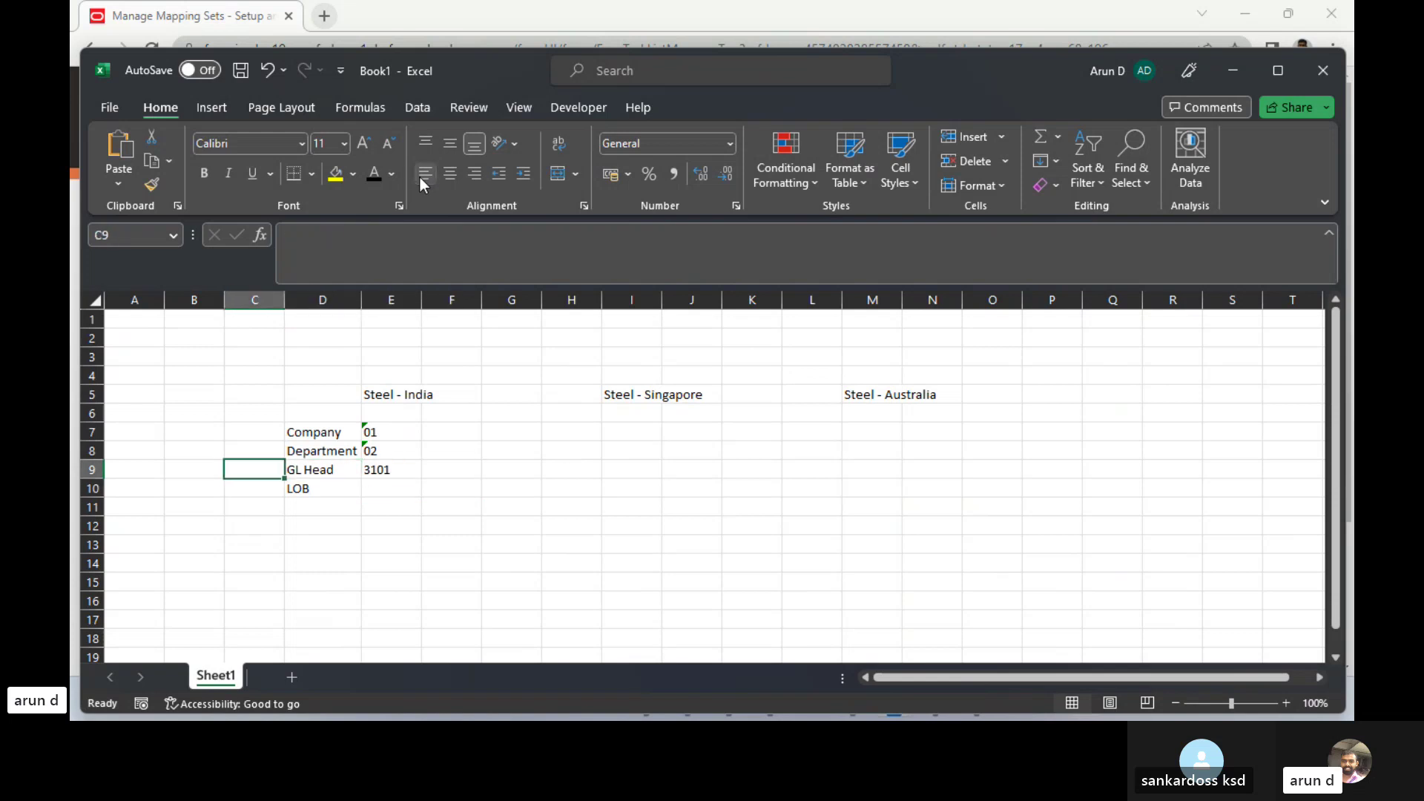
{"action": "type", "text": "RM"}
{"action": "key", "text": "Right"}
- Enter the LOB value 01 as text in E10 for Steel - India
{"action": "key", "text": "Down"}
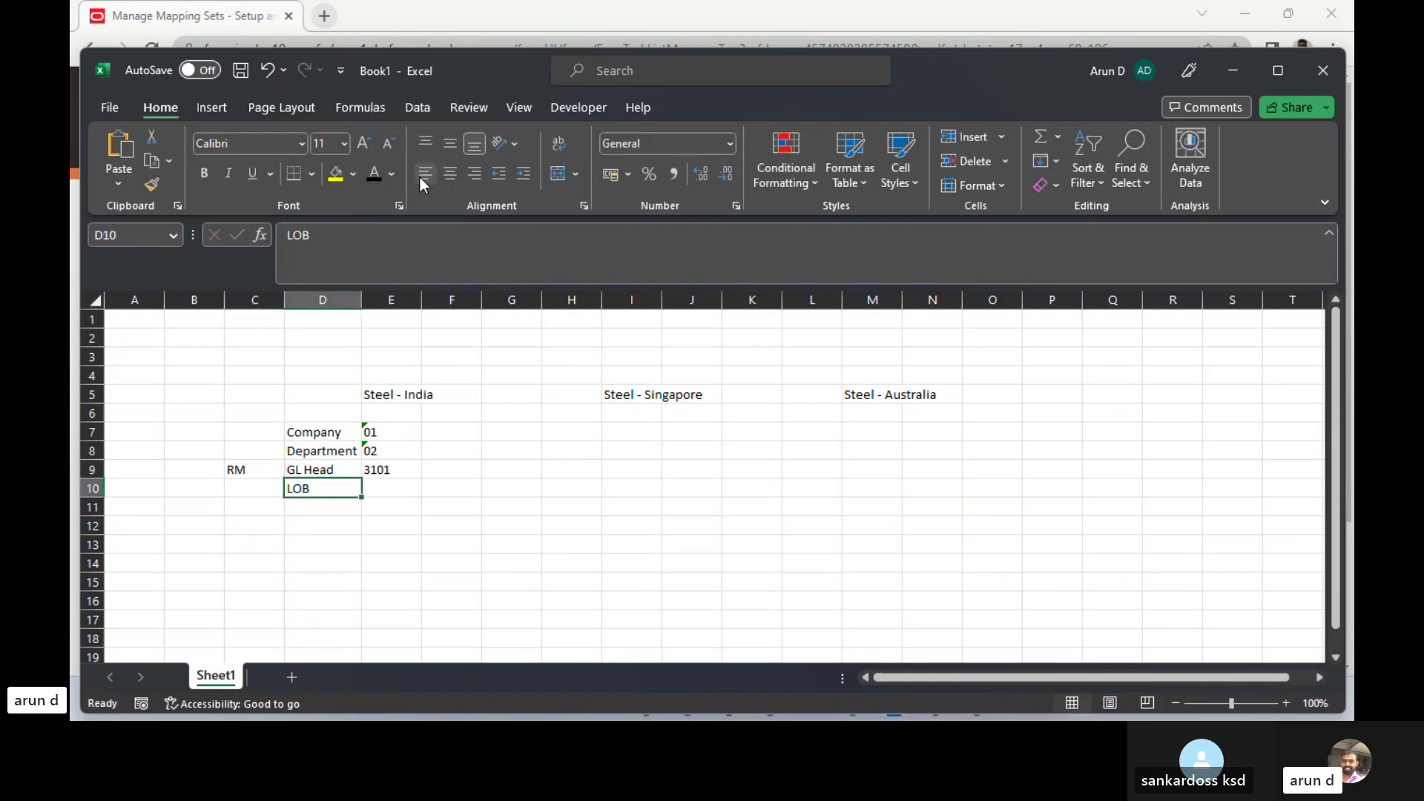
{"action": "key", "text": "Right"}
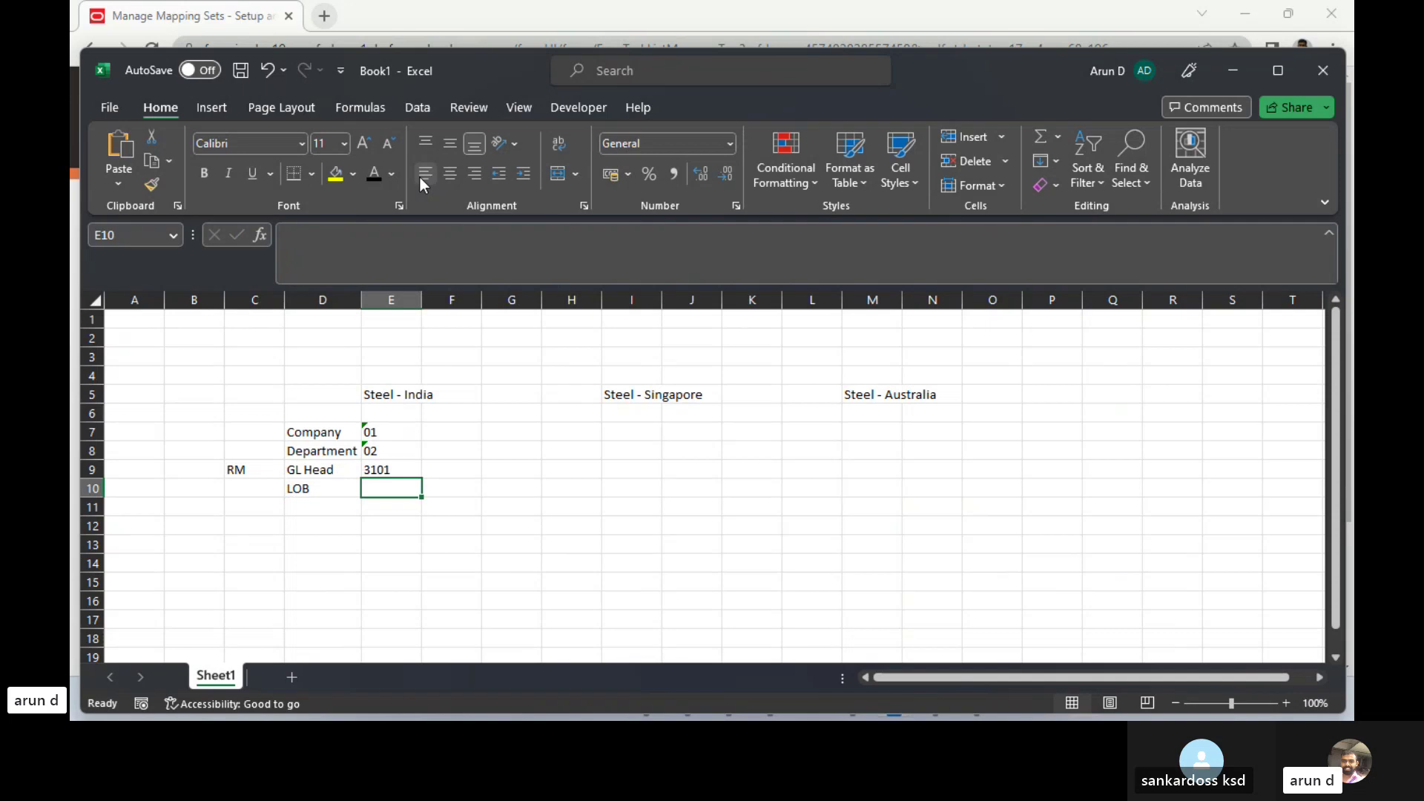
{"action": "type", "text": "01"}
{"action": "key", "text": "Right"}
{"action": "key", "text": "Left"}
{"action": "type", "text": "'01"}
{"action": "key", "text": "Right"}
{"action": "key", "text": "Left"}
- Enter the description "Steel" in C10, beside the LOB label
{"action": "key", "text": "Left"}
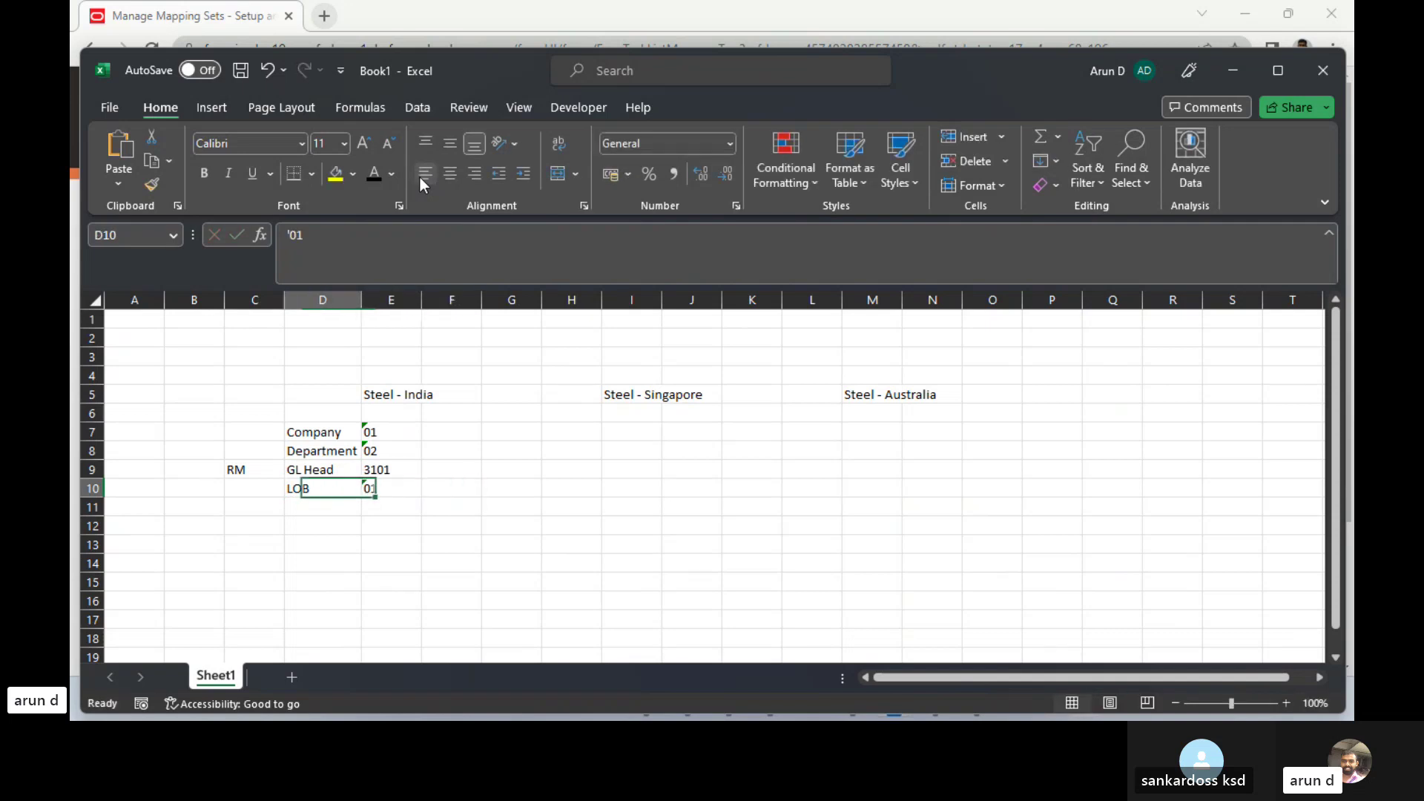
{"action": "key", "text": "Left"}
{"action": "type", "text": "Steel"}
{"action": "key", "text": "Right"}
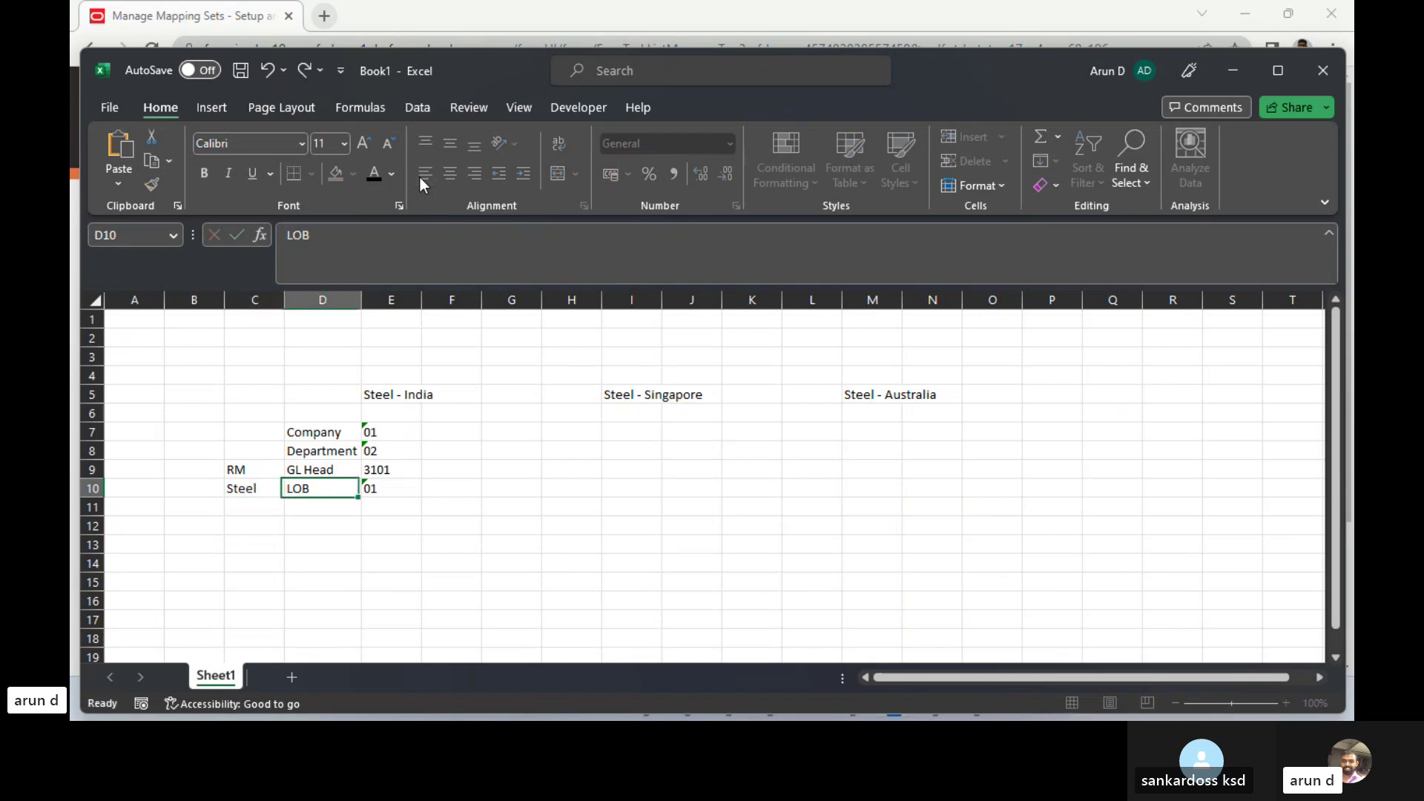
- Enter the description "Prod" in C8, beside the Department label
{"action": "key", "text": "Left"}
{"action": "key", "text": "Up"}
{"action": "key", "text": "Up"}
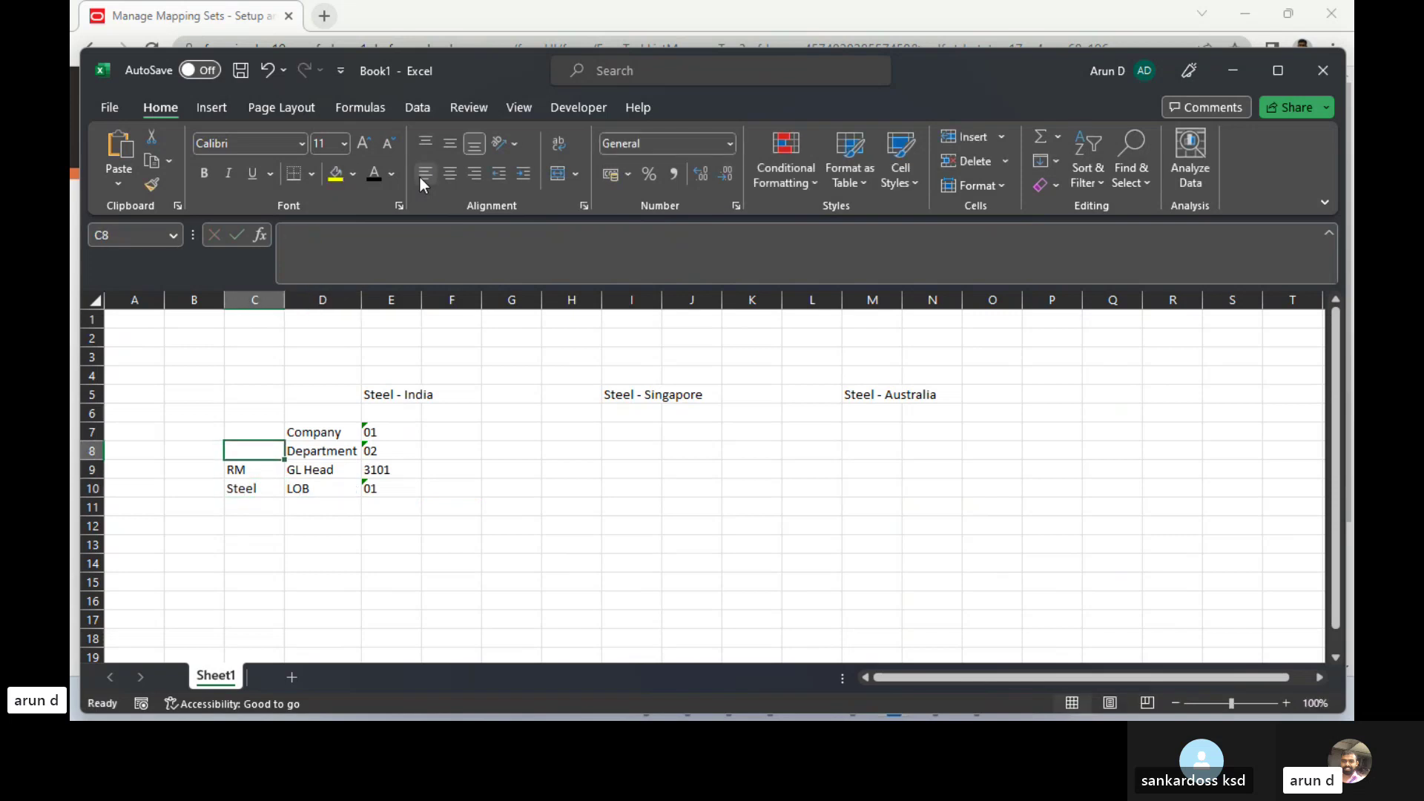
{"action": "type", "text": "Prod"}
{"action": "key", "text": "Right"}
{"action": "key", "text": "Left"}
- Enter the description "Steel India" in C7, beside the Company label
{"action": "key", "text": "Up"}
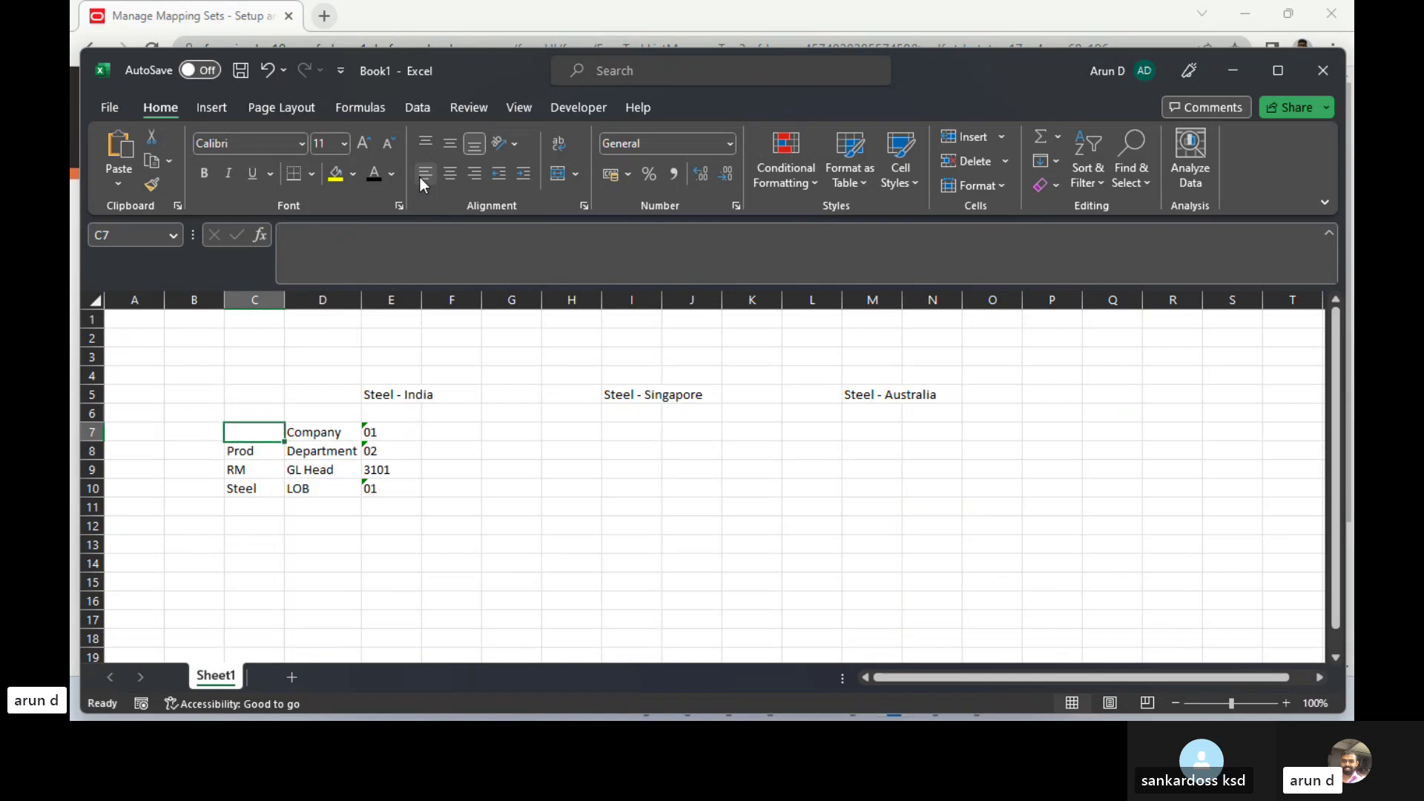
{"action": "type", "text": "Steel"}
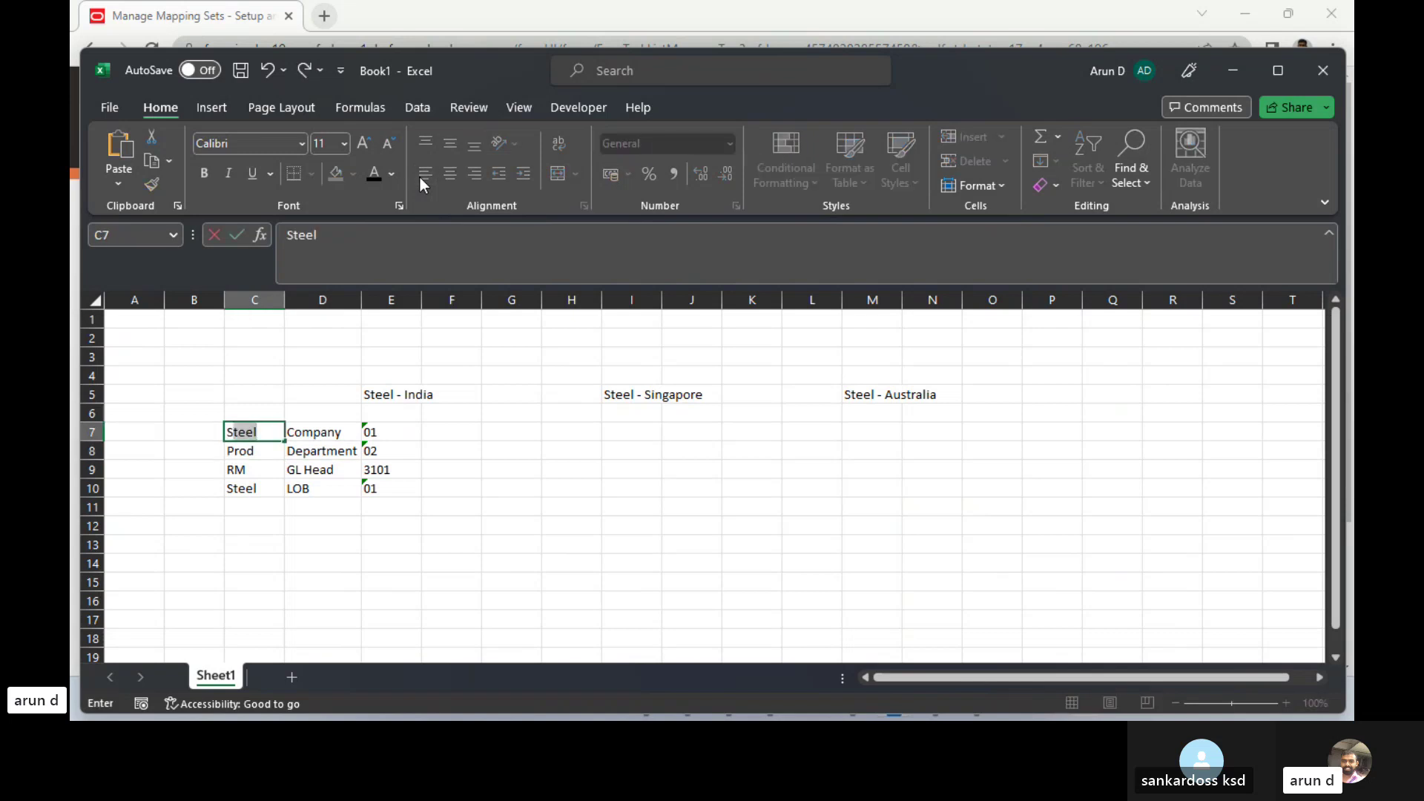
{"action": "type", "text": " India"}
{"action": "key", "text": "Right"}
{"action": "key", "text": "Right"}
{"action": "key", "text": "Right"}
{"action": "key", "text": "Right"}
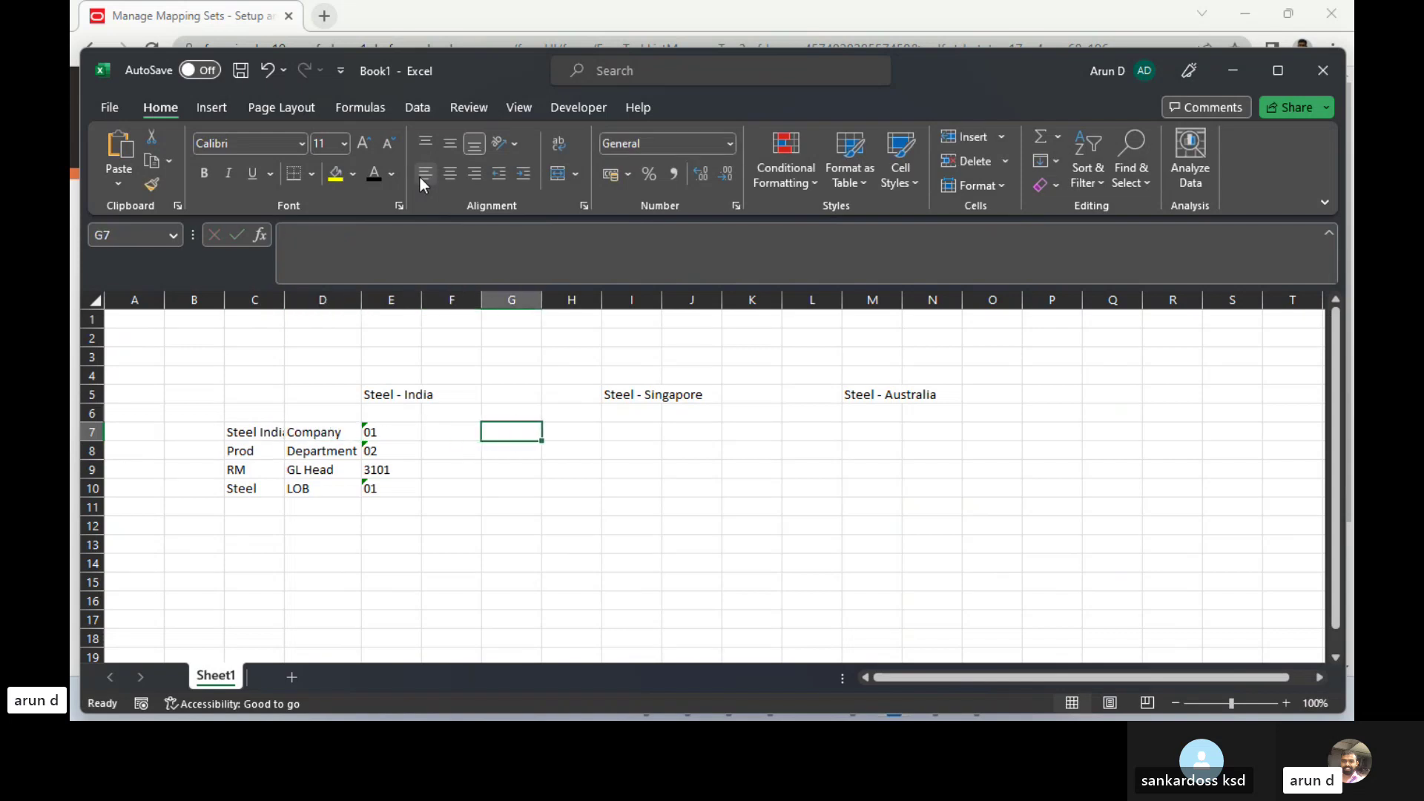
{"action": "key", "text": "Right"}
{"action": "key", "text": "Left"}
{"action": "key", "text": "Left"}
{"action": "key", "text": "Left"}
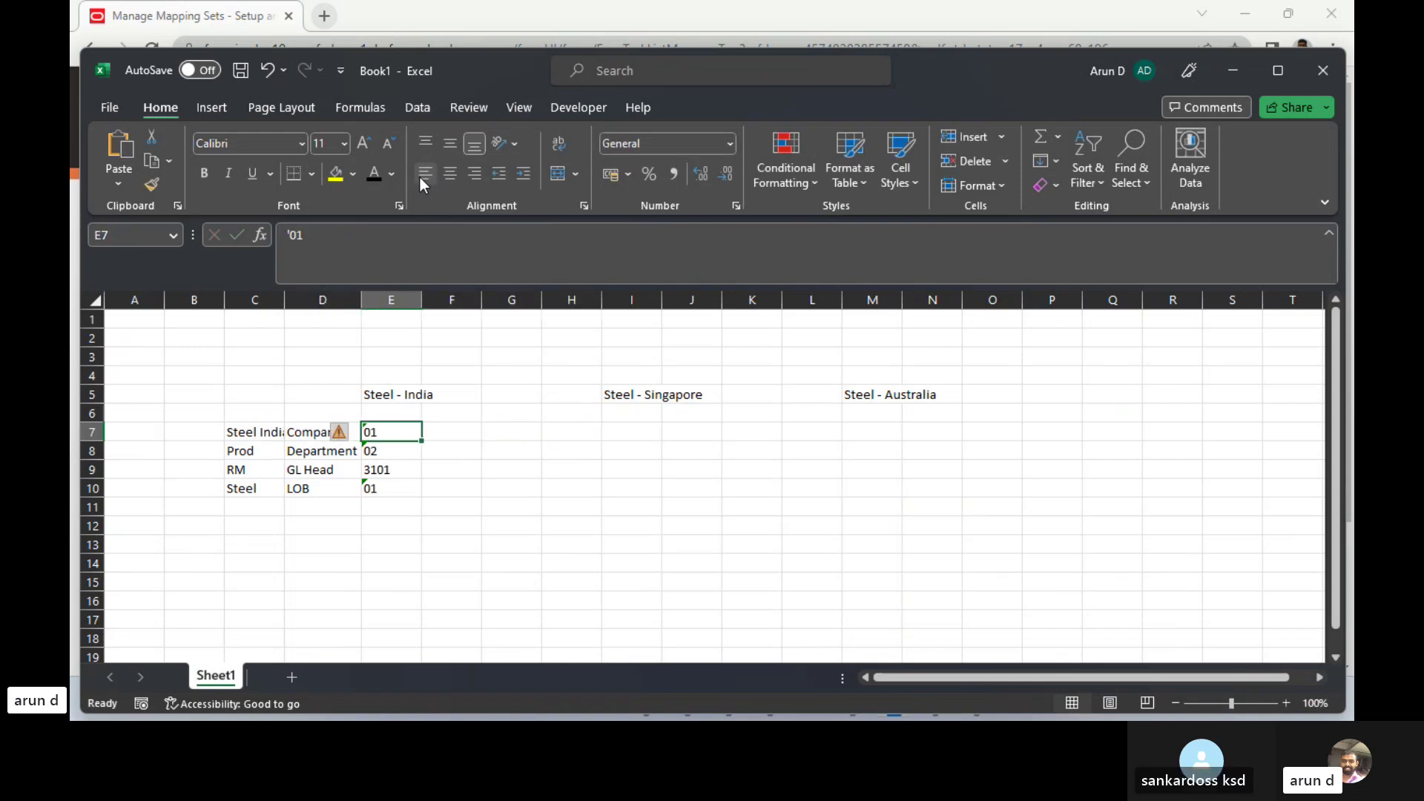
{"action": "key", "text": "Right"}
{"action": "key", "text": "Right"}
{"action": "key", "text": "Right"}
{"action": "key", "text": "Right"}
{"action": "key", "text": "Right"}
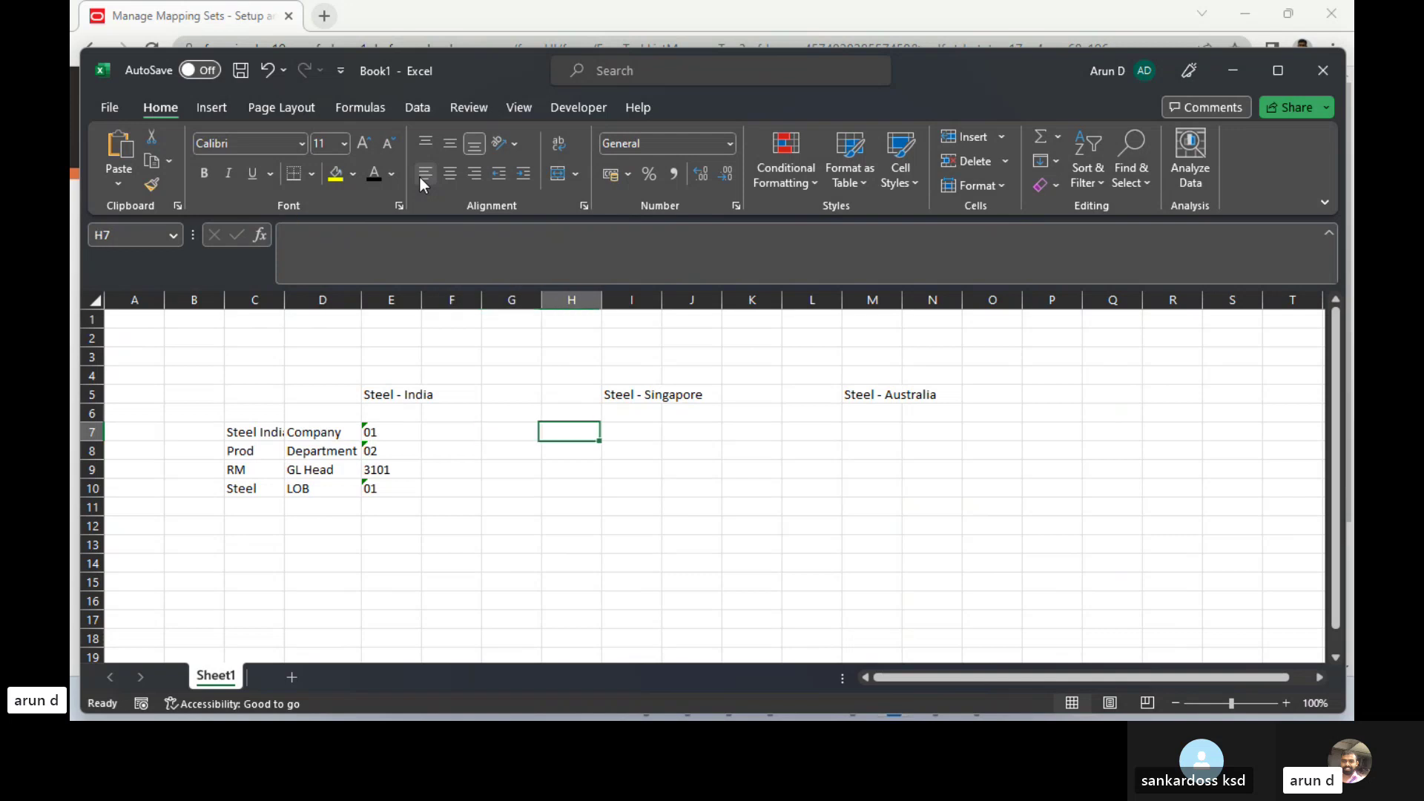
{"action": "key", "text": "Left"}
{"action": "key", "text": "Left"}
{"action": "key", "text": "Left"}
{"action": "key", "text": "Left"}
{"action": "key", "text": "Right"}
{"action": "key", "text": "Left"}
{"action": "key", "text": "Left"}
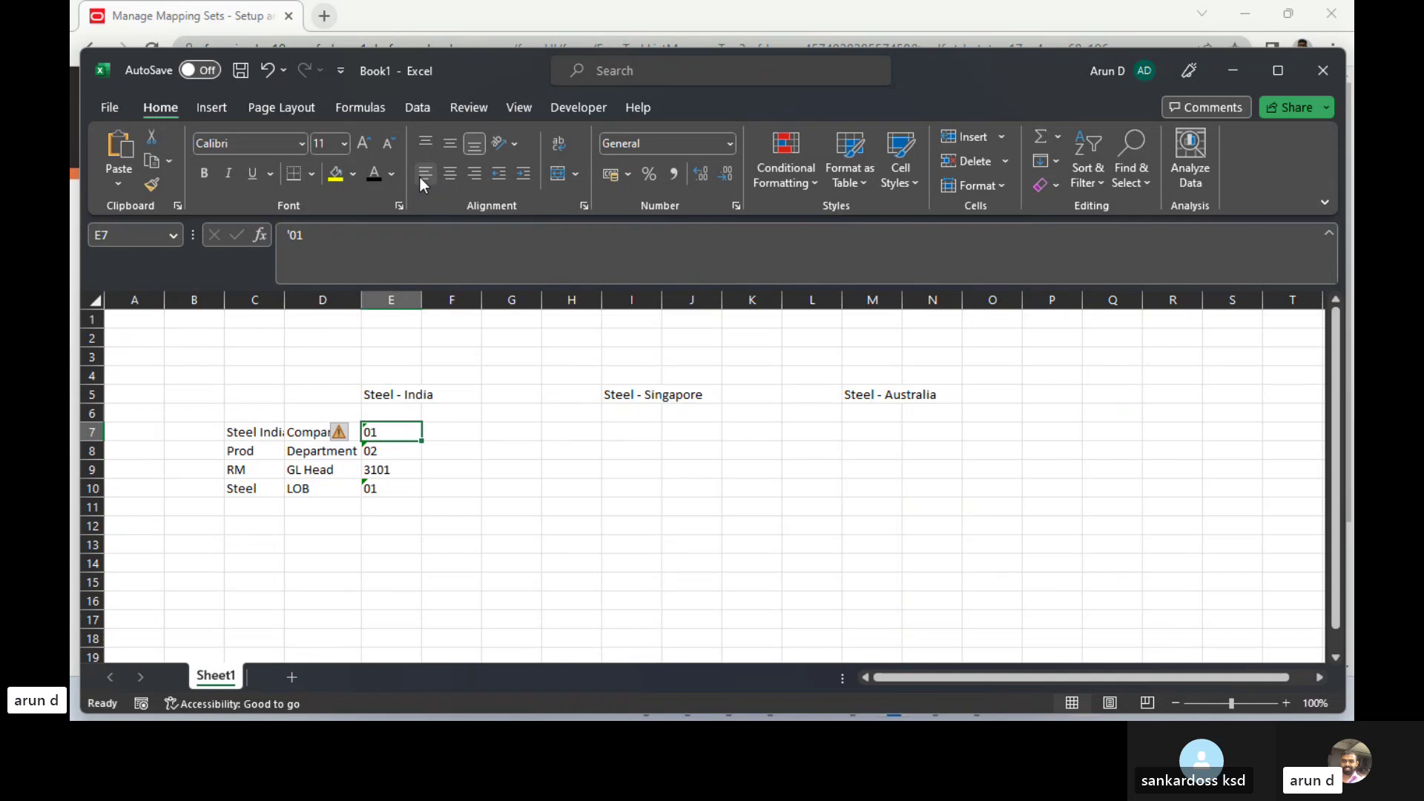
- Enter the Company value 02 as text in I7 under the Steel - Singapore heading
{"action": "key", "text": "Right"}
{"action": "key", "text": "Right"}
{"action": "key", "text": "Right"}
{"action": "key", "text": "Right"}
{"action": "key", "text": "Right"}
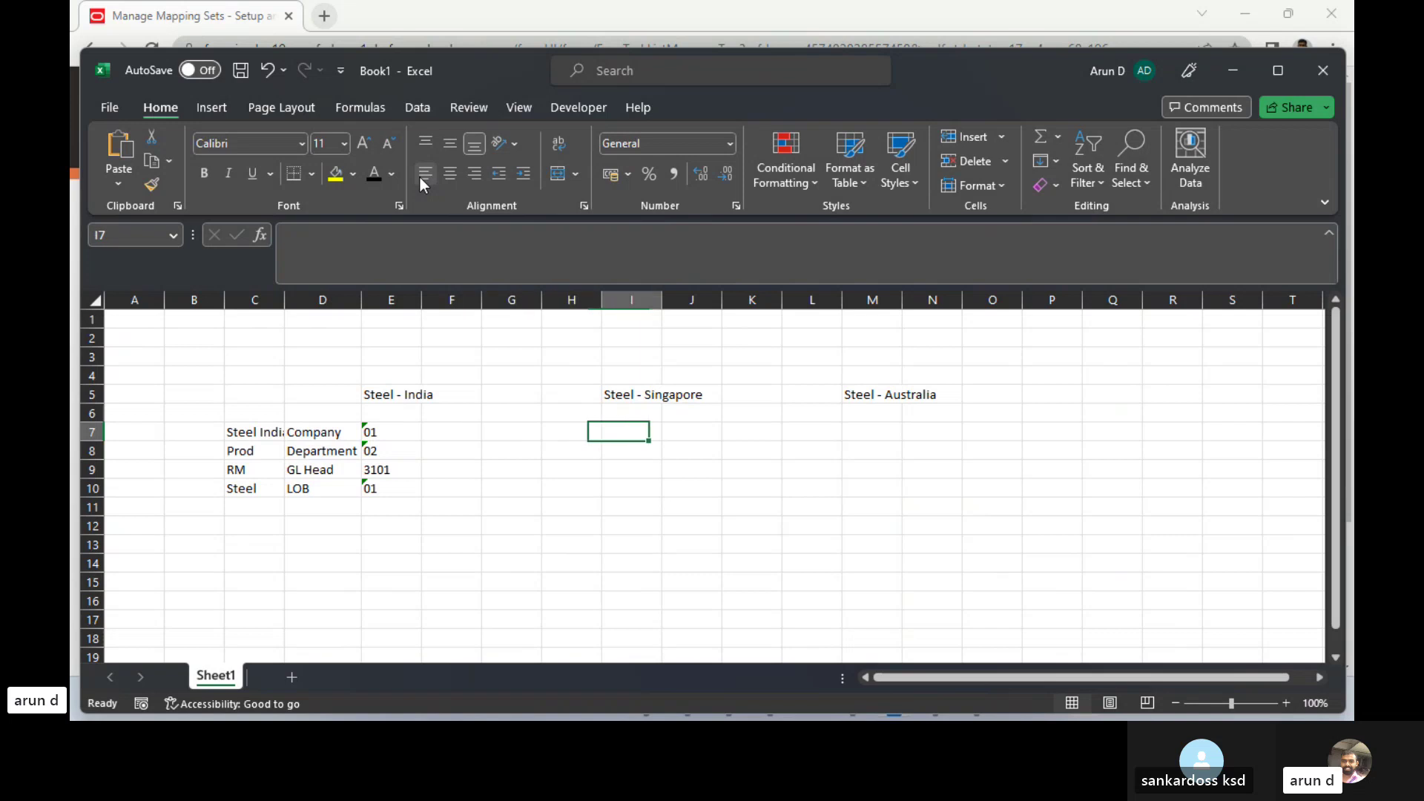
{"action": "key", "text": "Left"}
{"action": "type", "text": "'02"}
{"action": "key", "text": "Tab"}
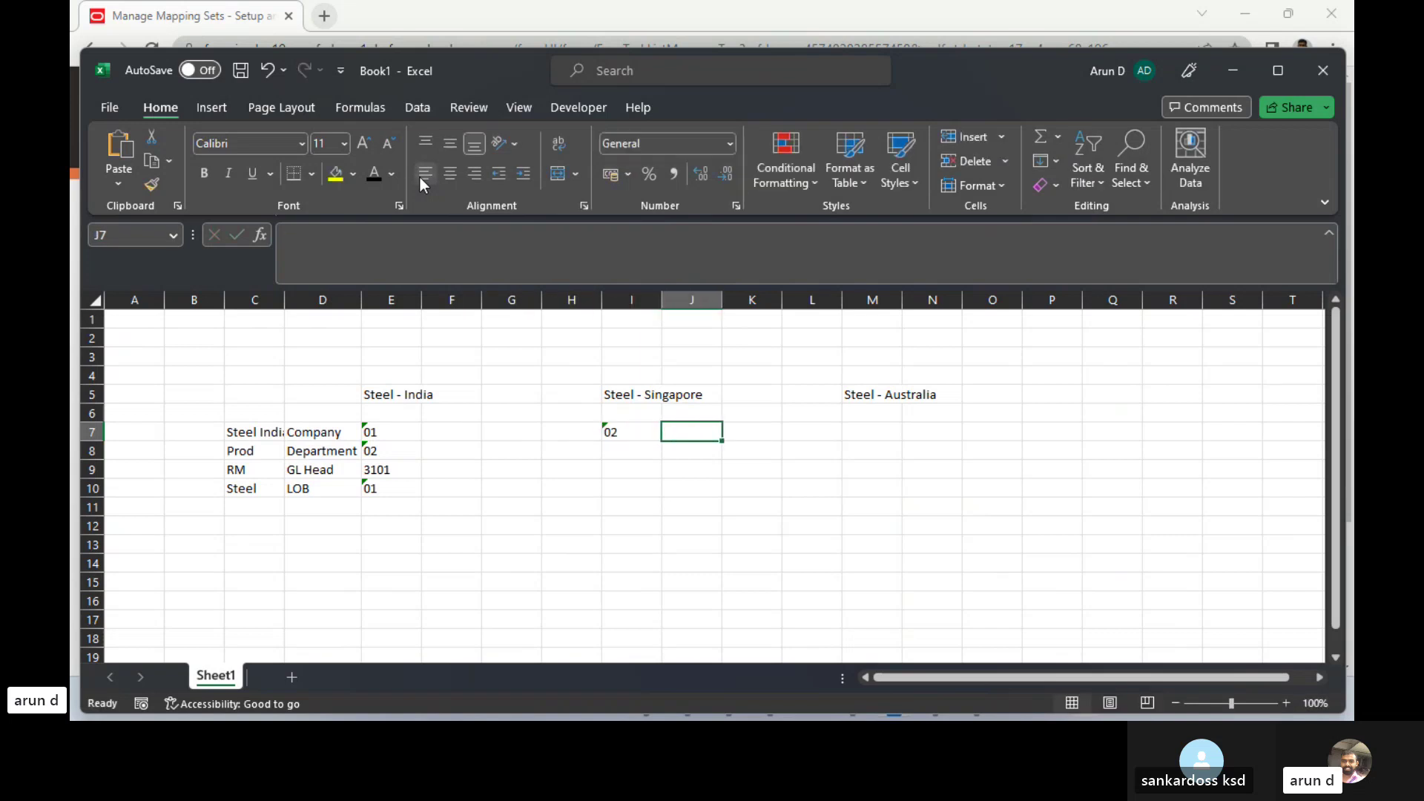
- Copy the Steel - India LOB value from E10 to I10 under Steel - Singapore
{"action": "key", "text": "Left"}
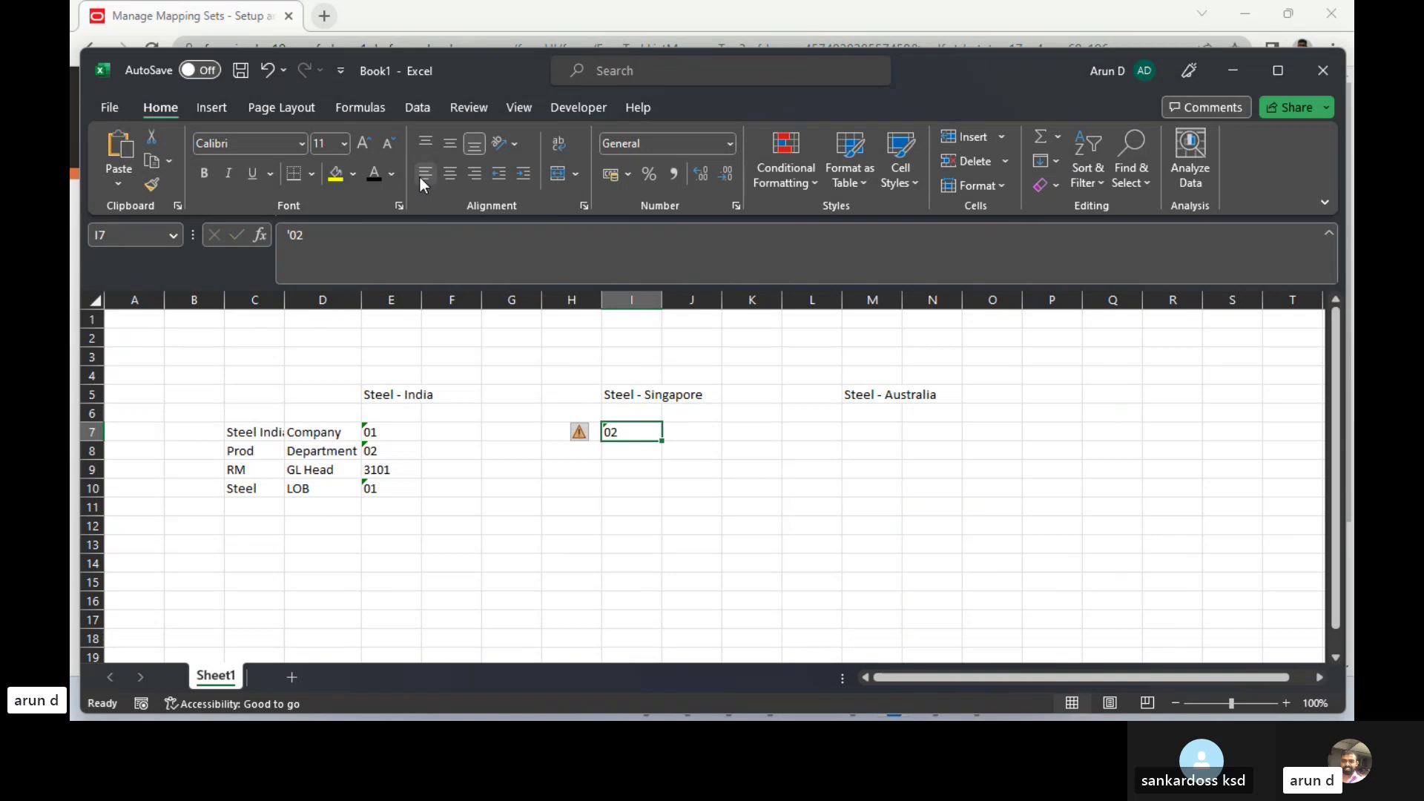
{"action": "key", "text": "Down"}
{"action": "key", "text": "Down"}
{"action": "key", "text": "Down"}
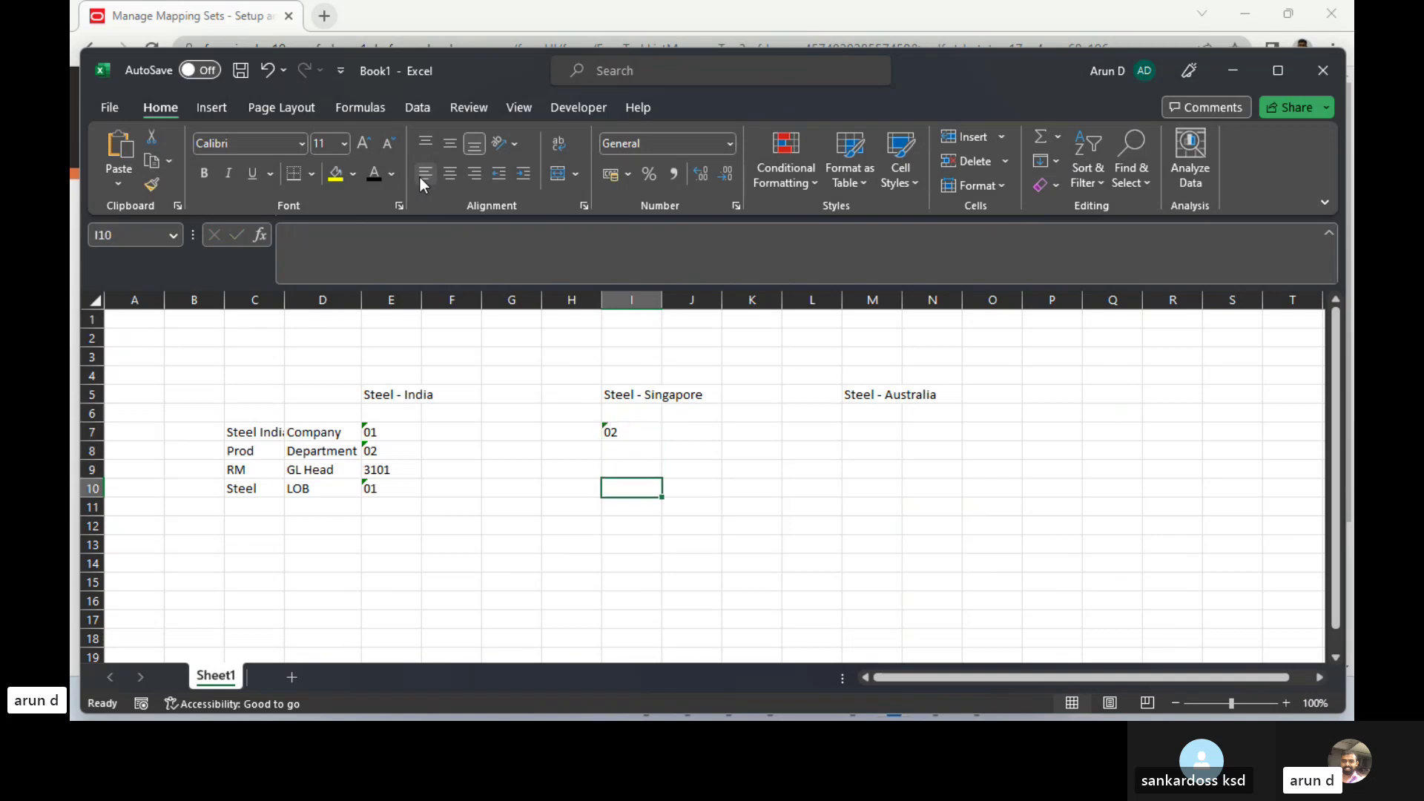
{"action": "key", "text": "Left"}
{"action": "key", "text": "Left"}
{"action": "key", "text": "Left"}
{"action": "key", "text": "Left"}
{"action": "key", "text": "ctrl+c"}
{"action": "key", "text": "Right"}
{"action": "key", "text": "Right"}
{"action": "key", "text": "Right"}
{"action": "key", "text": "Right"}
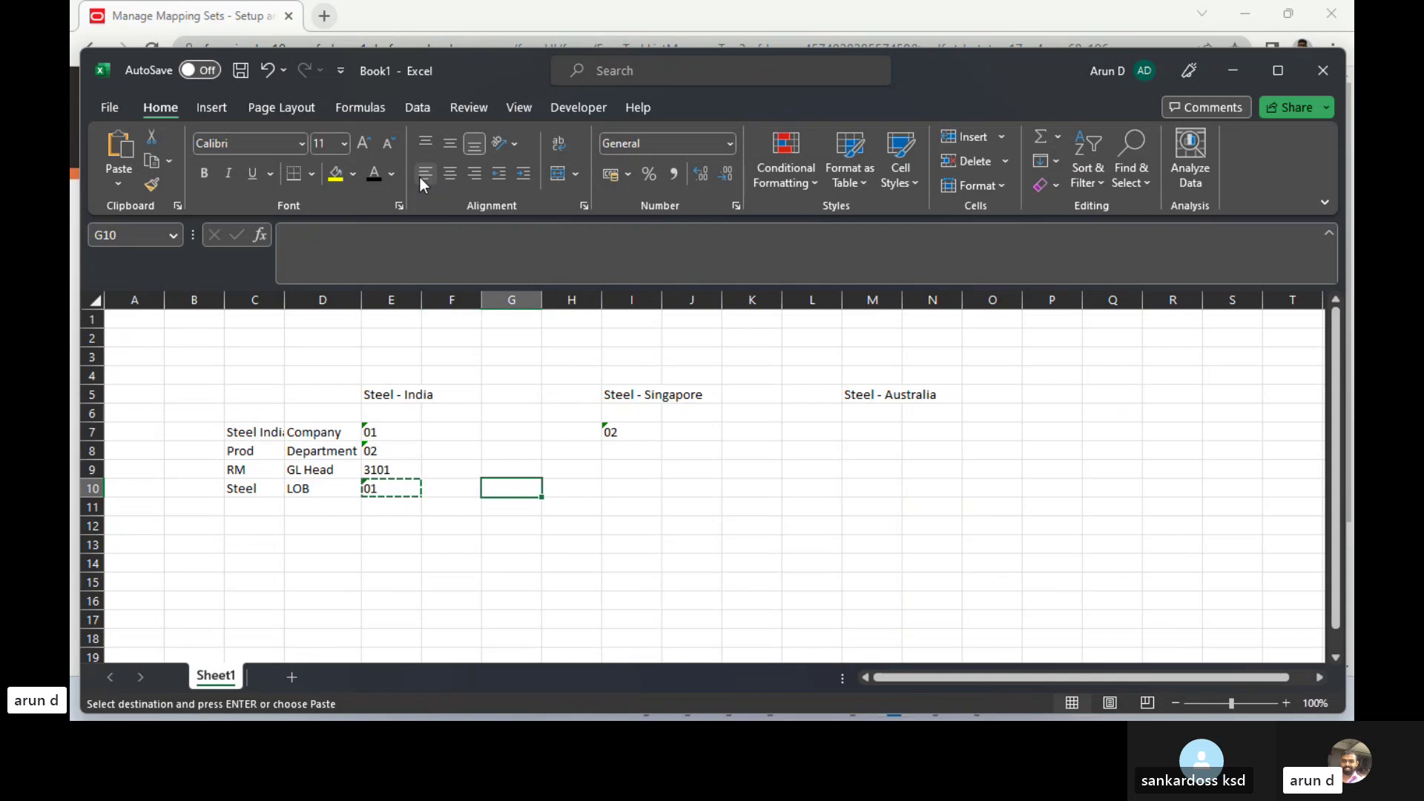
{"action": "key", "text": "ctrl+v"}
- Copy the Steel - India Department and GL Head values from E8:E9 to I8:I9 under Steel - Singapore
{"action": "key", "text": "Up"}
{"action": "key", "text": "Up"}
{"action": "key", "text": "Up"}
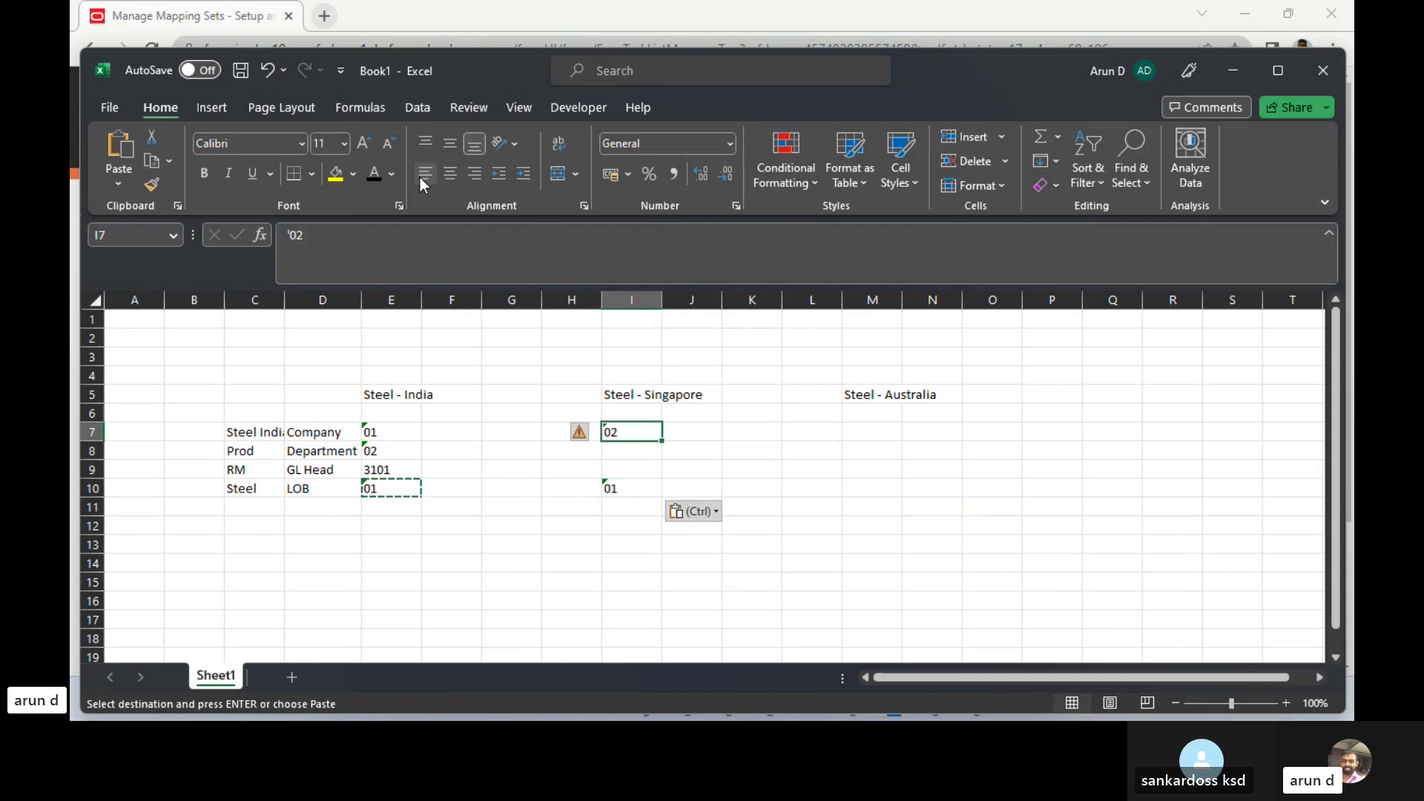
{"action": "key", "text": "Down"}
{"action": "key", "text": "Left"}
{"action": "key", "text": "Left"}
{"action": "key", "text": "Left"}
{"action": "key", "text": "Left"}
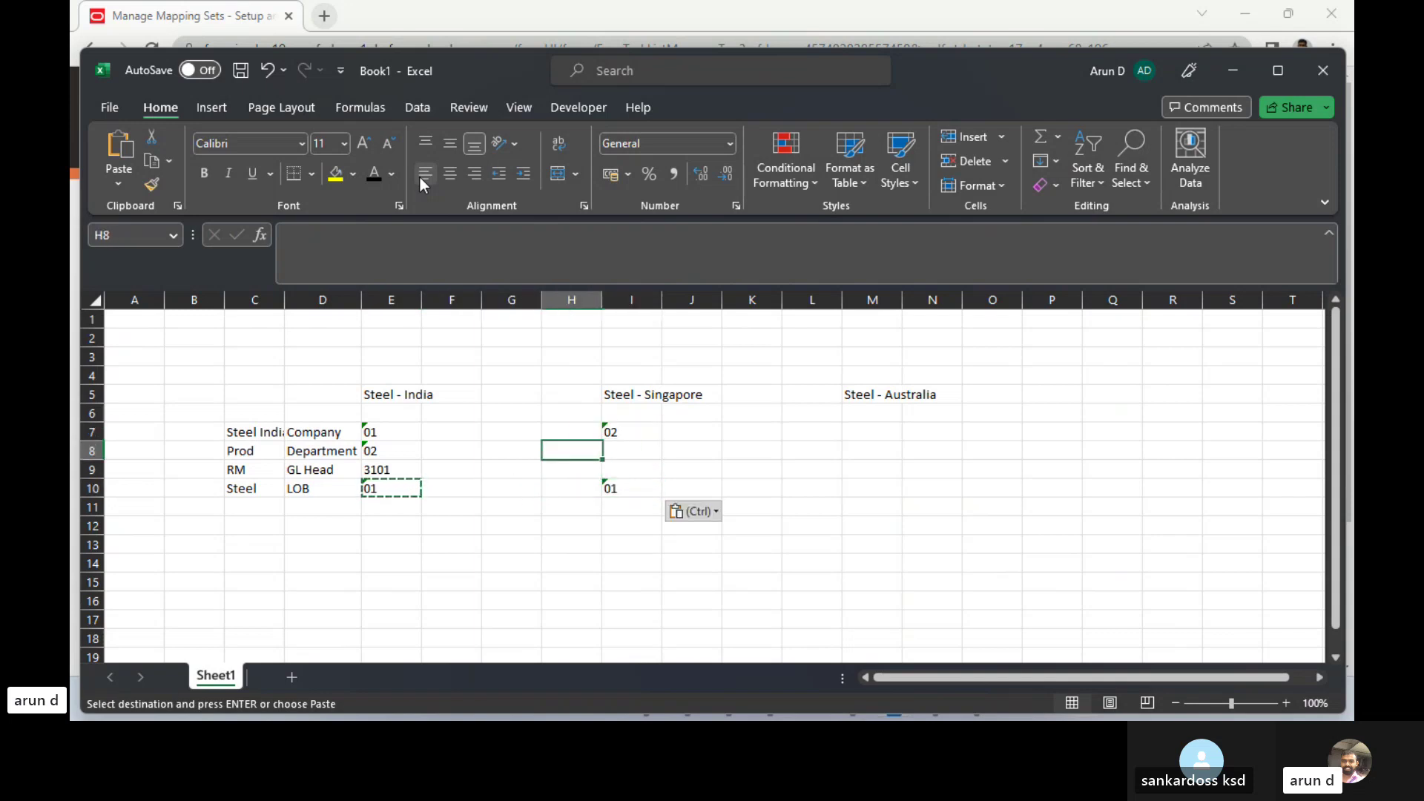
{"action": "key", "text": "shift+Down"}
{"action": "key", "text": "ctrl+c"}
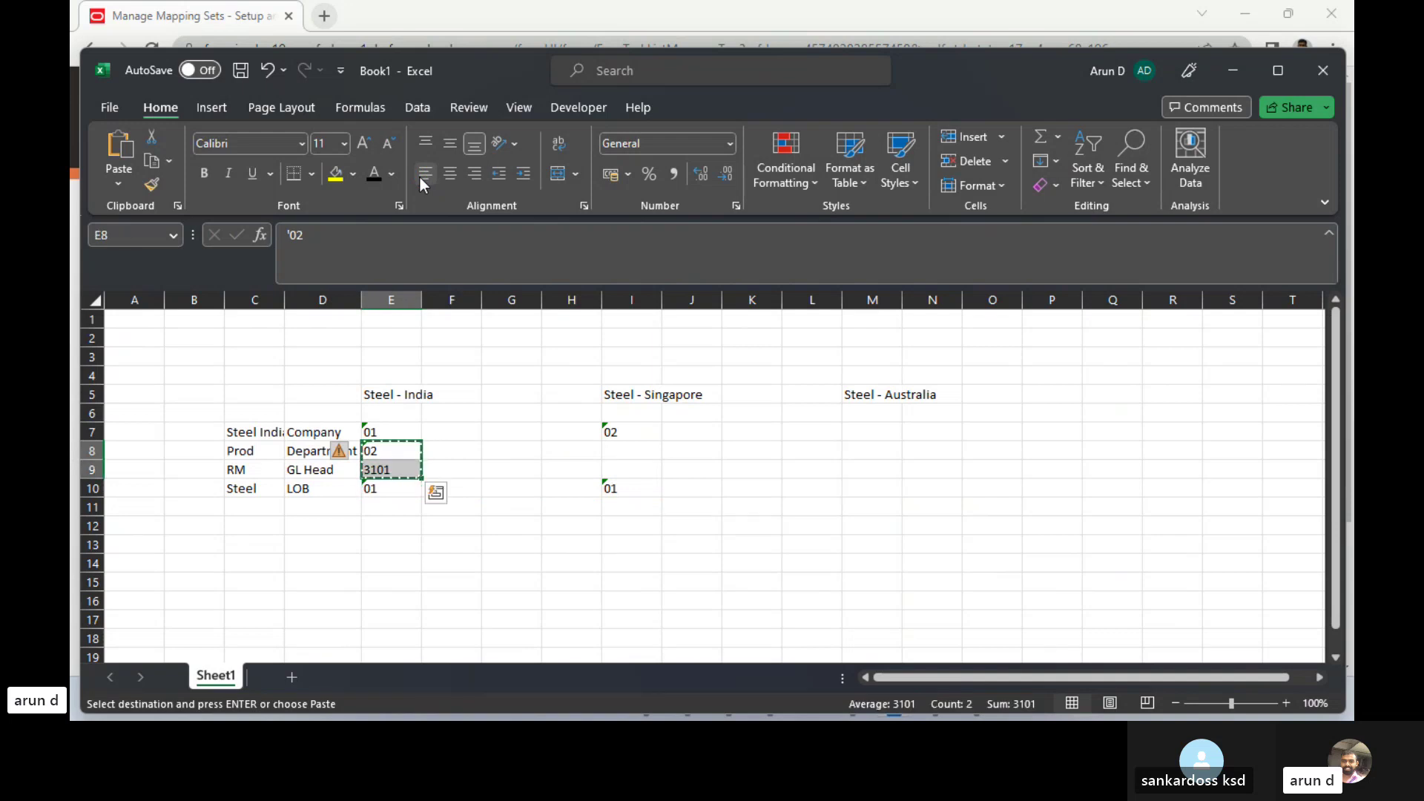
{"action": "key", "text": "Right"}
{"action": "key", "text": "Right"}
{"action": "key", "text": "Right"}
{"action": "key", "text": "Right"}
{"action": "key", "text": "ctrl+v"}
{"action": "key", "text": "Right"}
{"action": "key", "text": "Right"}
{"action": "key", "text": "Right"}
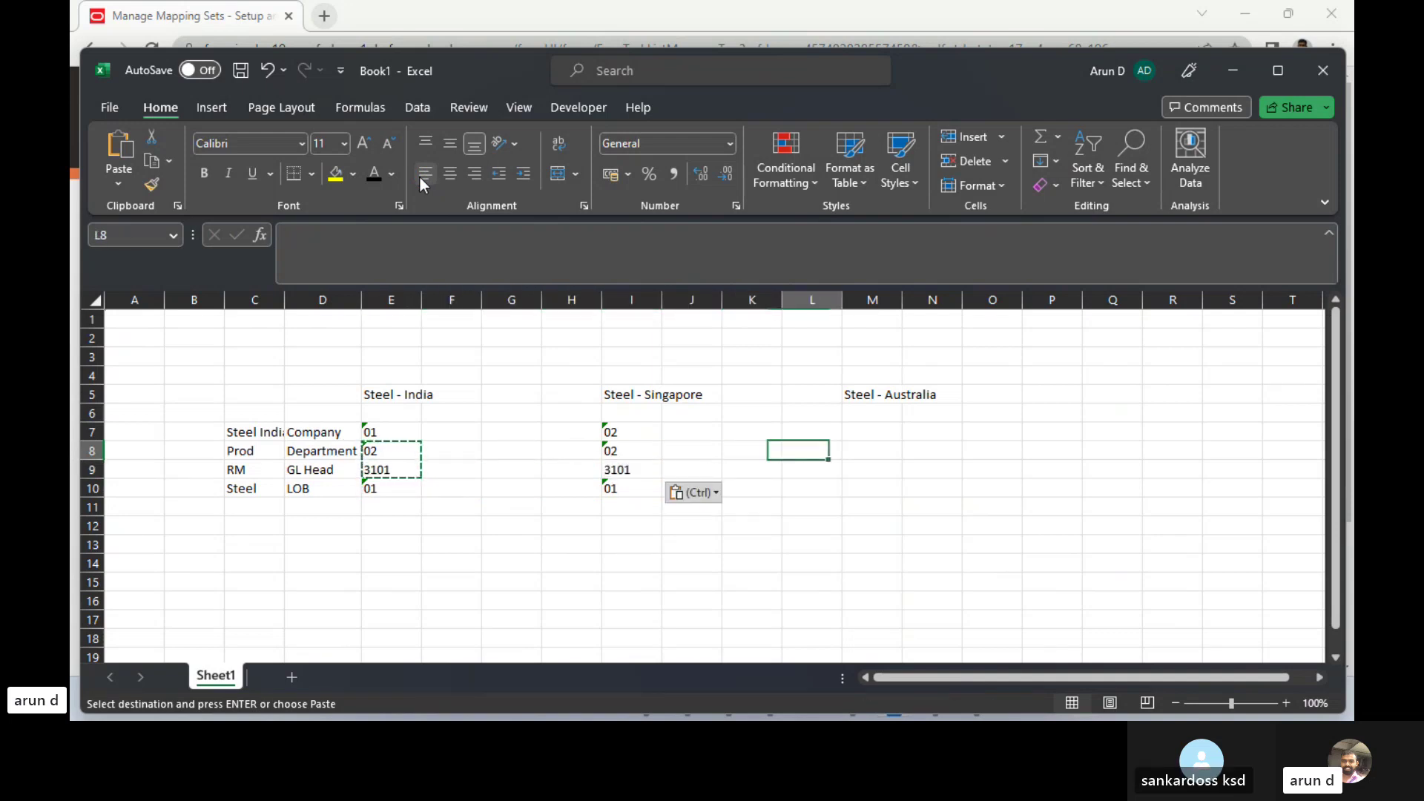
{"action": "key", "text": "Up"}
{"action": "key", "text": "Right"}
{"action": "key", "text": "Left"}
{"action": "key", "text": "Left"}
{"action": "key", "text": "Left"}
{"action": "key", "text": "Left"}
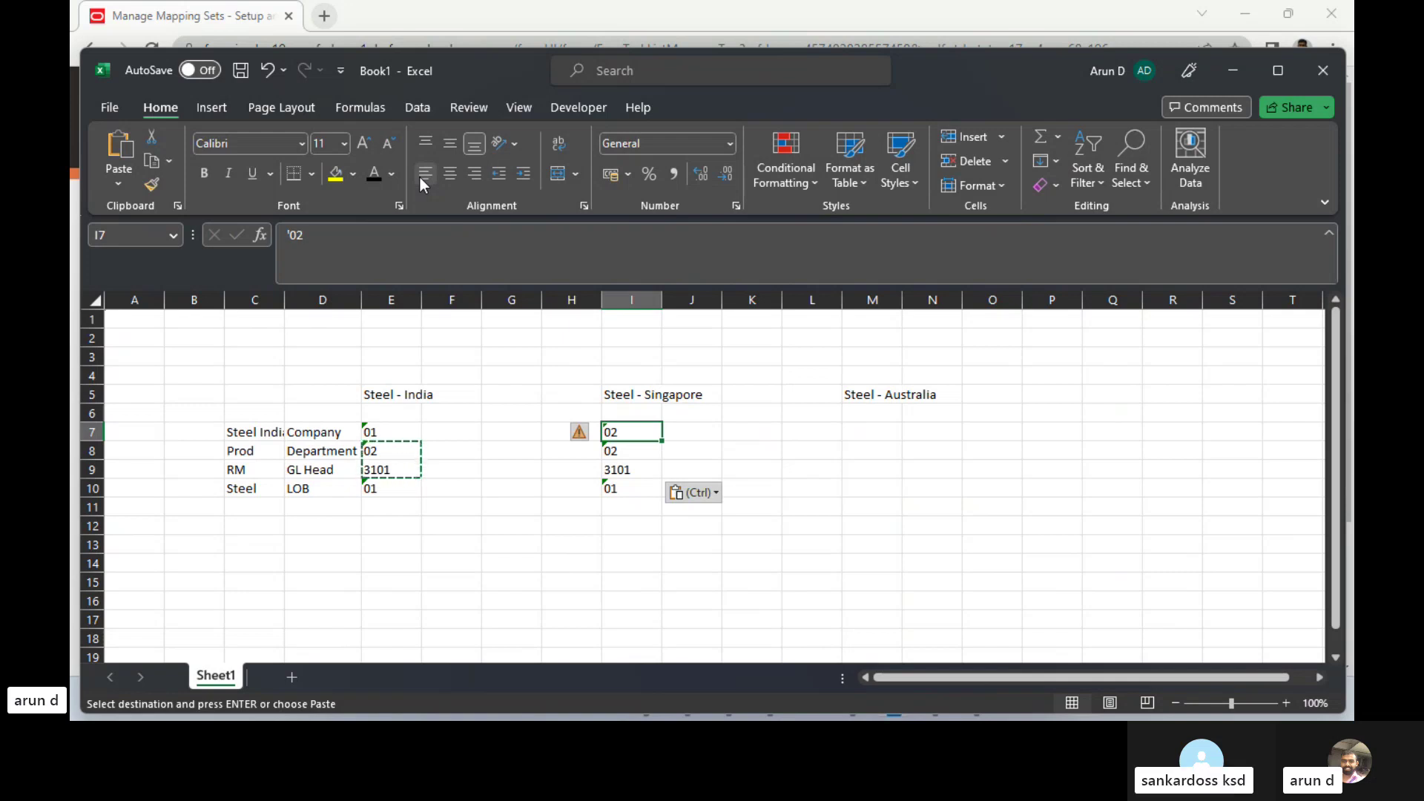
- Review the Steel - India and Steel - Singapore columns, moving between their Company values and the space above their headings
{"action": "key", "text": "Left"}
{"action": "key", "text": "Left"}
{"action": "key", "text": "Left"}
{"action": "key", "text": "Left"}
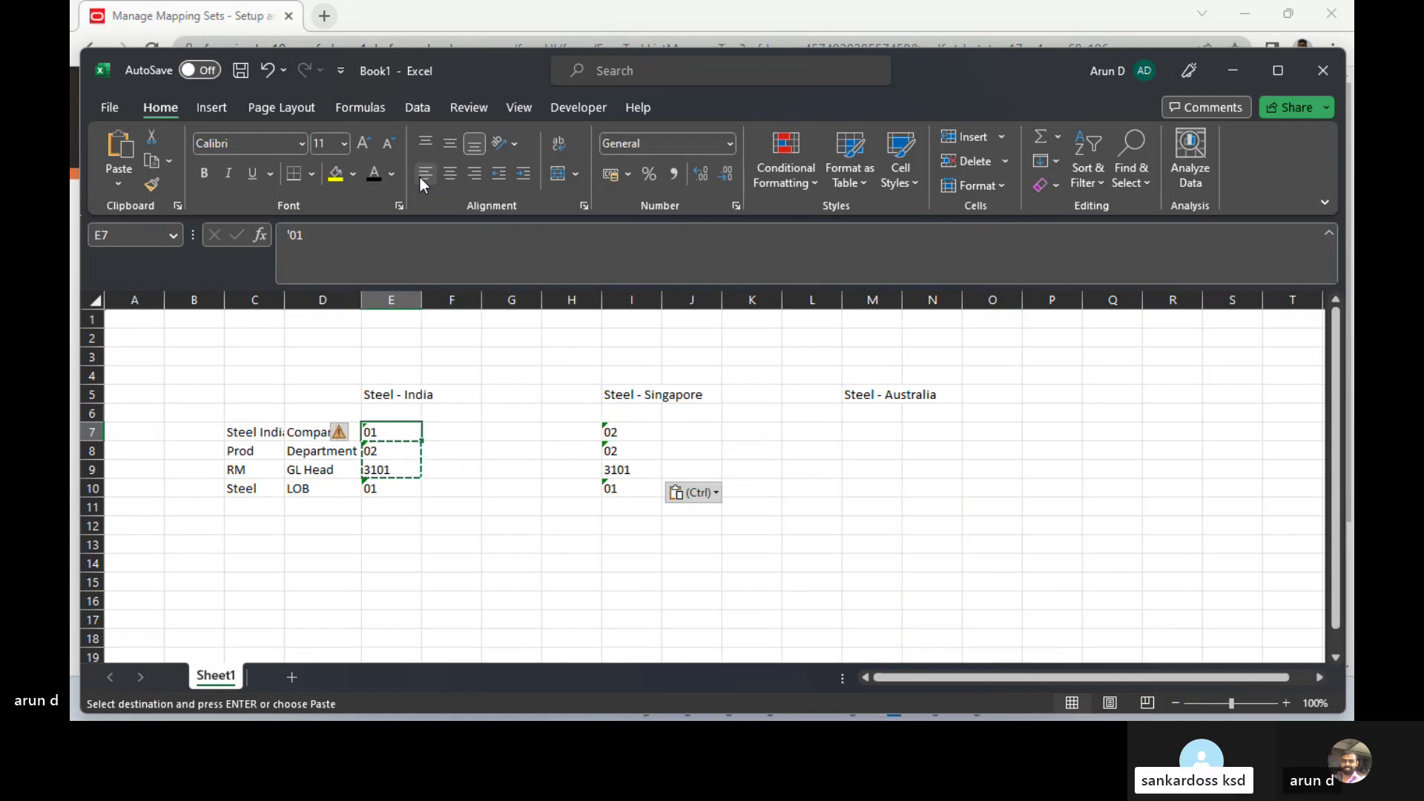
{"action": "key", "text": "Right"}
{"action": "key", "text": "Right"}
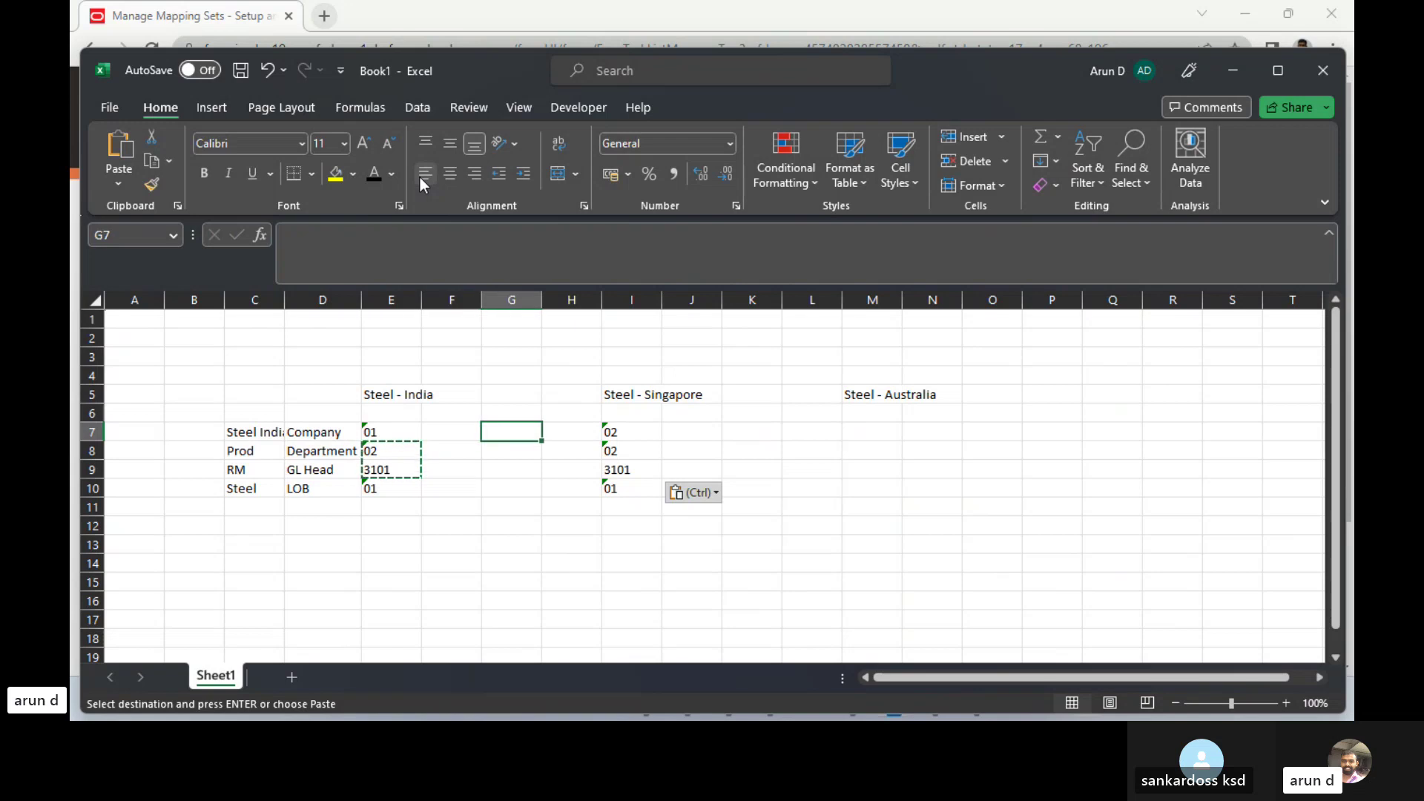
{"action": "key", "text": "Up"}
{"action": "key", "text": "Up"}
{"action": "key", "text": "Up"}
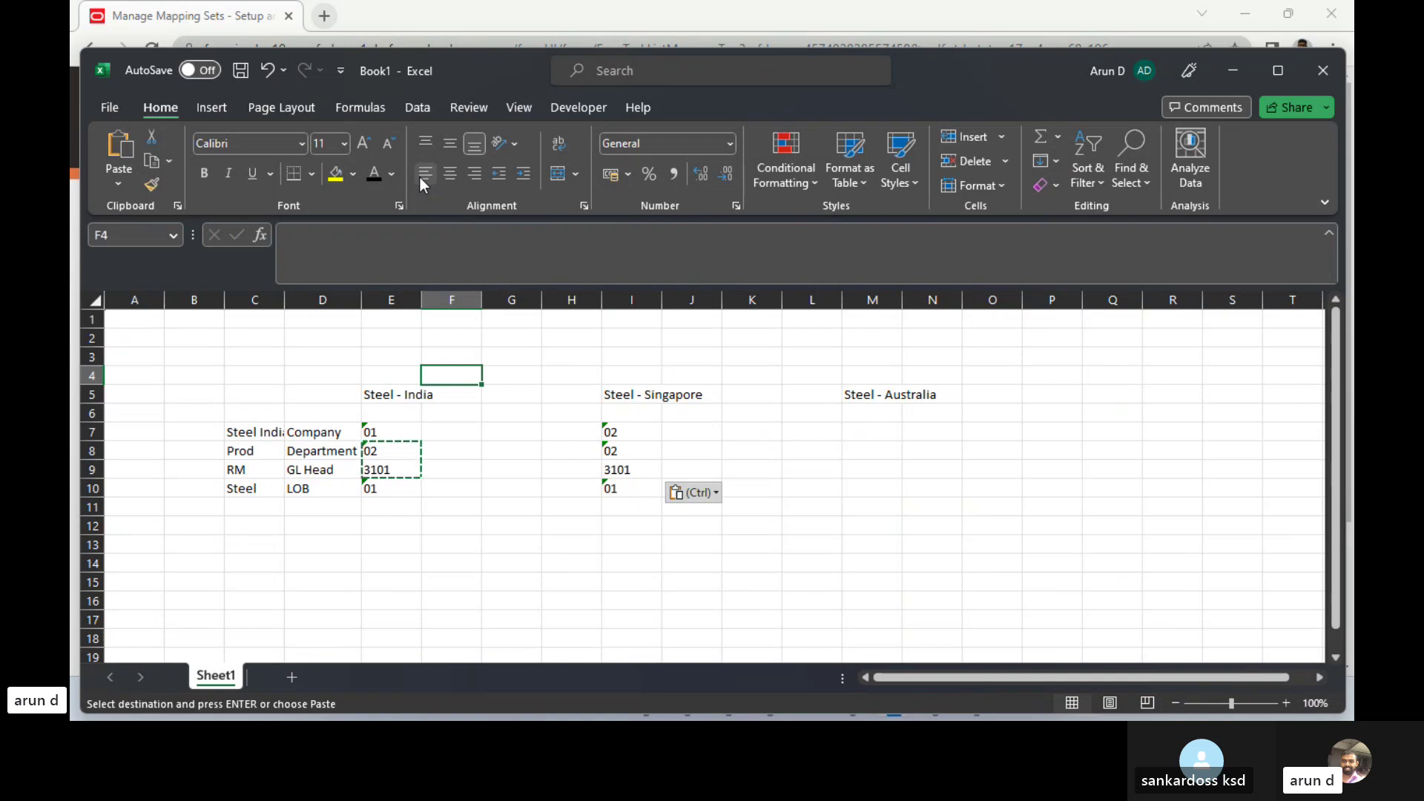
{"action": "key", "text": "Left"}
{"action": "key", "text": "Left"}
{"action": "key", "text": "Up"}
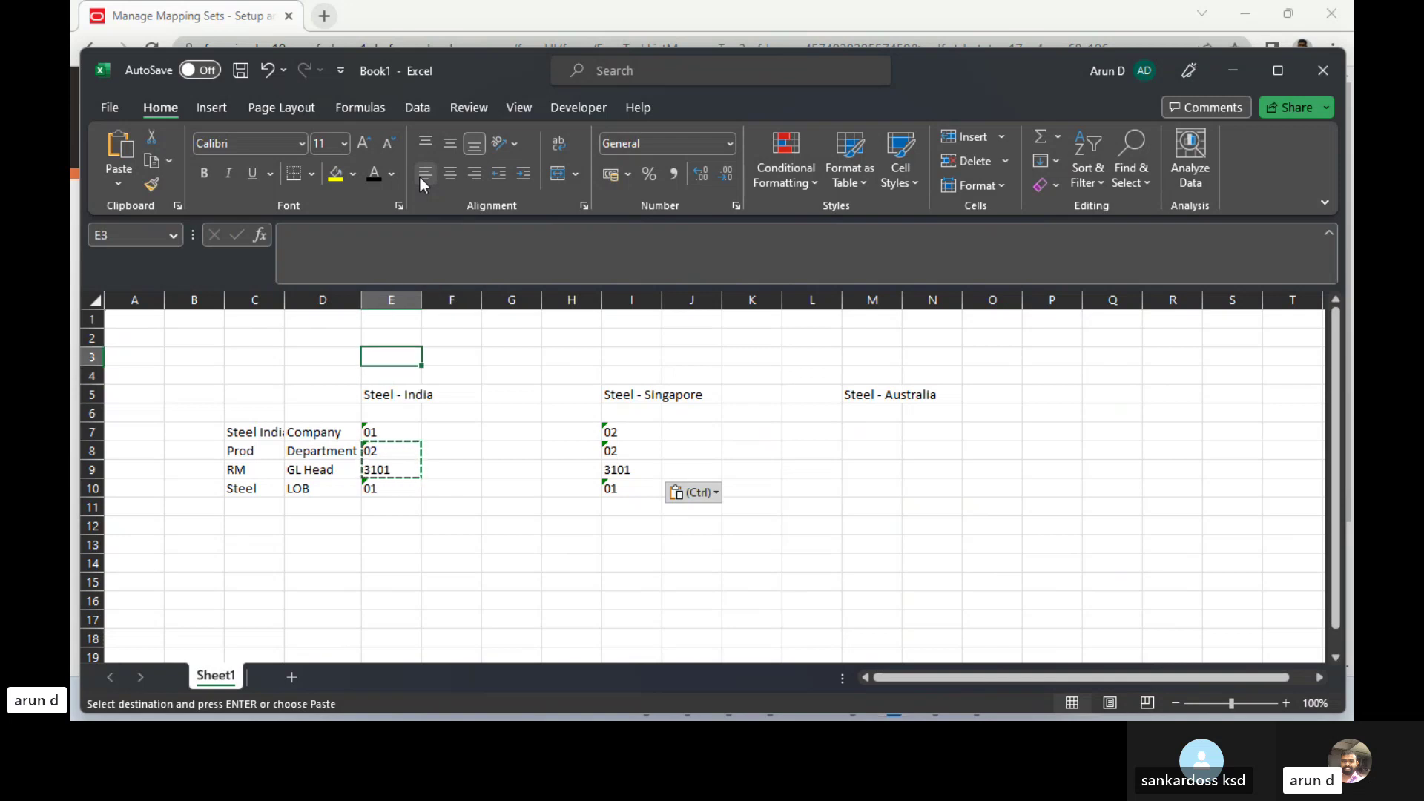
{"action": "key", "text": "Right"}
{"action": "key", "text": "Right"}
{"action": "key", "text": "Right"}
{"action": "key", "text": "Right"}
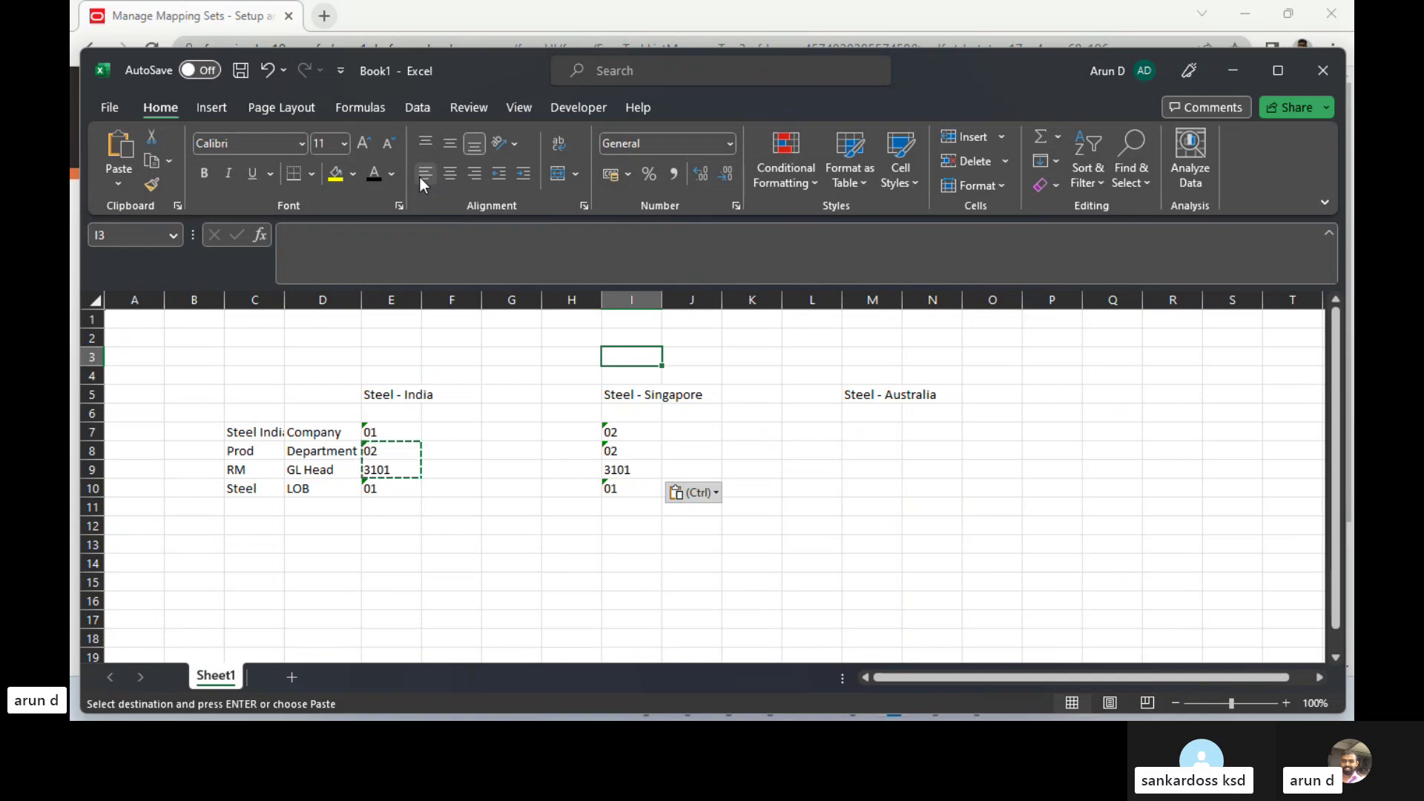
{"action": "key", "text": "Down"}
{"action": "key", "text": "Down"}
{"action": "key", "text": "Down"}
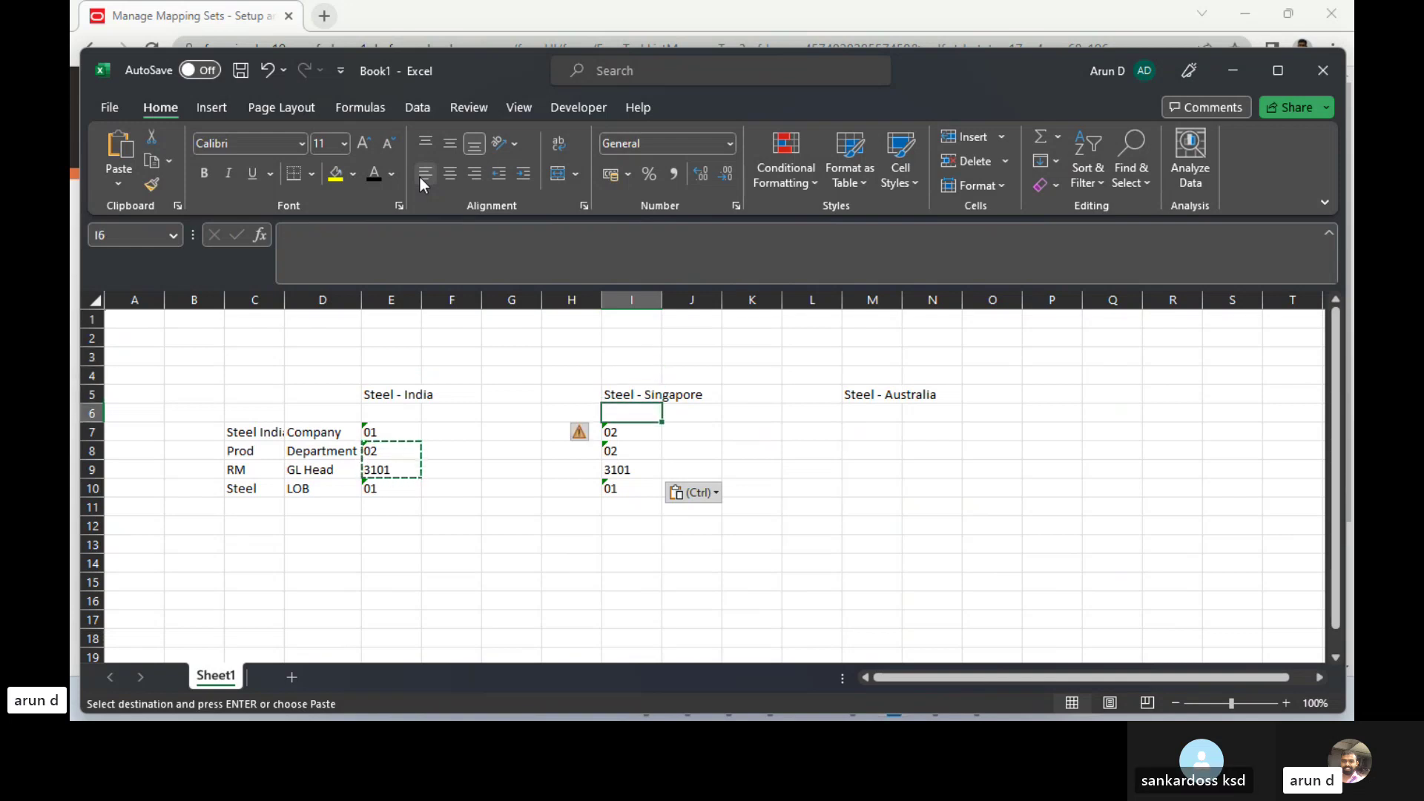
- Compare the Company segment values in E7 for Steel - India and I7 for Steel - Singapore
{"action": "key", "text": "Down"}
{"action": "key", "text": "Left"}
{"action": "key", "text": "Left"}
{"action": "key", "text": "Left"}
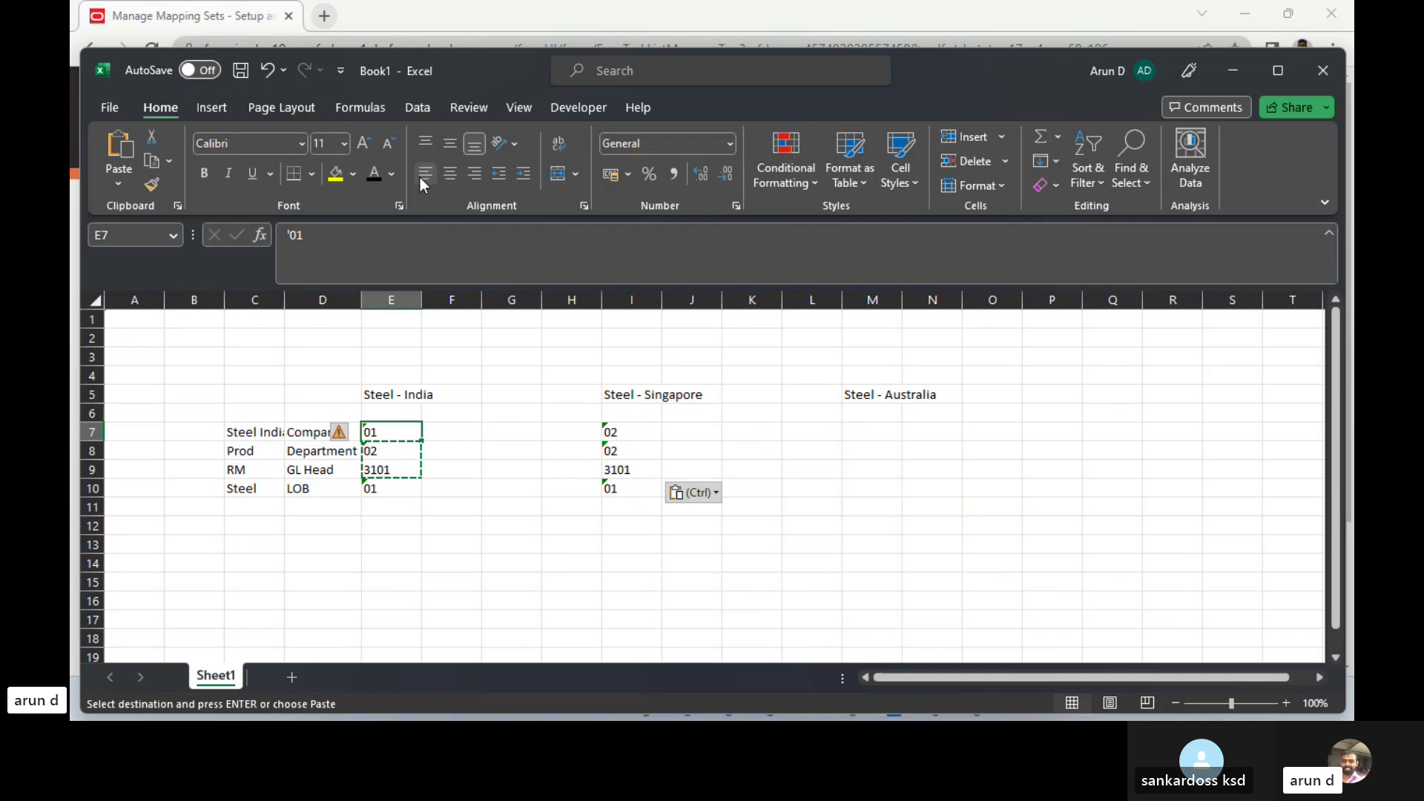
{"action": "key", "text": "Right"}
{"action": "key", "text": "Right"}
{"action": "key", "text": "Right"}
{"action": "key", "text": "Right"}
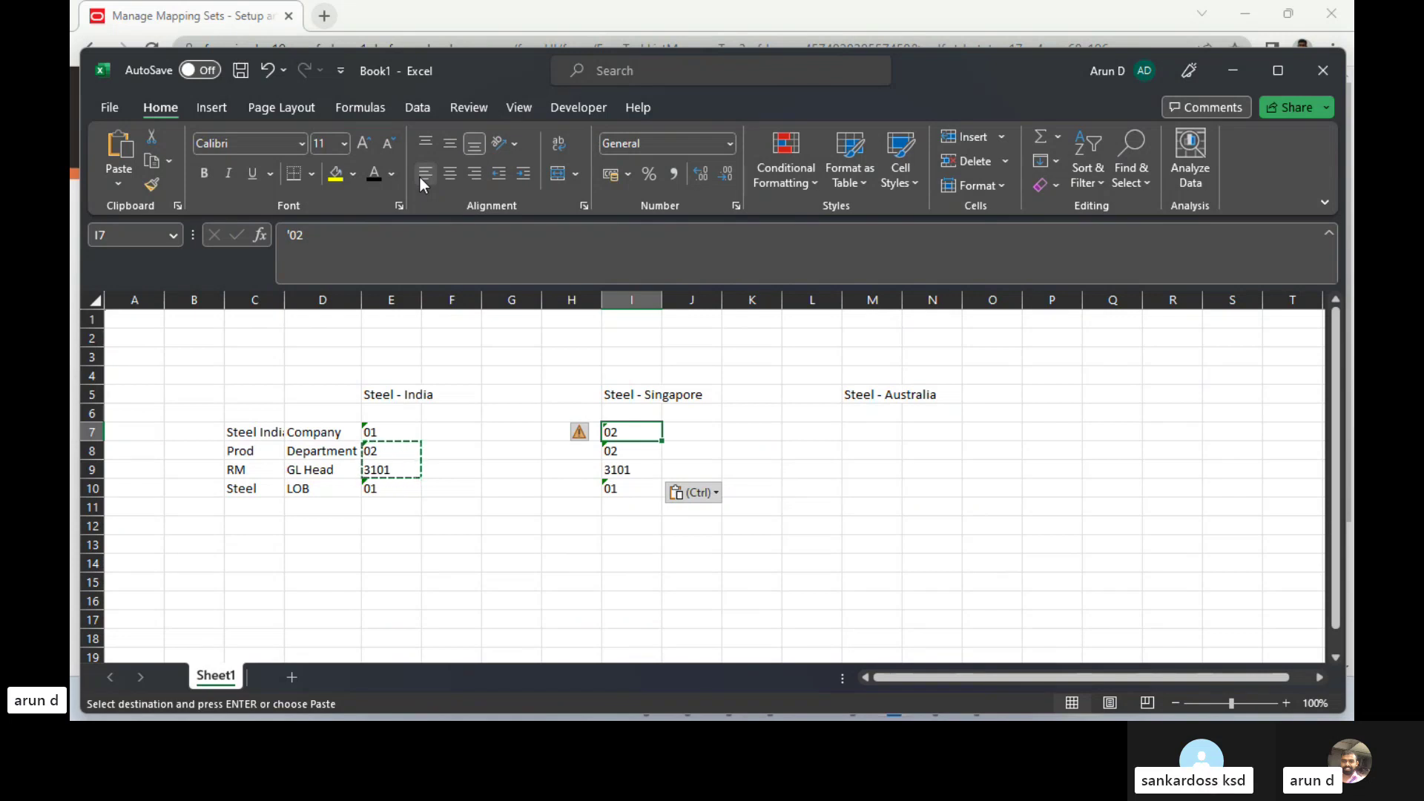
{"action": "key", "text": "Left"}
{"action": "key", "text": "Left"}
{"action": "key", "text": "Left"}
{"action": "key", "text": "Left"}
{"action": "key", "text": "Right"}
{"action": "key", "text": "Right"}
{"action": "key", "text": "Right"}
{"action": "key", "text": "Right"}
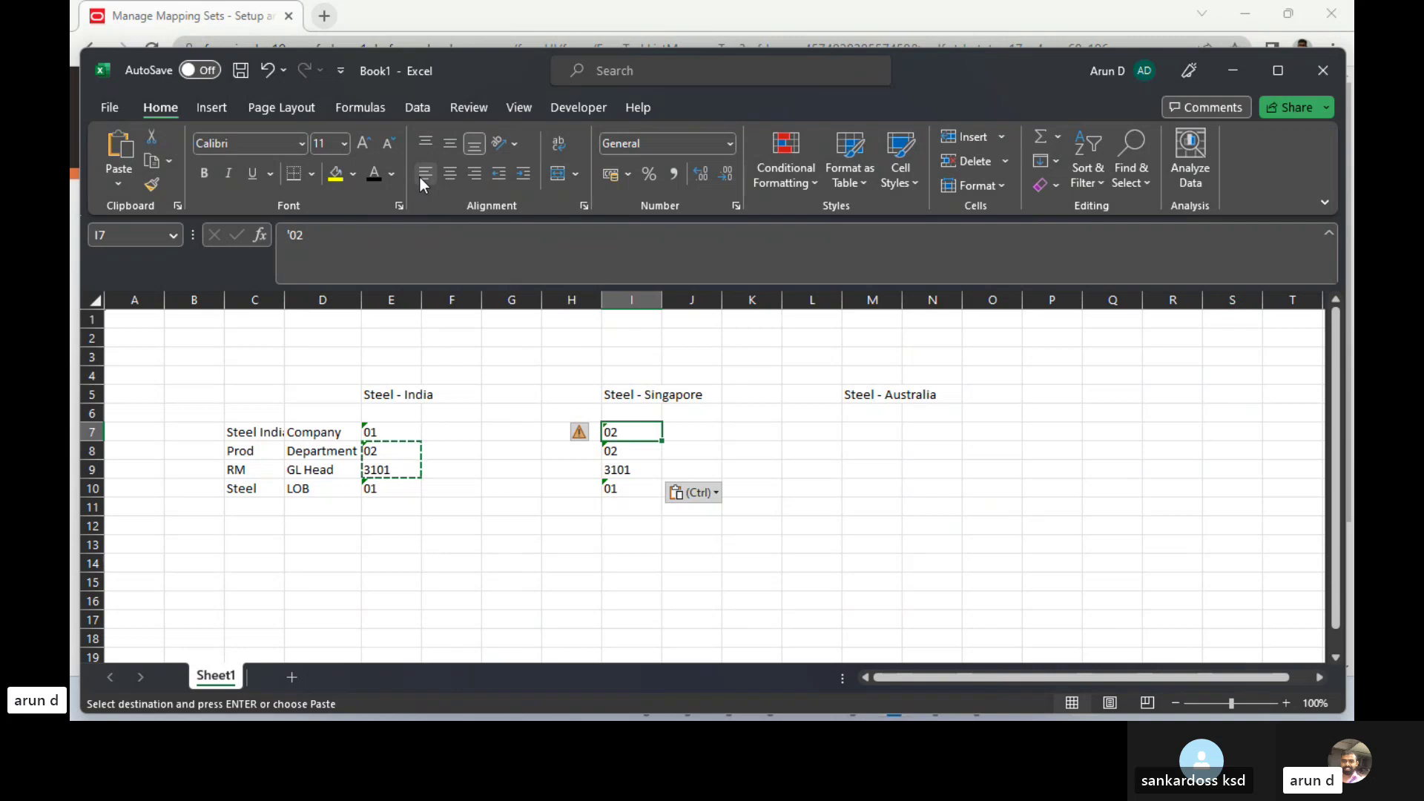
- Examine the business unit headings in I5 and E5 and the segment values beneath them
{"action": "left_click", "coordinate": [625, 399]}
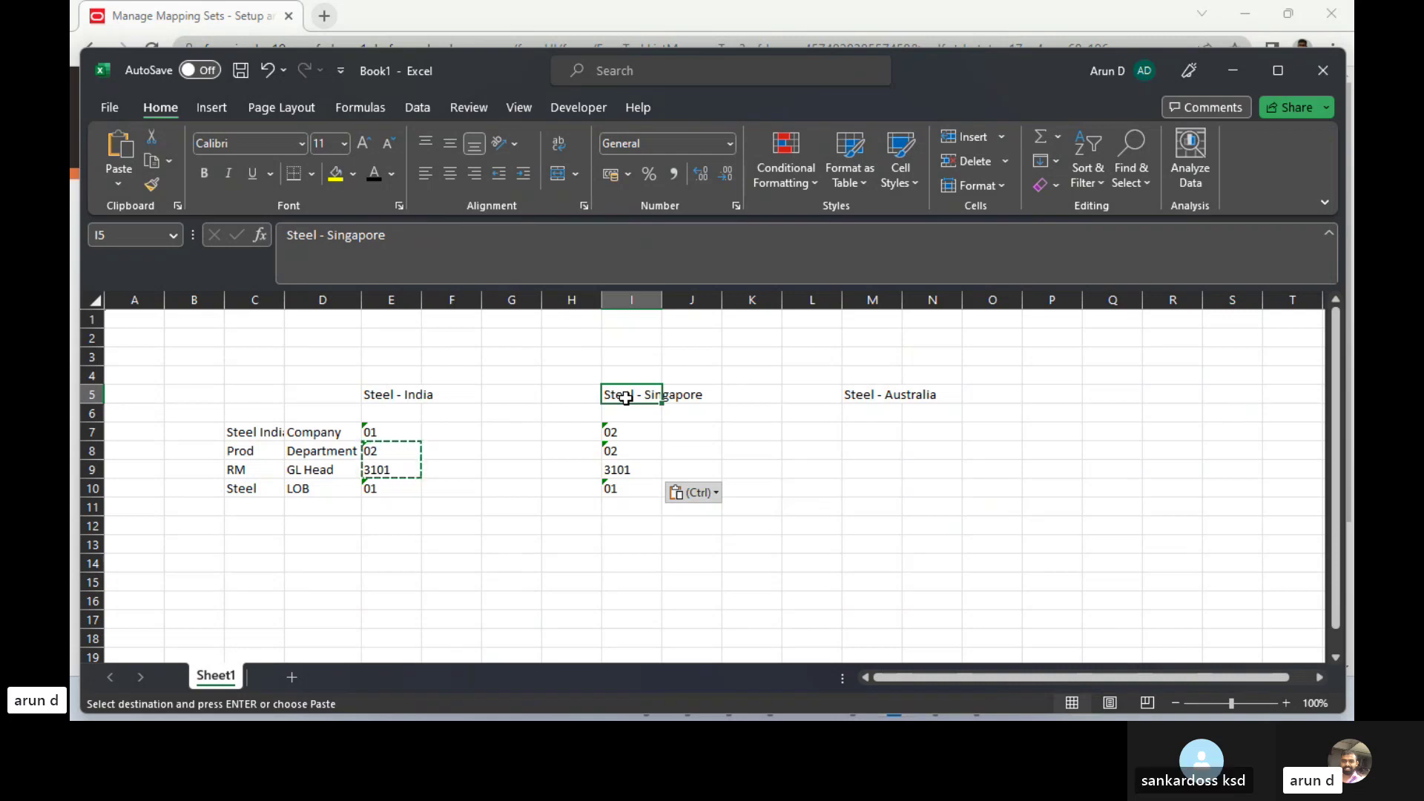
{"action": "key", "text": "Left"}
{"action": "key", "text": "Left"}
{"action": "key", "text": "Left"}
{"action": "key", "text": "Left"}
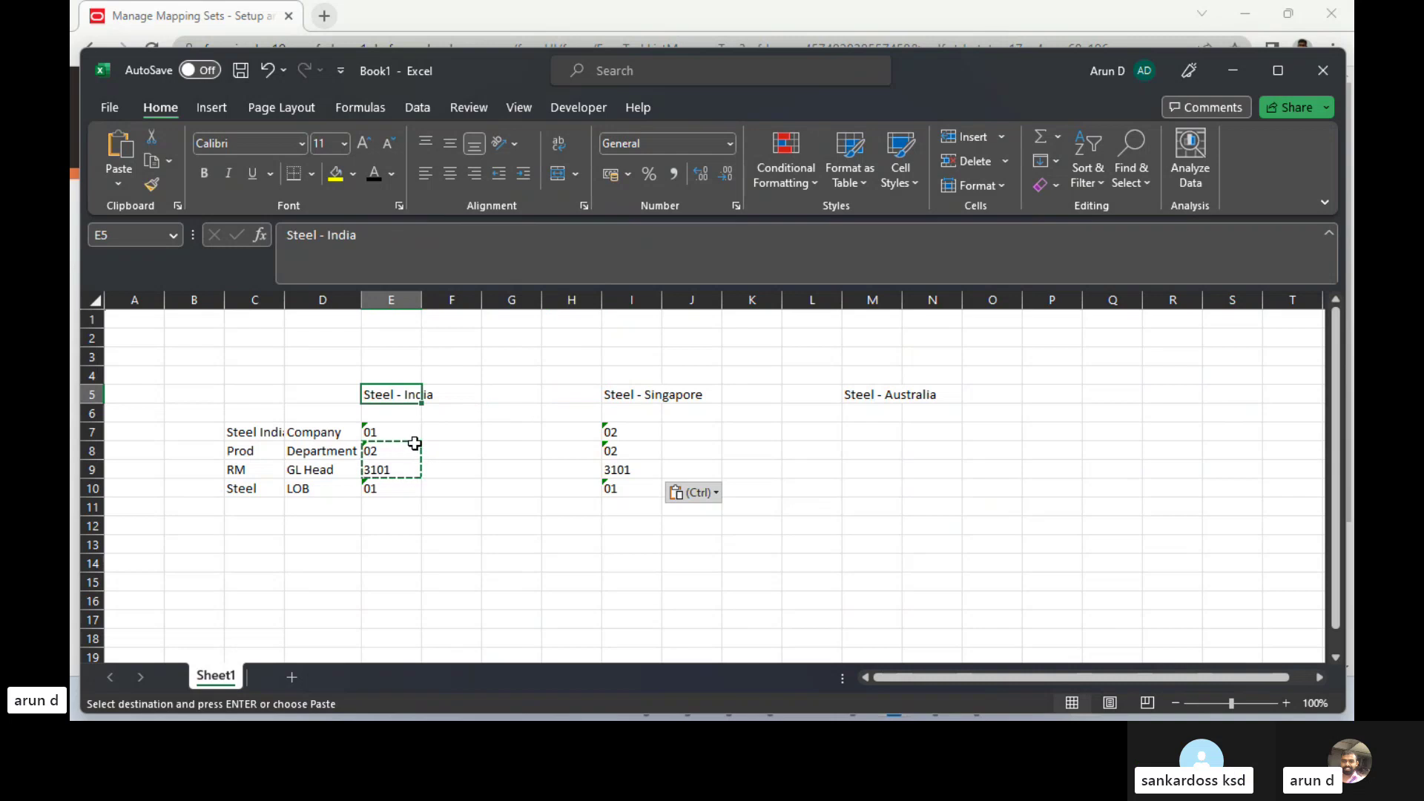
{"action": "left_click", "coordinate": [678, 434]}
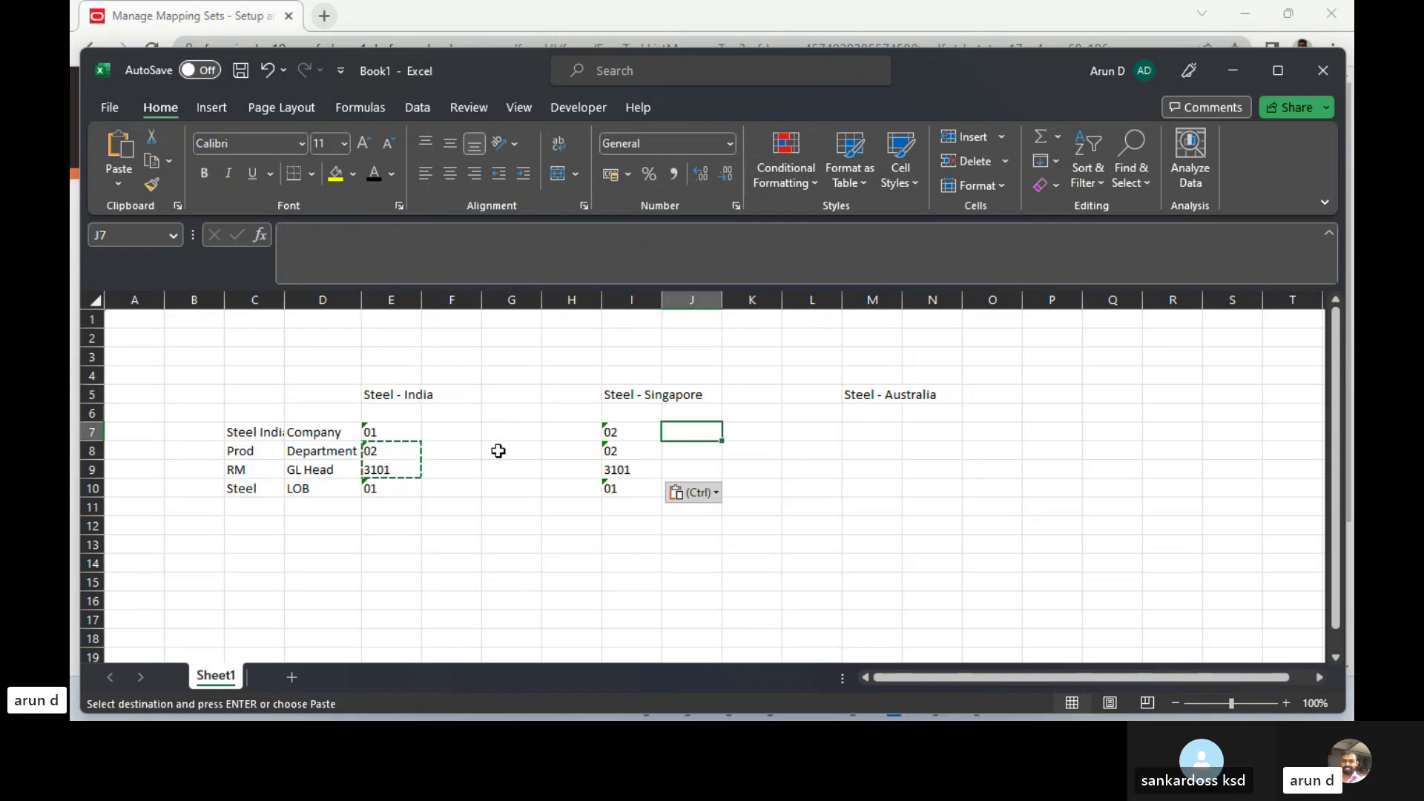
{"action": "left_click", "coordinate": [453, 450]}
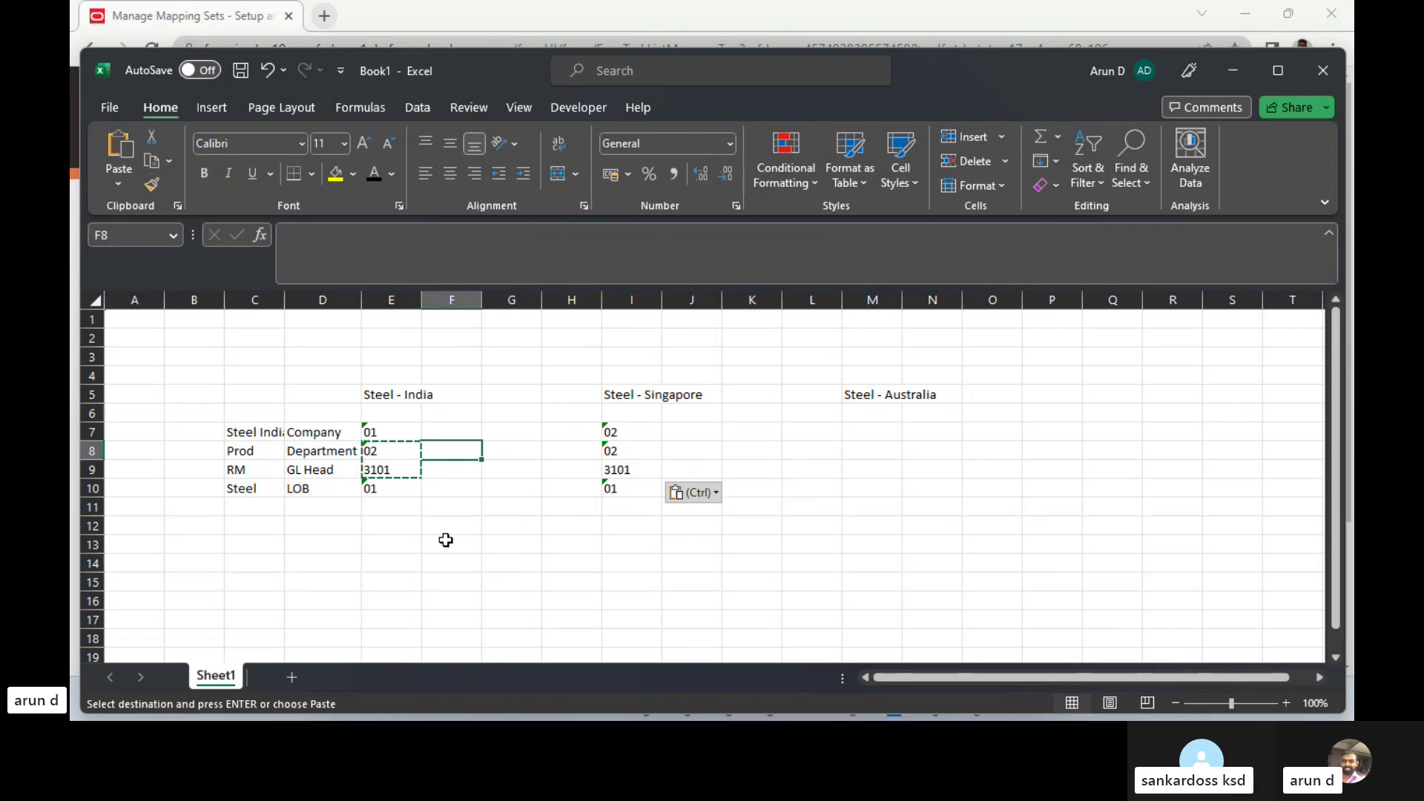
- Enter the chart of accounts label "COA - 1" in D3, above the segment names
{"action": "key", "text": "Left"}
{"action": "key", "text": "Left"}
{"action": "key", "text": "Left"}
{"action": "key", "text": "Right"}
{"action": "key", "text": "Up"}
{"action": "key", "text": "Up"}
{"action": "key", "text": "Up"}
{"action": "key", "text": "Up"}
{"action": "key", "text": "Up"}
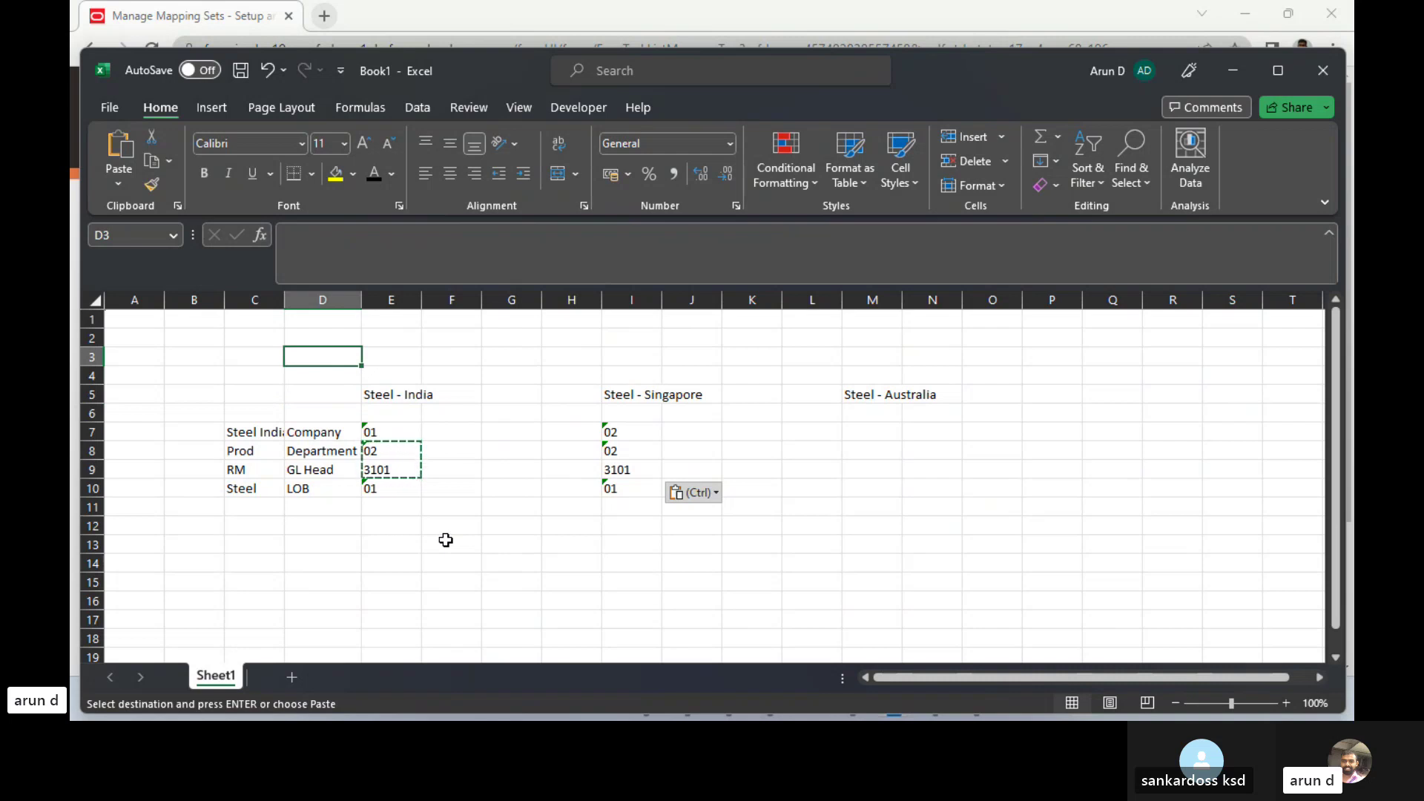
{"action": "type", "text": "COA - 1"}
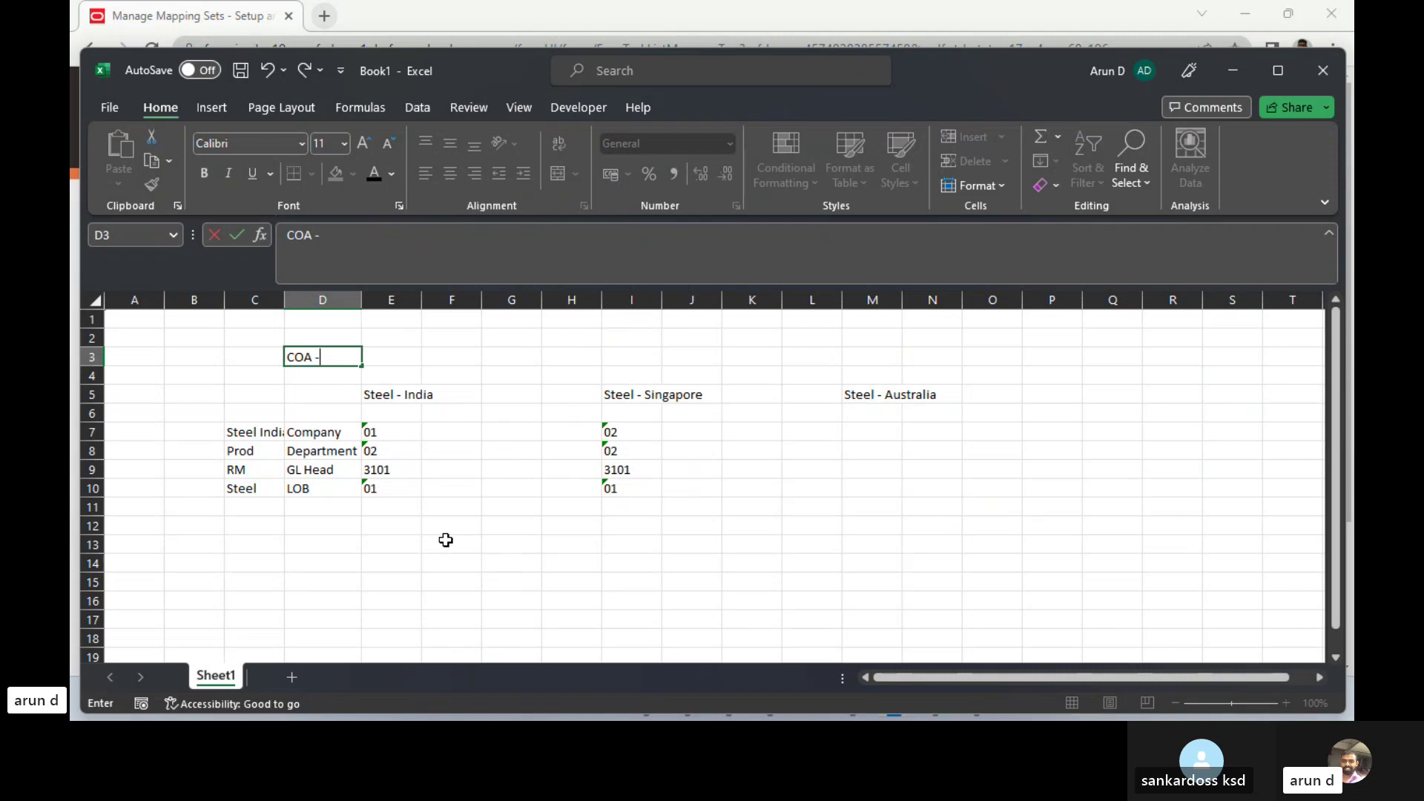
{"action": "key", "text": "Tab"}
{"action": "key", "text": "shift+Tab"}
{"action": "key", "text": "Left"}
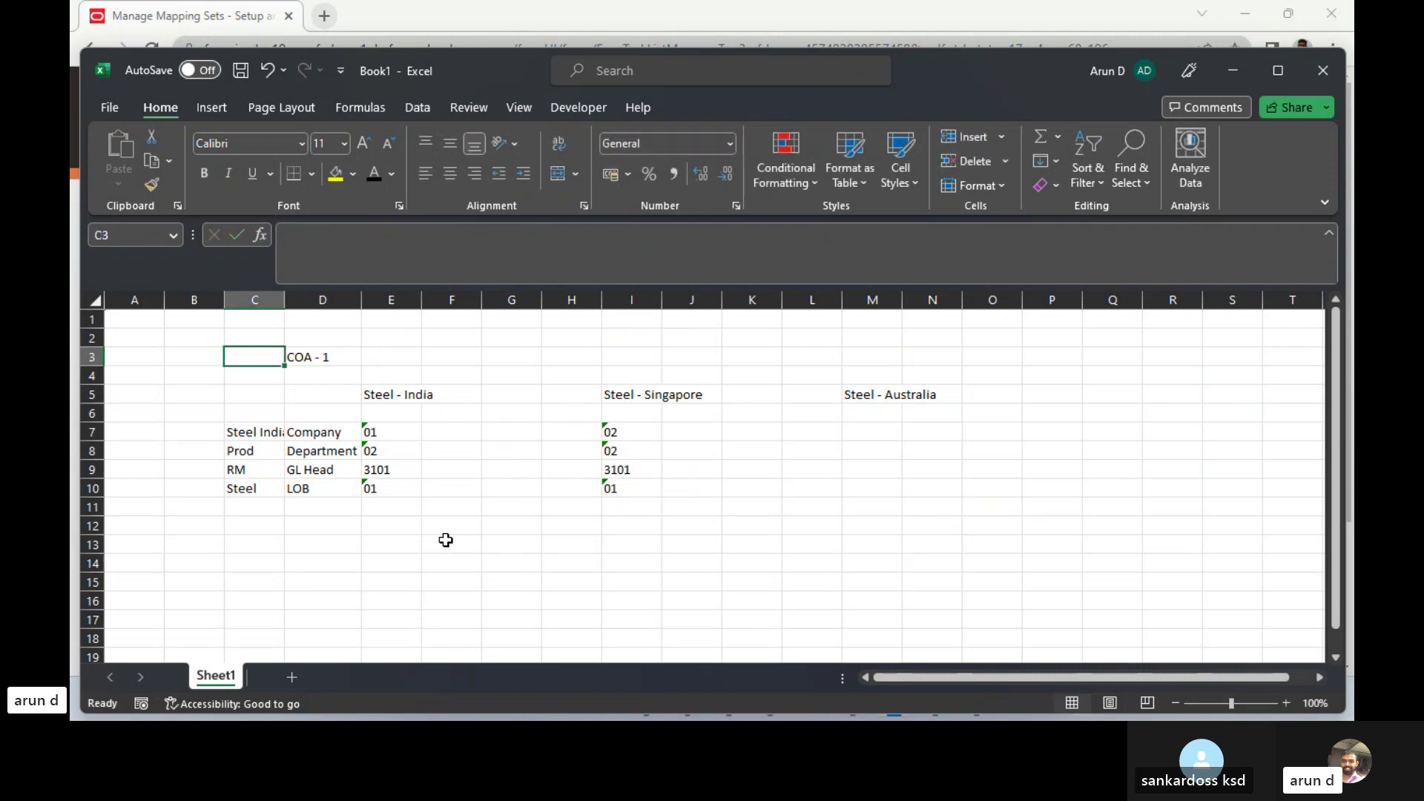
- Review the COA - 1 segment names in column D and the Company values across row 7 for Steel - India and Steel - Singapore
{"action": "key", "text": "Down"}
{"action": "key", "text": "Down"}
{"action": "key", "text": "Right"}
{"action": "key", "text": "Down"}
{"action": "key", "text": "Down"}
{"action": "key", "text": "Down"}
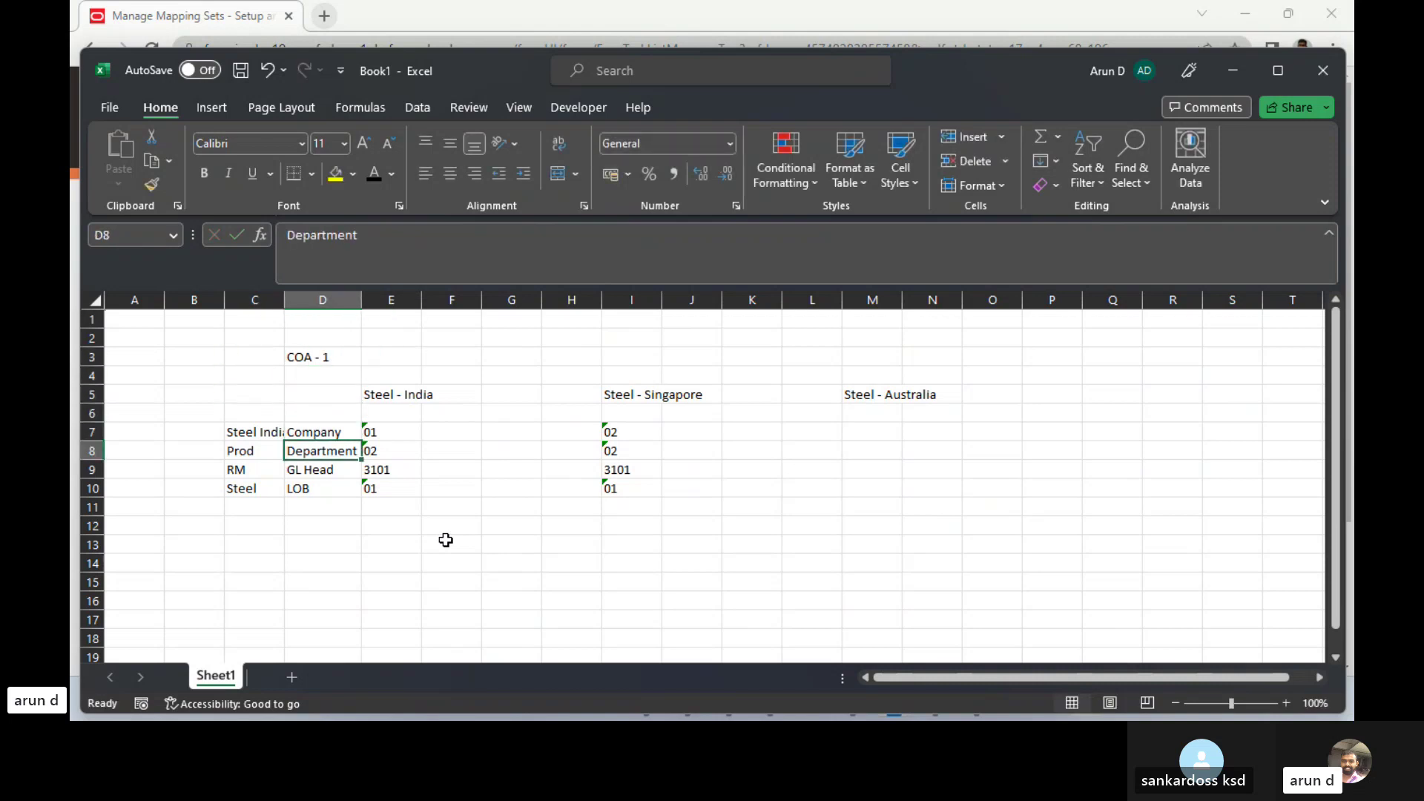
{"action": "key", "text": "Up"}
{"action": "key", "text": "Right"}
{"action": "key", "text": "Right"}
{"action": "key", "text": "Right"}
{"action": "key", "text": "Right"}
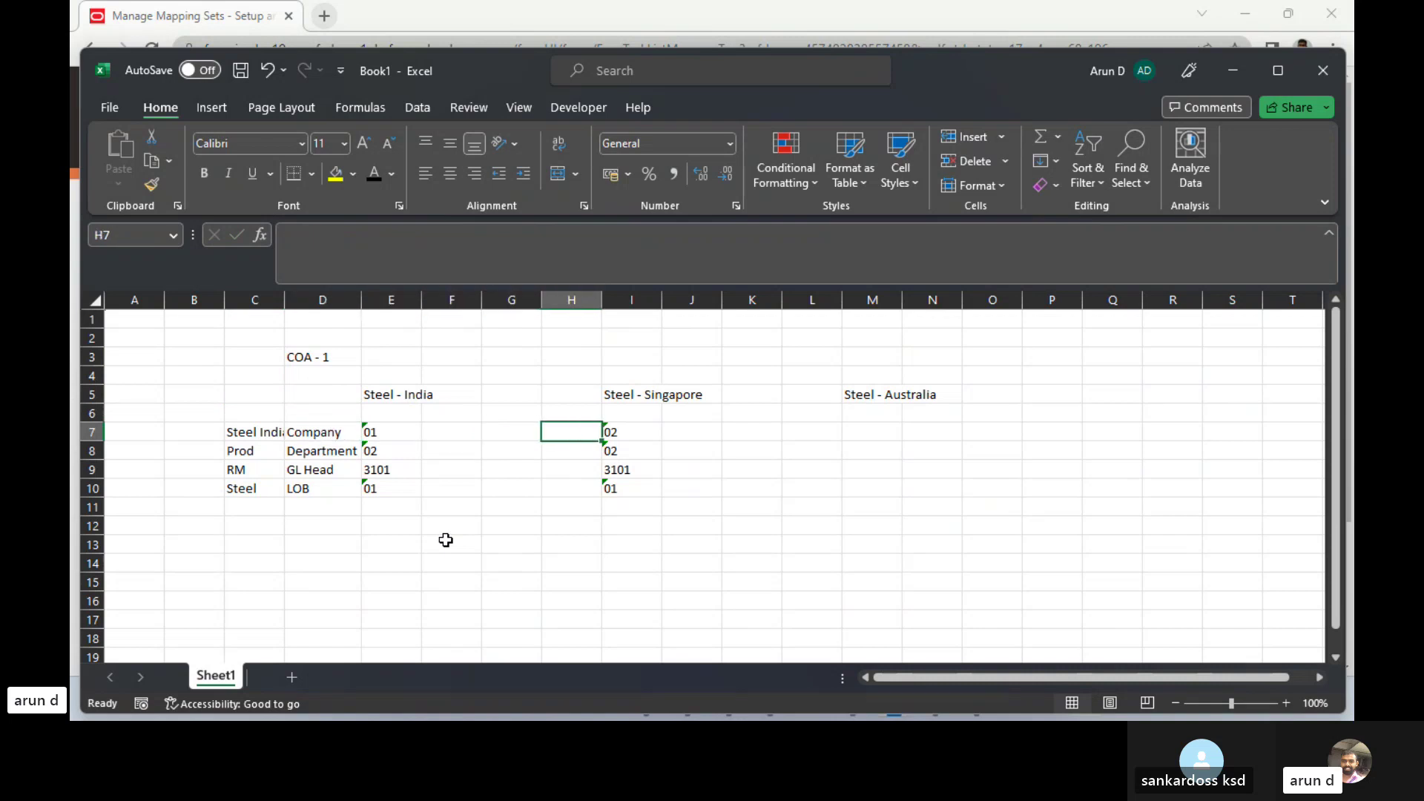
{"action": "key", "text": "Right"}
{"action": "key", "text": "Left"}
{"action": "key", "text": "Left"}
{"action": "key", "text": "Left"}
{"action": "key", "text": "Left"}
{"action": "key", "text": "Left"}
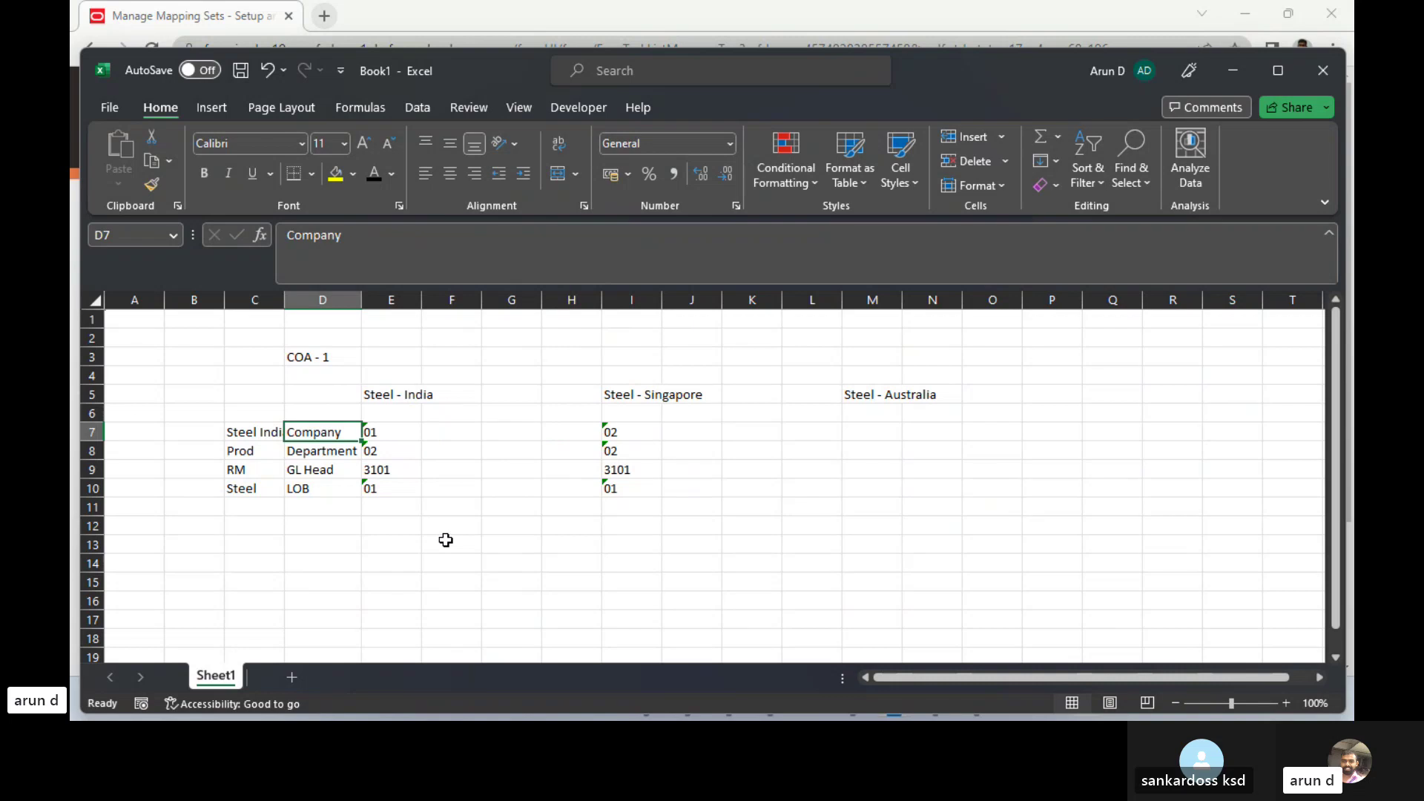
{"action": "key", "text": "Down"}
{"action": "key", "text": "Down"}
{"action": "key", "text": "Down"}
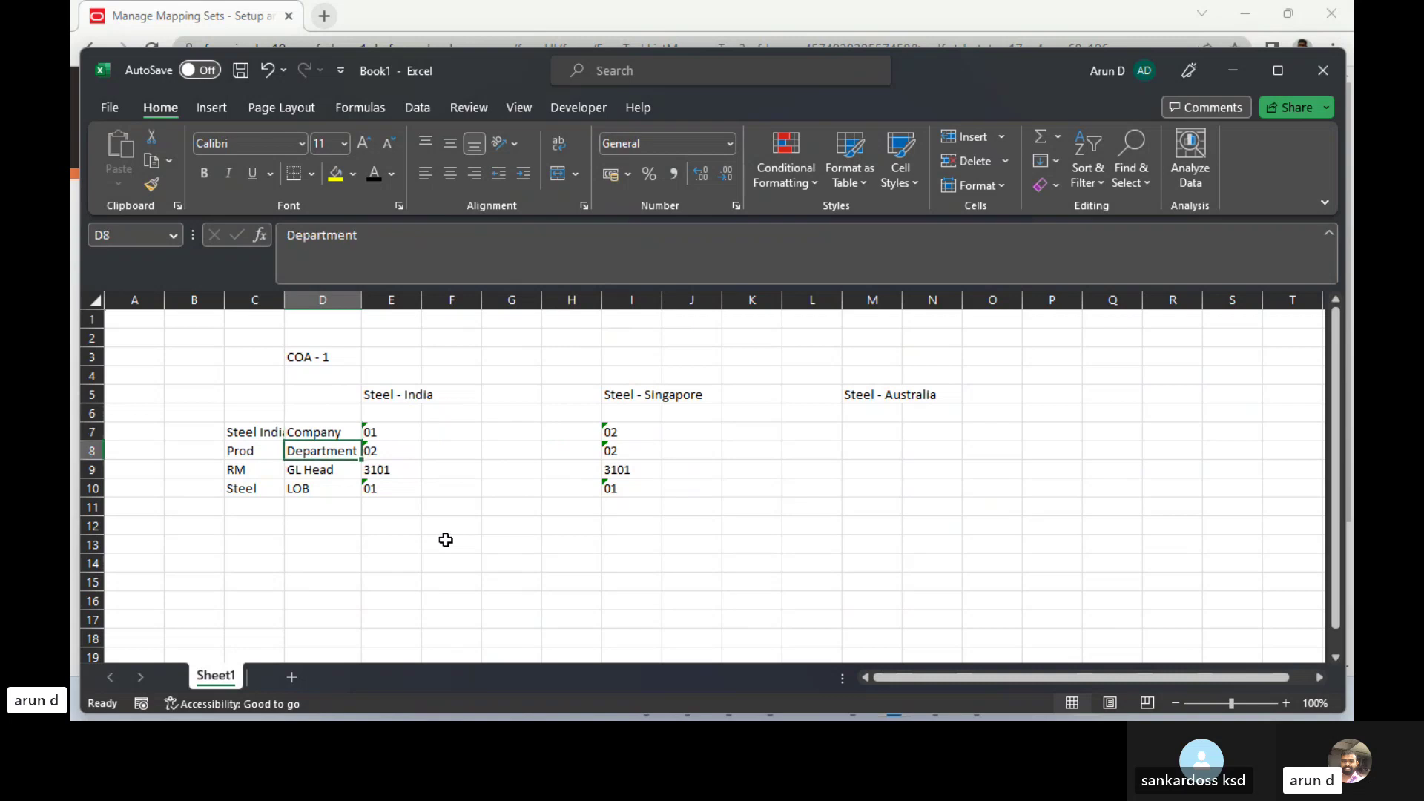
{"action": "key", "text": "Up"}
{"action": "key", "text": "Up"}
{"action": "key", "text": "Up"}
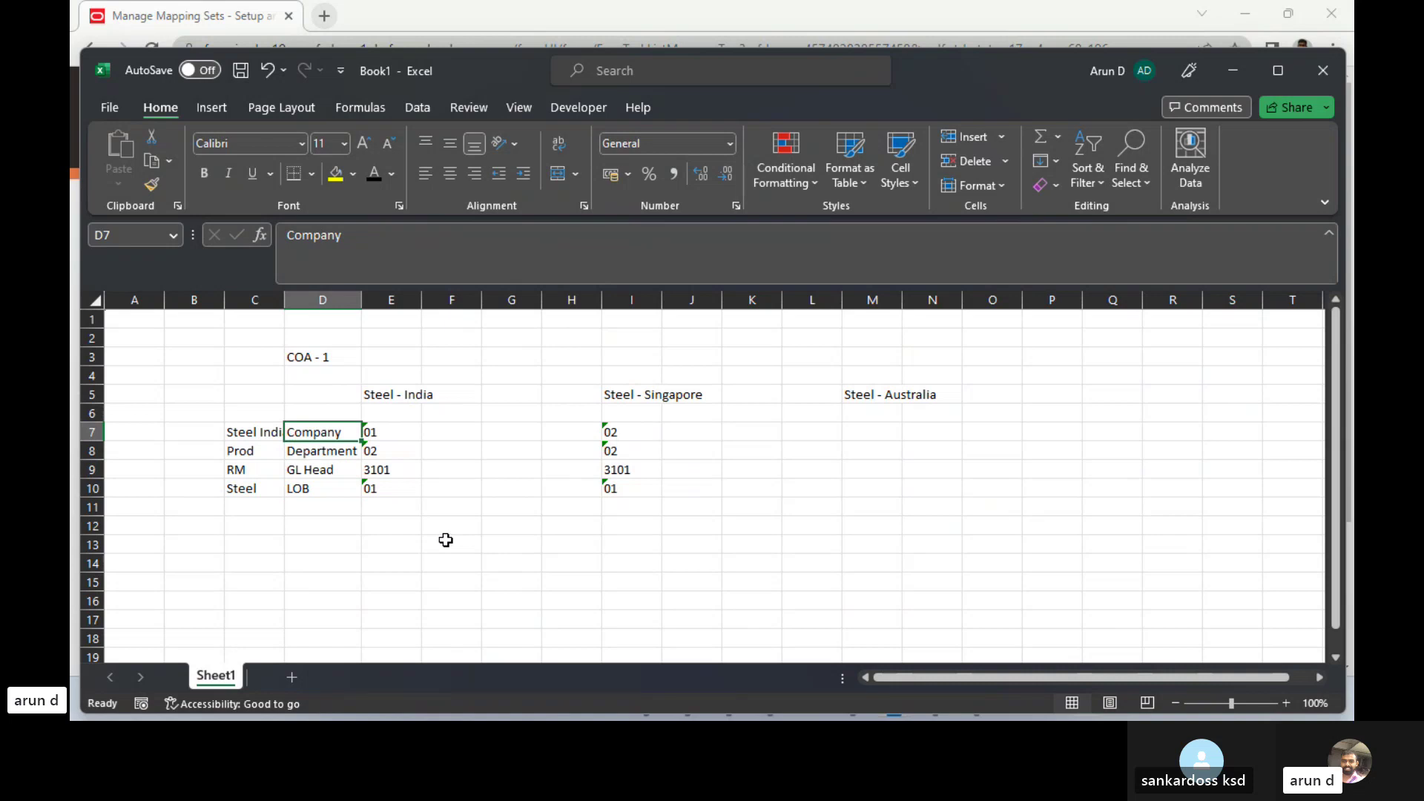
{"action": "key", "text": "Right"}
{"action": "key", "text": "Right"}
{"action": "key", "text": "Right"}
{"action": "key", "text": "Right"}
{"action": "key", "text": "Right"}
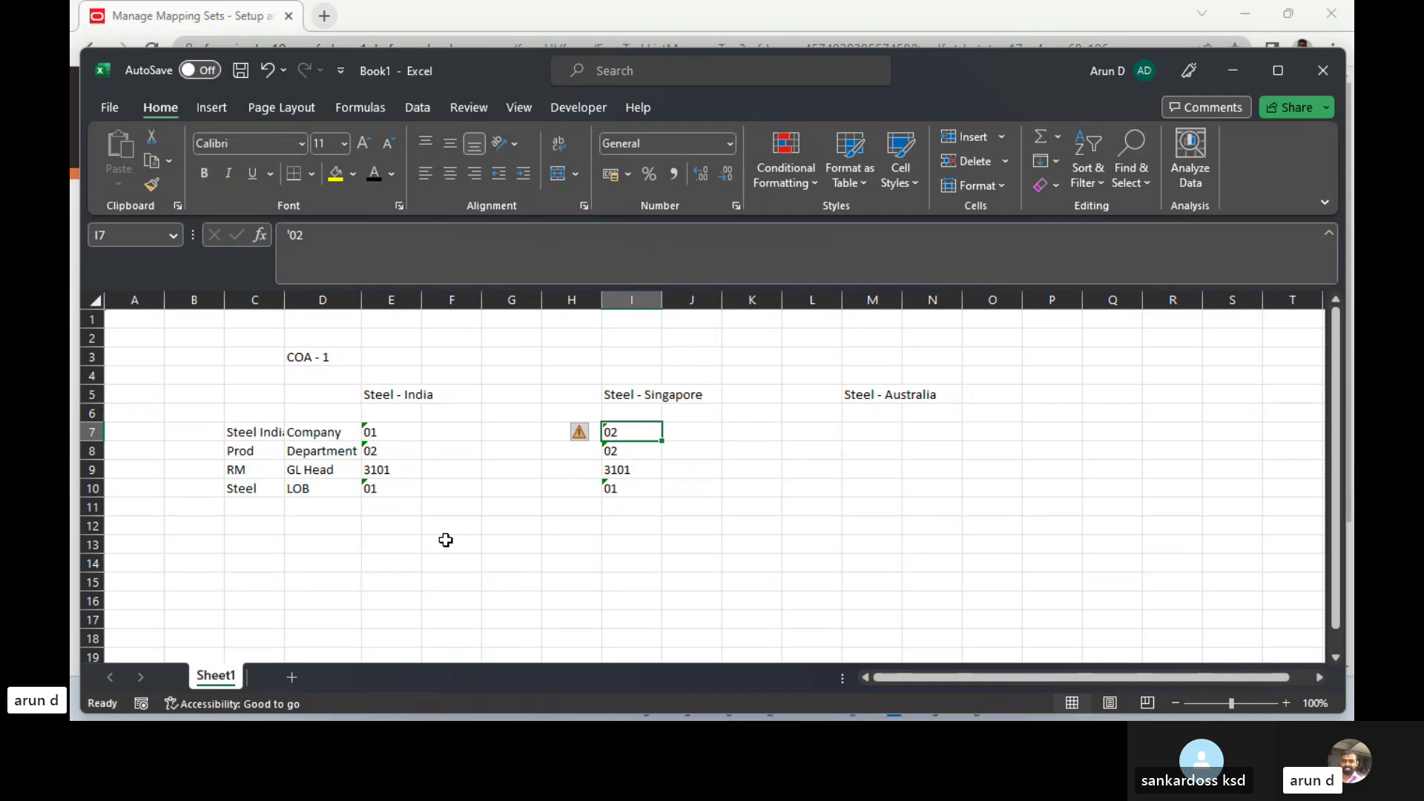
- Enter the second chart of accounts label "COA - 2" in L3, beside the Steel - Australia column
{"action": "key", "text": "Right"}
{"action": "key", "text": "Right"}
{"action": "key", "text": "Right"}
{"action": "key", "text": "Right"}
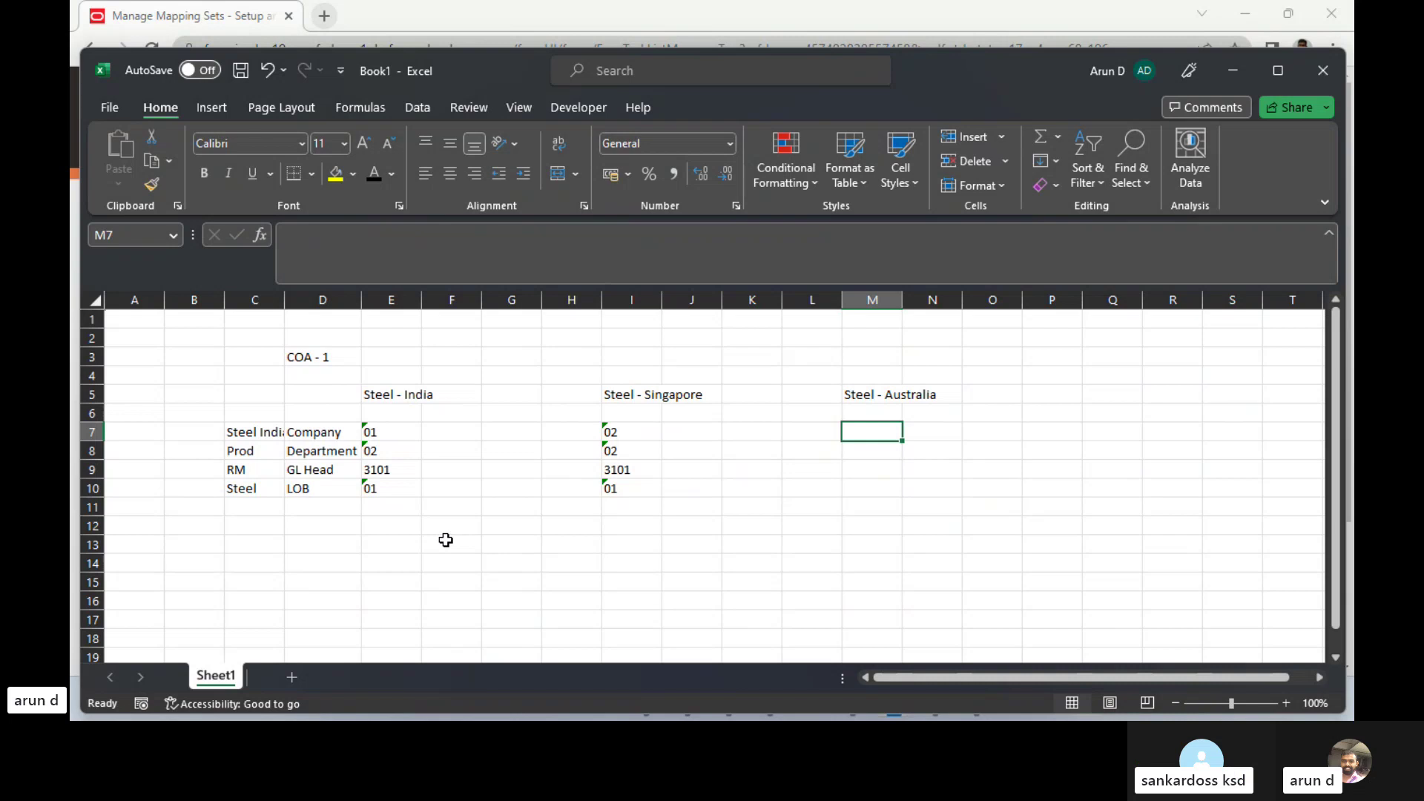
{"action": "key", "text": "Left"}
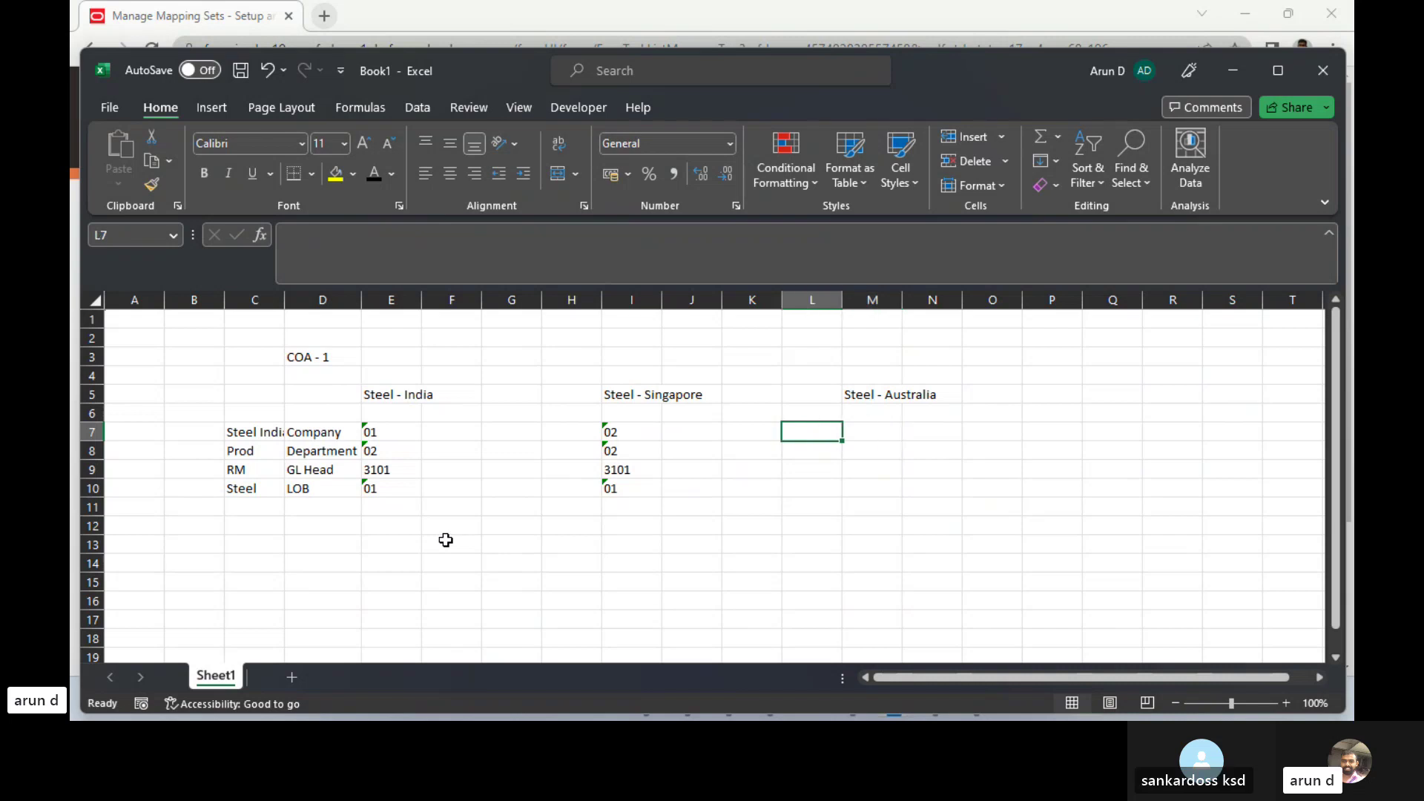
{"action": "key", "text": "Up"}
{"action": "key", "text": "Up"}
{"action": "key", "text": "Up"}
{"action": "key", "text": "Up"}
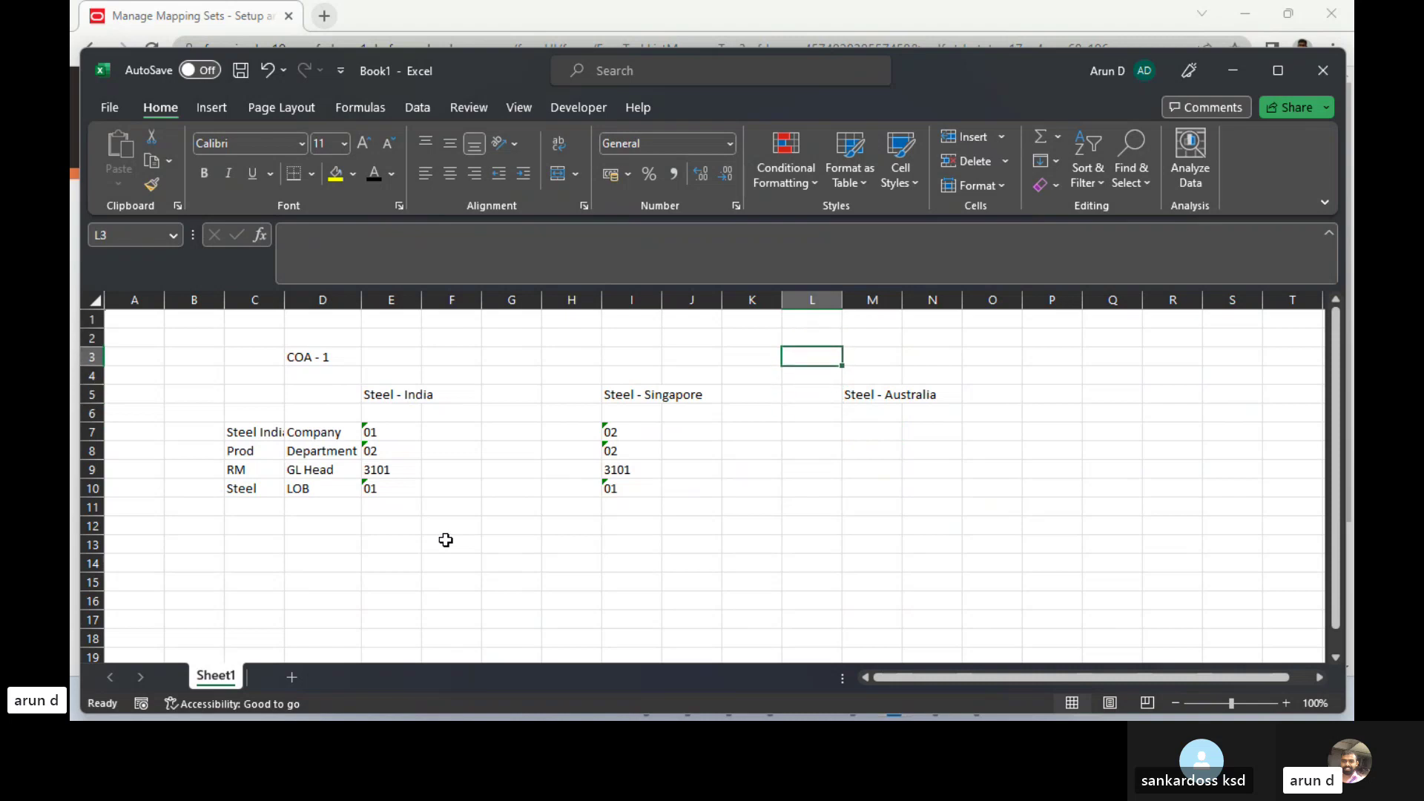
{"action": "type", "text": "COA - 2"}
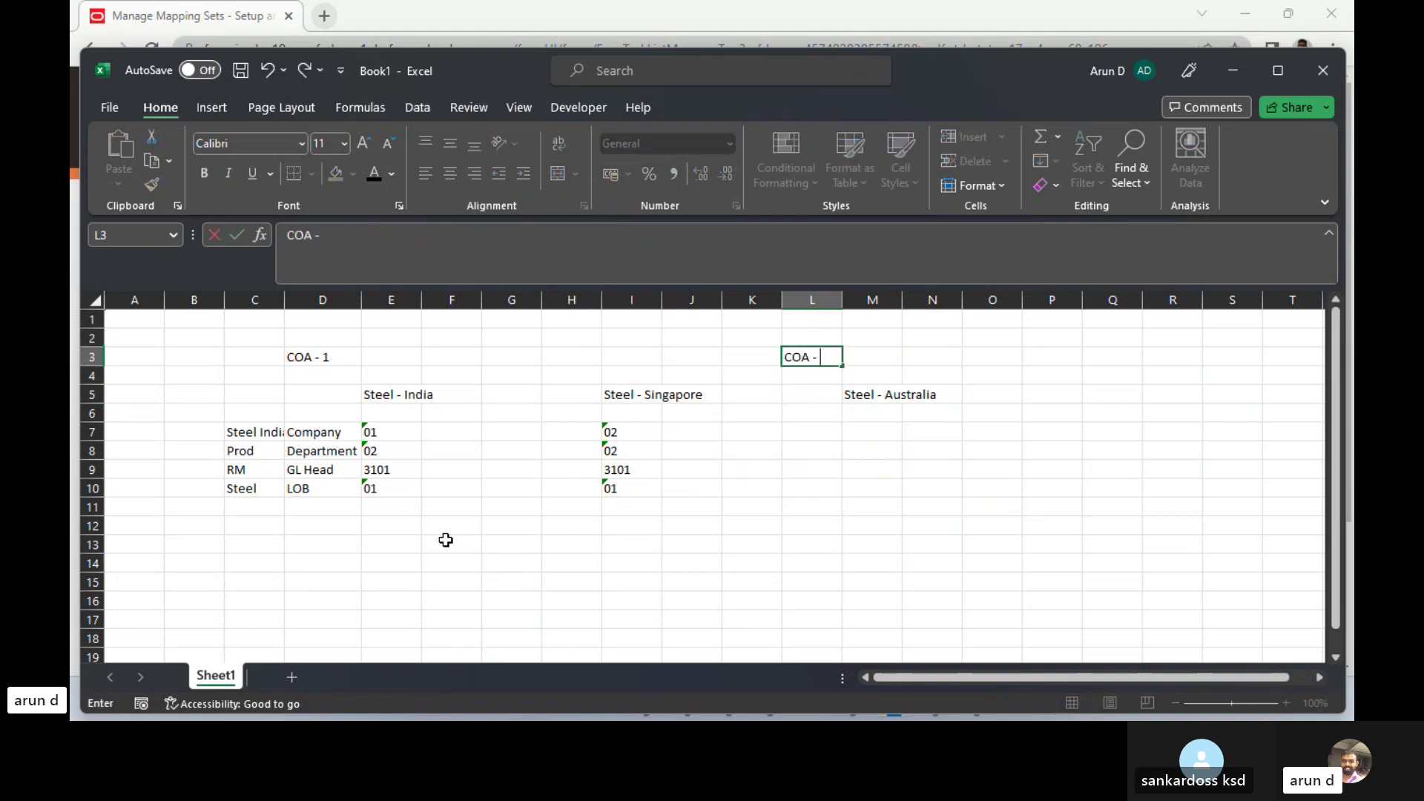
{"action": "key", "text": "Return"}
- Enter "Company" in L7 as the first segment name under COA - 2
{"action": "key", "text": "Down"}
{"action": "key", "text": "Down"}
{"action": "key", "text": "Down"}
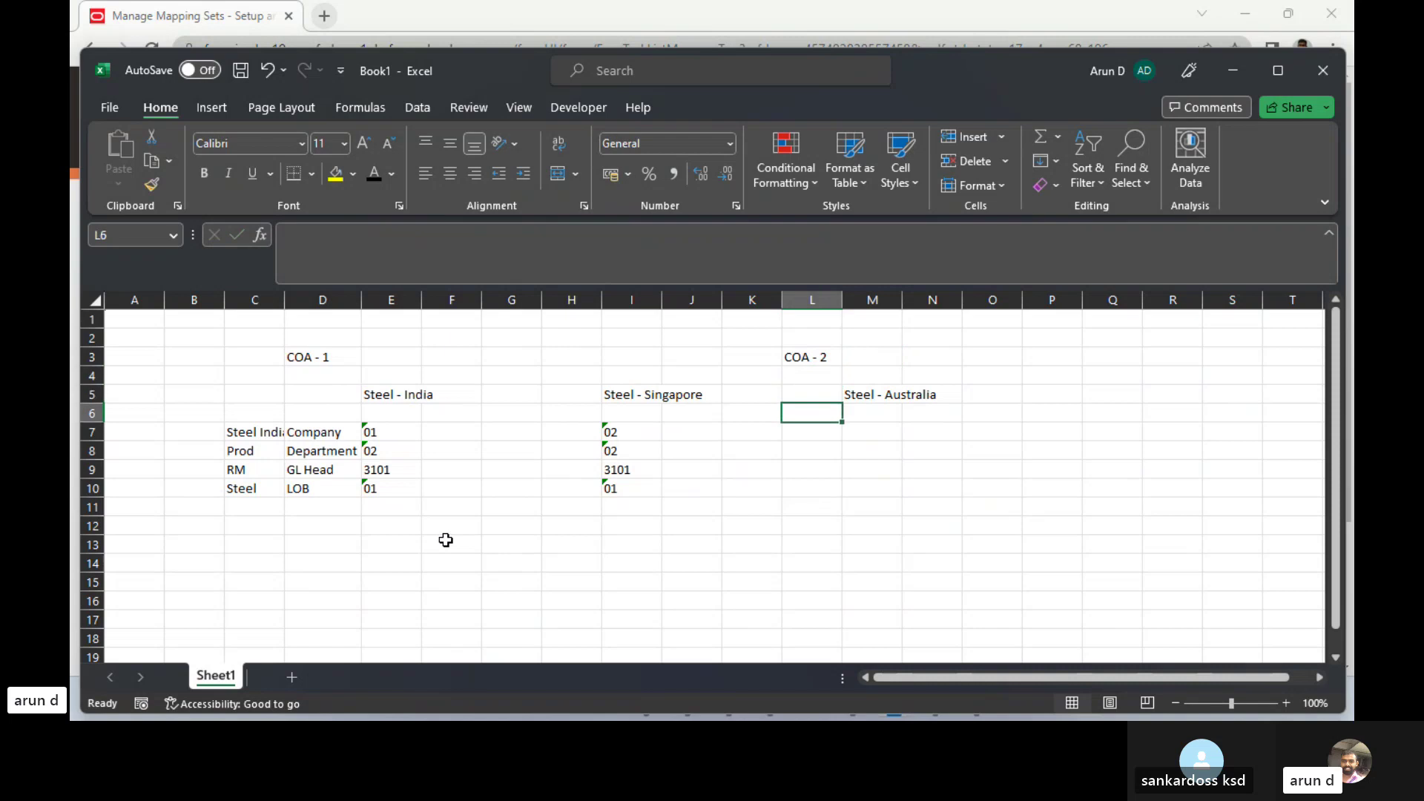
{"action": "type", "text": "Company"}
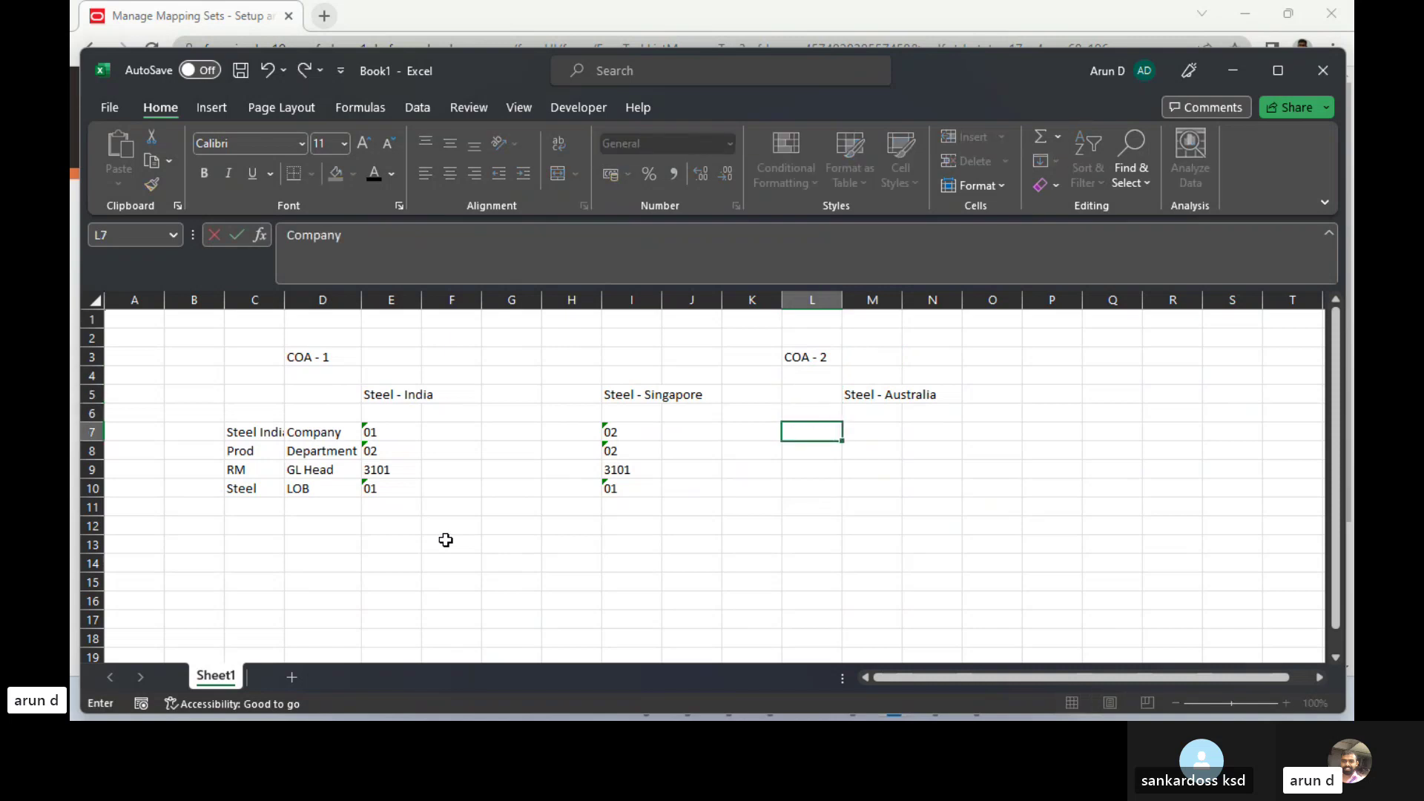
{"action": "key", "text": "Right"}
{"action": "key", "text": "Left"}
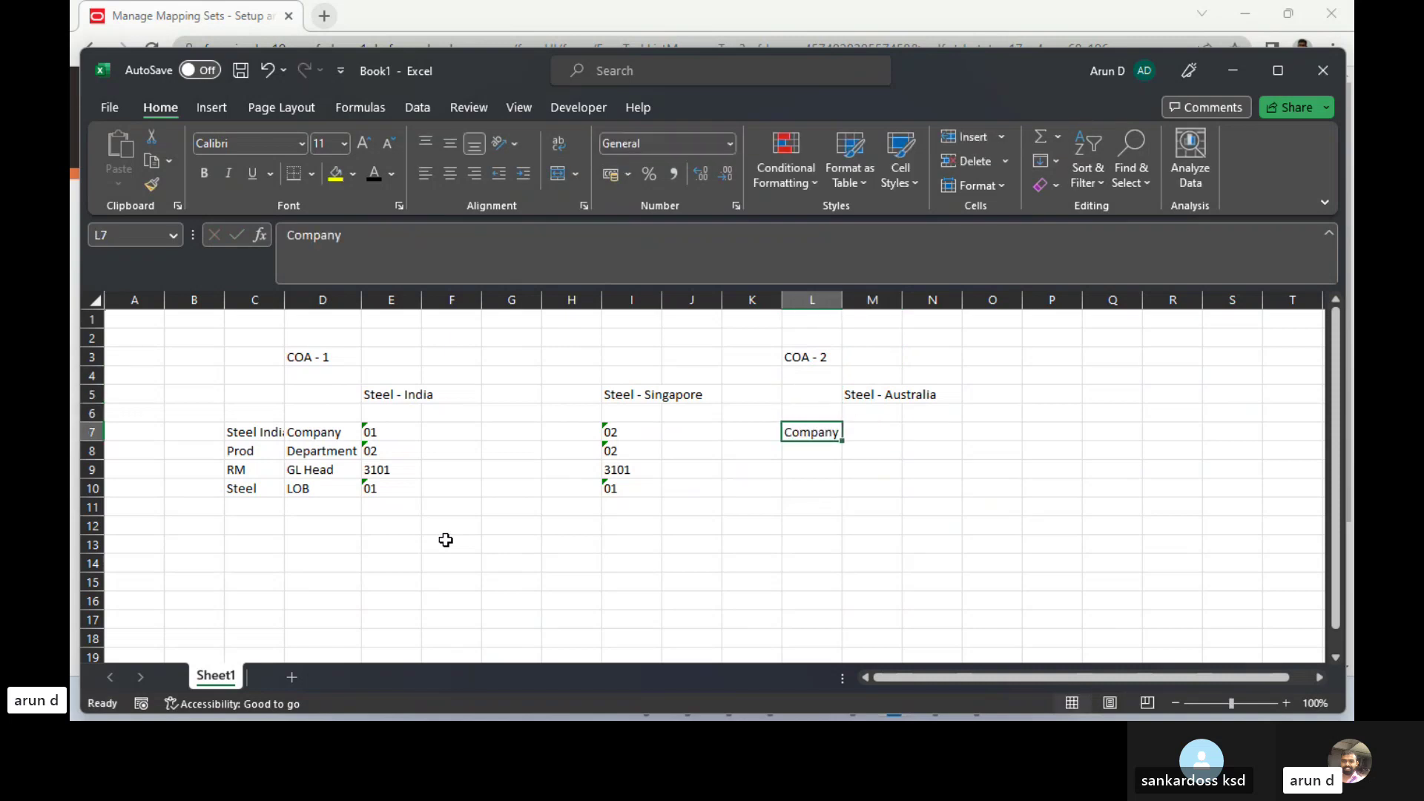
- Enter "Dept" in L8 as the second segment name under COA - 2
{"action": "key", "text": "Down"}
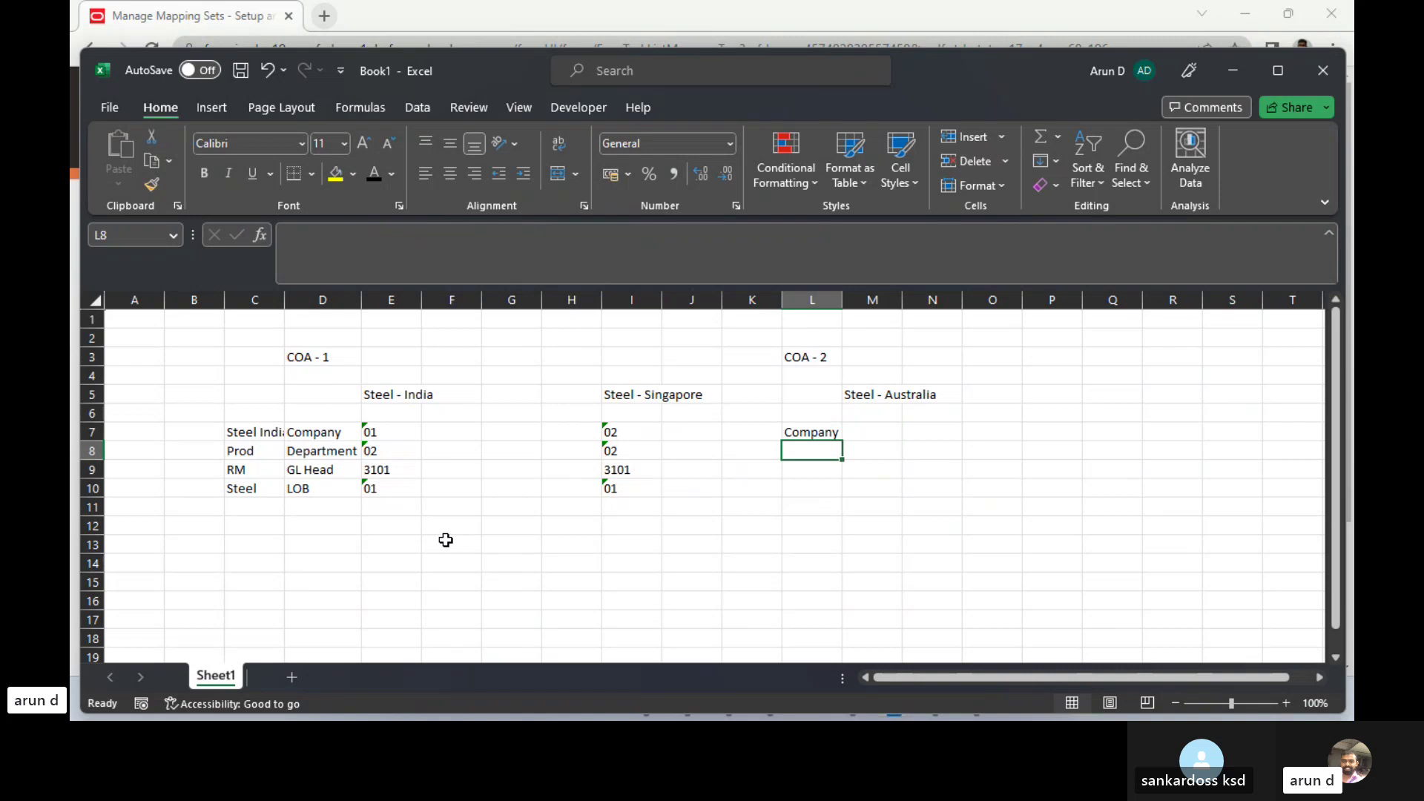
{"action": "type", "text": "Depa"}
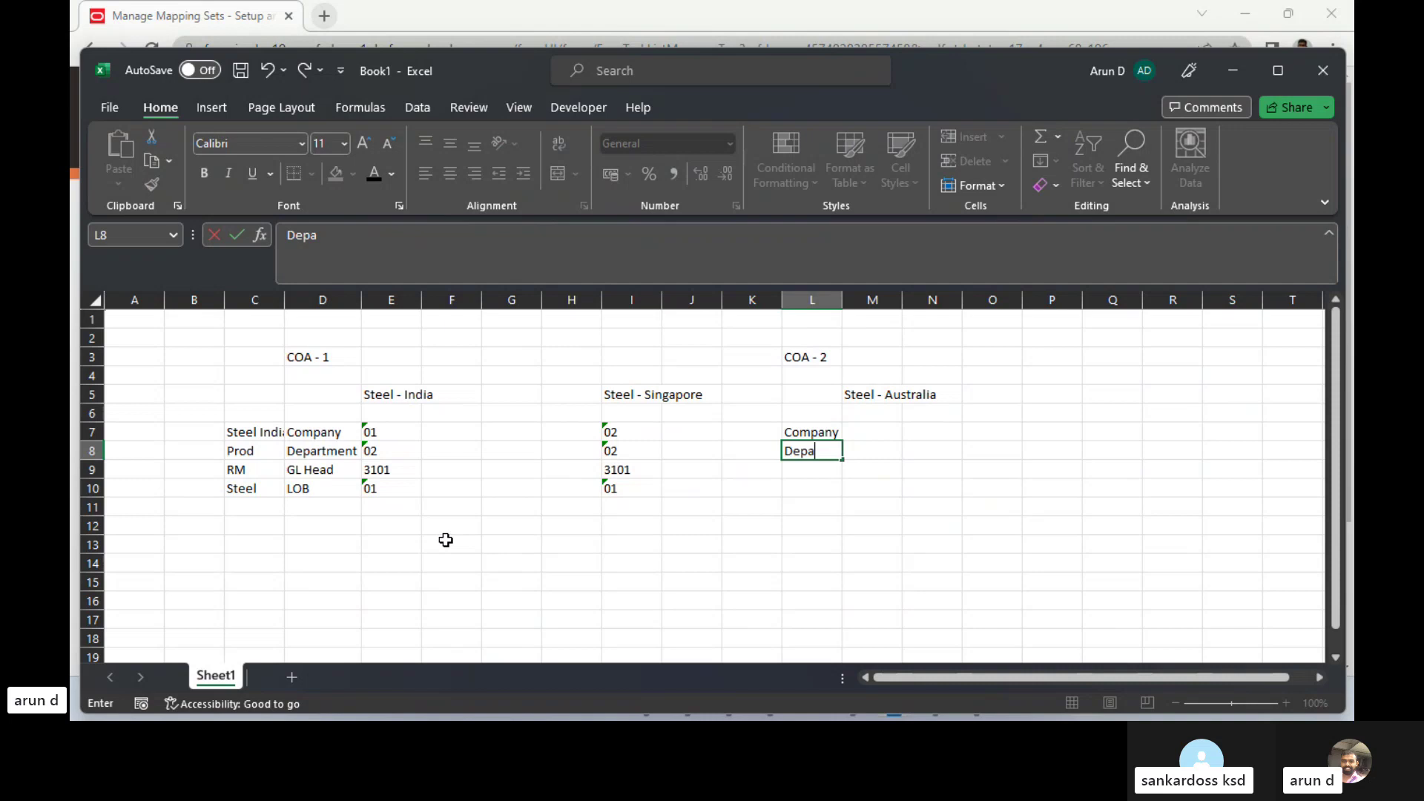
{"action": "key", "text": "BackSpace"}
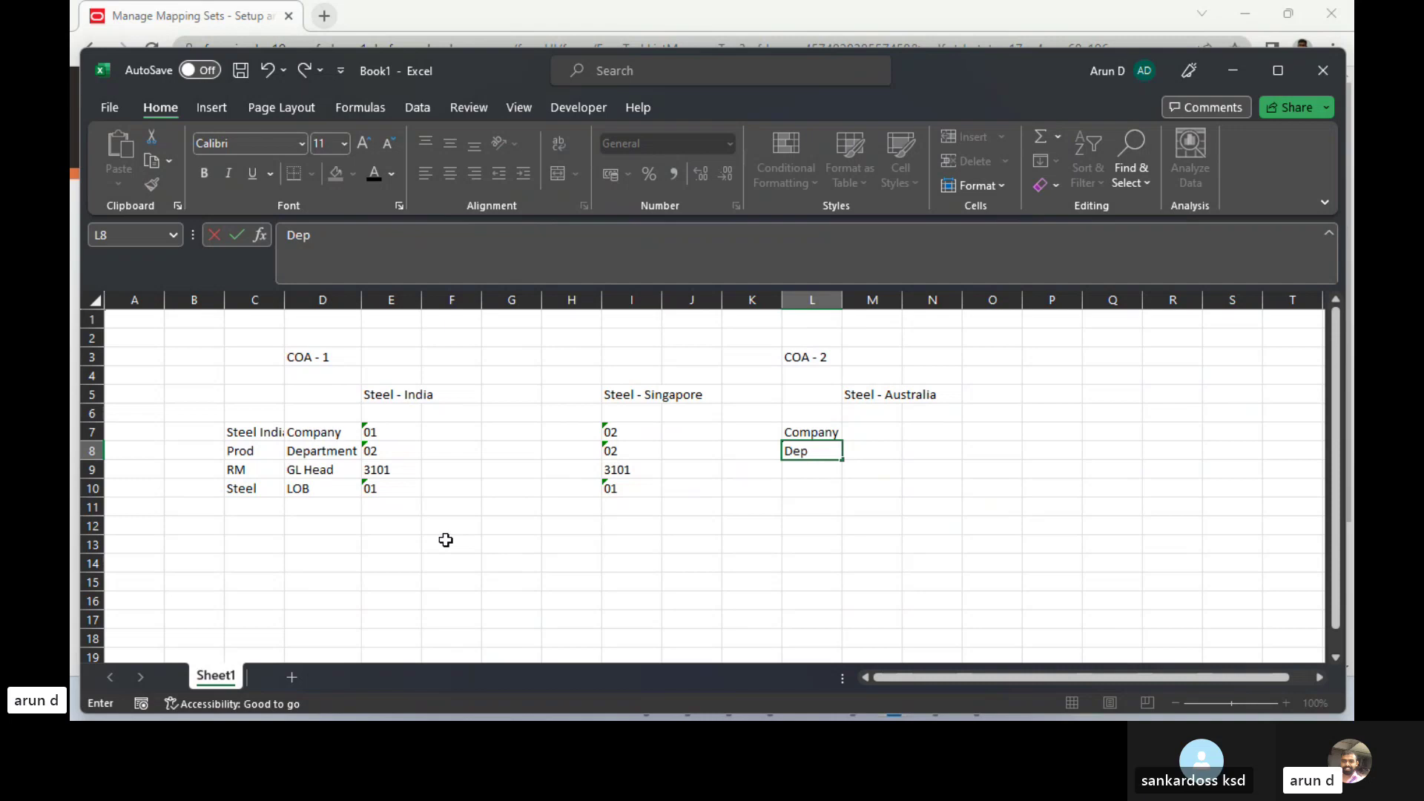
{"action": "type", "text": "t"}
{"action": "key", "text": "Right"}
{"action": "key", "text": "Down"}
{"action": "key", "text": "Left"}
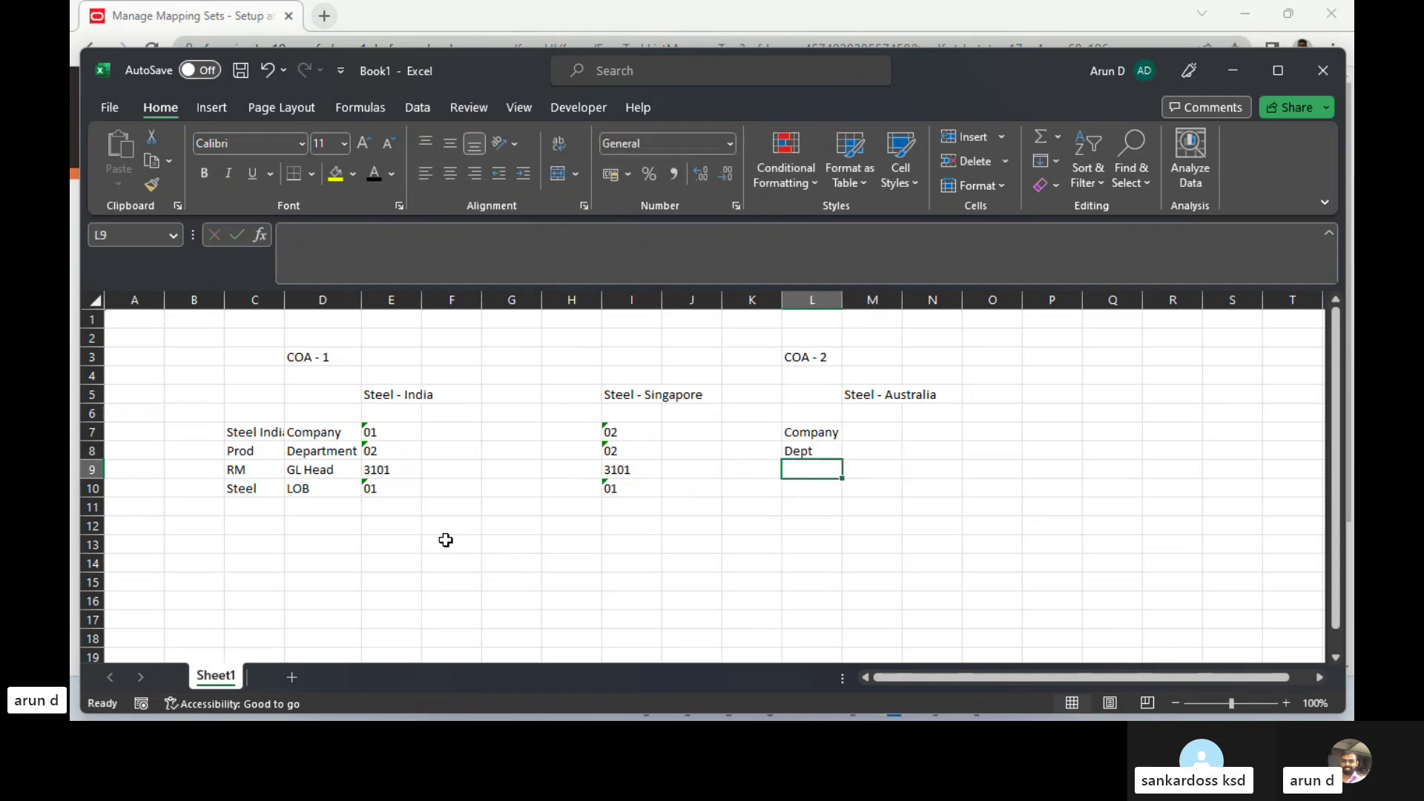
- Enter "GL Head" in L9 as the third segment name under COA - 2
{"action": "type", "text": "GL Hea"}
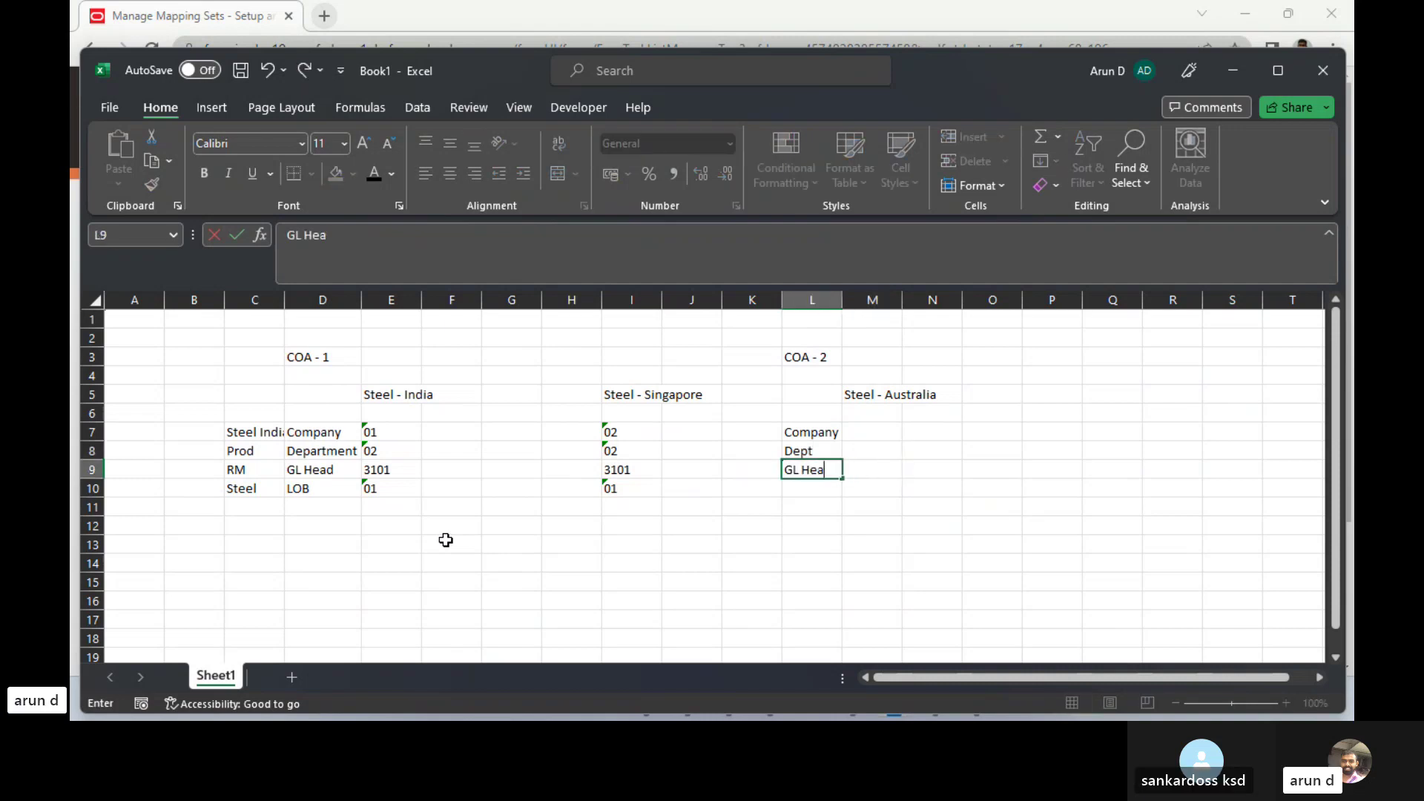
{"action": "type", "text": "d"}
{"action": "key", "text": "Tab"}
{"action": "key", "text": "Return"}
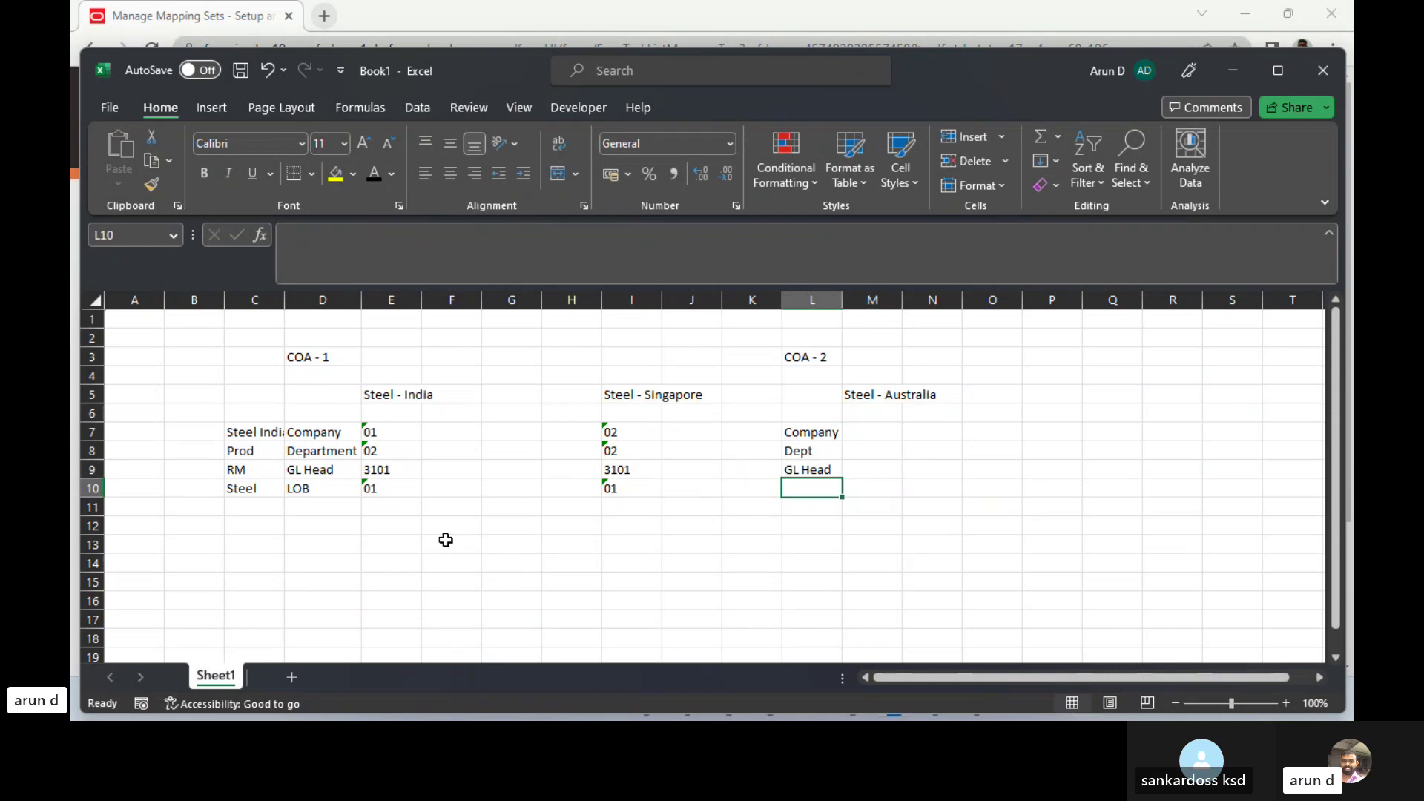
- Enter "LOB" in L10 and "Product" in L11 as the fourth and fifth segment names under COA - 2
{"action": "type", "text": "LOB"}
{"action": "key", "text": "Tab"}
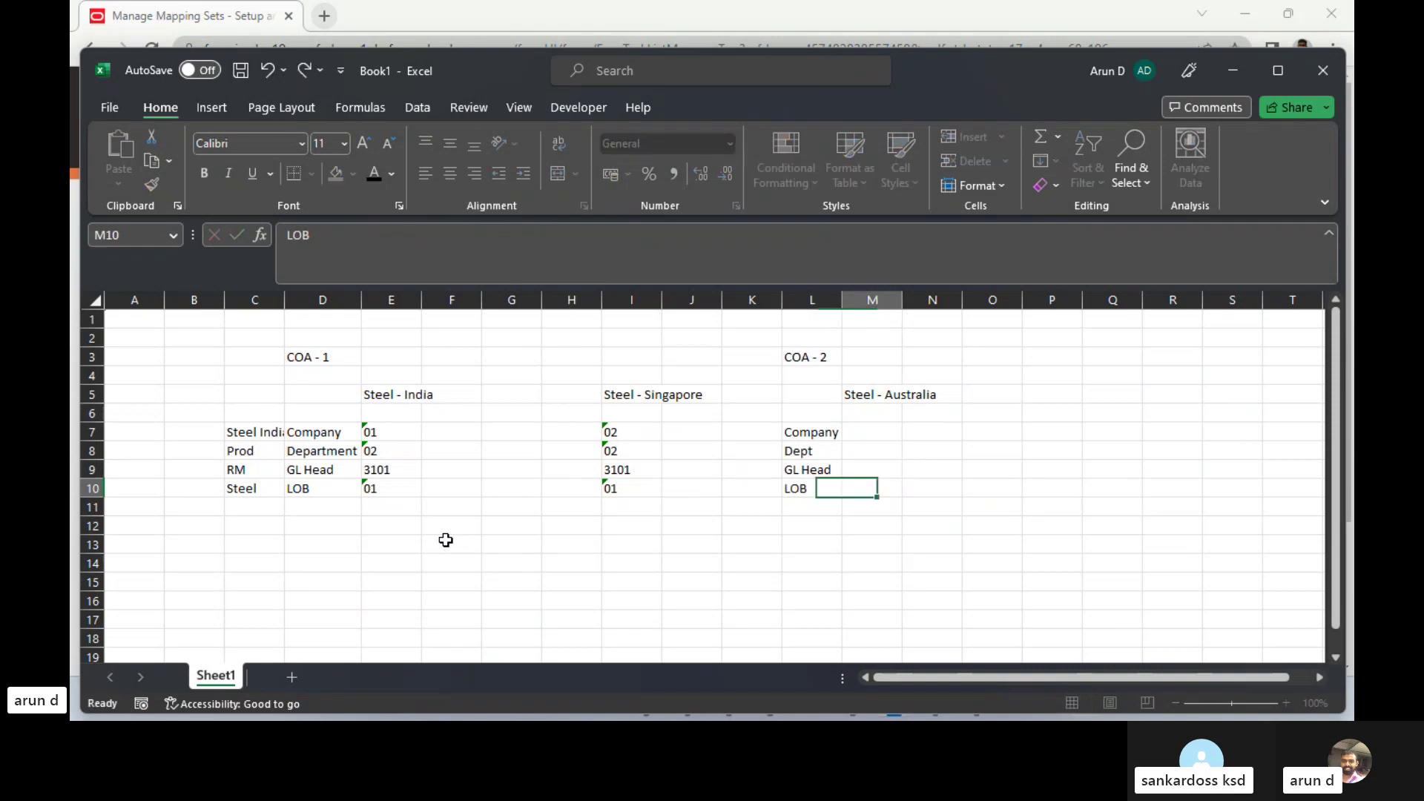
{"action": "key", "text": "Down"}
{"action": "key", "text": "Left"}
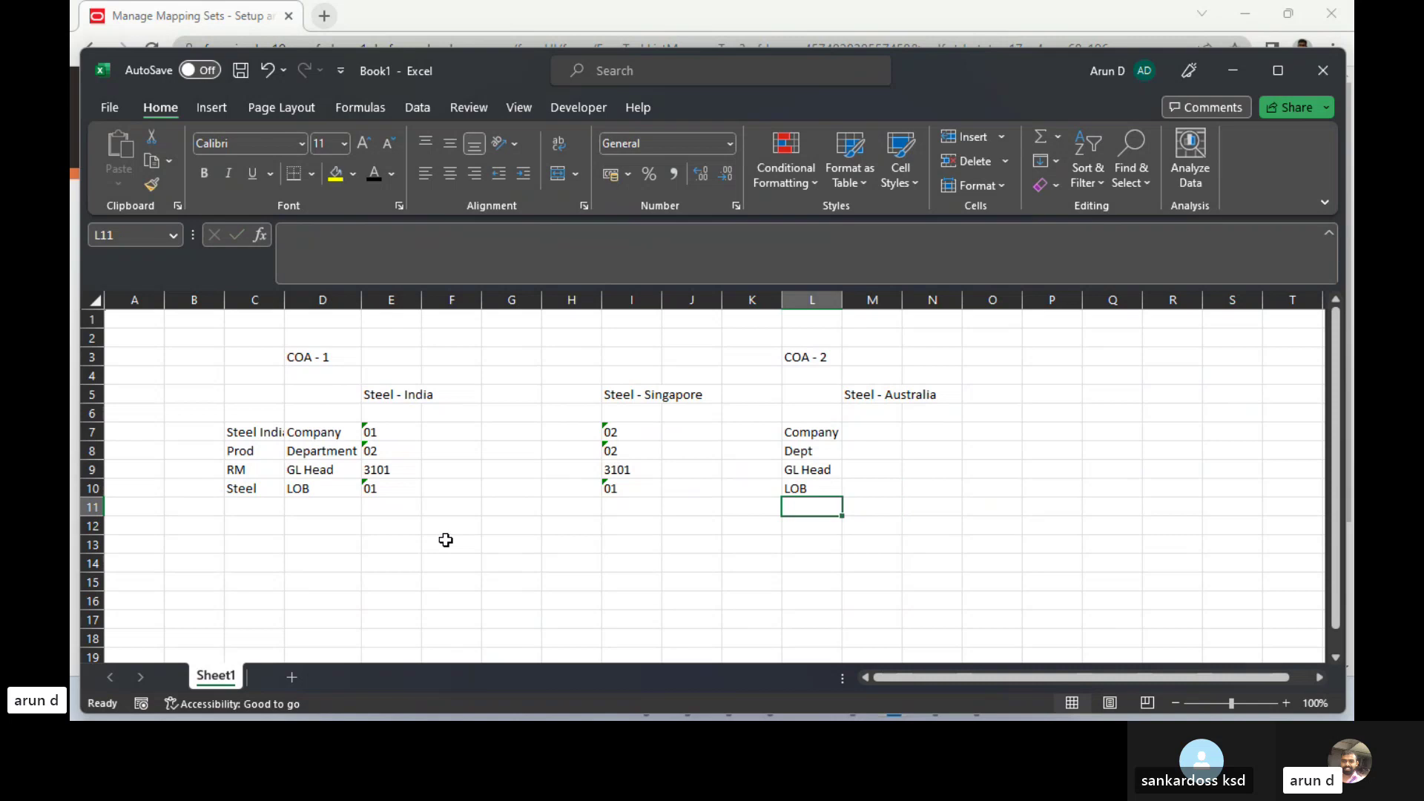
{"action": "type", "text": "Pro"}
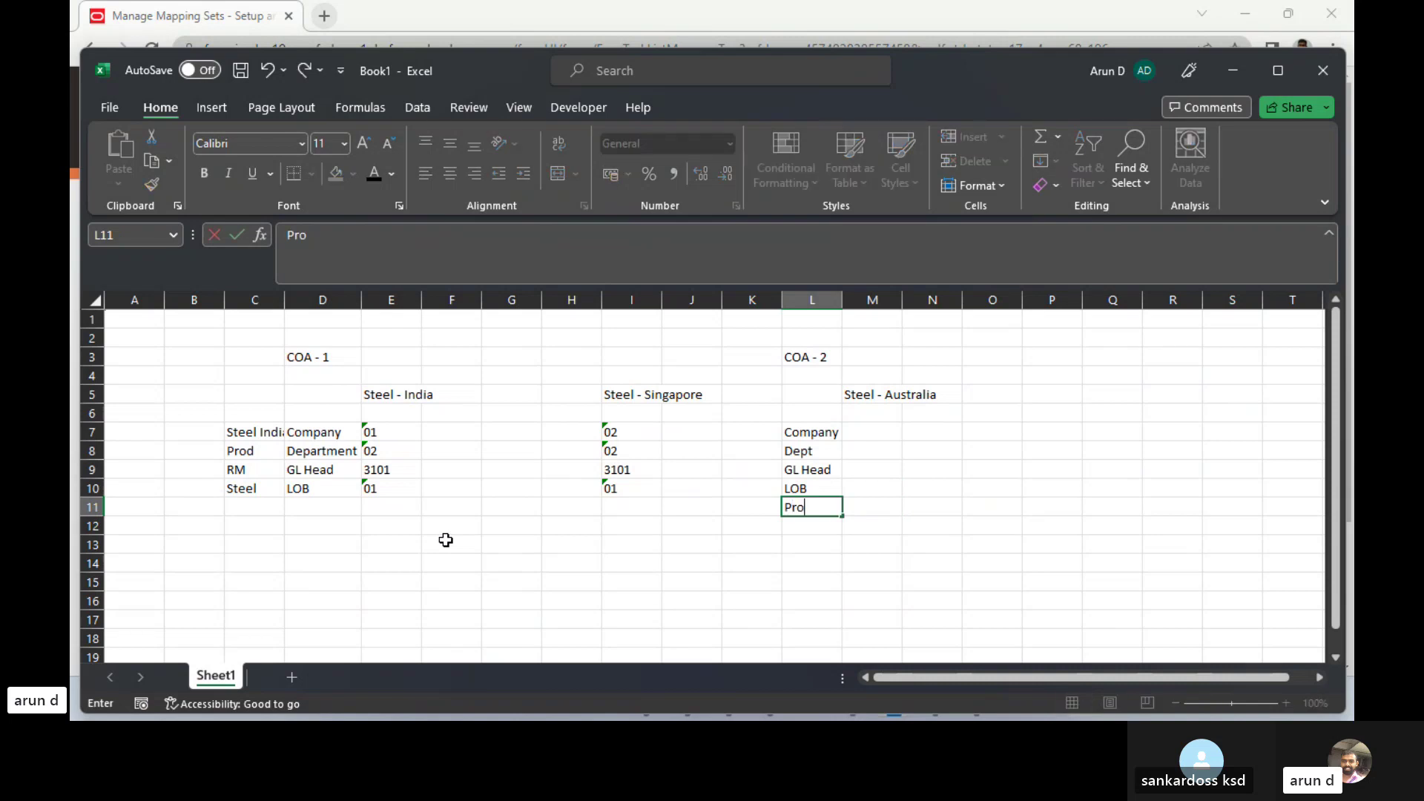
{"action": "type", "text": "duct"}
{"action": "key", "text": "Tab"}
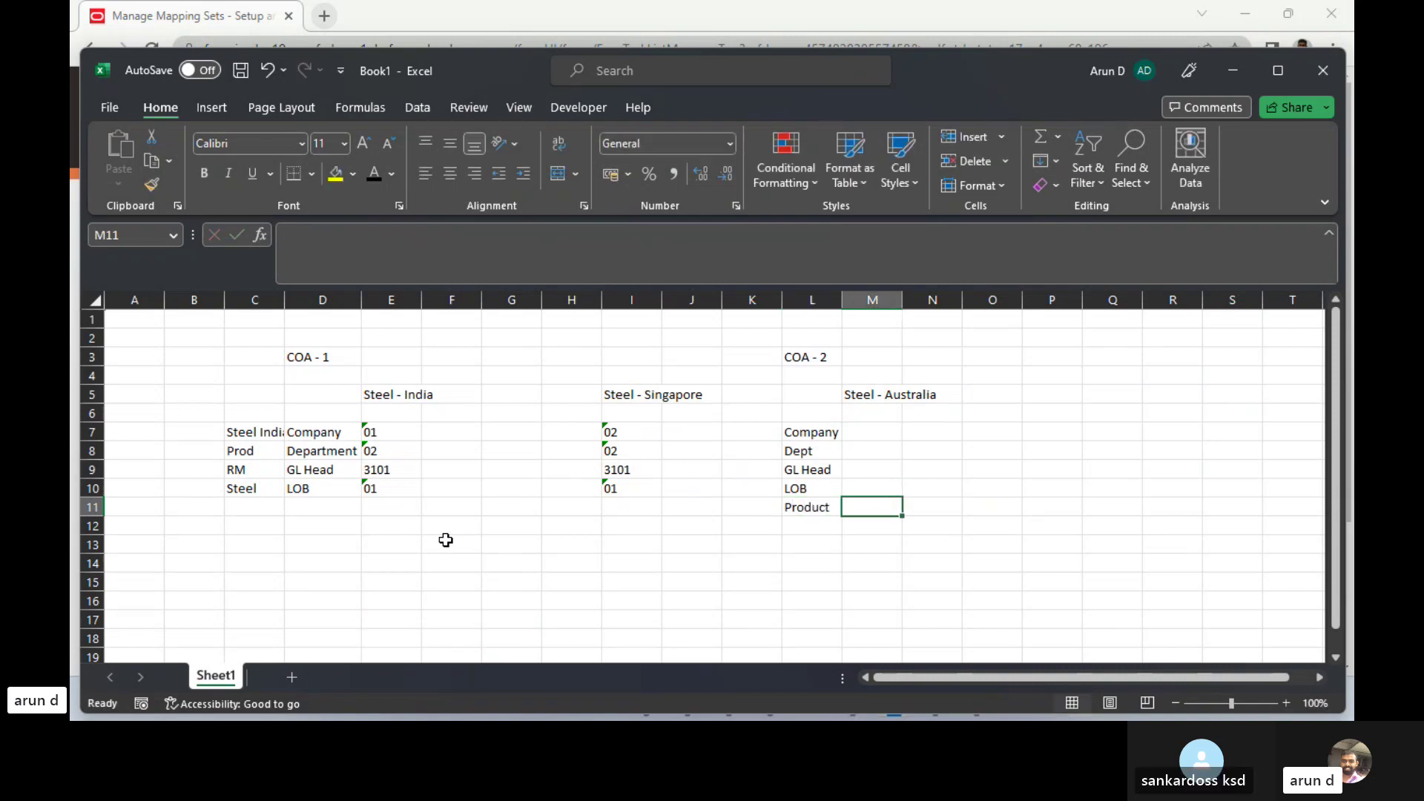
- Compare the COA - 1 segment names in column D with the COA - 2 segment names in column L
{"action": "key", "text": "Left"}
{"action": "key", "text": "Up"}
{"action": "key", "text": "Up"}
{"action": "key", "text": "Up"}
{"action": "key", "text": "Up"}
{"action": "key", "text": "Left"}
{"action": "key", "text": "Left"}
{"action": "key", "text": "Left"}
{"action": "key", "text": "Left"}
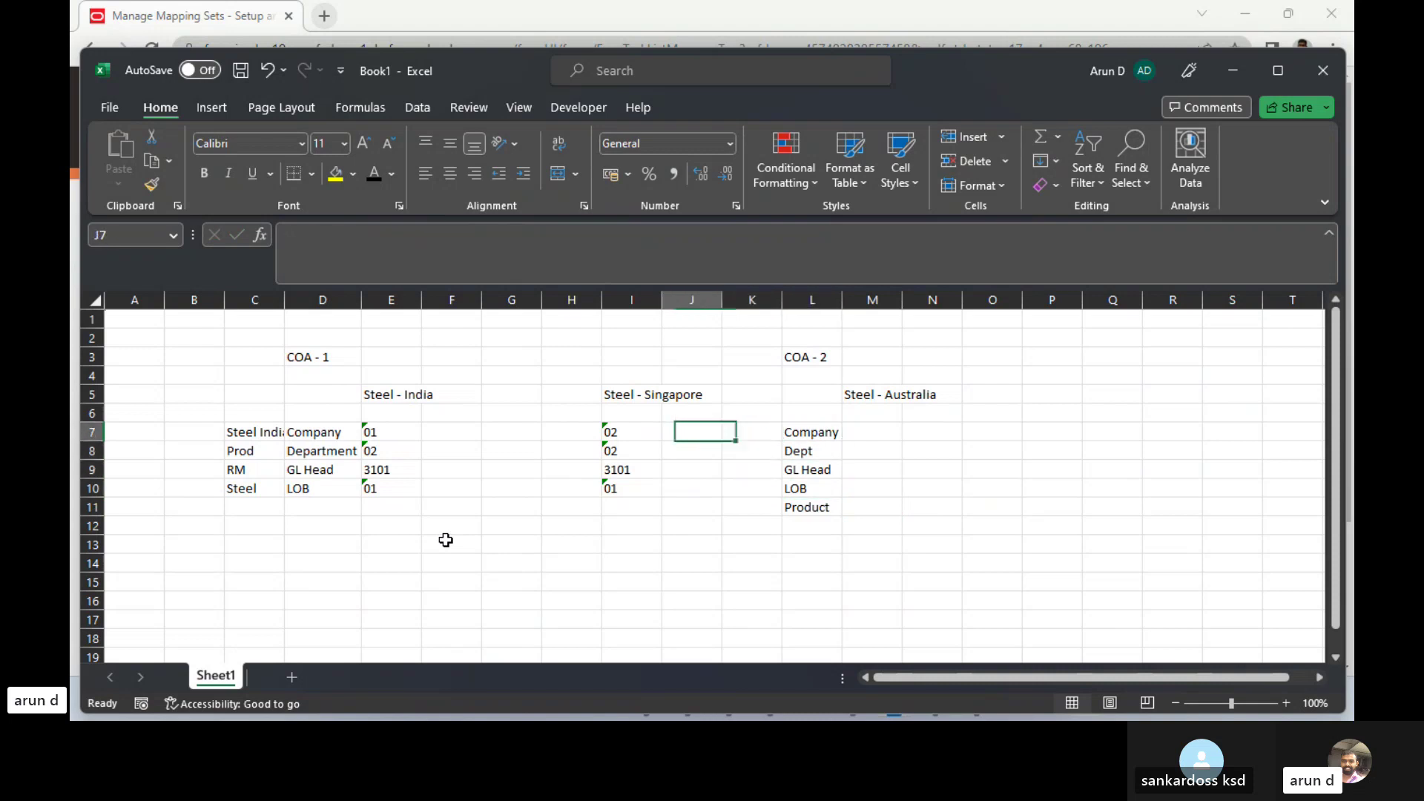
{"action": "key", "text": "Left"}
{"action": "key", "text": "Left"}
{"action": "key", "text": "Left"}
{"action": "key", "text": "Left"}
{"action": "key", "text": "Down"}
{"action": "key", "text": "Down"}
{"action": "key", "text": "Down"}
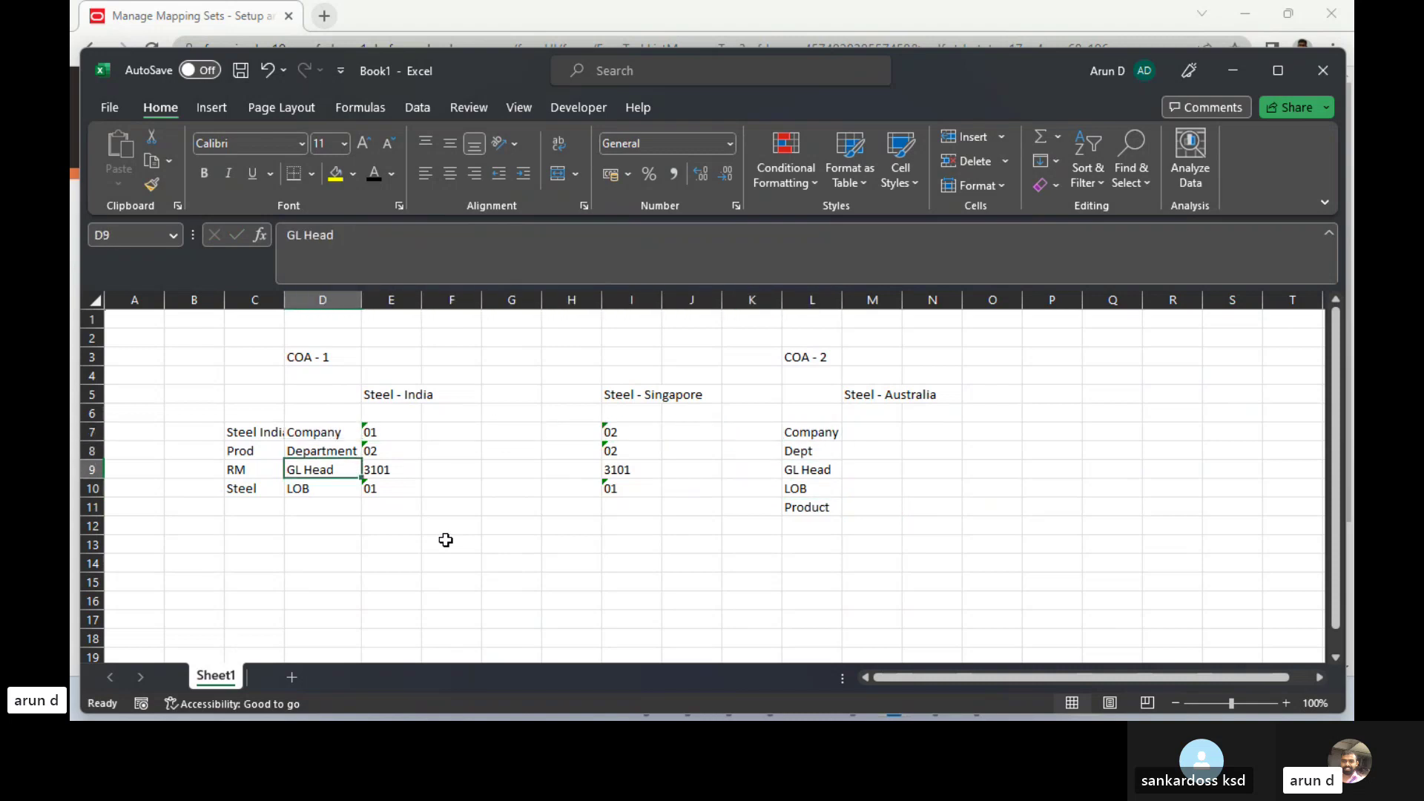
{"action": "key", "text": "Right"}
{"action": "key", "text": "Right"}
{"action": "key", "text": "Right"}
{"action": "key", "text": "Right"}
{"action": "key", "text": "Right"}
{"action": "key", "text": "Right"}
{"action": "key", "text": "Right"}
{"action": "key", "text": "Right"}
{"action": "key", "text": "Right"}
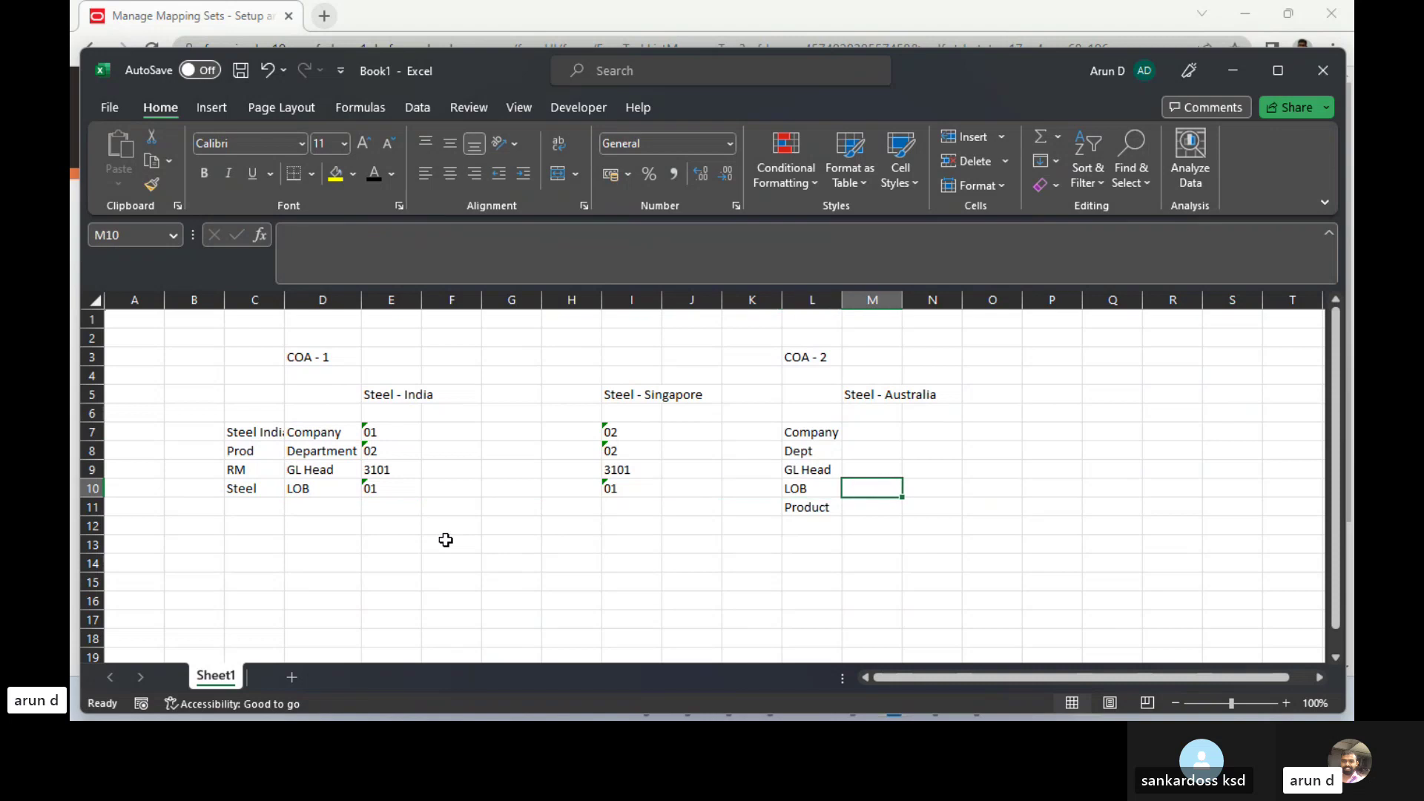
{"action": "key", "text": "Left"}
{"action": "key", "text": "Left"}
{"action": "key", "text": "Left"}
{"action": "key", "text": "Left"}
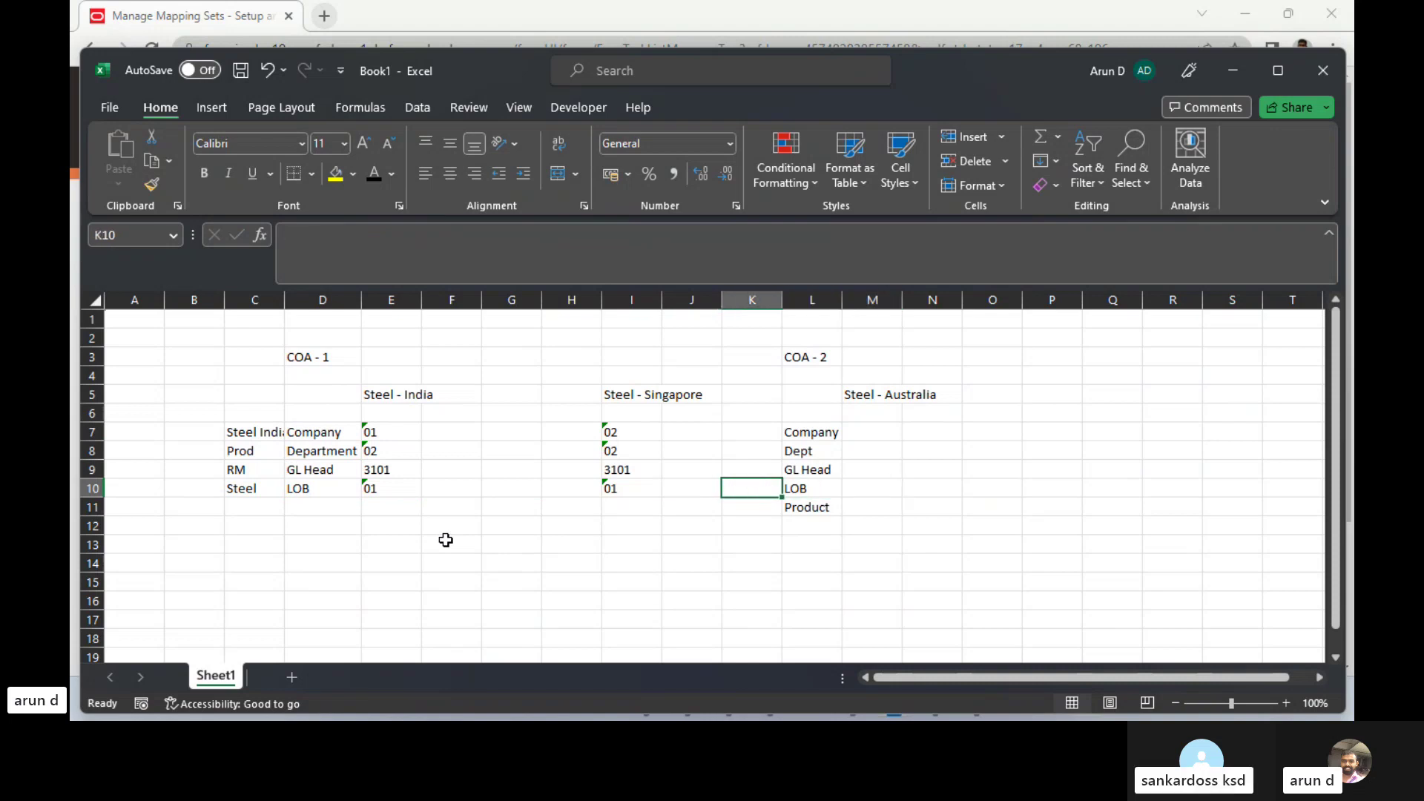
{"action": "key", "text": "Left"}
{"action": "key", "text": "Left"}
{"action": "key", "text": "Left"}
{"action": "key", "text": "Right"}
{"action": "key", "text": "Right"}
{"action": "key", "text": "Right"}
{"action": "key", "text": "Right"}
{"action": "key", "text": "Right"}
{"action": "key", "text": "Right"}
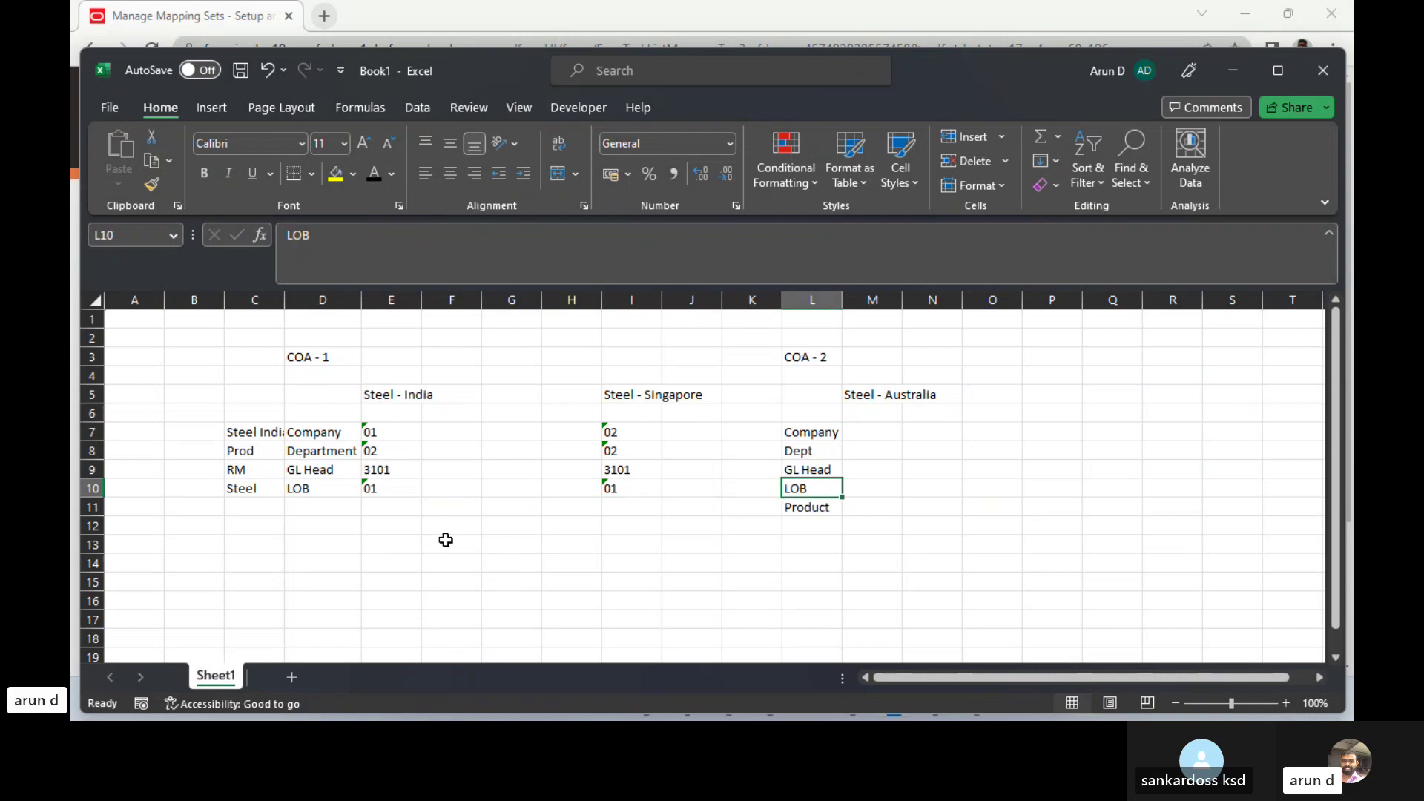
- Enter "COA Structure" in E14, below the COA - 1 segments
{"action": "key", "text": "Down"}
{"action": "key", "text": "Down"}
{"action": "key", "text": "Down"}
{"action": "key", "text": "Left"}
{"action": "key", "text": "Left"}
{"action": "key", "text": "Left"}
{"action": "key", "text": "Left"}
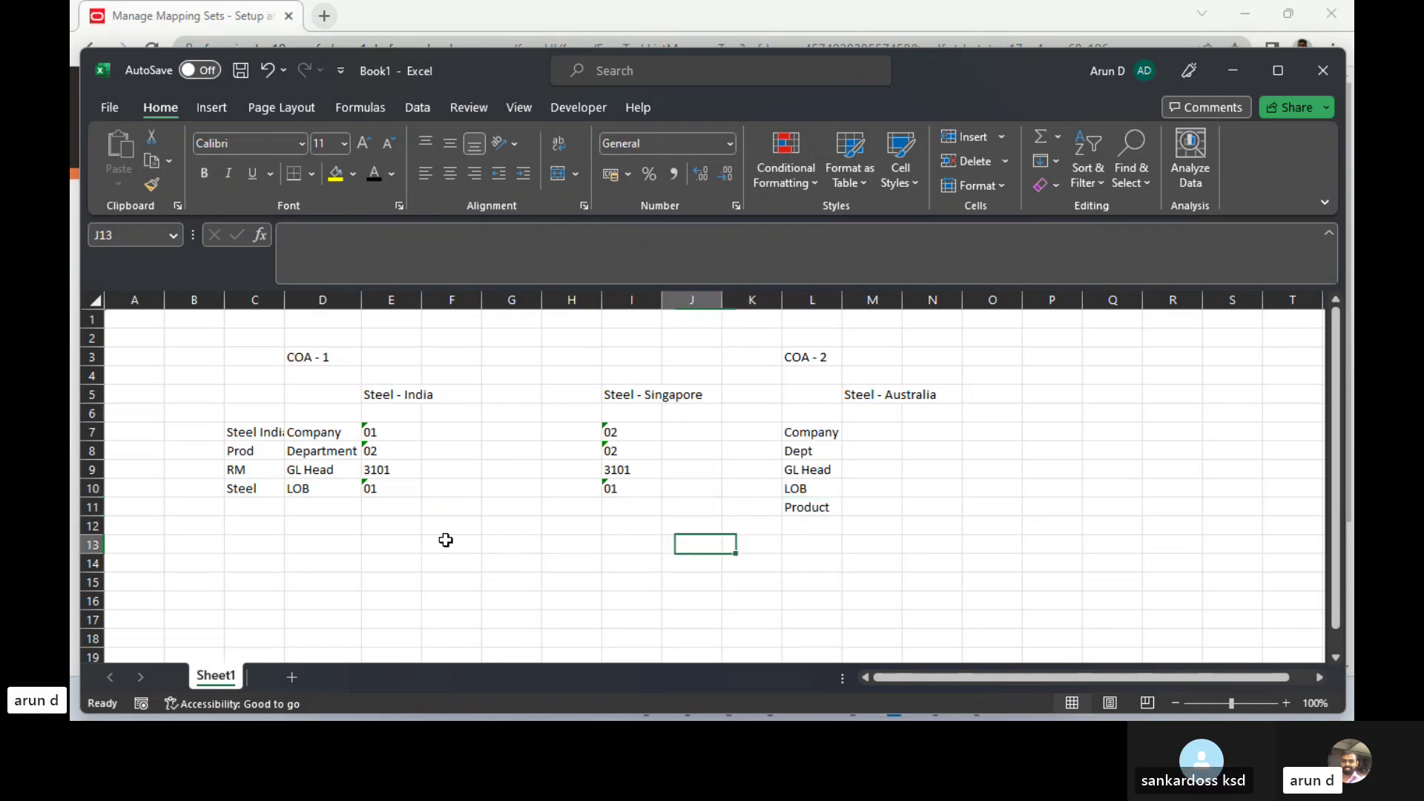
{"action": "key", "text": "Left"}
{"action": "key", "text": "Left"}
{"action": "key", "text": "Left"}
{"action": "key", "text": "Down"}
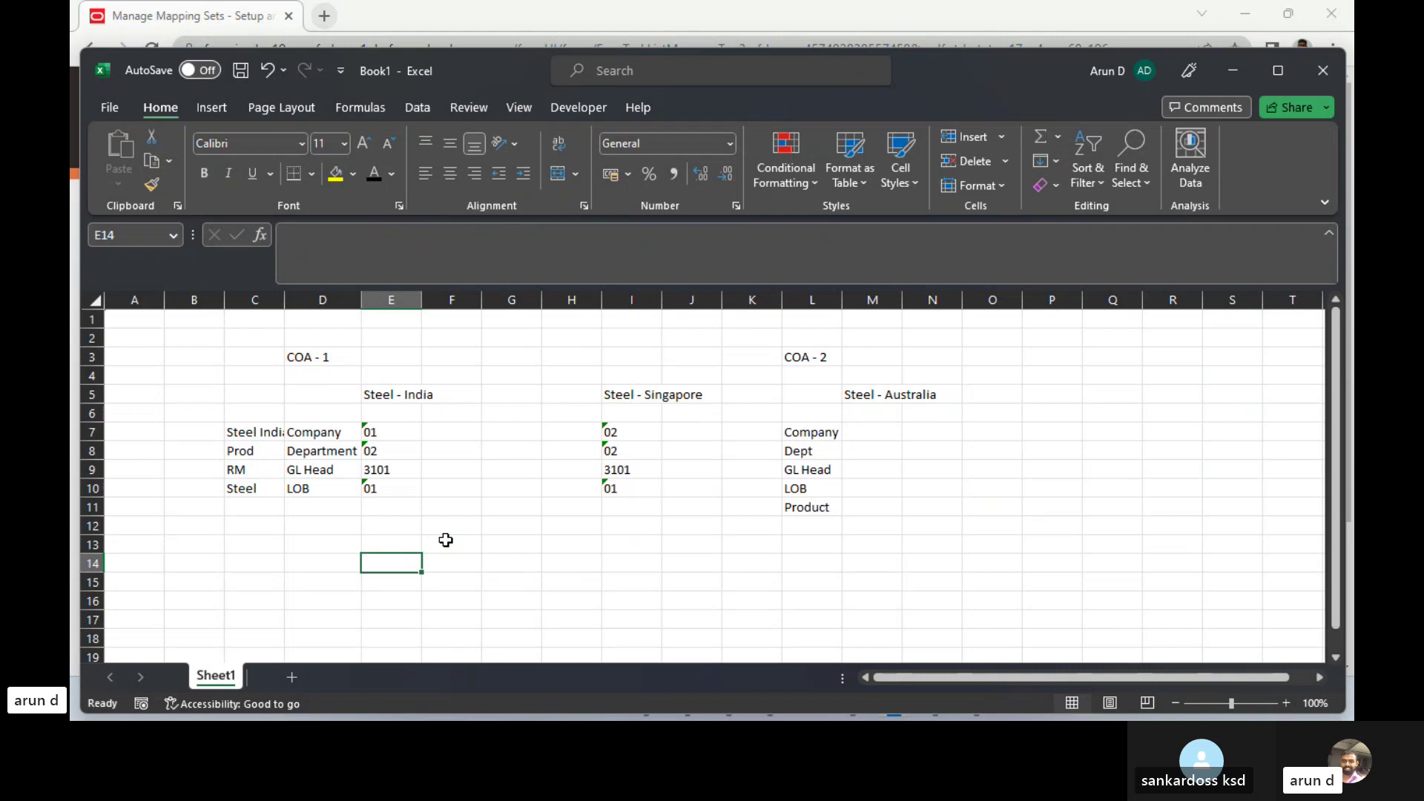
{"action": "type", "text": "COA"}
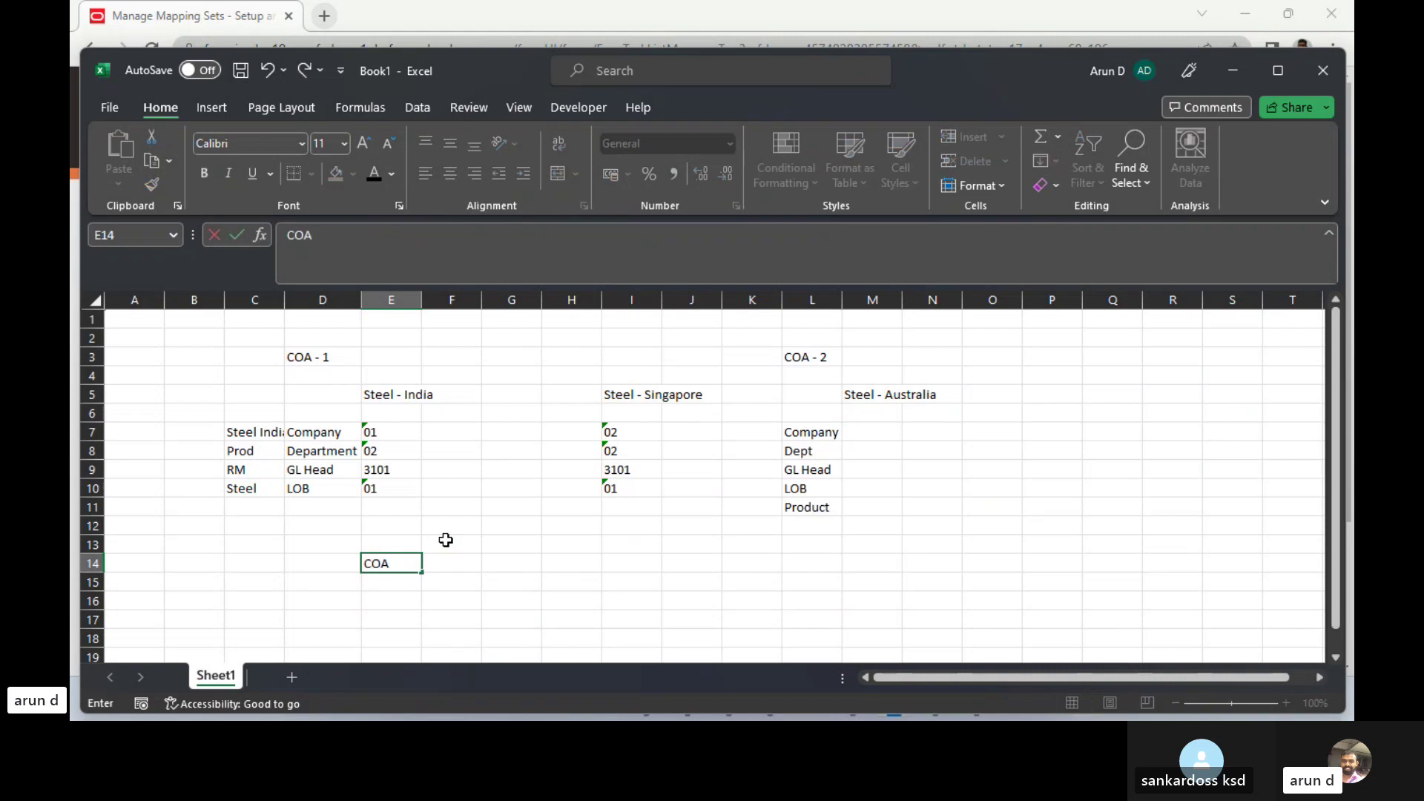
{"action": "type", "text": " Structure"}
{"action": "key", "text": "Return"}
- Enter "COA Structure Instance" in E15, directly below the COA Structure label
{"action": "type", "text": "C"}
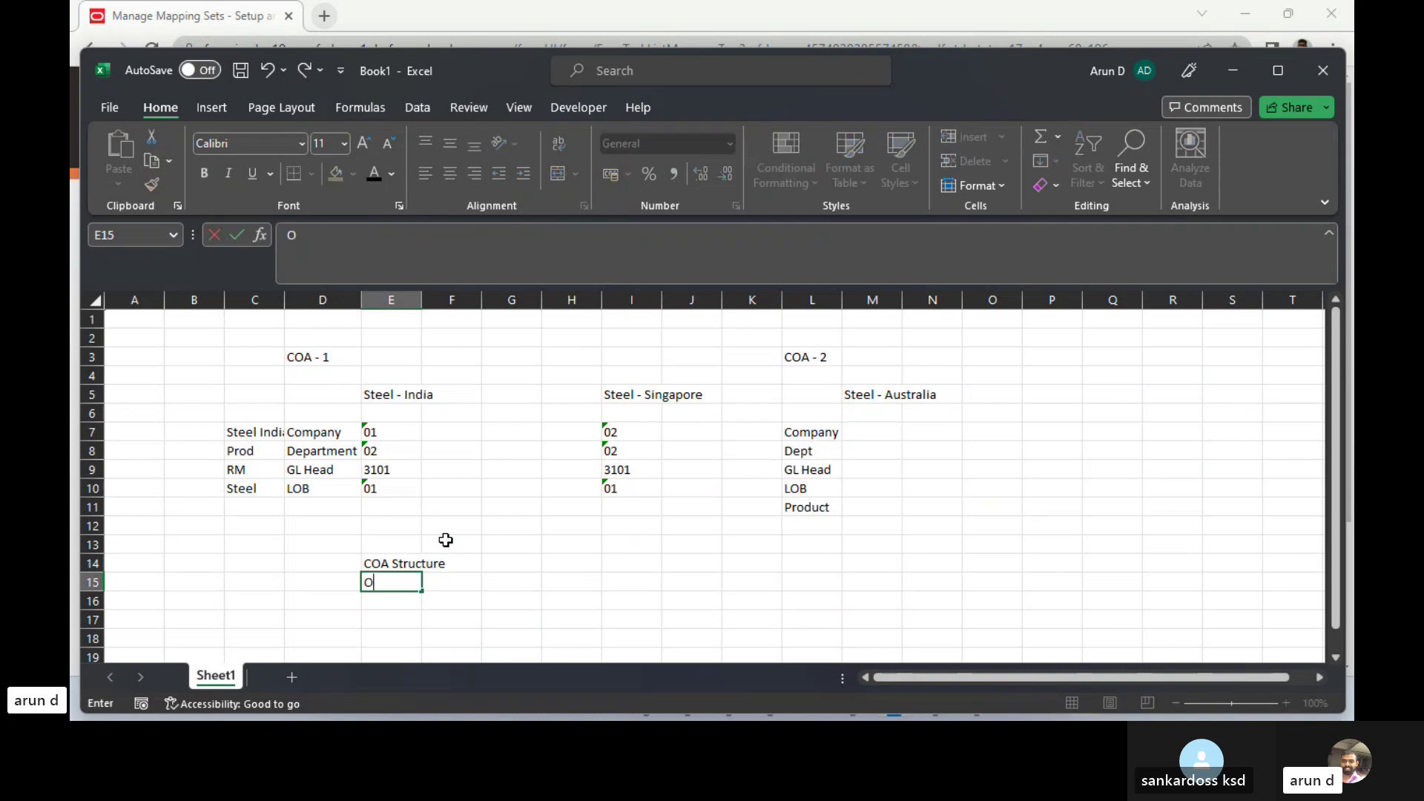
{"action": "type", "text": "OA Stru"}
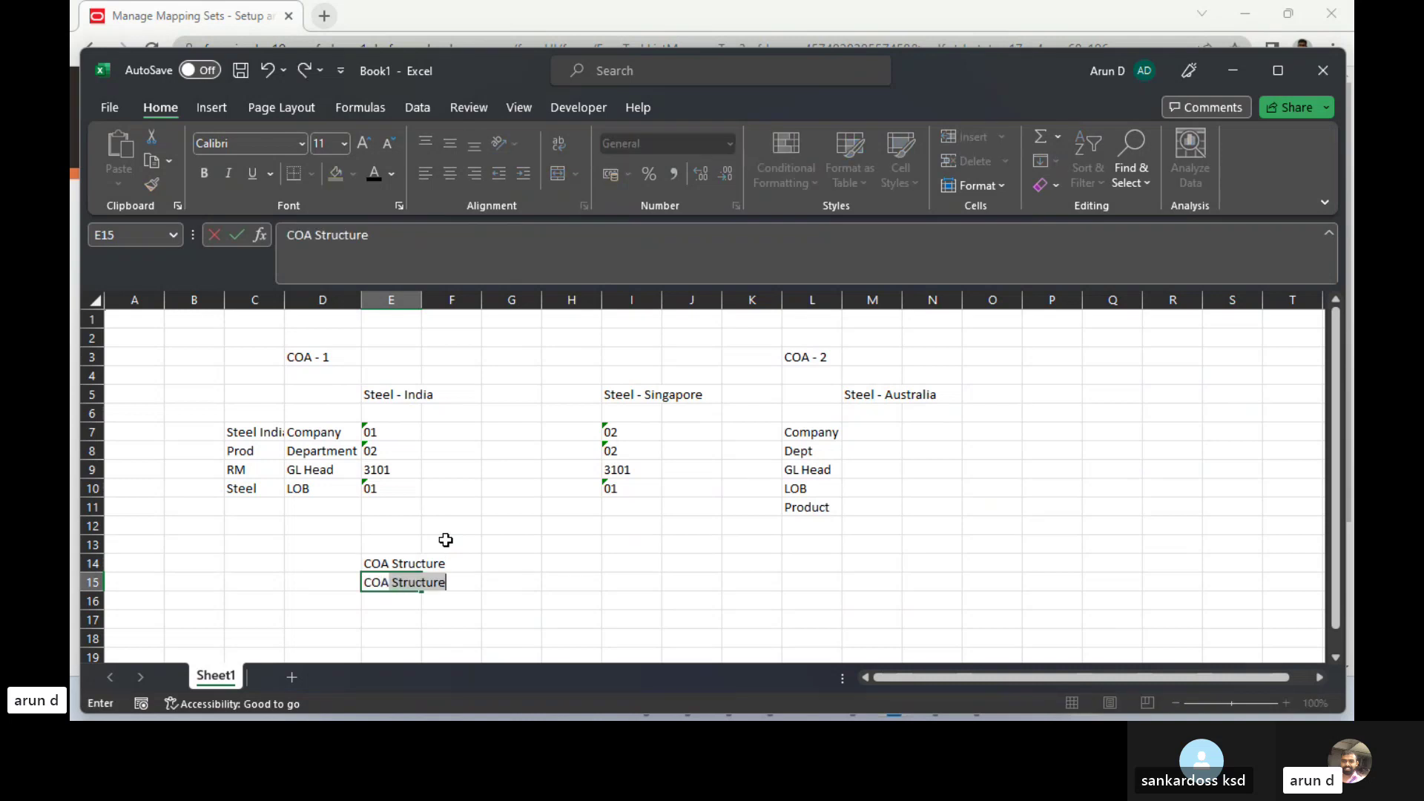
{"action": "type", "text": "cture Instance"}
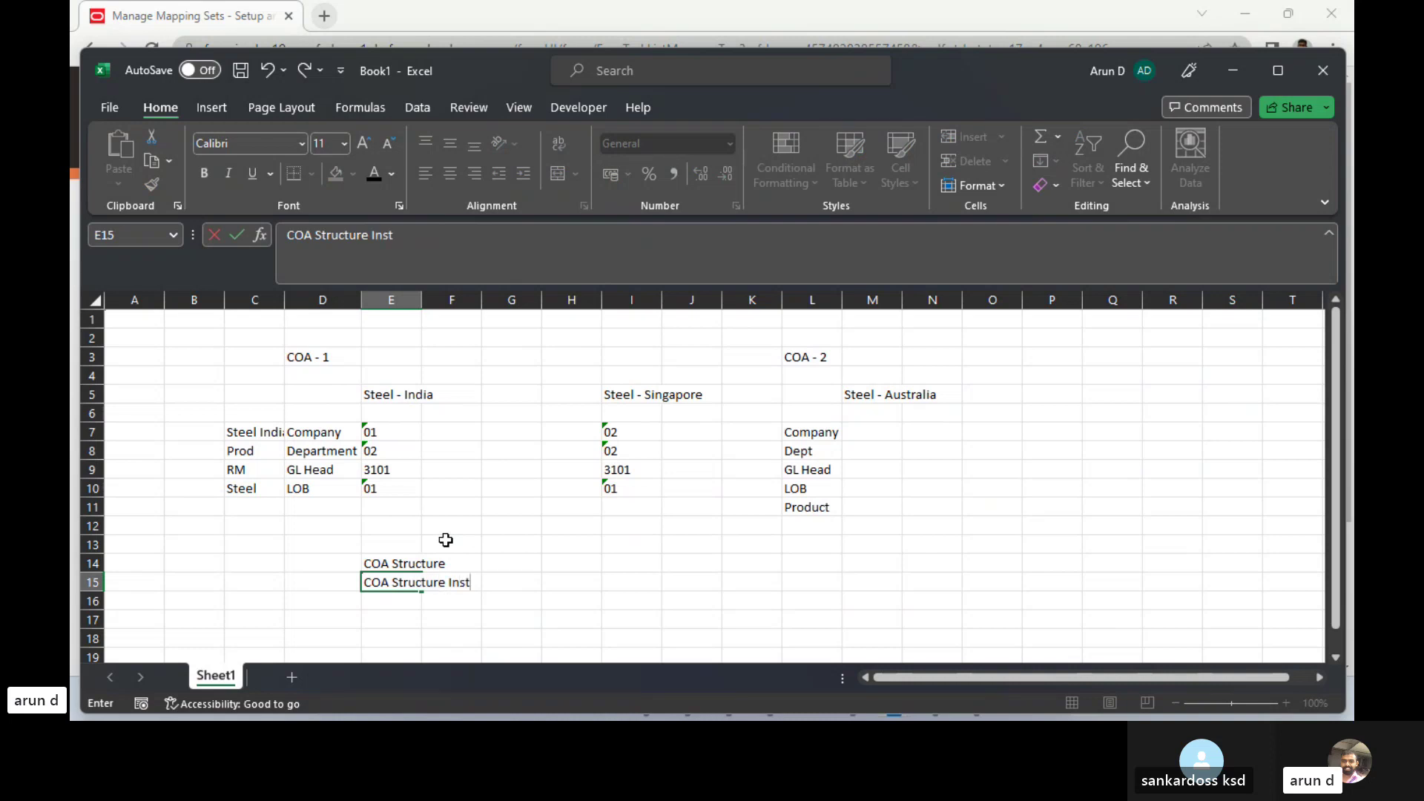
{"action": "key", "text": "Tab"}
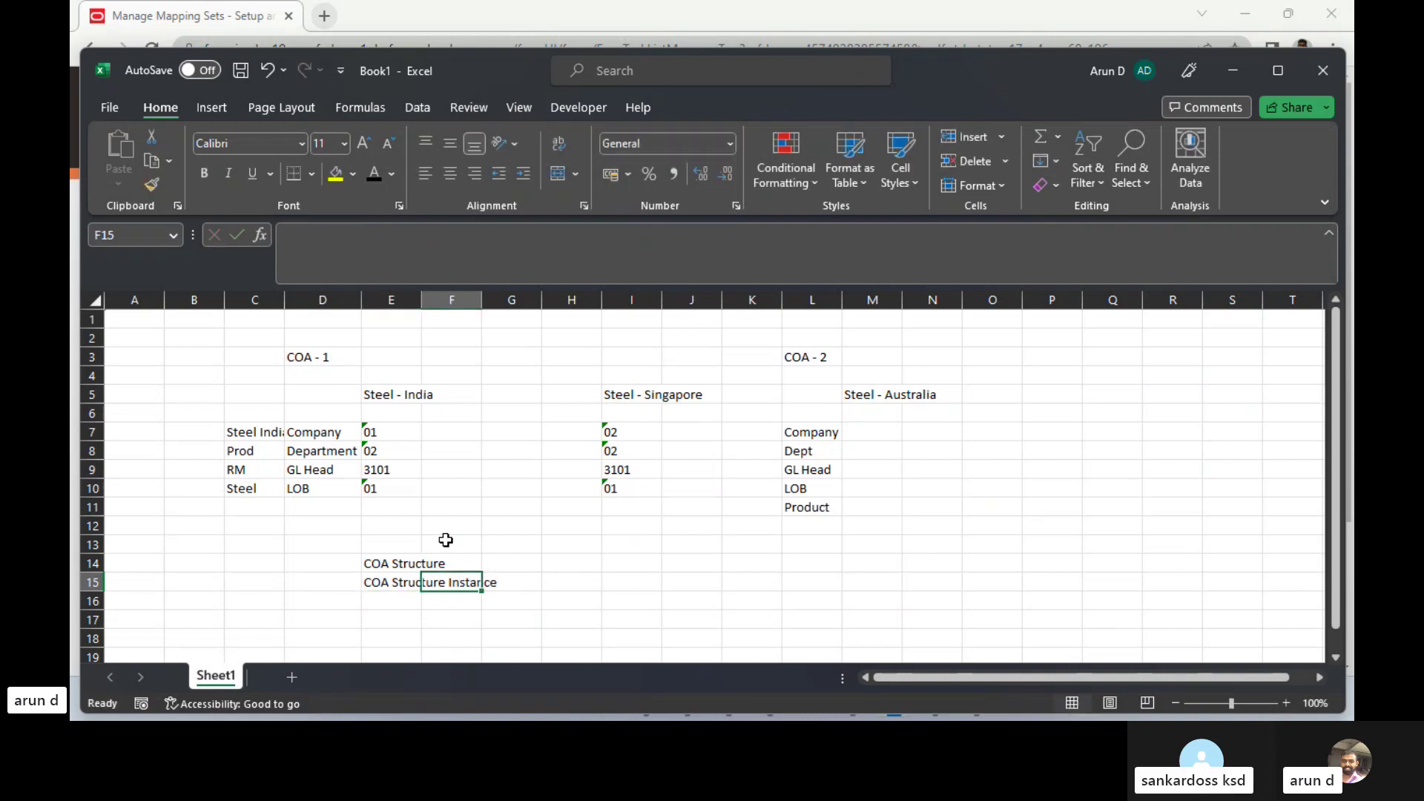
- Review the COA Structure and COA Structure Instance labels in relation to the COA - 1 segment list
{"action": "key", "text": "Up"}
{"action": "key", "text": "Up"}
{"action": "key", "text": "Up"}
{"action": "key", "text": "Left"}
{"action": "key", "text": "Left"}
{"action": "key", "text": "Up"}
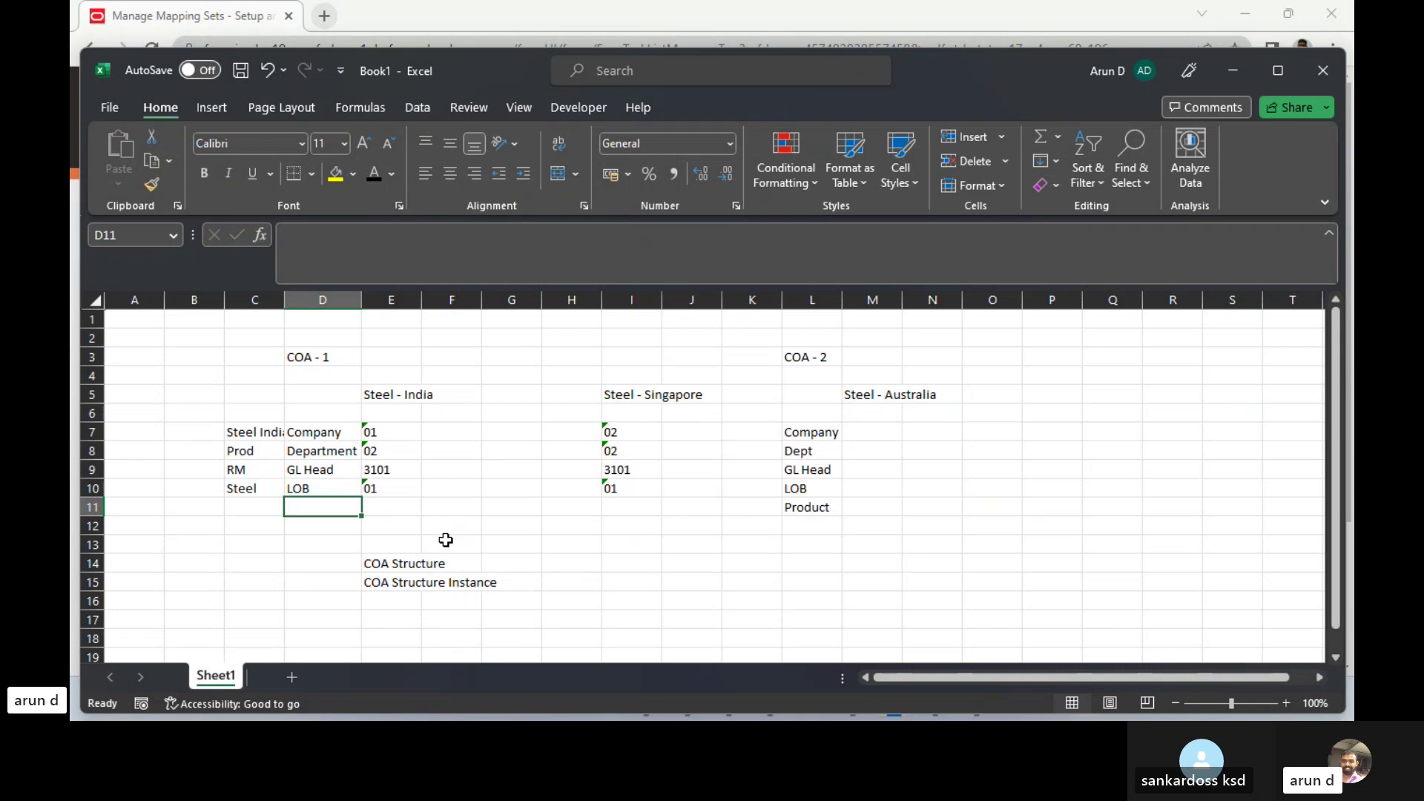
{"action": "key", "text": "Down"}
{"action": "key", "text": "Down"}
{"action": "key", "text": "Down"}
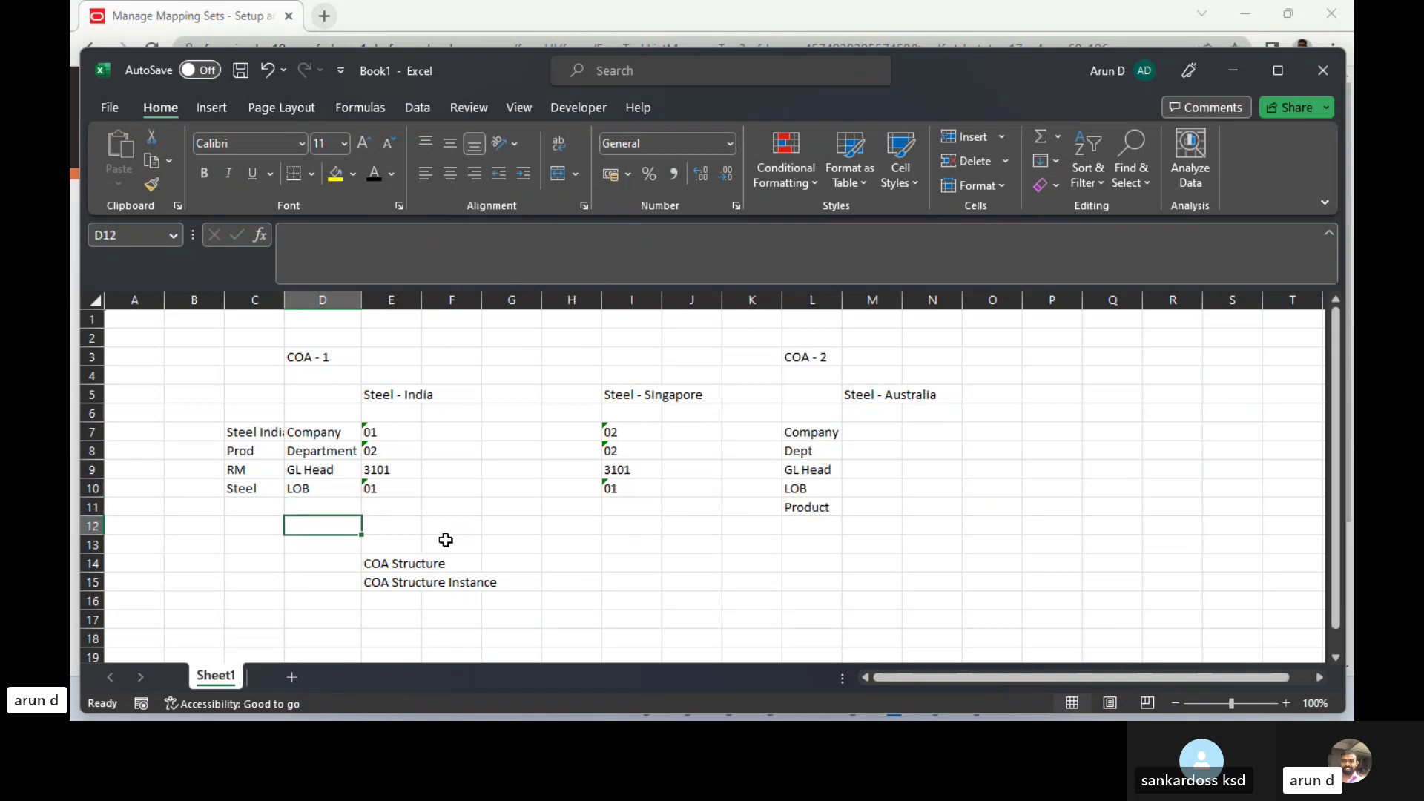
{"action": "key", "text": "Right"}
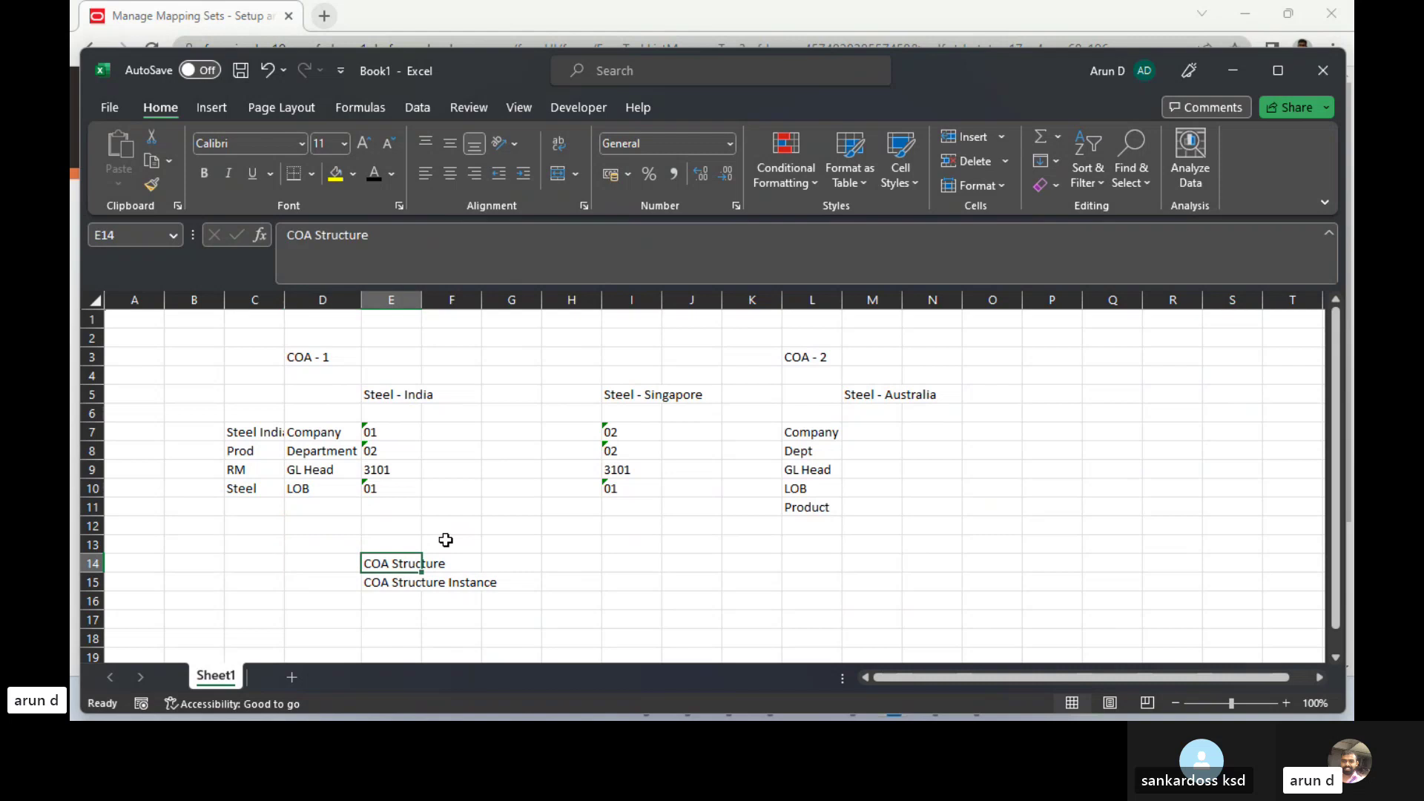
{"action": "key", "text": "Down"}
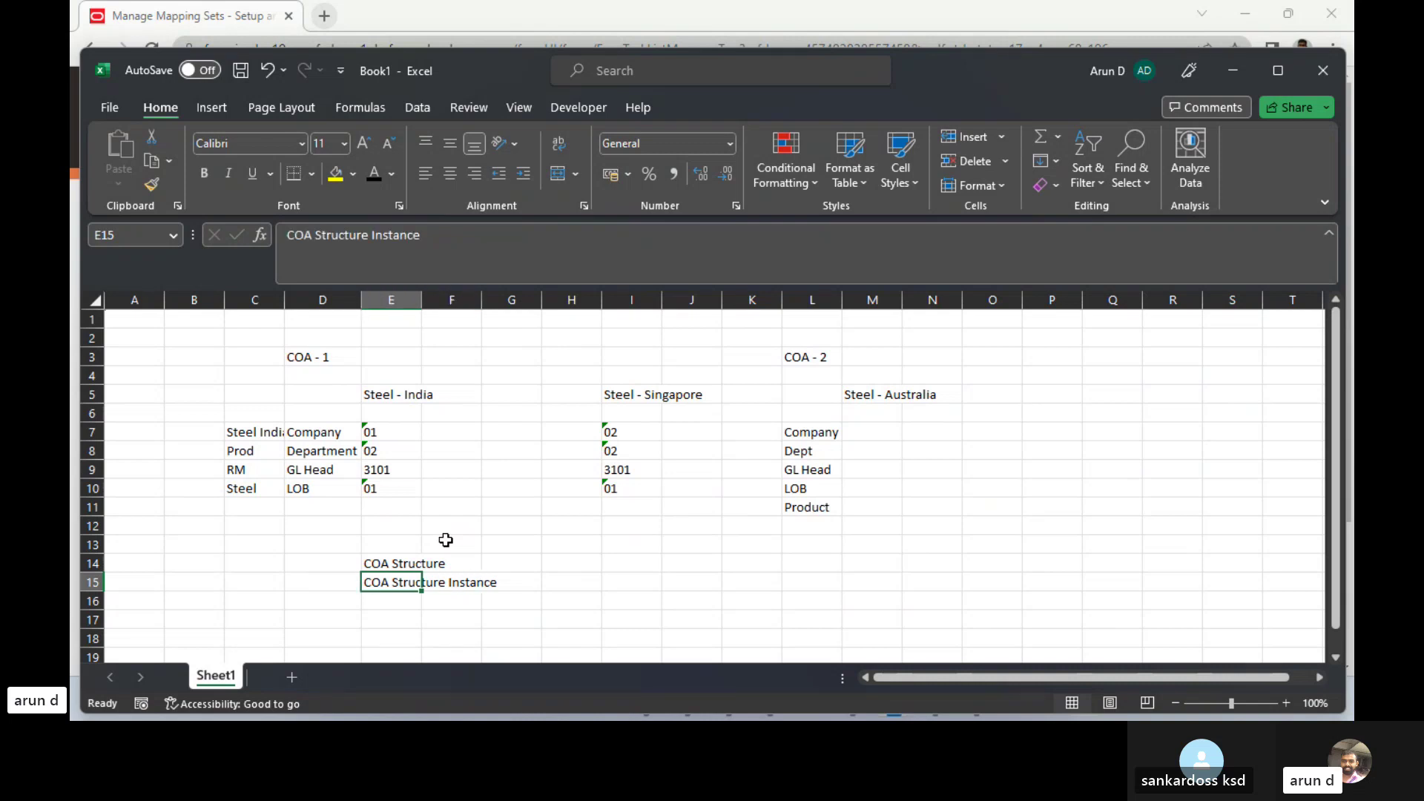
- Copy the five COA - 2 segment names from L7:L11 into column E, starting at E19
{"action": "key", "text": "Return"}
{"action": "key", "text": "Return"}
{"action": "key", "text": "Return"}
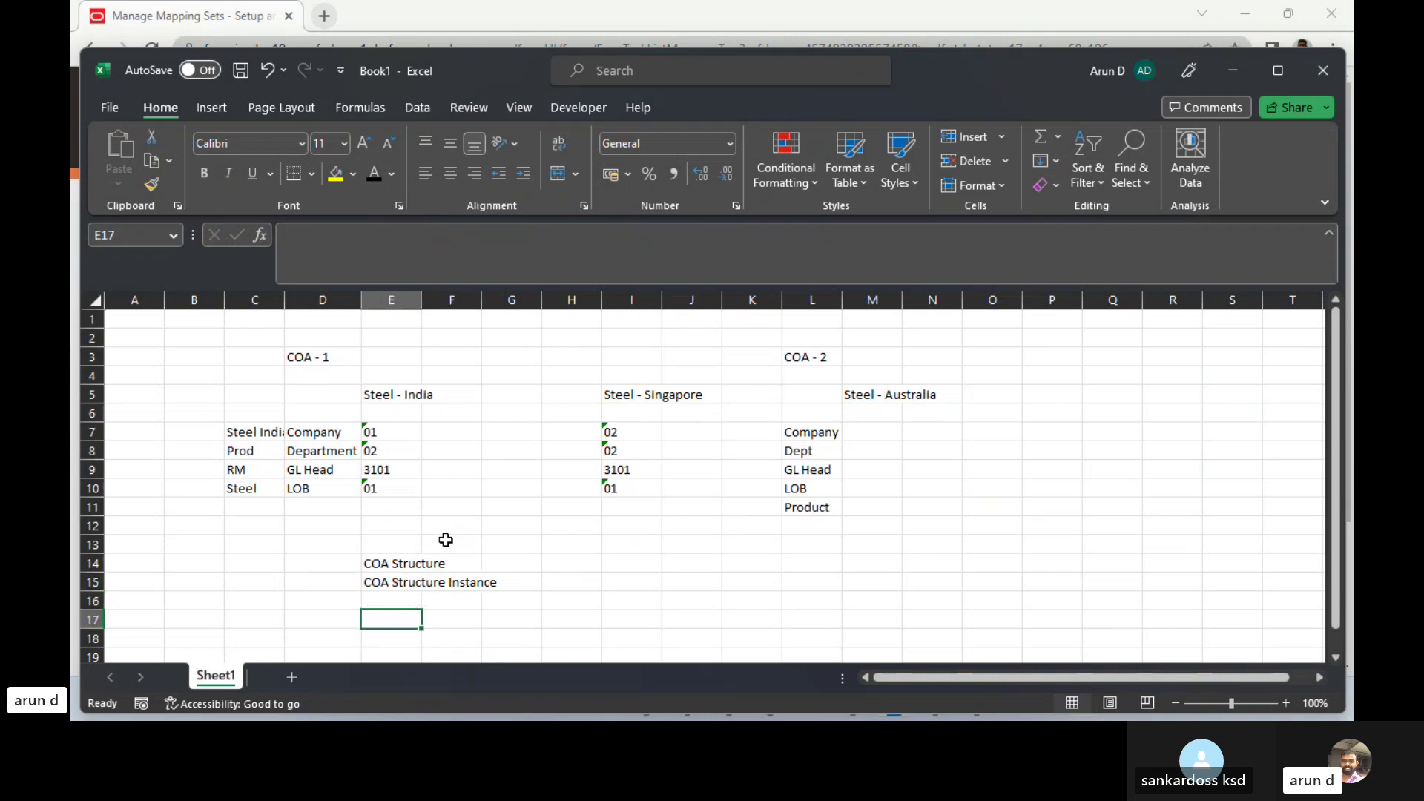
{"action": "scroll", "coordinate": [446, 540], "scroll_direction": "down", "scroll_amount": 1}
{"action": "key", "text": "Up"}
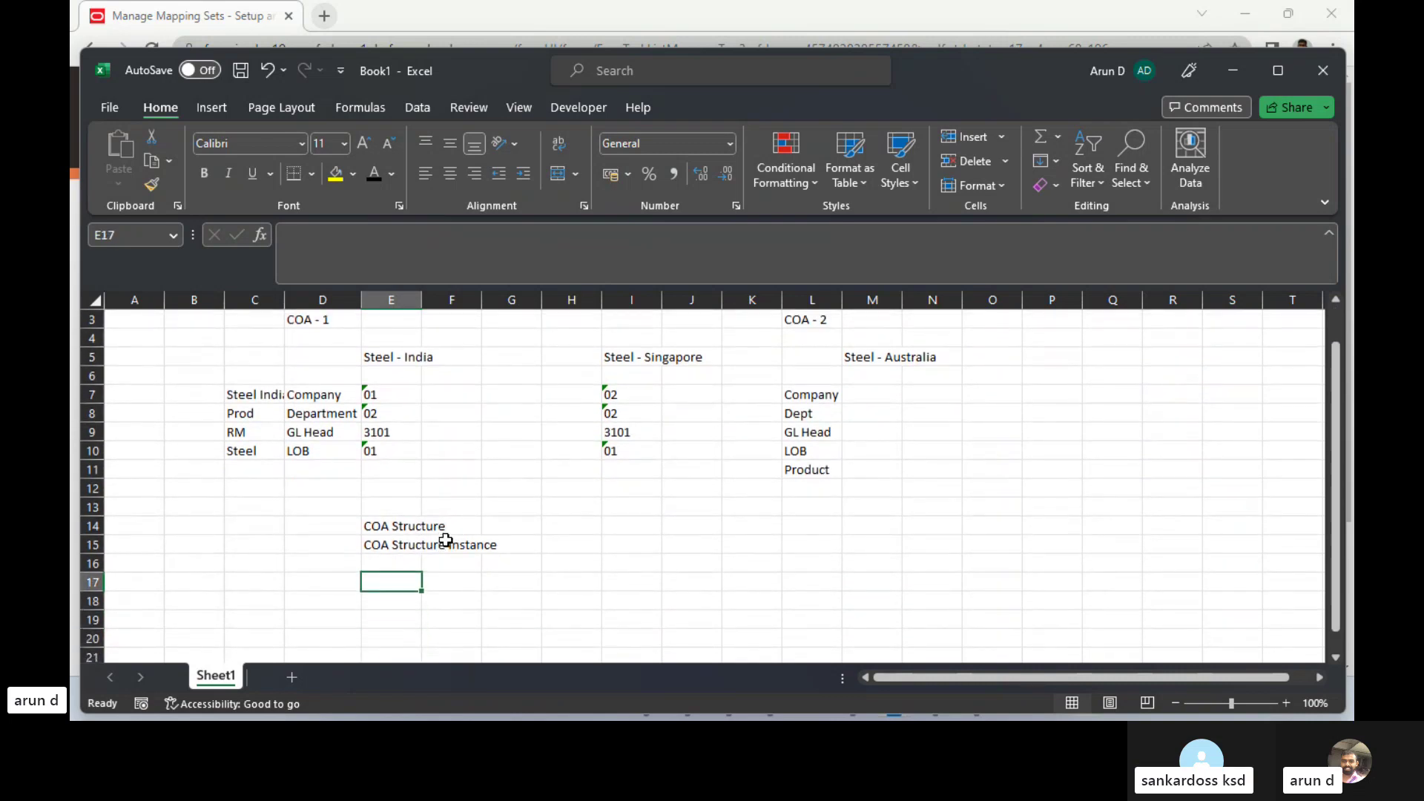
{"action": "key", "text": "Right"}
{"action": "key", "text": "Right"}
{"action": "key", "text": "Right"}
{"action": "key", "text": "Right"}
{"action": "key", "text": "Right"}
{"action": "key", "text": "Right"}
{"action": "key", "text": "Right"}
{"action": "key", "text": "Right"}
{"action": "key", "text": "Right"}
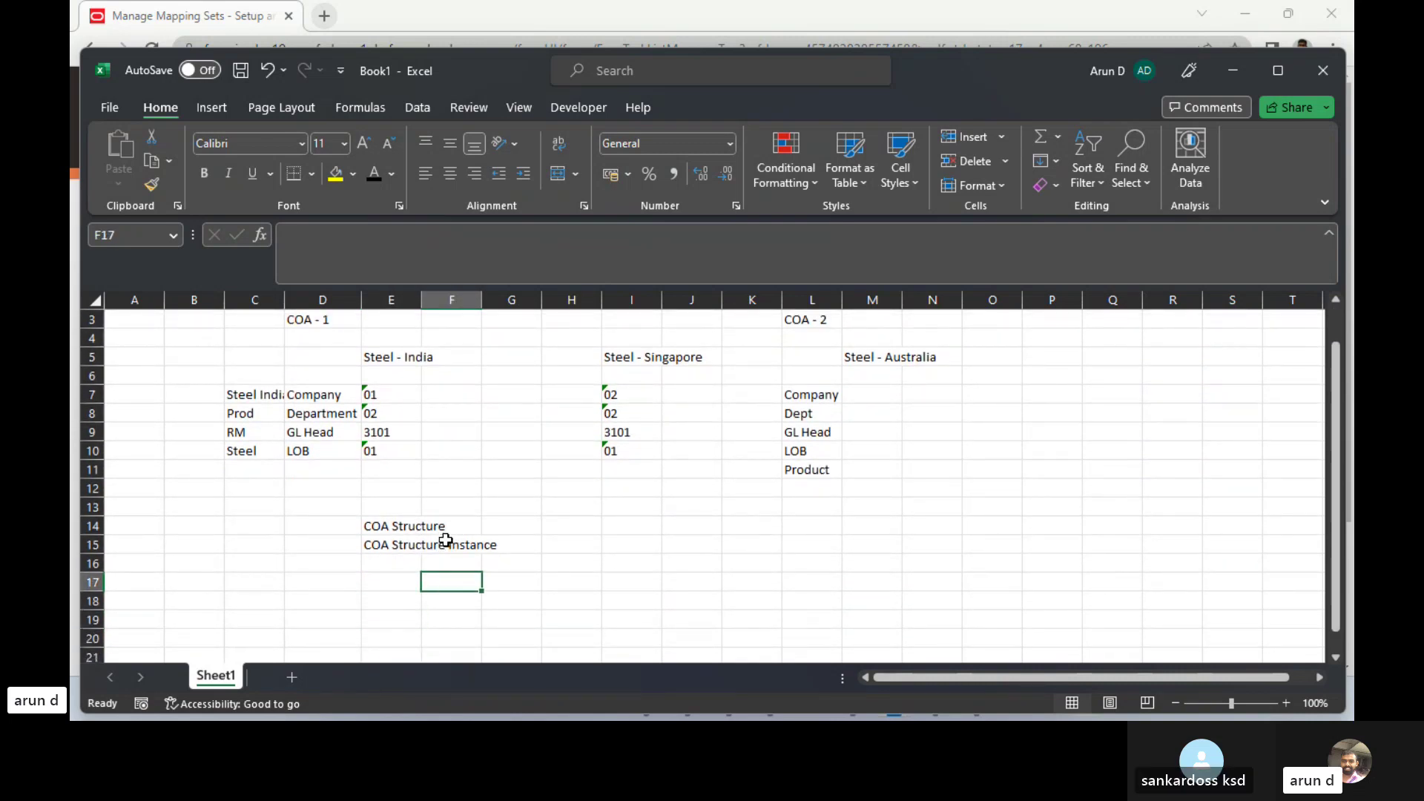
{"action": "key", "text": "Up"}
{"action": "key", "text": "Up"}
{"action": "key", "text": "Up"}
{"action": "key", "text": "Up"}
{"action": "key", "text": "Up"}
{"action": "key", "text": "Up"}
{"action": "key", "text": "Up"}
{"action": "key", "text": "Up"}
{"action": "key", "text": "Up"}
{"action": "key", "text": "Up"}
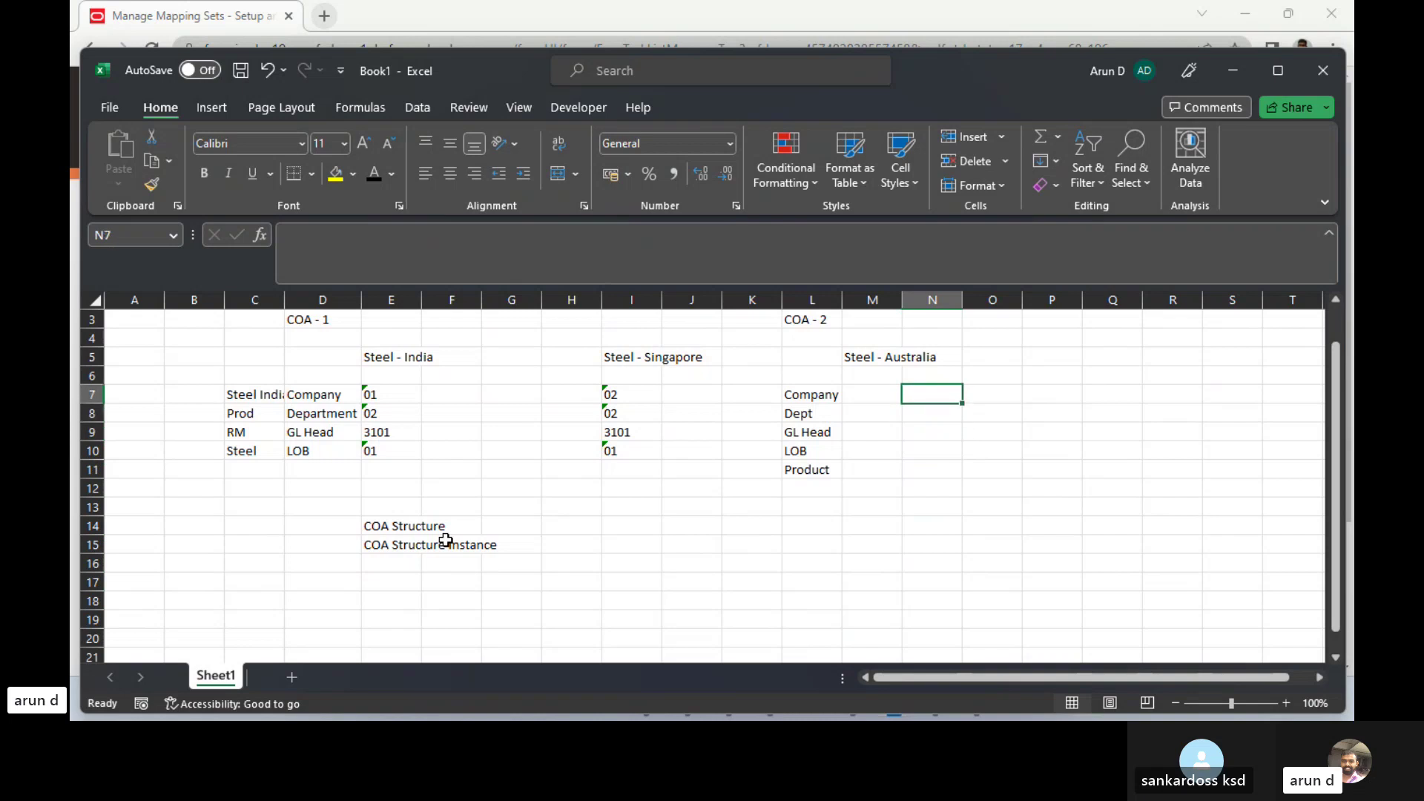
{"action": "key", "text": "Left"}
{"action": "key", "text": "Left"}
{"action": "key", "text": "shift+Down"}
{"action": "key", "text": "shift+Down"}
{"action": "key", "text": "shift+Down"}
{"action": "key", "text": "shift+Down"}
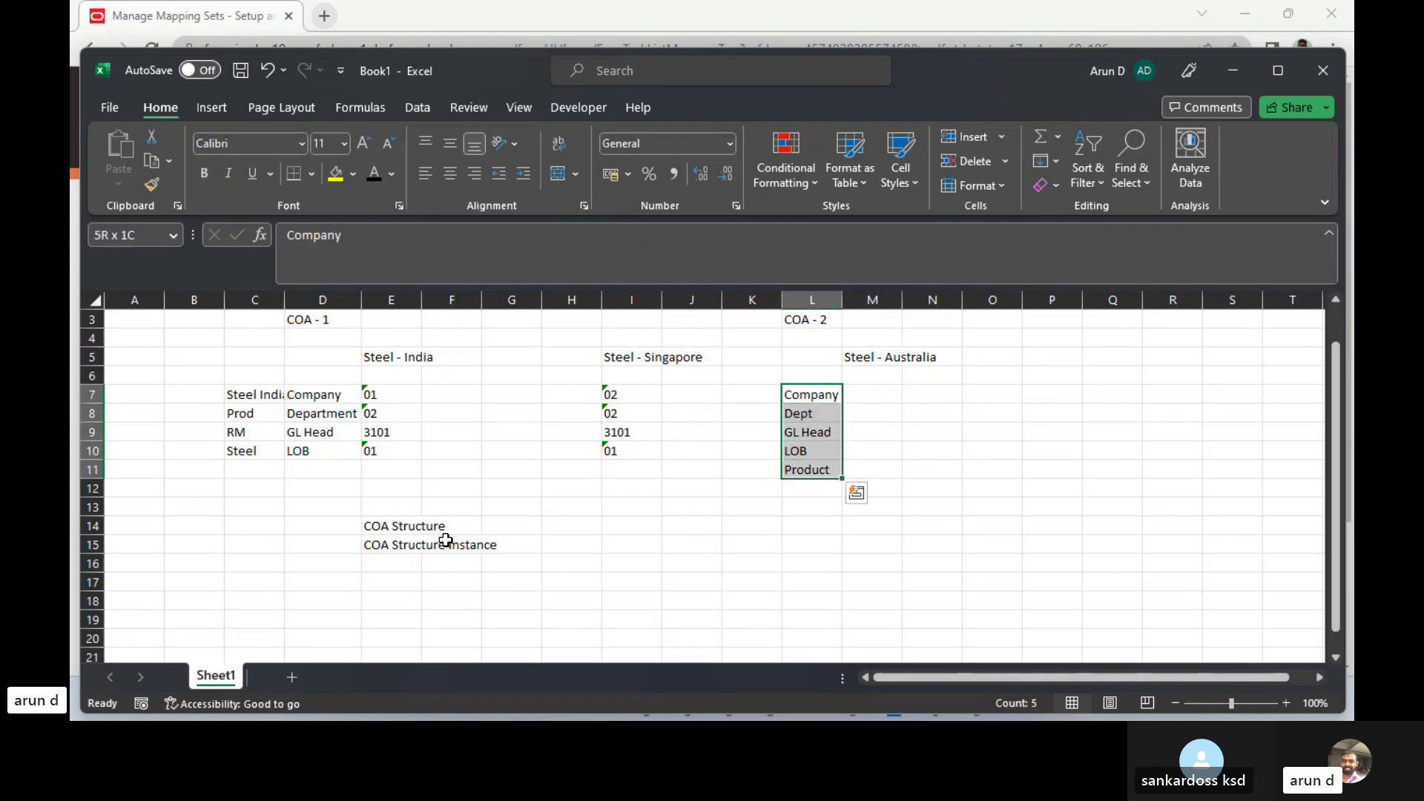
{"action": "key", "text": "ctrl+c"}
{"action": "key", "text": "Down"}
{"action": "key", "text": "Down"}
{"action": "key", "text": "Down"}
{"action": "key", "text": "Down"}
{"action": "key", "text": "Down"}
{"action": "key", "text": "Down"}
{"action": "key", "text": "Down"}
{"action": "key", "text": "Down"}
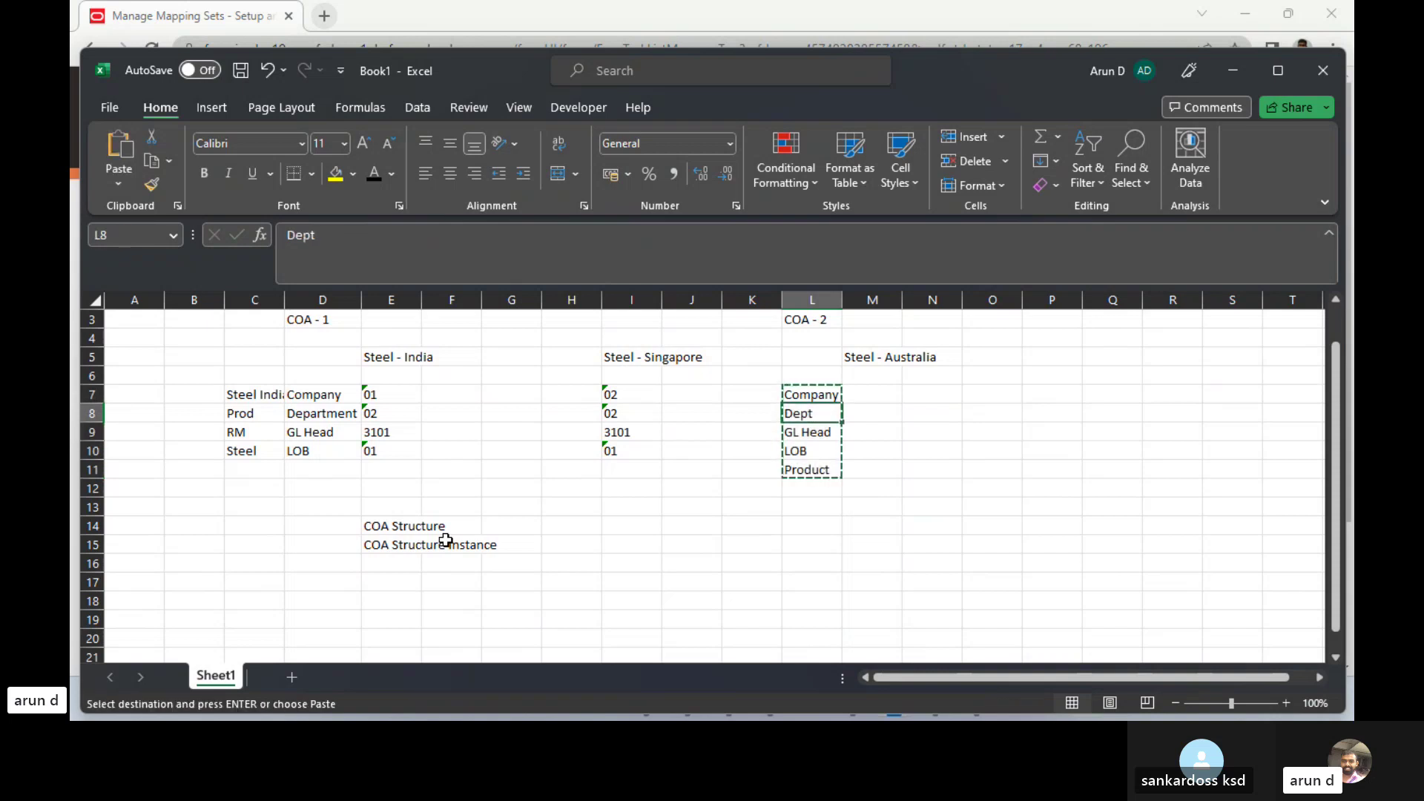
{"action": "key", "text": "Left"}
{"action": "key", "text": "Left"}
{"action": "key", "text": "Left"}
{"action": "key", "text": "Left"}
{"action": "key", "text": "Up"}
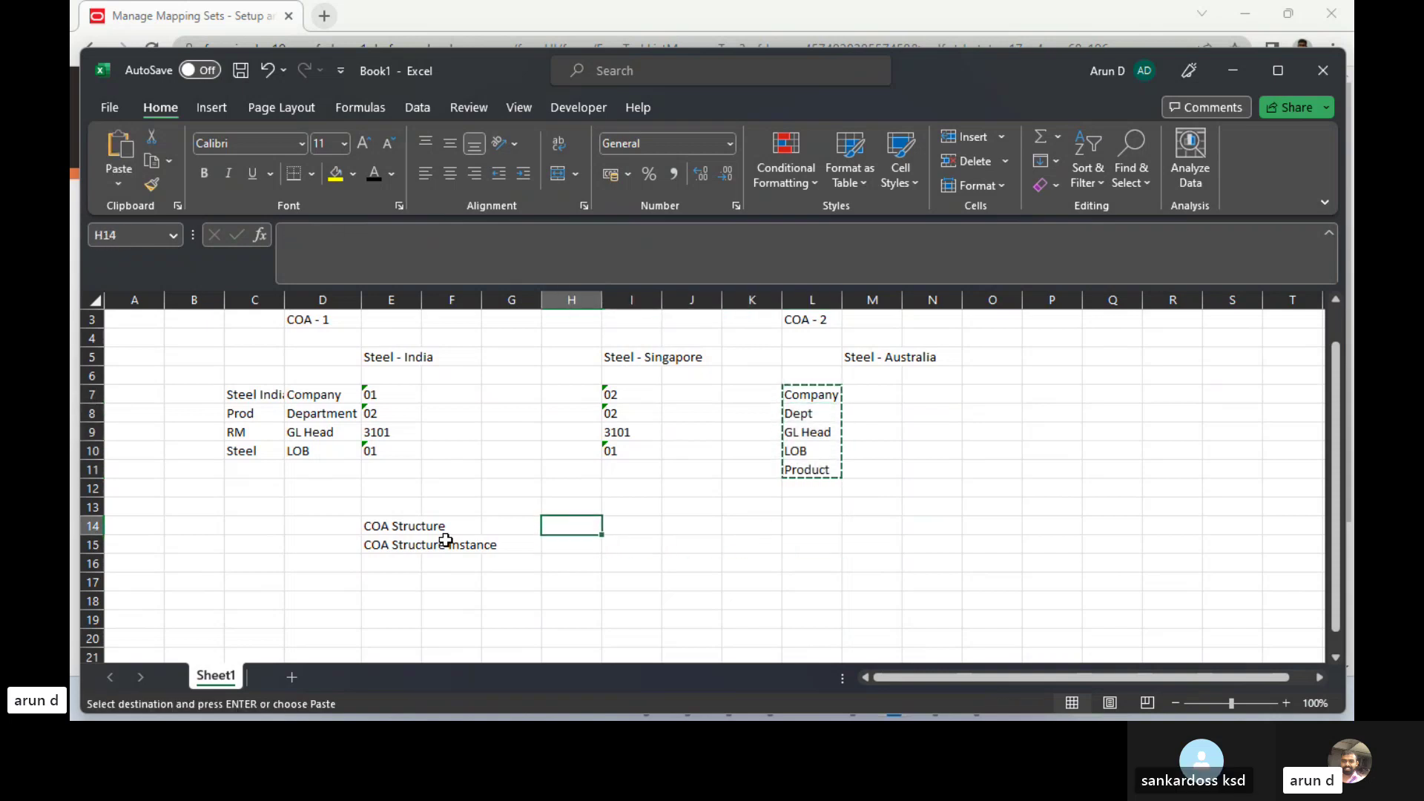
{"action": "key", "text": "Down"}
{"action": "key", "text": "Down"}
{"action": "key", "text": "Down"}
{"action": "key", "text": "Left"}
{"action": "key", "text": "Left"}
{"action": "key", "text": "Left"}
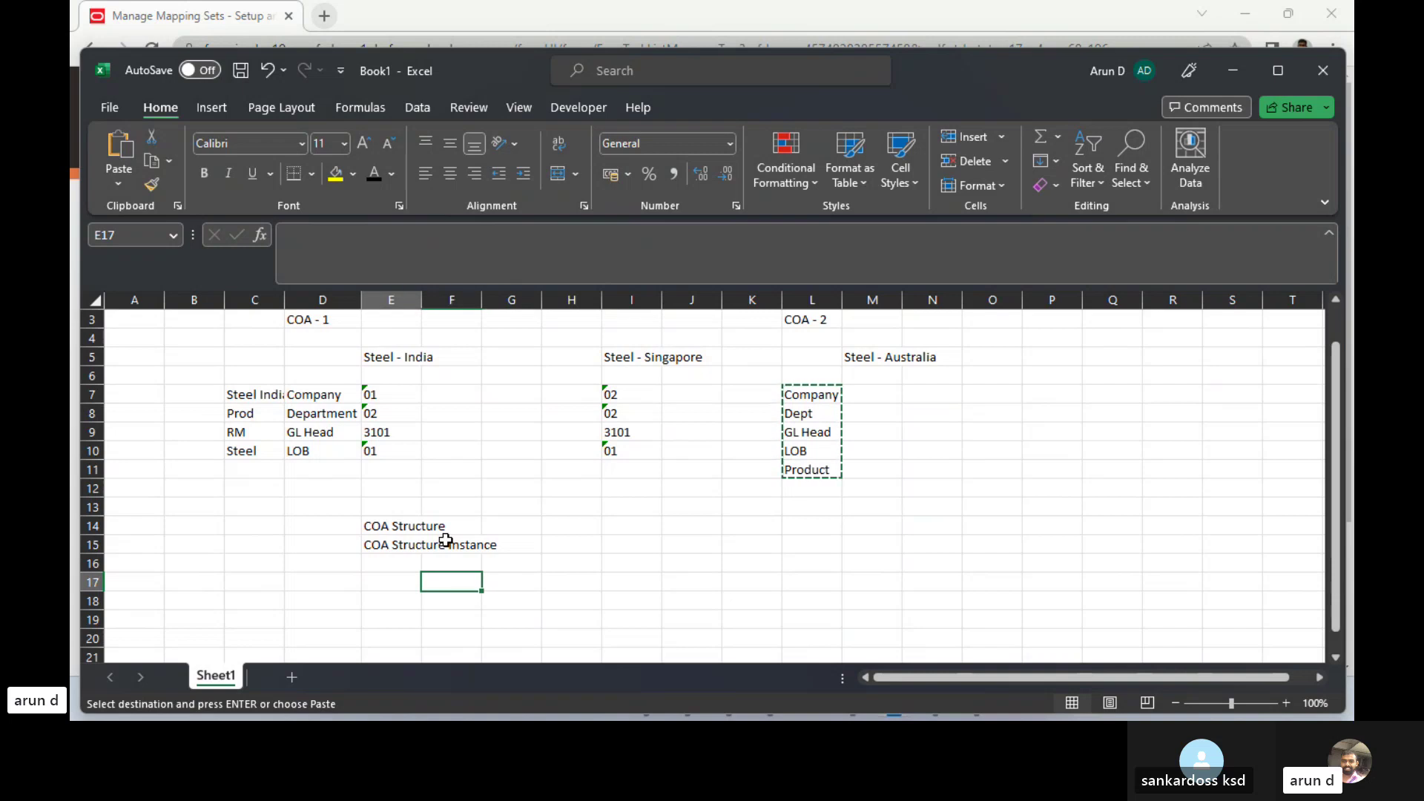
{"action": "key", "text": "Down"}
{"action": "key", "text": "Down"}
{"action": "key", "text": "ctrl+v"}
- Copy the COA Structure label from E14 to E18 as a heading above the pasted segments and make it bold
{"action": "key", "text": "Up"}
{"action": "key", "text": "Up"}
{"action": "key", "text": "Up"}
{"action": "key", "text": "Up"}
{"action": "key", "text": "Up"}
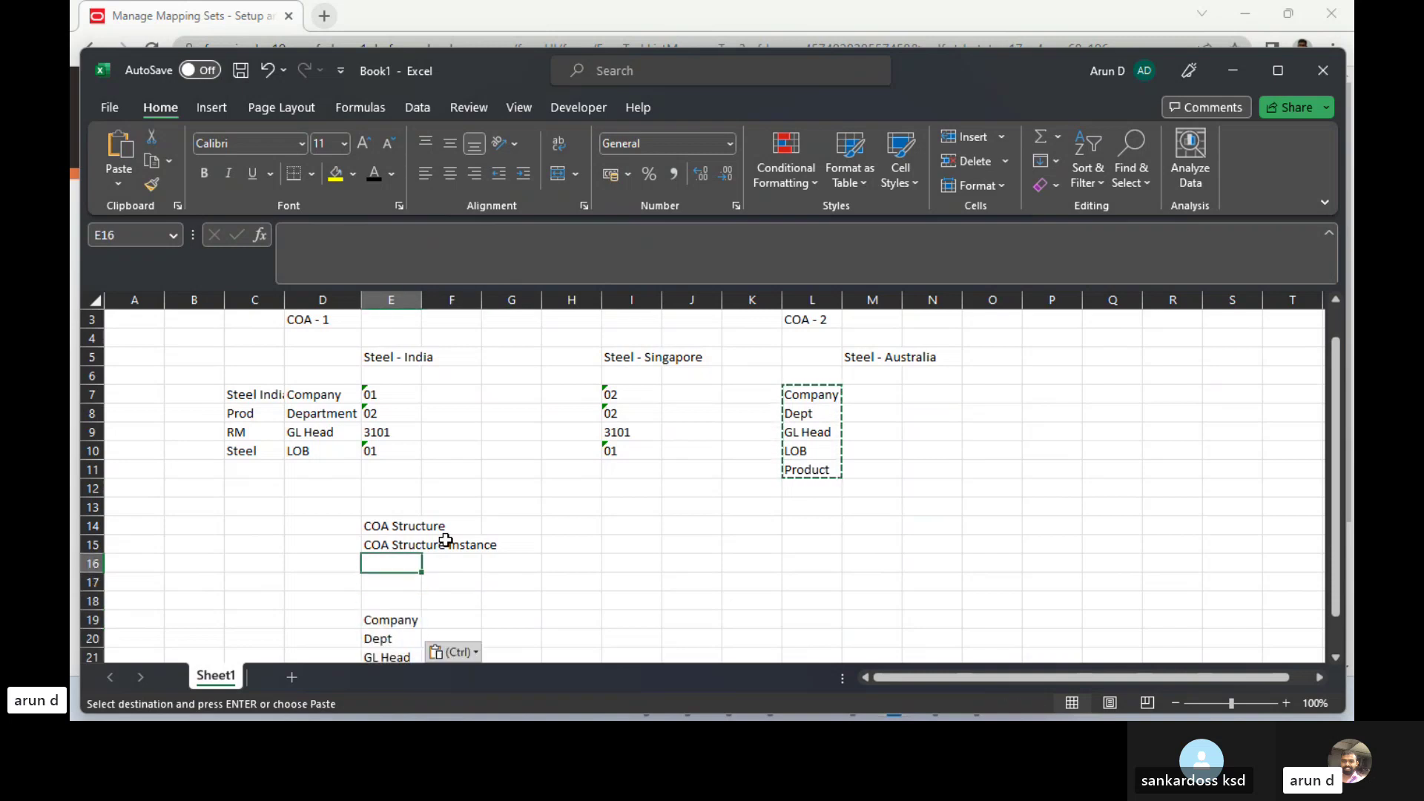
{"action": "key", "text": "ctrl+c"}
{"action": "key", "text": "Down"}
{"action": "key", "text": "Down"}
{"action": "key", "text": "Down"}
{"action": "key", "text": "Down"}
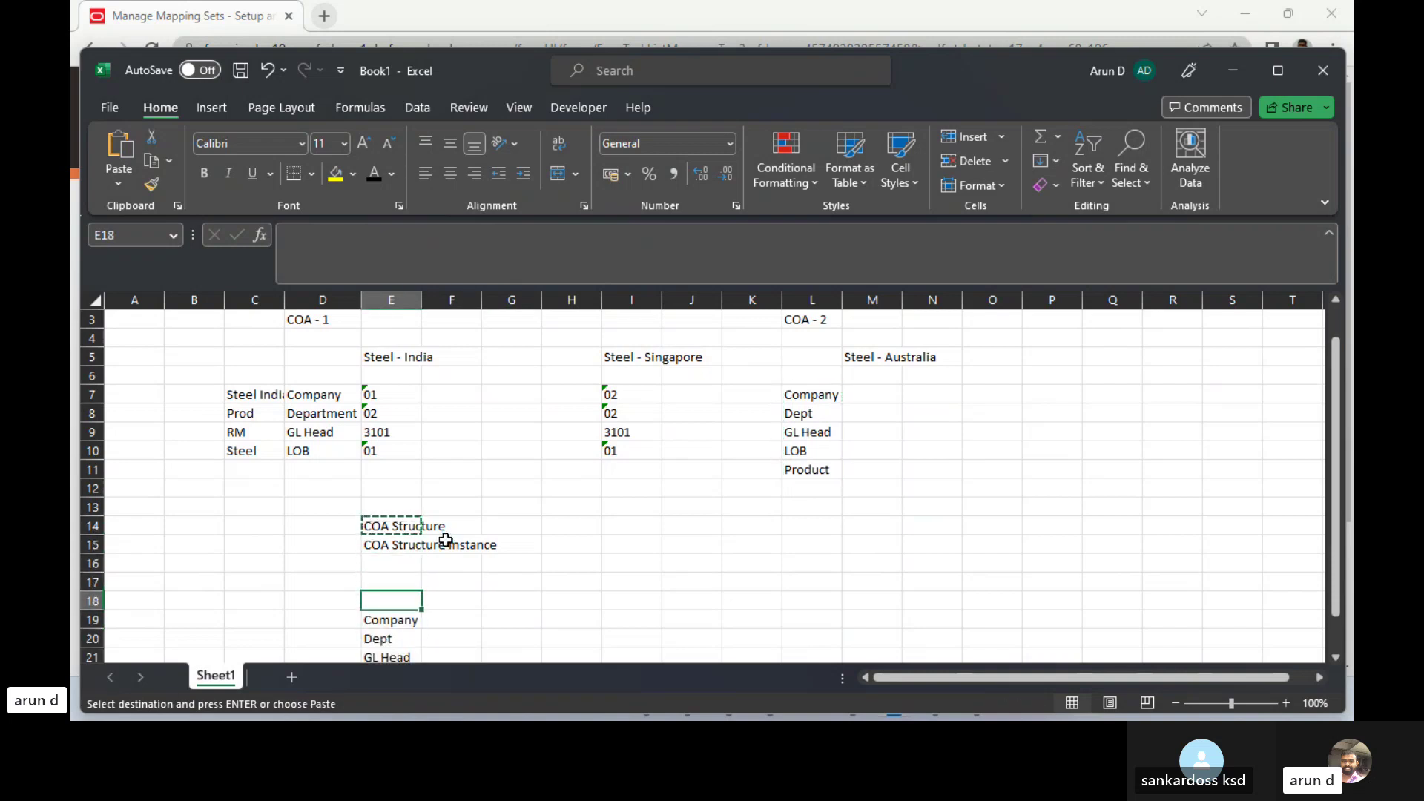
{"action": "key", "text": "ctrl+v"}
{"action": "key", "text": "Right"}
{"action": "key", "text": "Left"}
{"action": "key", "text": "ctrl+b"}
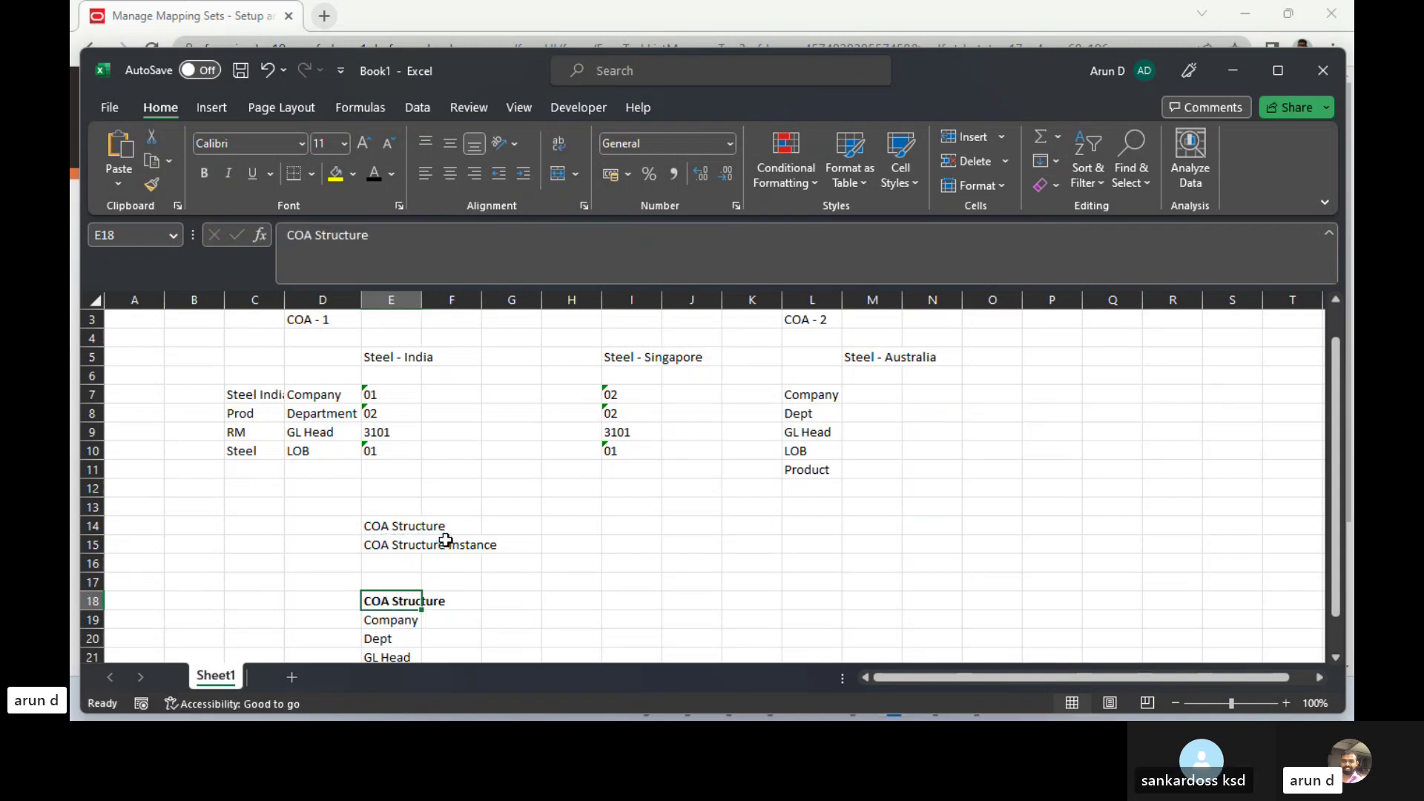
- Copy the COA Structure Instance label from E15 to H18, in the same row as the bold COA Structure heading
{"action": "key", "text": "Right"}
{"action": "key", "text": "Right"}
{"action": "key", "text": "Right"}
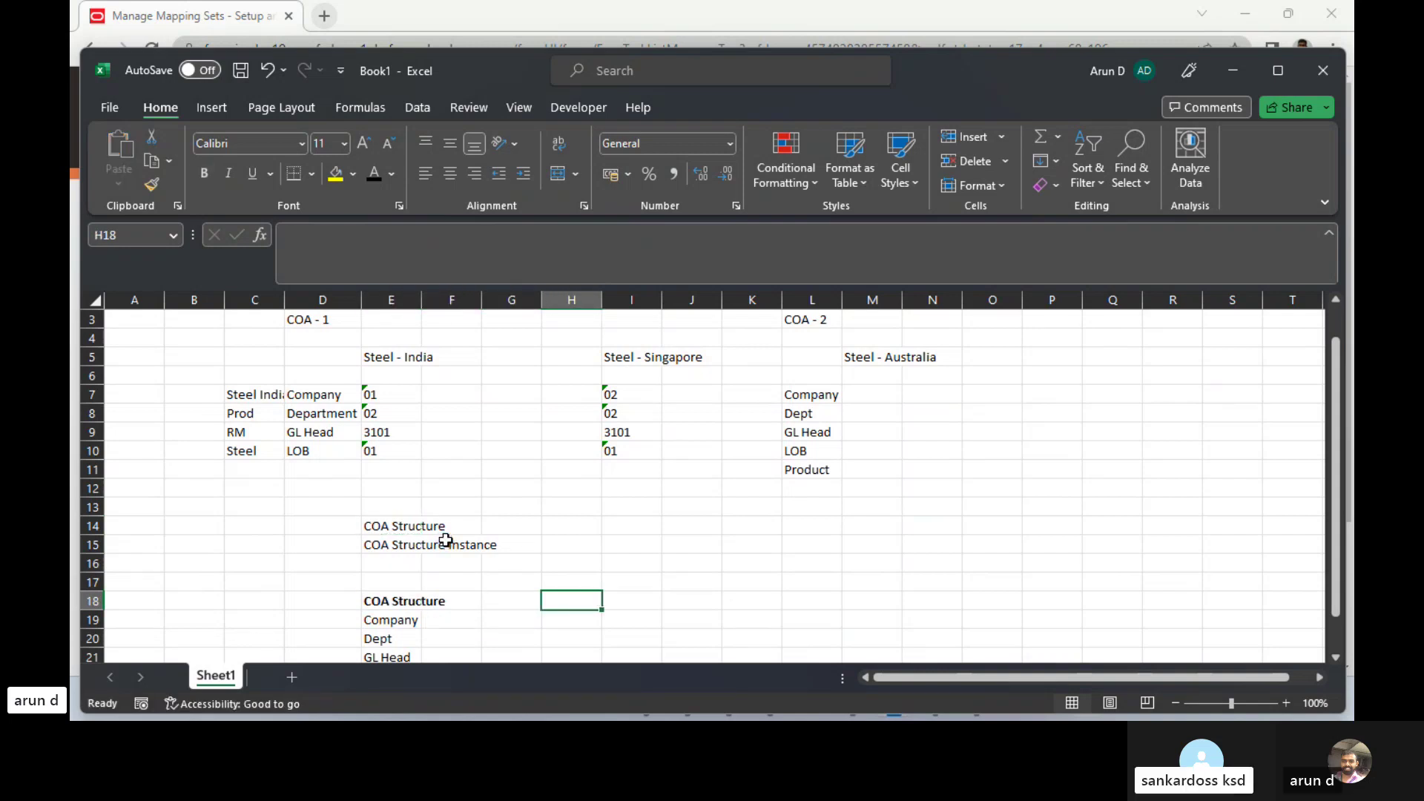
{"action": "key", "text": "Left"}
{"action": "key", "text": "Left"}
{"action": "key", "text": "Left"}
{"action": "key", "text": "Up"}
{"action": "key", "text": "Up"}
{"action": "key", "text": "Up"}
{"action": "key", "text": "ctrl+c"}
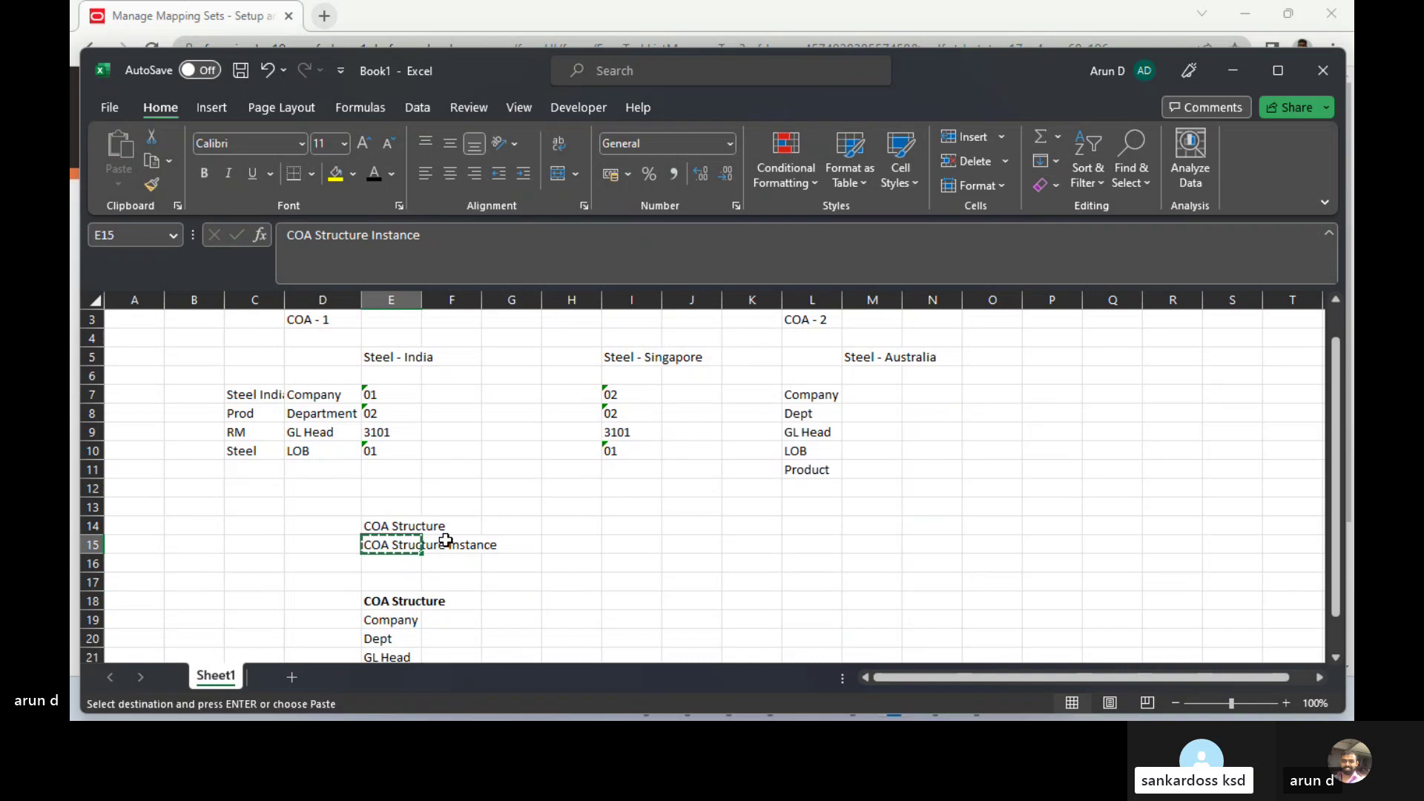
{"action": "key", "text": "Right"}
{"action": "key", "text": "Right"}
{"action": "key", "text": "Right"}
{"action": "key", "text": "Down"}
{"action": "key", "text": "Down"}
{"action": "key", "text": "Down"}
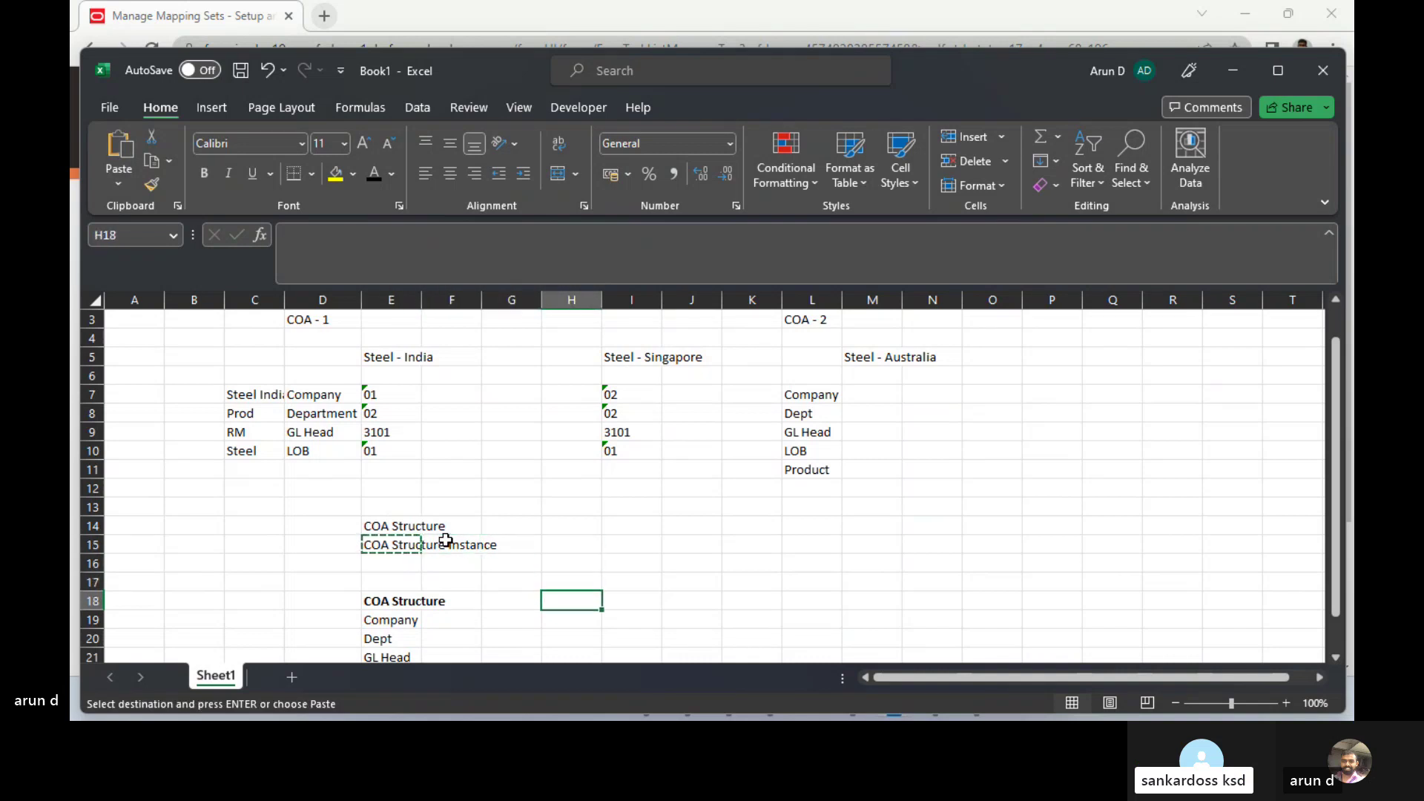
{"action": "key", "text": "ctrl+v"}
- Copy the Company, Dept, GL Head and LOB segments from E19:E22 to H19, under the COA Structure Instance label
{"action": "key", "text": "Down"}
{"action": "key", "text": "Up"}
{"action": "key", "text": "Down"}
{"action": "key", "text": "Left"}
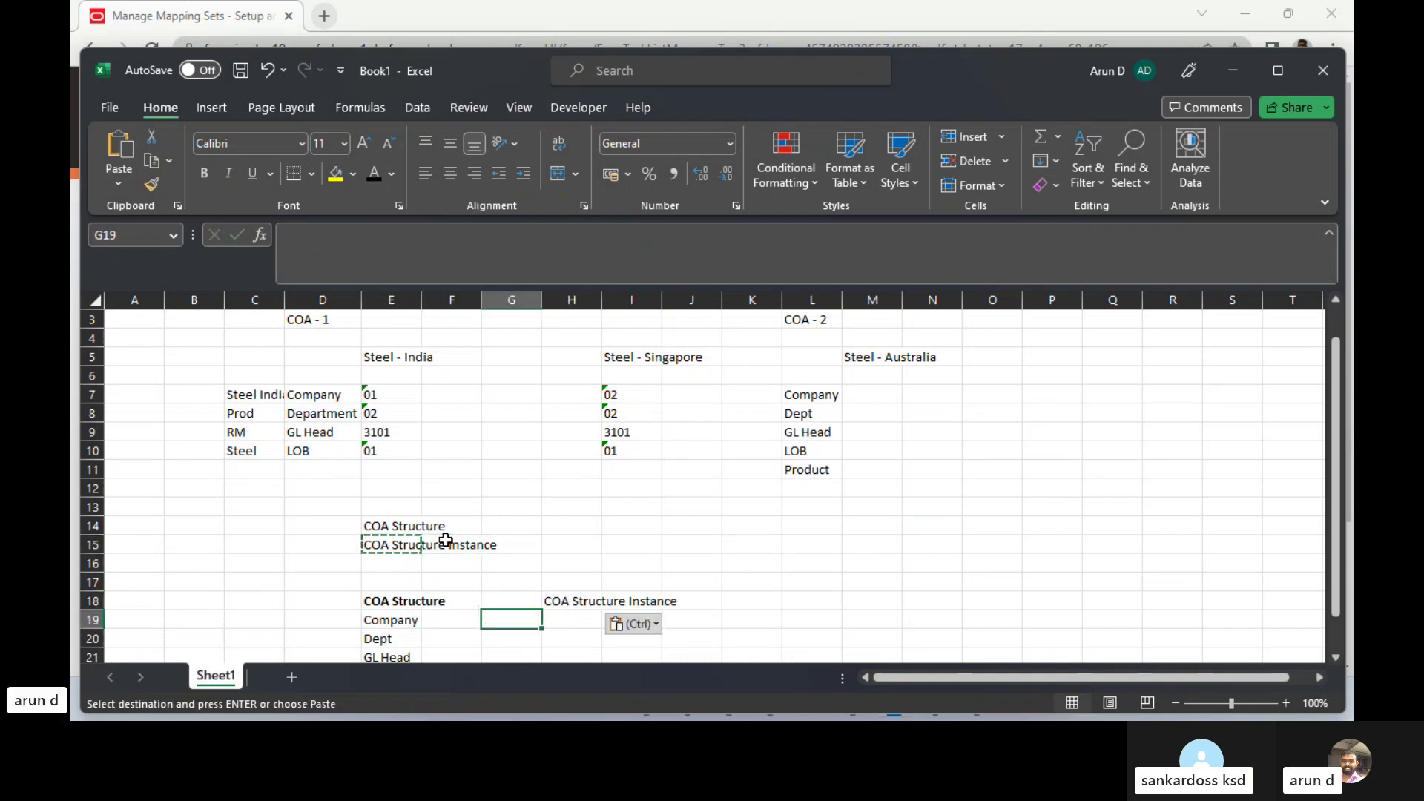
{"action": "key", "text": "Left"}
{"action": "key", "text": "Left"}
{"action": "key", "text": "shift+Down"}
{"action": "key", "text": "shift+Down"}
{"action": "key", "text": "shift+Down"}
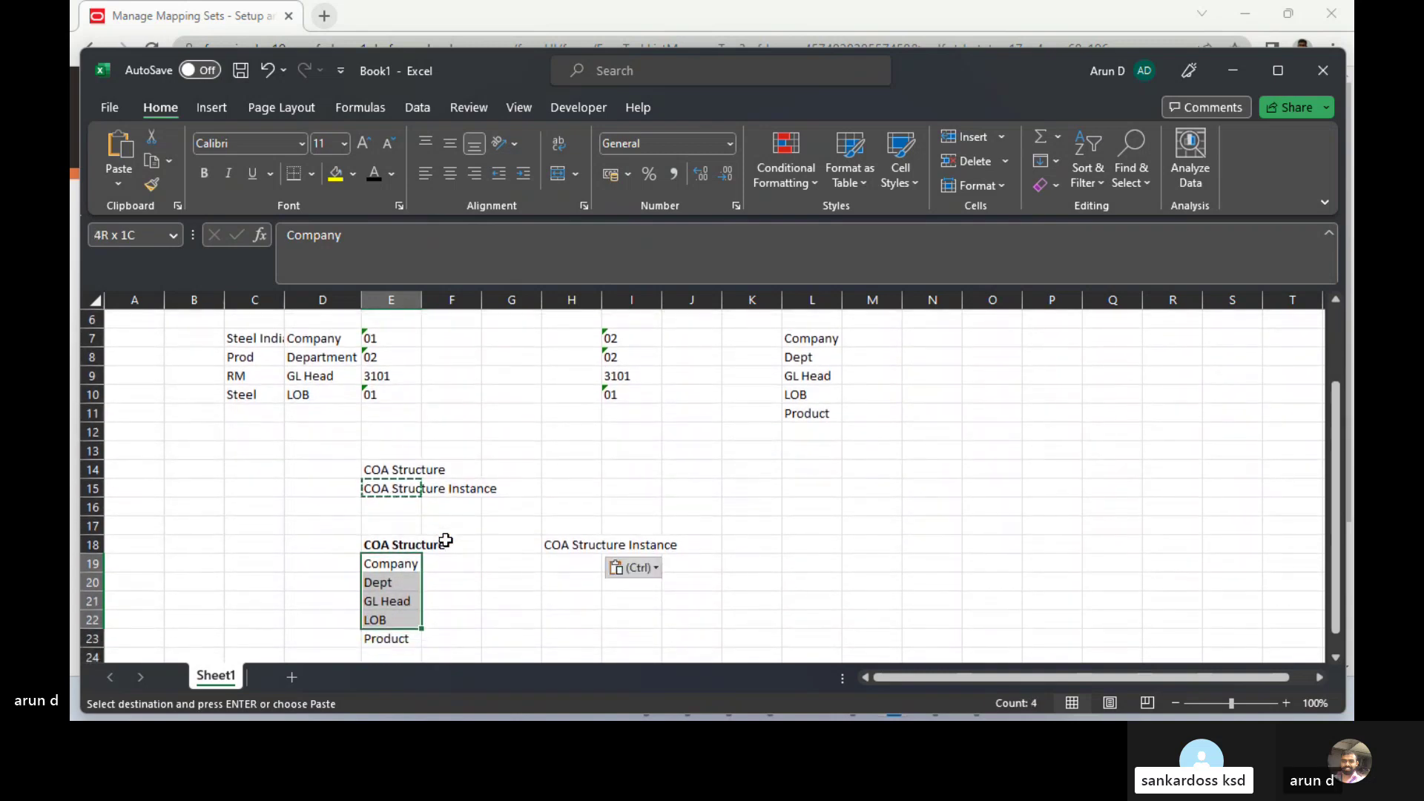
{"action": "key", "text": "ctrl+c"}
{"action": "key", "text": "Right"}
{"action": "key", "text": "Right"}
{"action": "key", "text": "Right"}
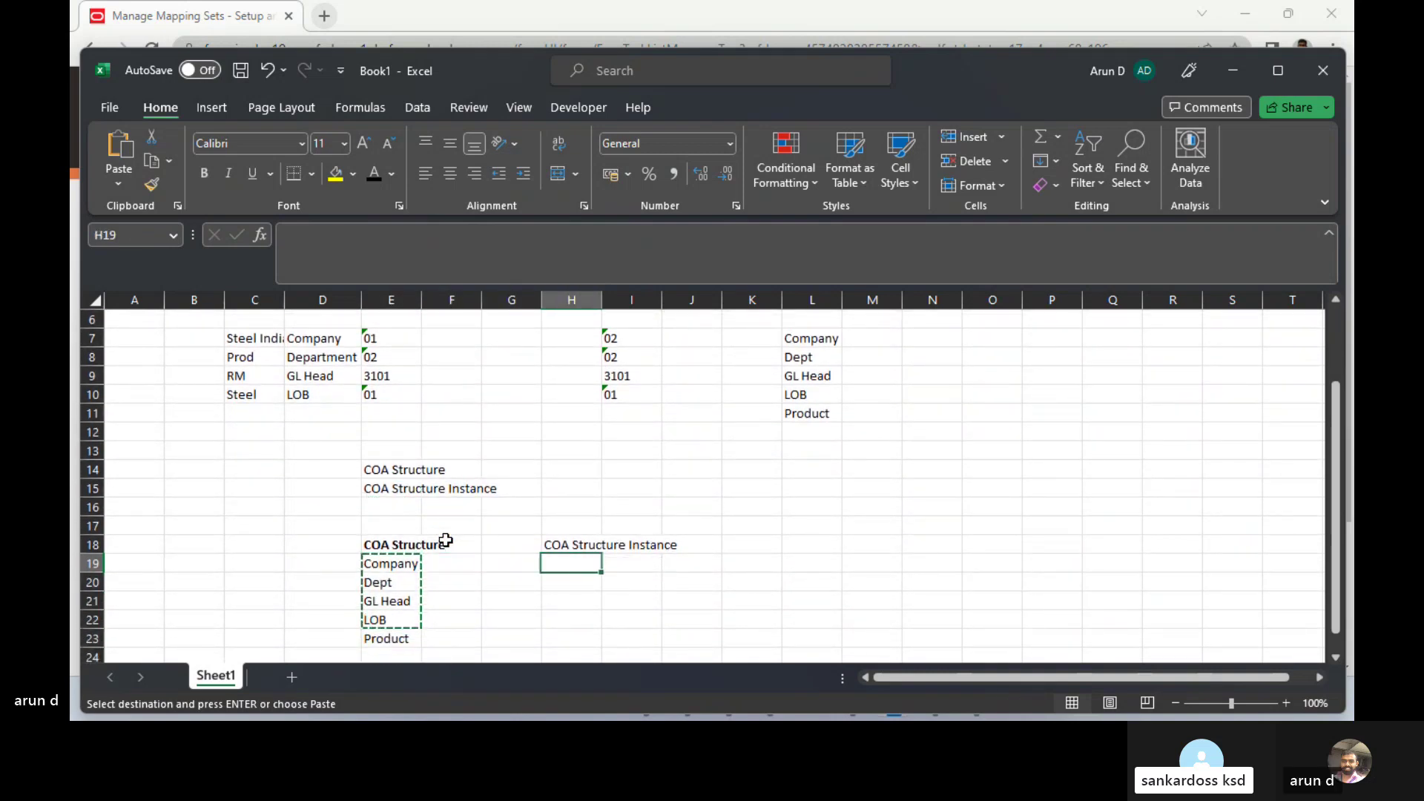
{"action": "key", "text": "ctrl+v"}
- Make the COA Structure Instance heading in H18 bold and copy it to K18 for a second instance
{"action": "key", "text": "Right"}
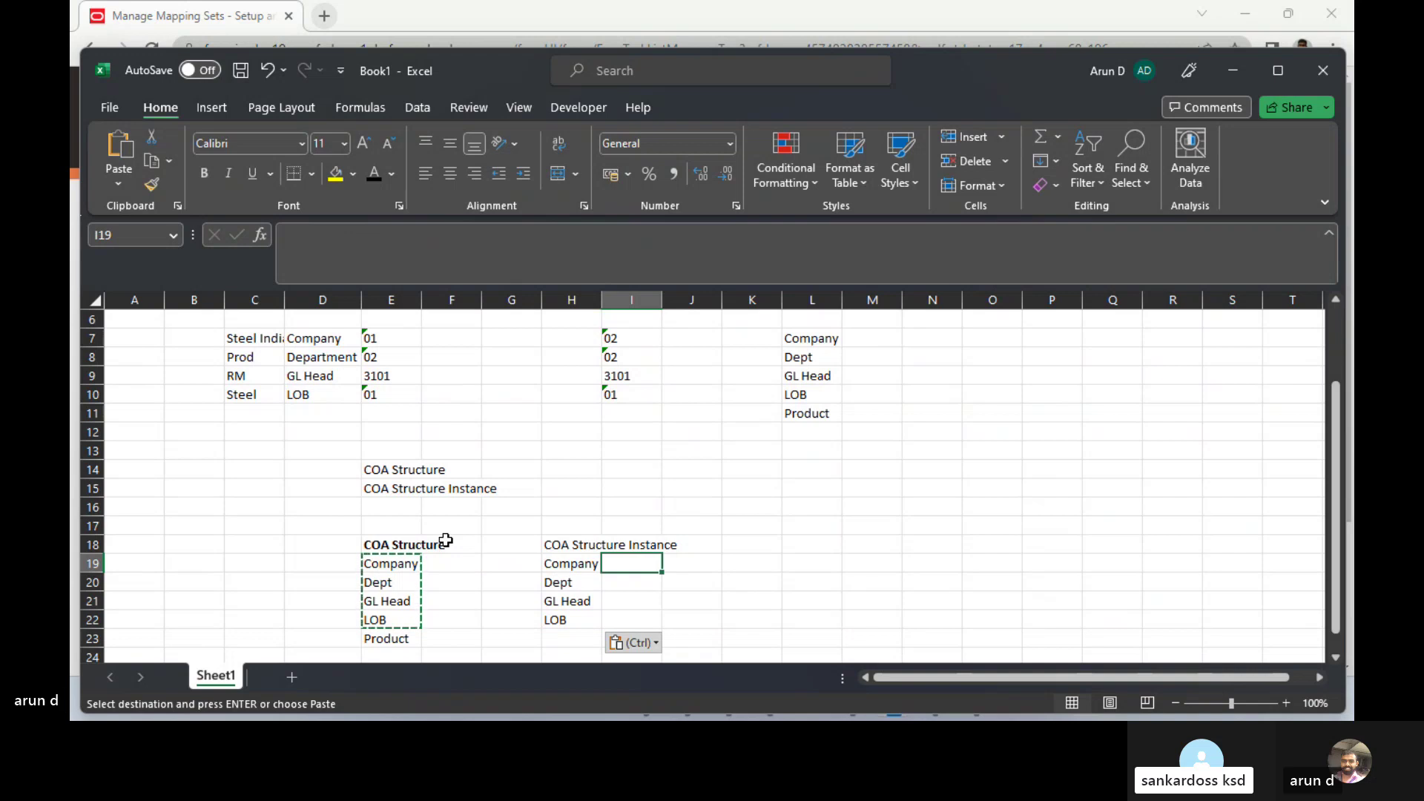
{"action": "key", "text": "Left"}
{"action": "key", "text": "Up"}
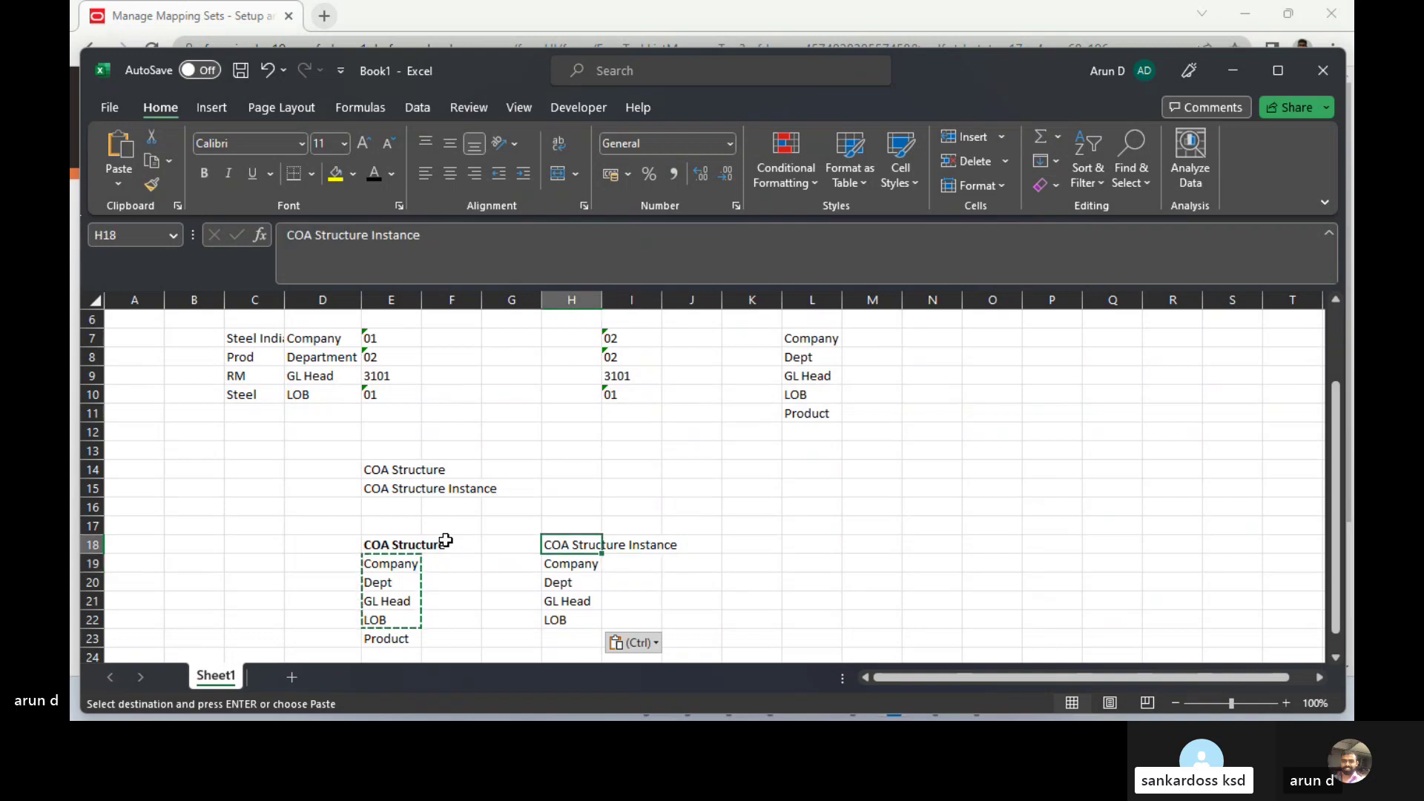
{"action": "key", "text": "ctrl+b"}
{"action": "key", "text": "ctrl+c"}
{"action": "key", "text": "Right"}
{"action": "key", "text": "Right"}
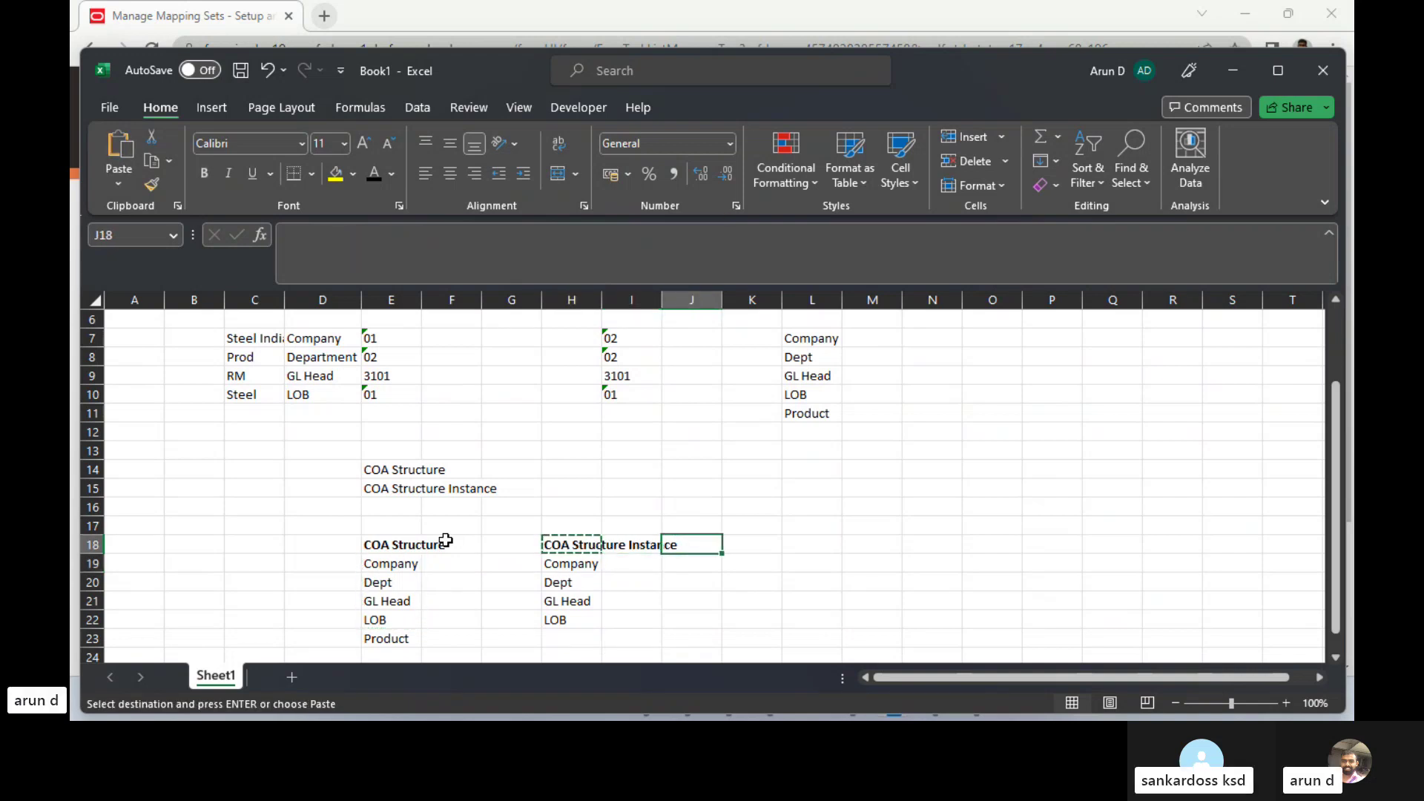
{"action": "key", "text": "Right"}
{"action": "key", "text": "ctrl+v"}
- Copy all five segments, Company through Product, from E19:E23 to K19 under the second COA Structure Instance heading
{"action": "key", "text": "Left"}
{"action": "key", "text": "Left"}
{"action": "key", "text": "Left"}
{"action": "key", "text": "Left"}
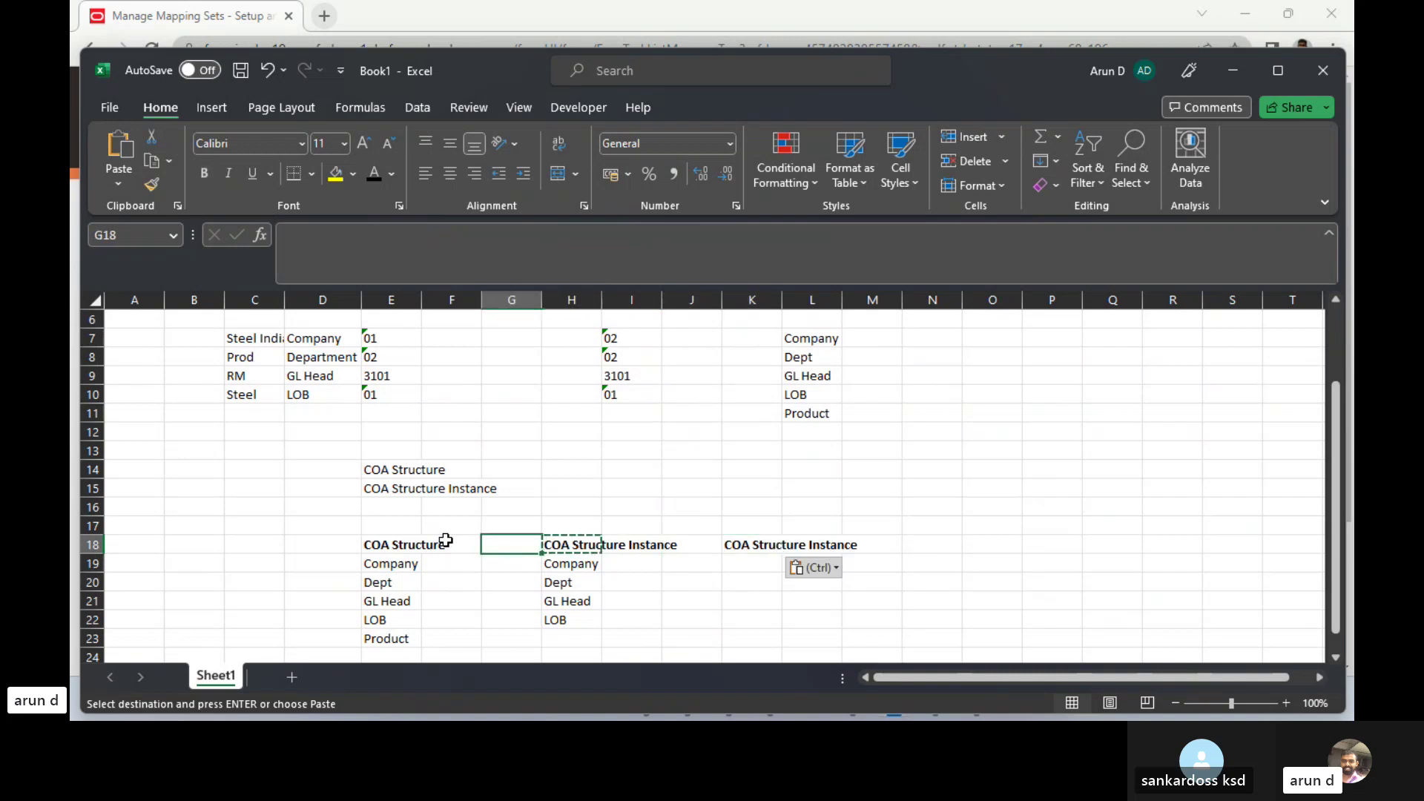
{"action": "key", "text": "Left"}
{"action": "key", "text": "Down"}
{"action": "key", "text": "Left"}
{"action": "key", "text": "shift+Down"}
{"action": "key", "text": "shift+Down"}
{"action": "key", "text": "shift+Down"}
{"action": "key", "text": "shift+Down"}
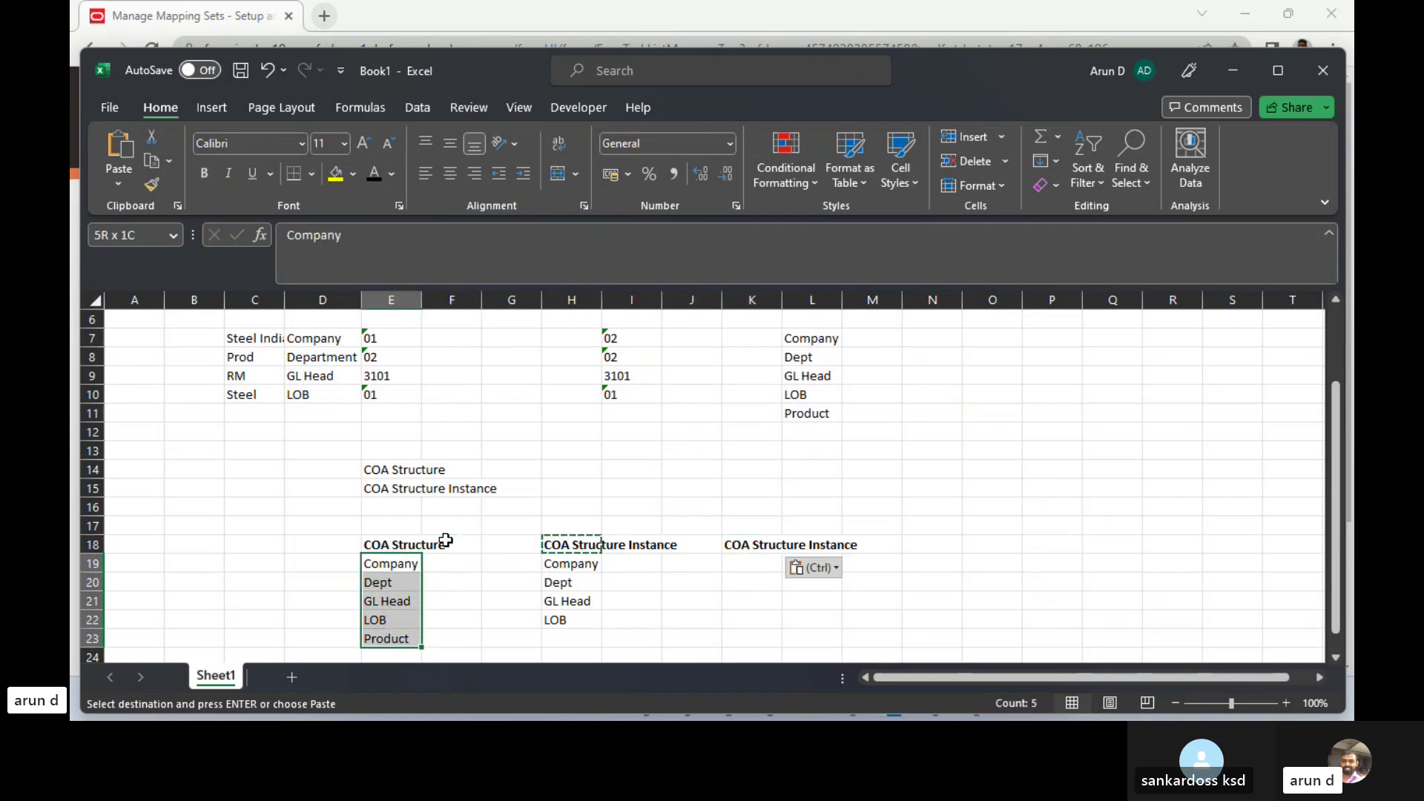
{"action": "key", "text": "ctrl+c"}
{"action": "key", "text": "Right"}
{"action": "key", "text": "Right"}
{"action": "key", "text": "Right"}
{"action": "key", "text": "Right"}
{"action": "key", "text": "Right"}
{"action": "key", "text": "Right"}
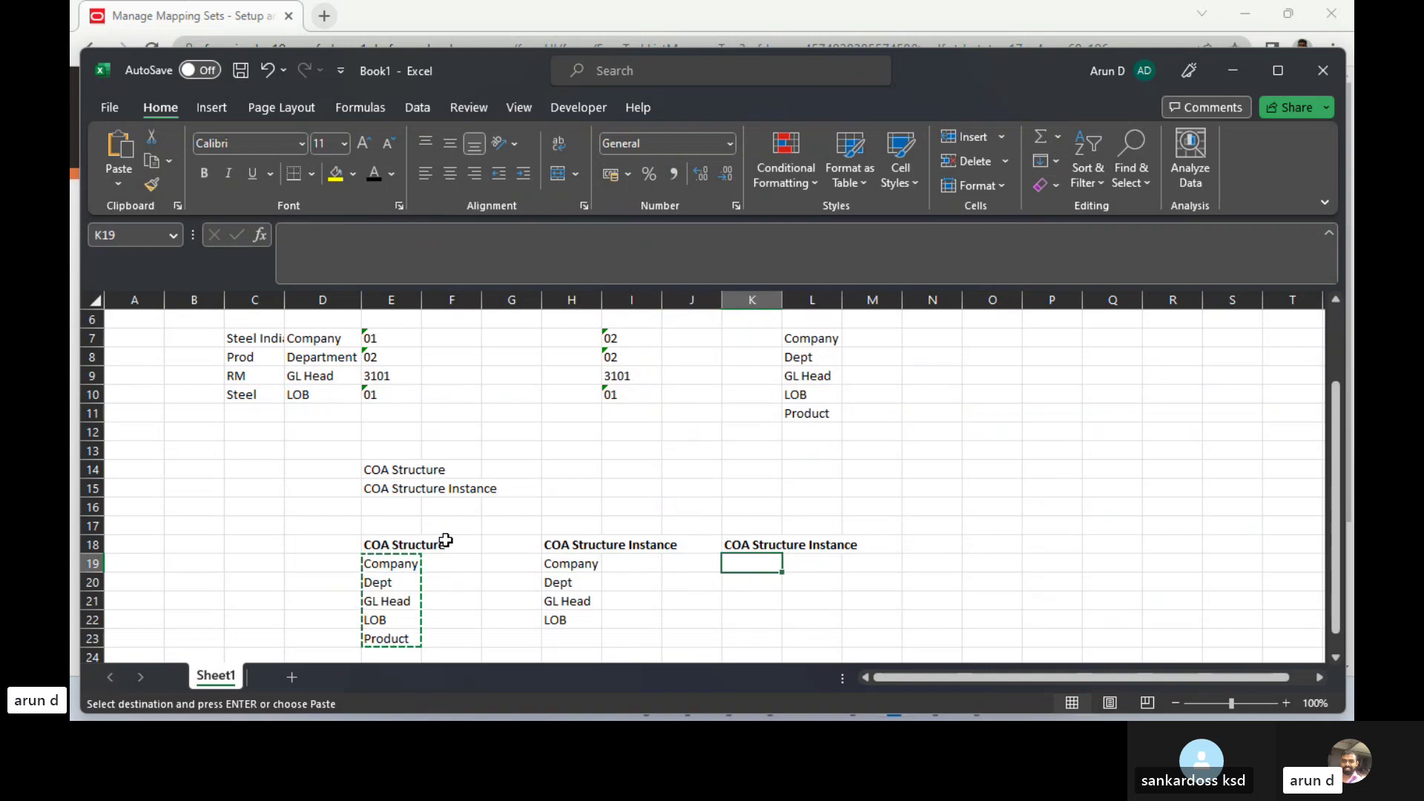
{"action": "key", "text": "ctrl+v"}
- Enter "India & Sing" in H17, above the first COA Structure Instance heading
{"action": "key", "text": "Left"}
{"action": "key", "text": "Left"}
{"action": "key", "text": "Up"}
{"action": "key", "text": "Up"}
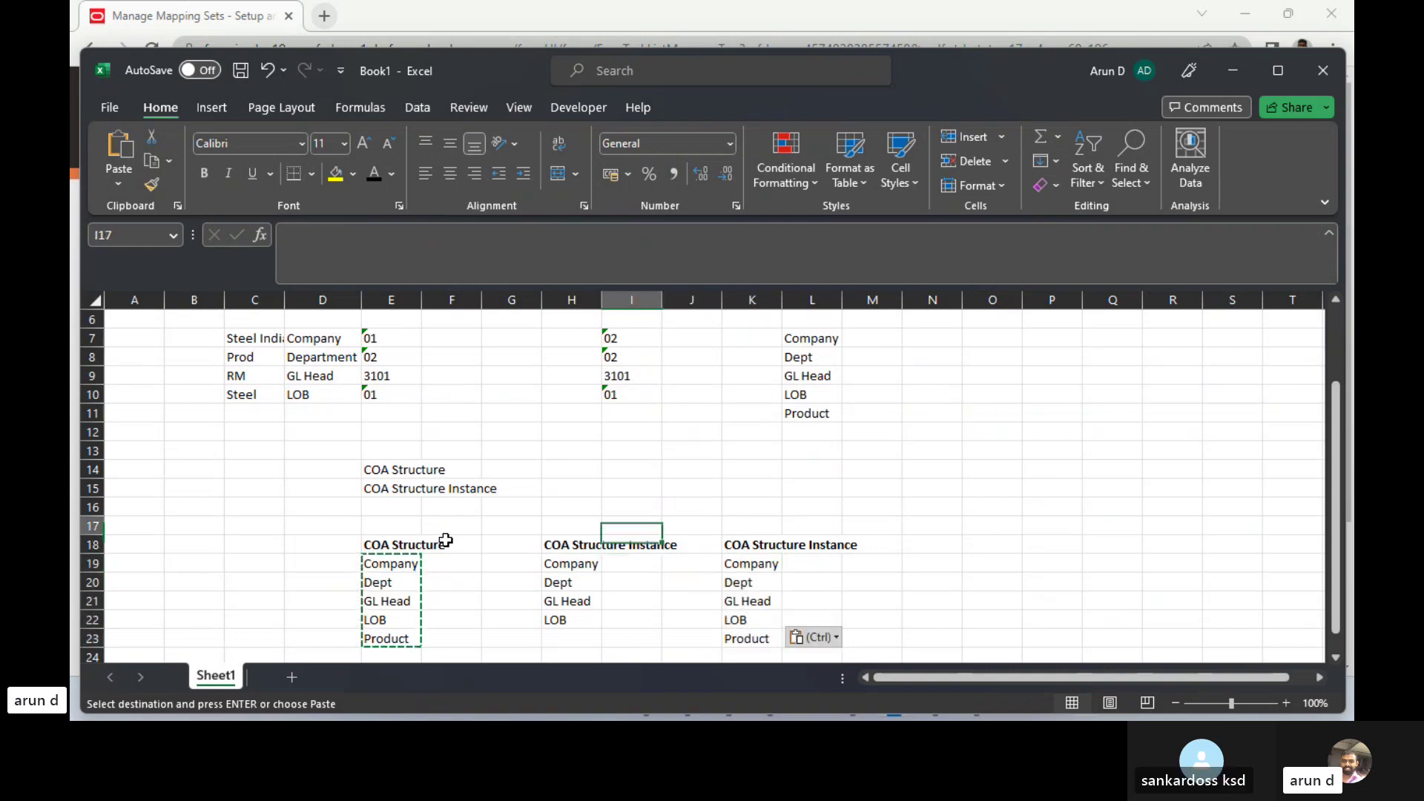
{"action": "key", "text": "Left"}
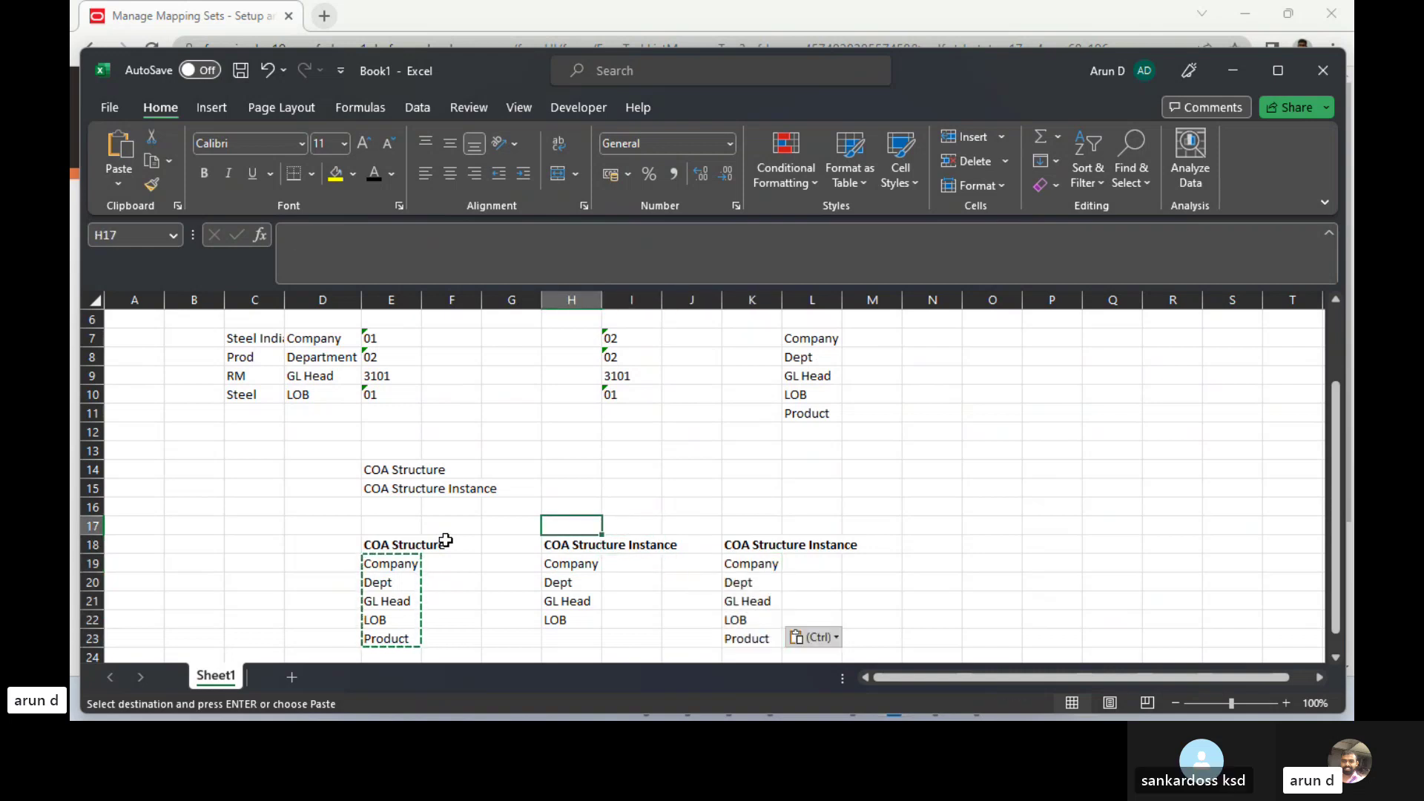
{"action": "key", "text": "Escape"}
{"action": "type", "text": "India"}
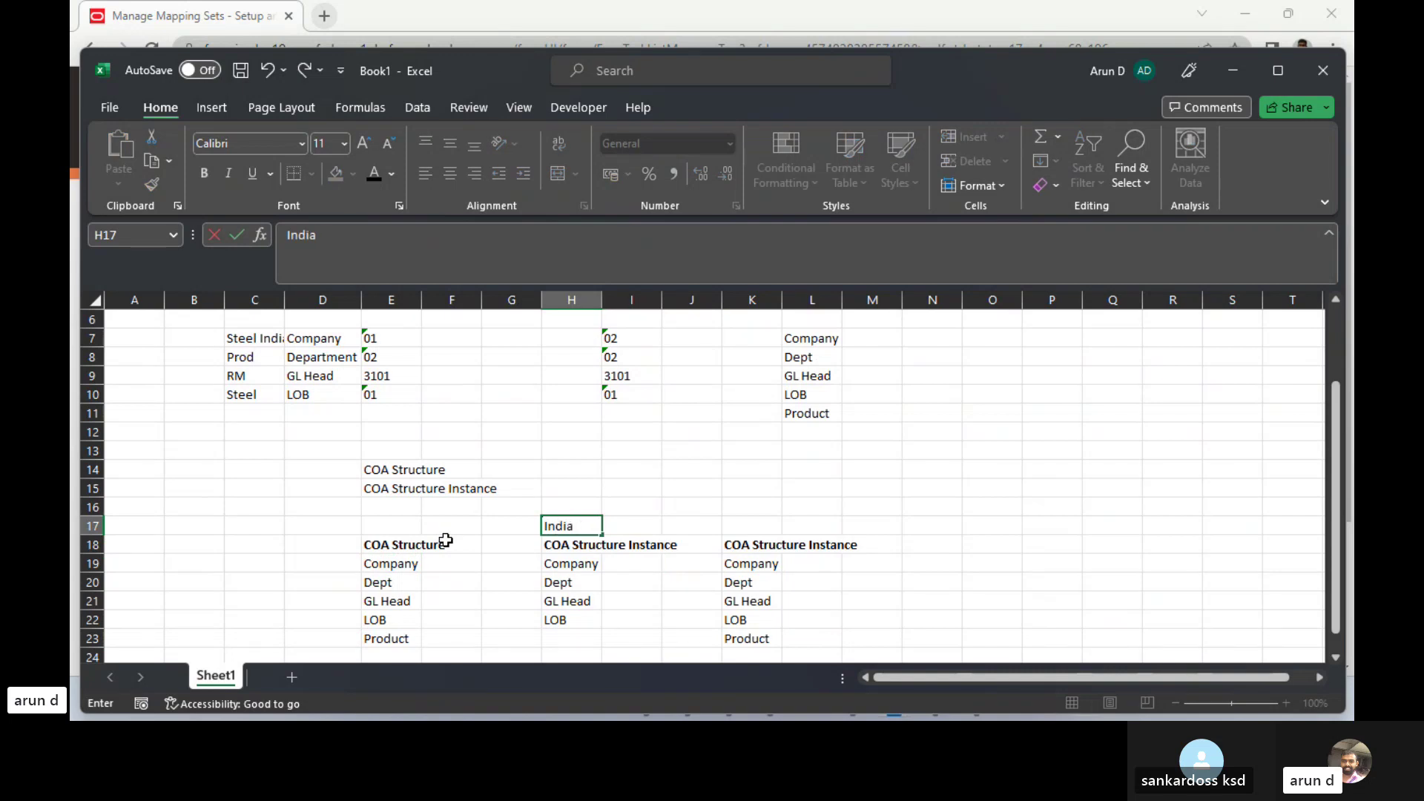
{"action": "type", "text": " & Sing"}
- Label the second COA Structure Instance as "Aus" in K17
{"action": "key", "text": "Right"}
{"action": "key", "text": "Right"}
{"action": "key", "text": "Right"}
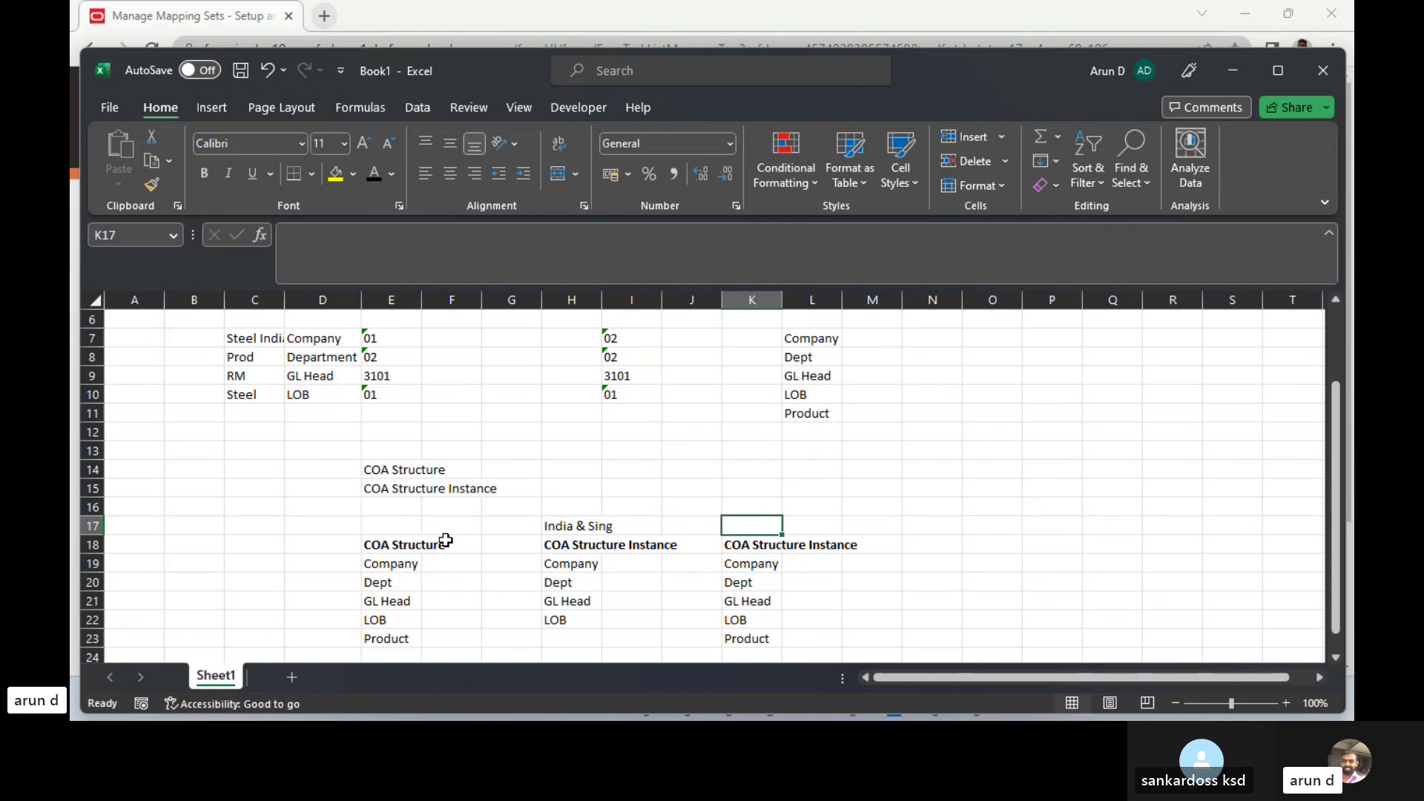
{"action": "type", "text": "Auds"}
{"action": "key", "text": "Right"}
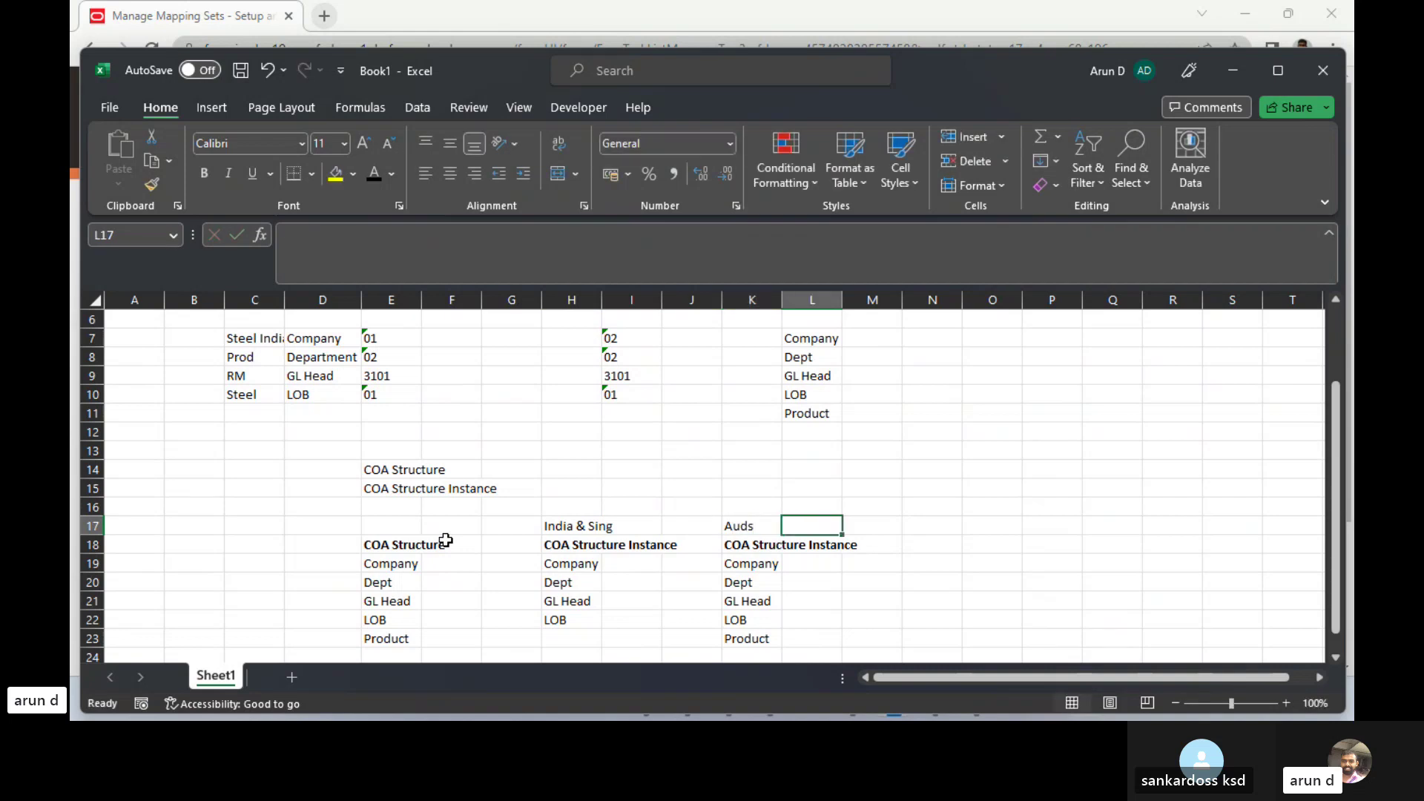
{"action": "key", "text": "Left"}
{"action": "key", "text": "F2"}
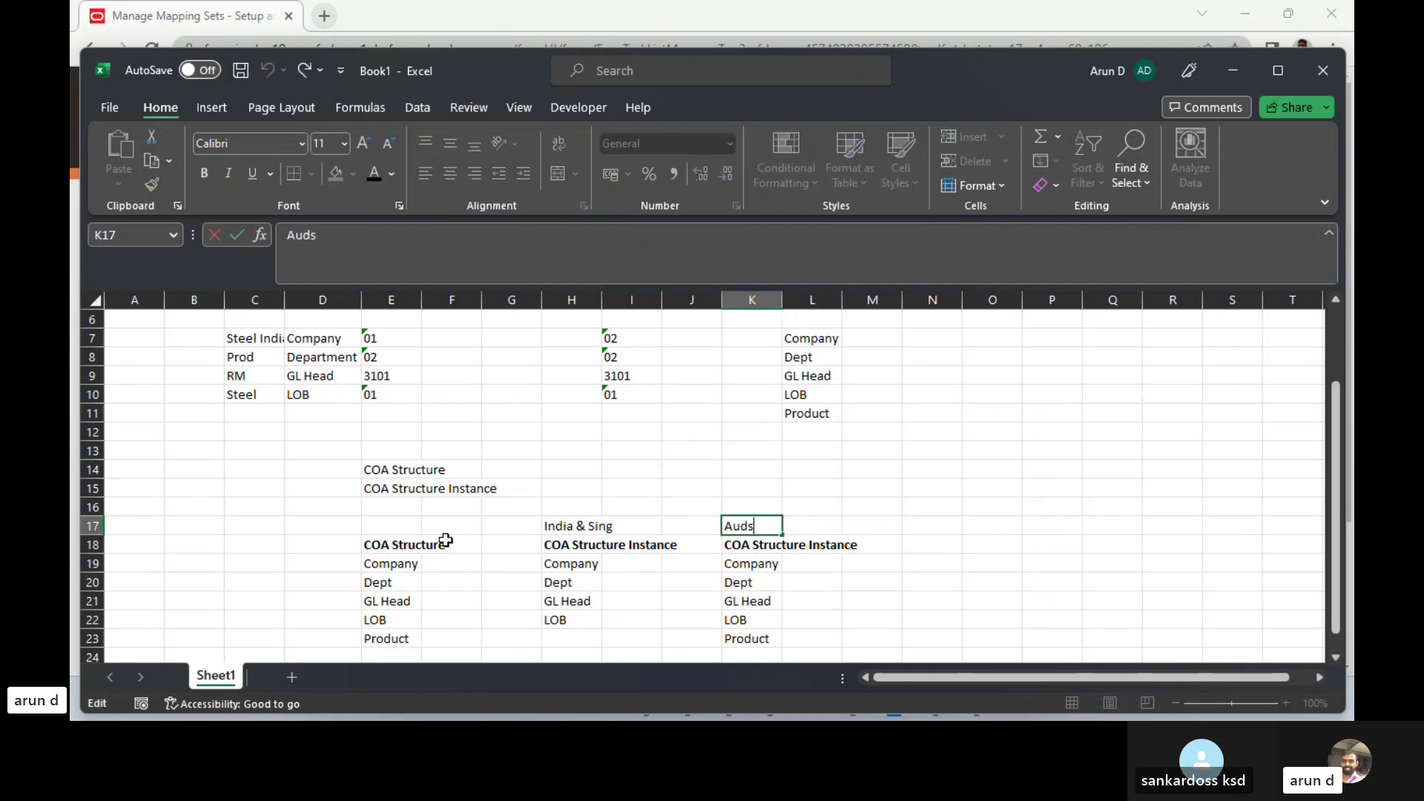
{"action": "key", "text": "Left"}
{"action": "key", "text": "BackSpace"}
{"action": "key", "text": "Tab"}
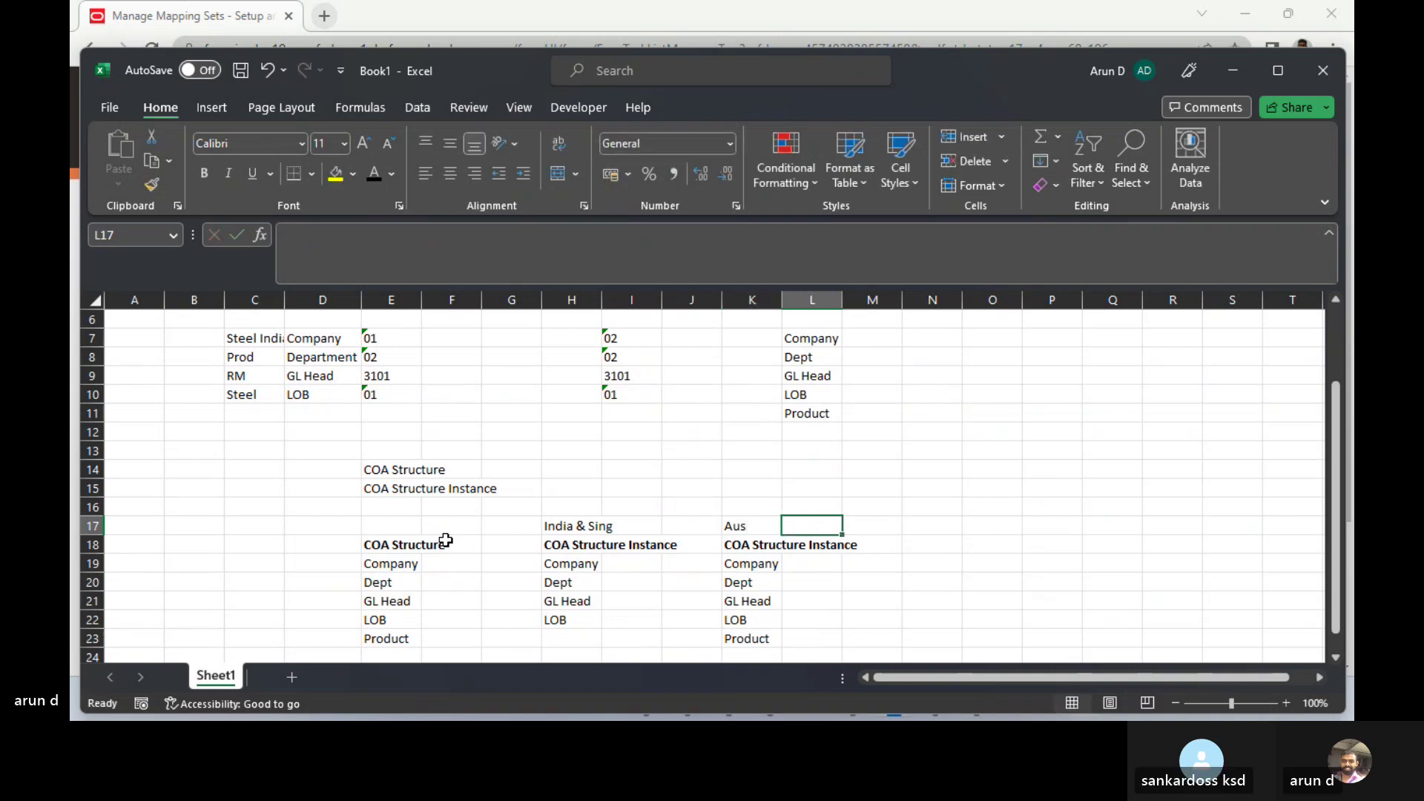
- Compare the COA Structure segment list with the segments of the India & Sing and Aus structure instances
{"action": "key", "text": "Left"}
{"action": "key", "text": "Left"}
{"action": "key", "text": "Left"}
{"action": "key", "text": "Left"}
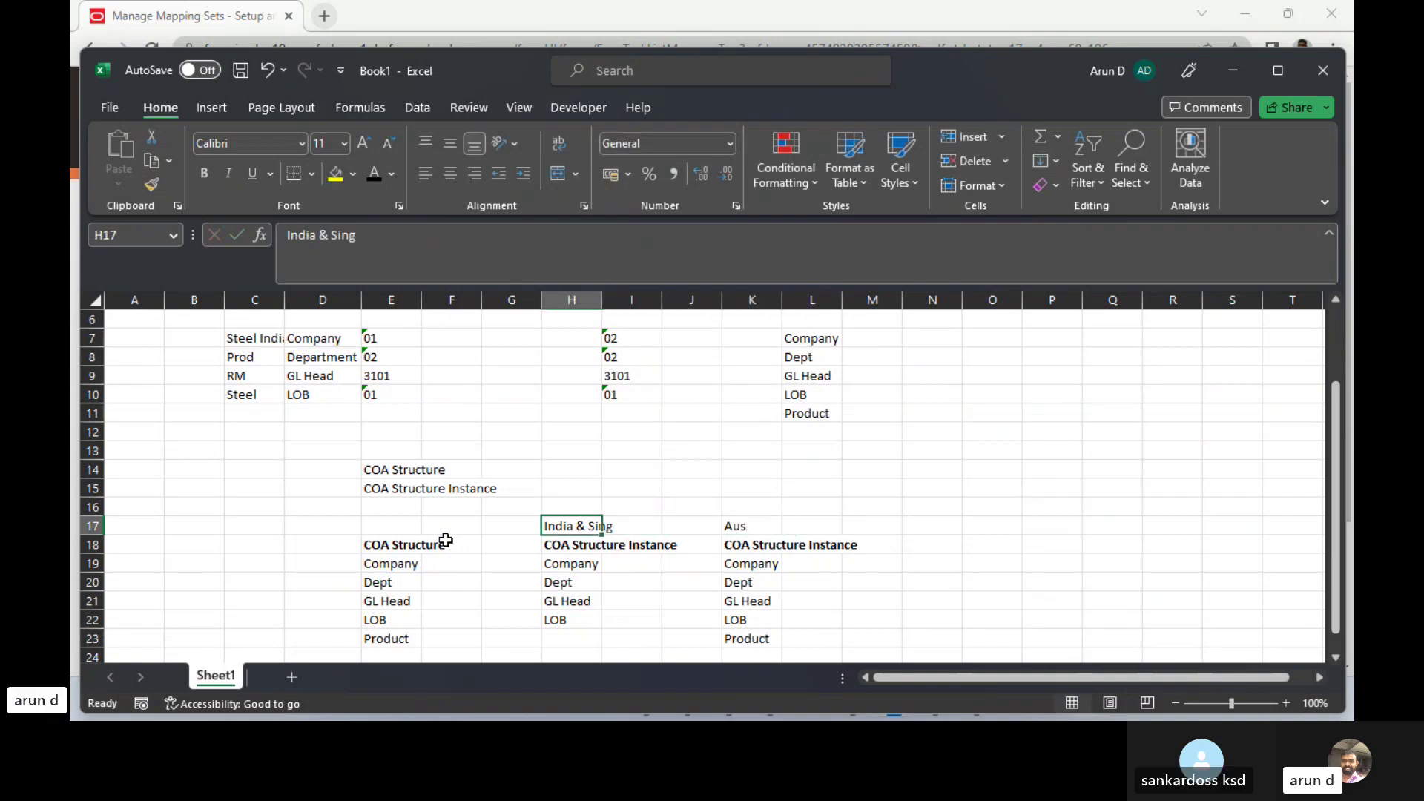
{"action": "key", "text": "Down"}
{"action": "key", "text": "Left"}
{"action": "key", "text": "Left"}
{"action": "key", "text": "Left"}
{"action": "key", "text": "Down"}
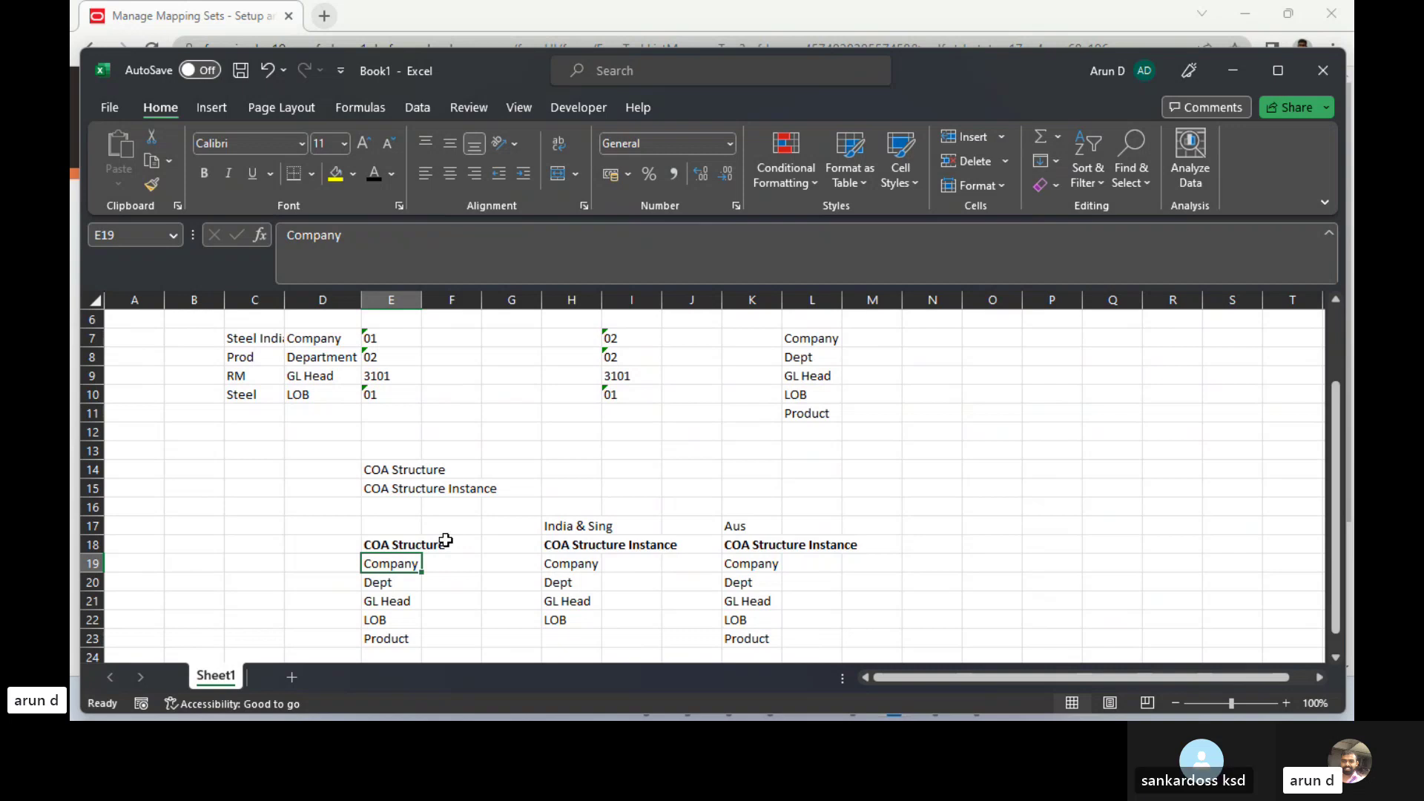
{"action": "key", "text": "Right"}
{"action": "key", "text": "Right"}
{"action": "key", "text": "Right"}
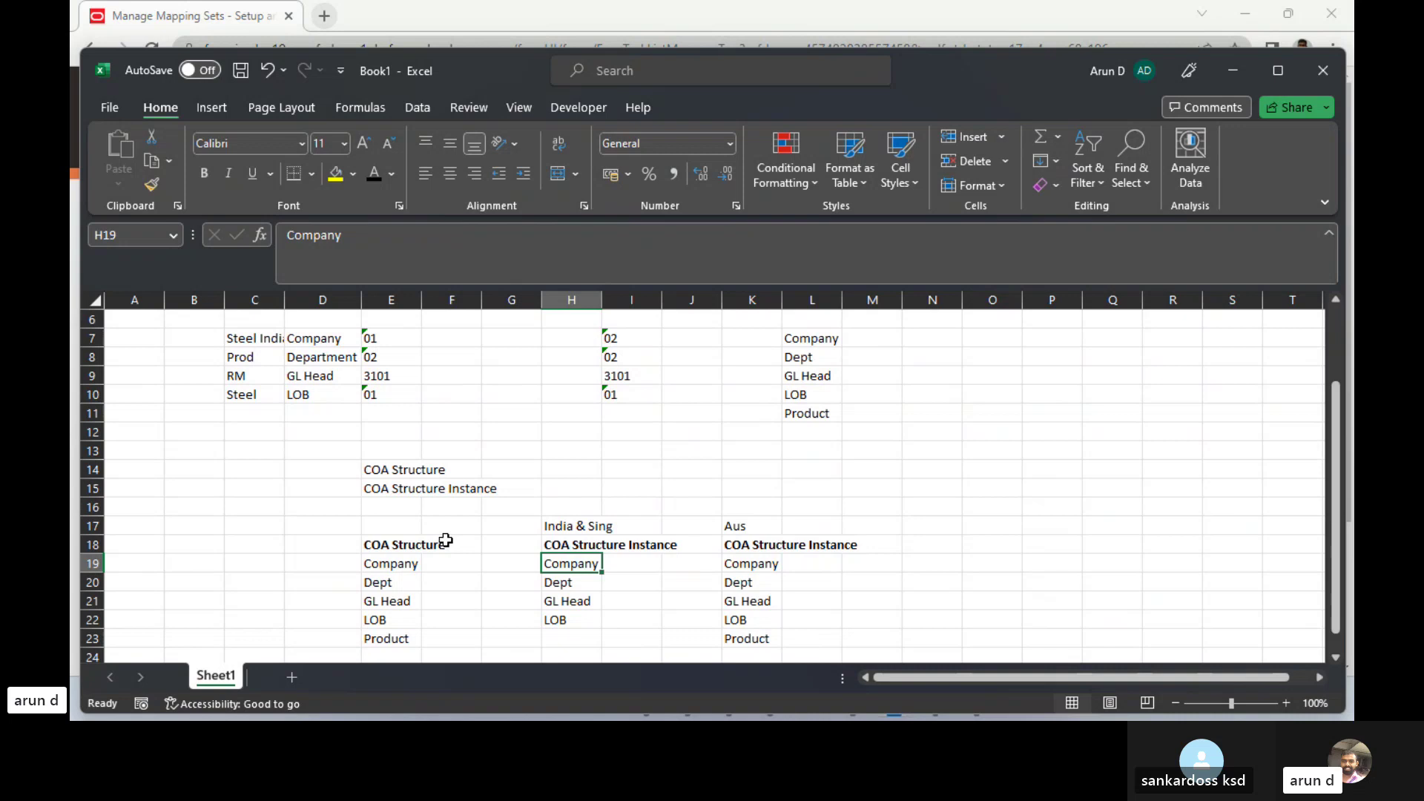
{"action": "key", "text": "shift+Down"}
{"action": "key", "text": "shift+Down"}
{"action": "key", "text": "shift+Down"}
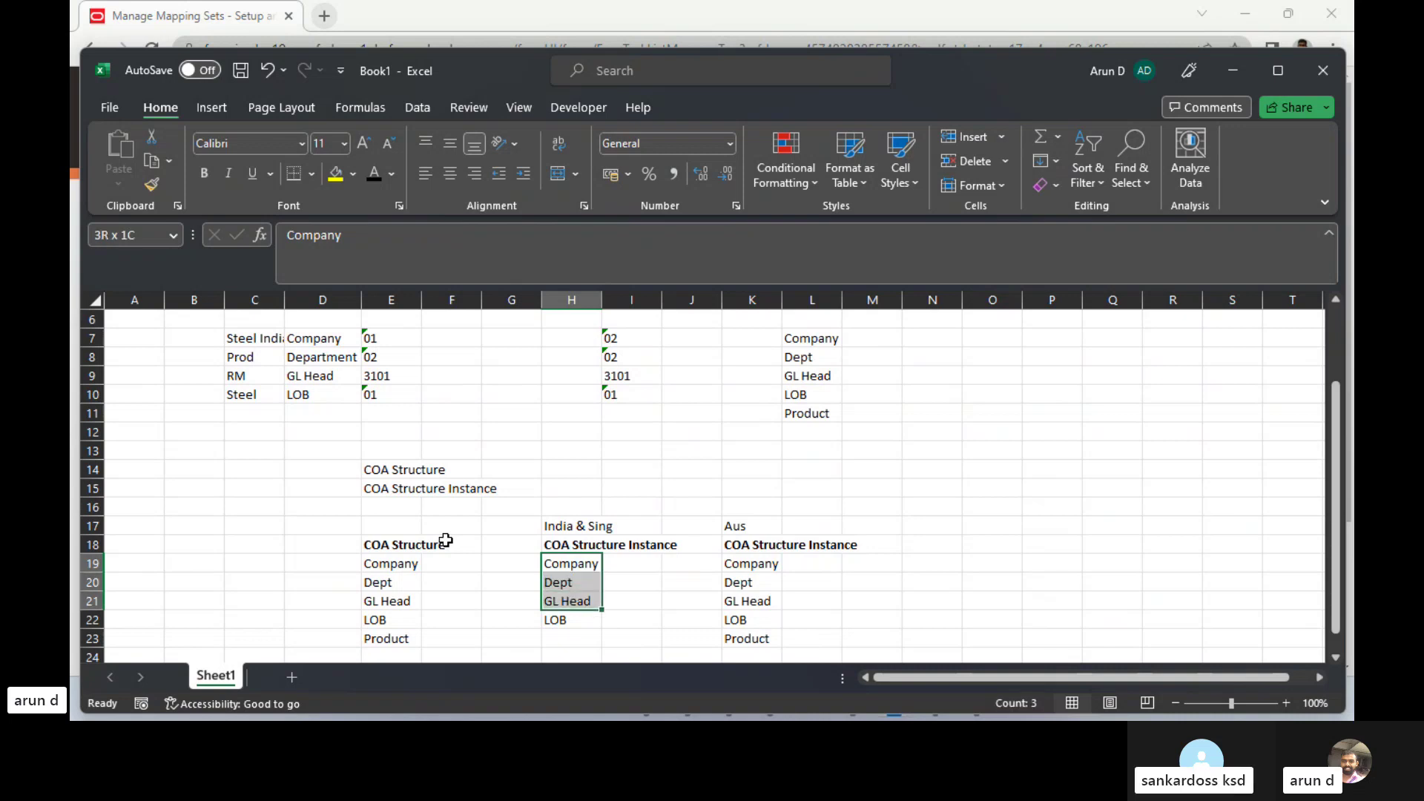
{"action": "key", "text": "Right"}
{"action": "key", "text": "Right"}
{"action": "key", "text": "Right"}
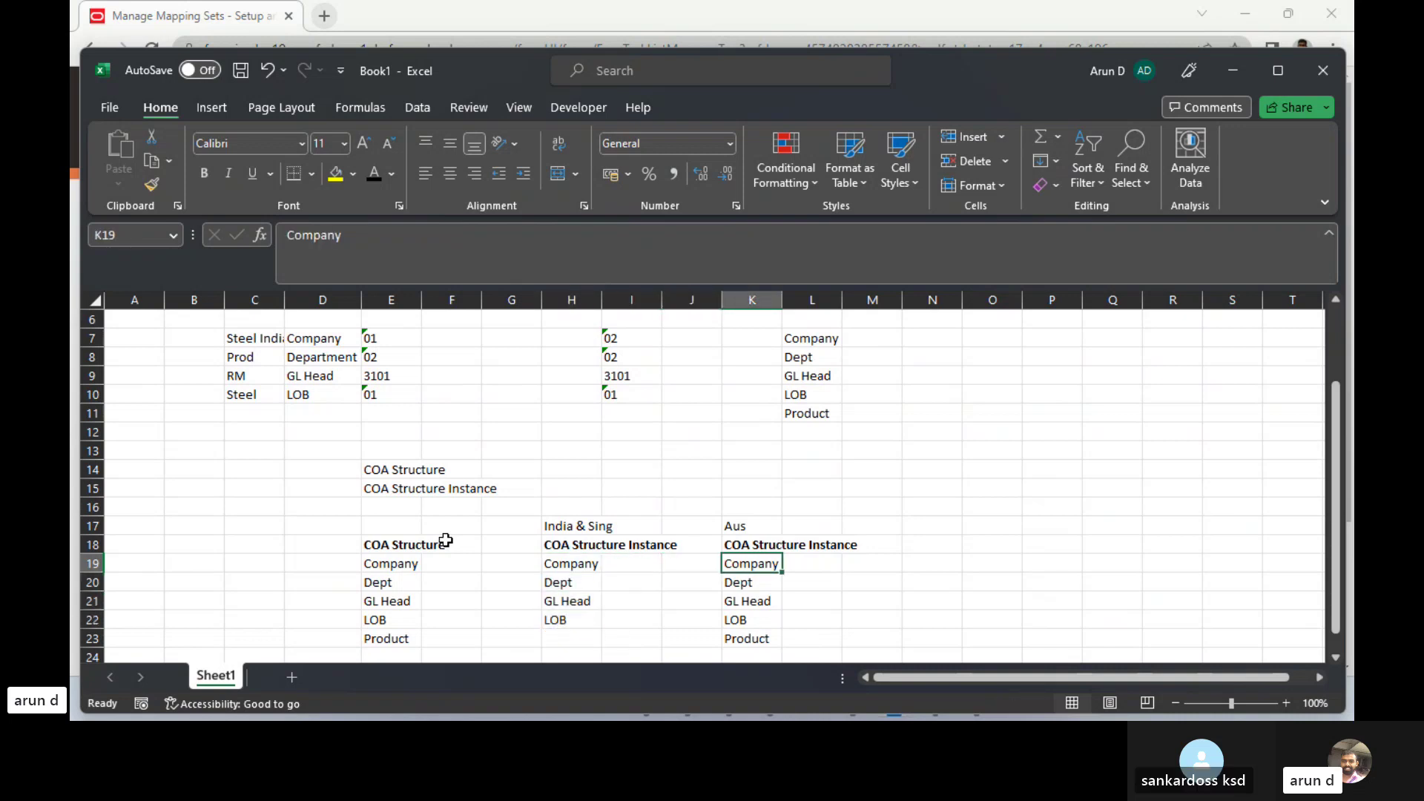
{"action": "key", "text": "shift+Down"}
{"action": "key", "text": "shift+Down"}
{"action": "key", "text": "shift+Down"}
{"action": "key", "text": "shift+Down"}
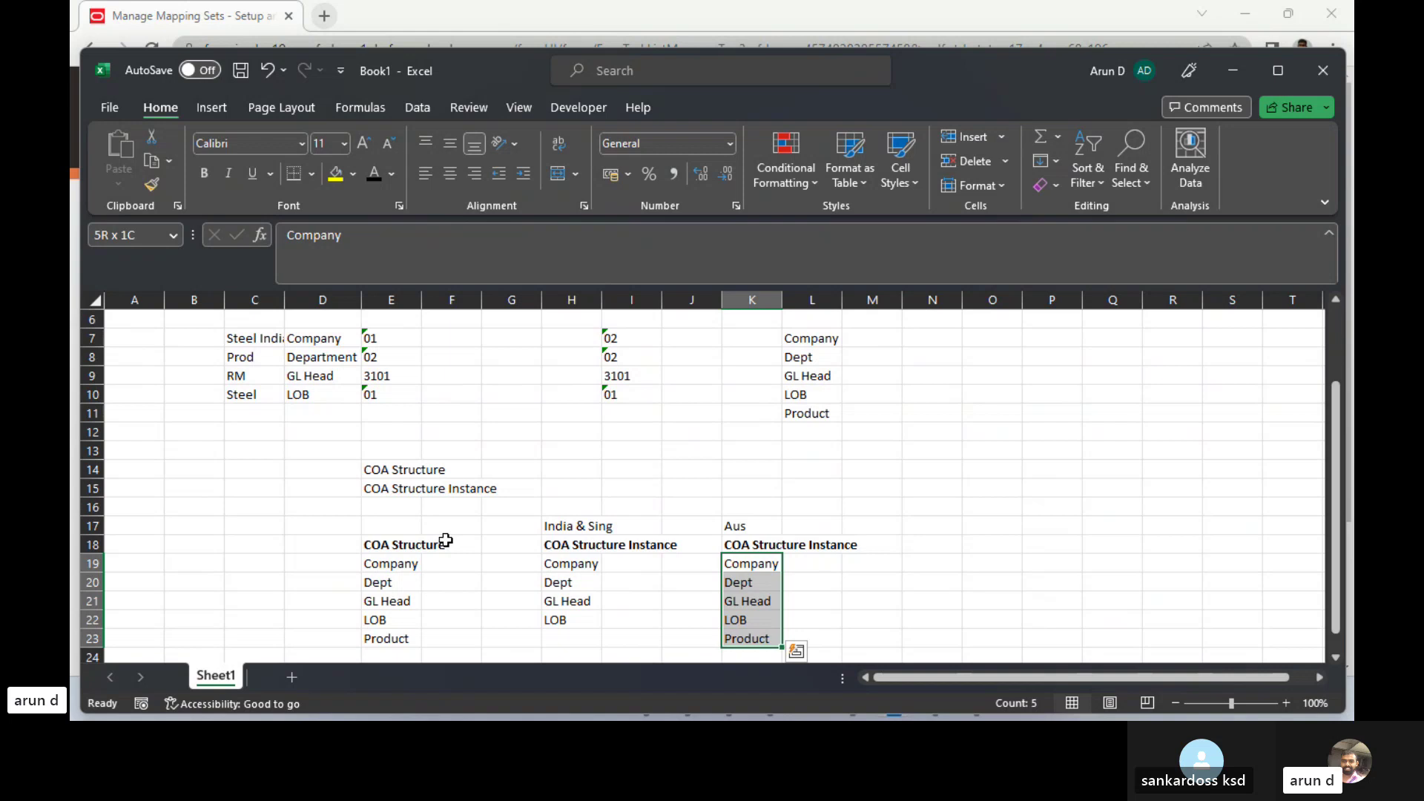
- Review the COA - 1 and COA - 2 segment layouts in the upper rows of the sheet
{"action": "key", "text": "Up"}
{"action": "key", "text": "Up"}
{"action": "key", "text": "Up"}
{"action": "key", "text": "Up"}
{"action": "key", "text": "Up"}
{"action": "key", "text": "Up"}
{"action": "key", "text": "Up"}
{"action": "key", "text": "Up"}
{"action": "key", "text": "Up"}
{"action": "key", "text": "Up"}
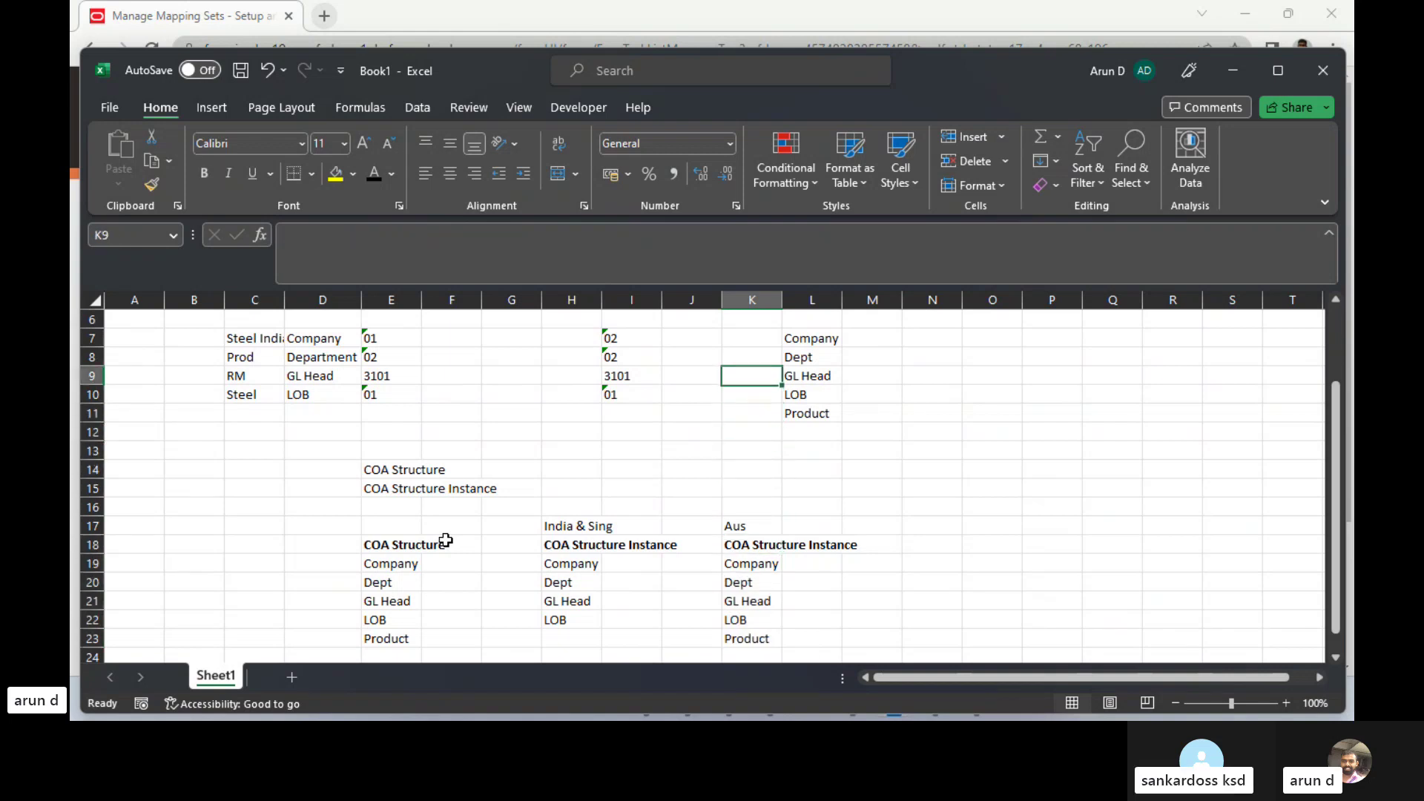
{"action": "key", "text": "Up"}
{"action": "key", "text": "Up"}
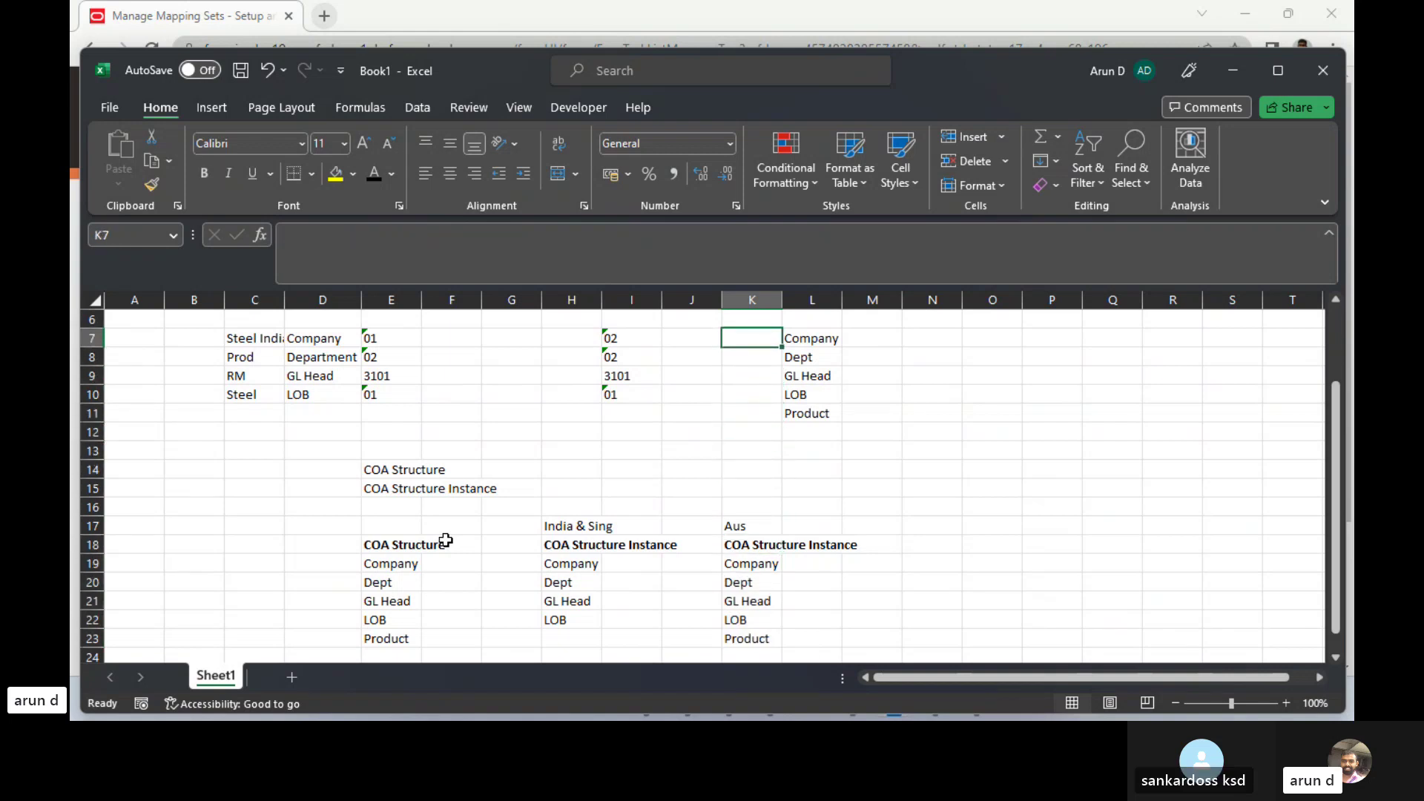
{"action": "key", "text": "Up"}
{"action": "key", "text": "Up"}
{"action": "key", "text": "Up"}
{"action": "key", "text": "Up"}
{"action": "key", "text": "Left"}
{"action": "key", "text": "Left"}
{"action": "key", "text": "Left"}
{"action": "key", "text": "Left"}
{"action": "key", "text": "Left"}
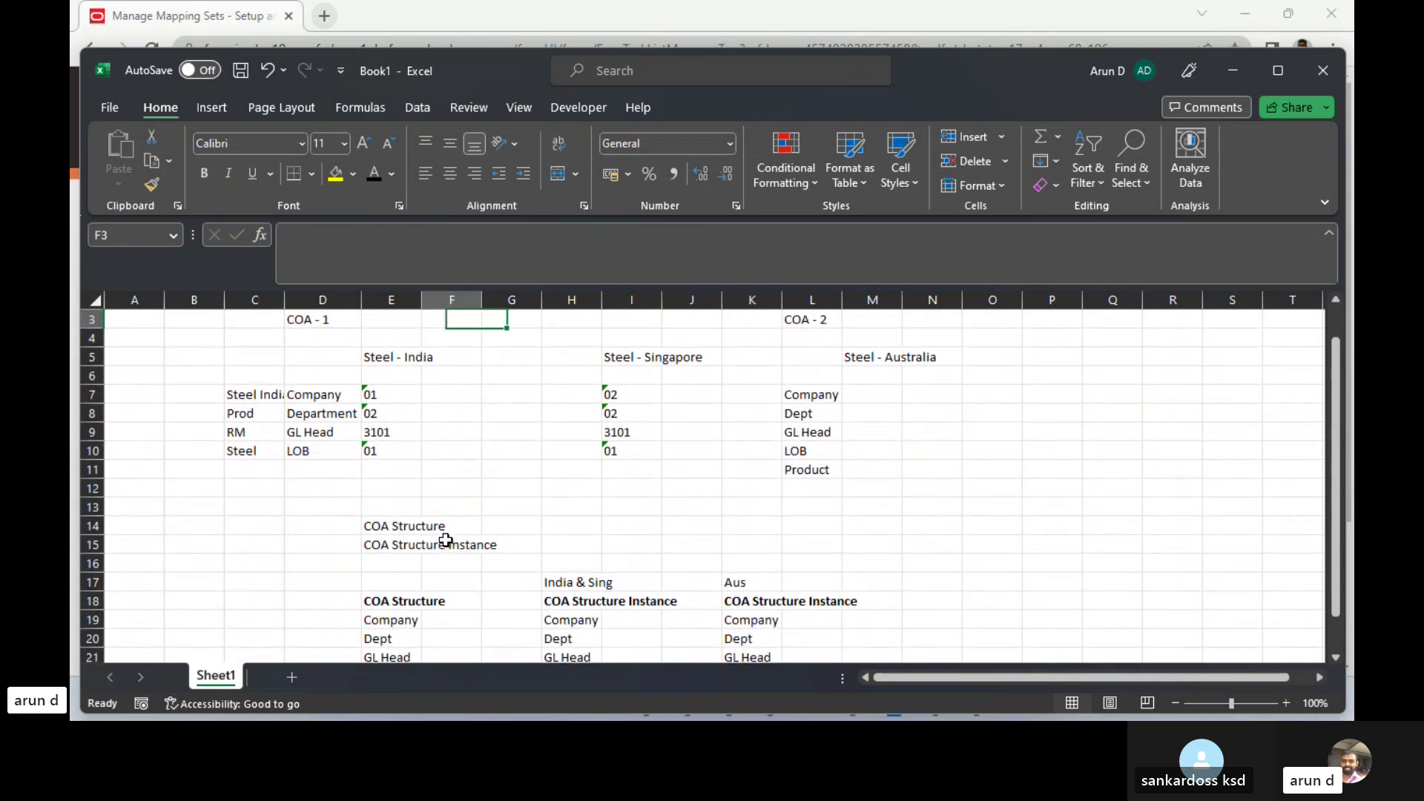
{"action": "key", "text": "Left"}
{"action": "key", "text": "Left"}
{"action": "key", "text": "Left"}
{"action": "key", "text": "Left"}
- Examine the COA Structure segment list in E19:E23, from Company to Product
{"action": "key", "text": "Down"}
{"action": "key", "text": "Down"}
{"action": "key", "text": "Down"}
{"action": "key", "text": "Down"}
{"action": "key", "text": "Down"}
{"action": "key", "text": "Down"}
{"action": "key", "text": "Down"}
{"action": "key", "text": "Down"}
{"action": "key", "text": "Down"}
{"action": "key", "text": "Down"}
{"action": "key", "text": "Down"}
{"action": "key", "text": "Down"}
{"action": "key", "text": "Down"}
{"action": "key", "text": "Down"}
{"action": "key", "text": "Down"}
{"action": "key", "text": "Down"}
{"action": "key", "text": "Right"}
{"action": "key", "text": "Right"}
{"action": "key", "text": "Right"}
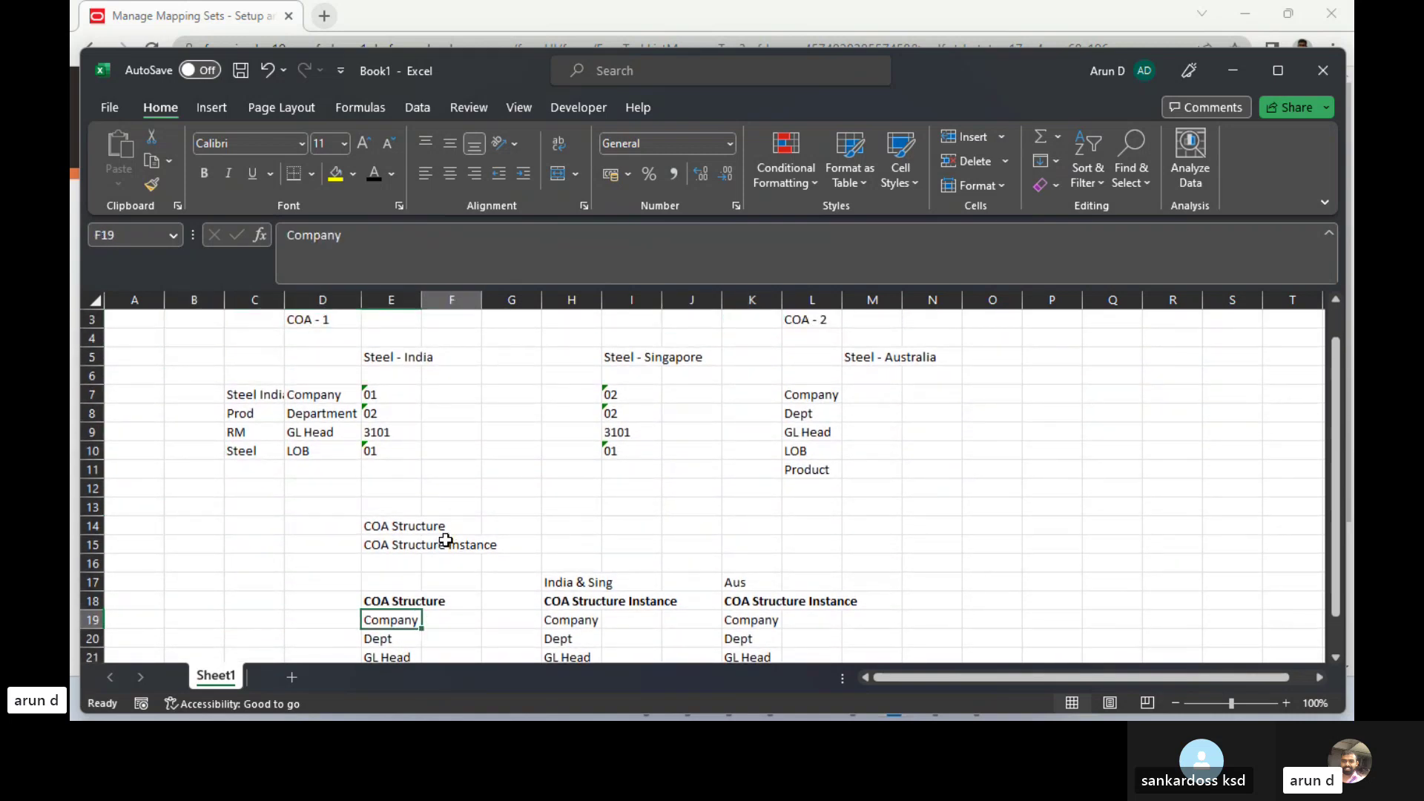
{"action": "key", "text": "Right"}
{"action": "key", "text": "Down"}
{"action": "key", "text": "Down"}
{"action": "key", "text": "Down"}
{"action": "key", "text": "Down"}
{"action": "key", "text": "Up"}
{"action": "key", "text": "Up"}
{"action": "key", "text": "Up"}
{"action": "key", "text": "Up"}
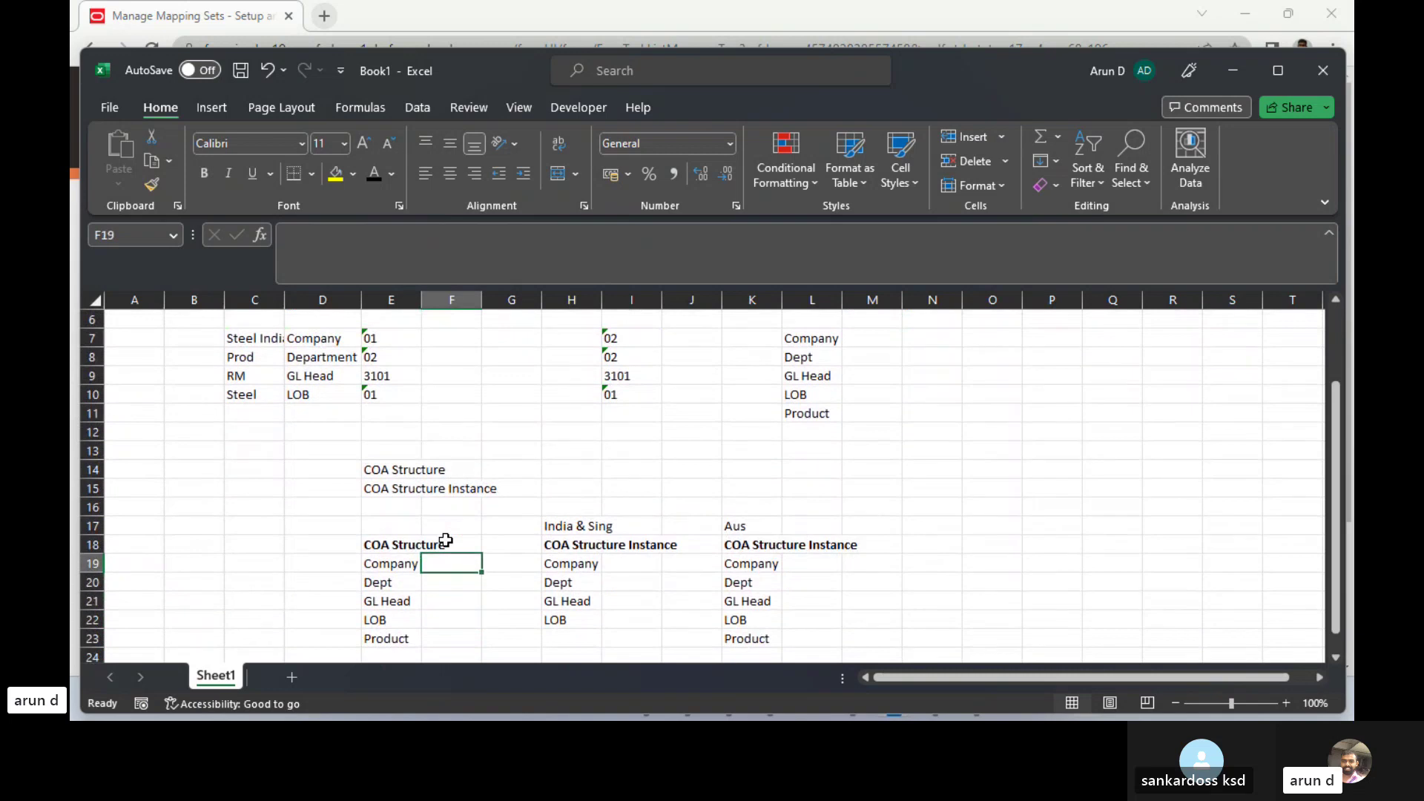
- Enter the value set name "Company_VS" in F7, beside the Steel - India company code
{"action": "key", "text": "Left"}
{"action": "key", "text": "Left"}
{"action": "key", "text": "Up"}
{"action": "key", "text": "Up"}
{"action": "key", "text": "Up"}
{"action": "key", "text": "Up"}
{"action": "key", "text": "Up"}
{"action": "key", "text": "Up"}
{"action": "key", "text": "Up"}
{"action": "key", "text": "Up"}
{"action": "key", "text": "Up"}
{"action": "key", "text": "Up"}
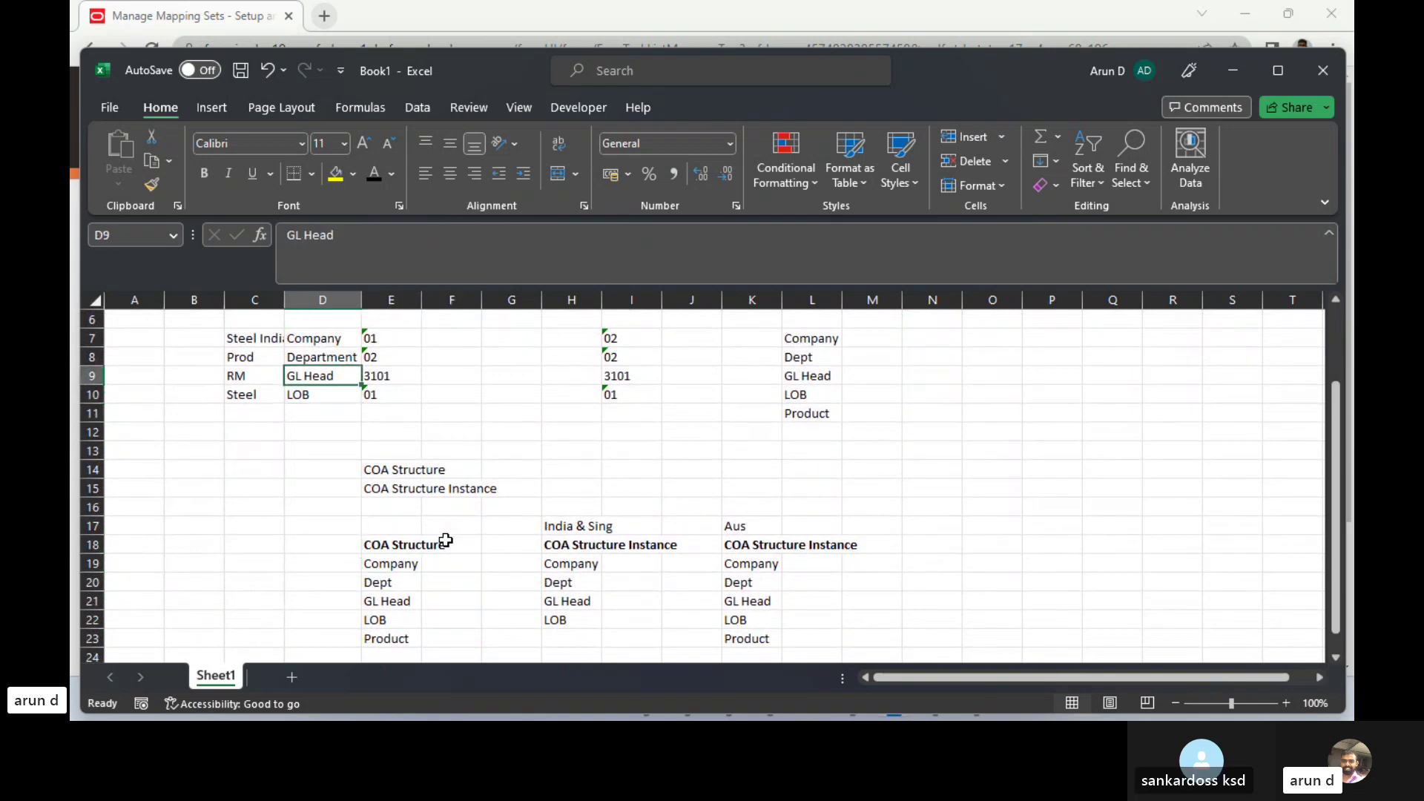
{"action": "key", "text": "Up"}
{"action": "key", "text": "Up"}
{"action": "key", "text": "Right"}
{"action": "key", "text": "Right"}
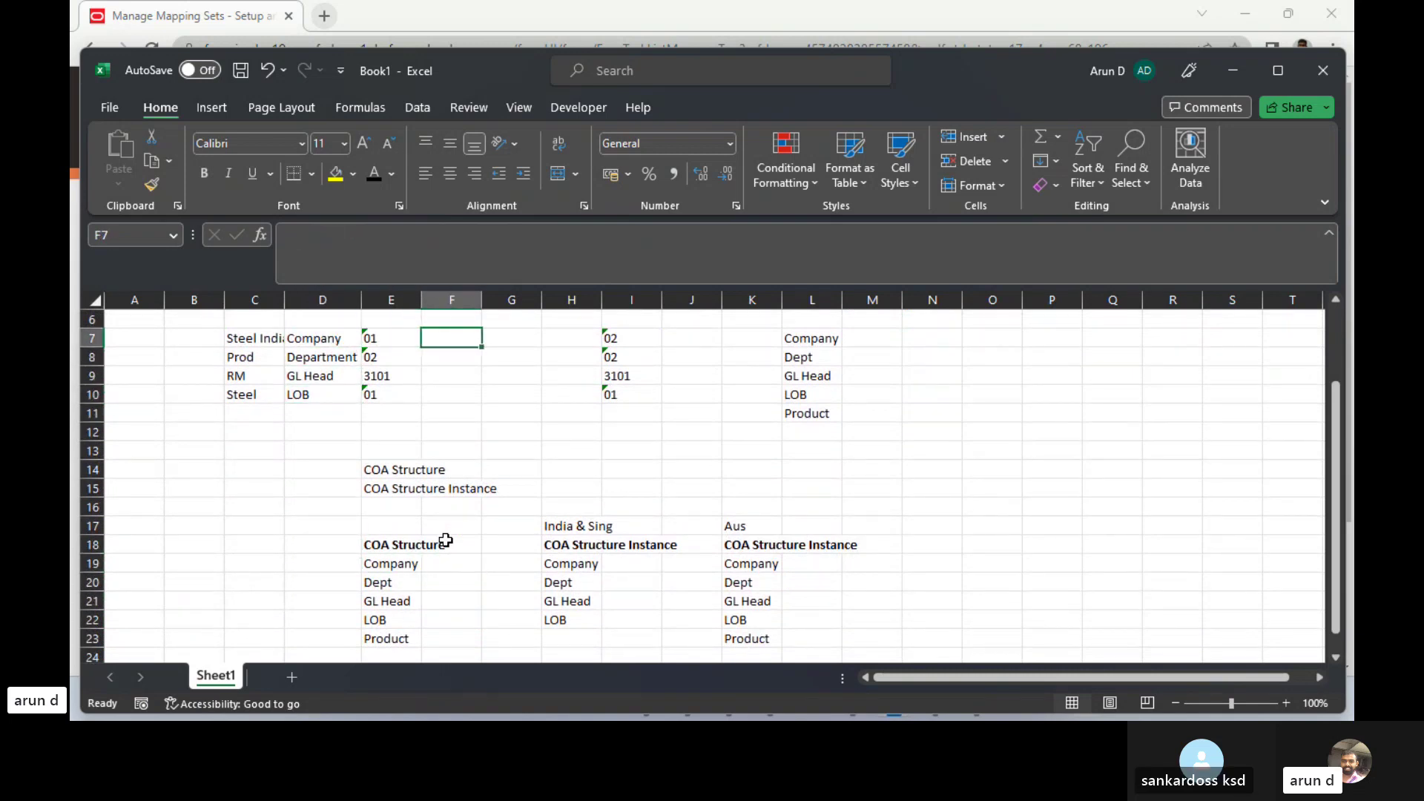
{"action": "type", "text": "Company"}
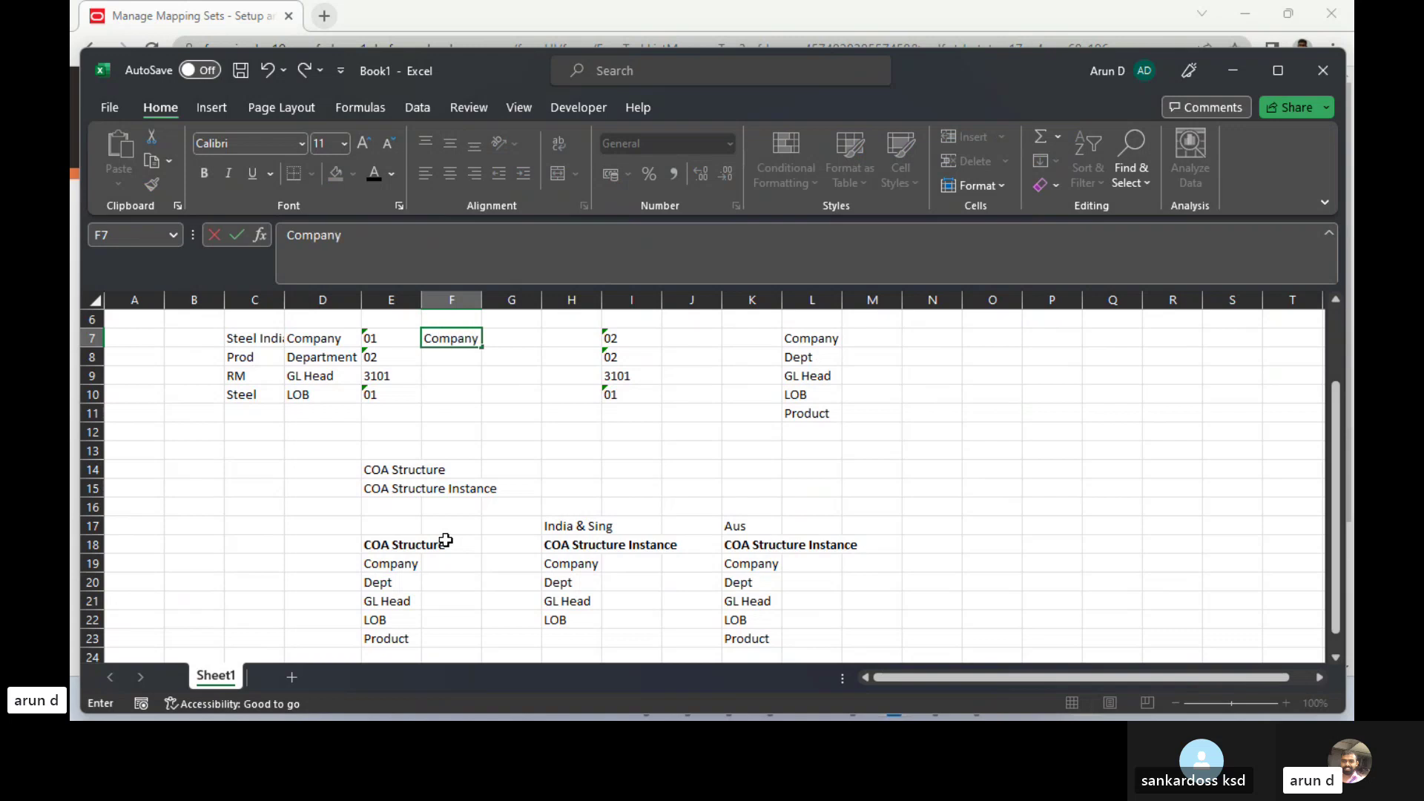
{"action": "type", "text": "_VS"}
{"action": "key", "text": "ctrl+Return"}
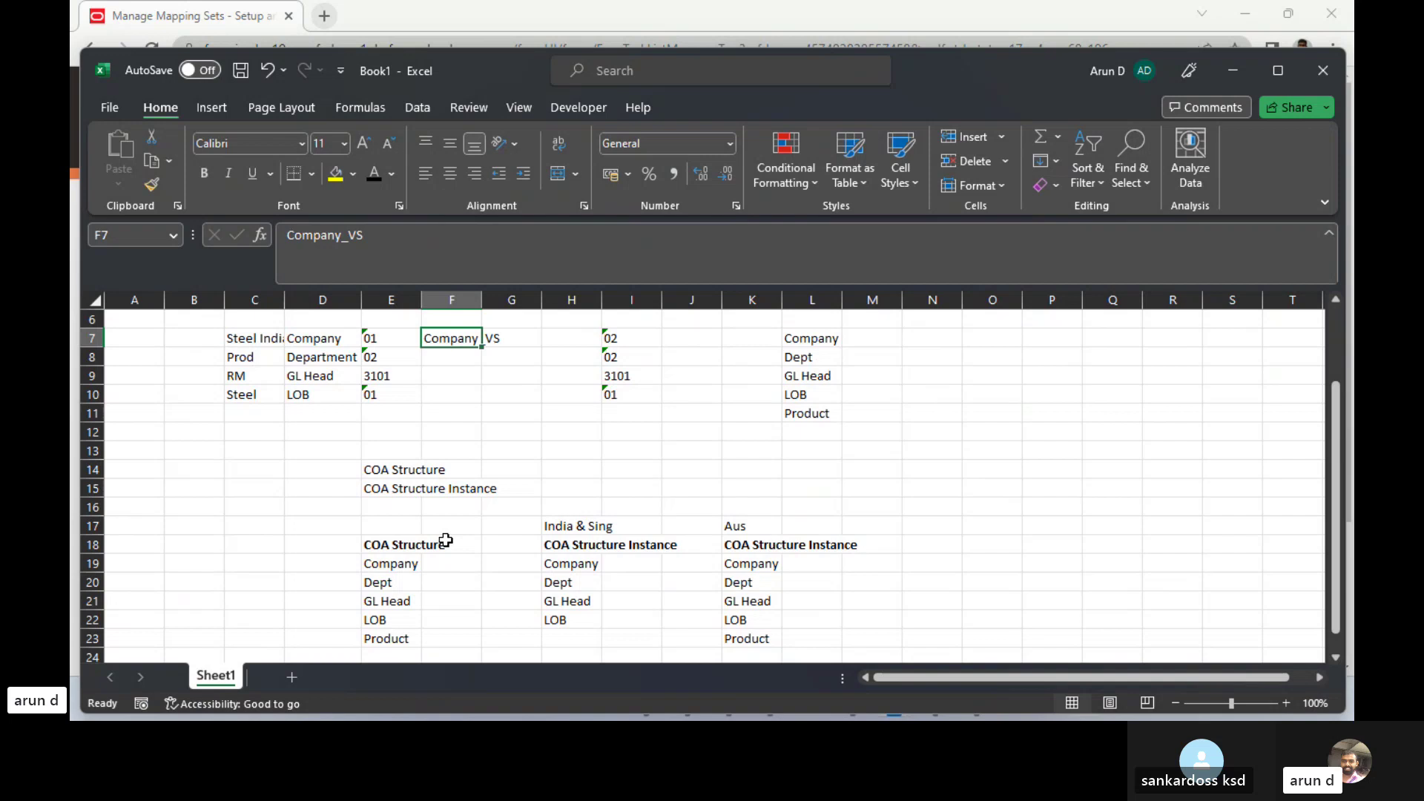
- List the company codes 01, 02 and 03 as text in F8:F10 under Company_VS
{"action": "key", "text": "Down"}
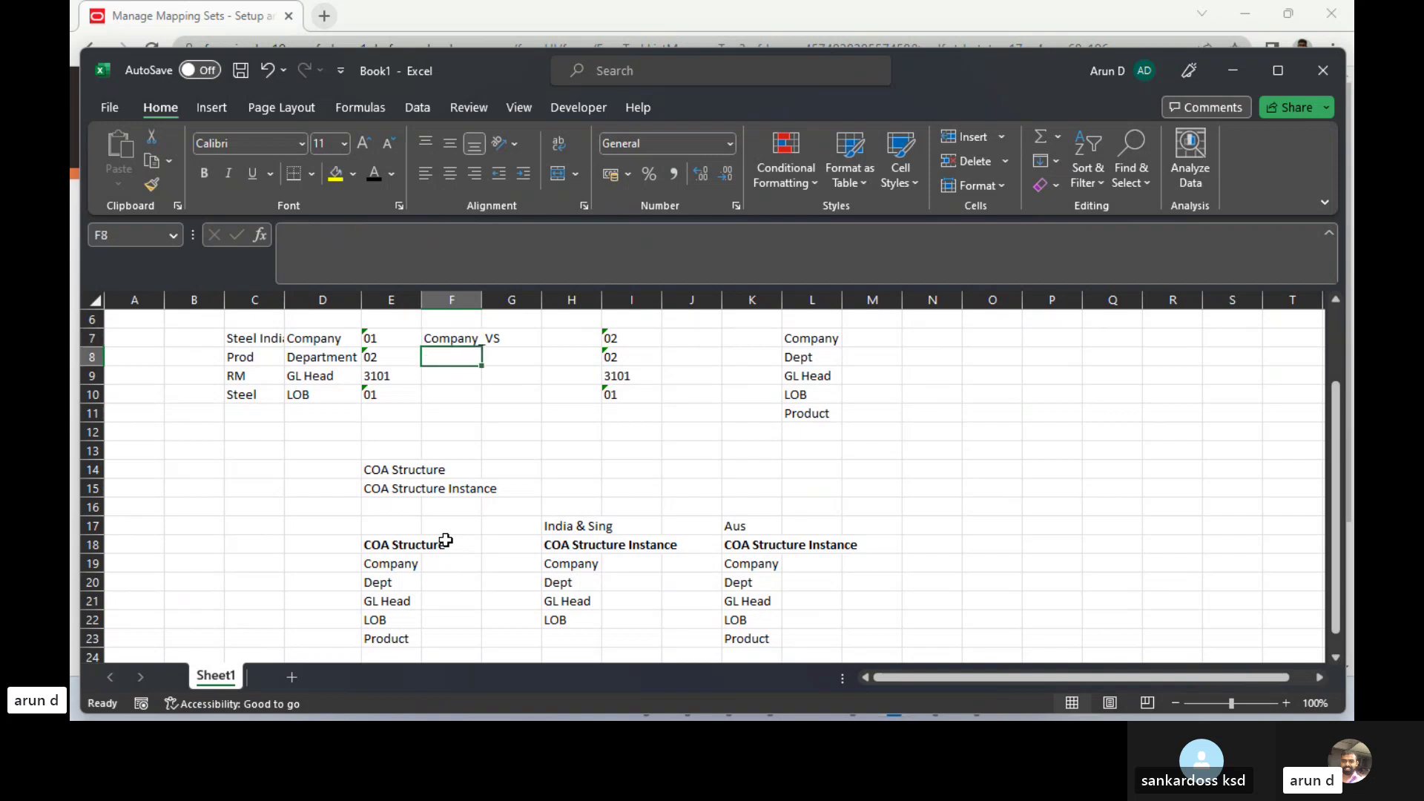
{"action": "type", "text": "'01"}
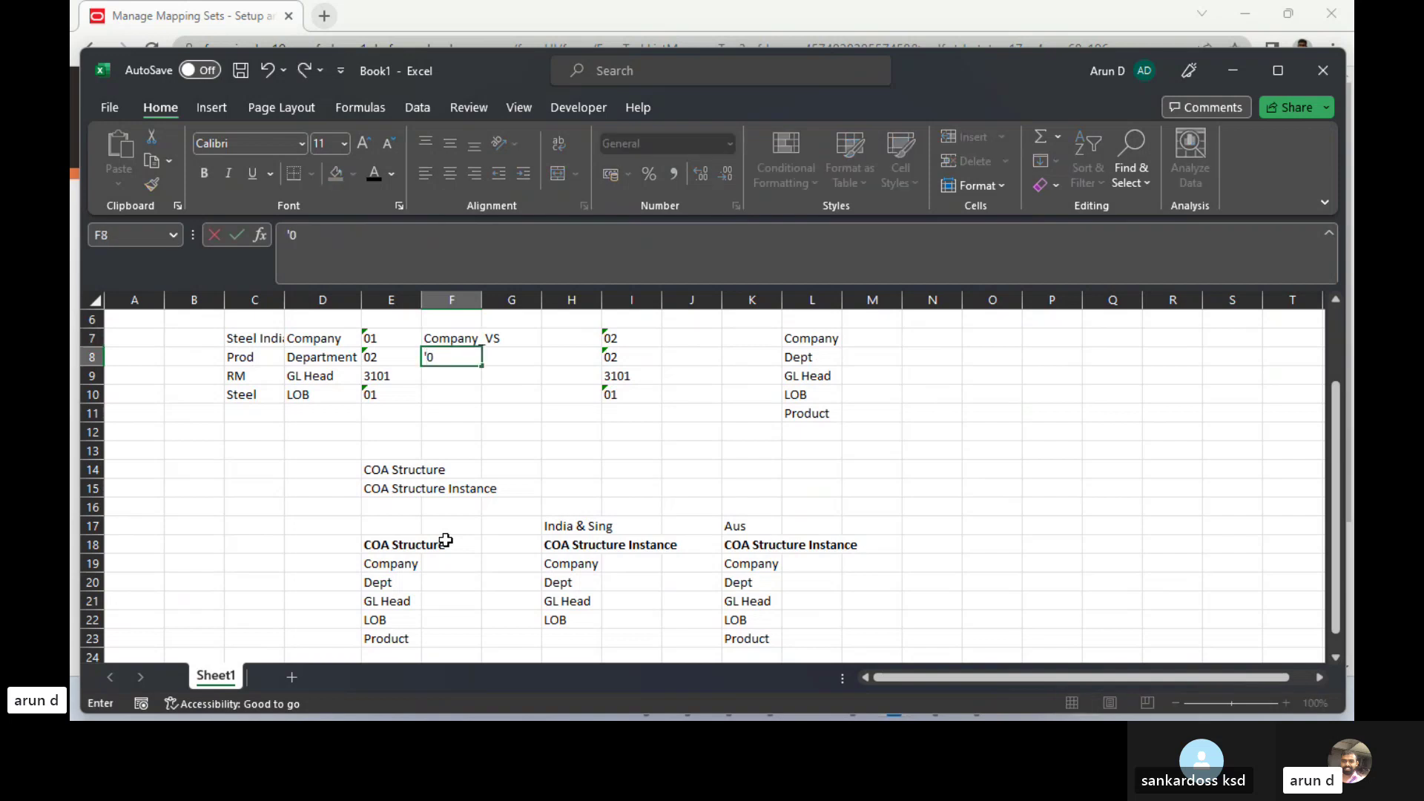
{"action": "key", "text": "Tab"}
{"action": "key", "text": "Down"}
{"action": "key", "text": "Left"}
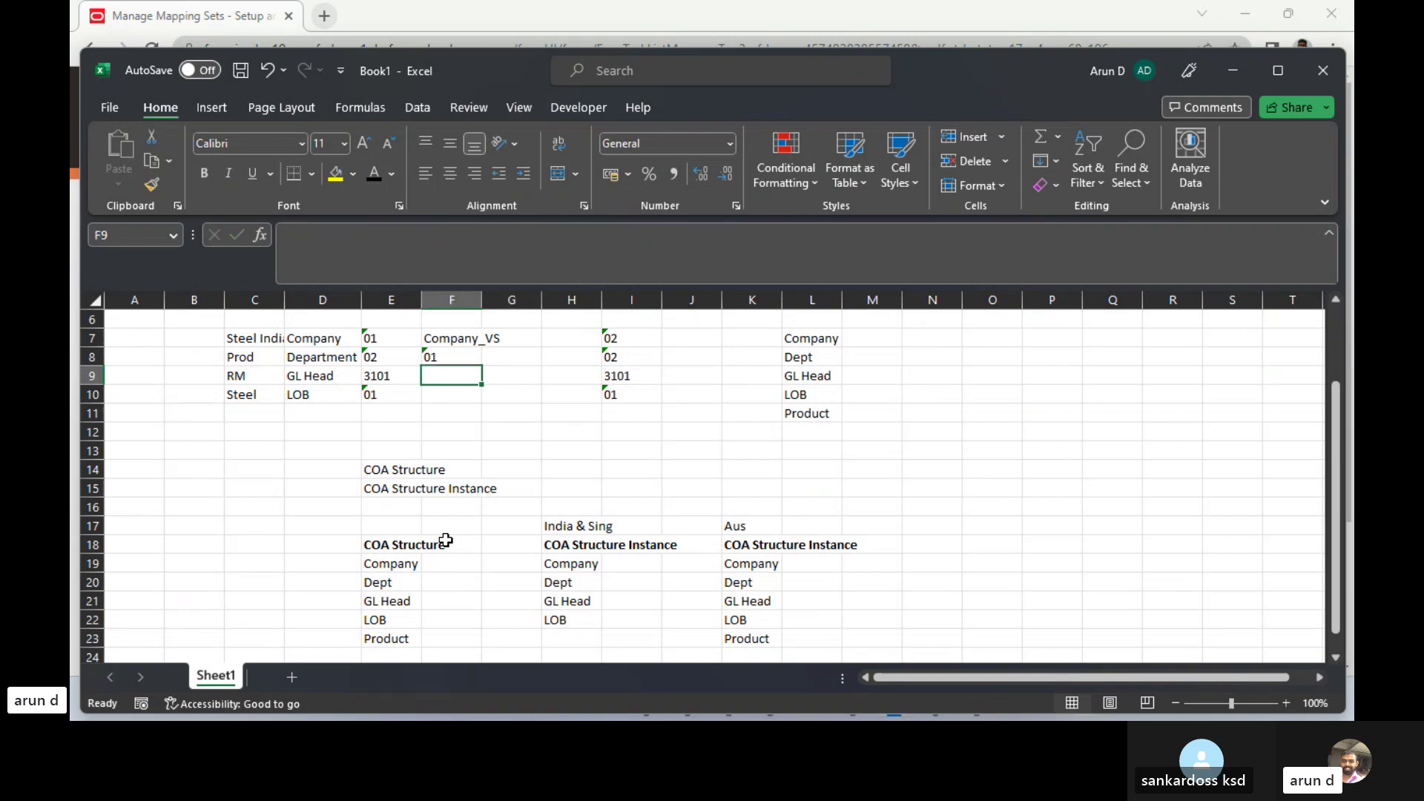
{"action": "type", "text": "'02"}
{"action": "key", "text": "Return"}
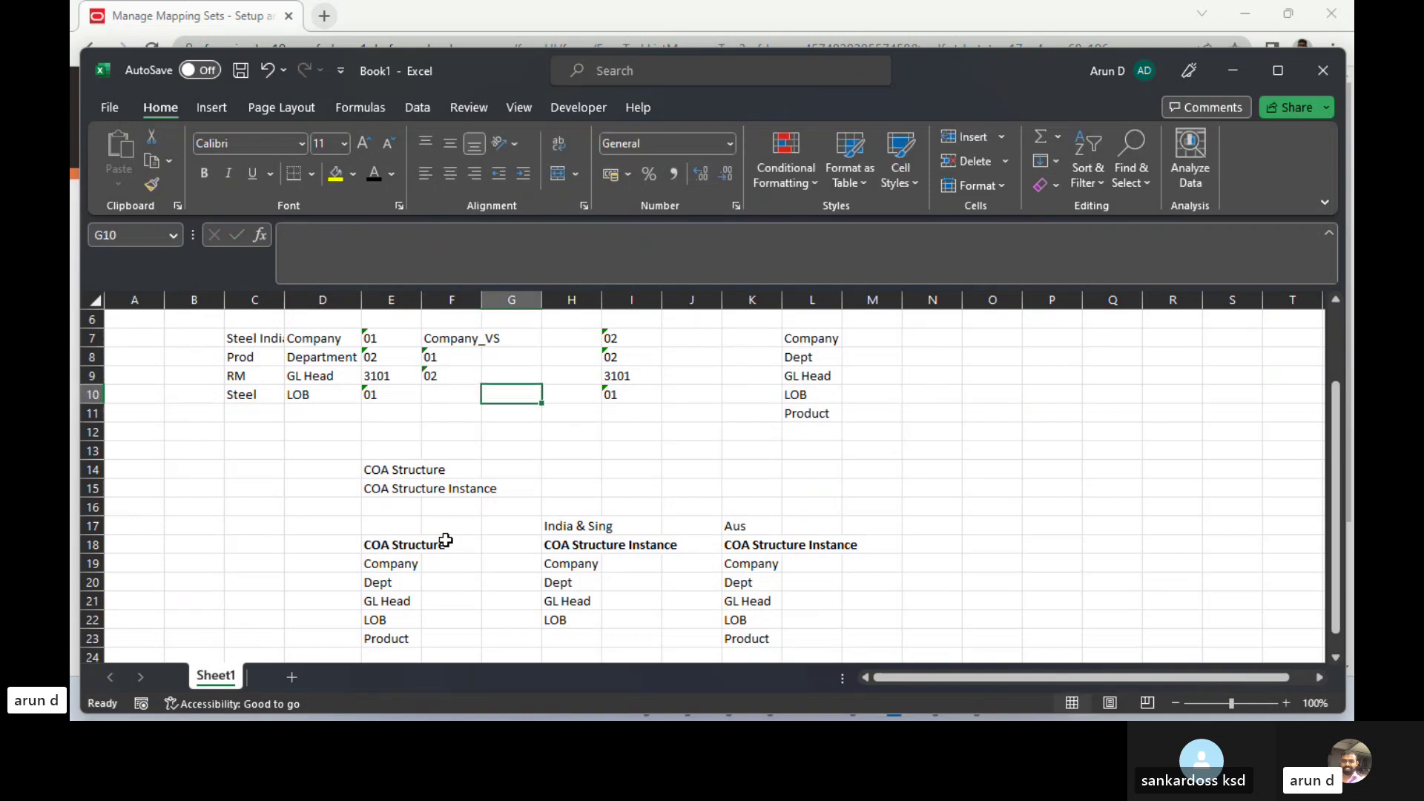
{"action": "type", "text": "'03"}
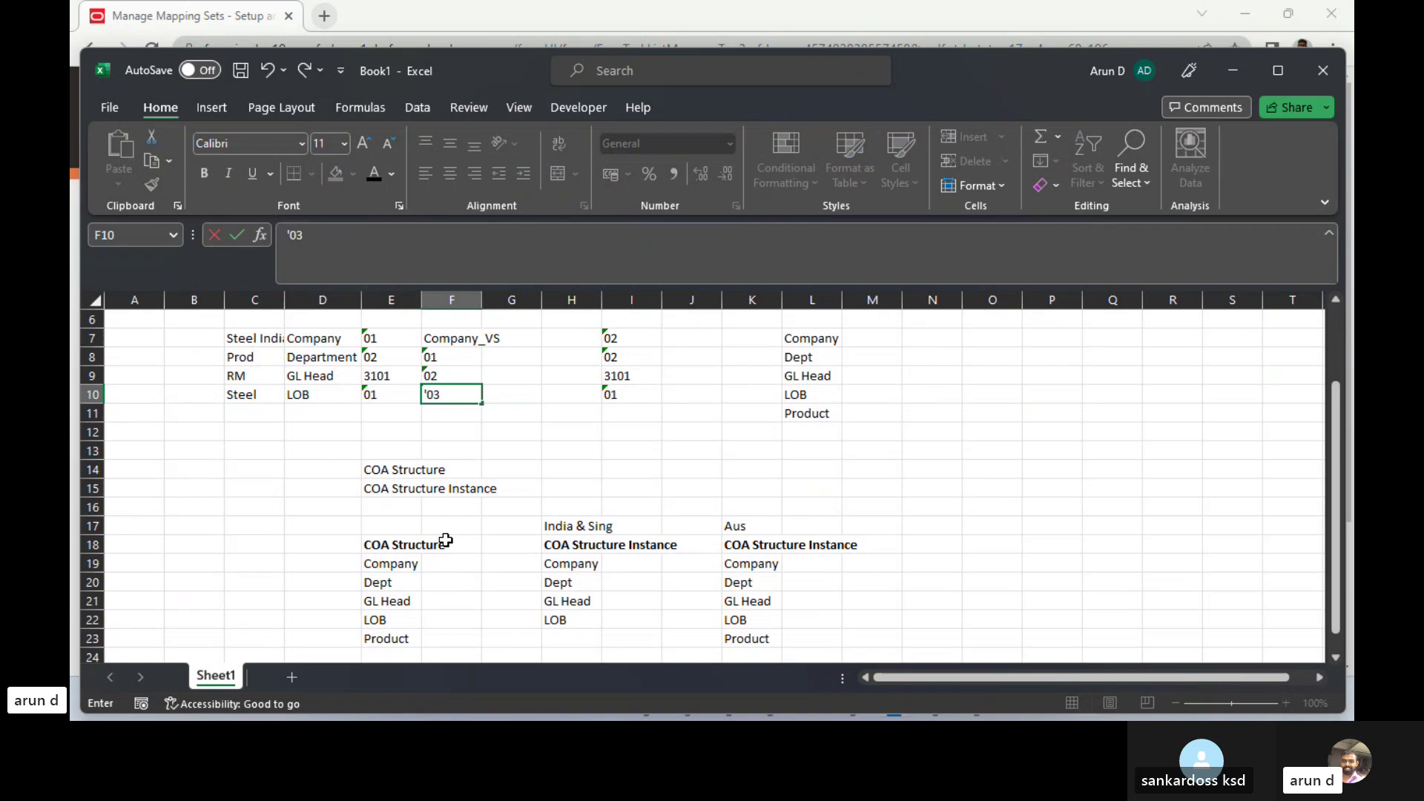
- Describe the three company codes in G8:G10 as "Steel India", "Steel Singapore" and "Steel Australia"
{"action": "key", "text": "Right"}
{"action": "key", "text": "Up"}
{"action": "key", "text": "Up"}
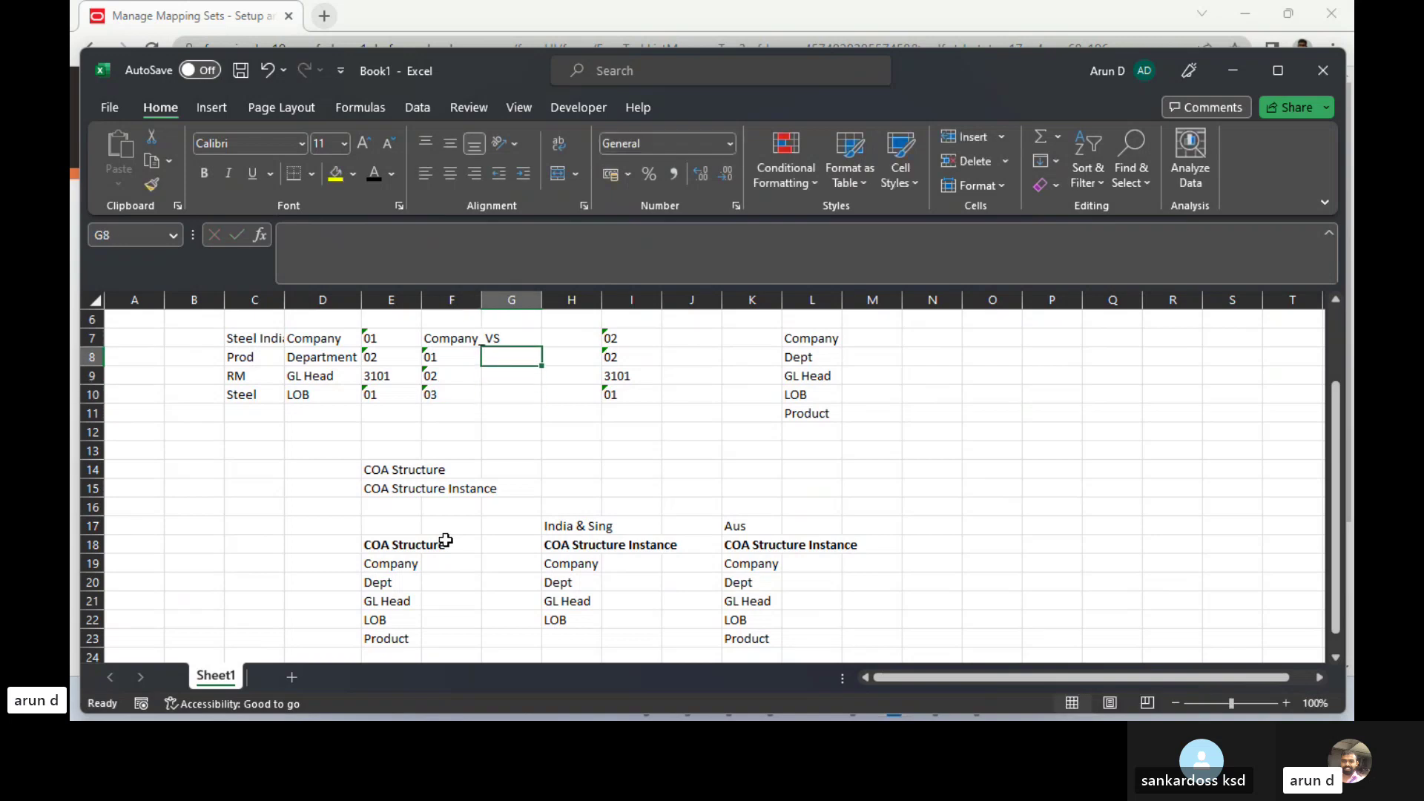
{"action": "type", "text": "Steel"}
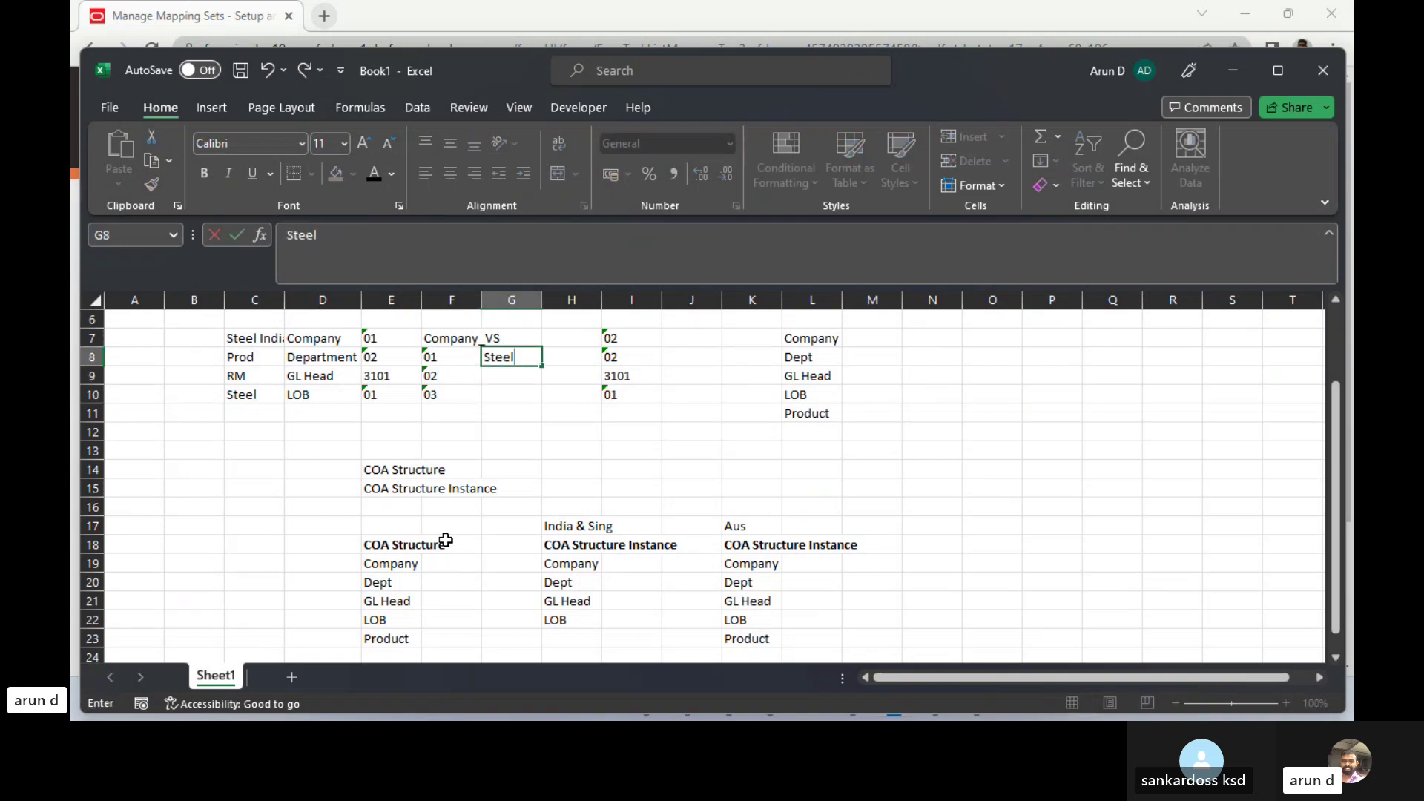
{"action": "type", "text": " India"}
{"action": "key", "text": "Tab"}
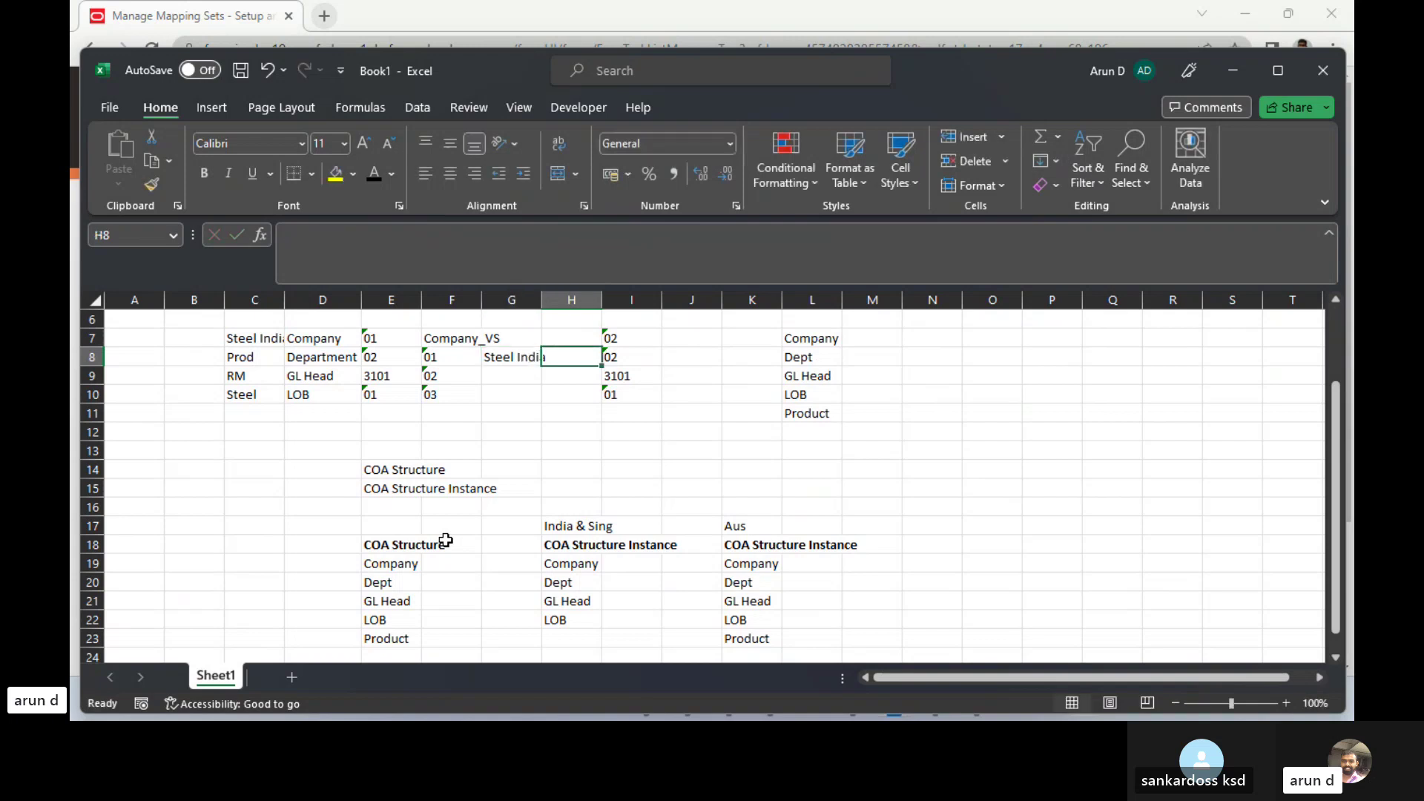
{"action": "key", "text": "Down"}
{"action": "key", "text": "Left"}
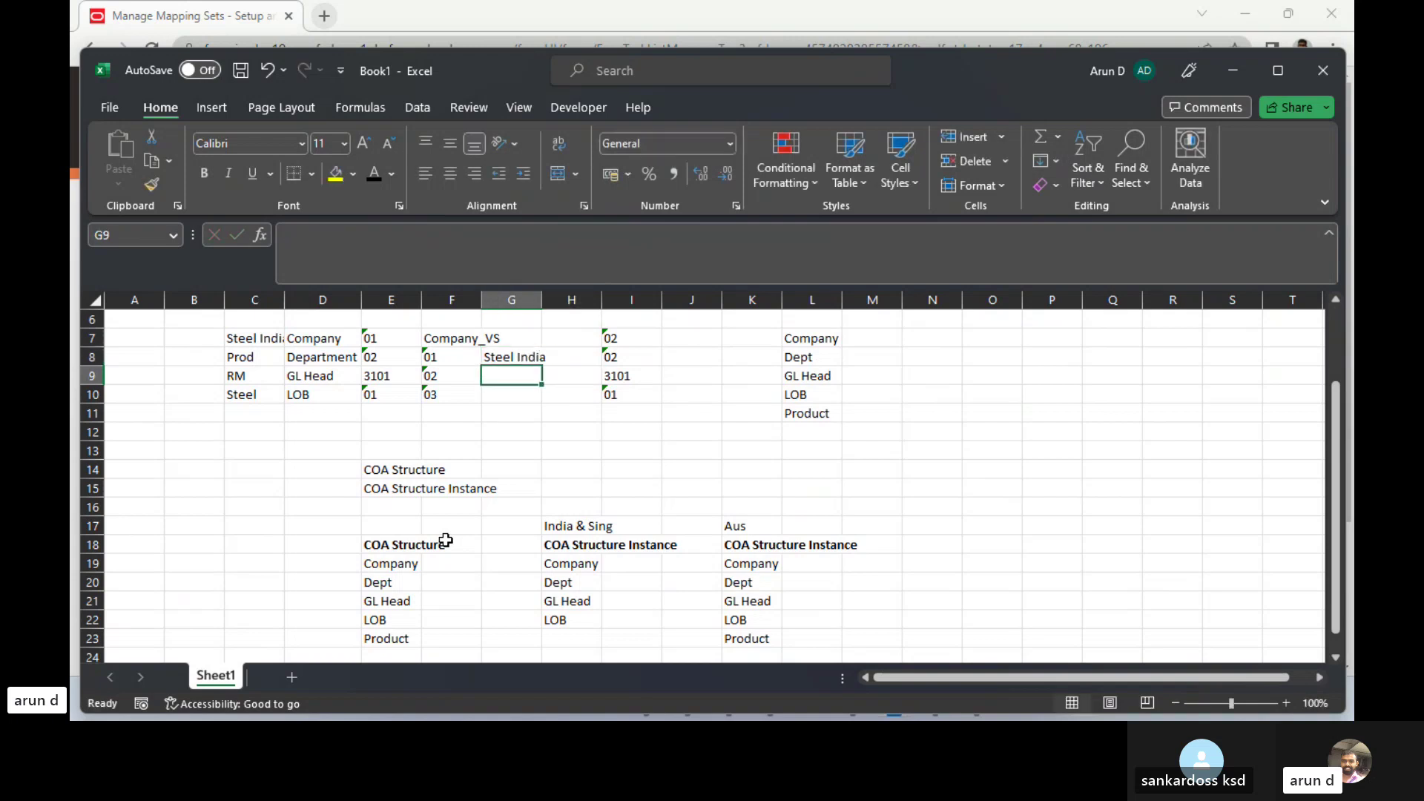
{"action": "type", "text": "Steel Singapore"}
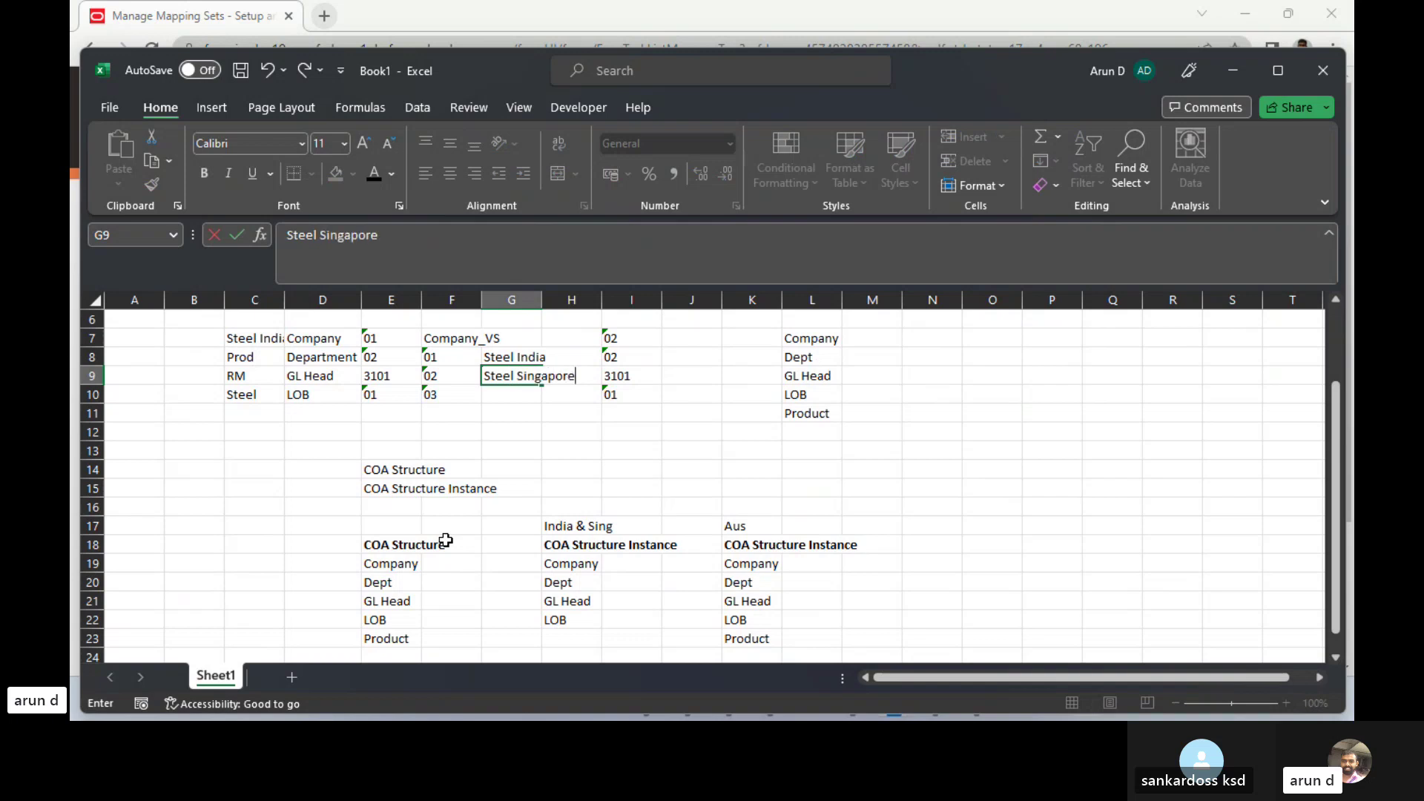
{"action": "key", "text": "Return"}
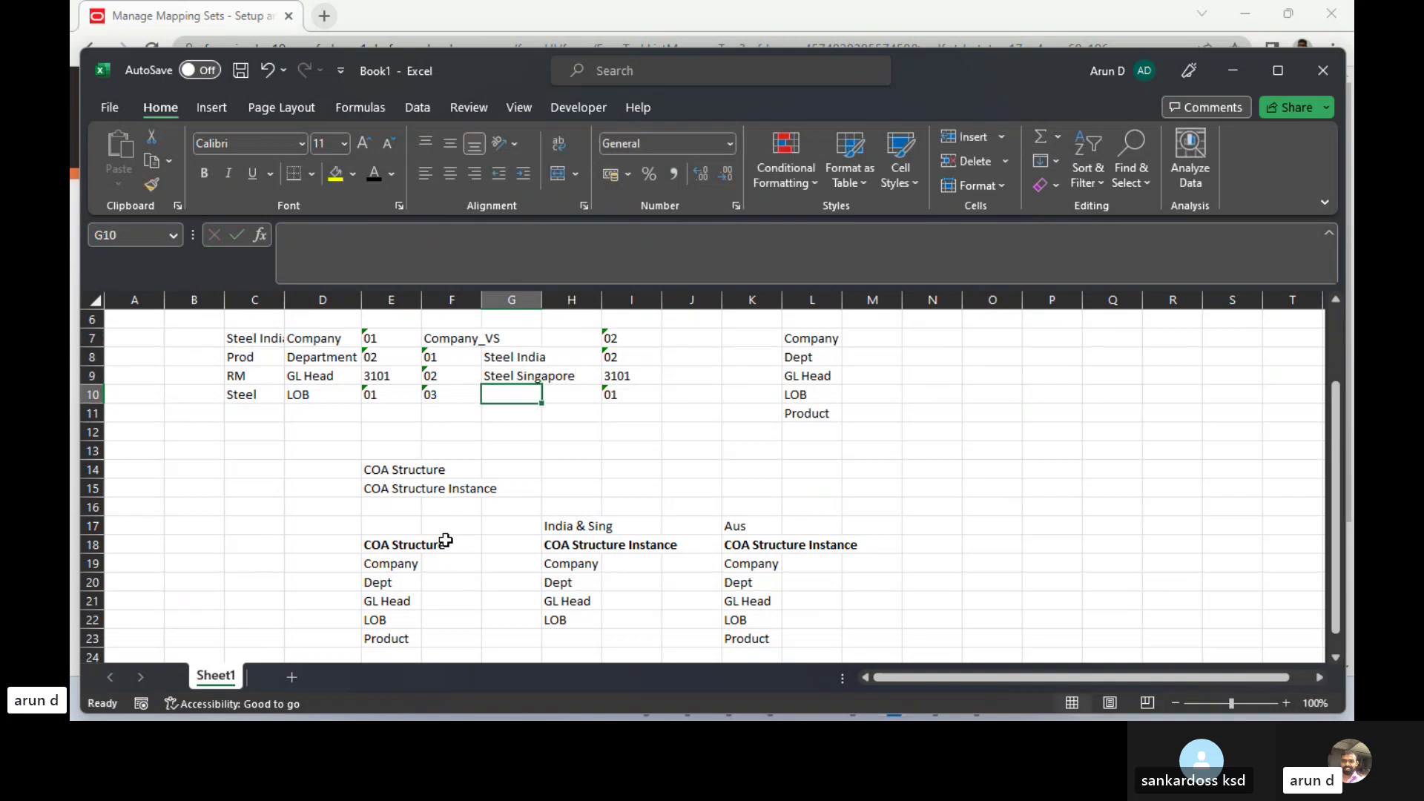
{"action": "type", "text": "Steel "}
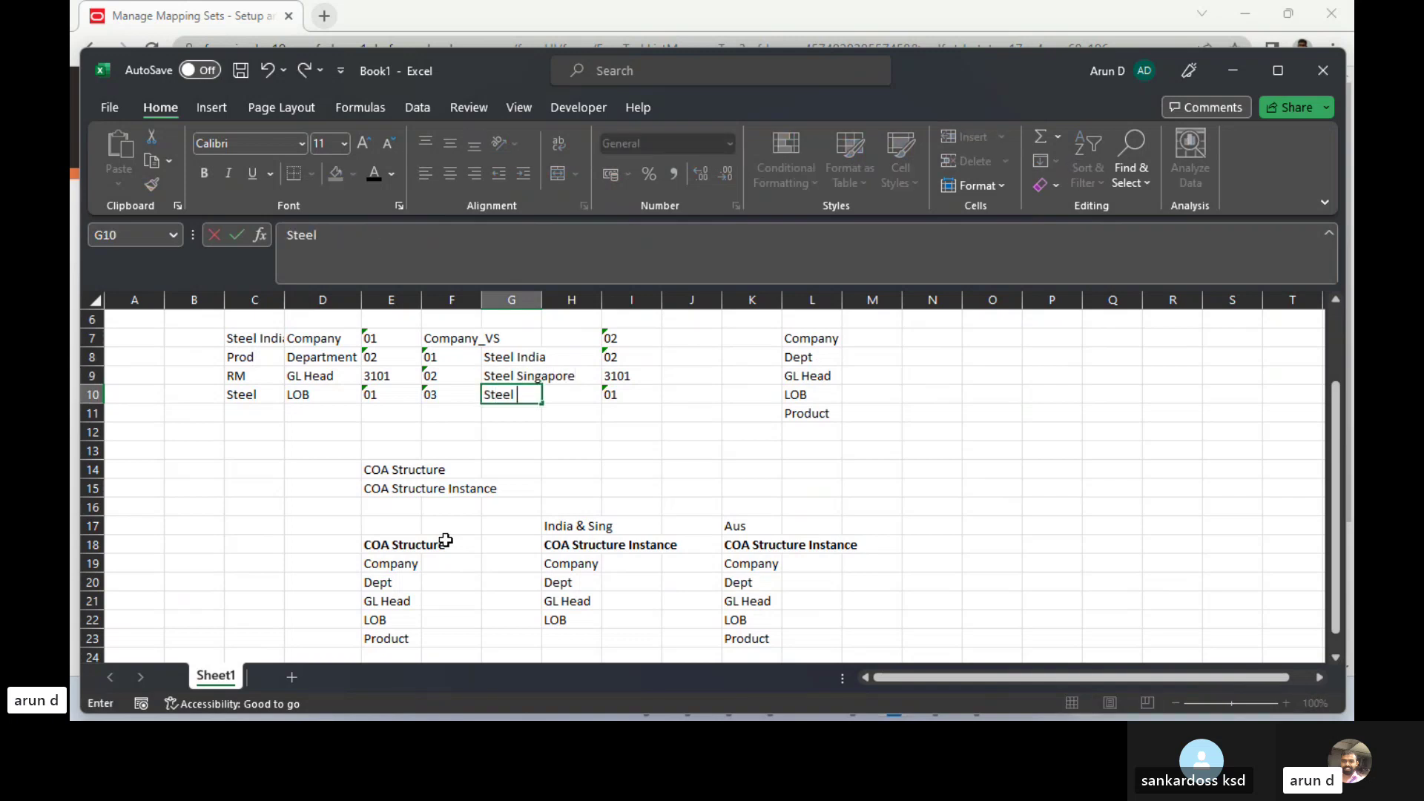
{"action": "type", "text": "Australia"}
{"action": "key", "text": "ctrl+Return"}
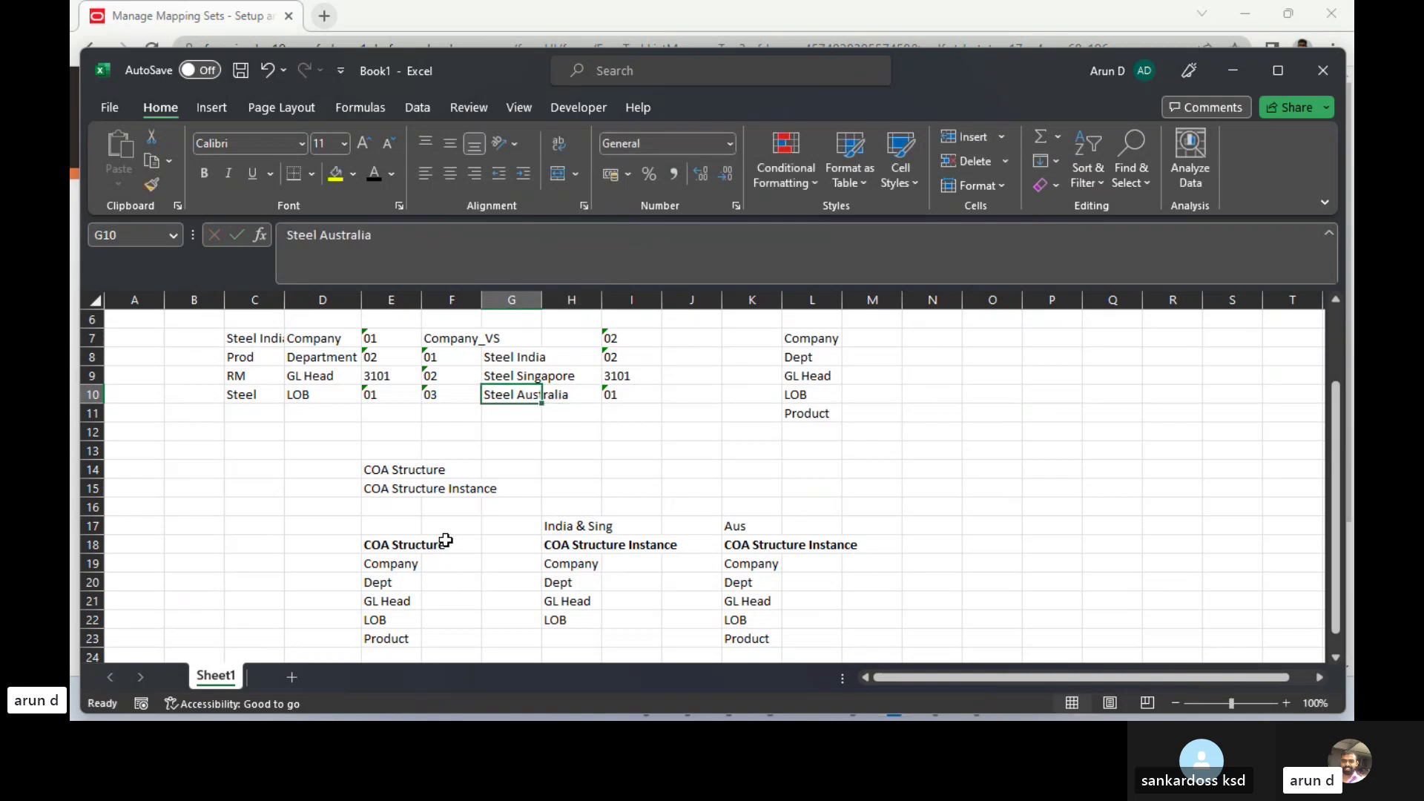
- Compare the Company_VS code list with the India & Sing COA Structure Instance below it
{"action": "key", "text": "Up"}
{"action": "key", "text": "Up"}
{"action": "key", "text": "Up"}
{"action": "key", "text": "Up"}
{"action": "key", "text": "Up"}
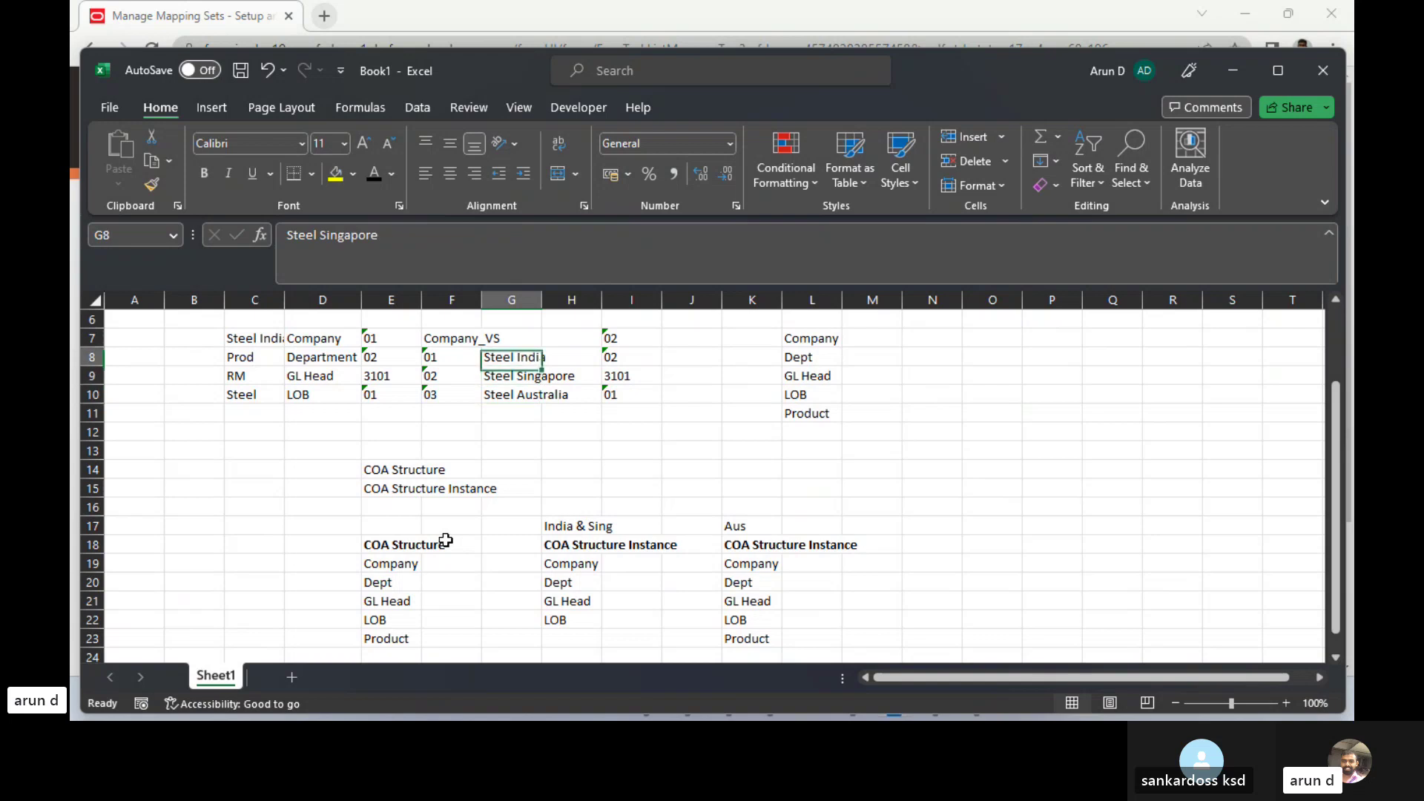
{"action": "key", "text": "Down"}
{"action": "key", "text": "Down"}
{"action": "key", "text": "Down"}
{"action": "key", "text": "Down"}
{"action": "key", "text": "Down"}
{"action": "key", "text": "Down"}
{"action": "key", "text": "Down"}
{"action": "key", "text": "Down"}
{"action": "key", "text": "Down"}
{"action": "key", "text": "Down"}
{"action": "key", "text": "Down"}
{"action": "key", "text": "Down"}
{"action": "key", "text": "Down"}
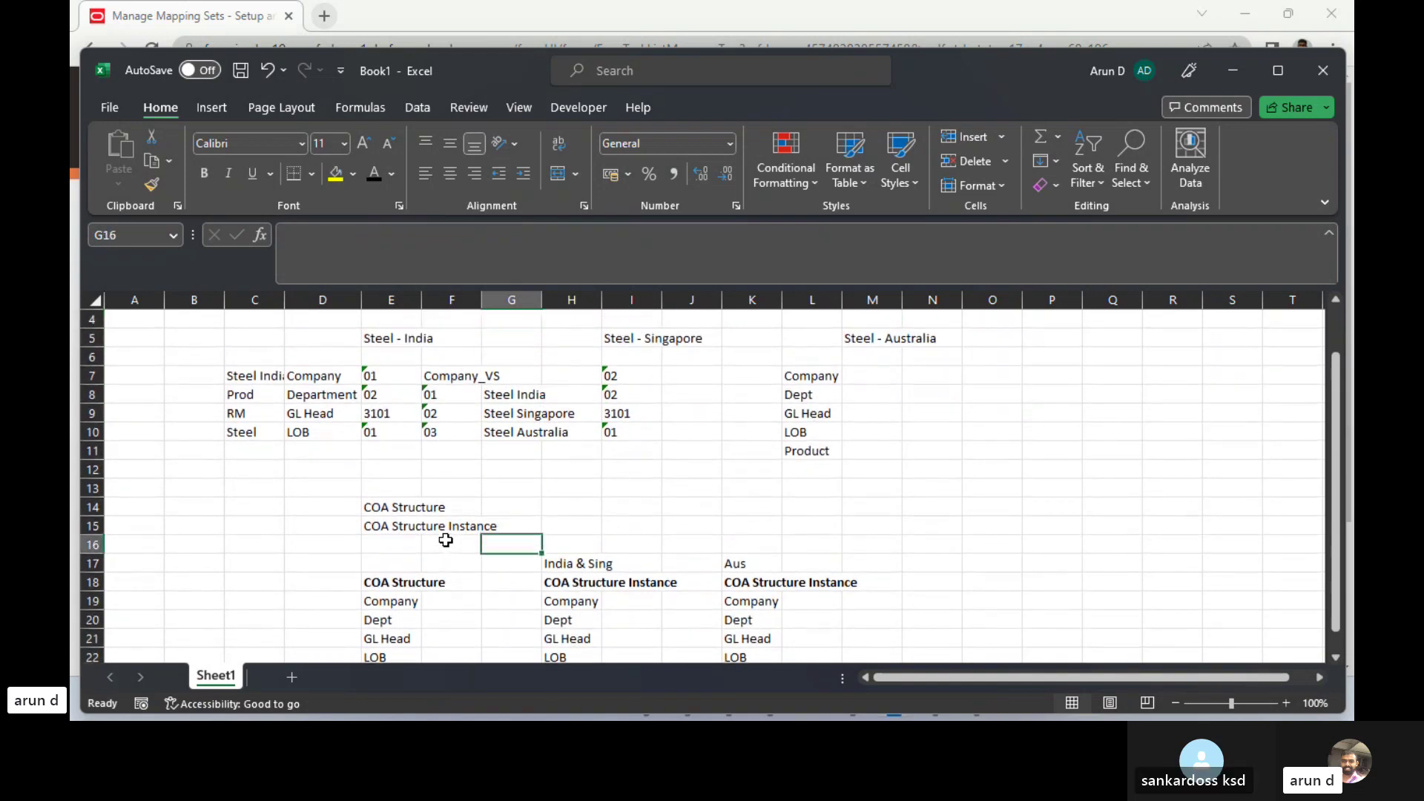
{"action": "key", "text": "Right"}
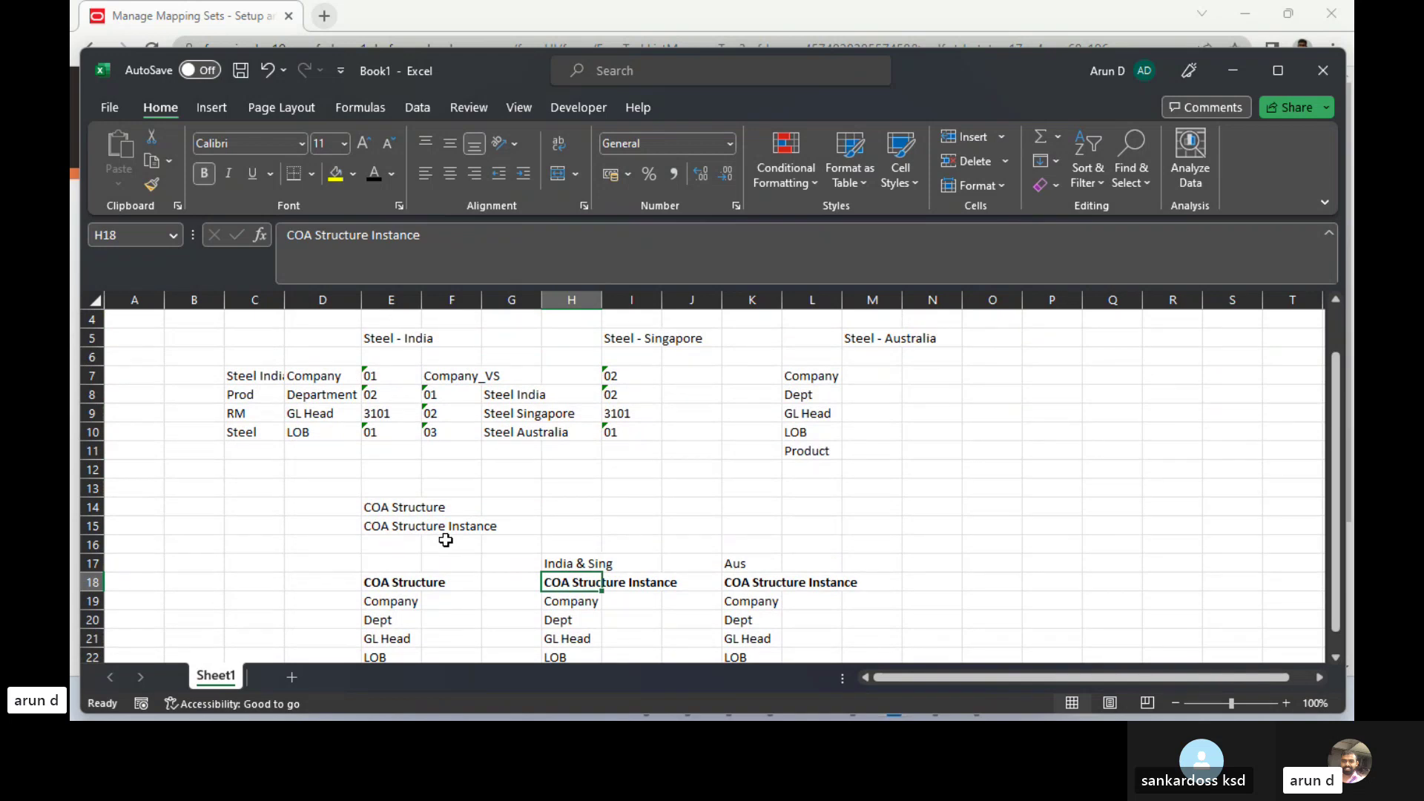
- Copy the Company_VS name from F7 to H26, beneath the India & Sing structure instance
{"action": "key", "text": "Left"}
{"action": "key", "text": "Up"}
{"action": "key", "text": "Up"}
{"action": "key", "text": "Up"}
{"action": "key", "text": "Up"}
{"action": "key", "text": "Up"}
{"action": "key", "text": "Up"}
{"action": "key", "text": "Up"}
{"action": "key", "text": "Up"}
{"action": "key", "text": "Up"}
{"action": "key", "text": "Up"}
{"action": "key", "text": "Up"}
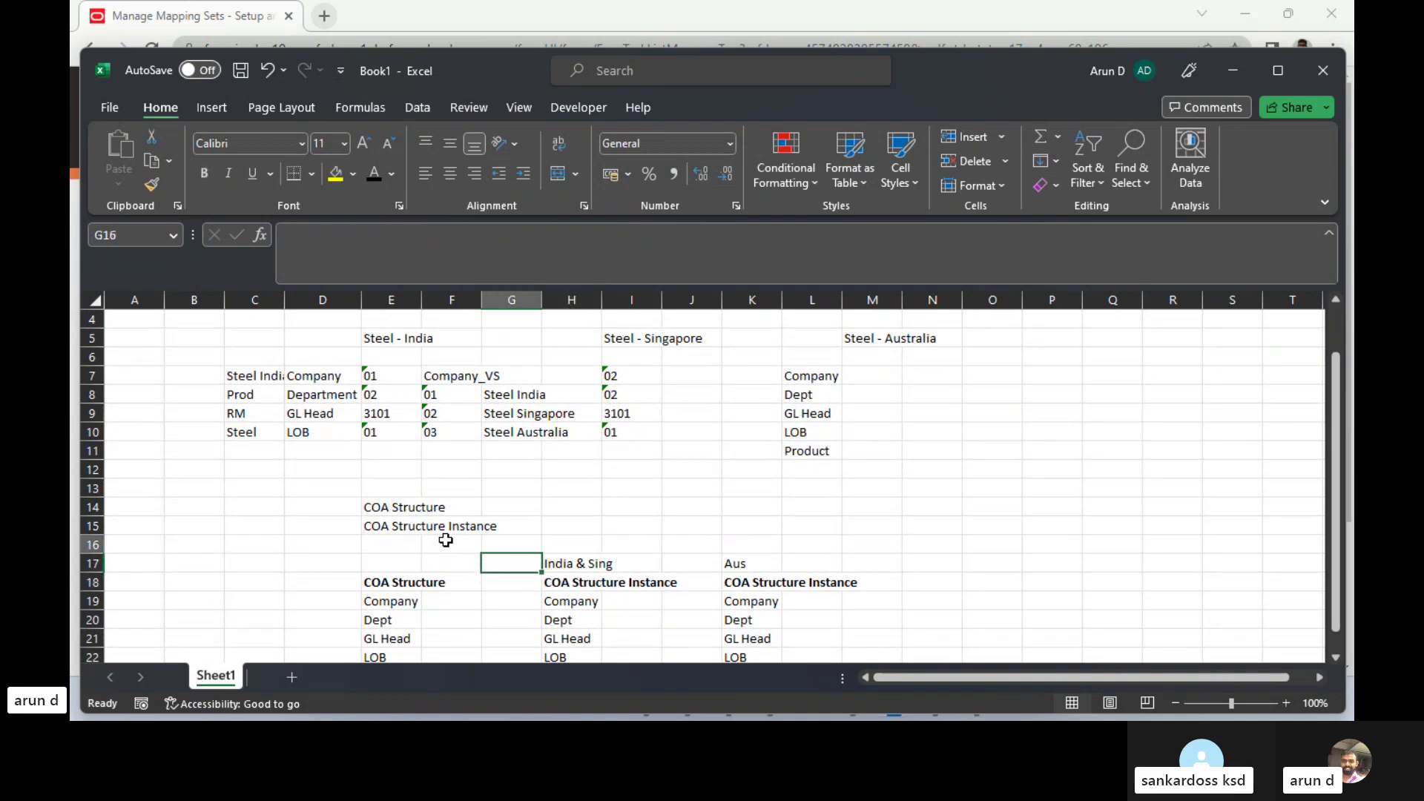
{"action": "key", "text": "Left"}
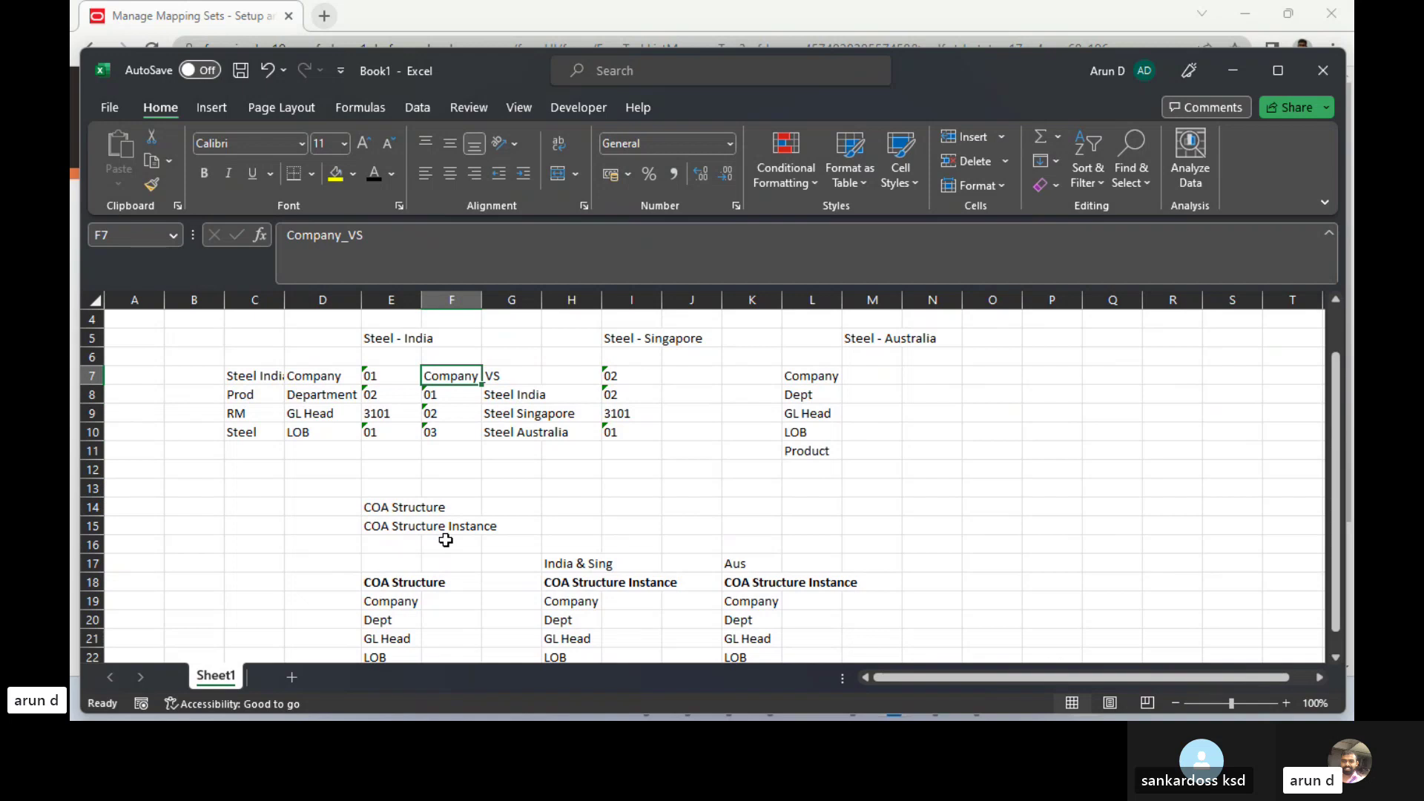
{"action": "key", "text": "ctrl+c"}
{"action": "key", "text": "Down"}
{"action": "key", "text": "Down"}
{"action": "key", "text": "Down"}
{"action": "key", "text": "Down"}
{"action": "key", "text": "Down"}
{"action": "key", "text": "Down"}
{"action": "key", "text": "Down"}
{"action": "key", "text": "Down"}
{"action": "key", "text": "Down"}
{"action": "key", "text": "Down"}
{"action": "key", "text": "Down"}
{"action": "key", "text": "Down"}
{"action": "key", "text": "Down"}
{"action": "key", "text": "Down"}
{"action": "key", "text": "Down"}
{"action": "key", "text": "Down"}
{"action": "key", "text": "Down"}
{"action": "key", "text": "Down"}
{"action": "key", "text": "Down"}
{"action": "key", "text": "Down"}
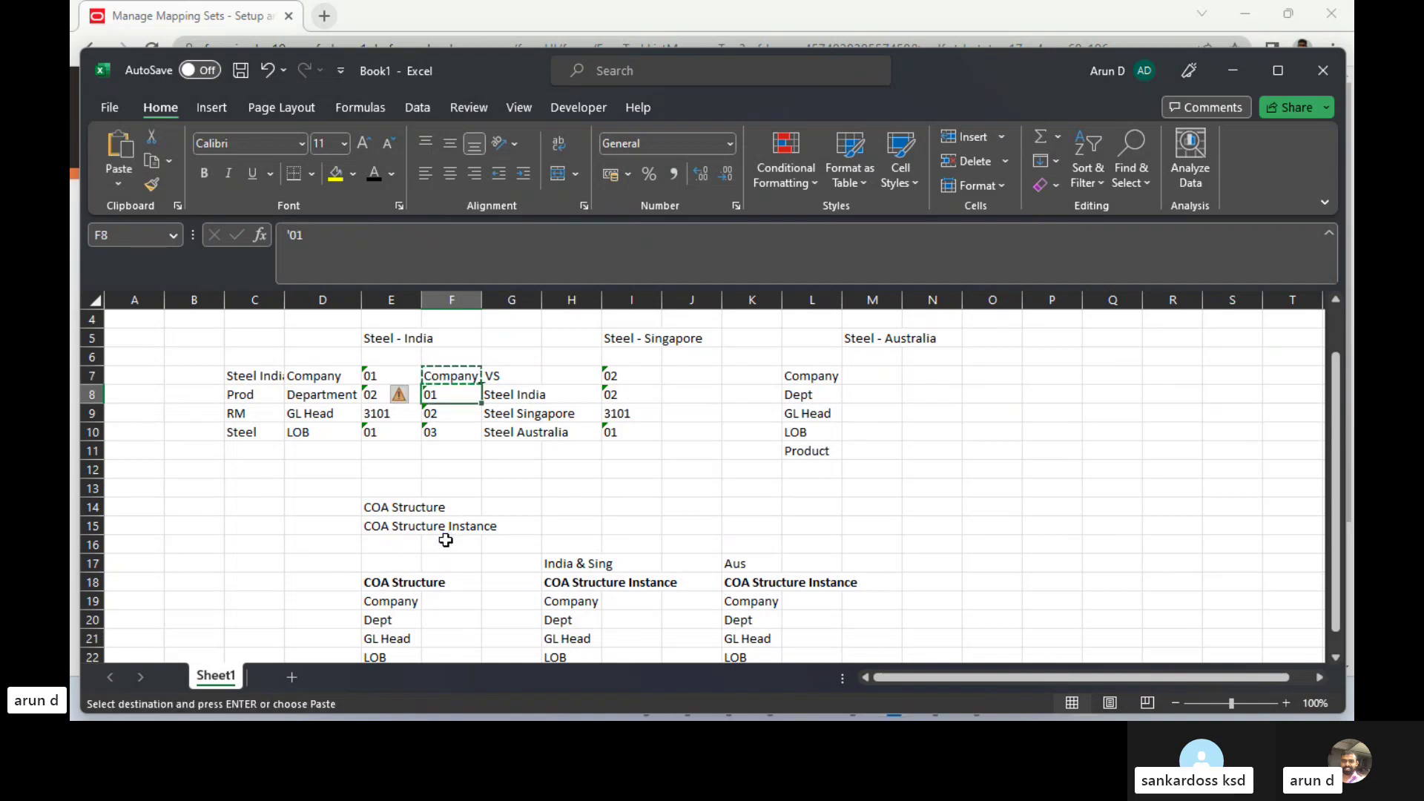
{"action": "key", "text": "Up"}
{"action": "key", "text": "Up"}
{"action": "key", "text": "Up"}
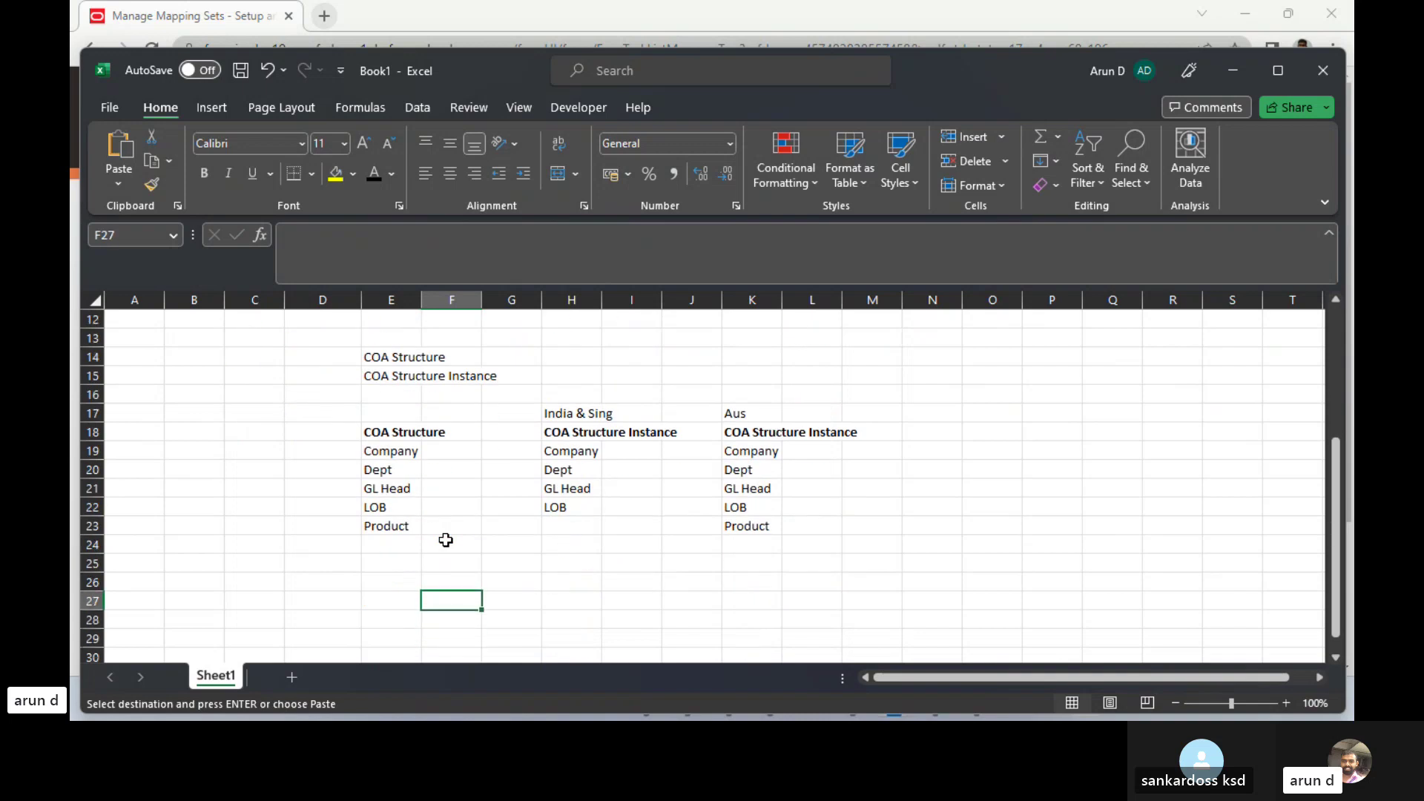
{"action": "key", "text": "Right"}
{"action": "key", "text": "Right"}
{"action": "key", "text": "ctrl+v"}
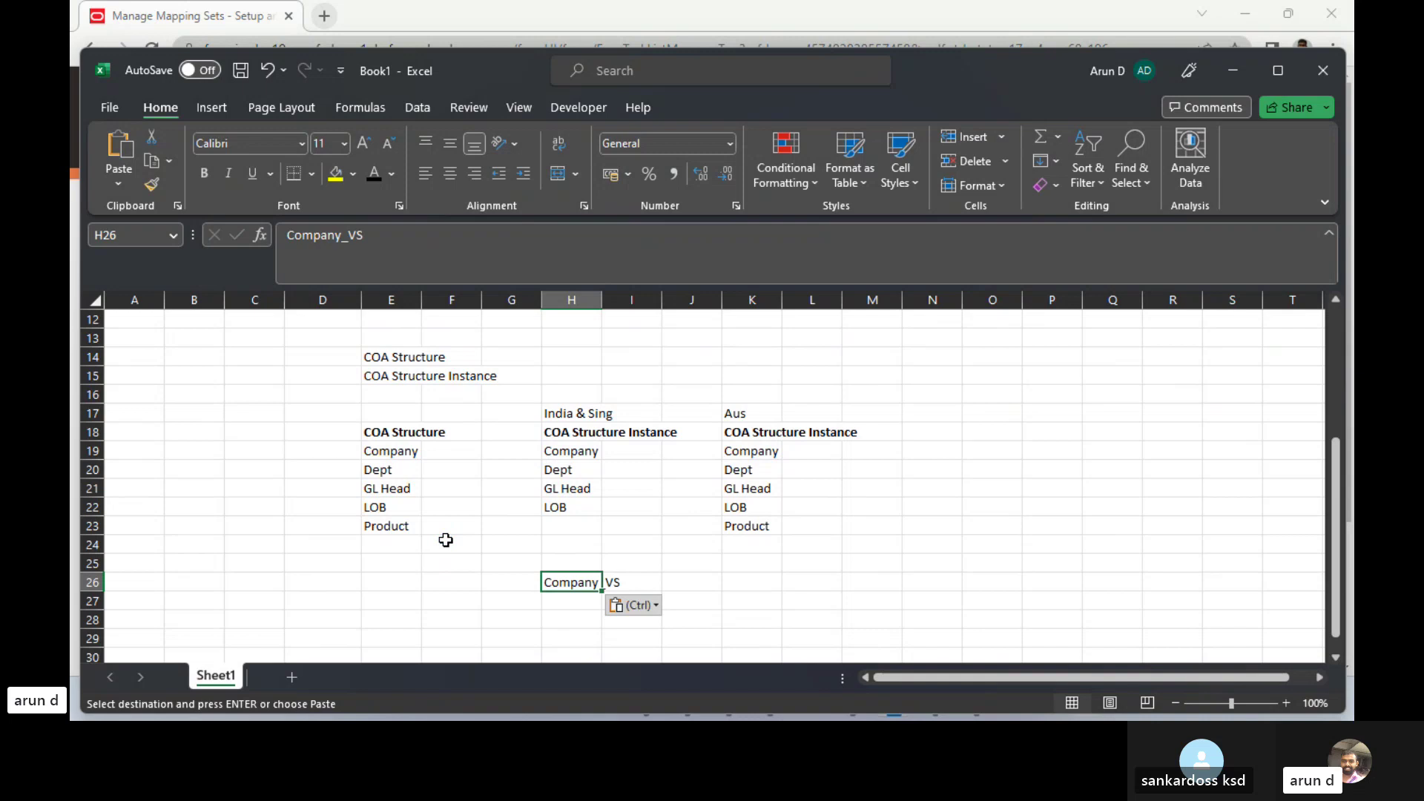
- Paste the copied Company_VS name into K26, beneath the Aus structure instance
{"action": "key", "text": "Right"}
{"action": "key", "text": "Right"}
{"action": "key", "text": "Right"}
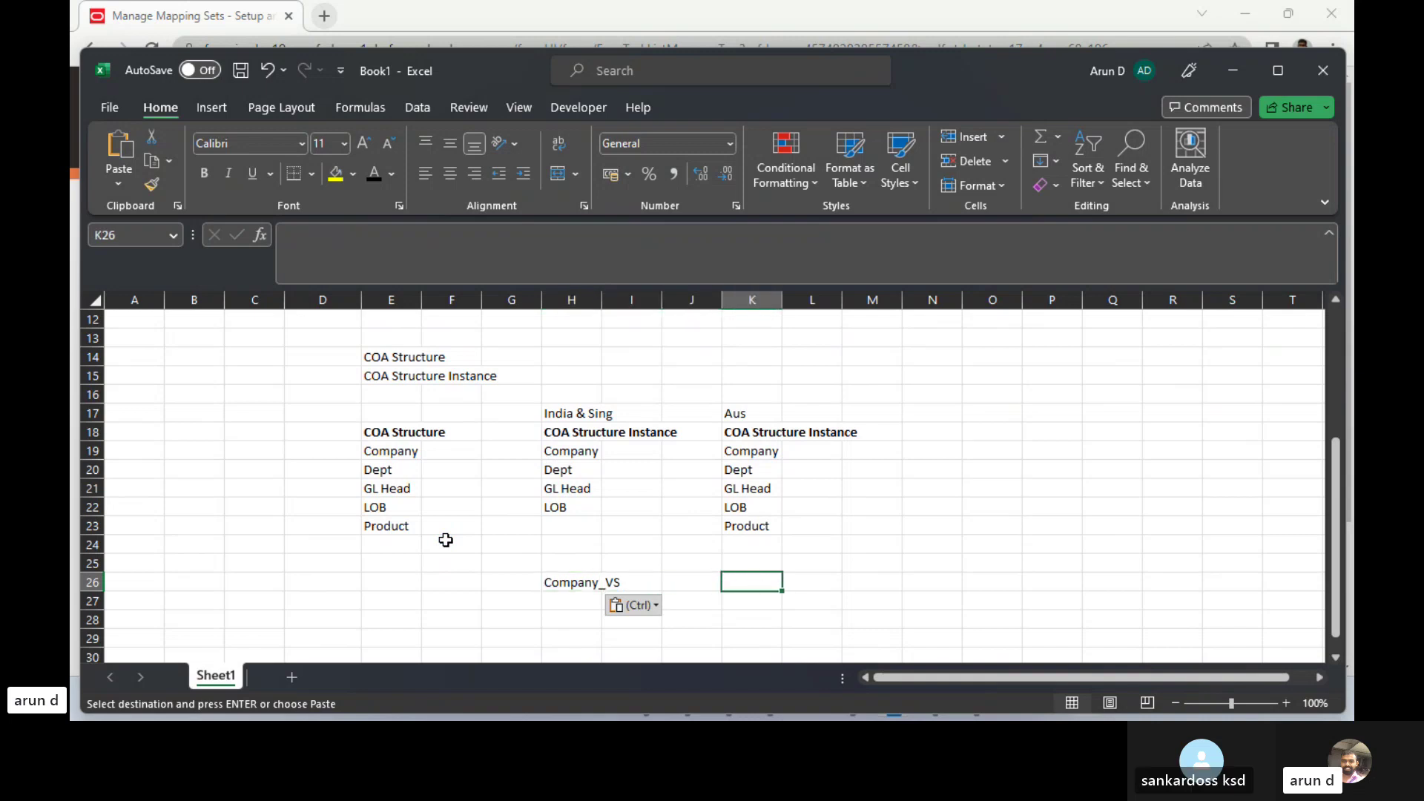
{"action": "key", "text": "ctrl+v"}
{"action": "key", "text": "Right"}
{"action": "key", "text": "Right"}
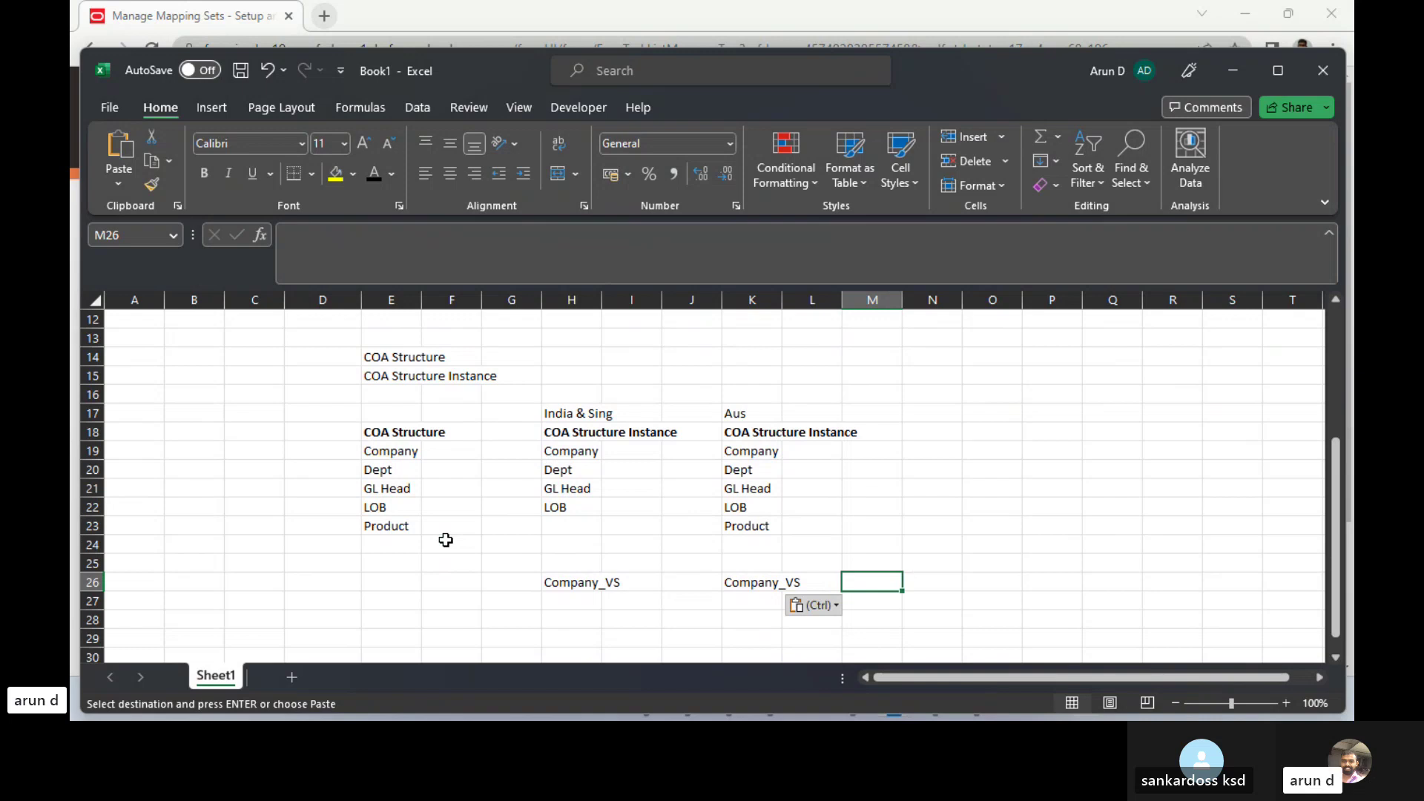
- Examine the company codes and descriptions listed under Company_VS in F8:G10
{"action": "key", "text": "Left"}
{"action": "key", "text": "Left"}
{"action": "key", "text": "Left"}
{"action": "key", "text": "Left"}
{"action": "key", "text": "Left"}
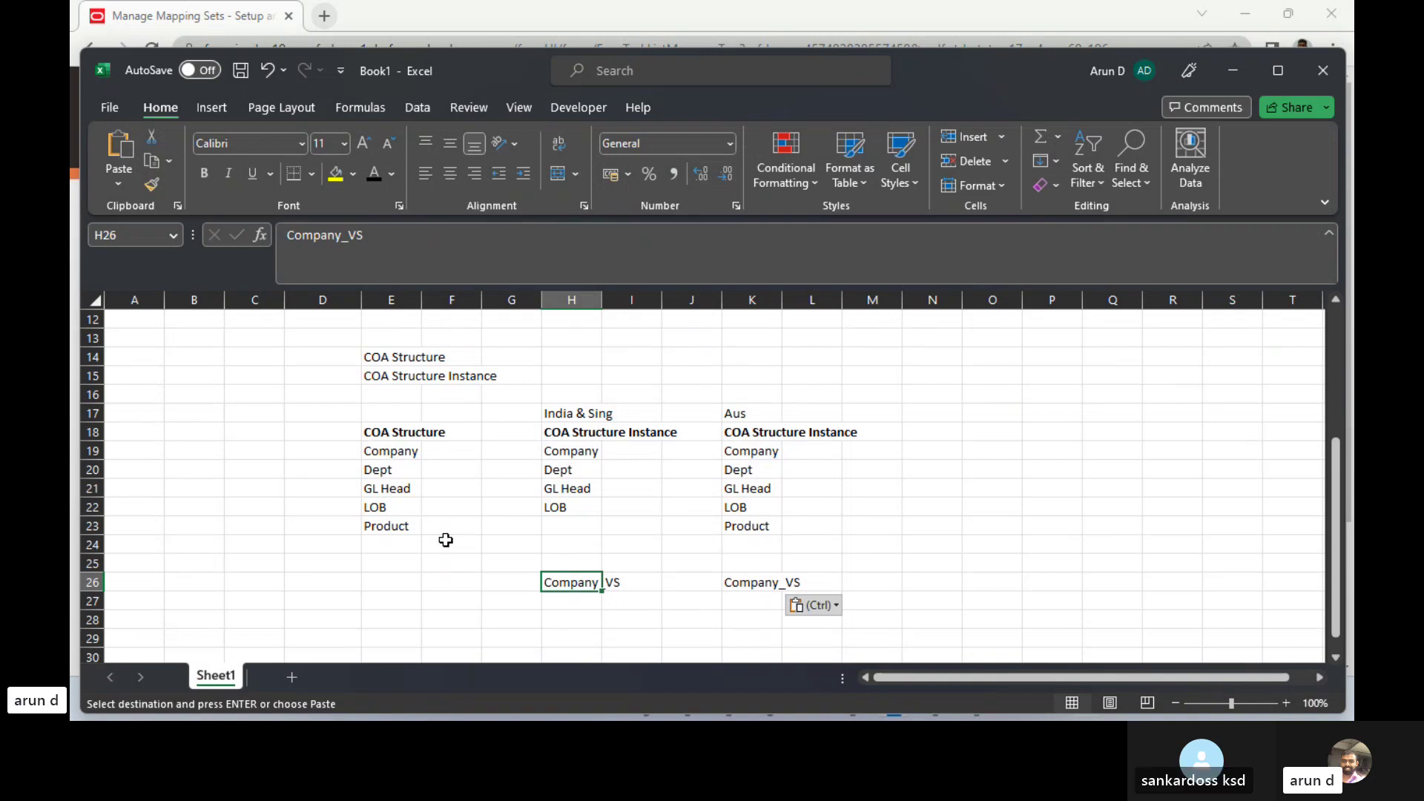
{"action": "key", "text": "Up"}
{"action": "key", "text": "Up"}
{"action": "key", "text": "Up"}
{"action": "key", "text": "Up"}
{"action": "key", "text": "Up"}
{"action": "key", "text": "Up"}
{"action": "key", "text": "Up"}
{"action": "key", "text": "Up"}
{"action": "key", "text": "Up"}
{"action": "key", "text": "Up"}
{"action": "key", "text": "Up"}
{"action": "key", "text": "Up"}
{"action": "key", "text": "Up"}
{"action": "key", "text": "Up"}
{"action": "key", "text": "Up"}
{"action": "key", "text": "Up"}
{"action": "key", "text": "Up"}
{"action": "key", "text": "Up"}
{"action": "key", "text": "Up"}
{"action": "key", "text": "Up"}
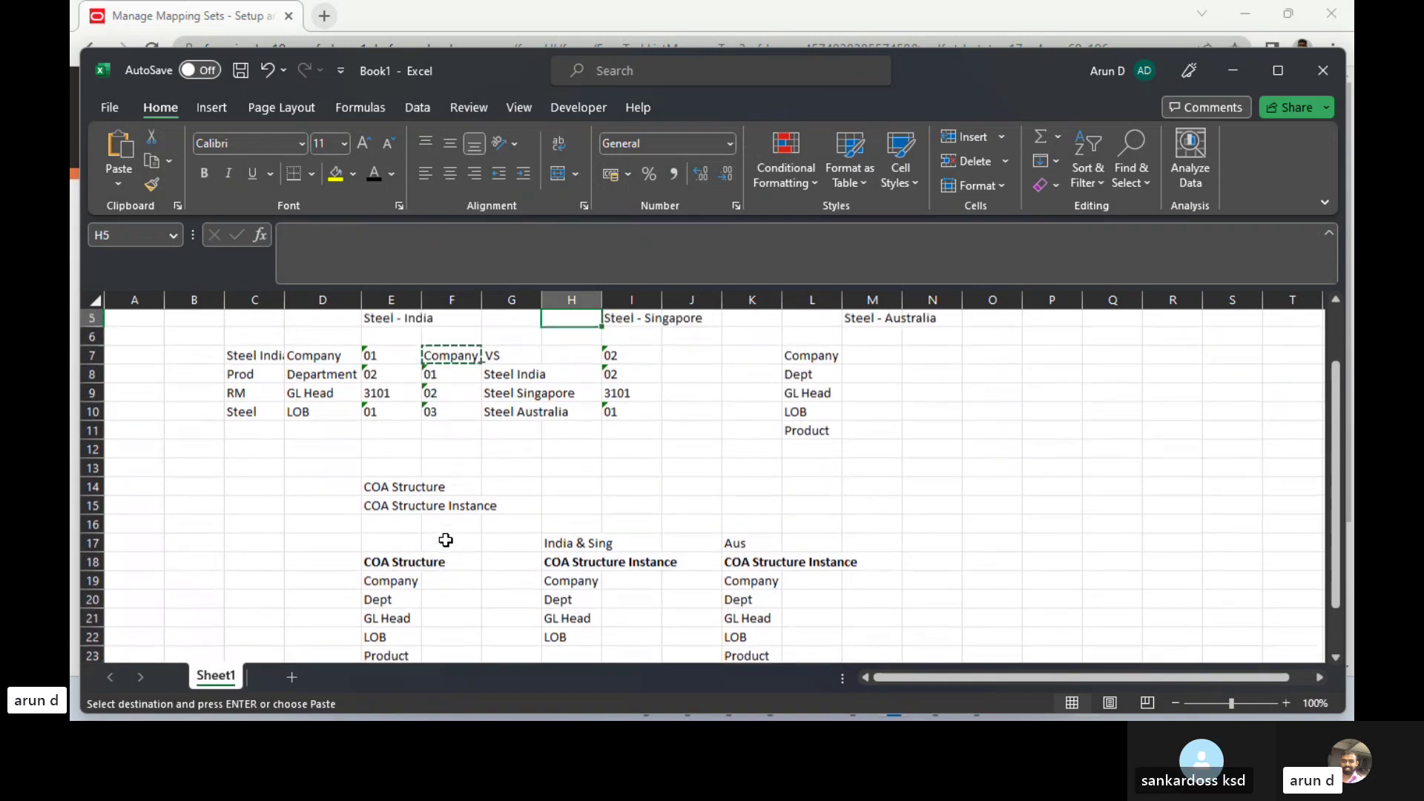
{"action": "key", "text": "Down"}
{"action": "key", "text": "Down"}
{"action": "key", "text": "Left"}
{"action": "key", "text": "Down"}
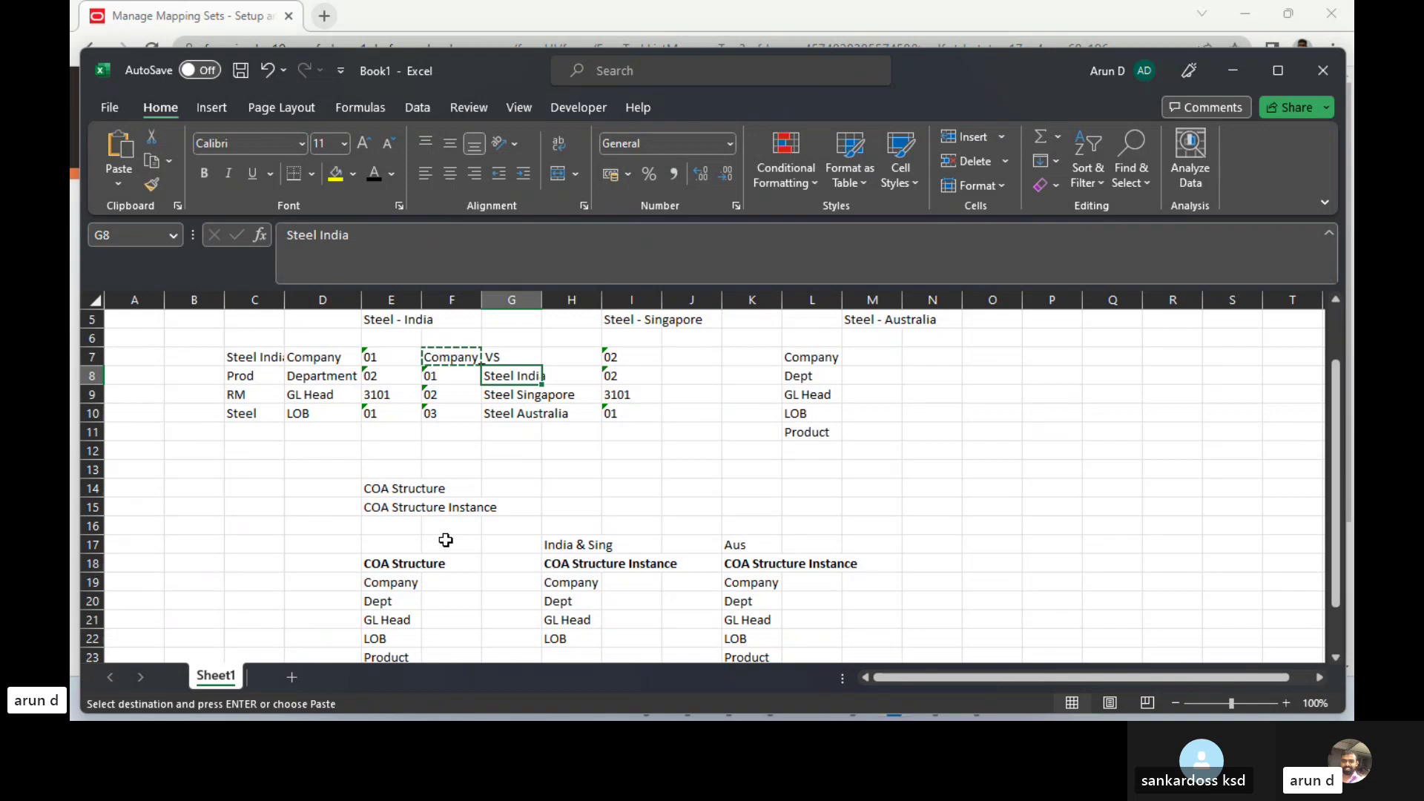
- Review the Company_VS entries in row 26 beneath the India & Sing and Aus structure instances
{"action": "key", "text": "Down"}
{"action": "key", "text": "Down"}
{"action": "key", "text": "Down"}
{"action": "key", "text": "Down"}
{"action": "key", "text": "Down"}
{"action": "key", "text": "Down"}
{"action": "key", "text": "Down"}
{"action": "key", "text": "Down"}
{"action": "key", "text": "Down"}
{"action": "key", "text": "Down"}
{"action": "key", "text": "Down"}
{"action": "key", "text": "Down"}
{"action": "key", "text": "Down"}
{"action": "key", "text": "Down"}
{"action": "key", "text": "Down"}
{"action": "key", "text": "Down"}
{"action": "key", "text": "Down"}
{"action": "key", "text": "Down"}
{"action": "key", "text": "Down"}
{"action": "key", "text": "Down"}
{"action": "key", "text": "Down"}
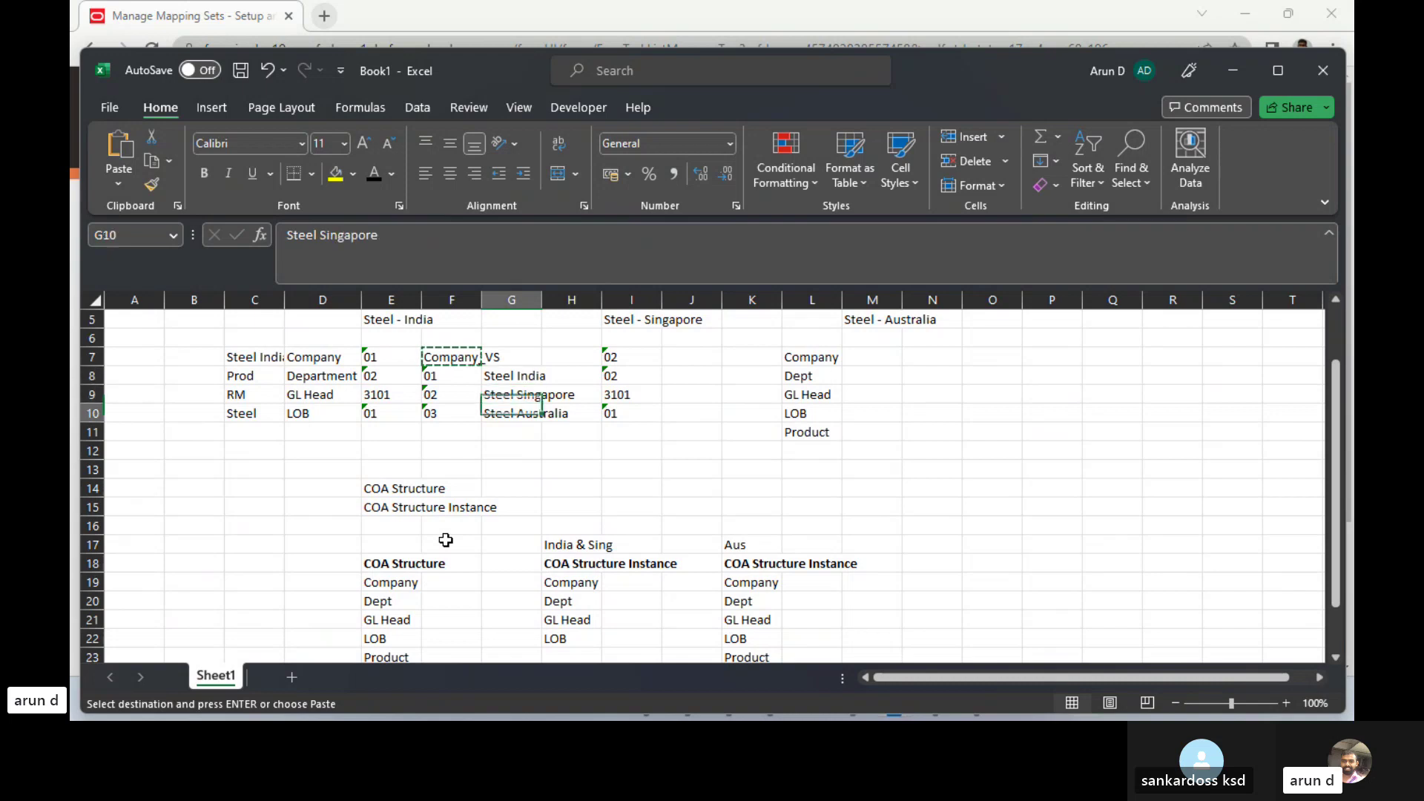
{"action": "key", "text": "Right"}
{"action": "key", "text": "Up"}
{"action": "key", "text": "Up"}
{"action": "key", "text": "Up"}
{"action": "key", "text": "Up"}
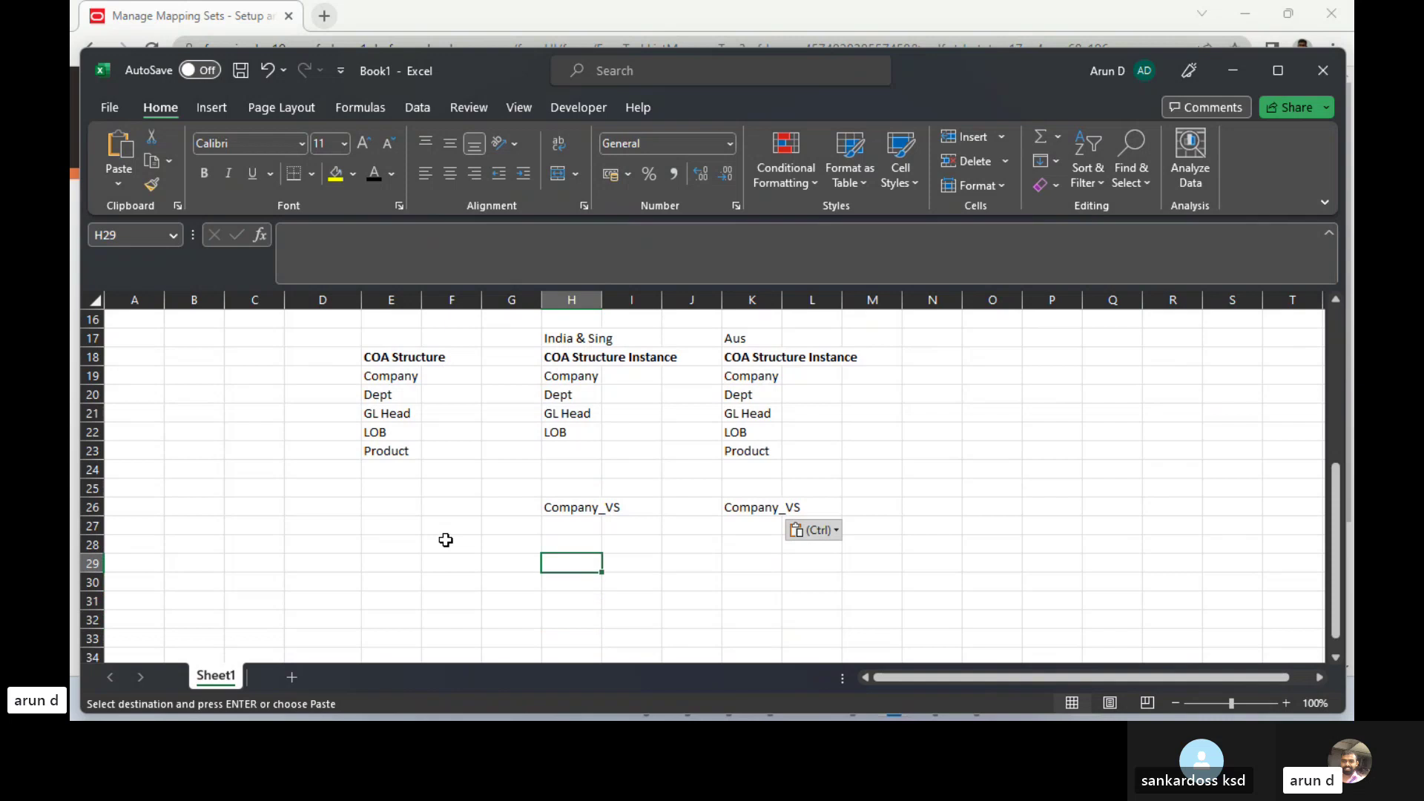
- List the value set types Free Text, LOV and Table in cells H29:H31
{"action": "type", "text": "Free "}
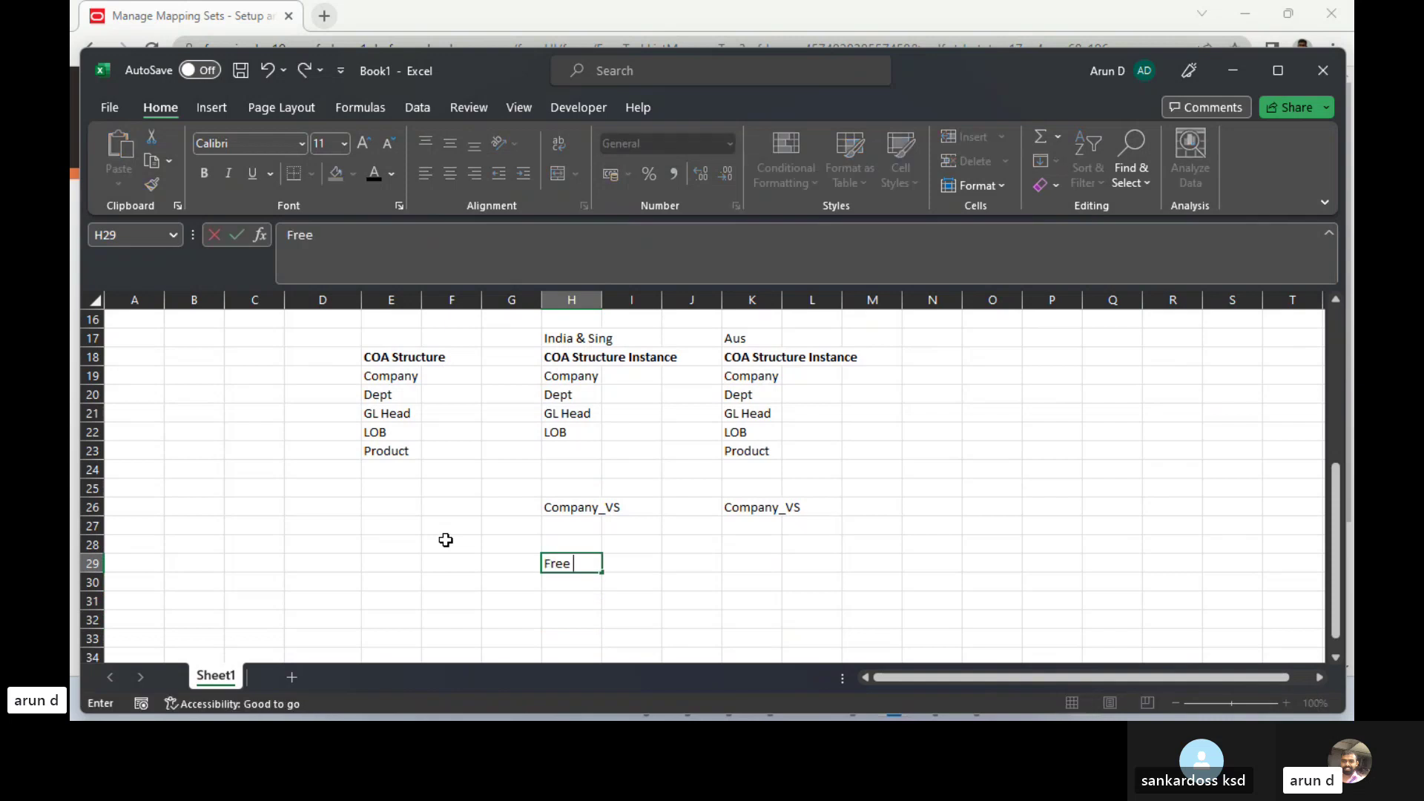
{"action": "type", "text": "Text"}
{"action": "key", "text": "Tab"}
{"action": "key", "text": "Down"}
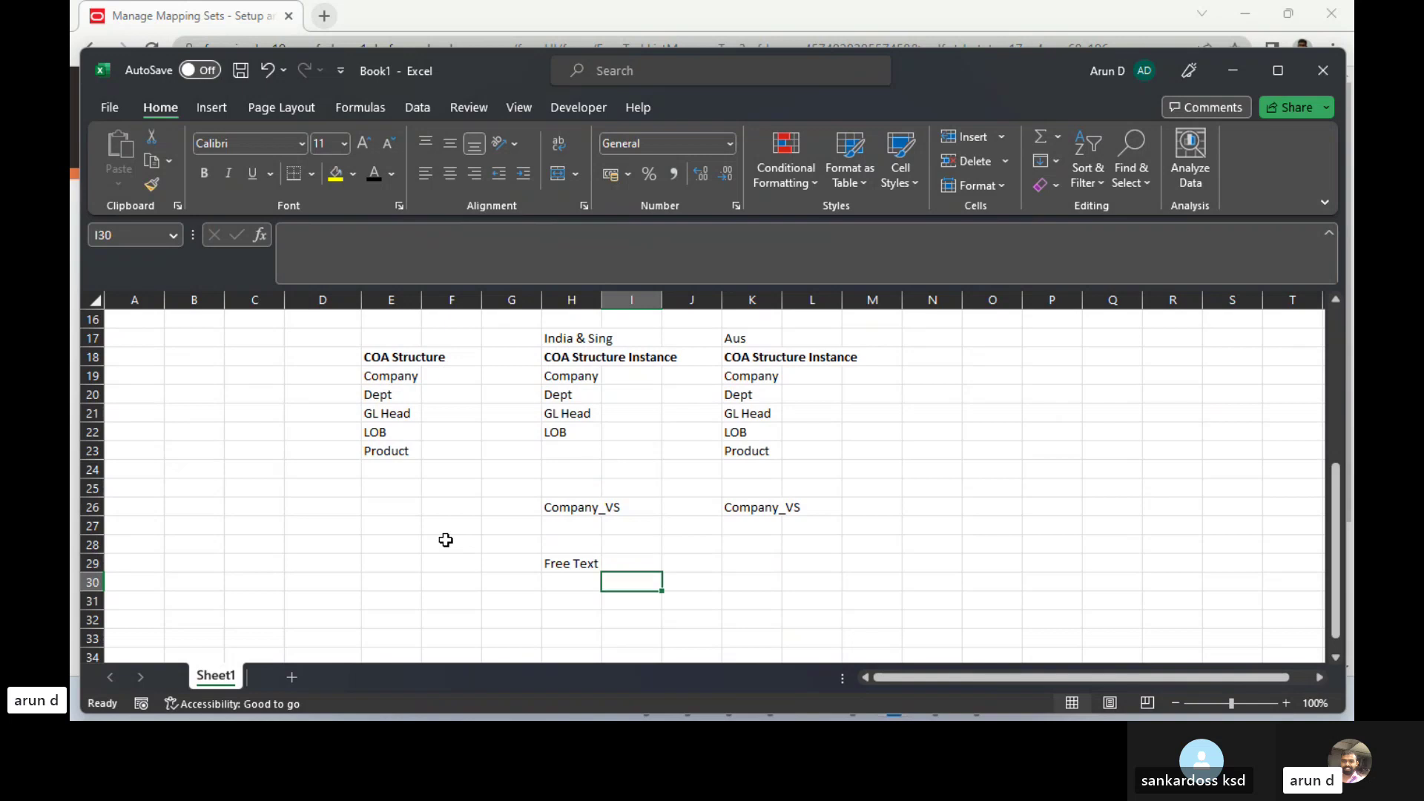
{"action": "key", "text": "Left"}
{"action": "type", "text": "LOV"}
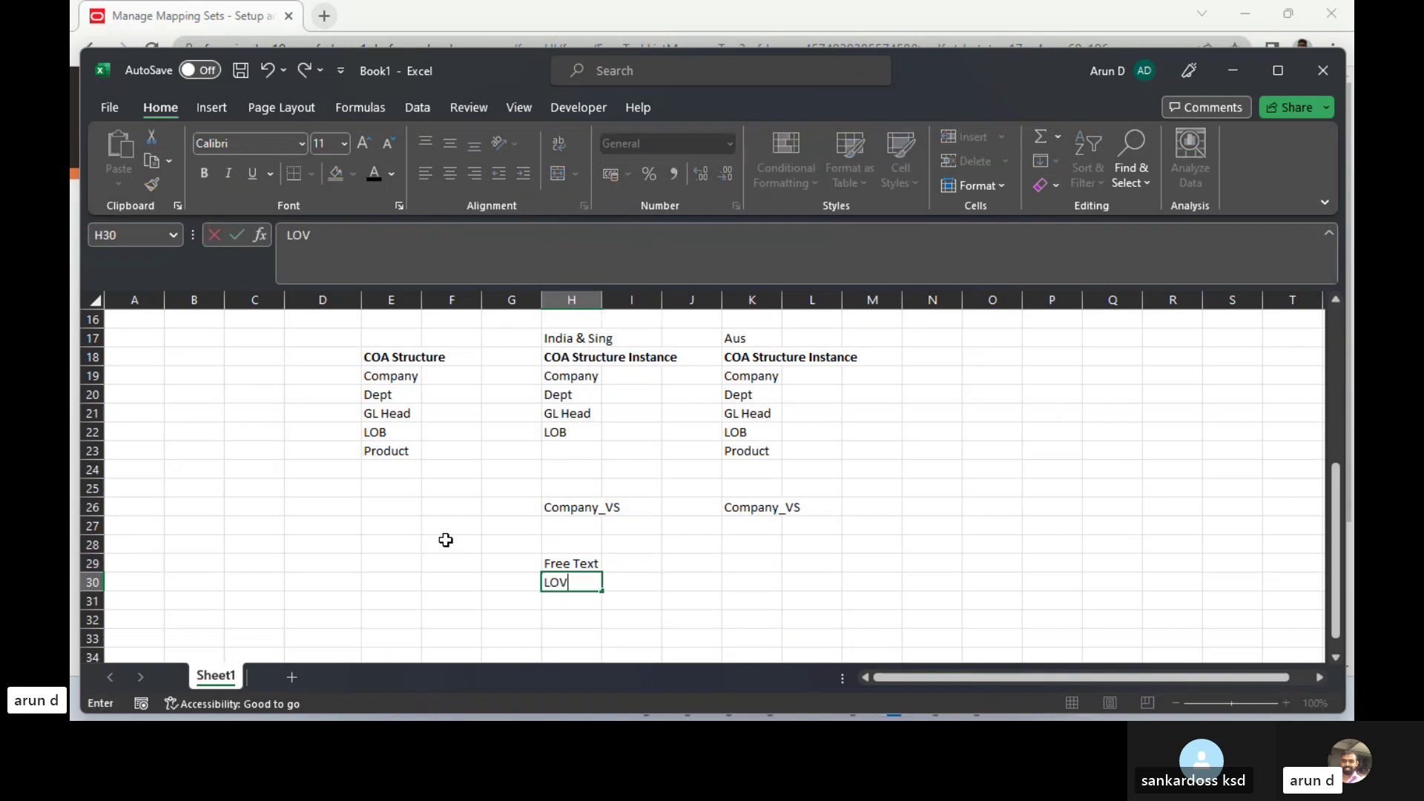
{"action": "key", "text": "Tab"}
{"action": "key", "text": "Down"}
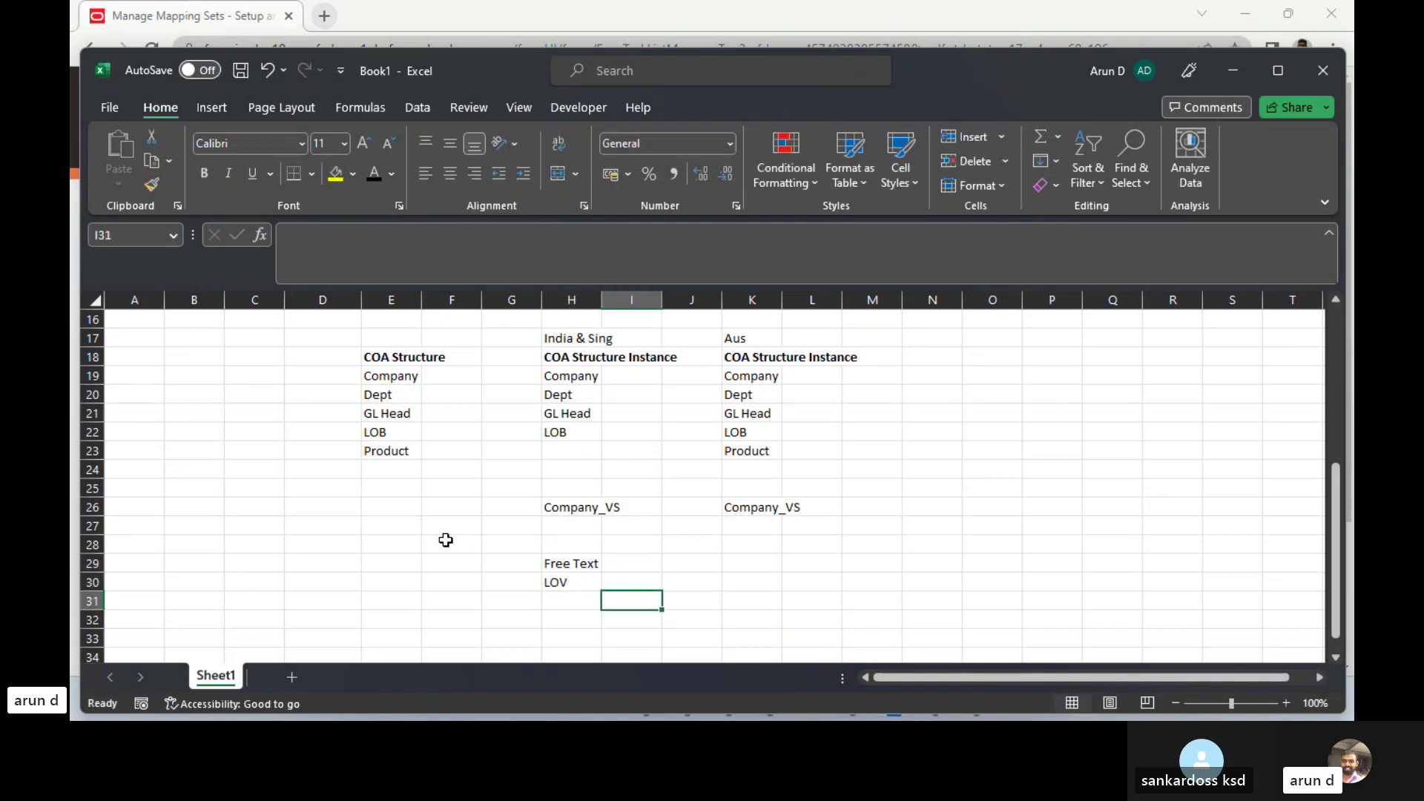
{"action": "key", "text": "Left"}
{"action": "type", "text": "Table"}
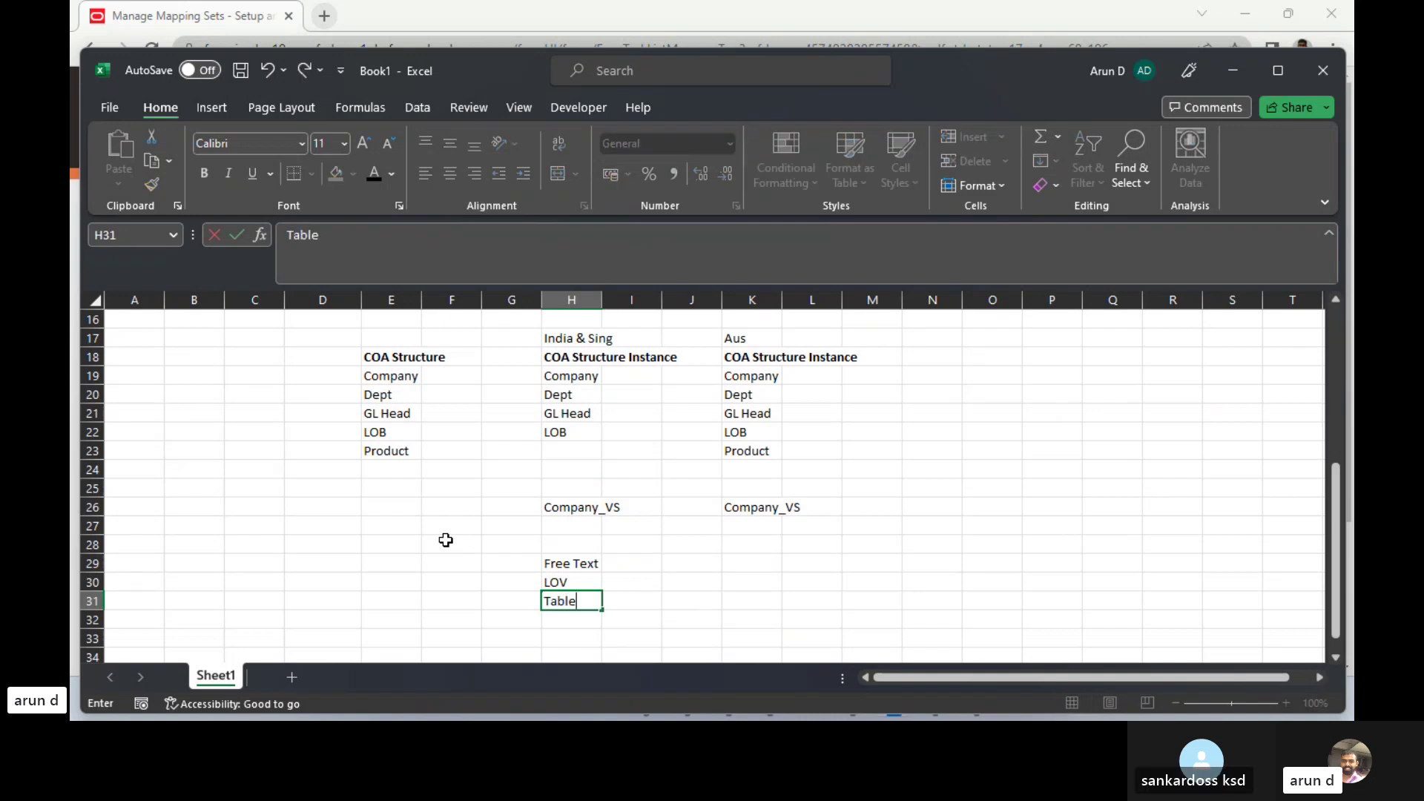
{"action": "key", "text": "Tab"}
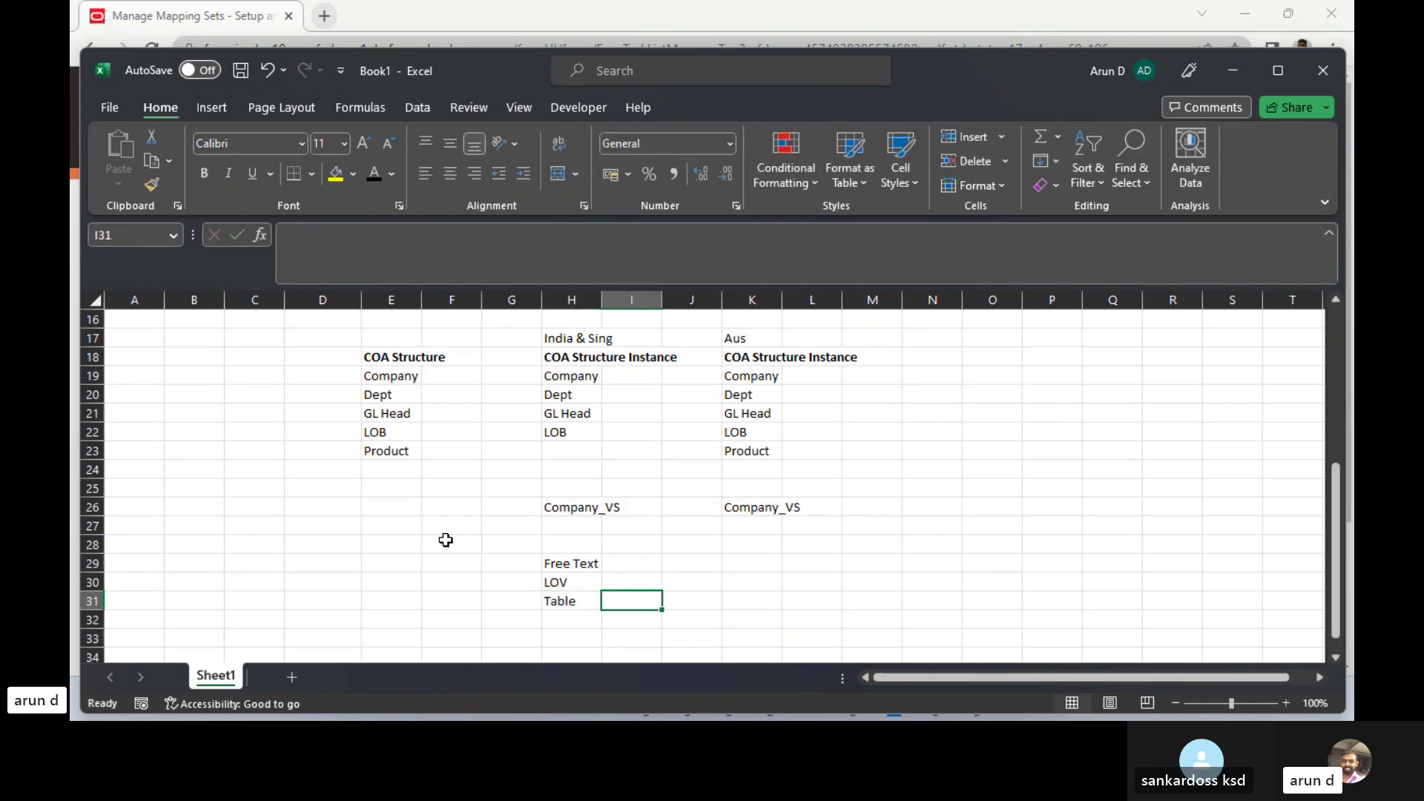
- Enter the sample values Steel India, India Steel and Ind Steel in I29:K29, beside Free Text
{"action": "key", "text": "Up"}
{"action": "key", "text": "Up"}
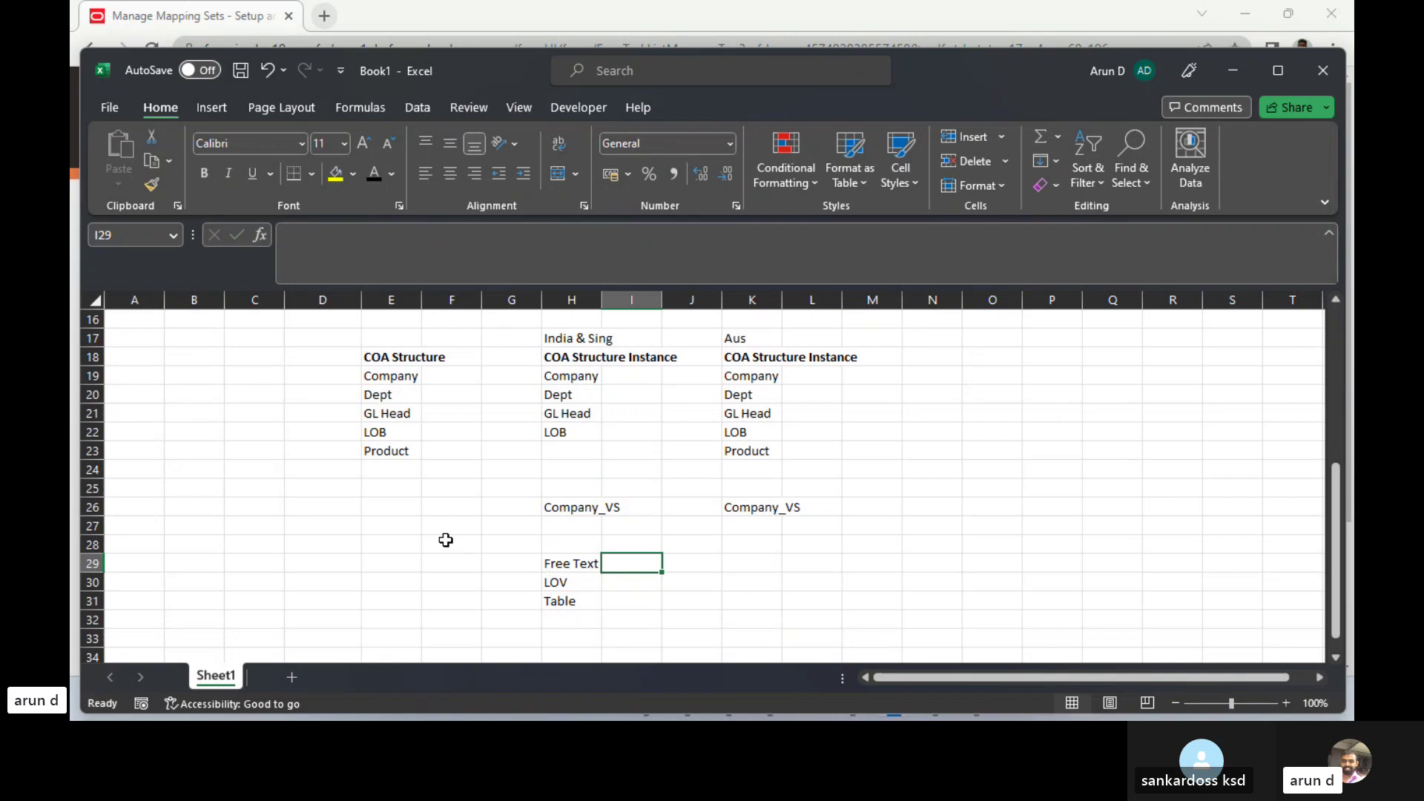
{"action": "type", "text": "St"}
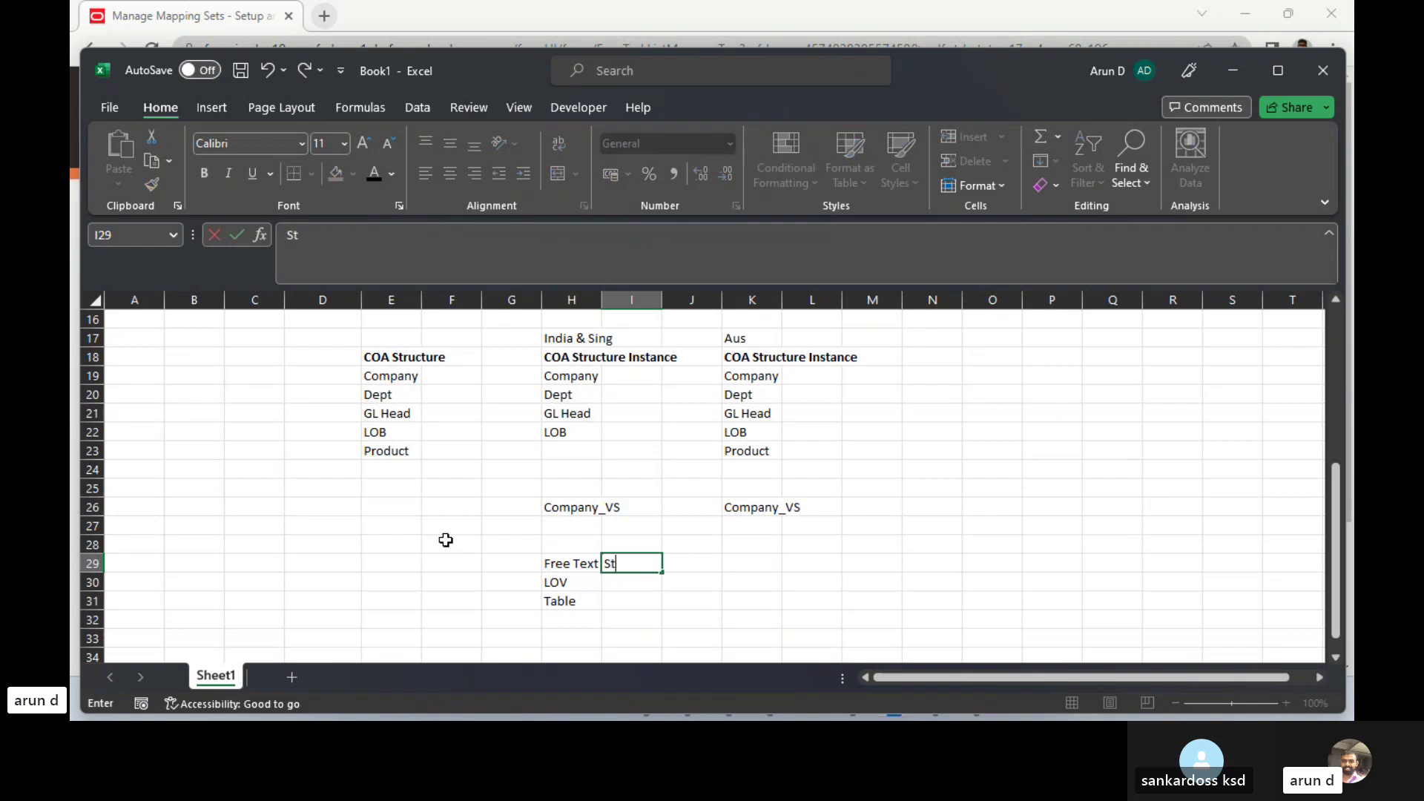
{"action": "type", "text": "eel India"}
{"action": "key", "text": "Tab"}
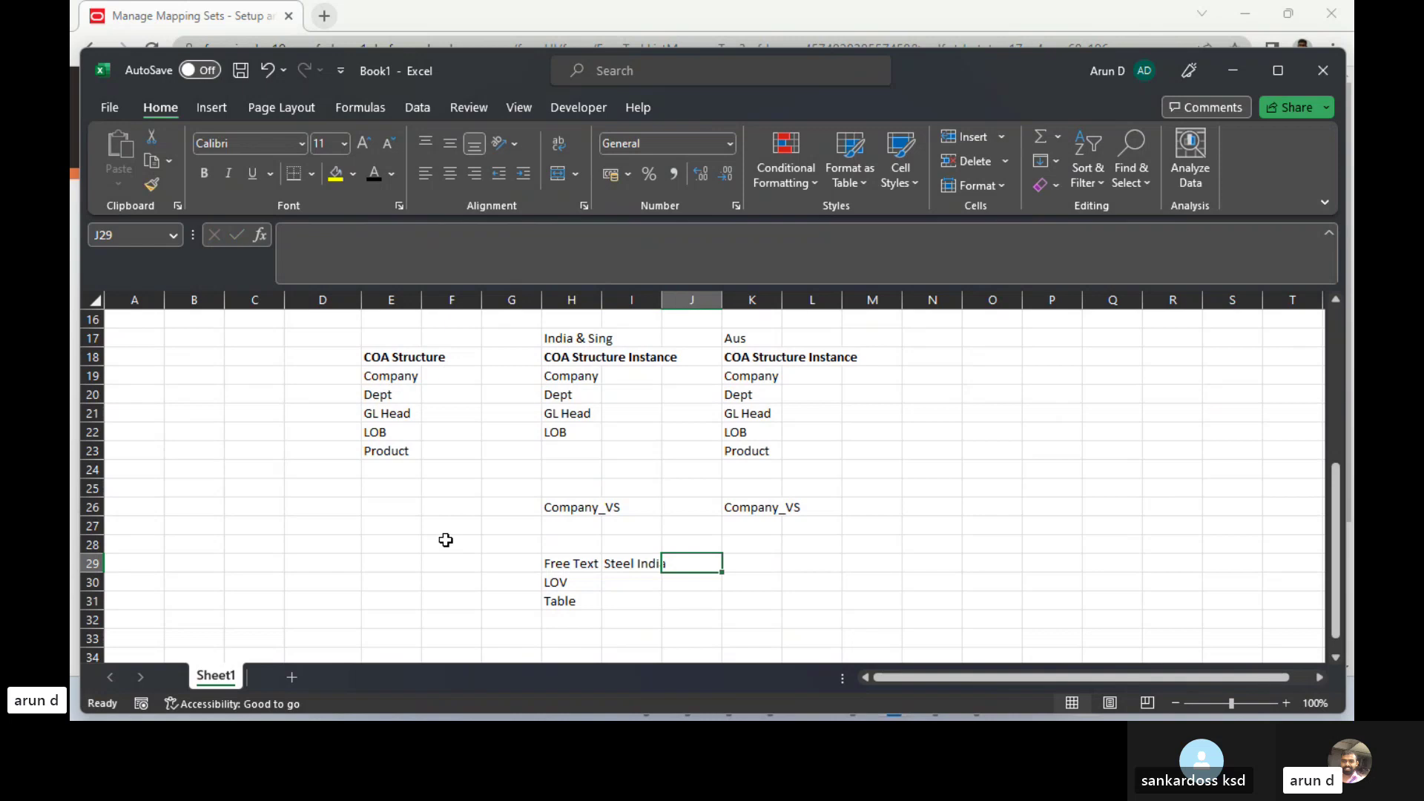
{"action": "type", "text": "India St"}
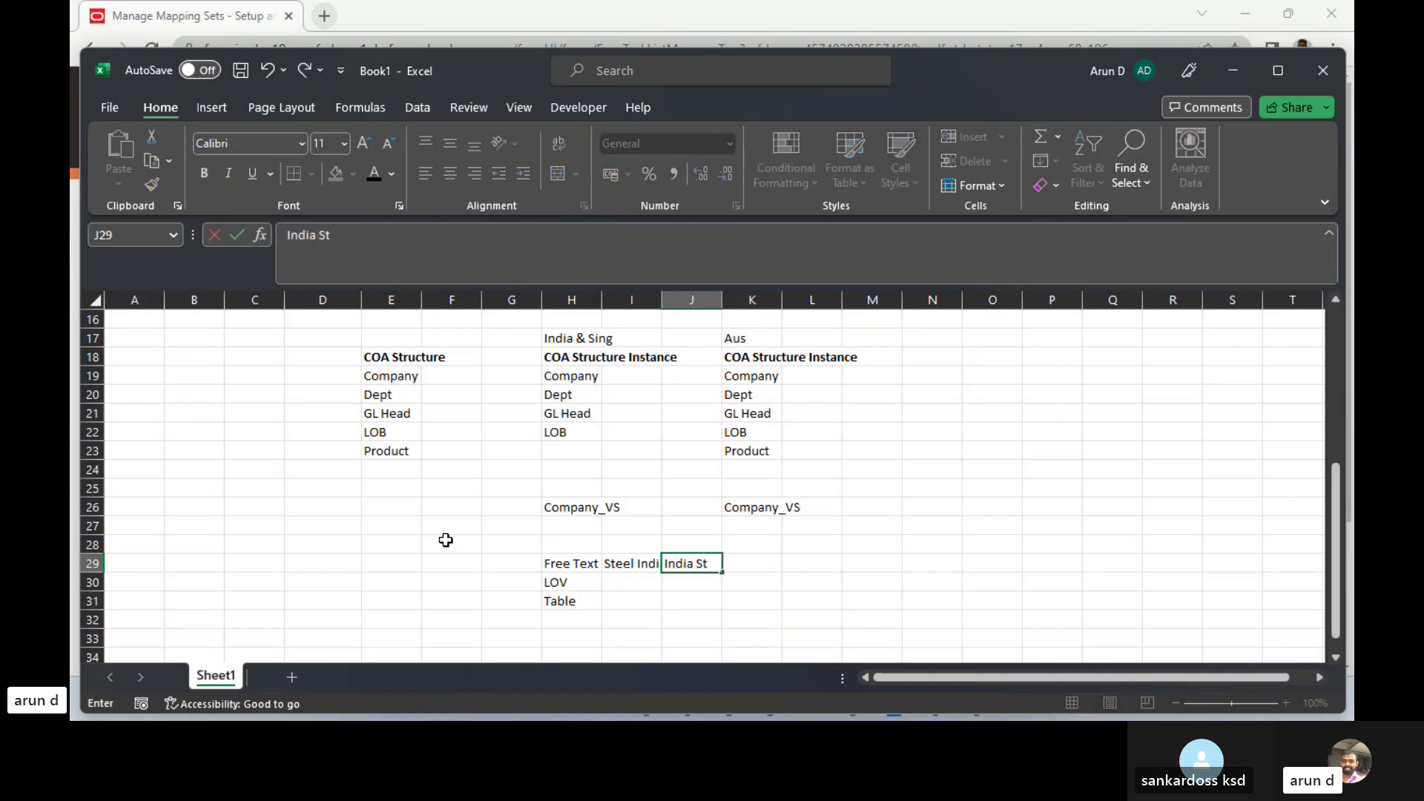
{"action": "type", "text": "eel"}
{"action": "key", "text": "Tab"}
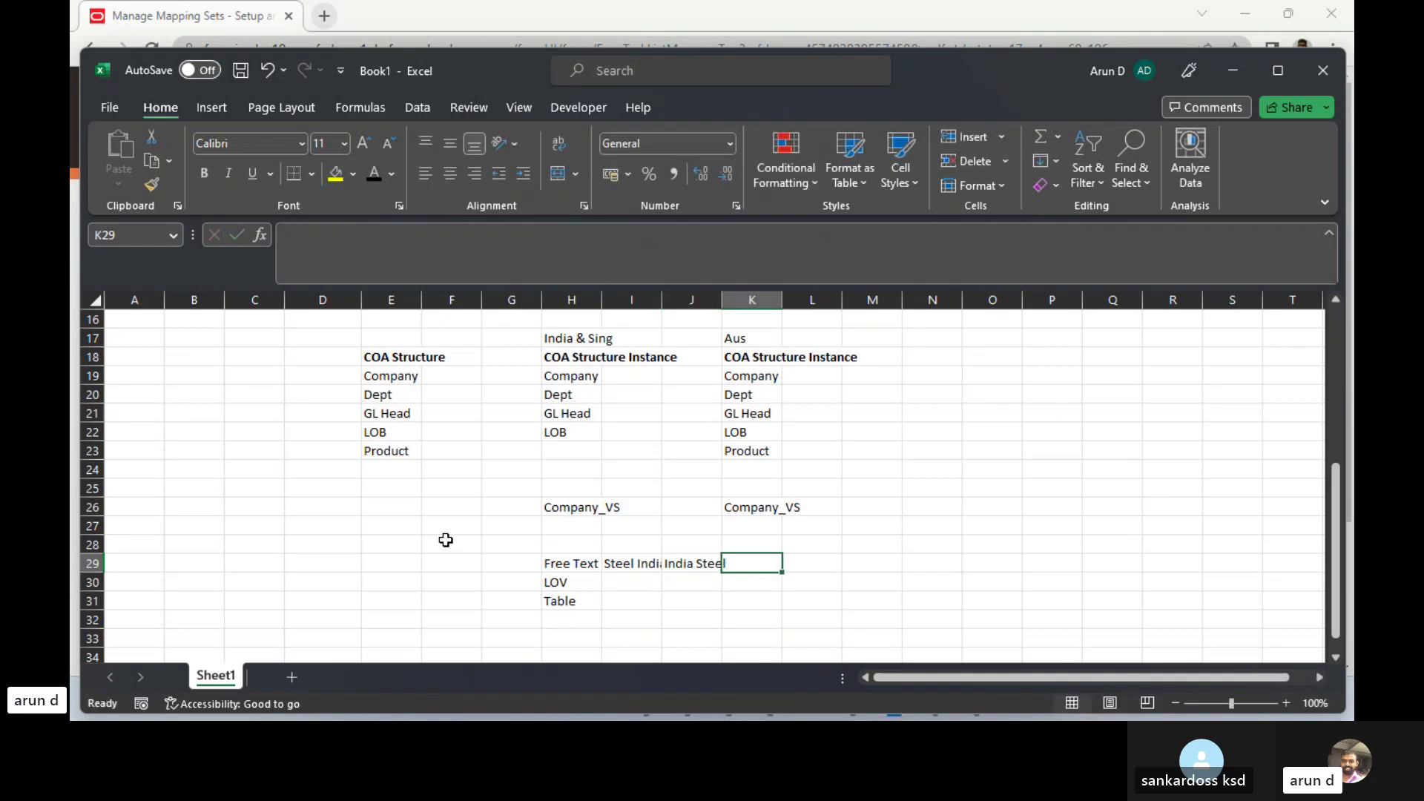
{"action": "type", "text": "\\"}
{"action": "key", "text": "BackSpace"}
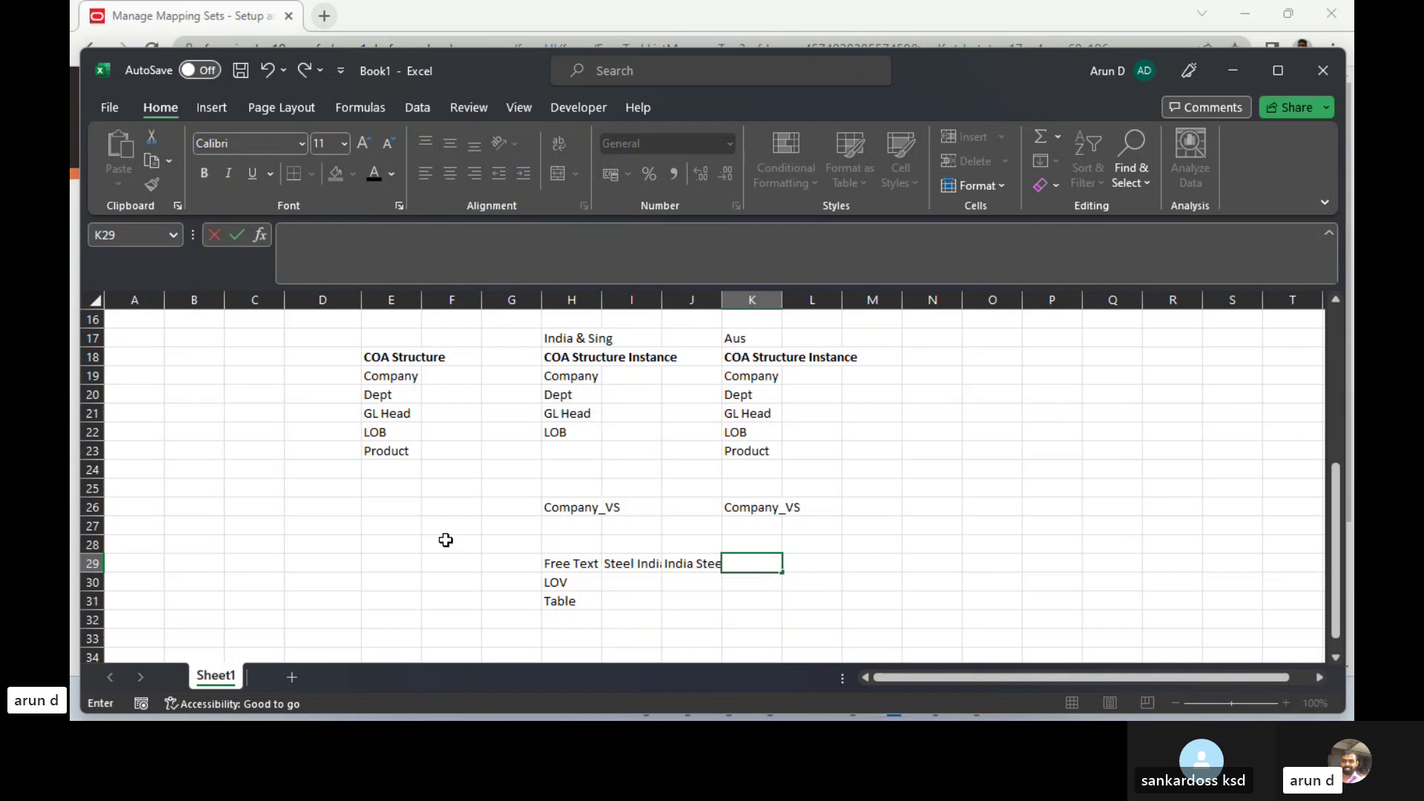
{"action": "type", "text": "Ind Steel"}
{"action": "key", "text": "Tab"}
{"action": "key", "text": "Tab"}
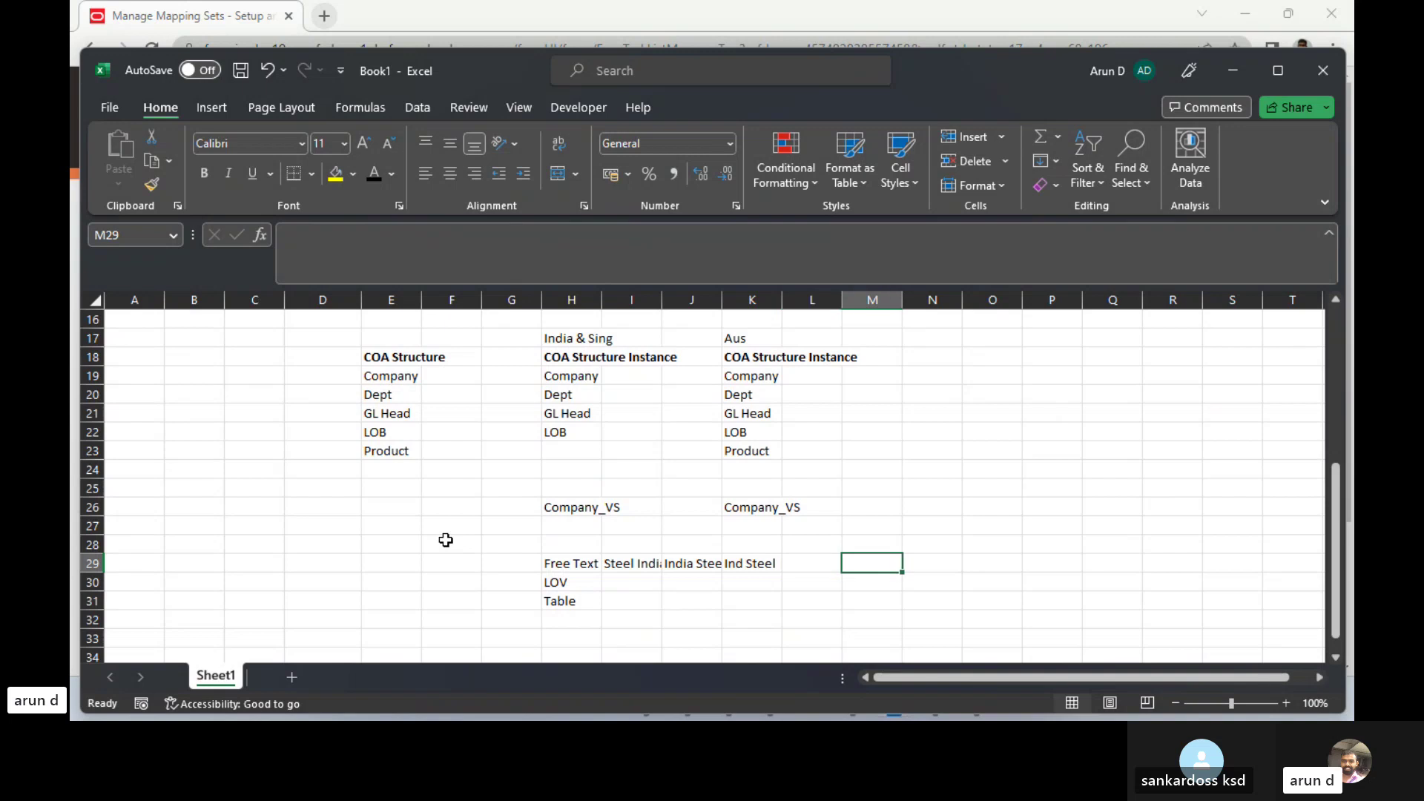
- Review the three company name variants in I29:K29 beside Free Text
{"action": "key", "text": "Left"}
{"action": "key", "text": "Left"}
{"action": "key", "text": "Left"}
{"action": "key", "text": "Left"}
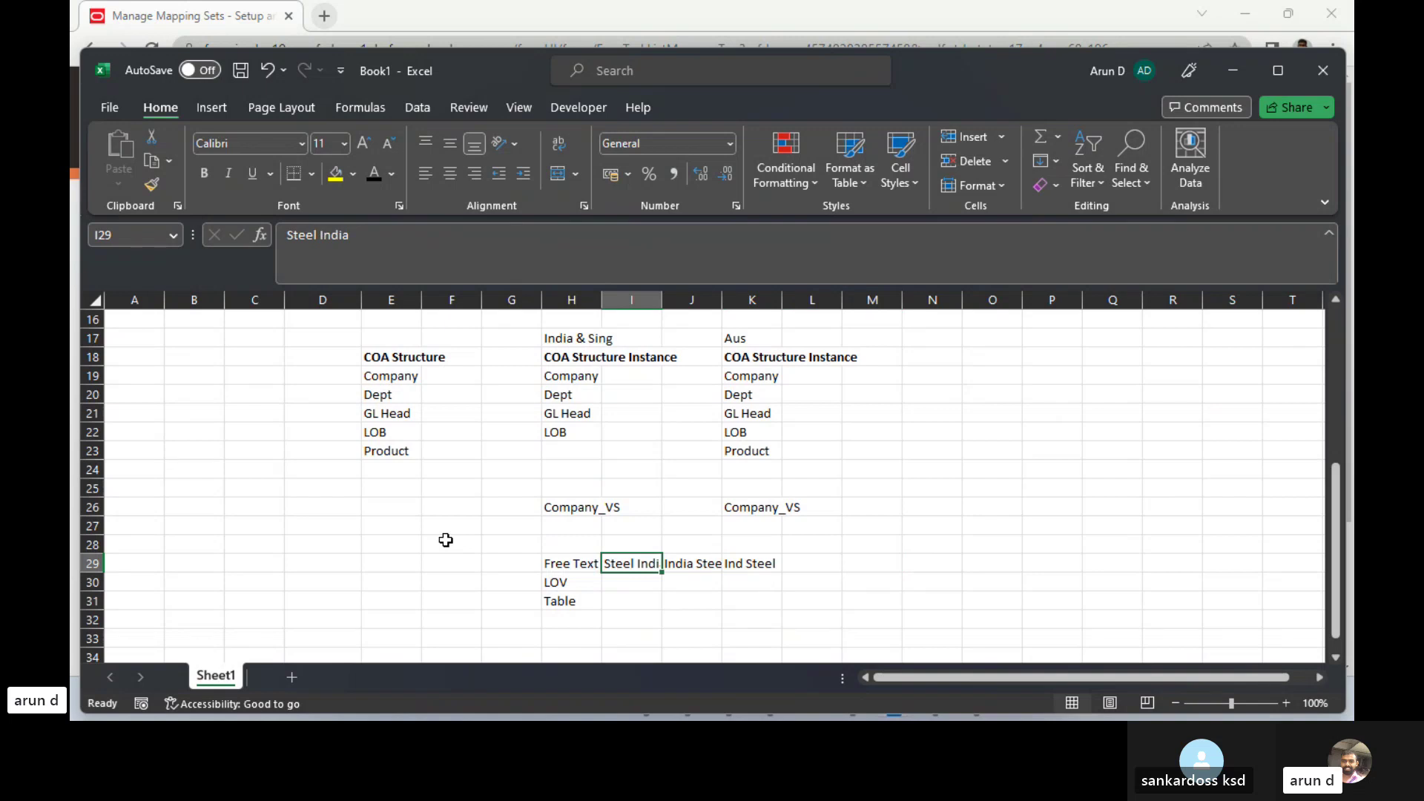
{"action": "key", "text": "Right"}
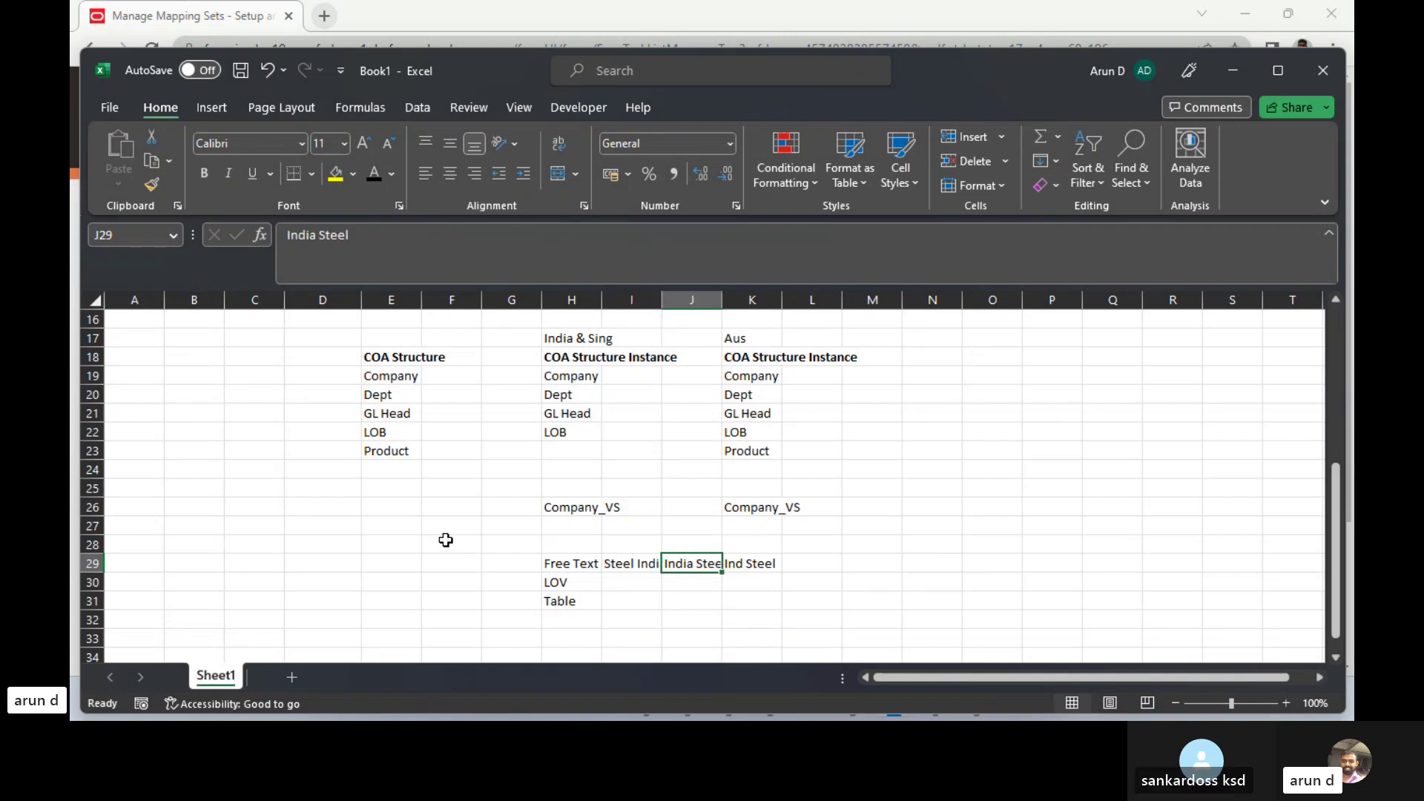
{"action": "key", "text": "Right"}
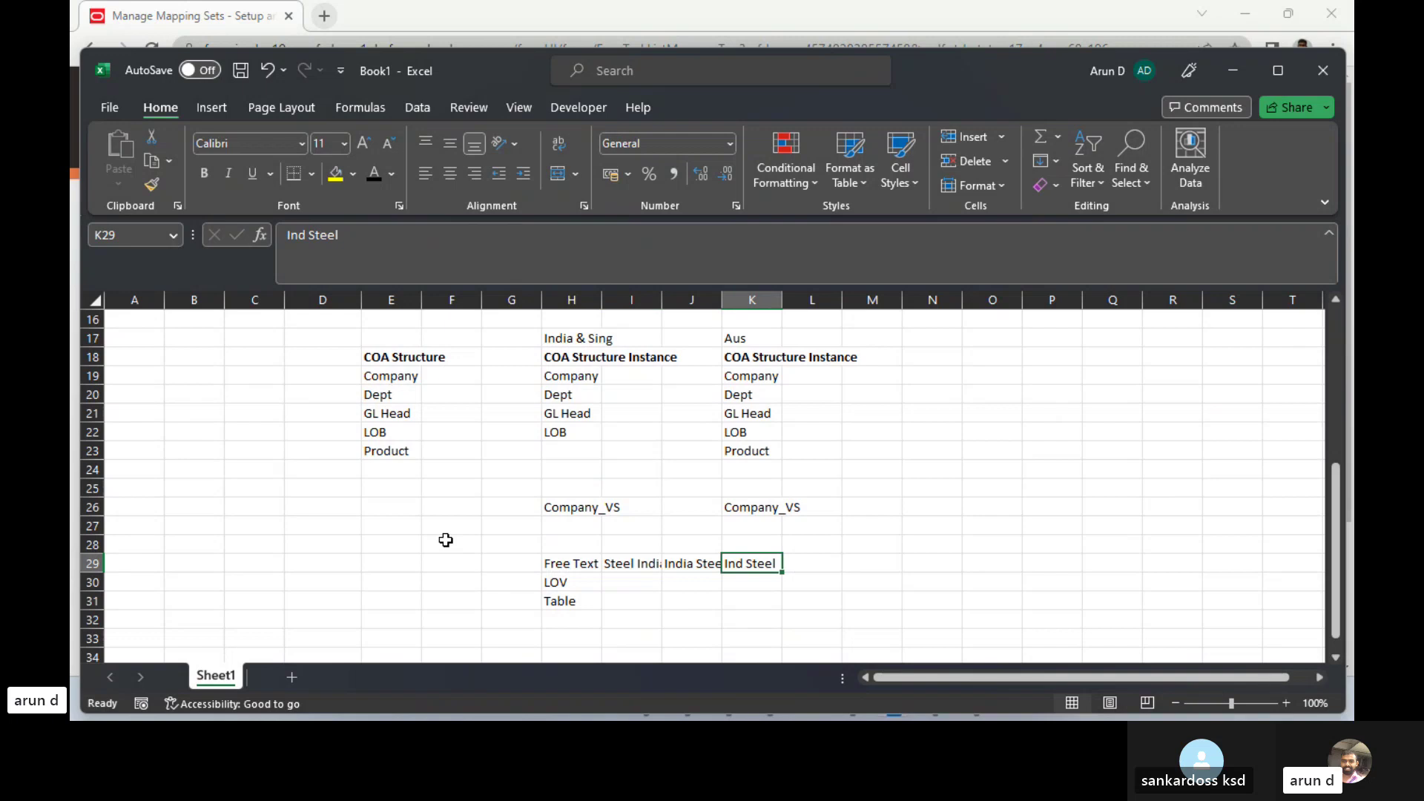
{"action": "key", "text": "Left"}
{"action": "key", "text": "Left"}
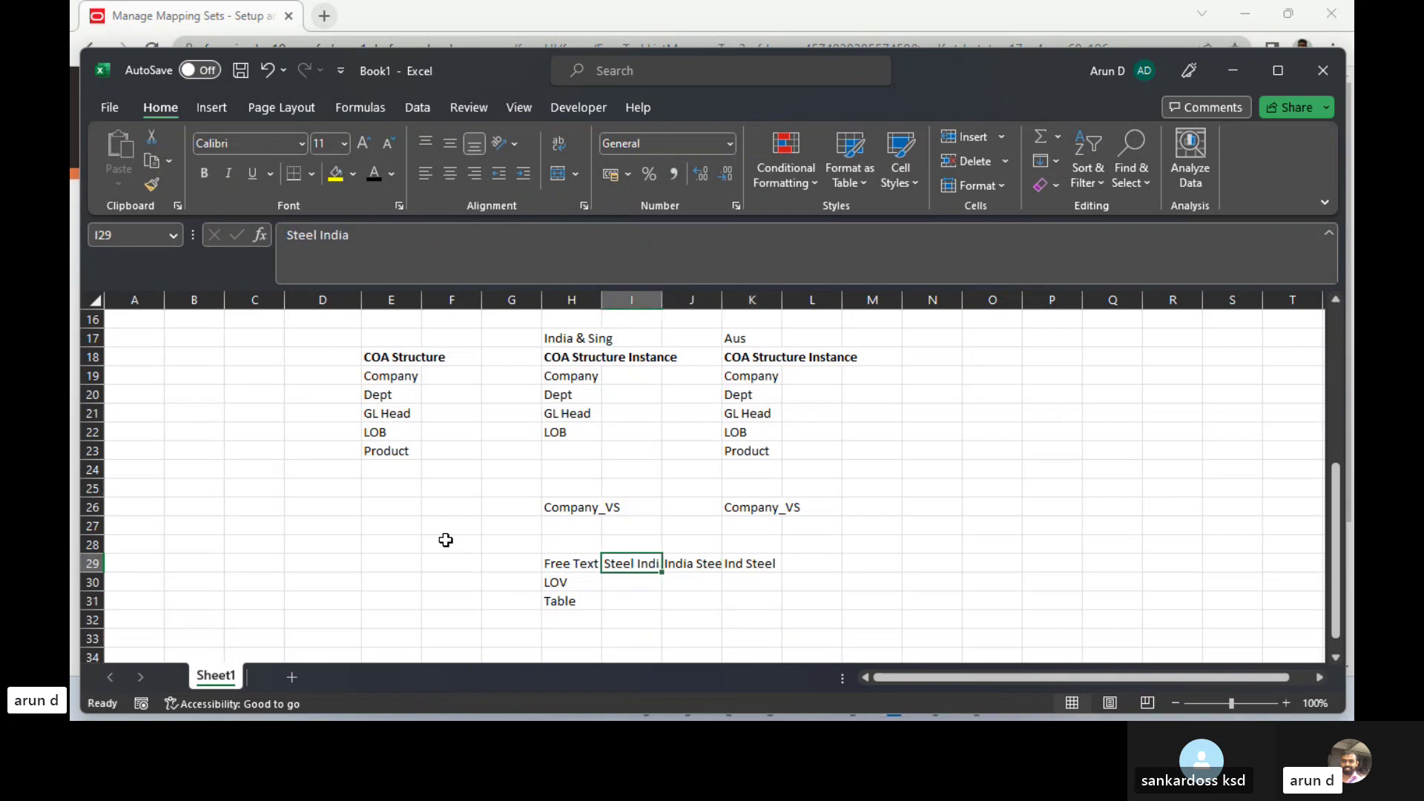
{"action": "key", "text": "shift+Right"}
{"action": "key", "text": "shift+Right"}
{"action": "key", "text": "shift+Right"}
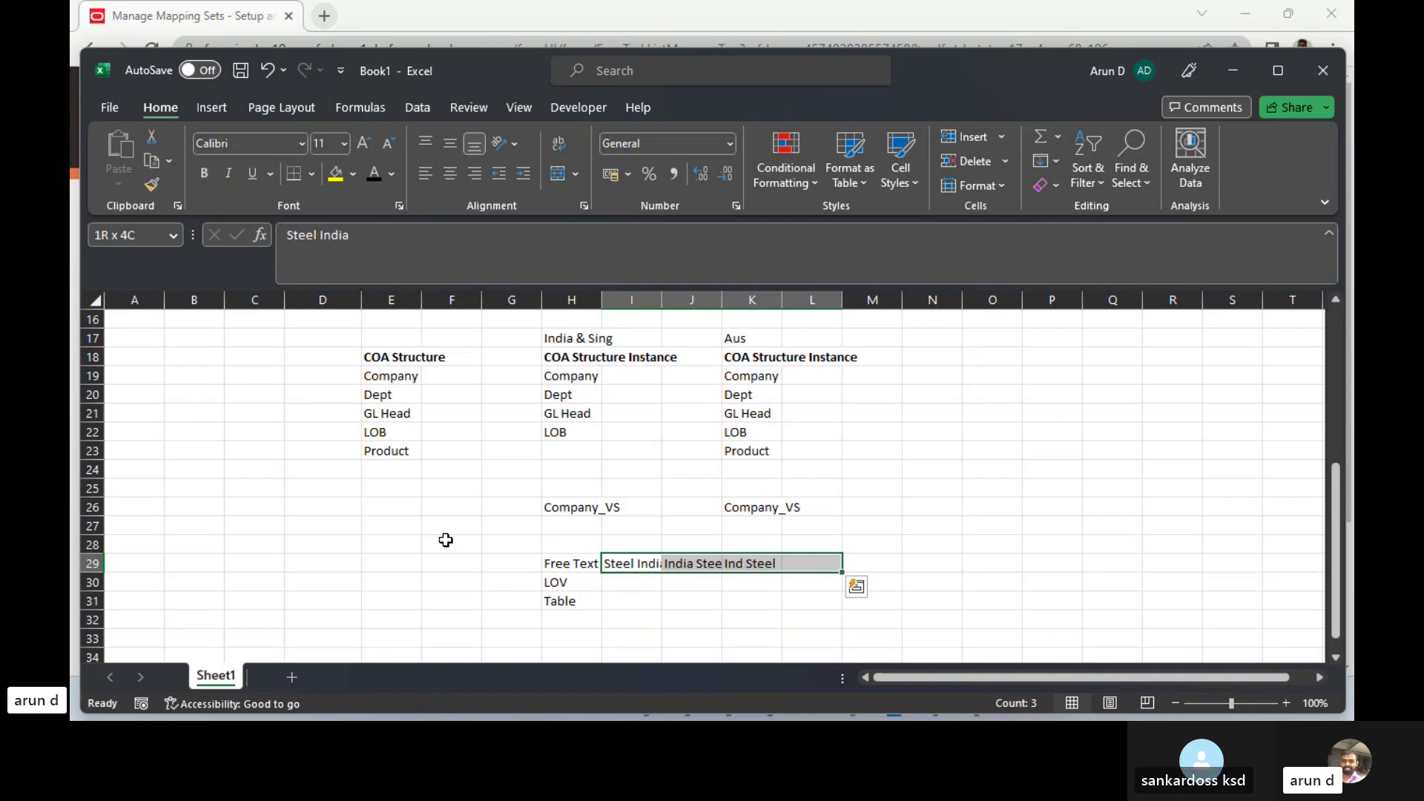
- Highlight the Free Text cell H29 with a yellow fill
{"action": "key", "text": "Left"}
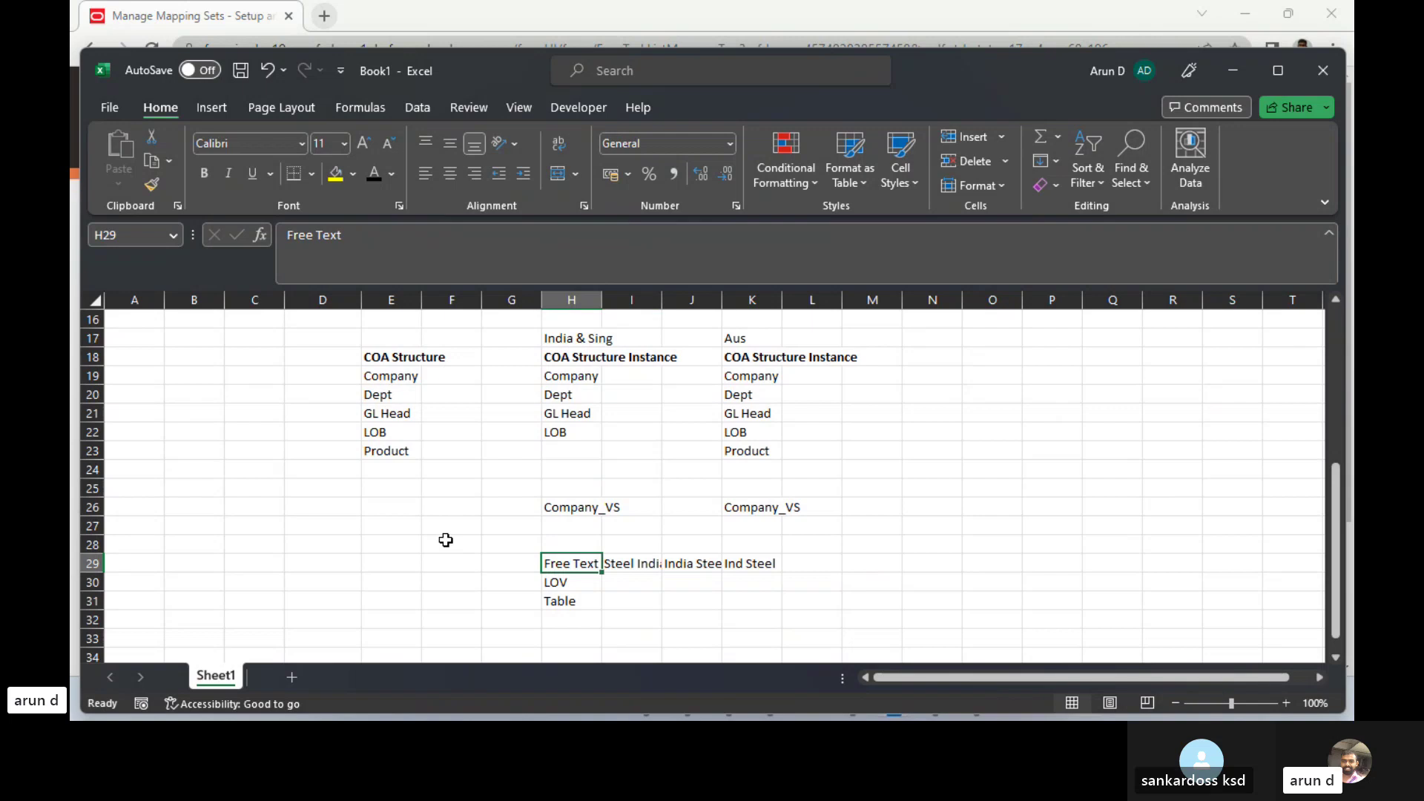
{"action": "left_click", "coordinate": [336, 175]}
{"action": "key", "text": "Down"}
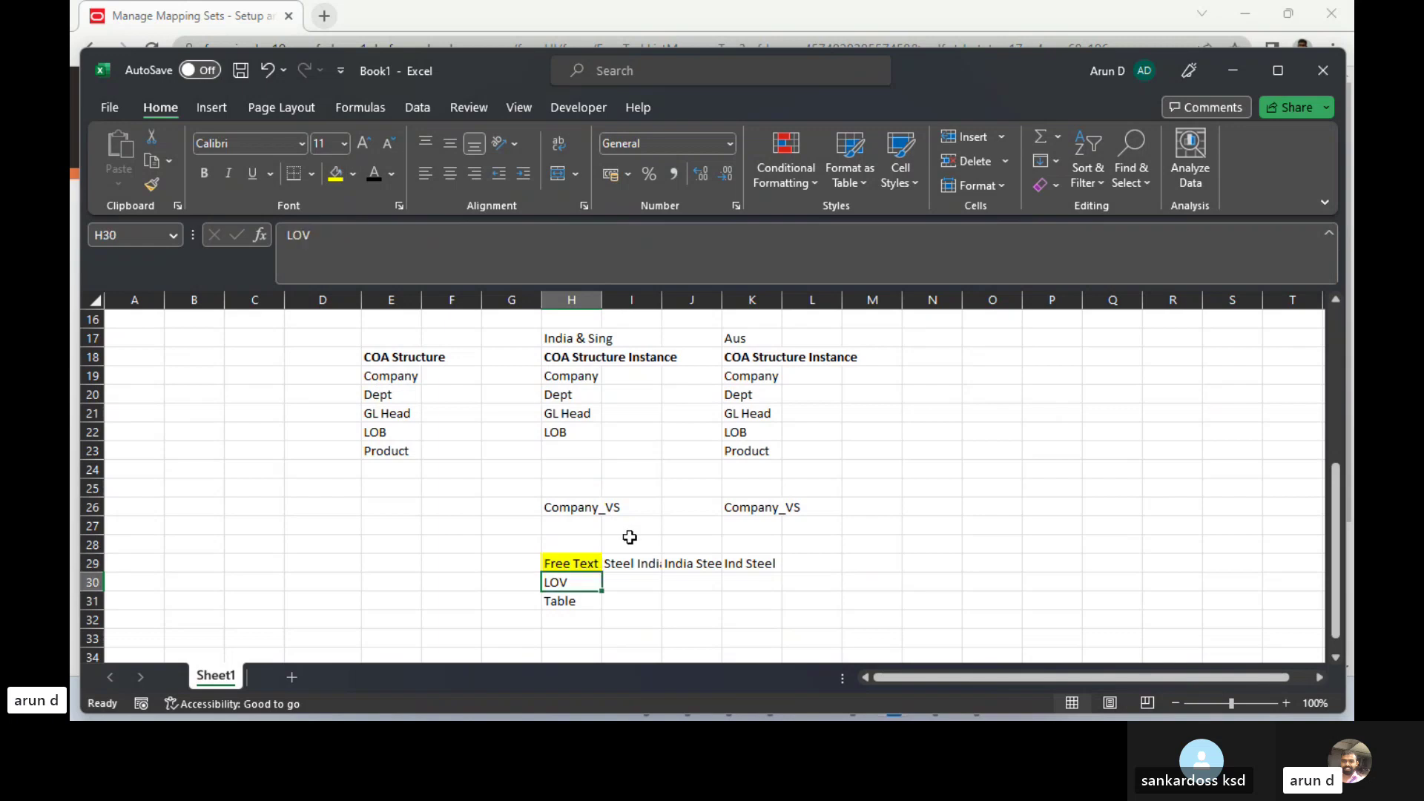
- Review the LOV and Table rows beneath the Free Text examples
{"action": "key", "text": "Down"}
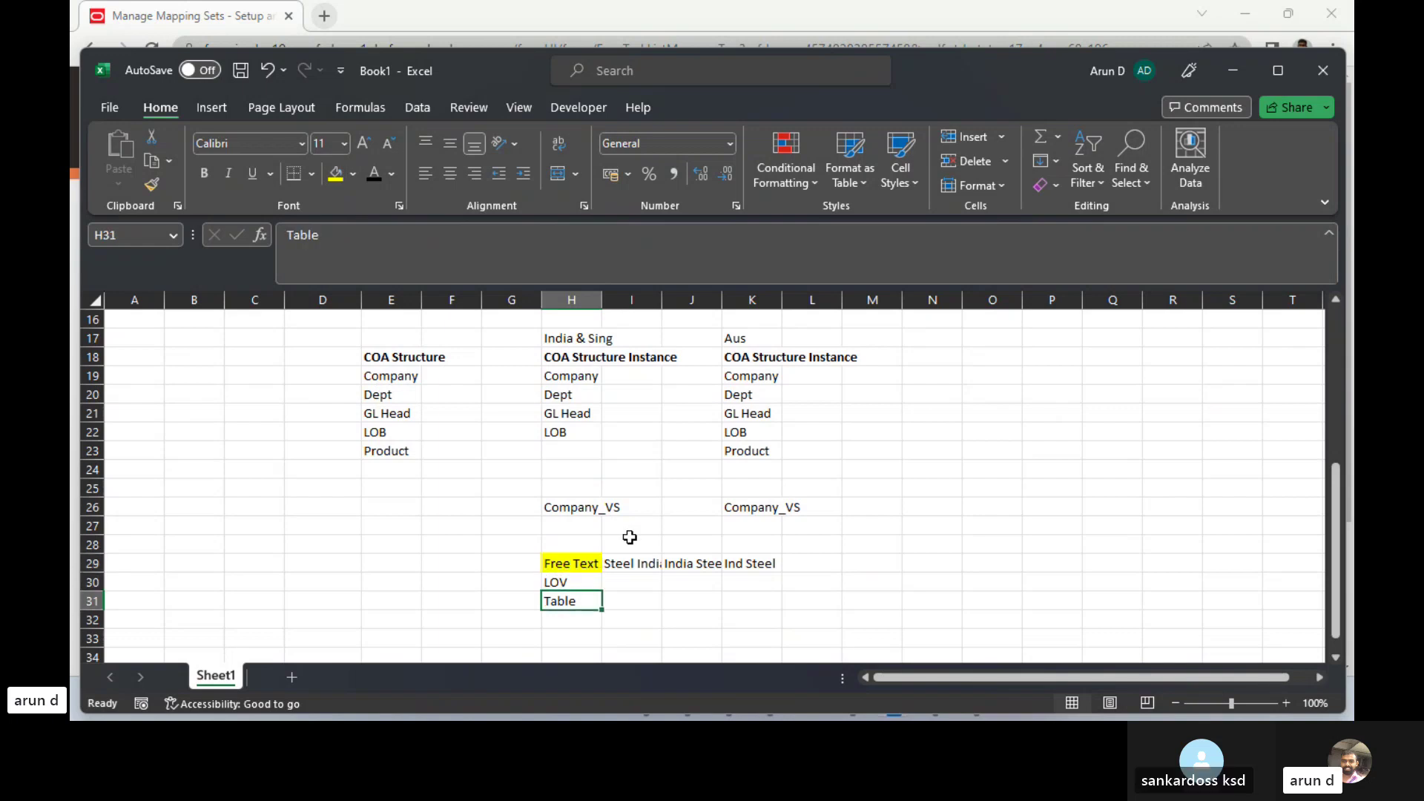
{"action": "key", "text": "Up"}
{"action": "key", "text": "Down"}
{"action": "key", "text": "Right"}
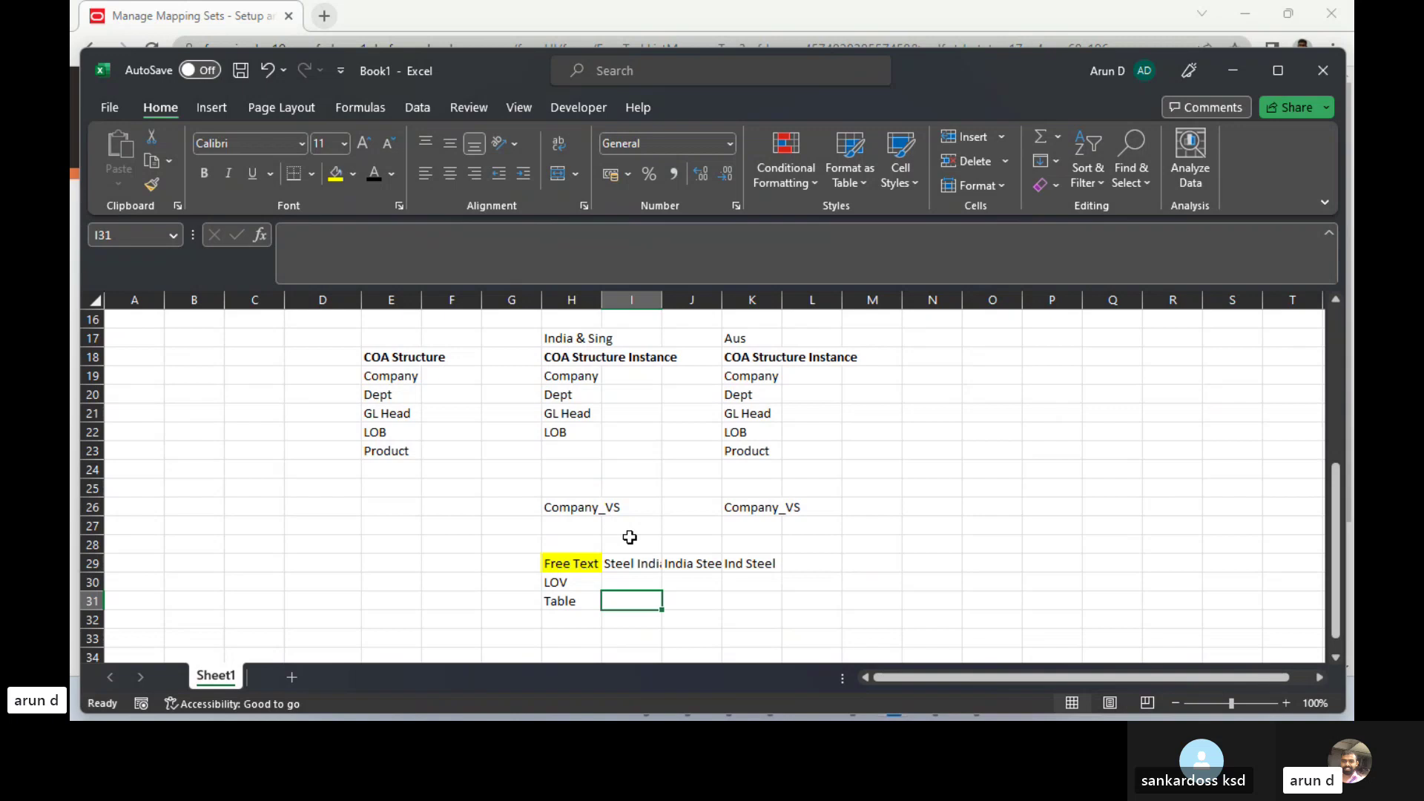
{"action": "key", "text": "Up"}
{"action": "key", "text": "Up"}
{"action": "key", "text": "Up"}
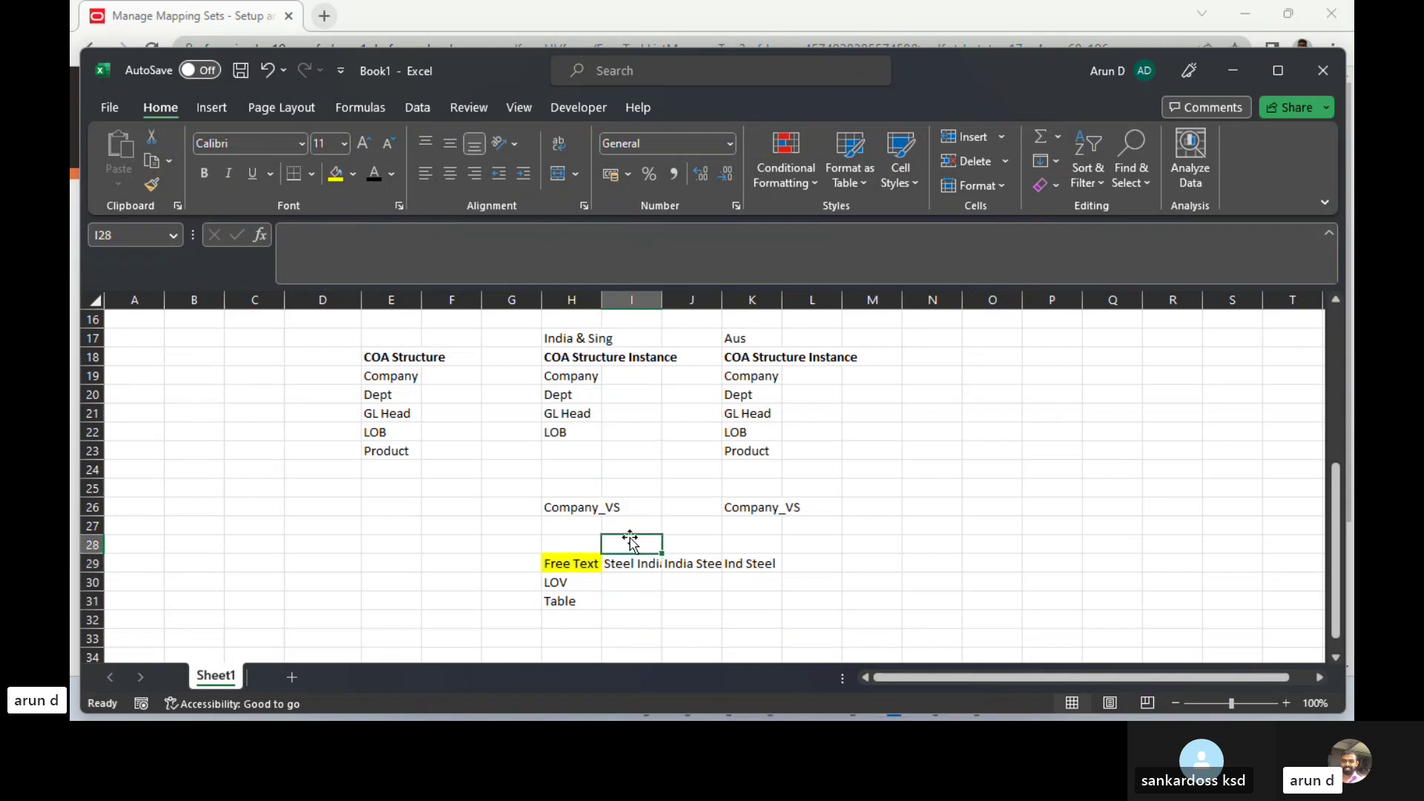
{"action": "key", "text": "Down"}
{"action": "key", "text": "Down"}
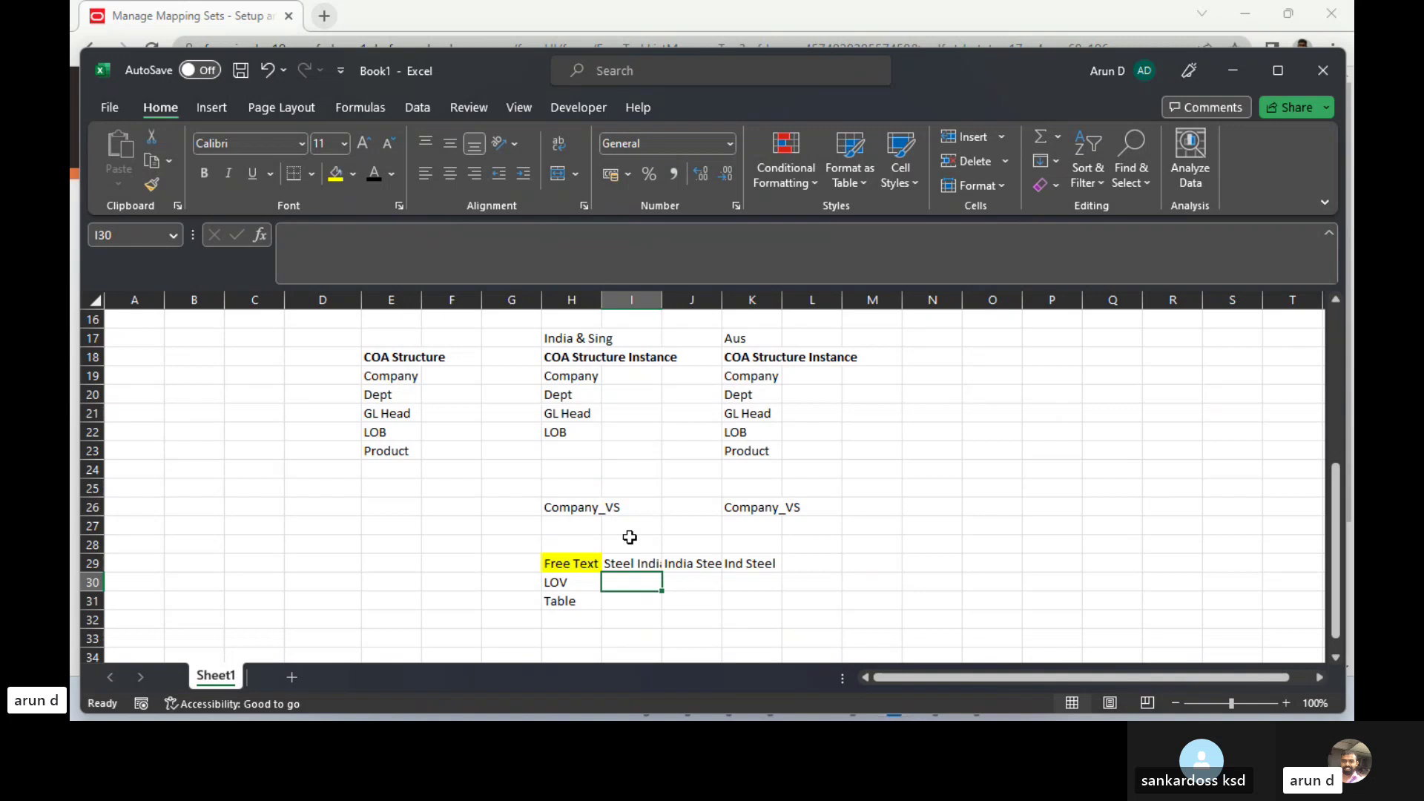
{"action": "key", "text": "Down"}
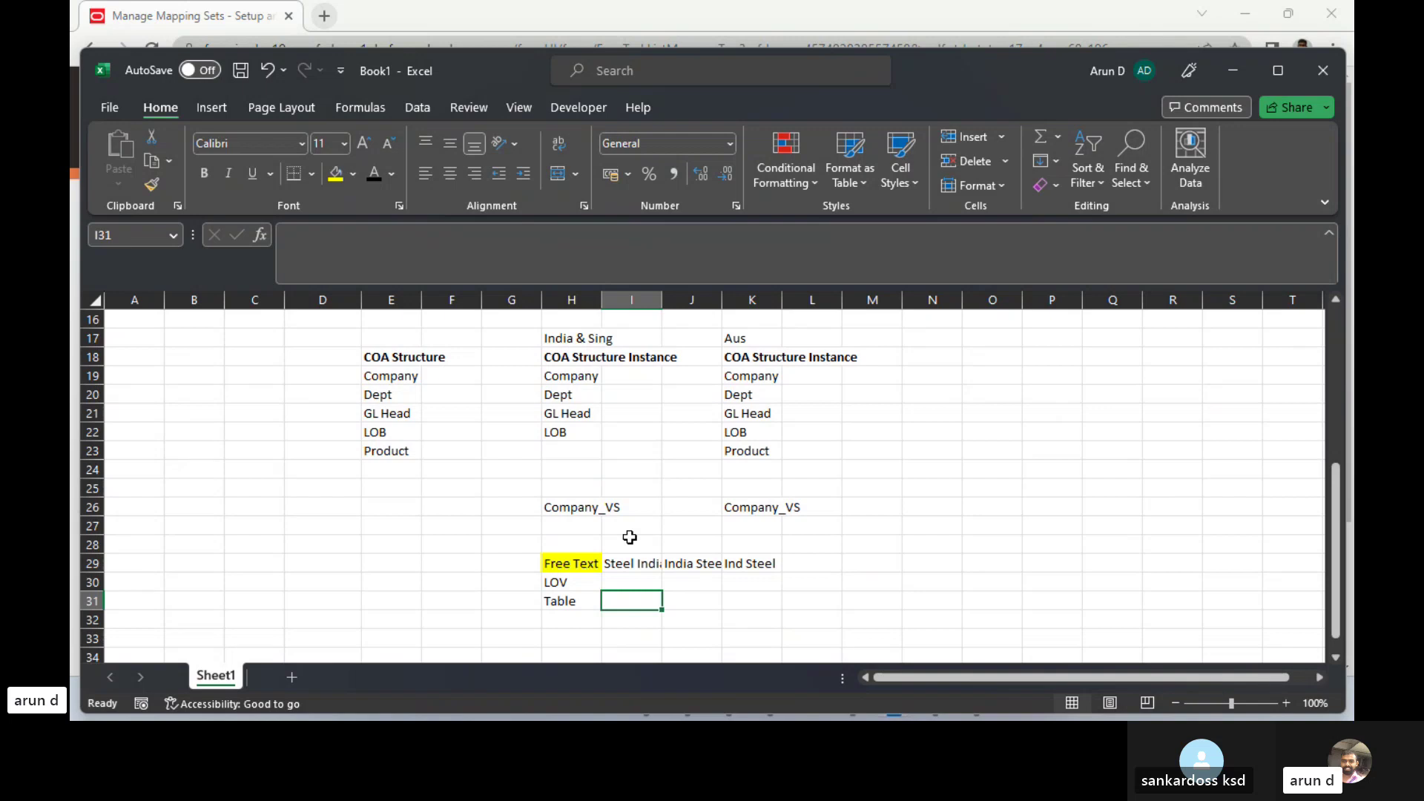
- Enter 12% in I31 as the example value beside Table
{"action": "key", "text": "Left"}
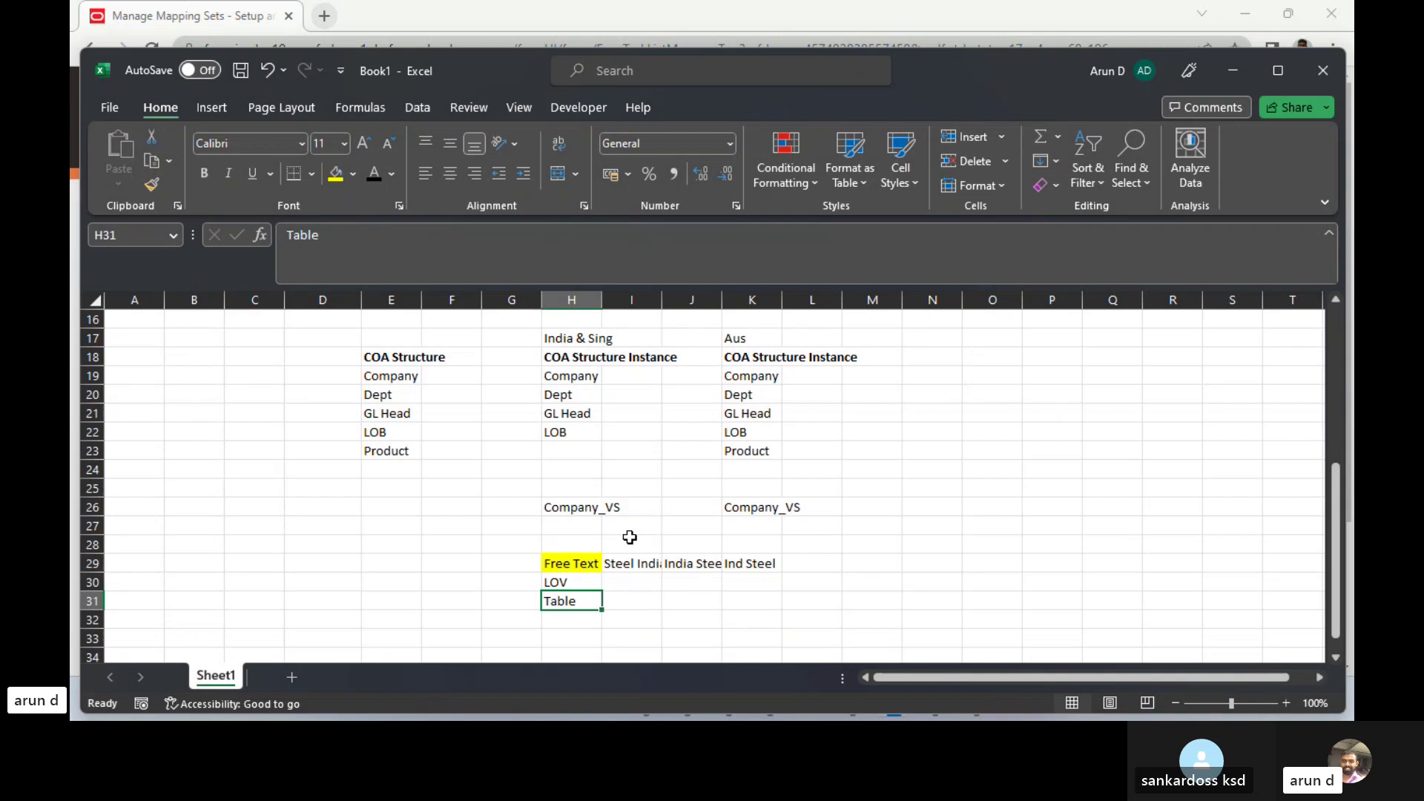
{"action": "key", "text": "Right"}
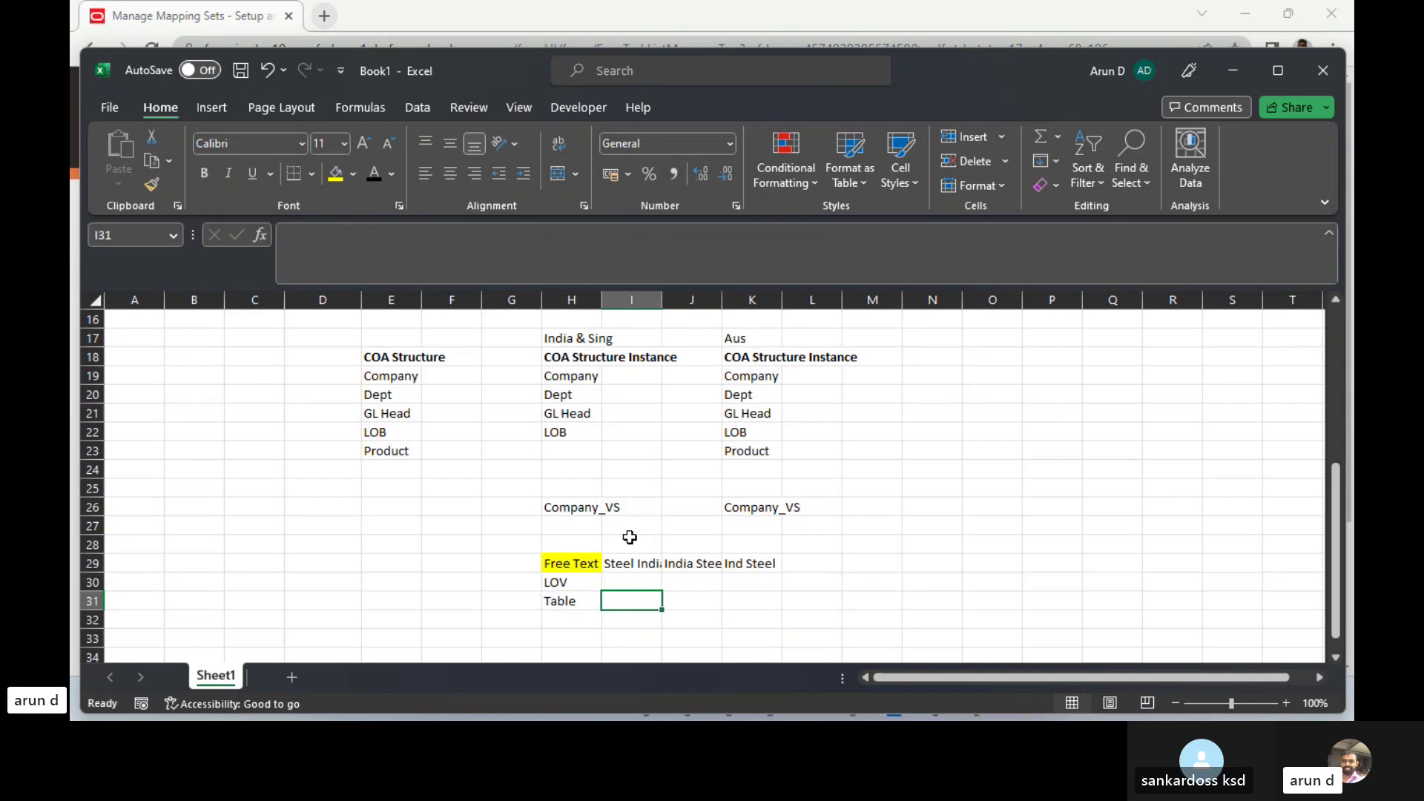
{"action": "type", "text": "12"}
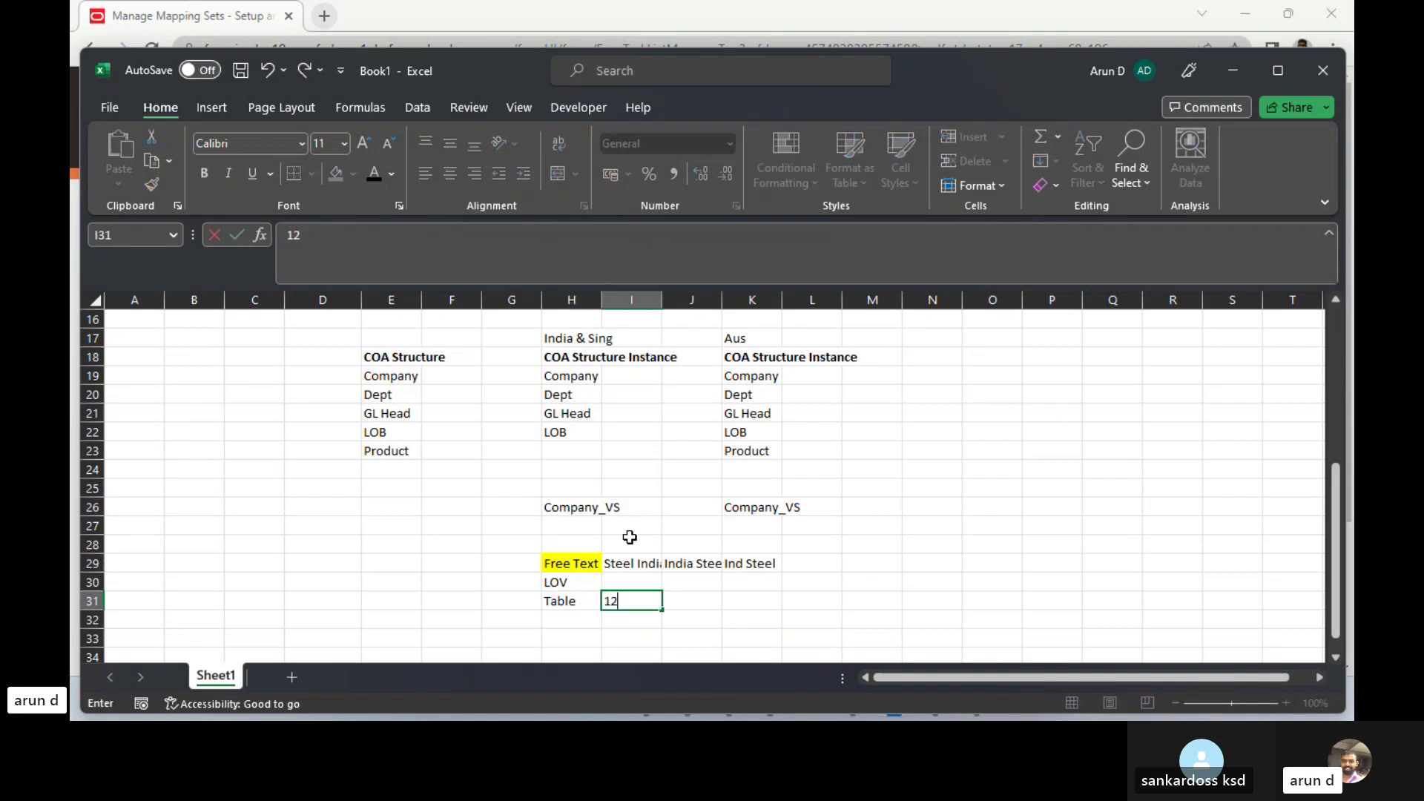
{"action": "type", "text": "%"}
{"action": "key", "text": "Tab"}
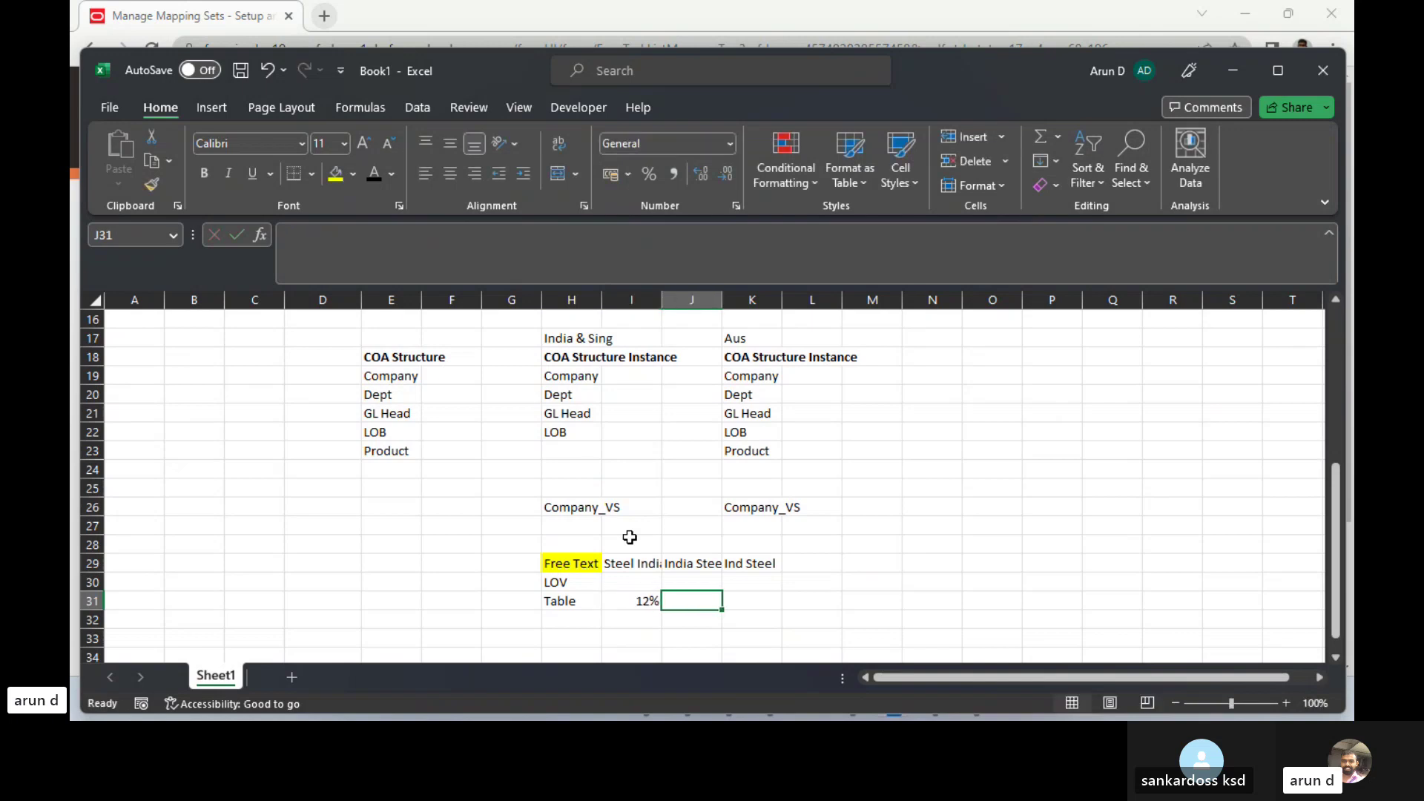
- Enter 01 as text in I30 and Steel India in J30 as the example beside LOV
{"action": "key", "text": "Left"}
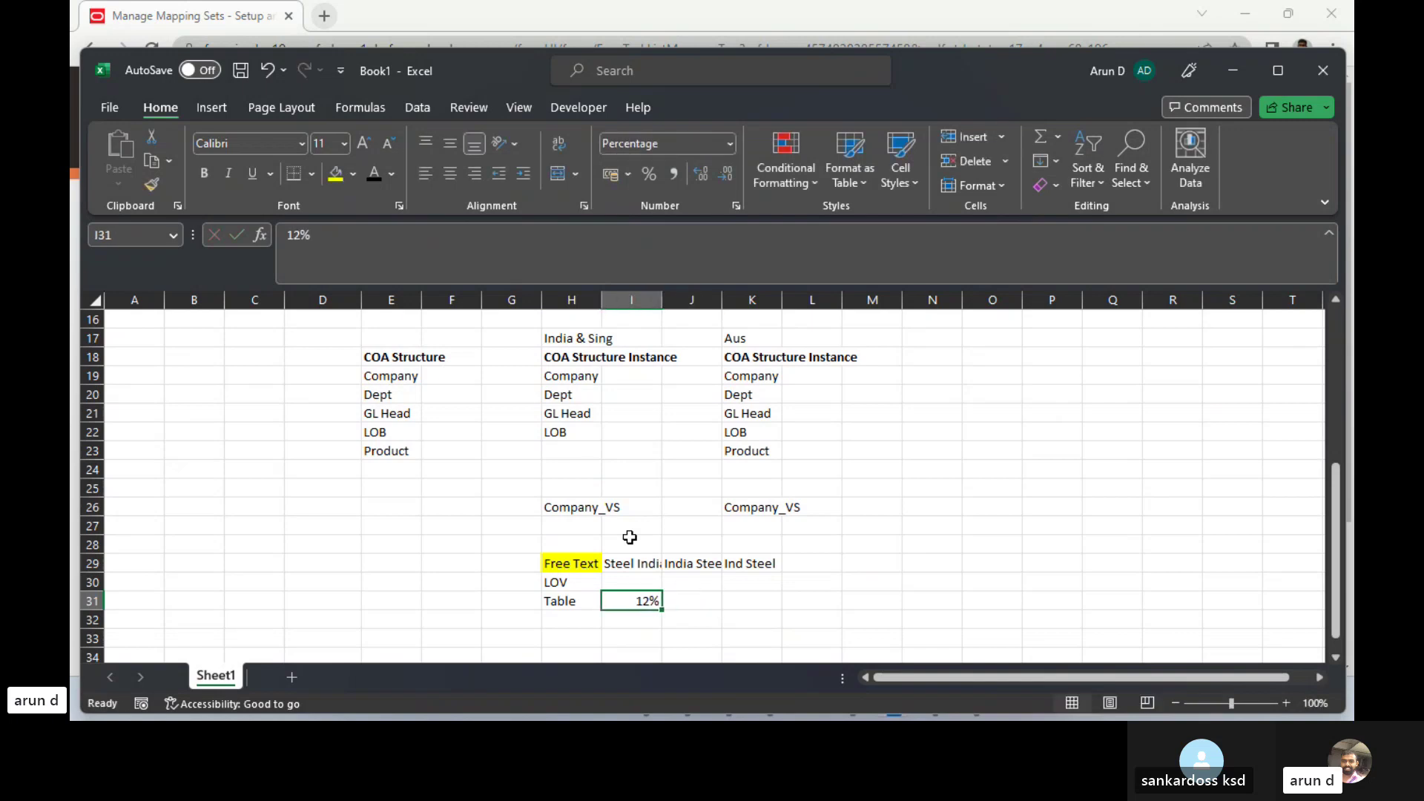
{"action": "key", "text": "Up"}
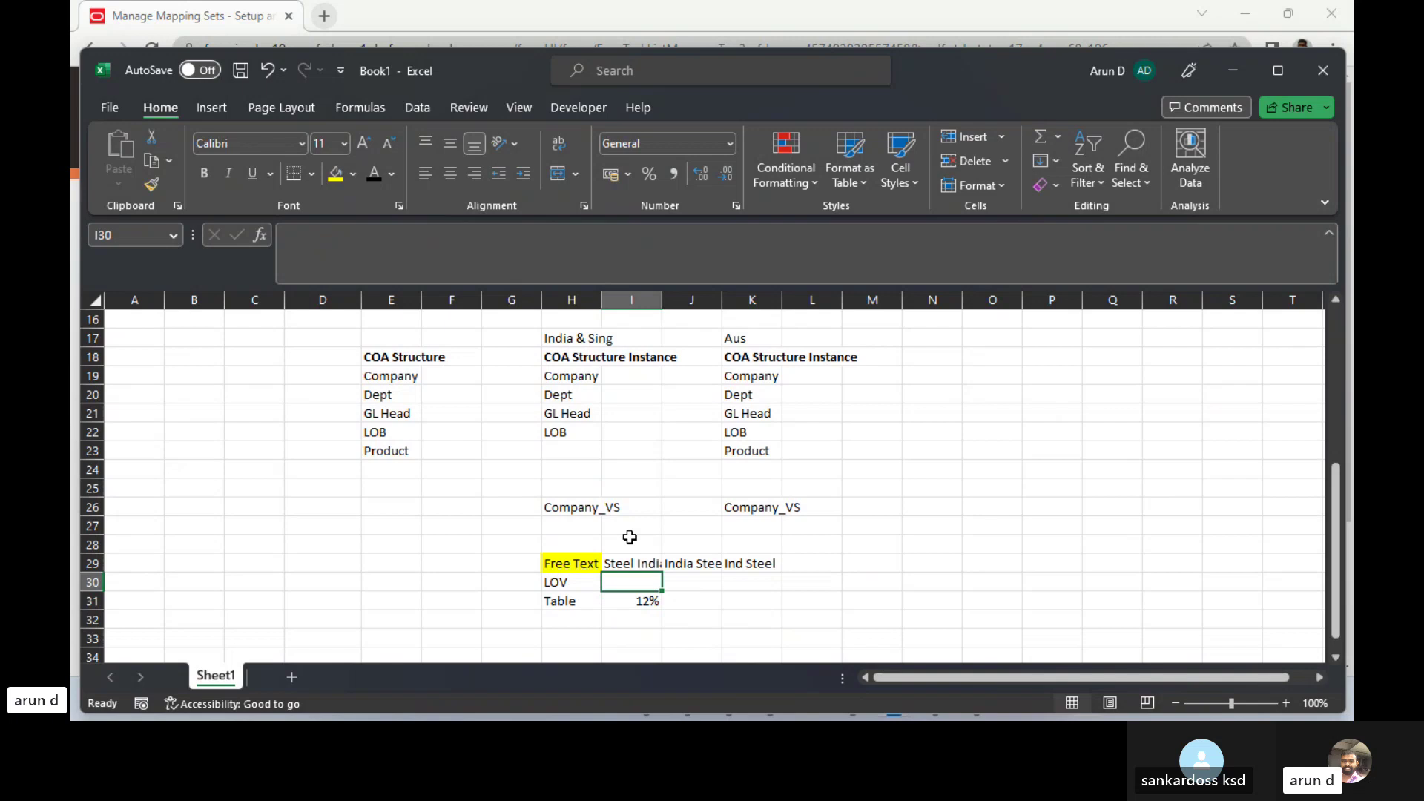
{"action": "type", "text": "01"}
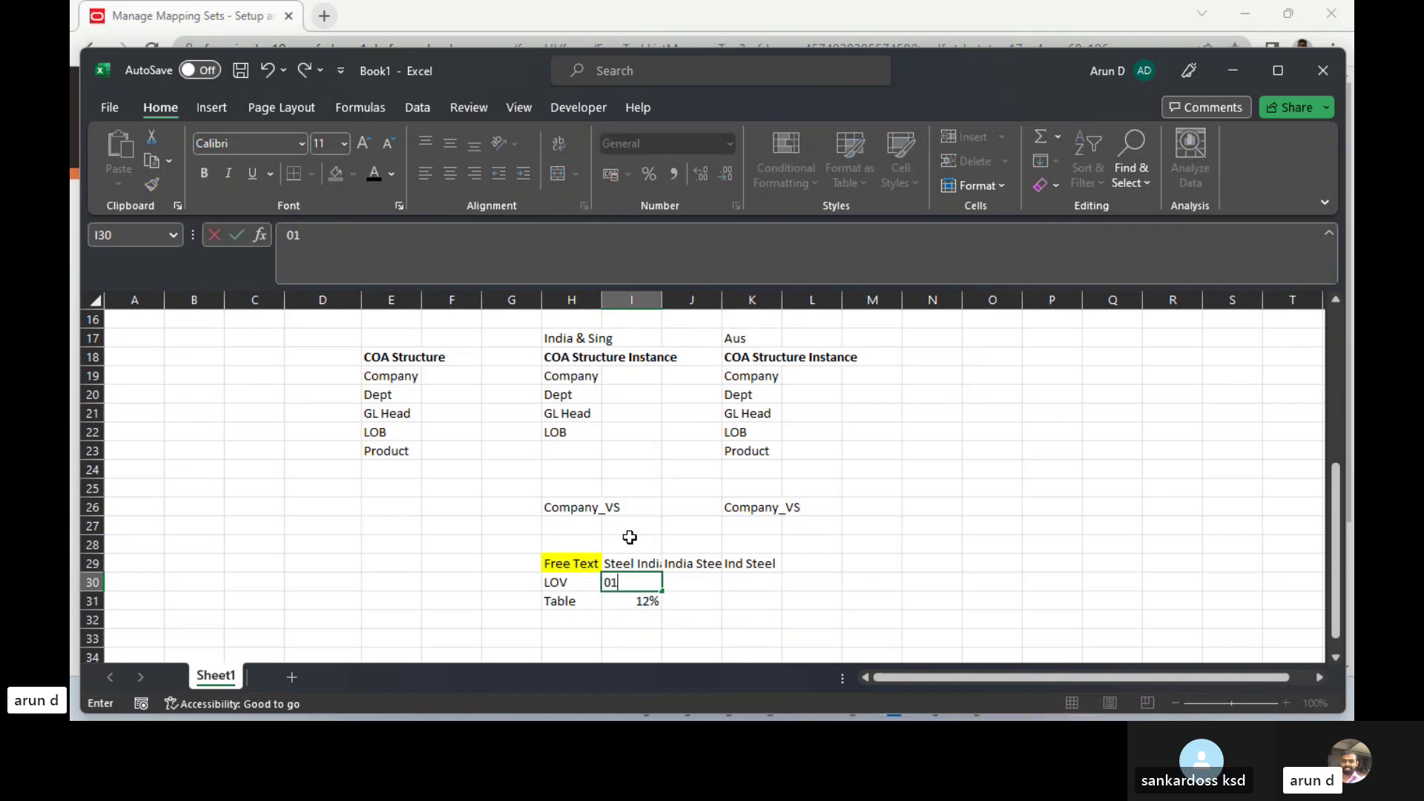
{"action": "key", "text": "BackSpace"}
{"action": "key", "text": "BackSpace"}
{"action": "type", "text": "'01"}
{"action": "key", "text": "Tab"}
{"action": "type", "text": "I"}
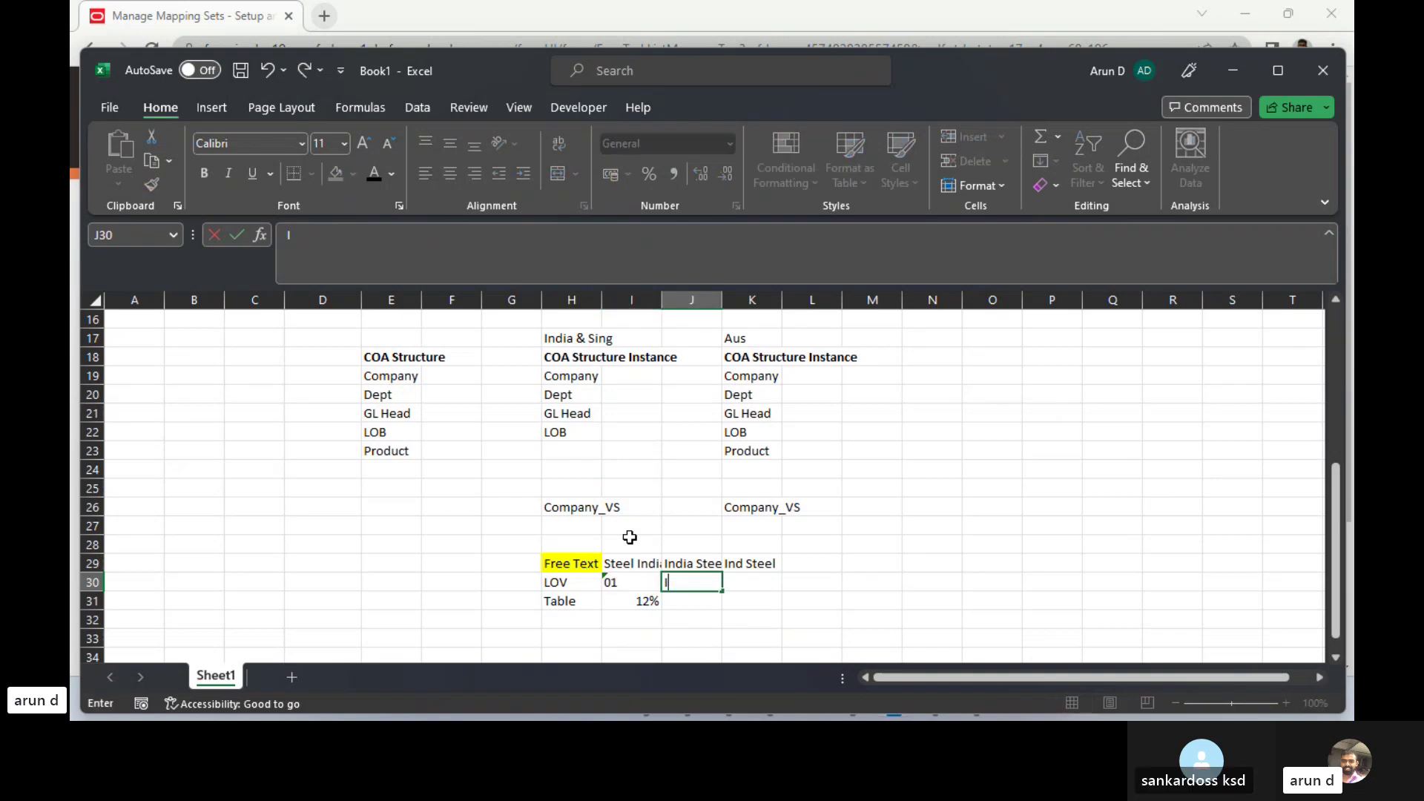
{"action": "type", "text": "n"}
{"action": "key", "text": "BackSpace"}
{"action": "key", "text": "BackSpace"}
{"action": "type", "text": "Steel India"}
{"action": "key", "text": "Tab"}
{"action": "key", "text": "Left"}
{"action": "key", "text": "Left"}
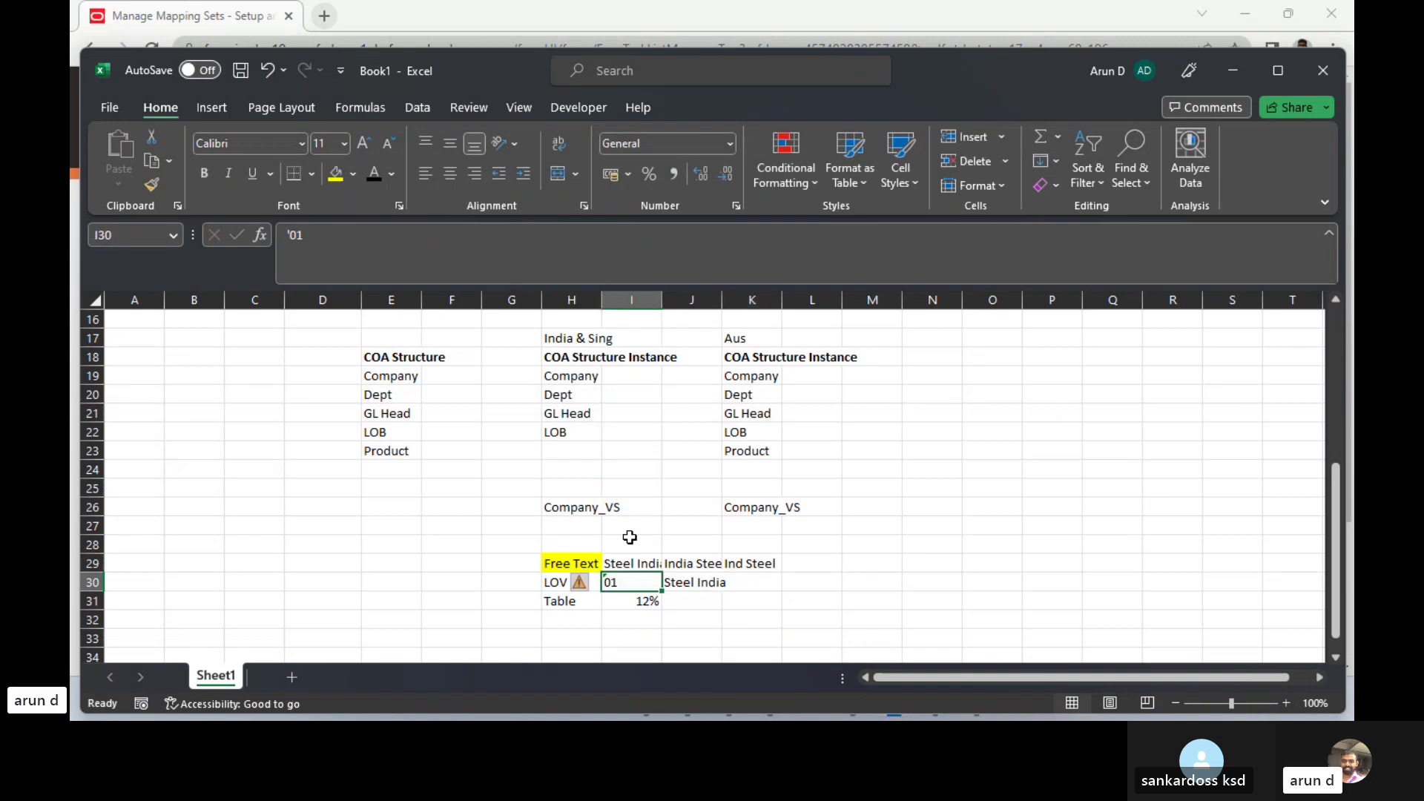
- Minimize the Excel workbook to return to the Create Mapping Set page in Oracle Fusion
{"action": "key", "text": "Left"}
{"action": "key", "text": "Right"}
{"action": "left_click", "coordinate": [1236, 72]}
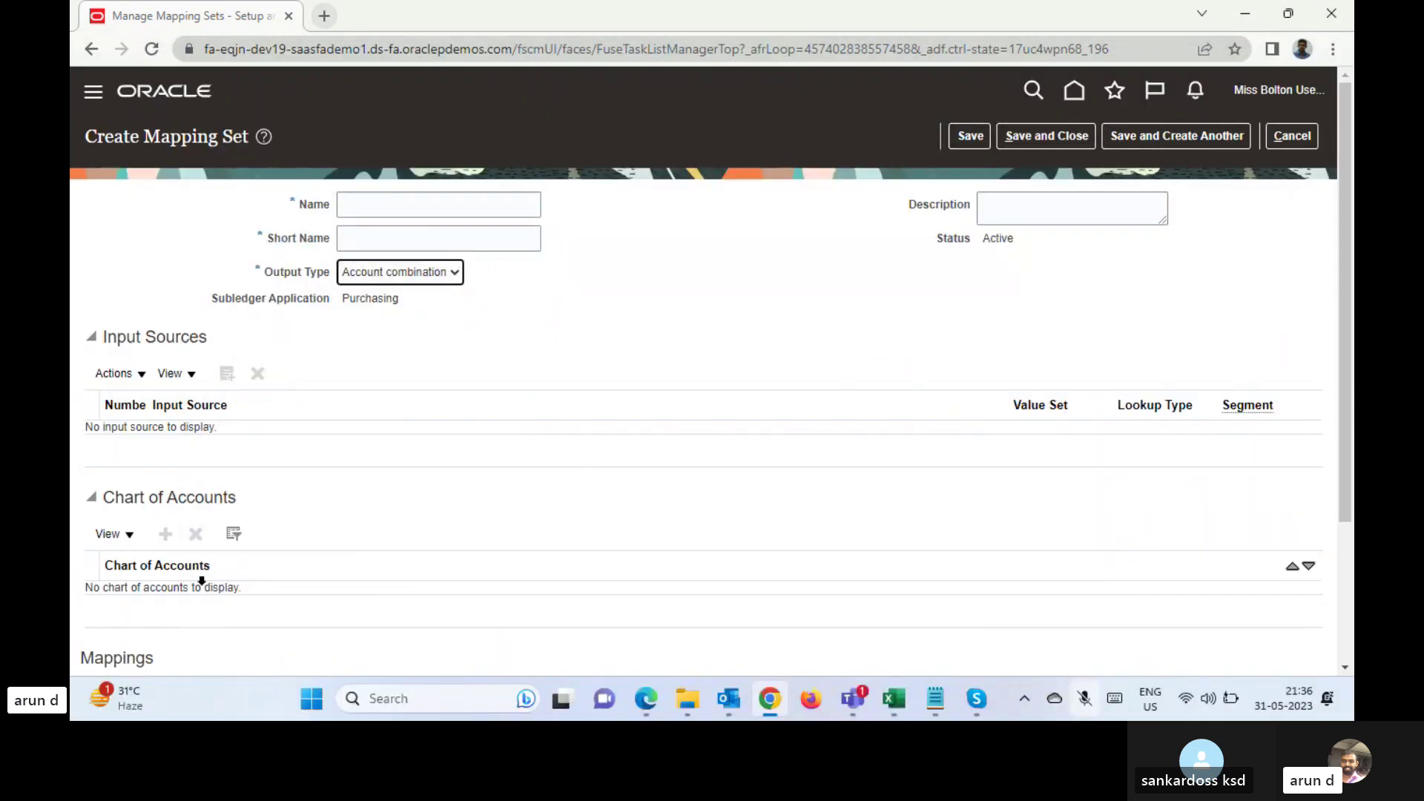
- Enter 23 as the mapping set's name and short name, and try to save it
{"action": "left_click", "coordinate": [411, 211]}
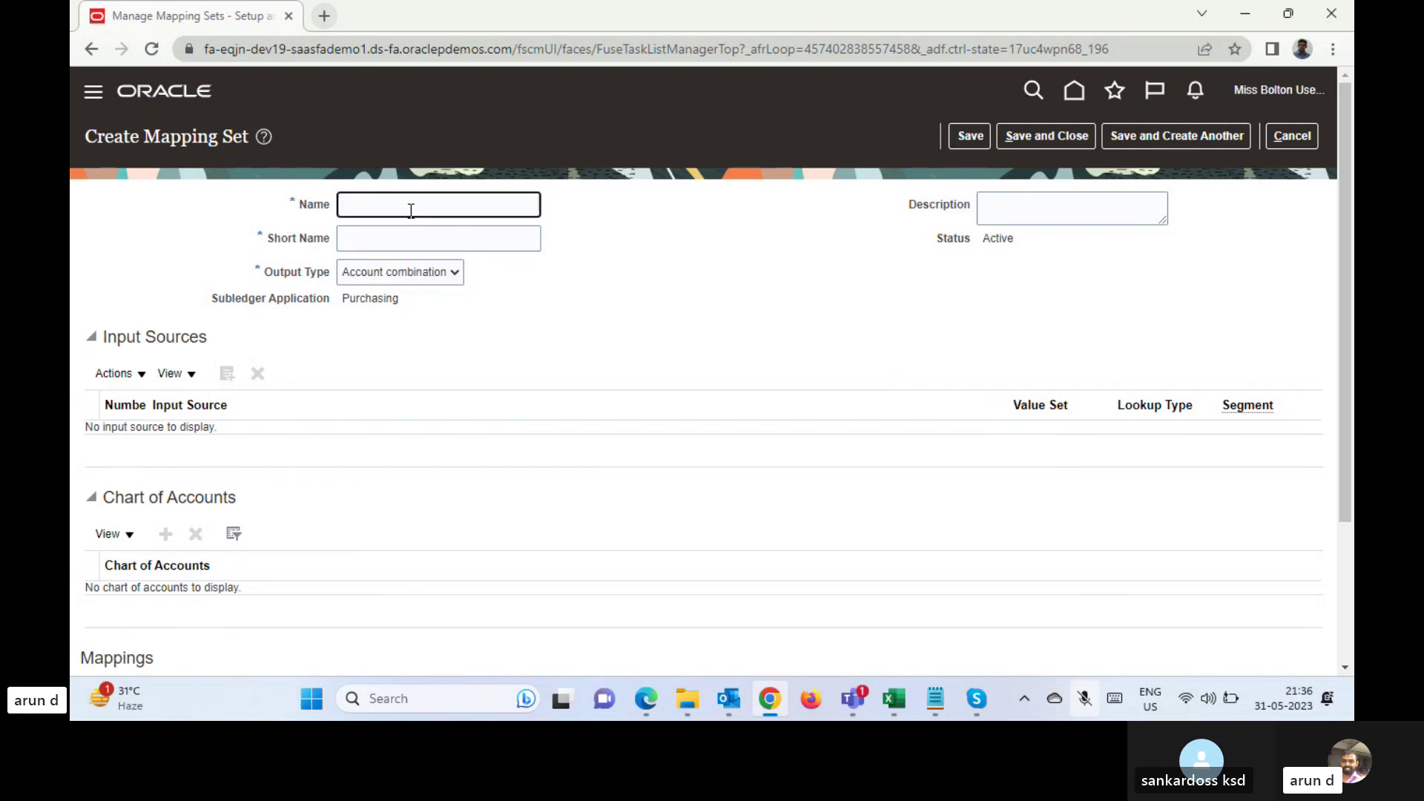
{"action": "type", "text": "23"}
{"action": "key", "text": "Tab"}
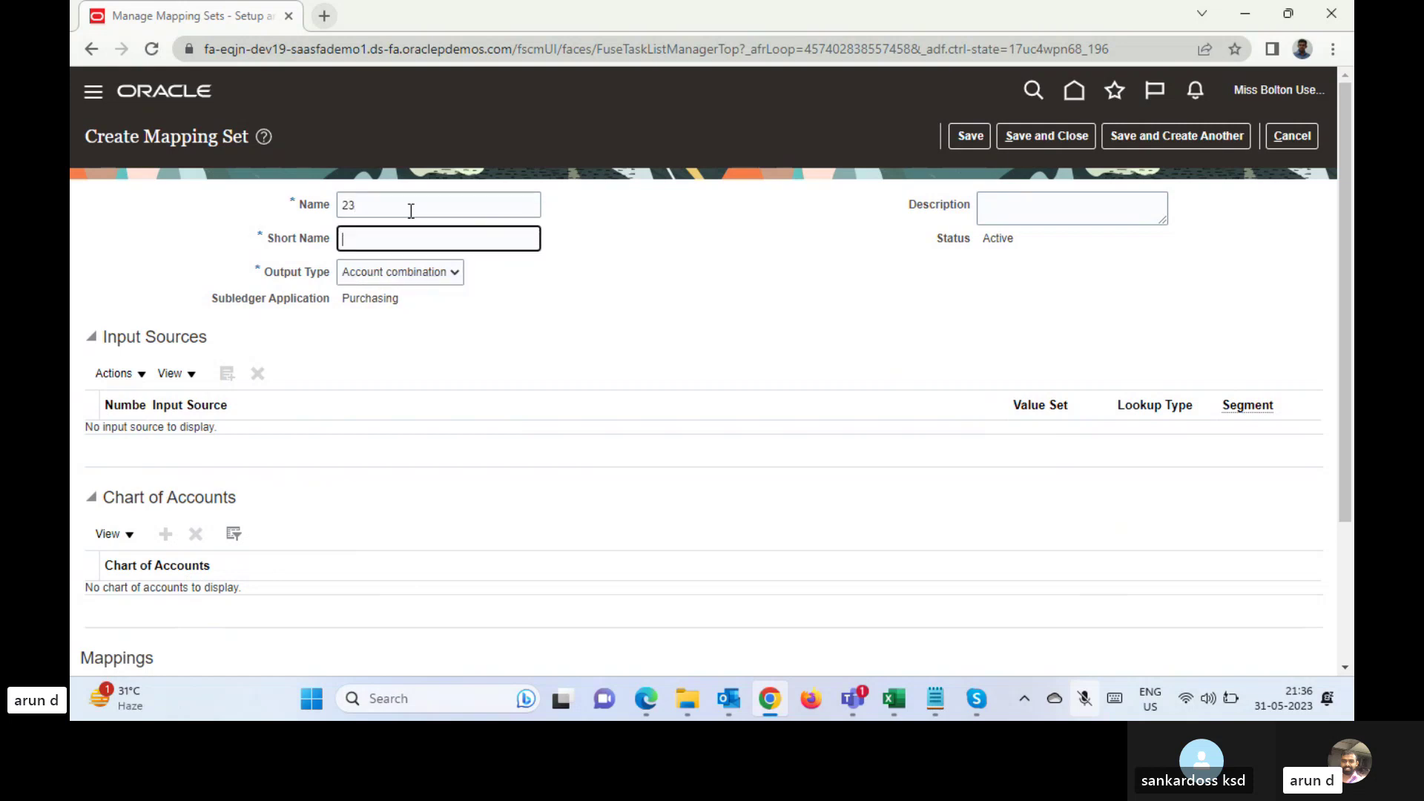
{"action": "key", "text": "Tab"}
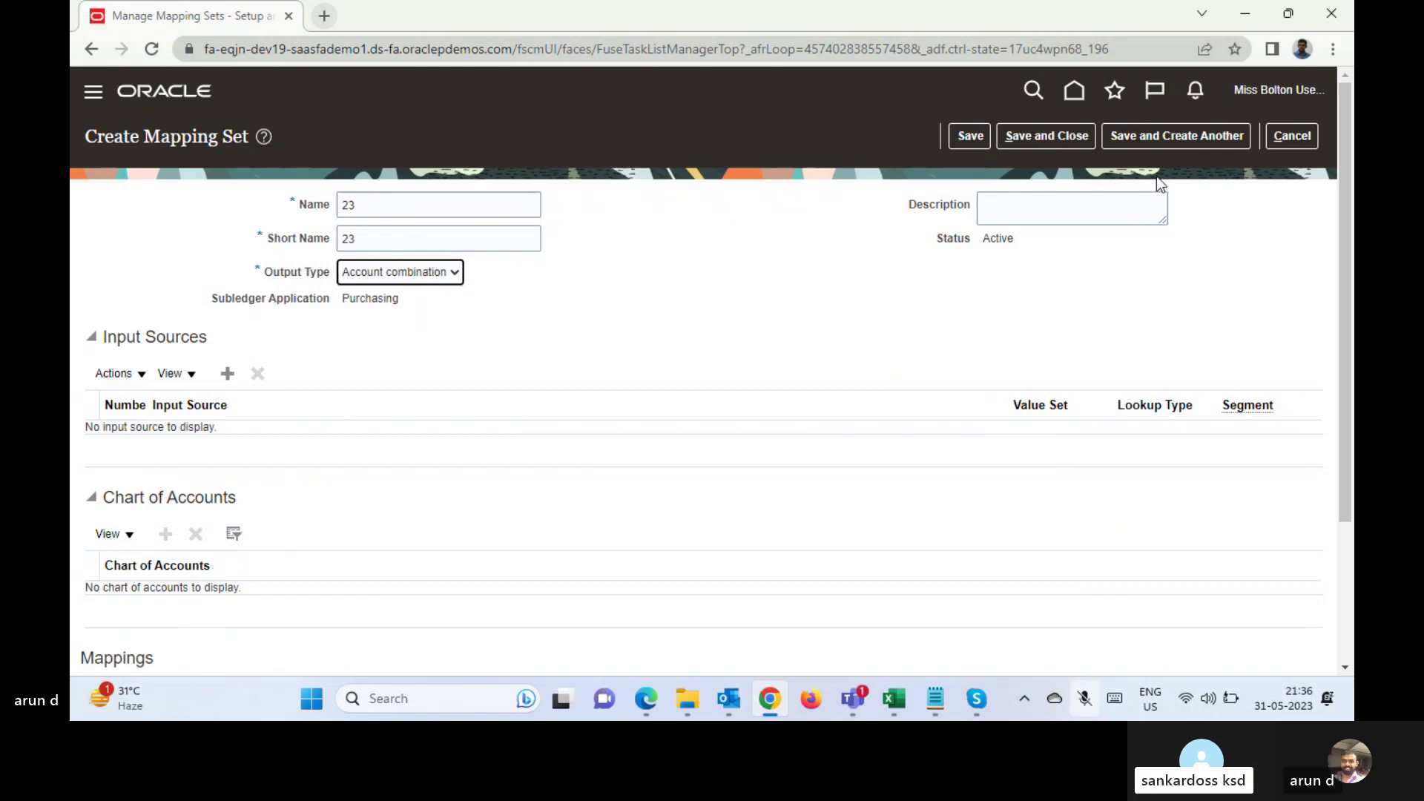
{"action": "left_click", "coordinate": [969, 135]}
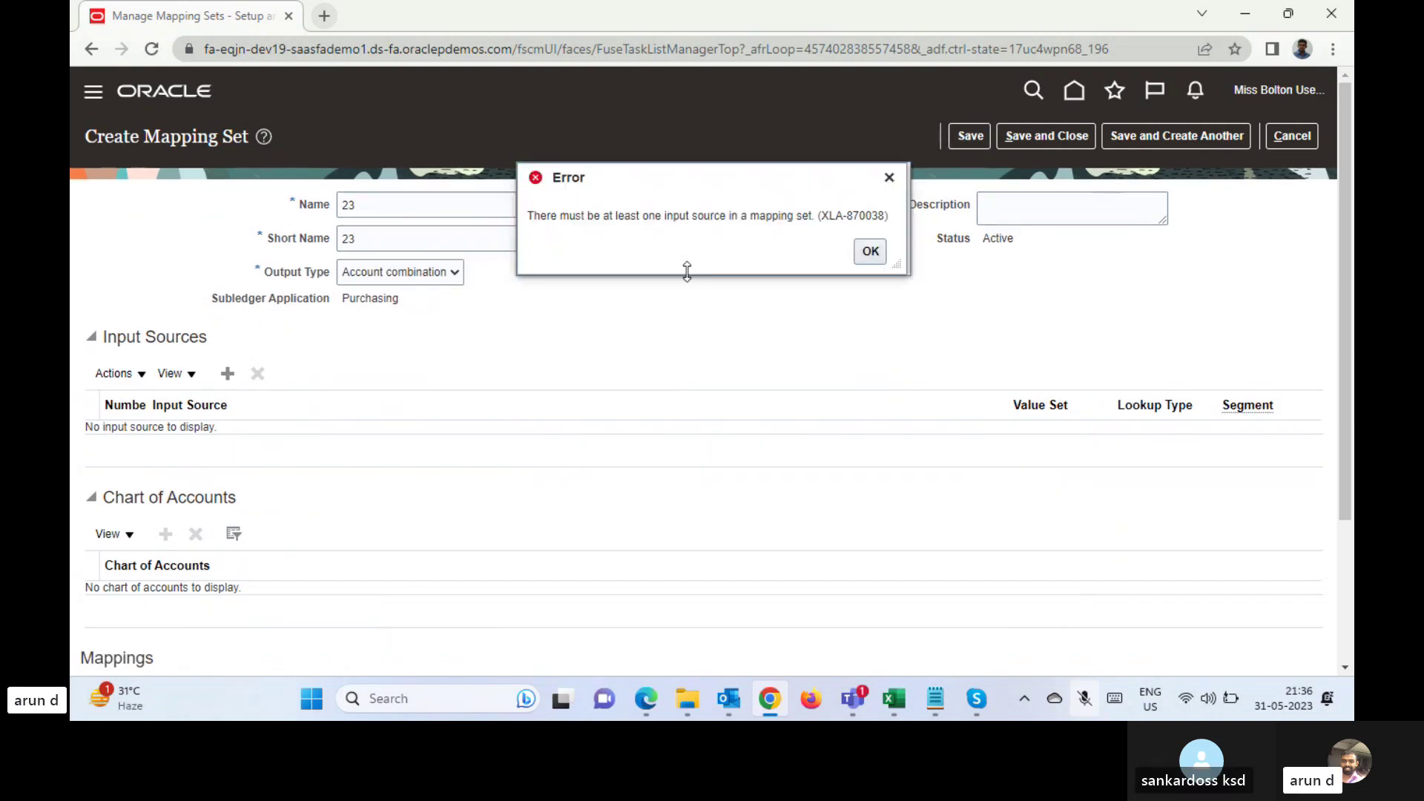
{"action": "left_click", "coordinate": [870, 253]}
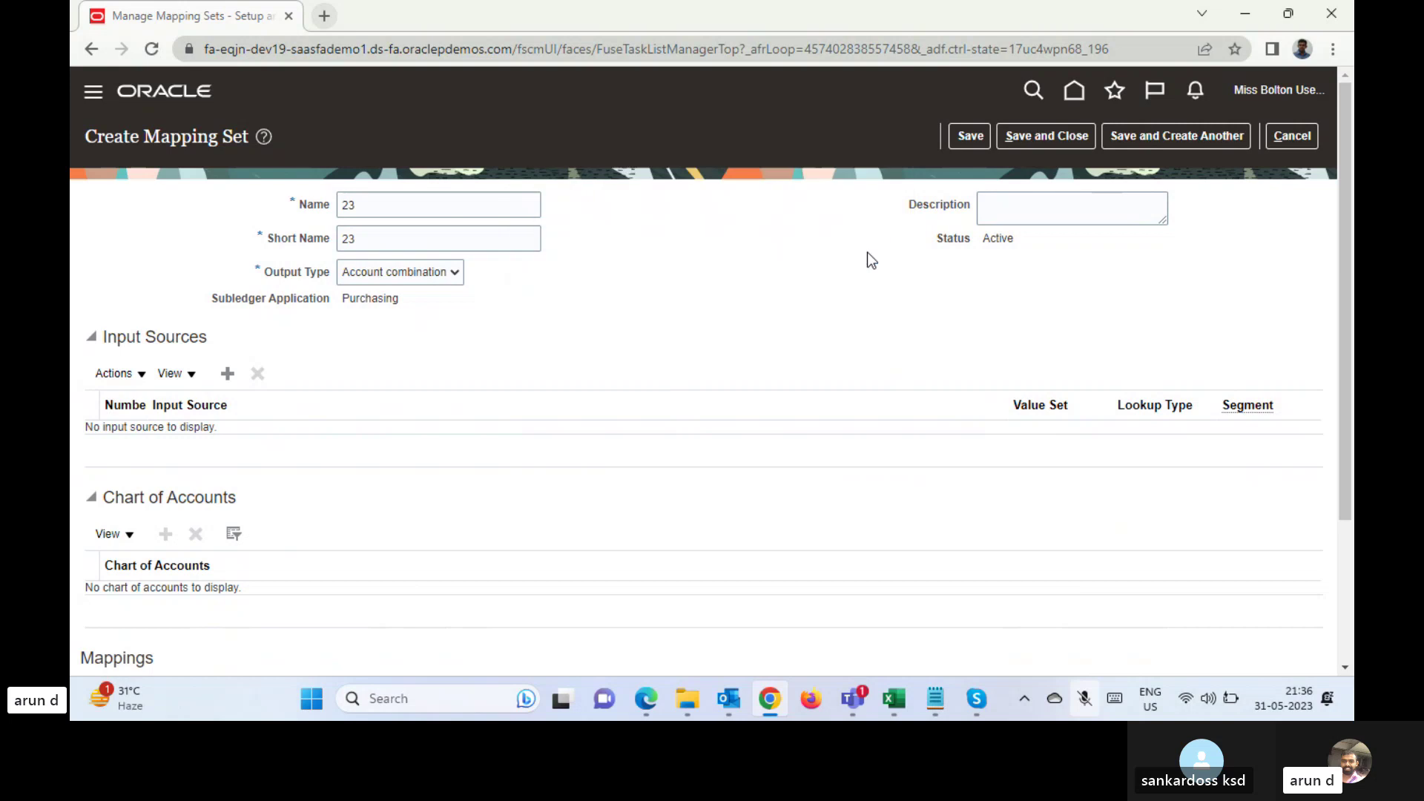
- Search the Purchasing sources for the Purchase Orders event class and add Deliver-to Location as the input source
{"action": "left_click", "coordinate": [228, 368]}
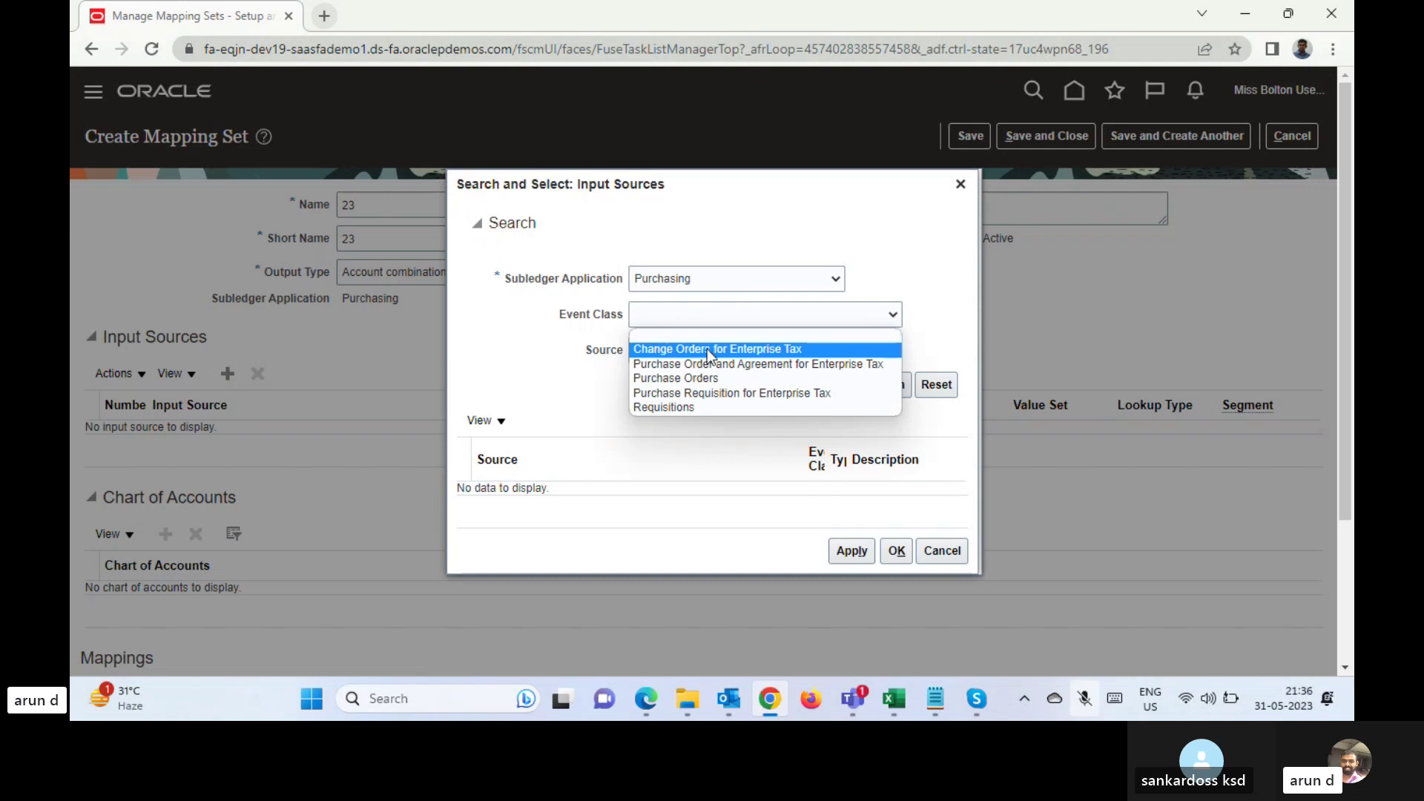
{"action": "left_click", "coordinate": [711, 379]}
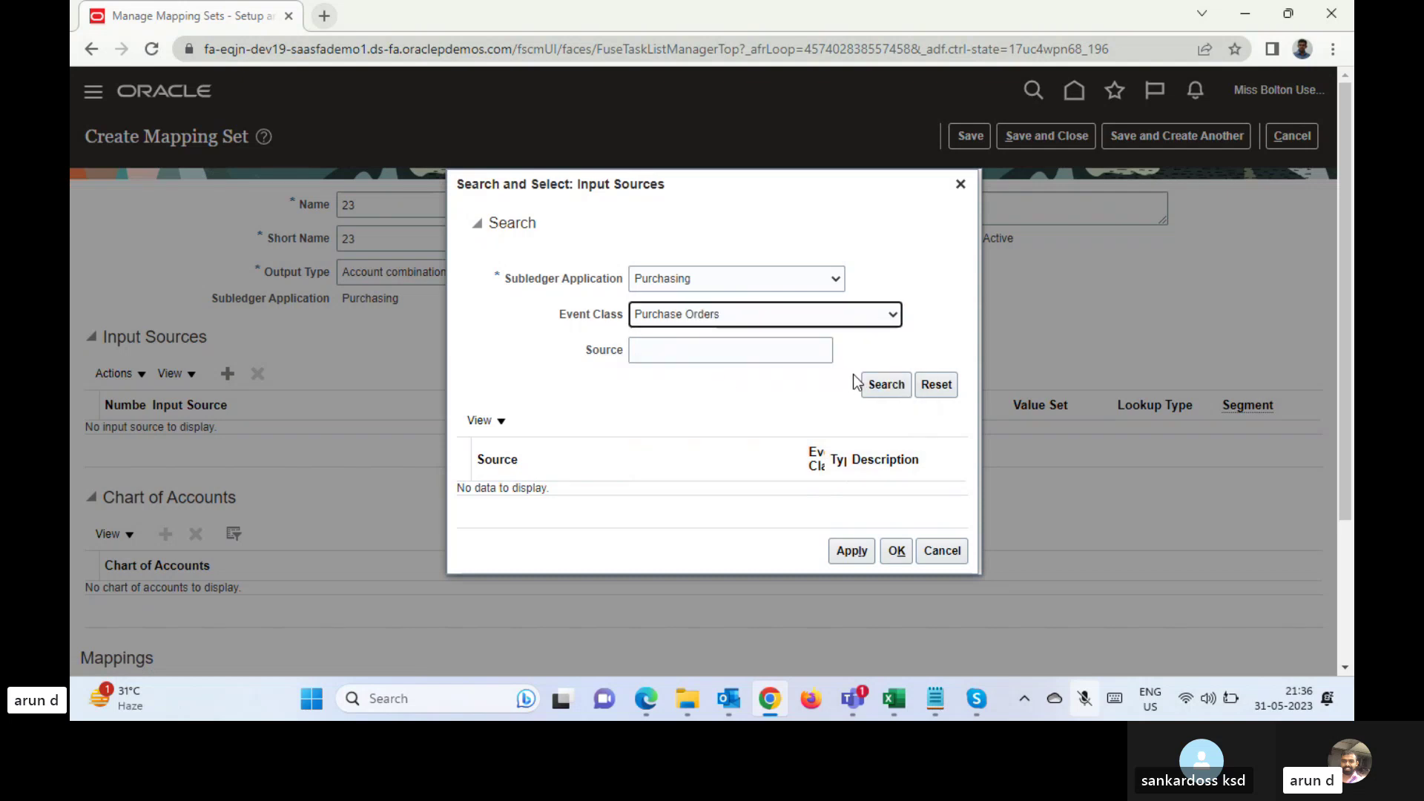
{"action": "left_click", "coordinate": [887, 385]}
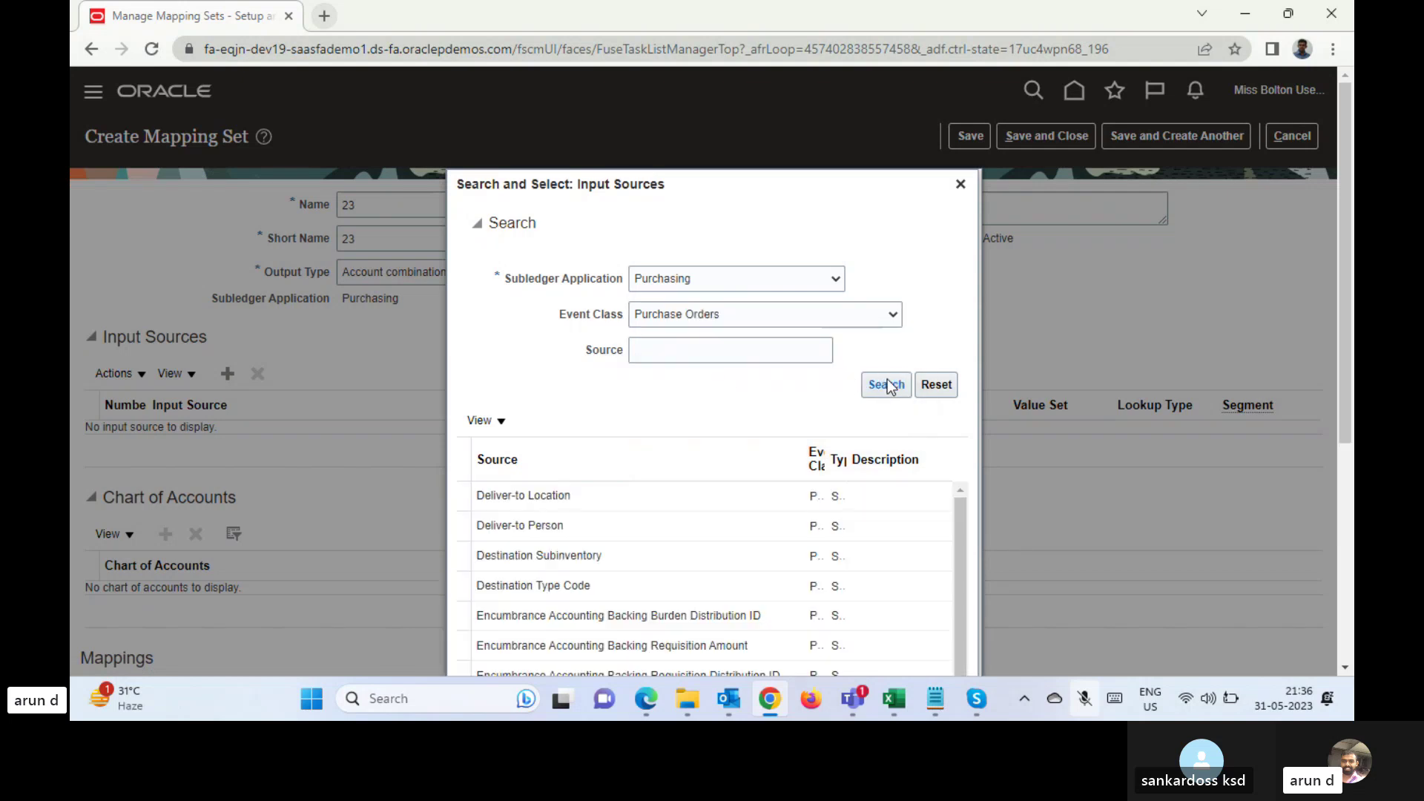
{"action": "left_click", "coordinate": [568, 502]}
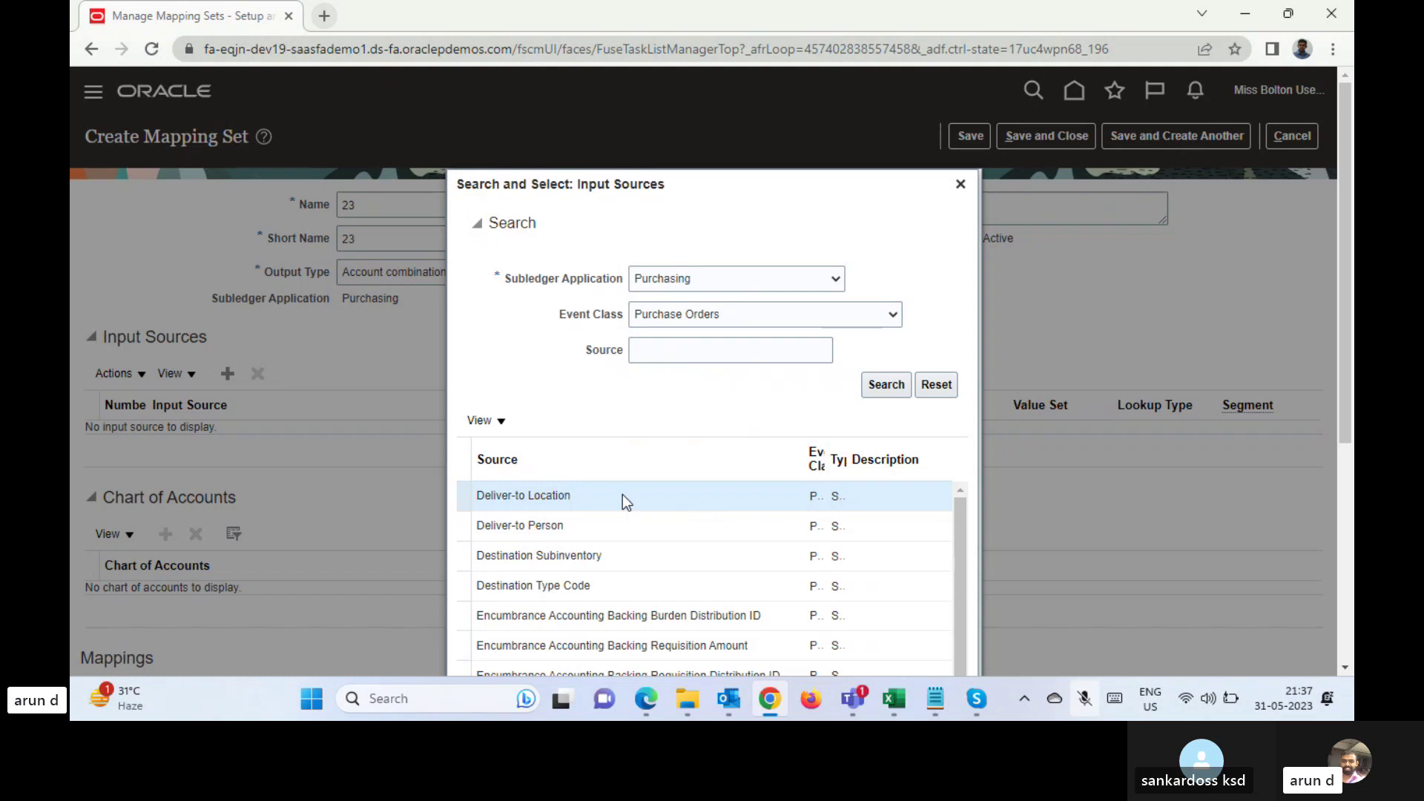
{"action": "left_click_drag", "start_coordinate": [1343, 297], "coordinate": [1342, 394]}
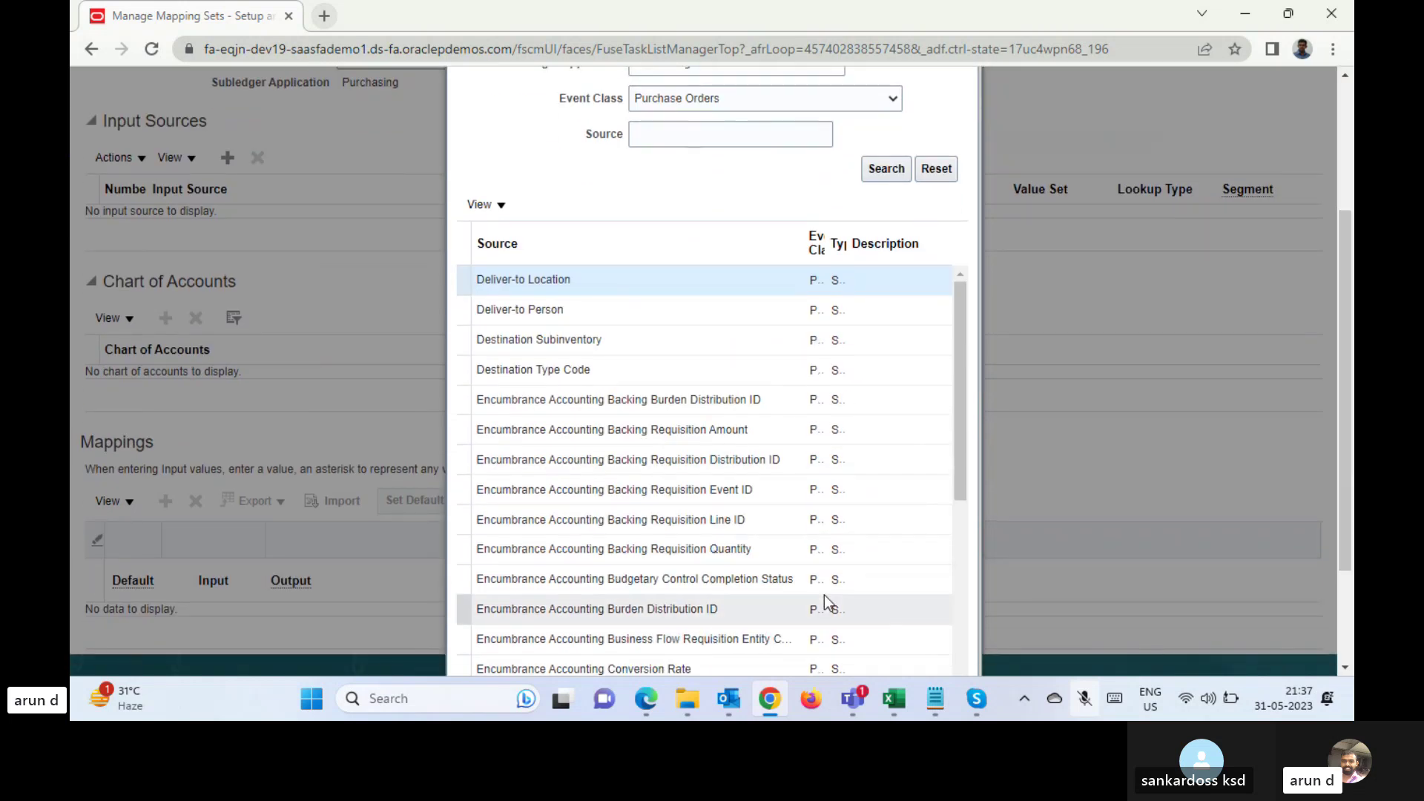
{"action": "scroll", "coordinate": [1076, 642], "scroll_direction": "down", "scroll_amount": 2}
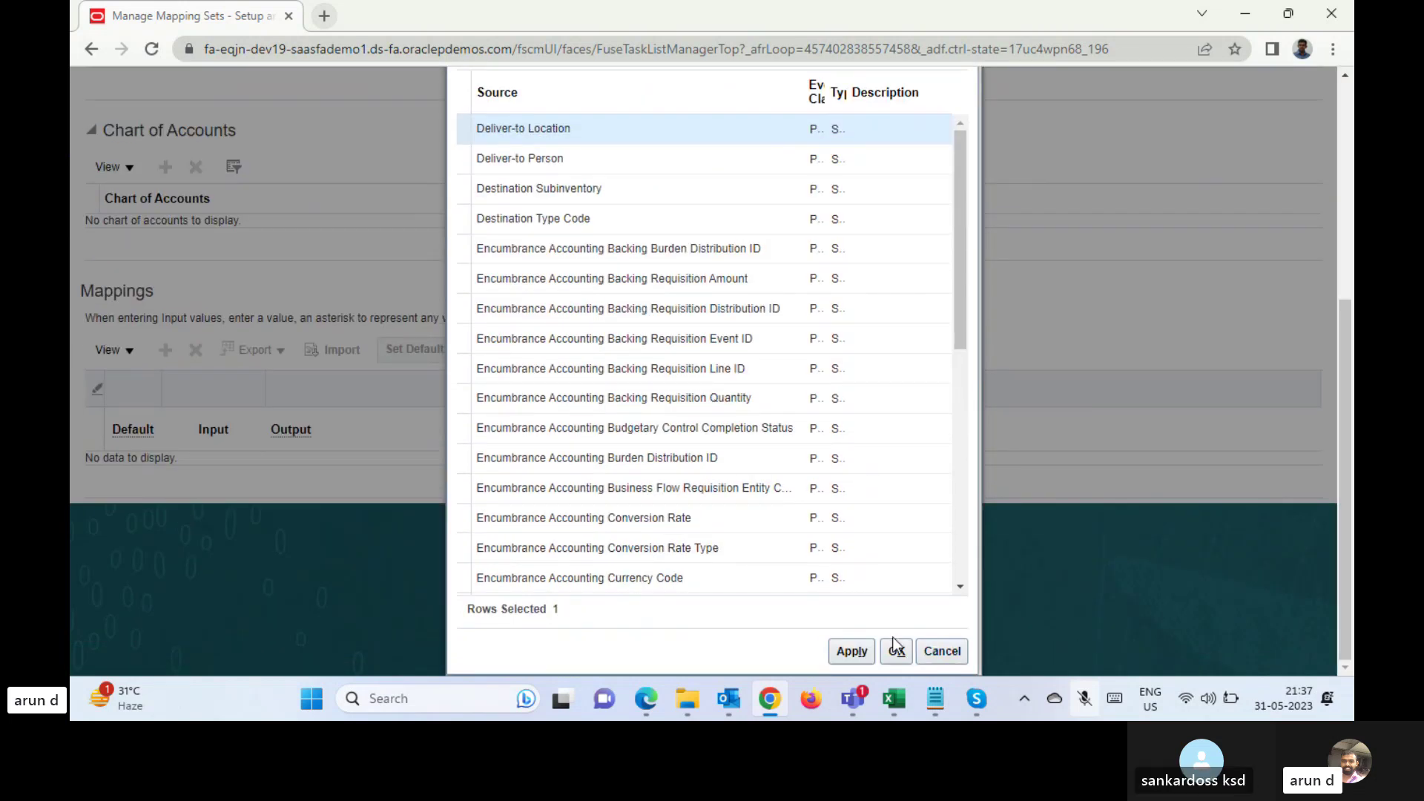
{"action": "left_click", "coordinate": [852, 651]}
{"action": "left_click", "coordinate": [896, 652]}
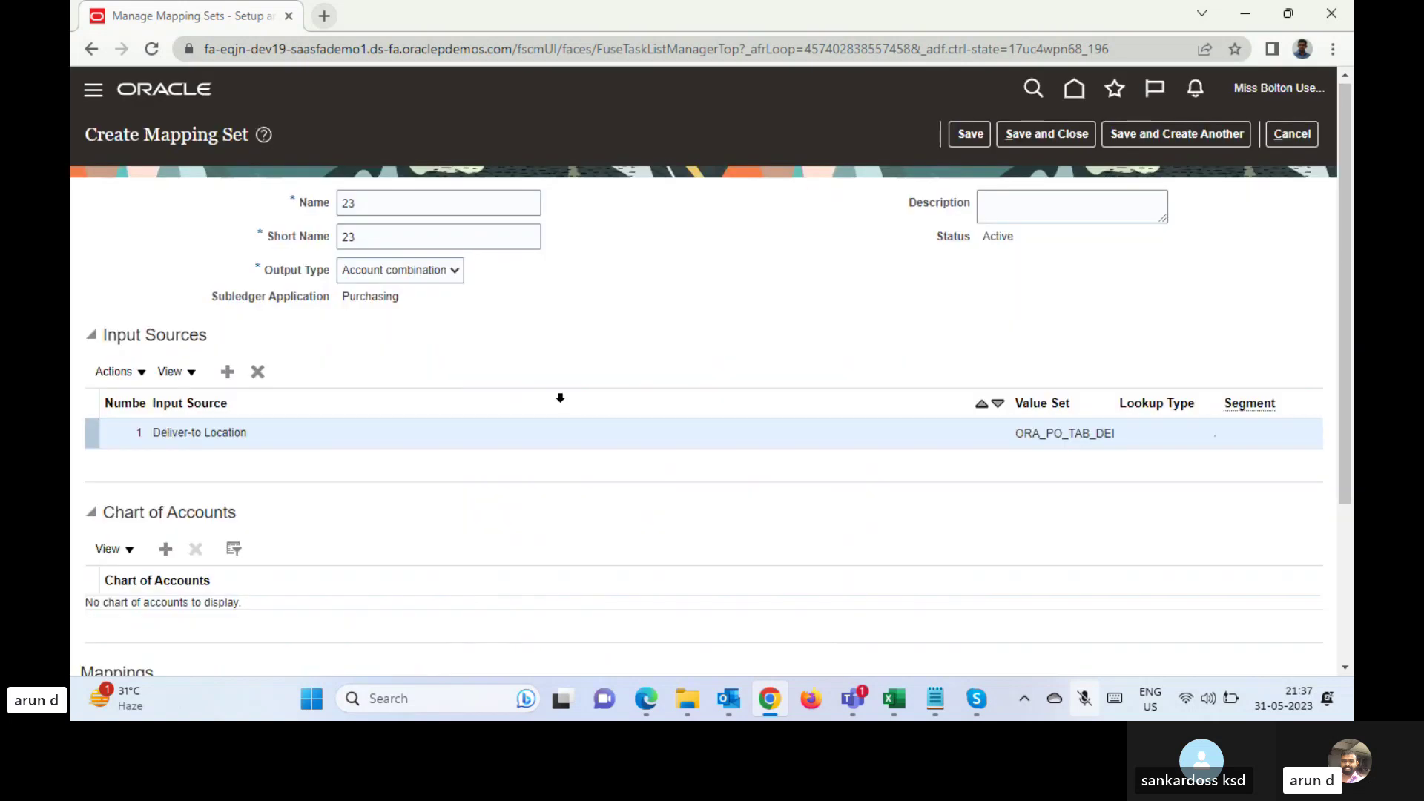
- Add 4I Secound Ledger inst as the mapping set's chart of accounts and dismiss the warning
{"action": "scroll", "coordinate": [817, 482], "scroll_direction": "down", "scroll_amount": 3}
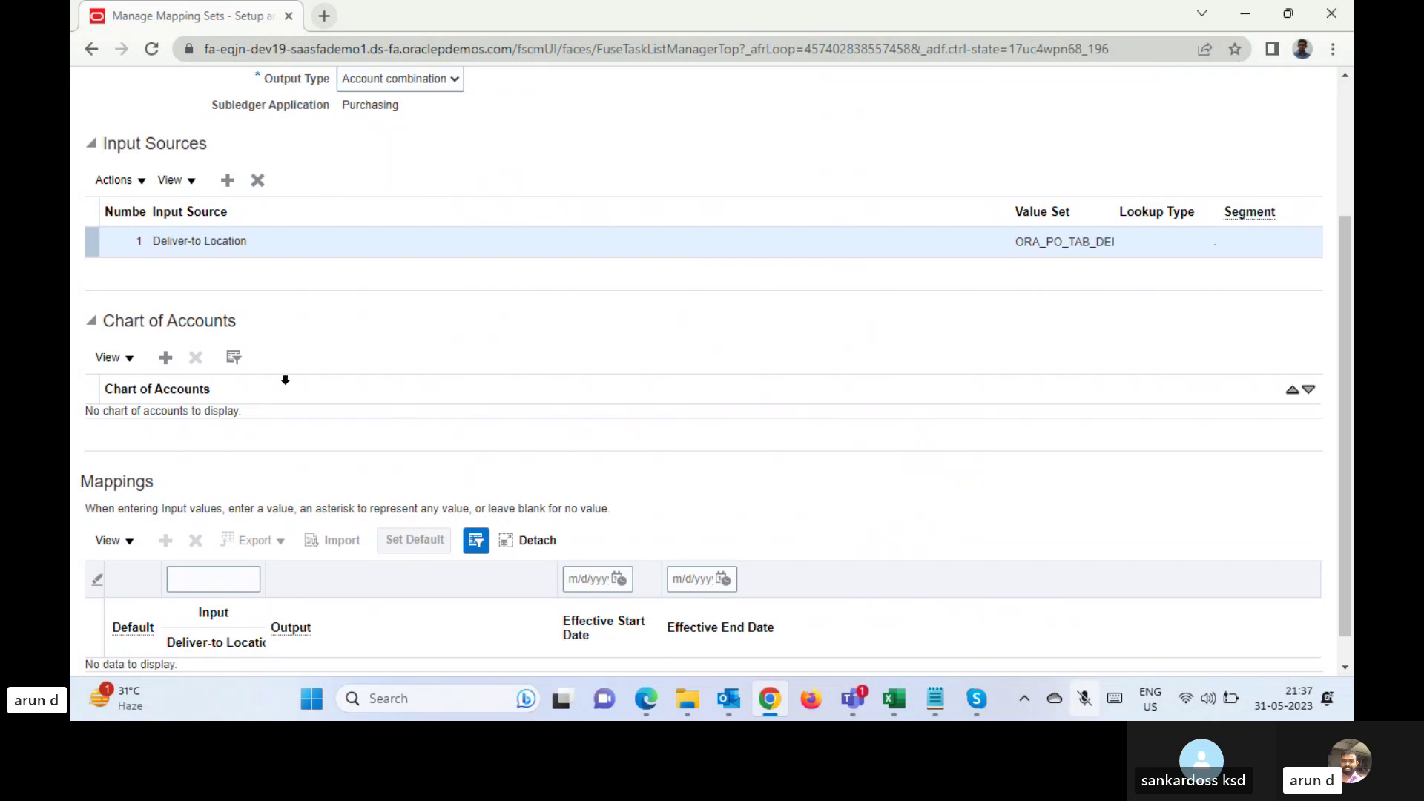
{"action": "left_click", "coordinate": [166, 357]}
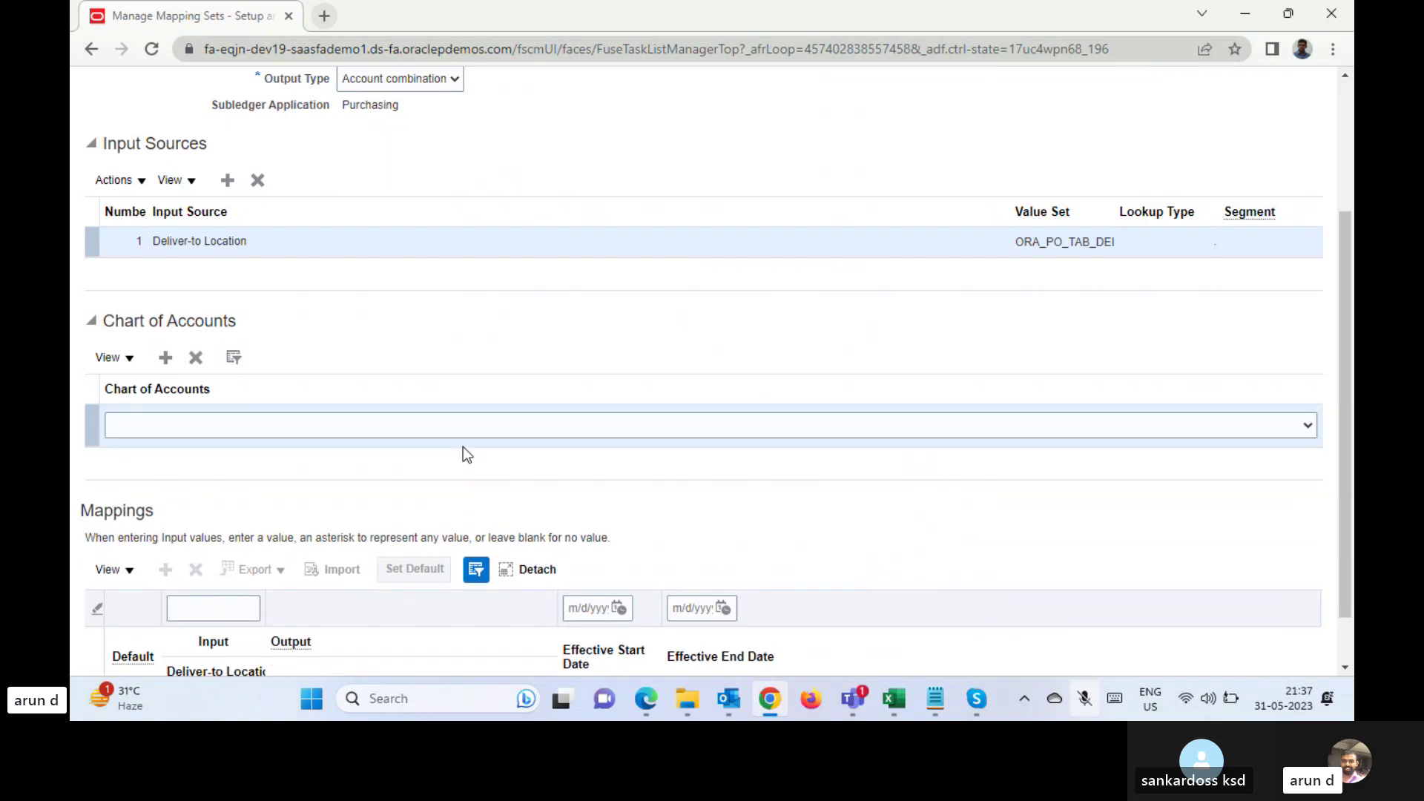
{"action": "left_click", "coordinate": [596, 434]}
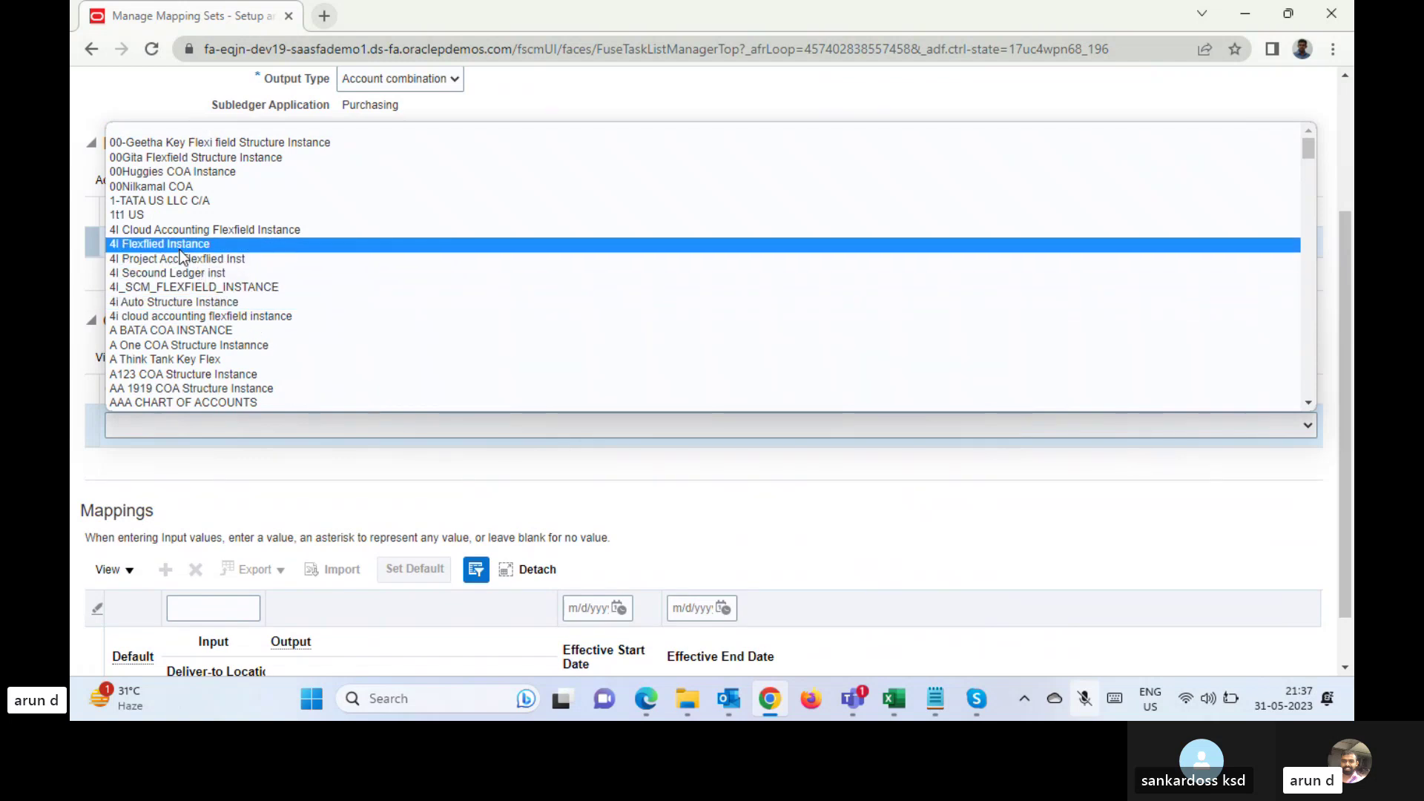
{"action": "left_click", "coordinate": [190, 273]}
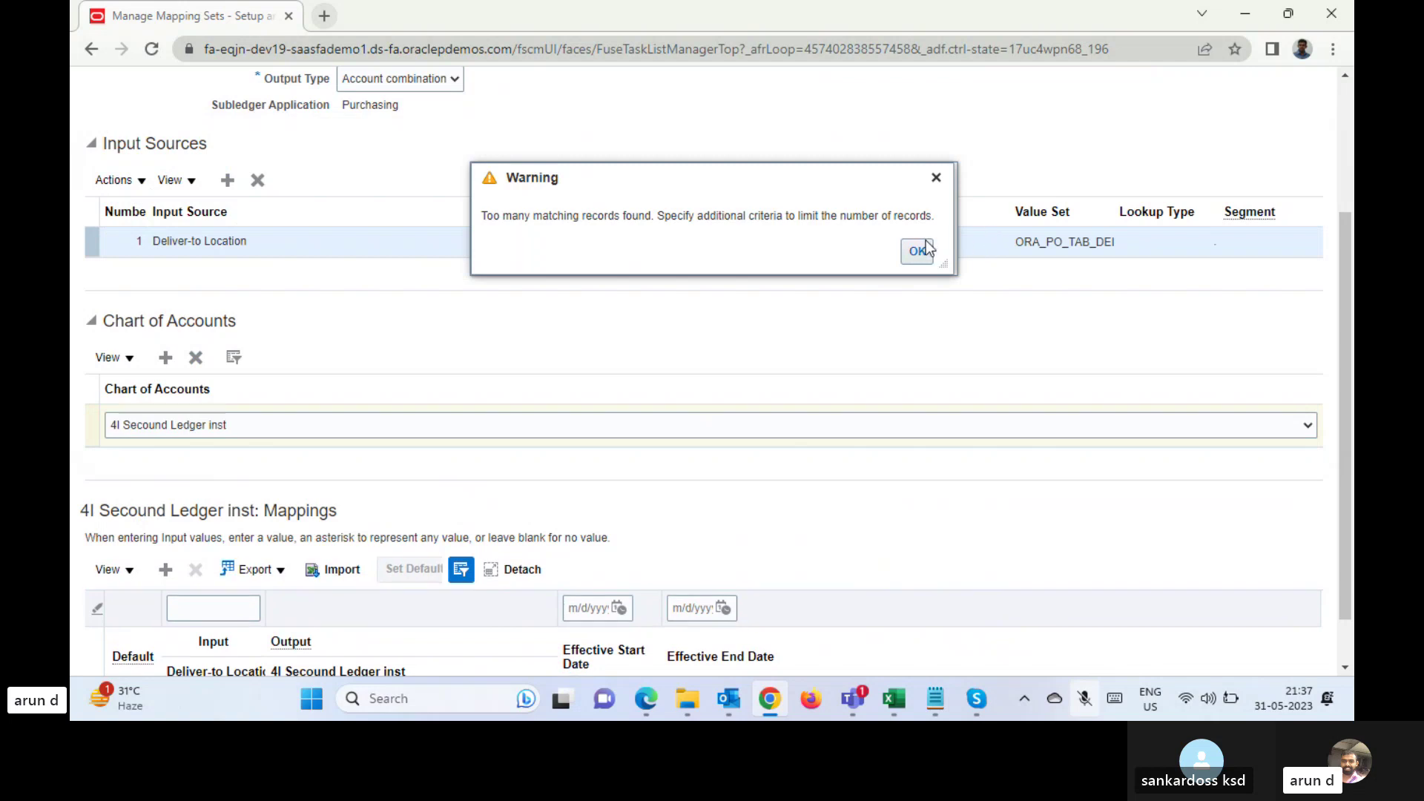
{"action": "left_click", "coordinate": [923, 248]}
- Add a mapping row with S4 IN Auto as the deliver-to location and list the Comp segment values for its output
{"action": "scroll", "coordinate": [1351, 410], "scroll_direction": "down", "scroll_amount": 1}
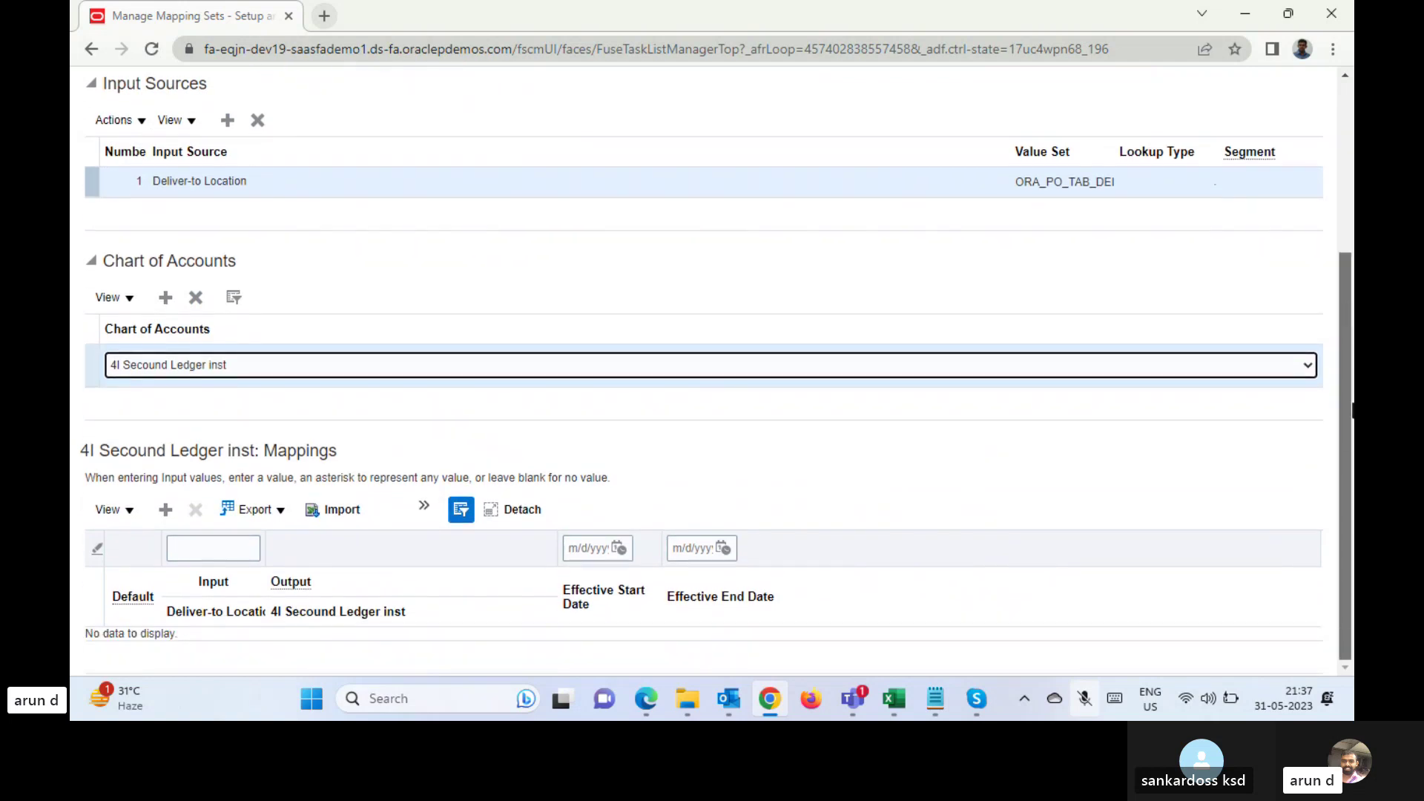
{"action": "left_click", "coordinate": [166, 512]}
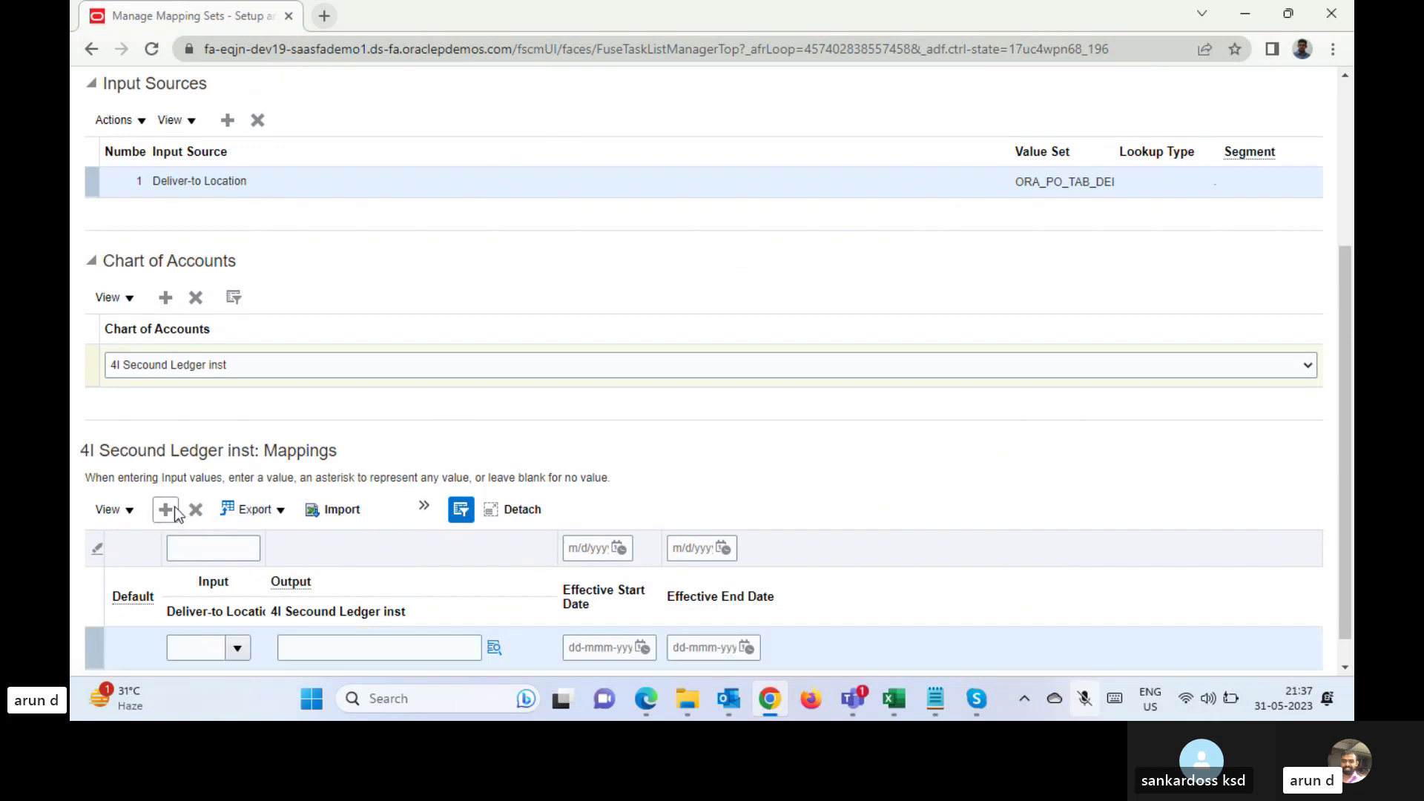
{"action": "left_click", "coordinate": [237, 647]}
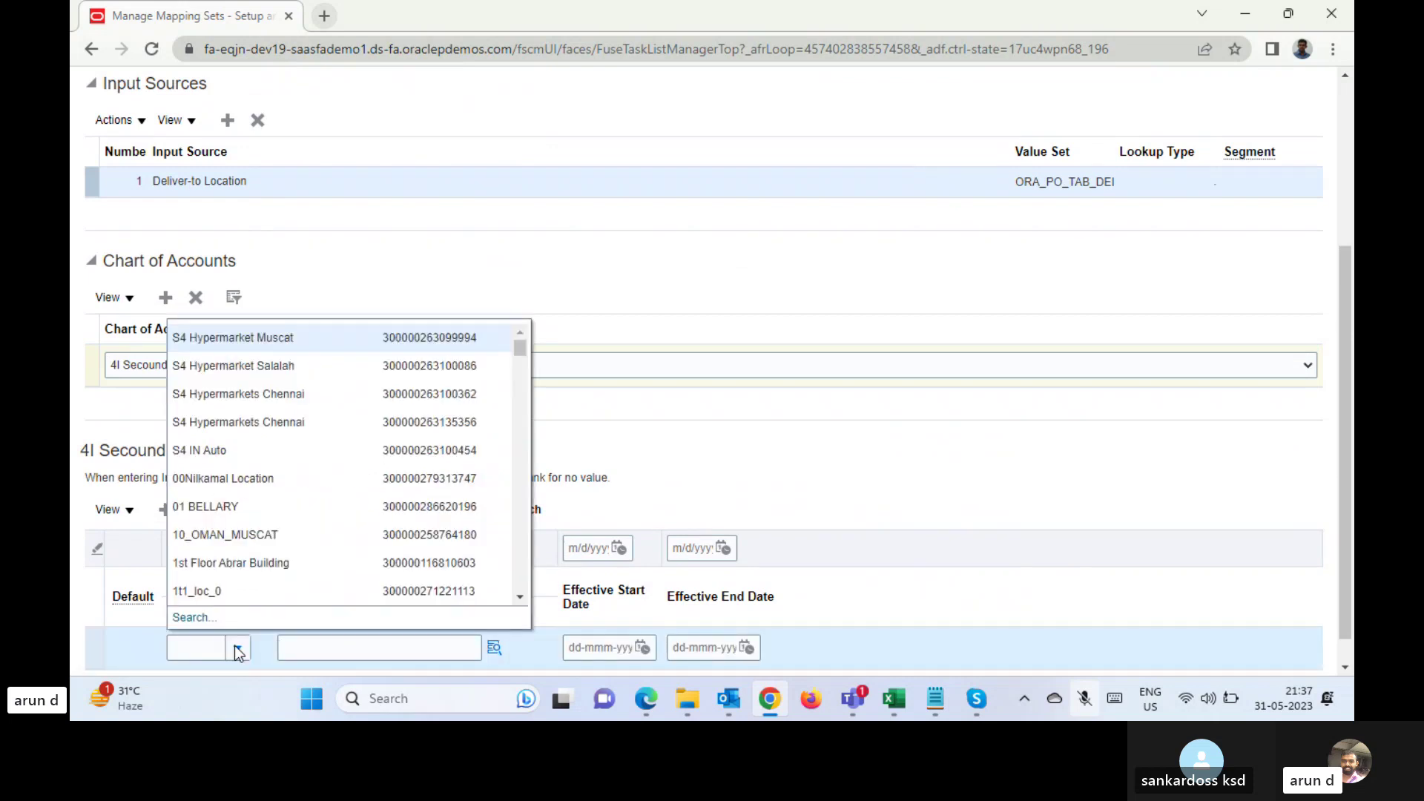
{"action": "left_click", "coordinate": [200, 444]}
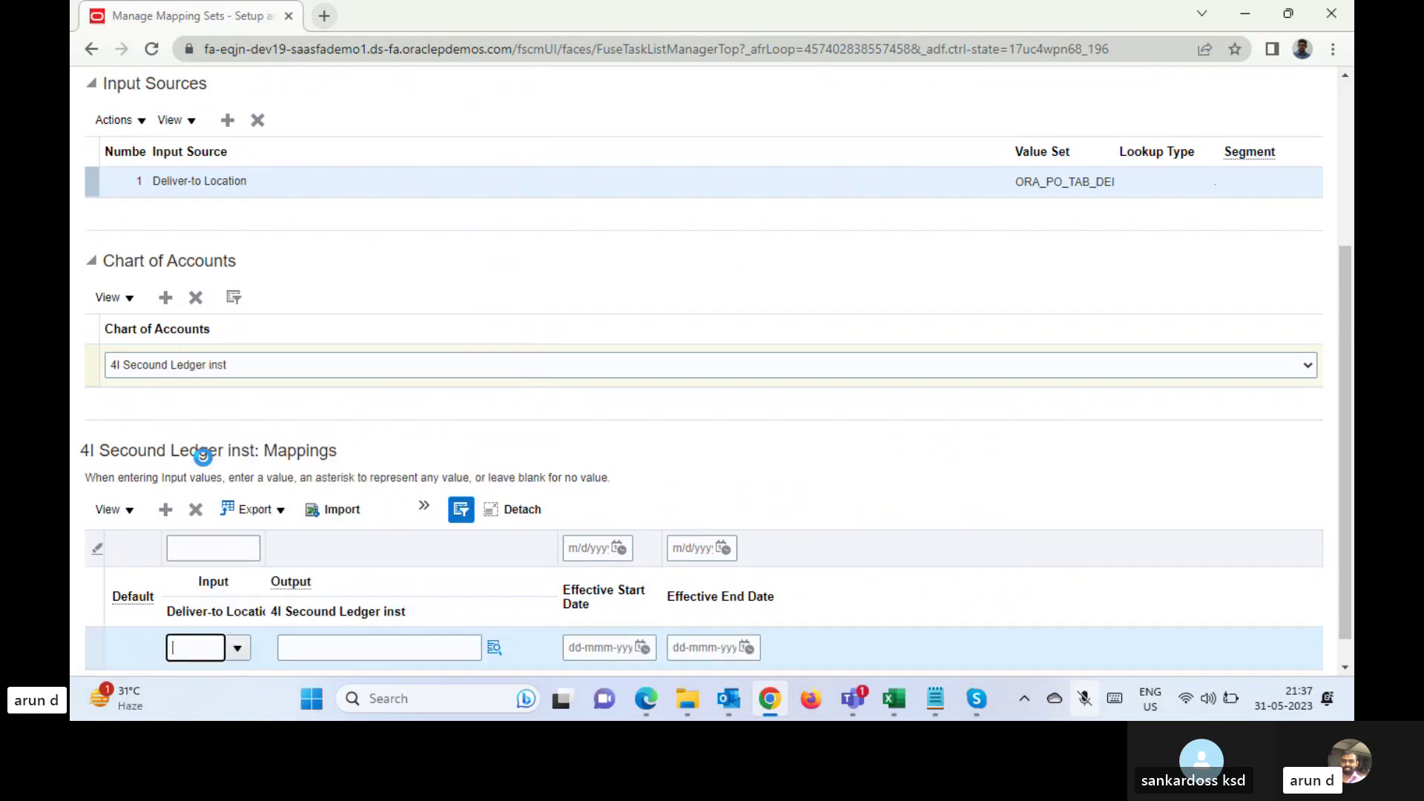
{"action": "left_click", "coordinate": [494, 652]}
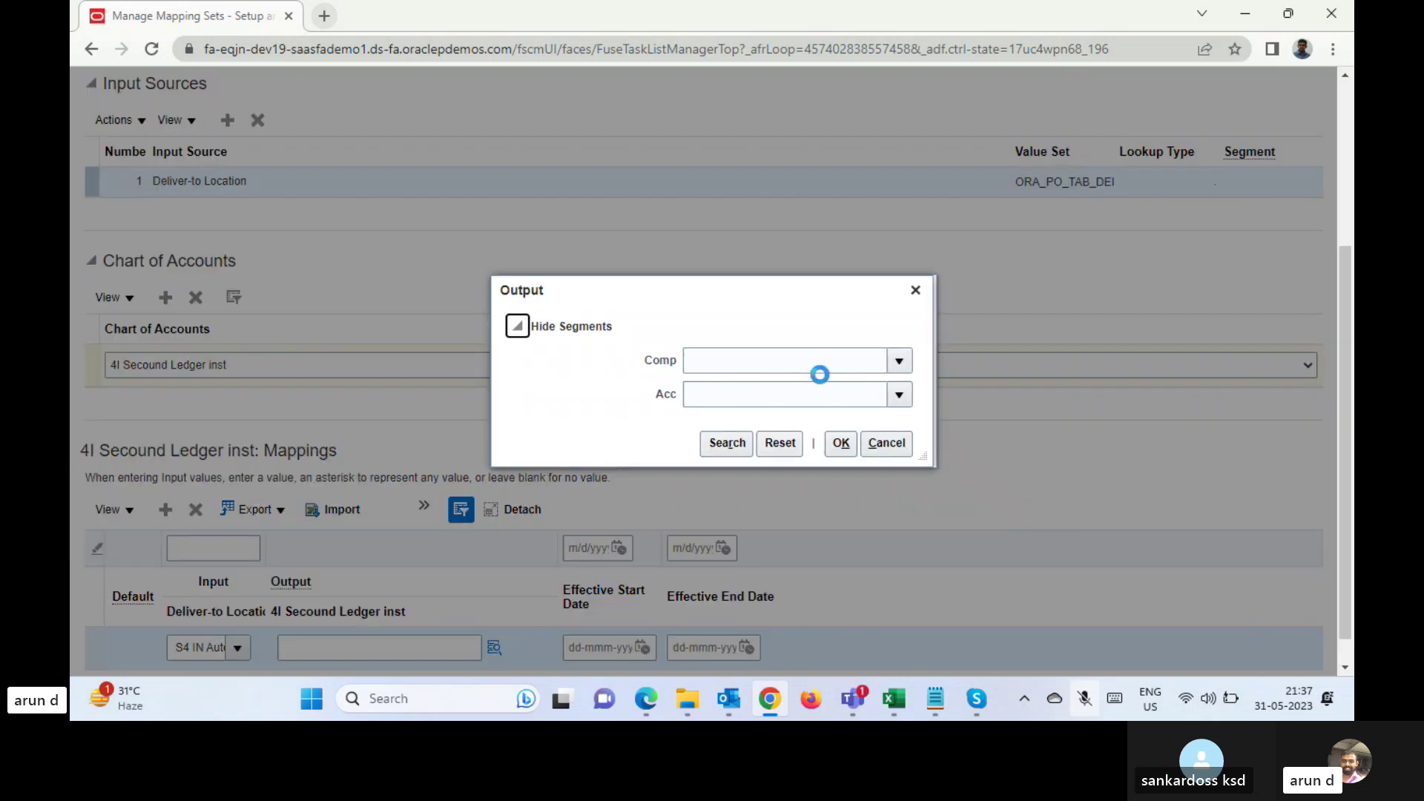
{"action": "left_click", "coordinate": [897, 362]}
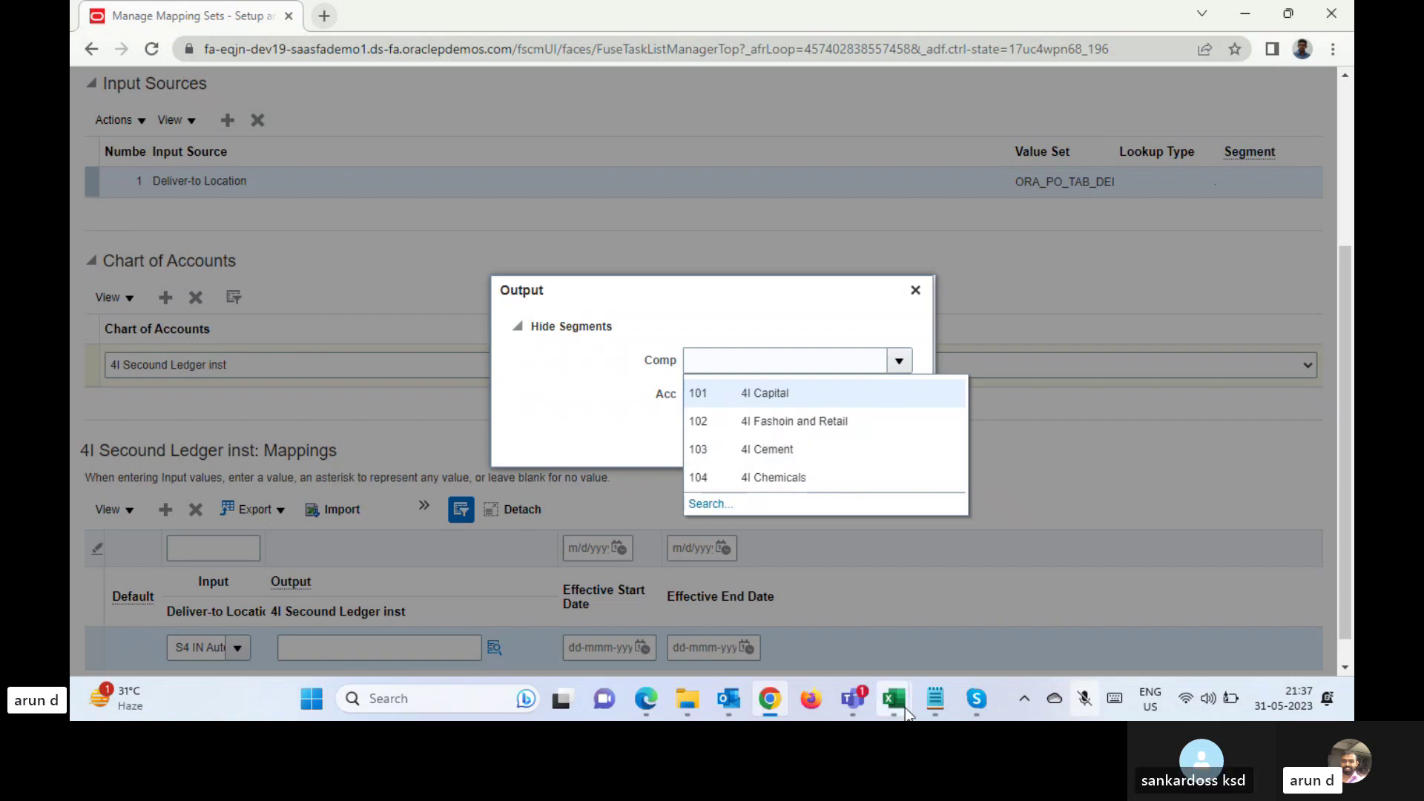
- Switch to the Book1 workbook in Excel, fill the LOV cell H30 with light green, and minimize the workbook
{"action": "mouse_move", "coordinate": [899, 705]}
{"action": "left_click", "coordinate": [1203, 615]}
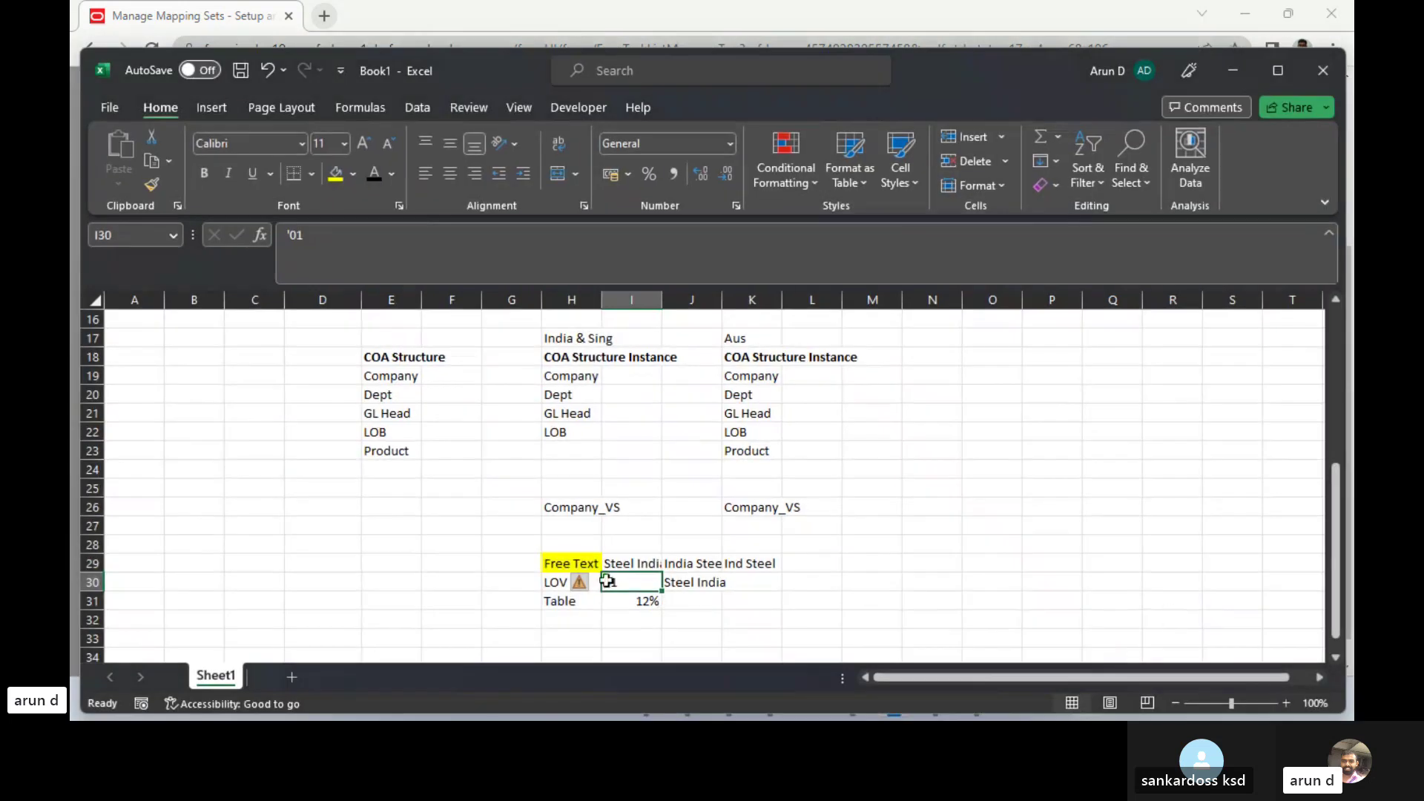
{"action": "left_click", "coordinate": [577, 509]}
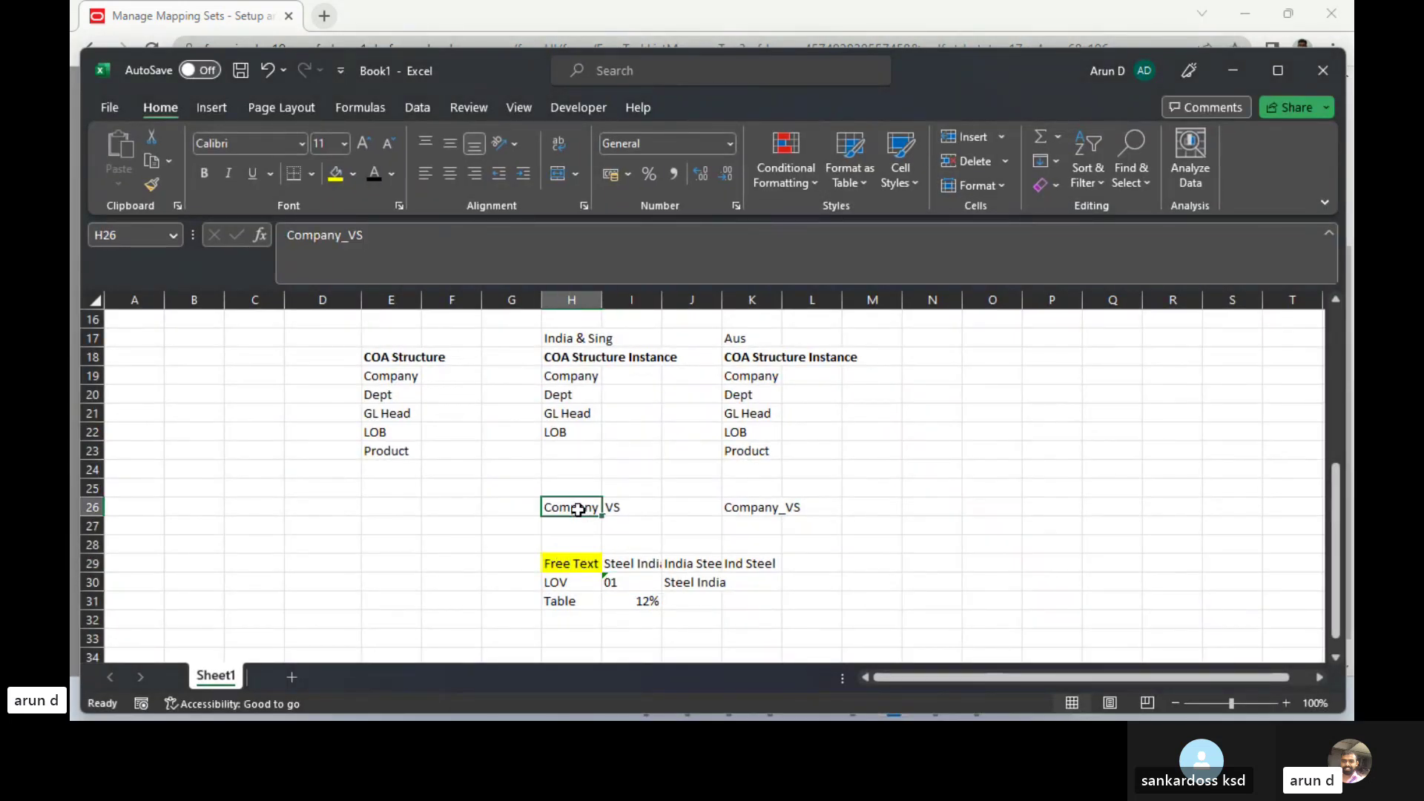
{"action": "key", "text": "Down"}
{"action": "key", "text": "Down"}
{"action": "key", "text": "Down"}
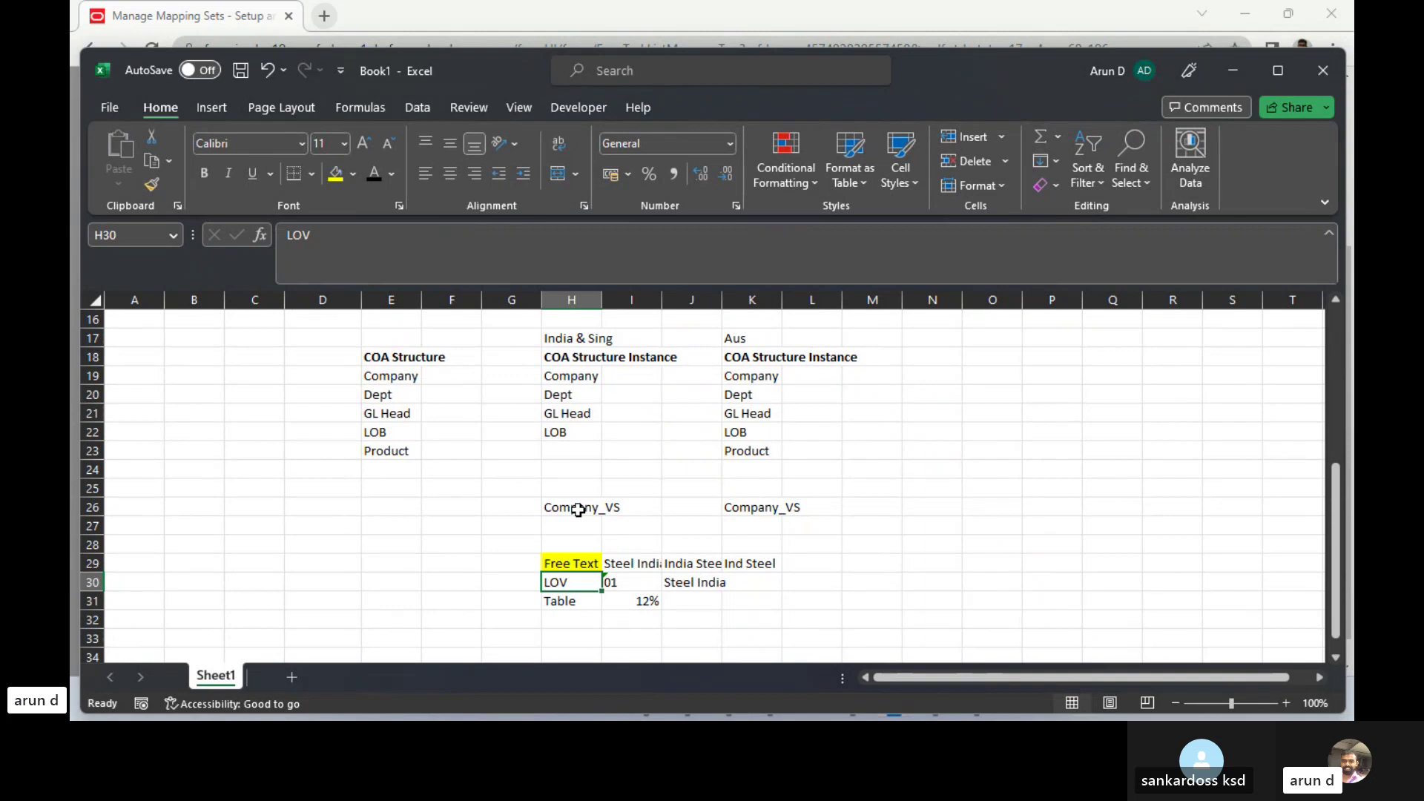
{"action": "key", "text": "Left"}
{"action": "key", "text": "Right"}
{"action": "left_click", "coordinate": [353, 175]}
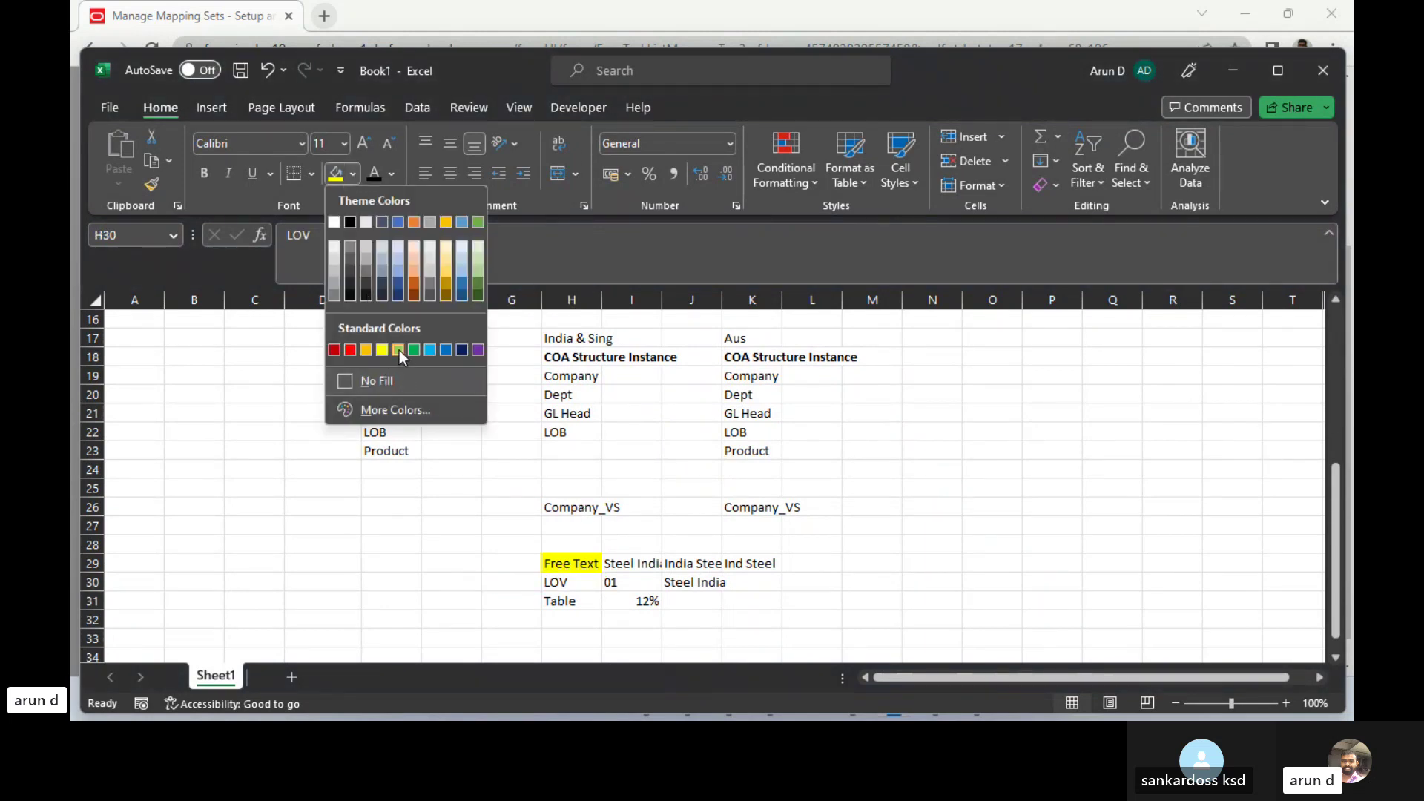
{"action": "left_click", "coordinate": [404, 365]}
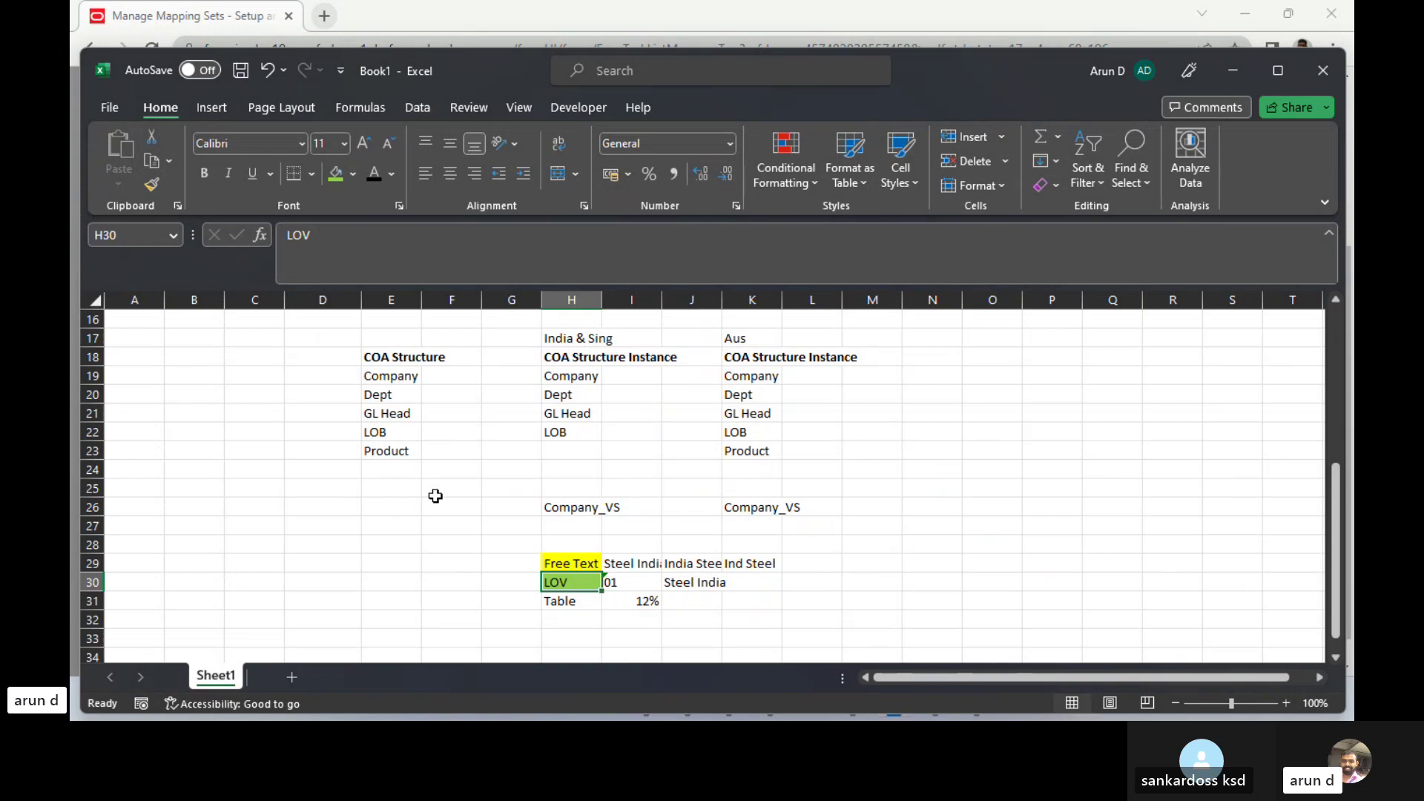
{"action": "key", "text": "Left"}
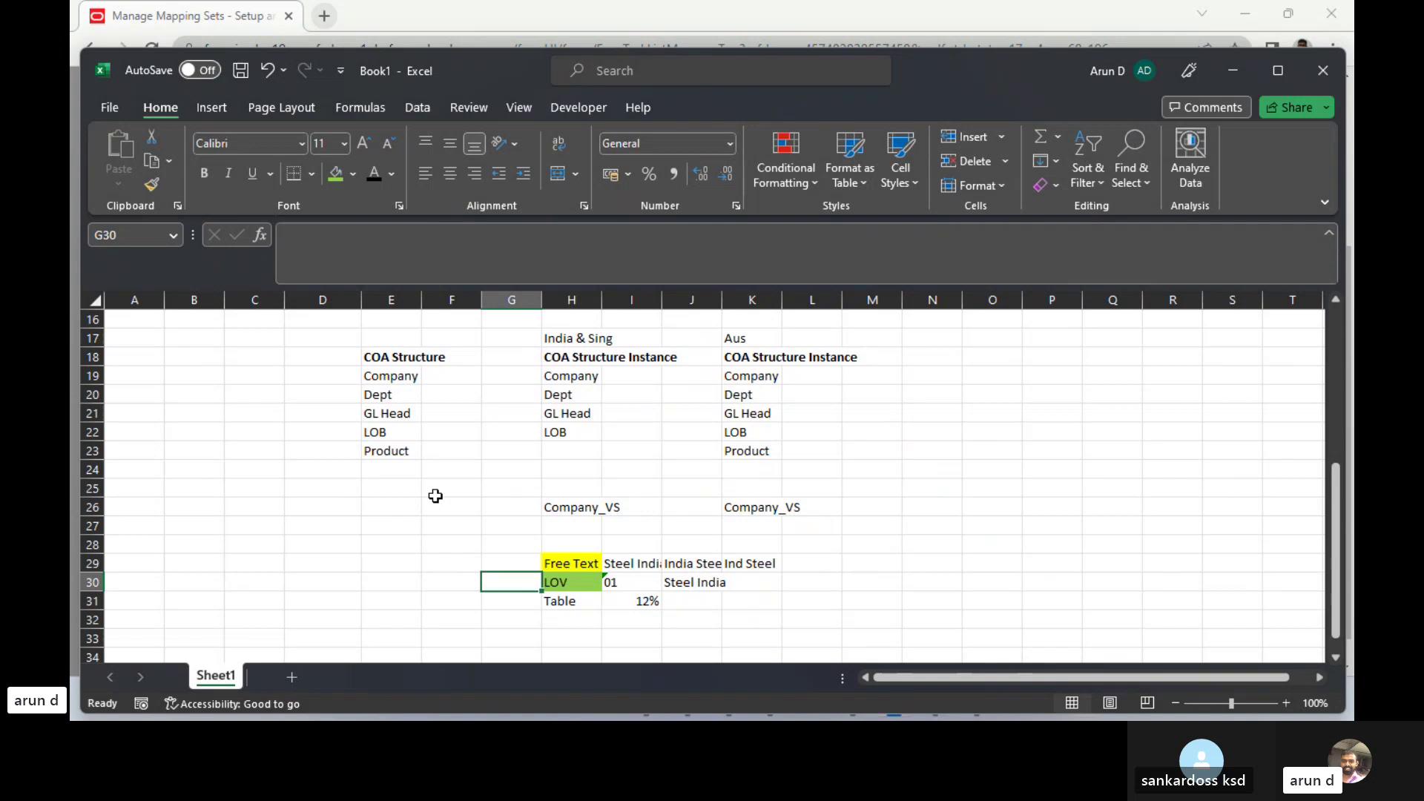
{"action": "left_click", "coordinate": [1235, 66]}
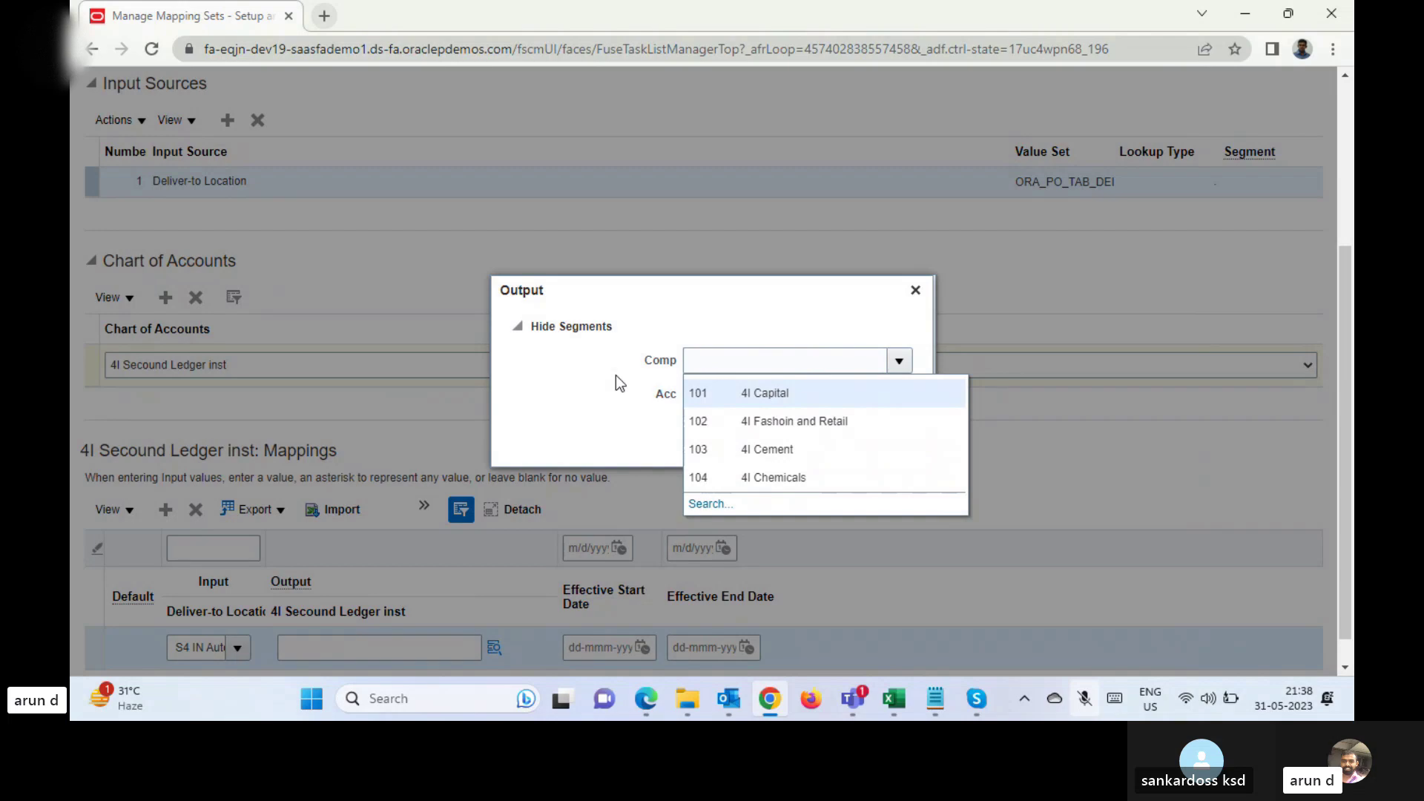
- Switch back to the Book1 workbook in Excel and review the Company_VS value set and the LOV type
{"action": "left_click", "coordinate": [771, 699]}
{"action": "mouse_move", "coordinate": [902, 700]}
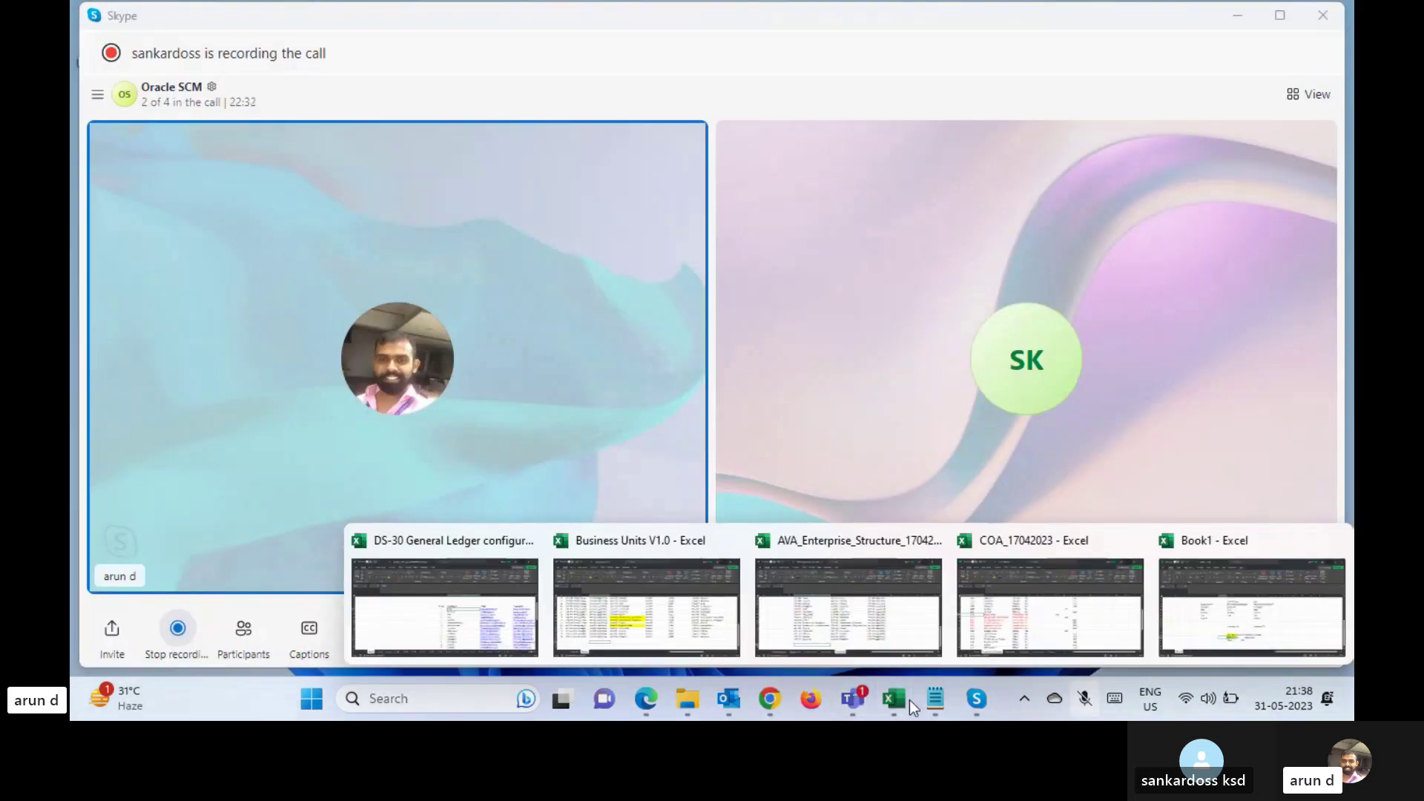
{"action": "left_click", "coordinate": [1231, 622]}
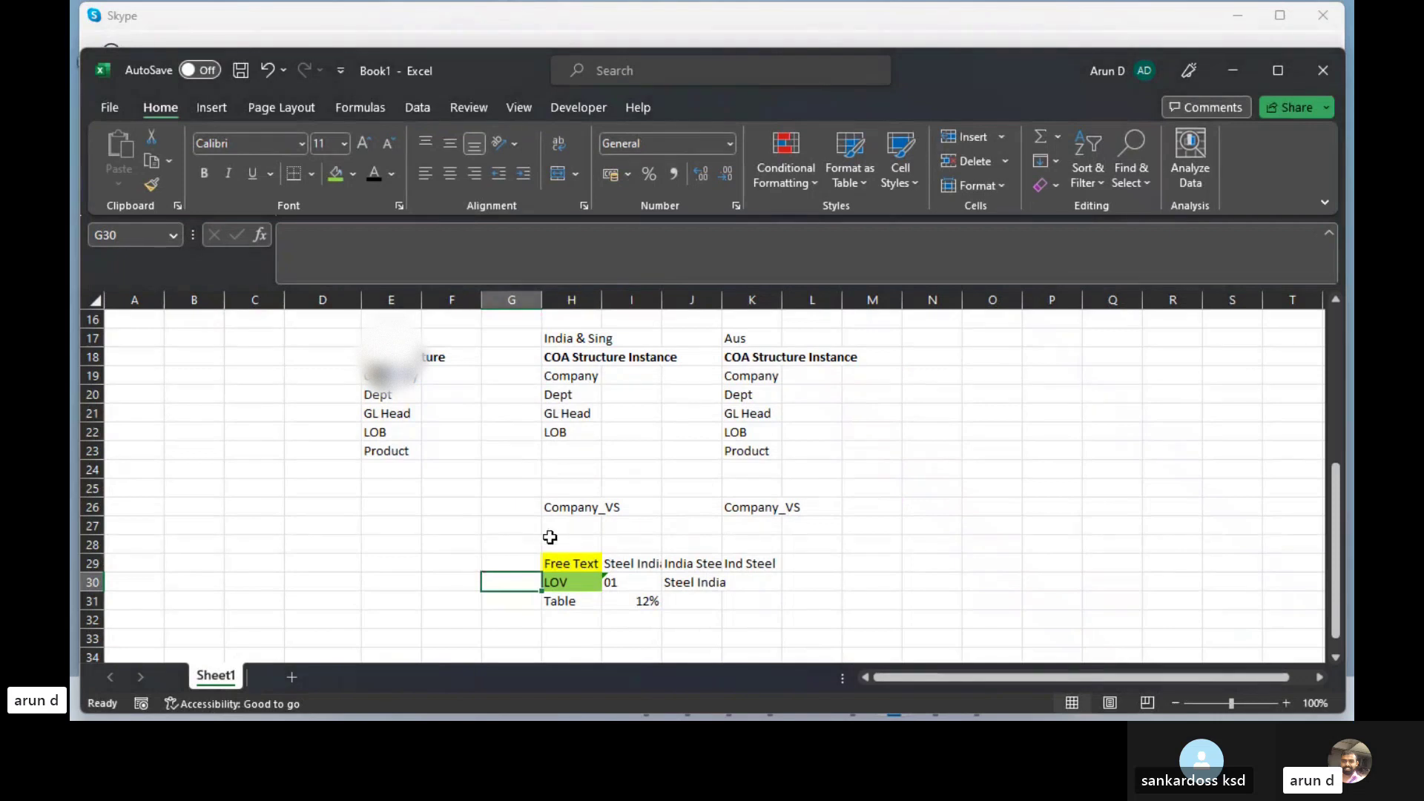
{"action": "left_click", "coordinate": [569, 508]}
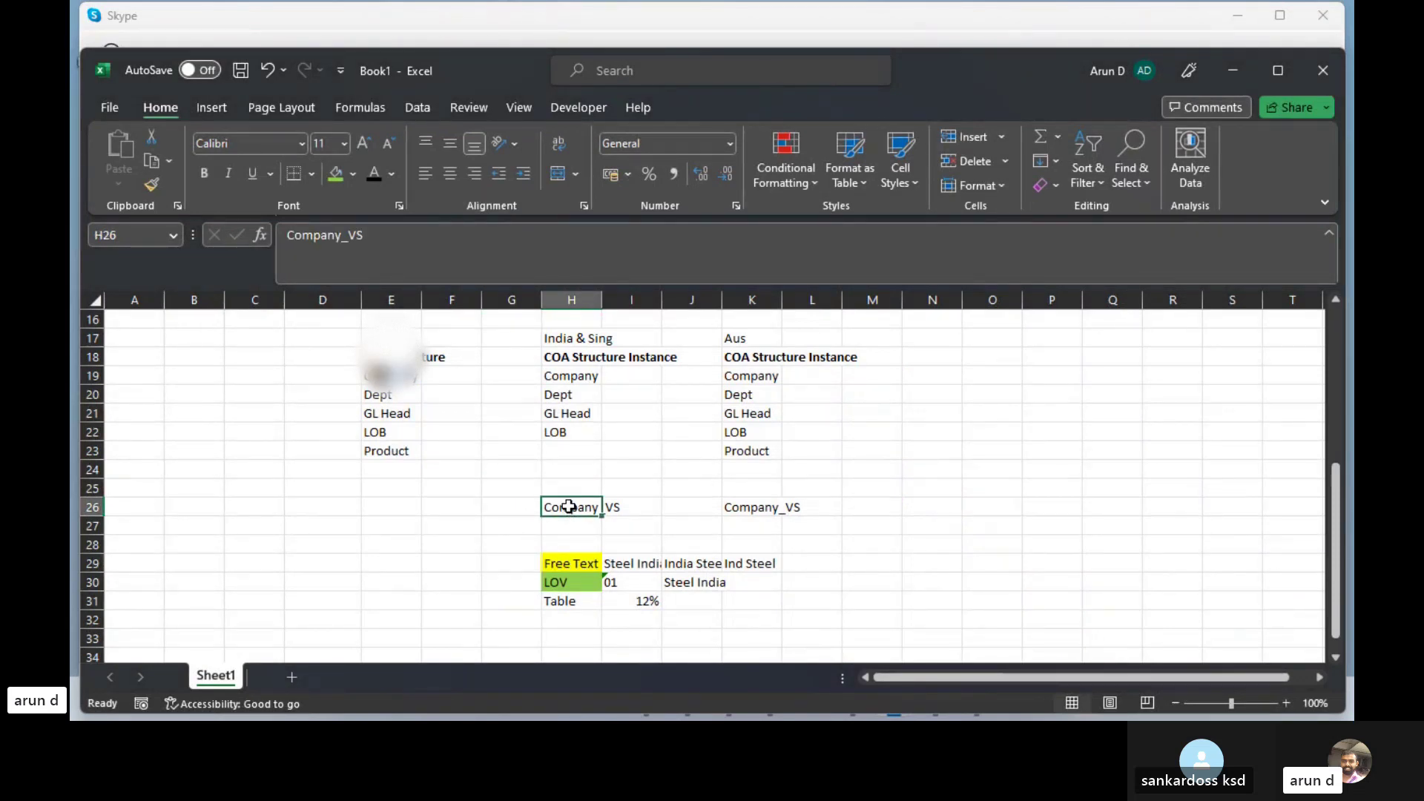
{"action": "key", "text": "Down"}
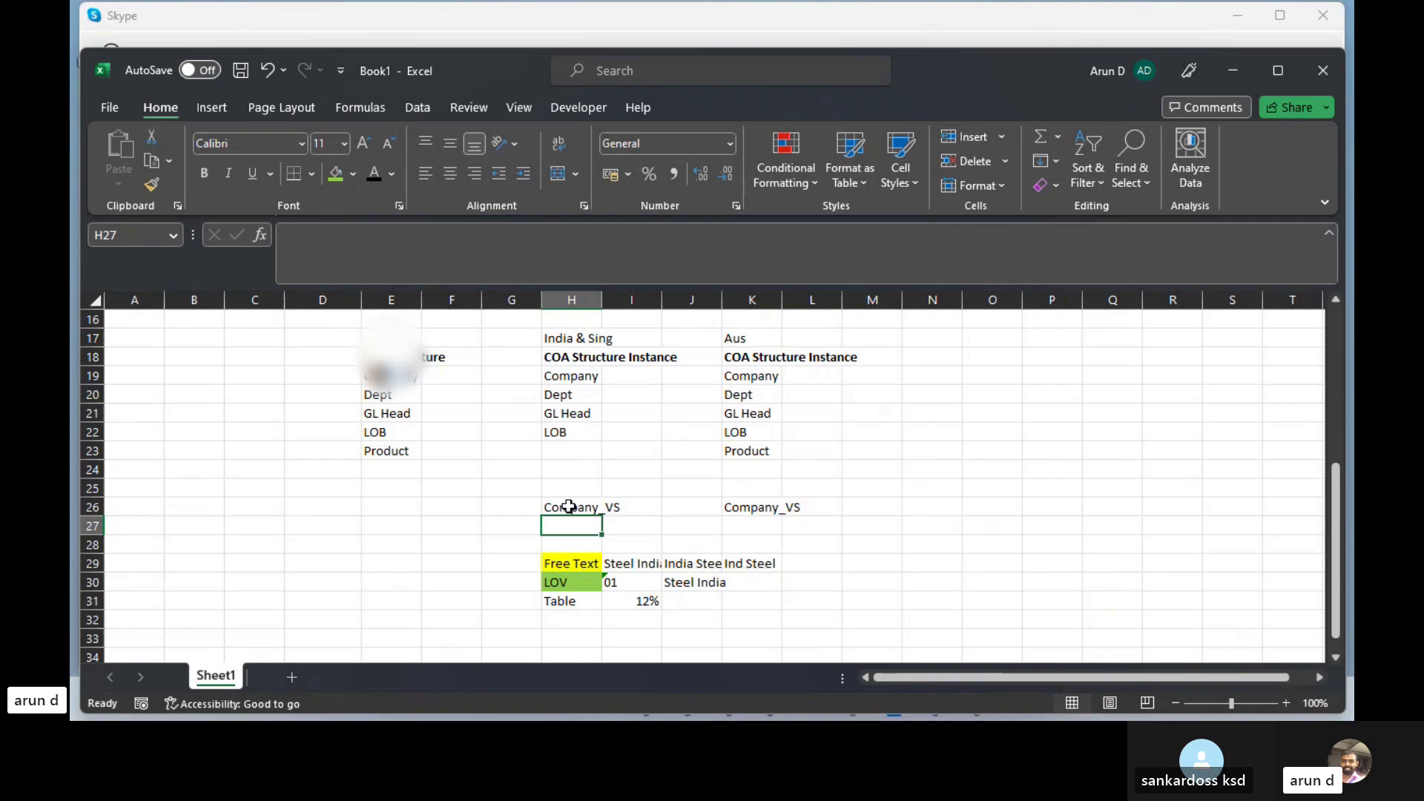
{"action": "left_click", "coordinate": [499, 586]}
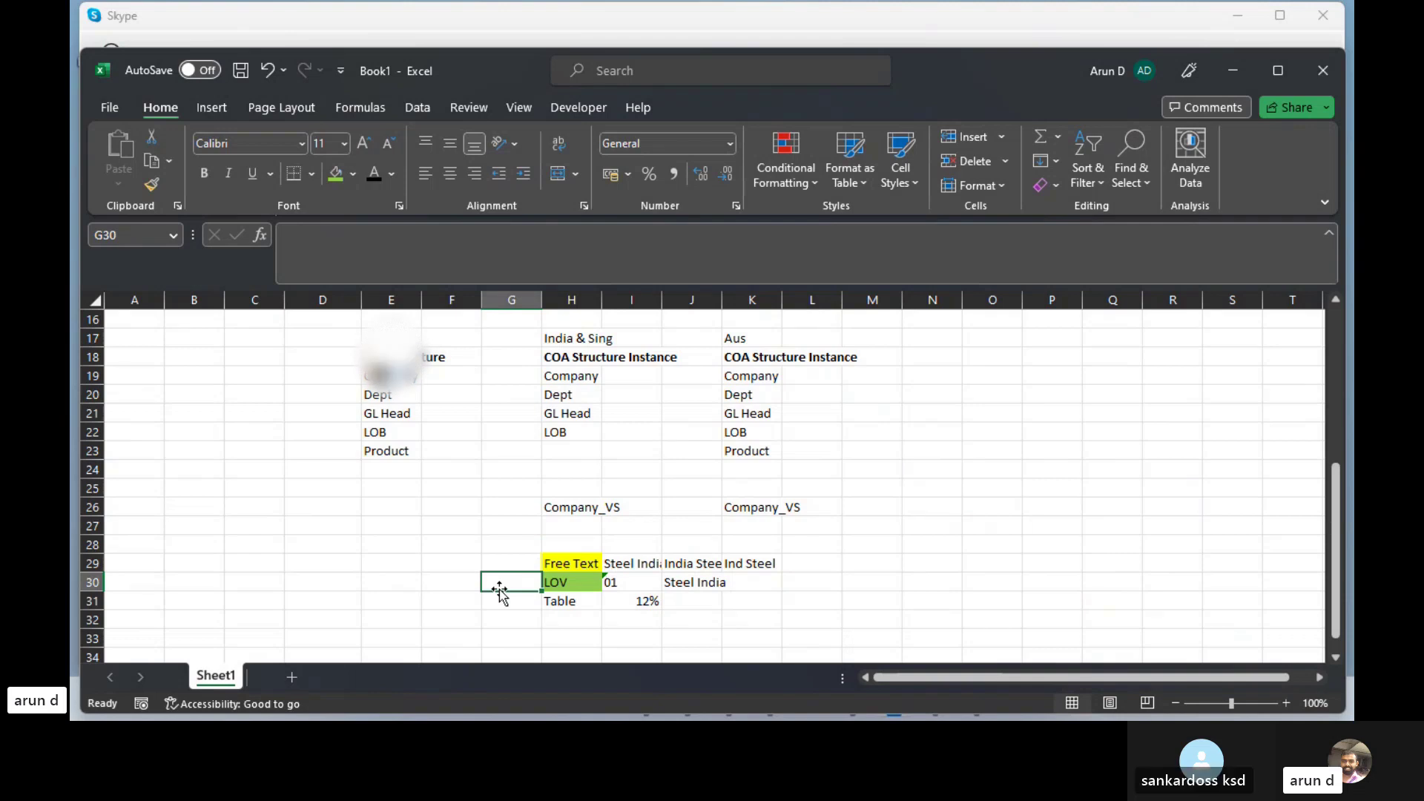
{"action": "key", "text": "Right"}
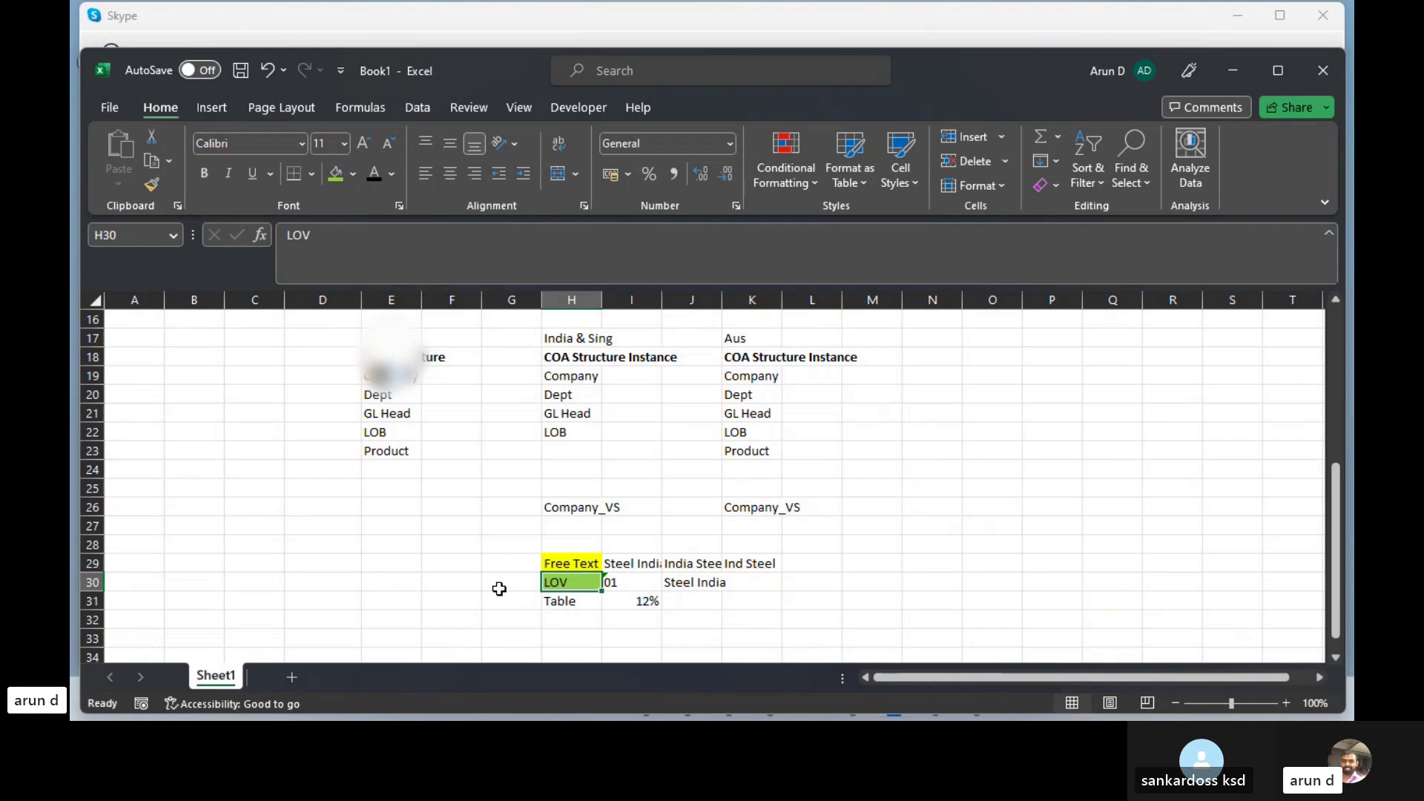
- Review the India & Sing COA structure instance and its segments above the value set types
{"action": "key", "text": "Up"}
{"action": "key", "text": "Up"}
{"action": "key", "text": "Up"}
{"action": "key", "text": "Up"}
{"action": "key", "text": "Up"}
{"action": "key", "text": "Up"}
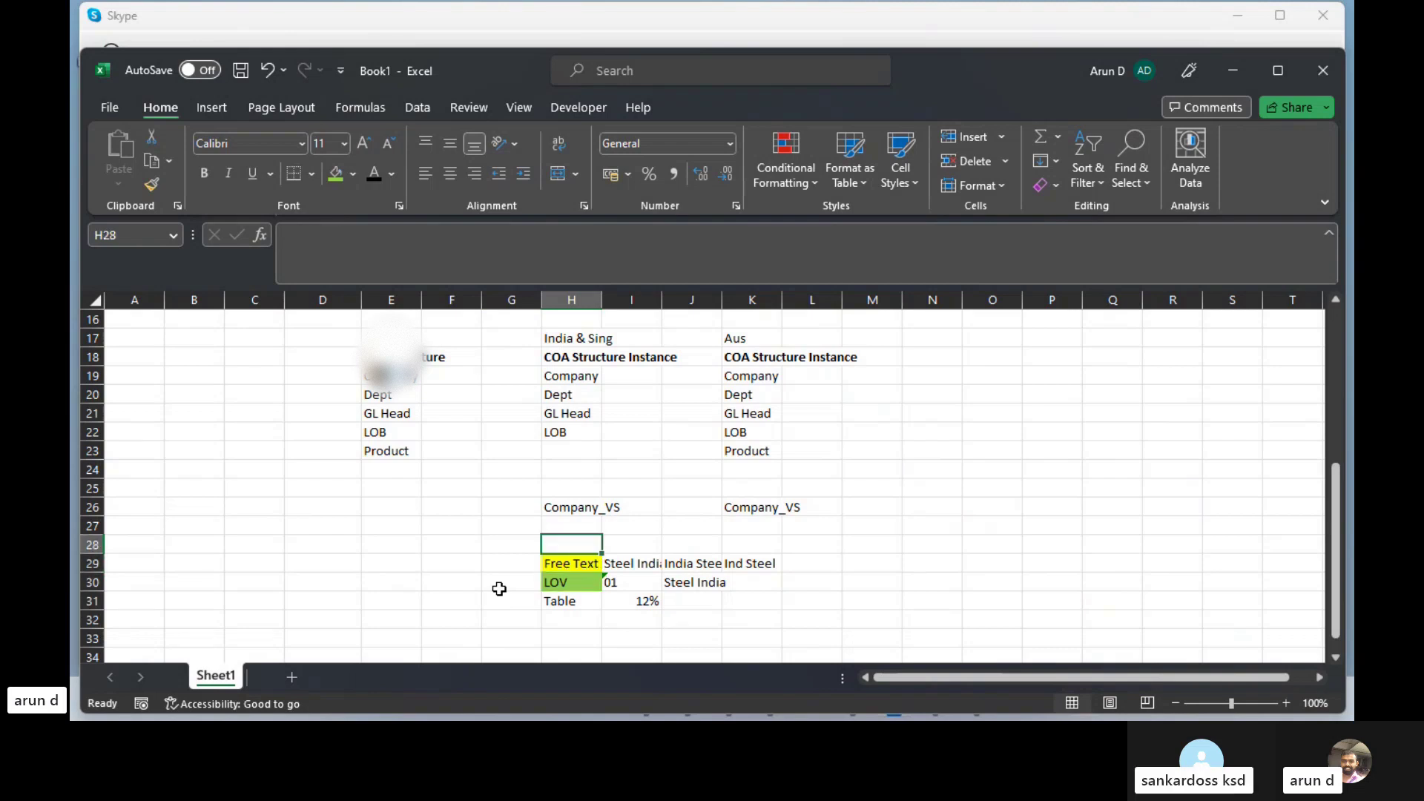
{"action": "key", "text": "Up"}
{"action": "key", "text": "Up"}
{"action": "key", "text": "Up"}
{"action": "key", "text": "Up"}
{"action": "key", "text": "Up"}
{"action": "key", "text": "Up"}
{"action": "key", "text": "Up"}
{"action": "key", "text": "Up"}
{"action": "key", "text": "Up"}
{"action": "key", "text": "Up"}
{"action": "key", "text": "Up"}
{"action": "key", "text": "Up"}
{"action": "key", "text": "Up"}
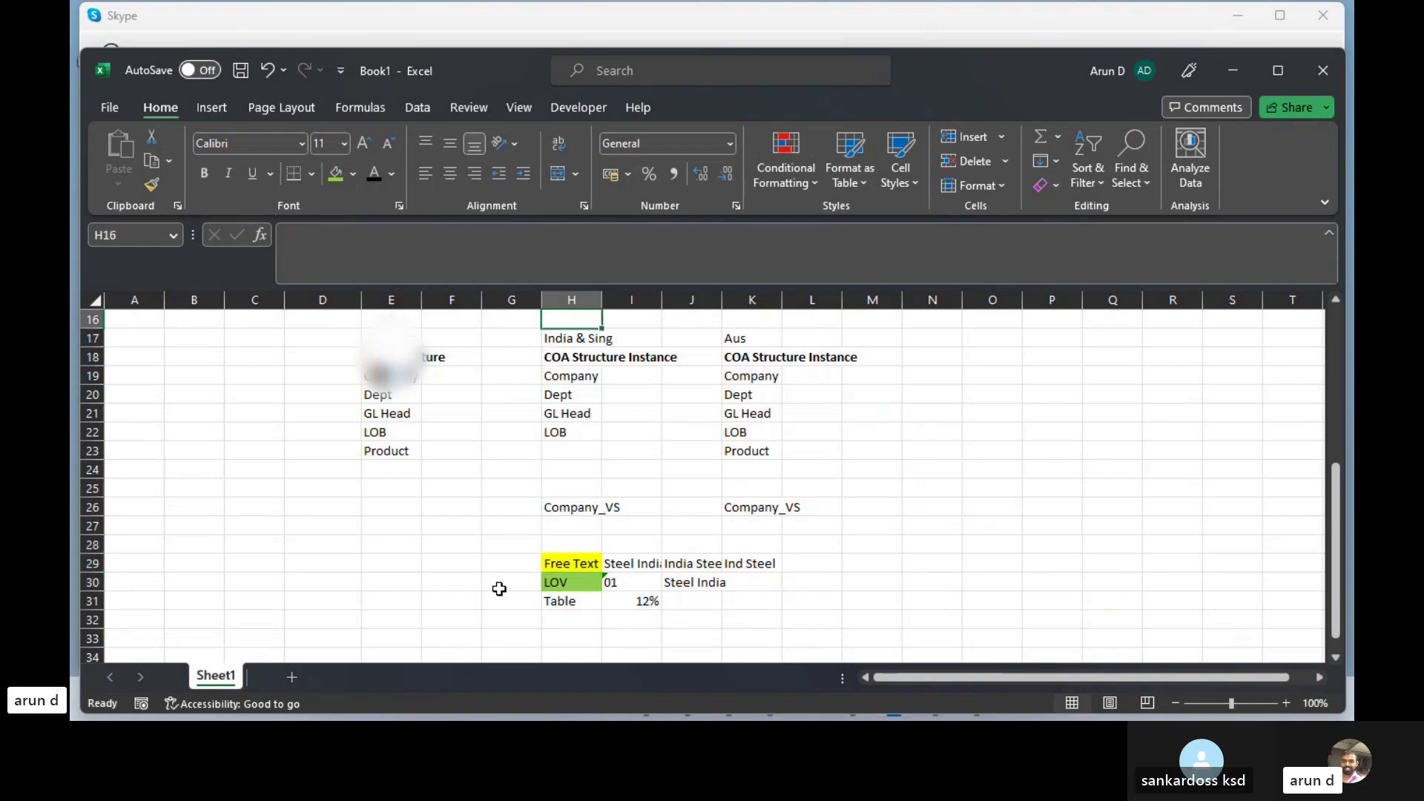
{"action": "key", "text": "Down"}
{"action": "key", "text": "Down"}
{"action": "key", "text": "Down"}
{"action": "key", "text": "Down"}
{"action": "key", "text": "Down"}
{"action": "key", "text": "Down"}
{"action": "key", "text": "Down"}
{"action": "key", "text": "Down"}
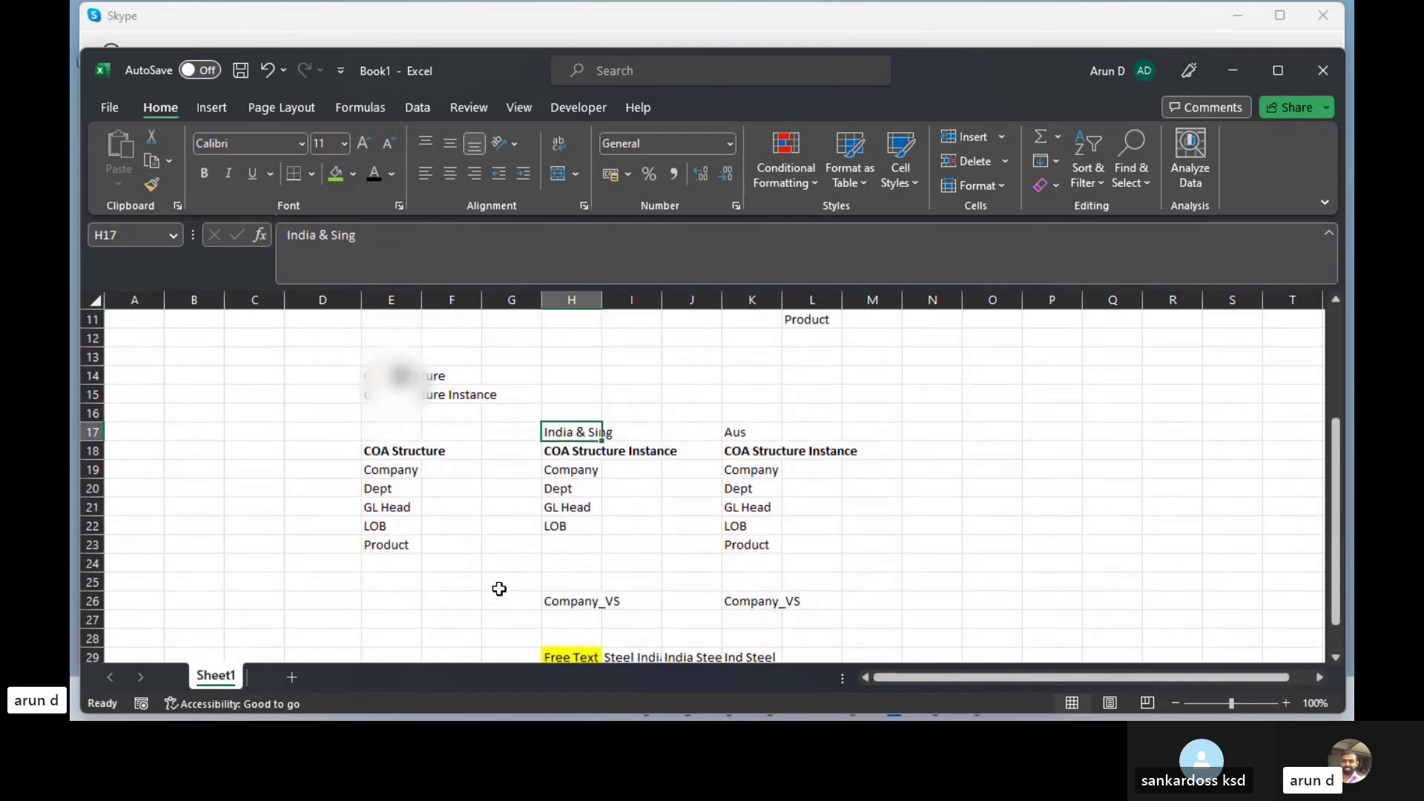
- Review the segments listed under COA Structure and the Company_VS value set below the India & Sing instance
{"action": "key", "text": "Left"}
{"action": "key", "text": "Left"}
{"action": "key", "text": "Left"}
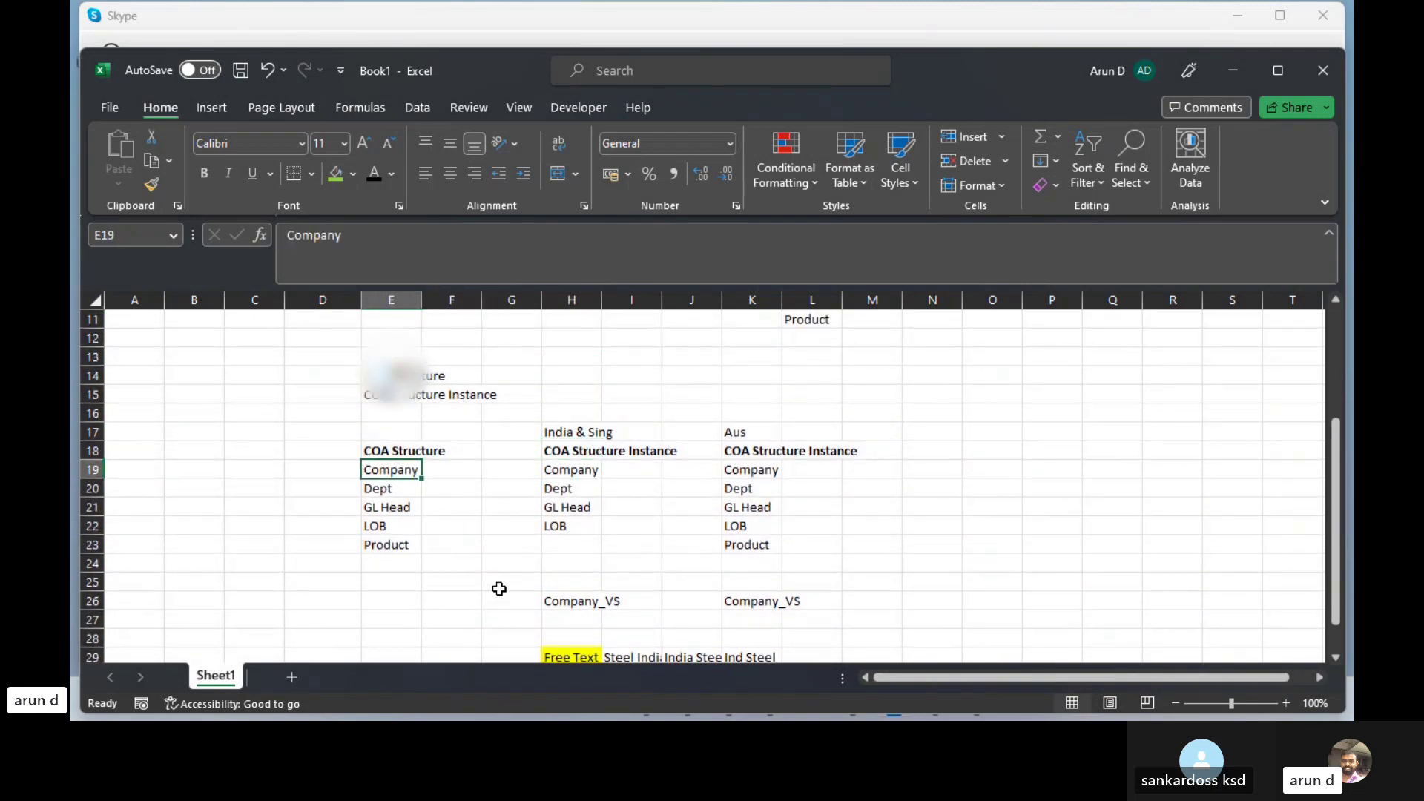
{"action": "key", "text": "Down"}
{"action": "key", "text": "Down"}
{"action": "key", "text": "Down"}
{"action": "key", "text": "Down"}
{"action": "key", "text": "Down"}
{"action": "key", "text": "Down"}
{"action": "key", "text": "Down"}
{"action": "key", "text": "Down"}
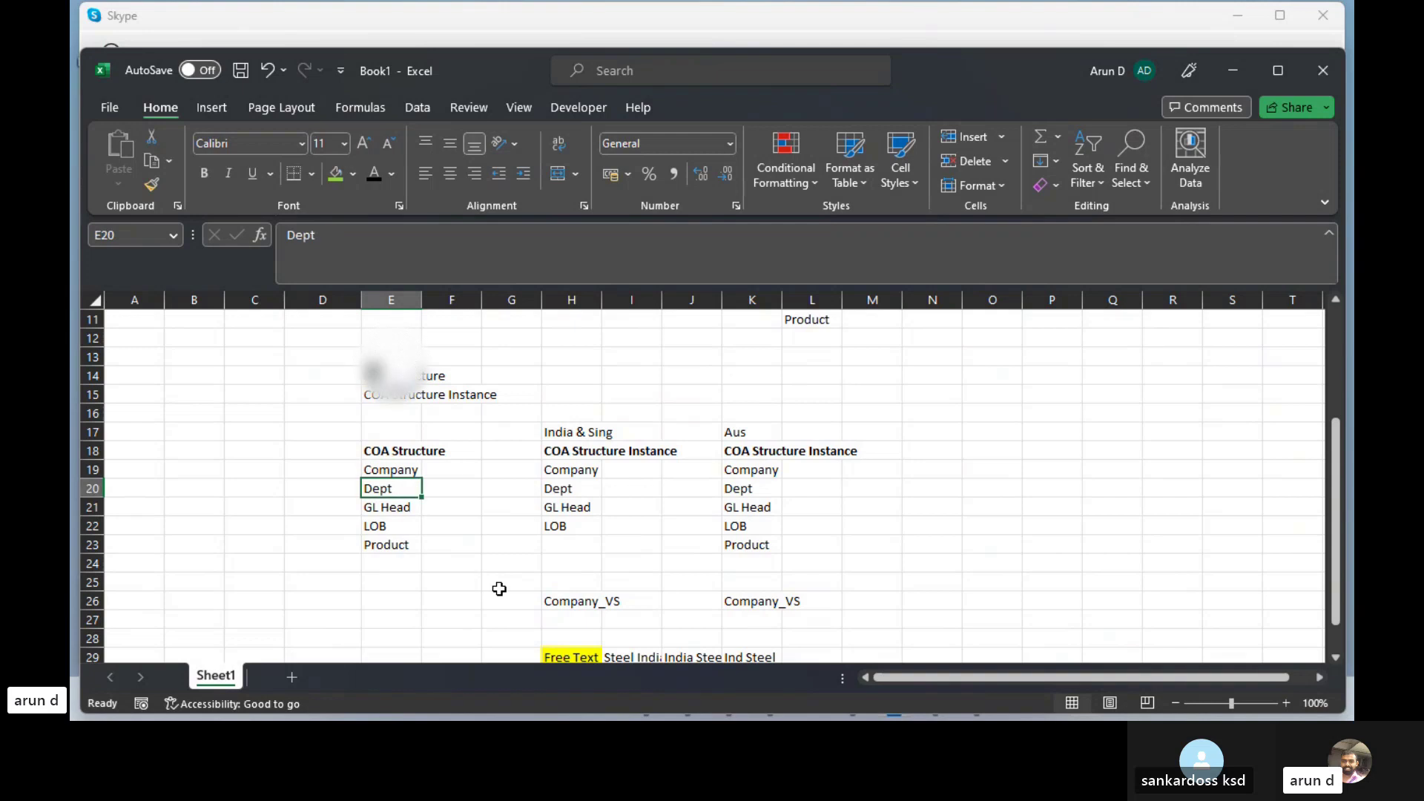
{"action": "key", "text": "Up"}
{"action": "key", "text": "Right"}
{"action": "key", "text": "Right"}
{"action": "key", "text": "Right"}
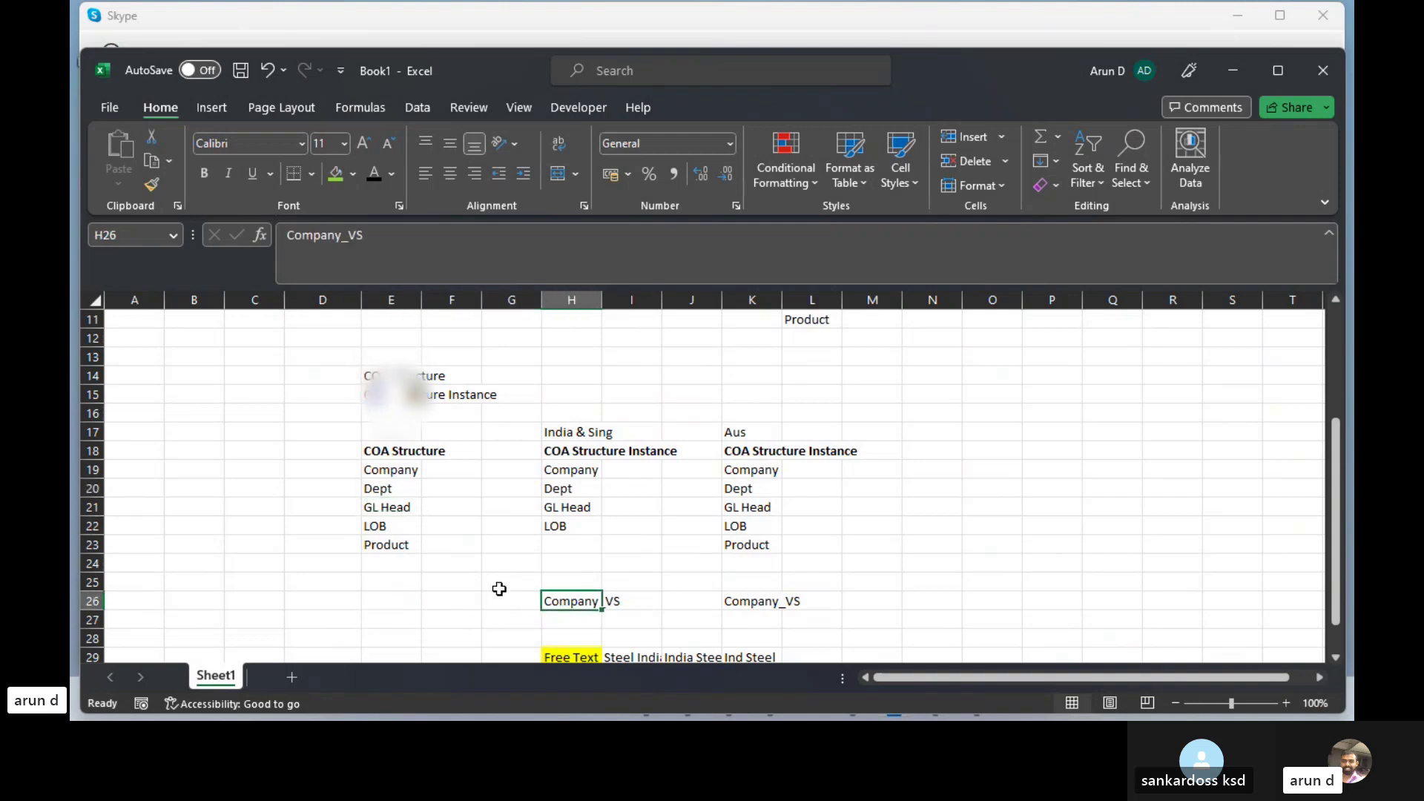
- Review the India & Sing COA Structure Instance segments and the Company_VS value set with its Free Text, LOV and Table rows
{"action": "key", "text": "Down"}
{"action": "key", "text": "Down"}
{"action": "key", "text": "Down"}
{"action": "key", "text": "Down"}
{"action": "key", "text": "Down"}
{"action": "key", "text": "Down"}
{"action": "key", "text": "Down"}
{"action": "key", "text": "Down"}
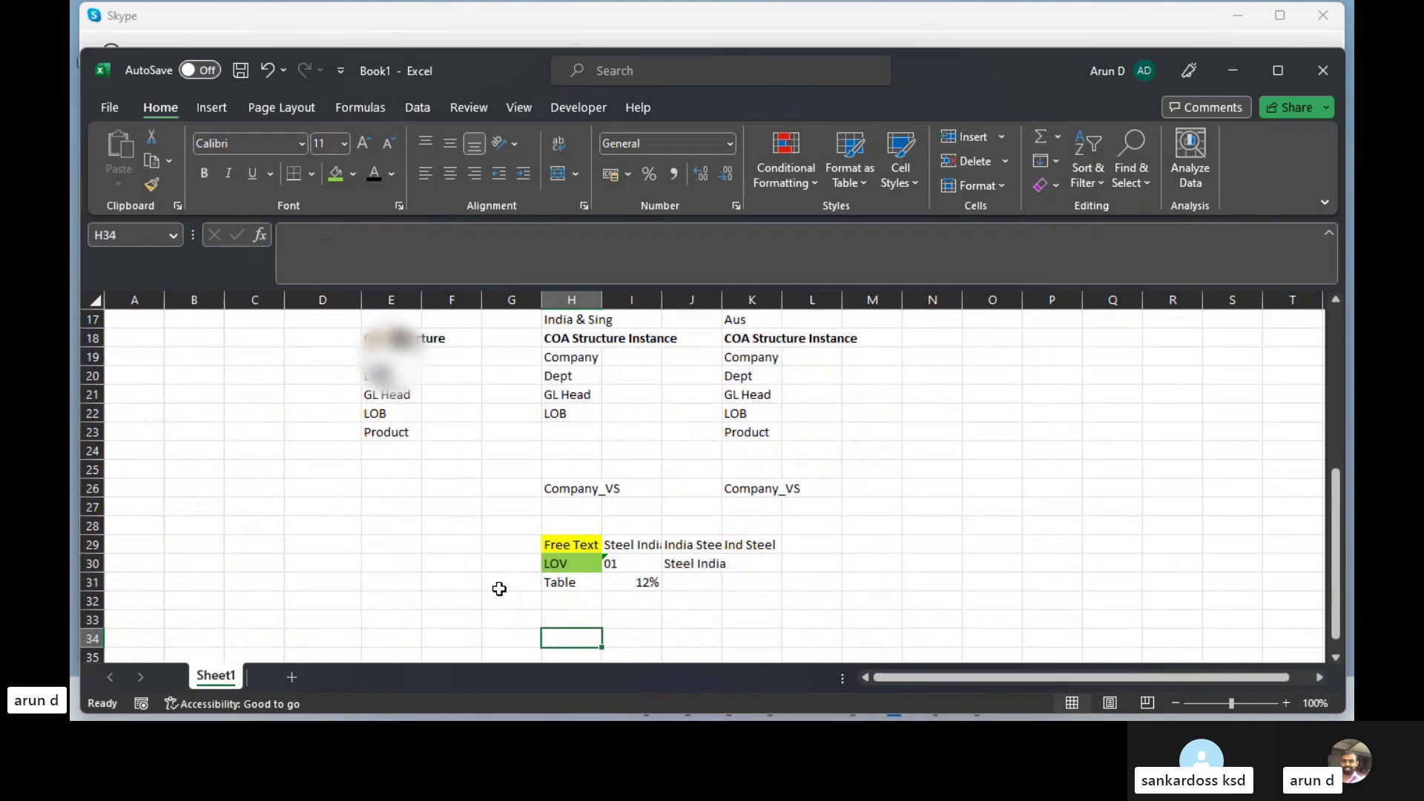
{"action": "key", "text": "Up"}
{"action": "key", "text": "Up"}
{"action": "key", "text": "Up"}
{"action": "key", "text": "Up"}
{"action": "key", "text": "Up"}
{"action": "key", "text": "Up"}
{"action": "key", "text": "Up"}
{"action": "key", "text": "Up"}
{"action": "key", "text": "Up"}
{"action": "key", "text": "Up"}
{"action": "key", "text": "Up"}
{"action": "key", "text": "Up"}
{"action": "key", "text": "Up"}
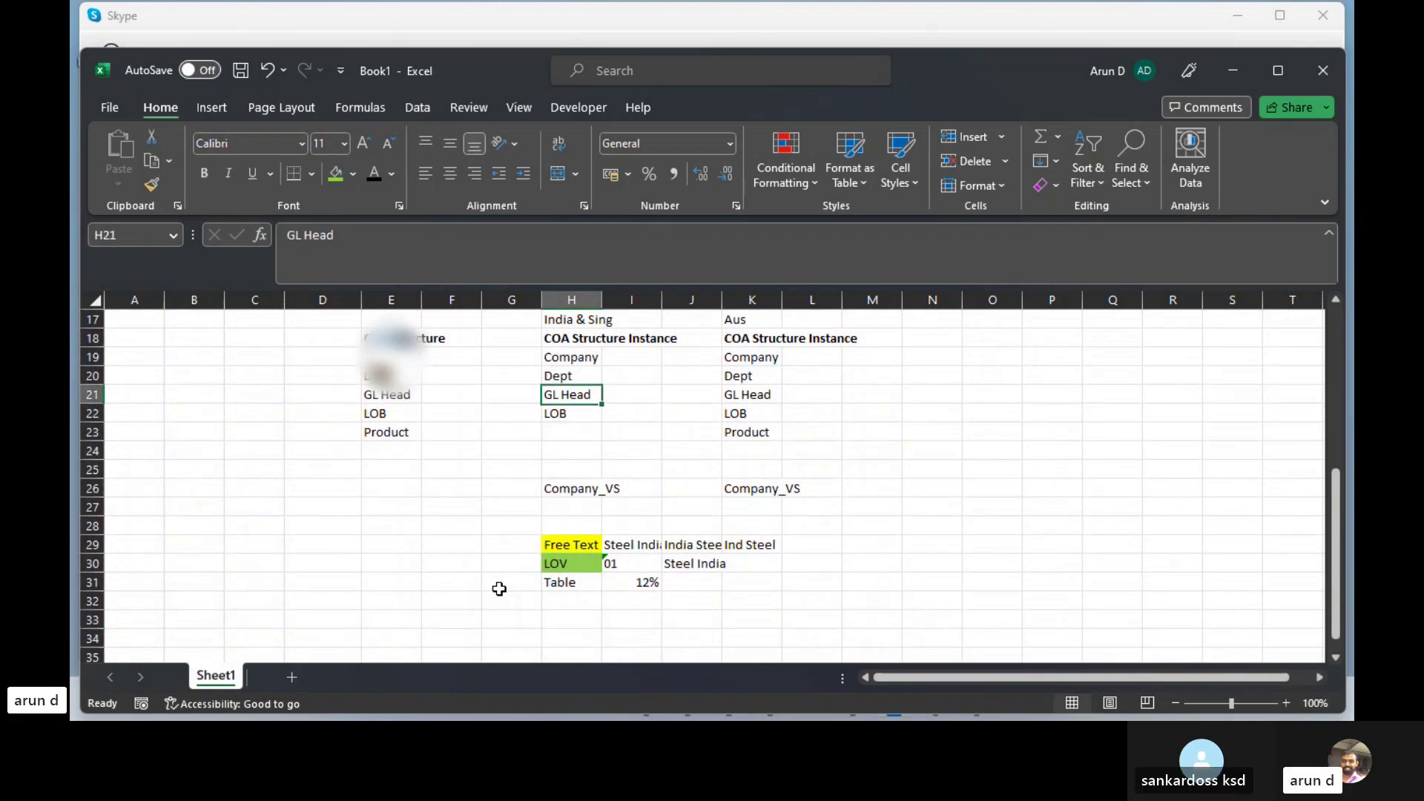
{"action": "key", "text": "Up"}
{"action": "key", "text": "Up"}
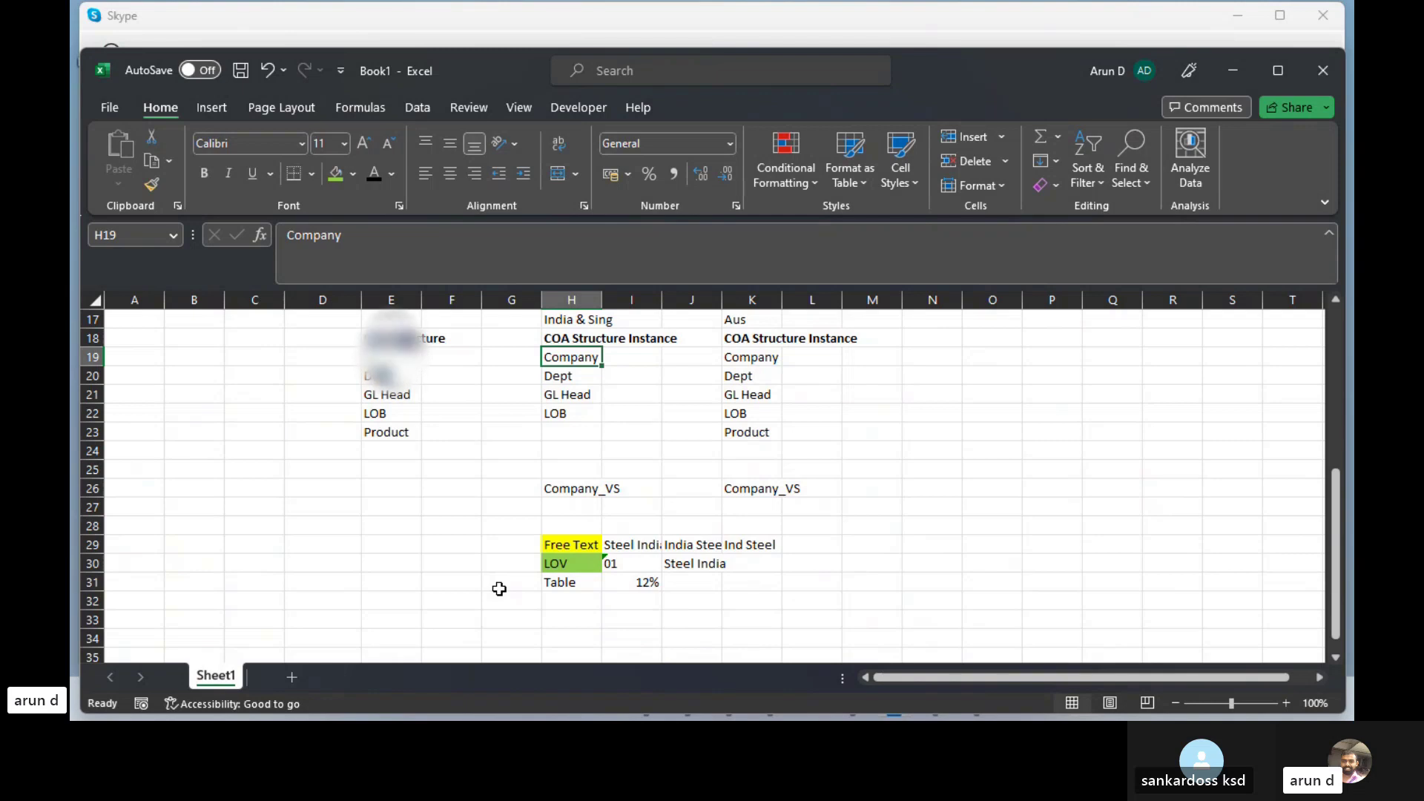
- Look over the worksheet between the Steel - Singapore segment values and the COA Structure Instance lists
{"action": "key", "text": "Right"}
{"action": "key", "text": "Up"}
{"action": "key", "text": "Up"}
{"action": "key", "text": "Up"}
{"action": "key", "text": "Up"}
{"action": "key", "text": "Up"}
{"action": "key", "text": "Up"}
{"action": "key", "text": "Up"}
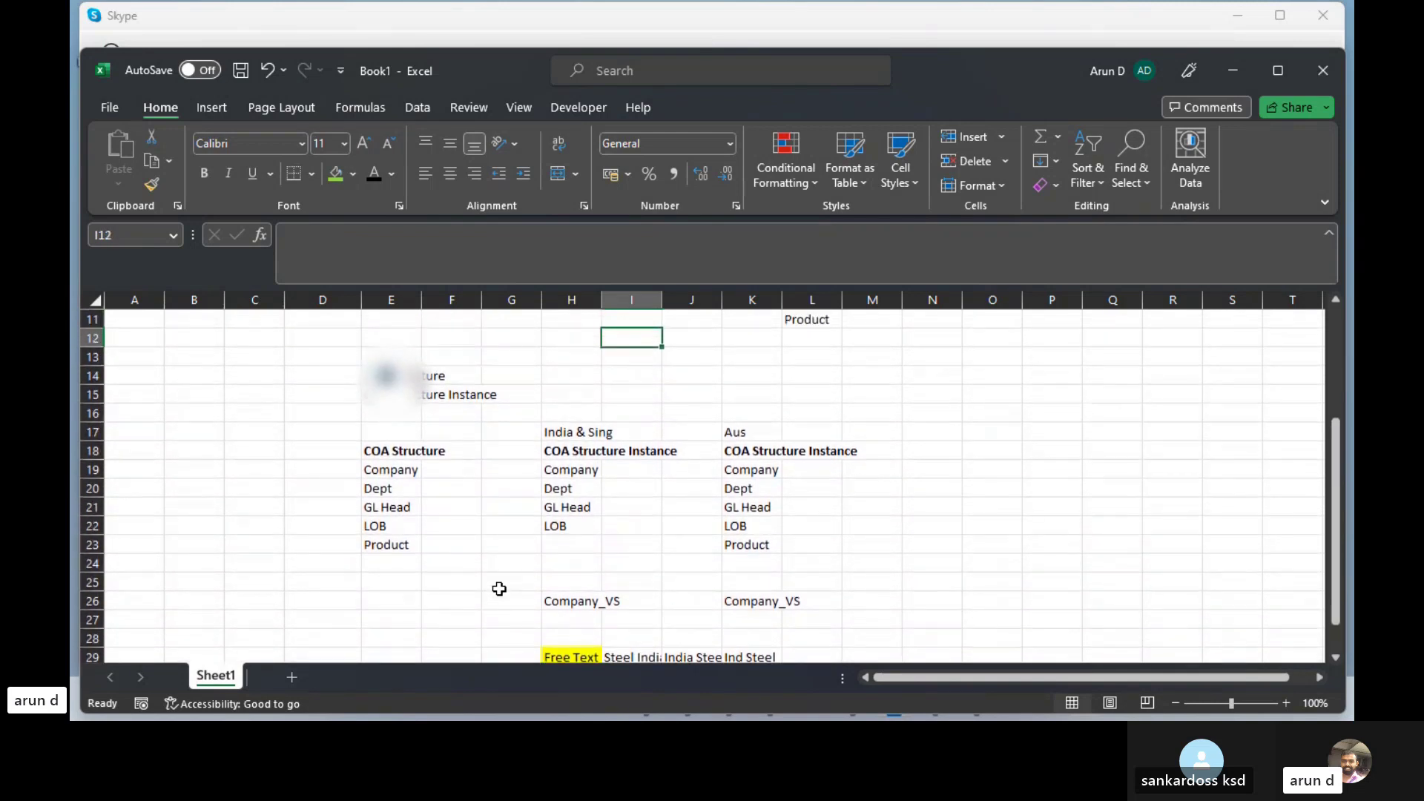
{"action": "key", "text": "Down"}
{"action": "key", "text": "Down"}
{"action": "key", "text": "Down"}
{"action": "key", "text": "Down"}
{"action": "key", "text": "Down"}
{"action": "key", "text": "Down"}
{"action": "key", "text": "Down"}
{"action": "key", "text": "Down"}
{"action": "key", "text": "Down"}
{"action": "key", "text": "Down"}
{"action": "key", "text": "Down"}
{"action": "key", "text": "Down"}
{"action": "key", "text": "Down"}
{"action": "key", "text": "Up"}
{"action": "key", "text": "Up"}
{"action": "key", "text": "Up"}
{"action": "key", "text": "Up"}
{"action": "key", "text": "Up"}
{"action": "key", "text": "Up"}
{"action": "key", "text": "Up"}
{"action": "key", "text": "Up"}
{"action": "key", "text": "Up"}
{"action": "key", "text": "Up"}
{"action": "key", "text": "Up"}
{"action": "key", "text": "Up"}
{"action": "key", "text": "Up"}
{"action": "key", "text": "Up"}
{"action": "key", "text": "Up"}
{"action": "key", "text": "Up"}
{"action": "key", "text": "Up"}
{"action": "key", "text": "Up"}
{"action": "key", "text": "Up"}
{"action": "key", "text": "Up"}
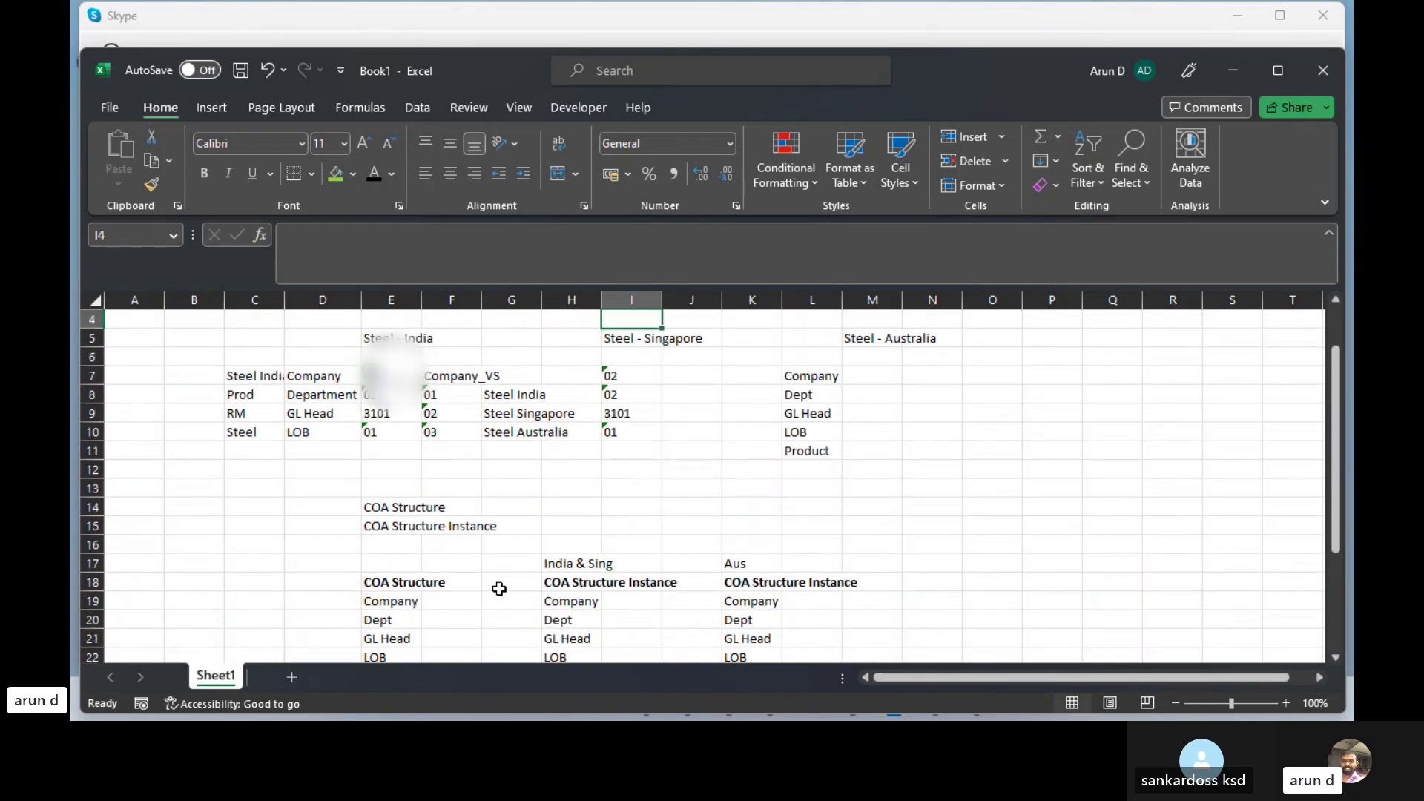
{"action": "key", "text": "Down"}
{"action": "key", "text": "Down"}
{"action": "key", "text": "Down"}
{"action": "key", "text": "Down"}
{"action": "key", "text": "Down"}
{"action": "key", "text": "Down"}
{"action": "key", "text": "Down"}
{"action": "key", "text": "Down"}
{"action": "key", "text": "Down"}
{"action": "key", "text": "Down"}
{"action": "key", "text": "Down"}
{"action": "key", "text": "Down"}
{"action": "key", "text": "Down"}
{"action": "key", "text": "Down"}
{"action": "key", "text": "Up"}
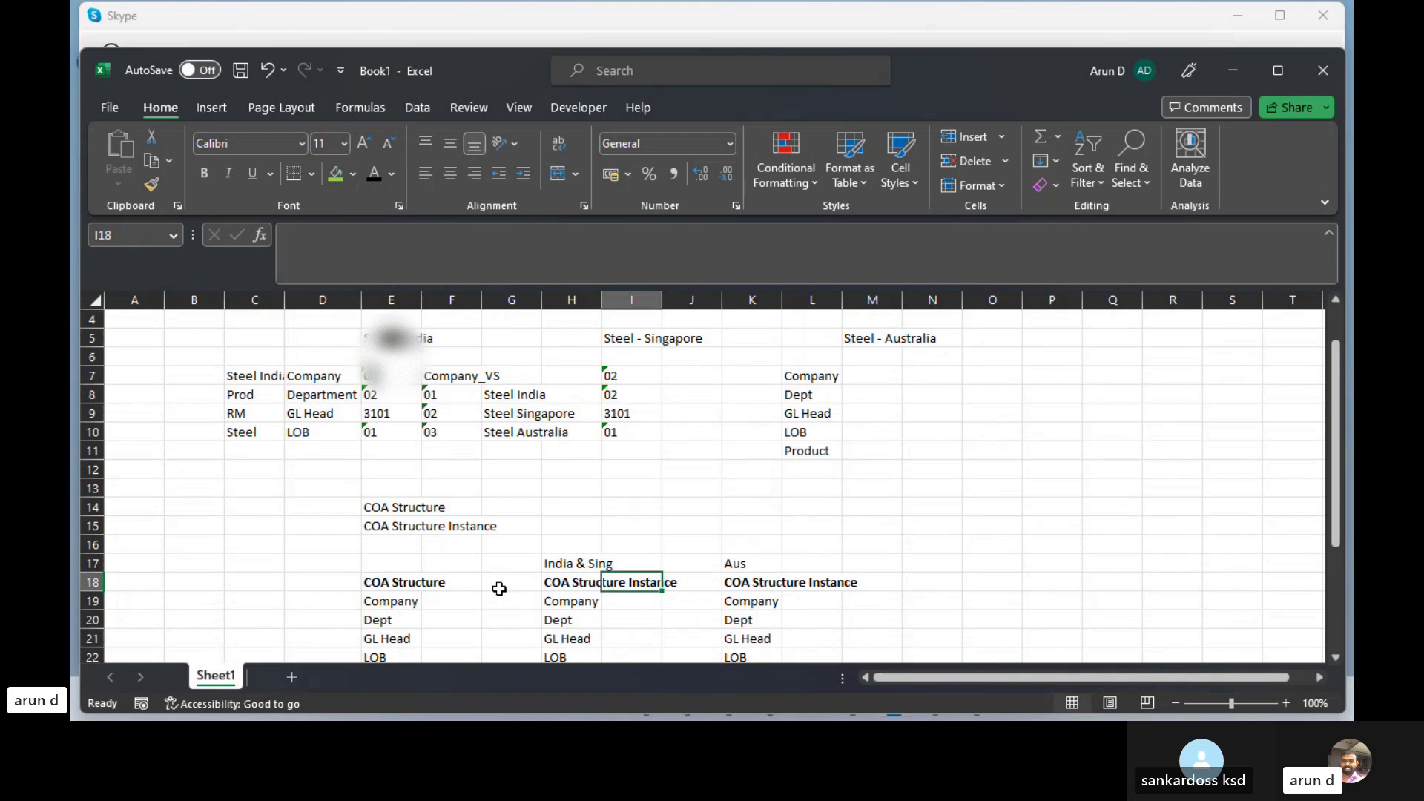
- Compare the COA Structure Instance headings for India & Sing and Aus in rows 17 and 18
{"action": "key", "text": "Left"}
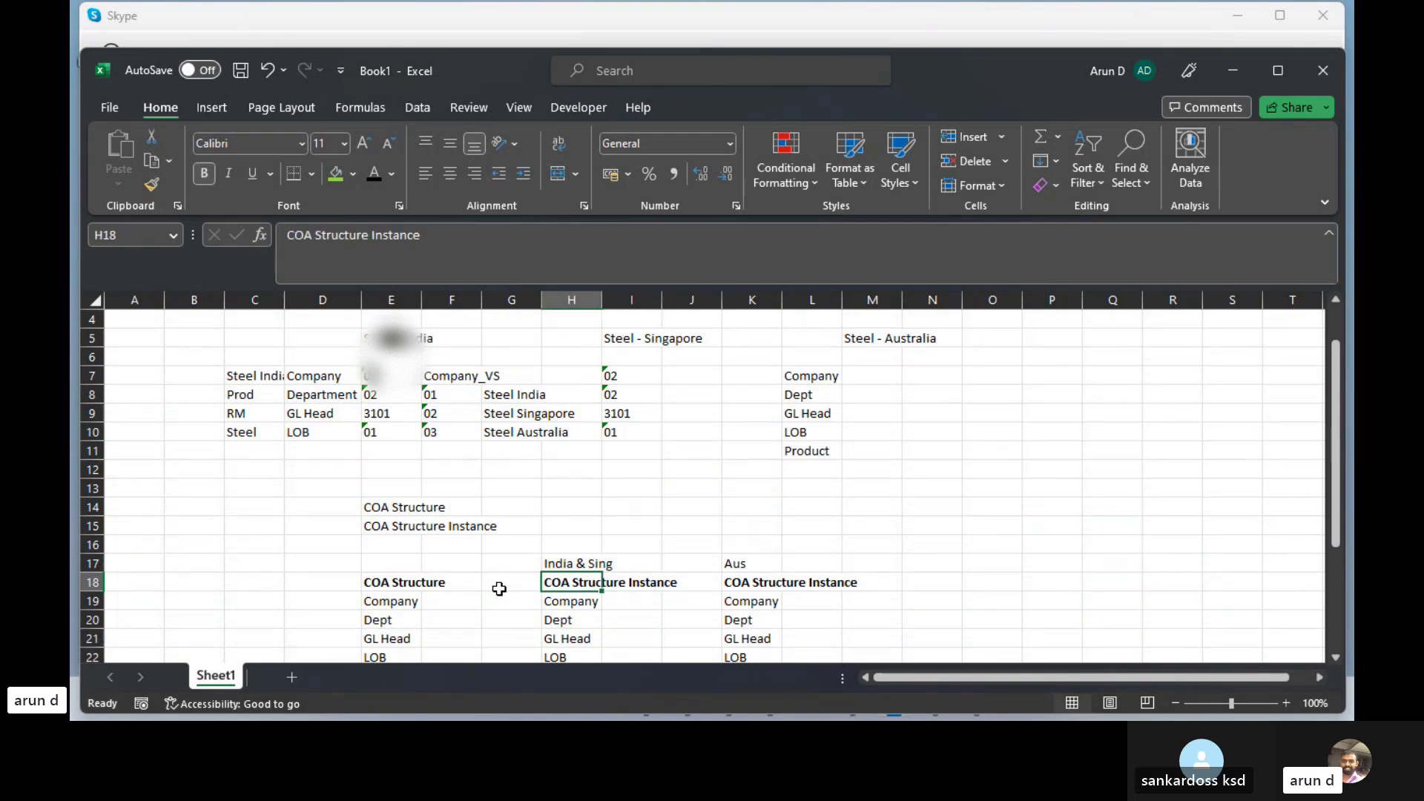
{"action": "key", "text": "Up"}
{"action": "key", "text": "Right"}
{"action": "key", "text": "Right"}
{"action": "key", "text": "Right"}
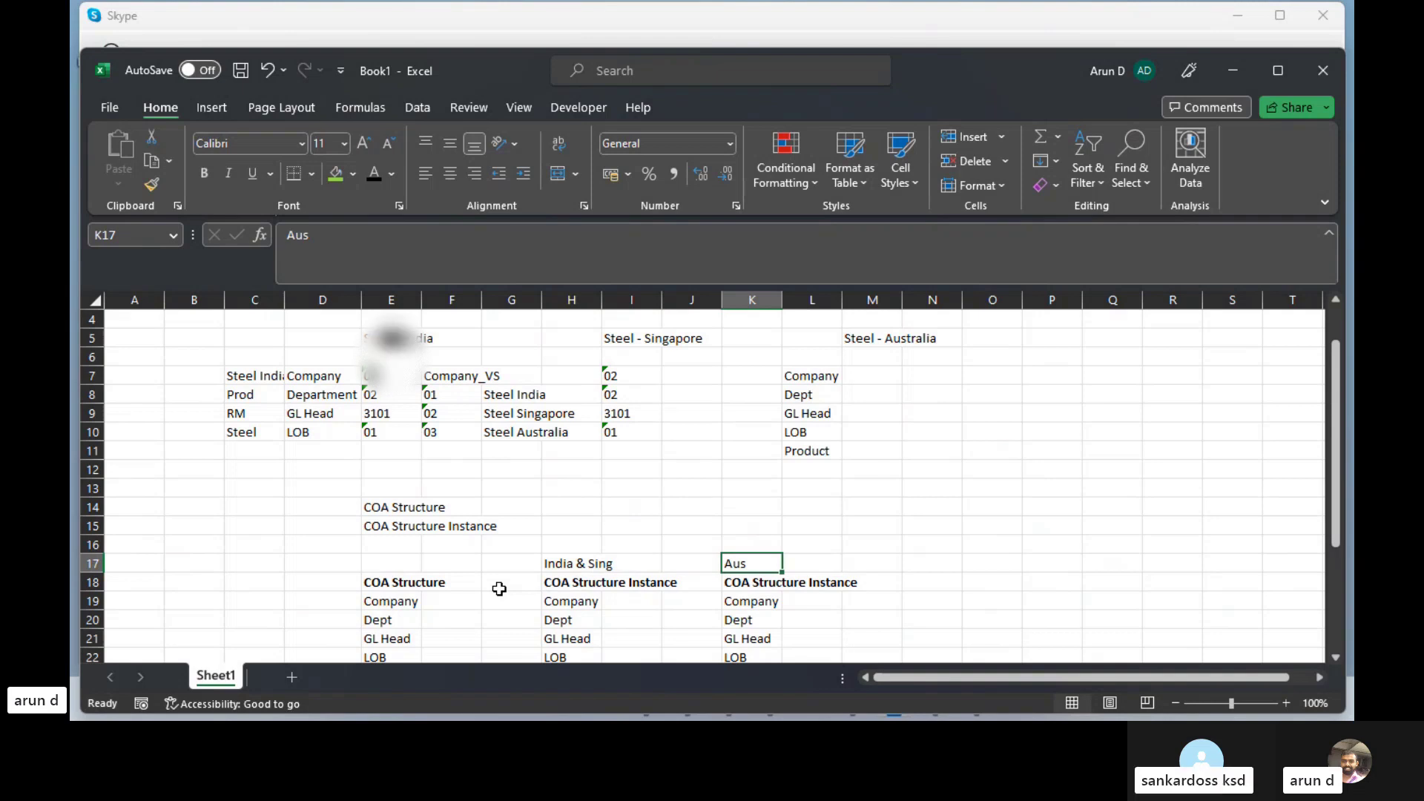
{"action": "key", "text": "Down"}
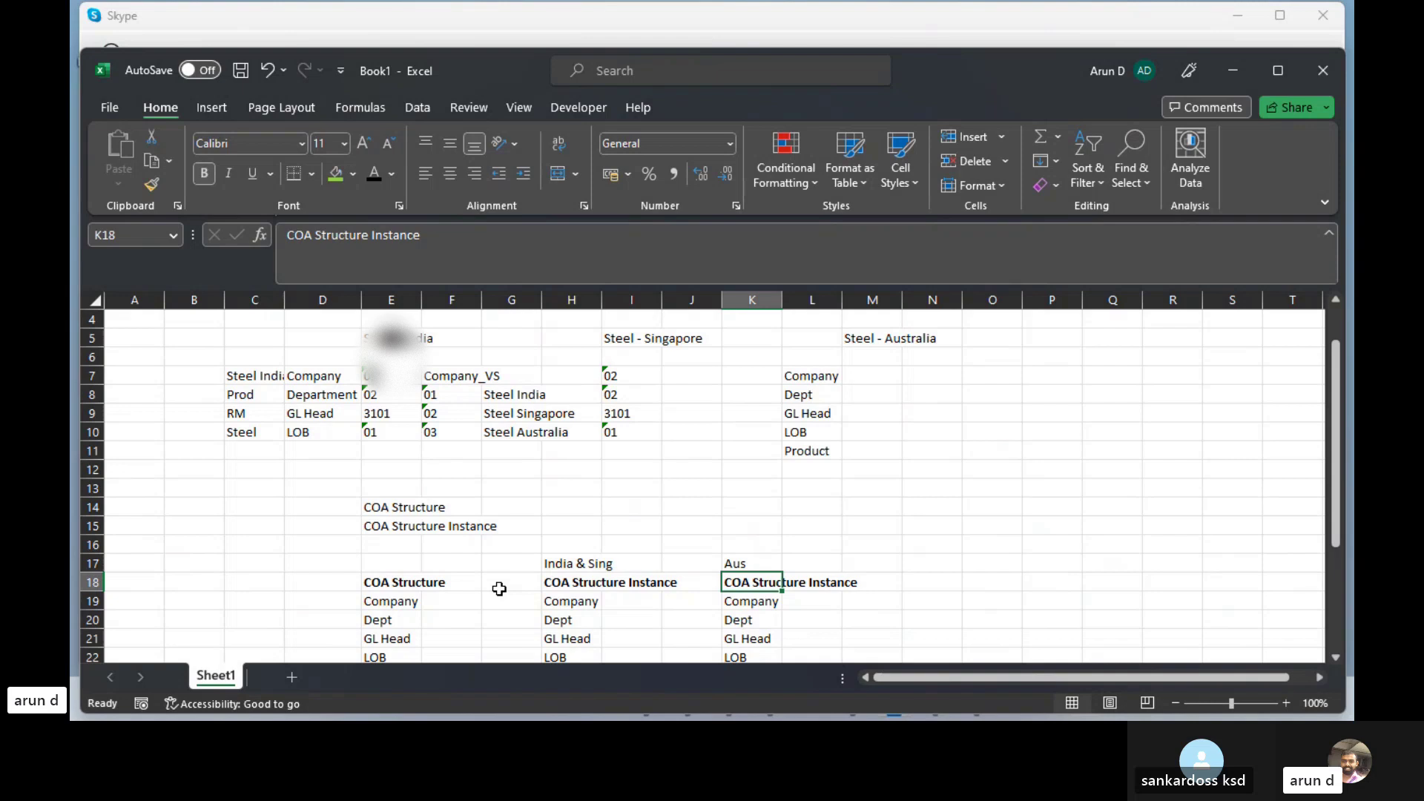
{"action": "key", "text": "Left"}
{"action": "key", "text": "Left"}
{"action": "key", "text": "Left"}
{"action": "key", "text": "Up"}
{"action": "key", "text": "Up"}
{"action": "key", "text": "Up"}
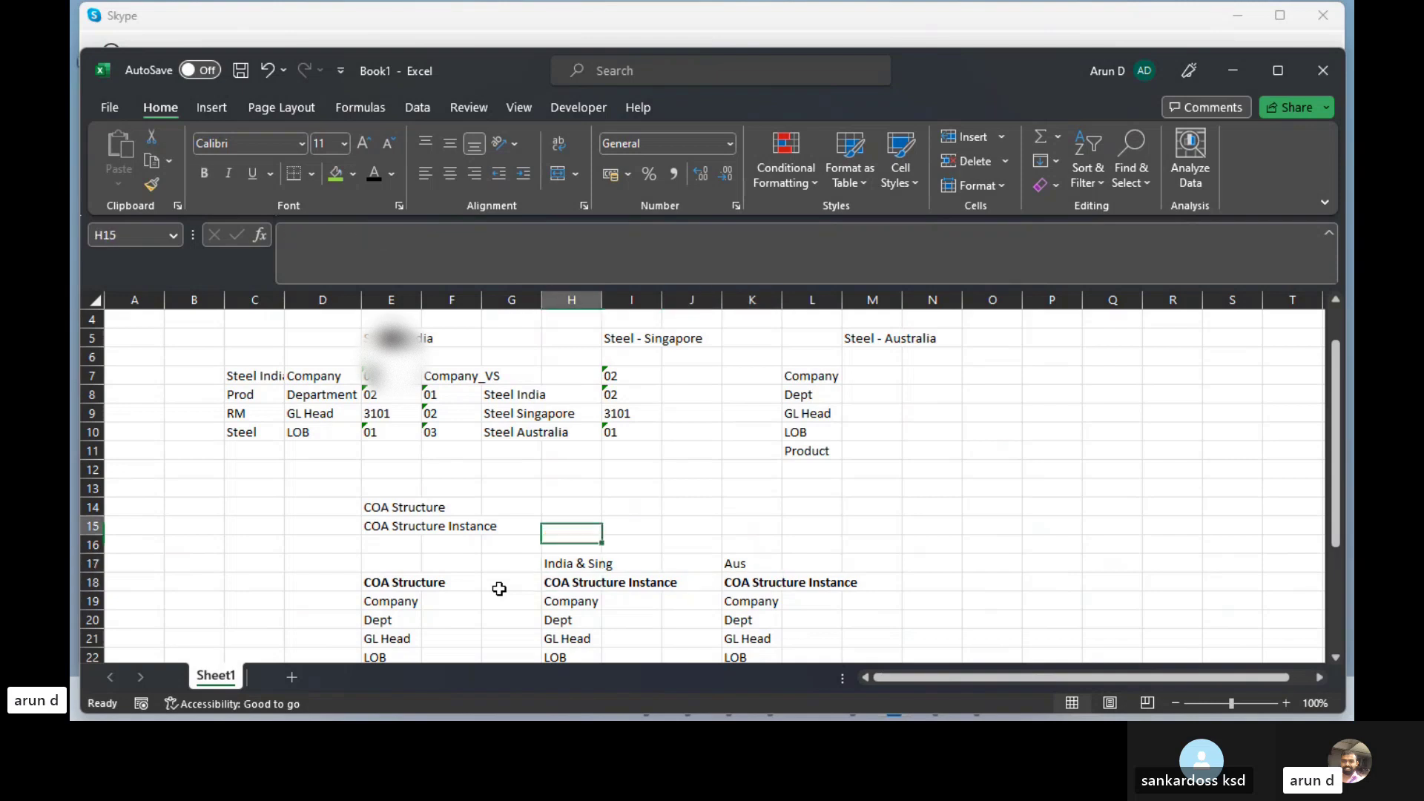
- Examine the Company_VS value set in column F and the codes listed beneath it
{"action": "key", "text": "Up"}
{"action": "key", "text": "Up"}
{"action": "key", "text": "Up"}
{"action": "key", "text": "Up"}
{"action": "key", "text": "Up"}
{"action": "key", "text": "Up"}
{"action": "key", "text": "Up"}
{"action": "key", "text": "Up"}
{"action": "key", "text": "Left"}
{"action": "key", "text": "Left"}
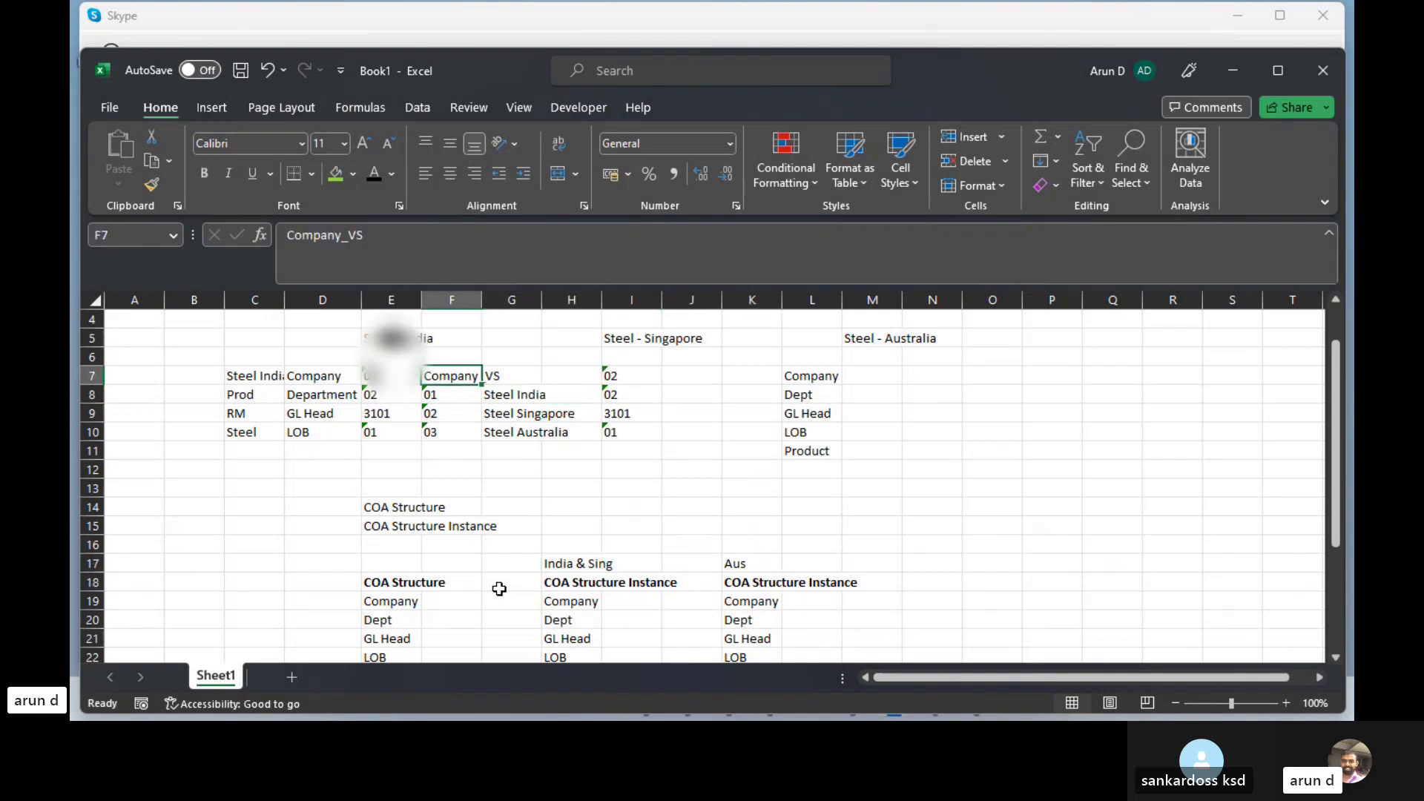
{"action": "key", "text": "Down"}
{"action": "key", "text": "Down"}
{"action": "key", "text": "Down"}
{"action": "key", "text": "Down"}
{"action": "key", "text": "Down"}
{"action": "key", "text": "Down"}
{"action": "key", "text": "Down"}
{"action": "key", "text": "Down"}
{"action": "key", "text": "Down"}
{"action": "key", "text": "Down"}
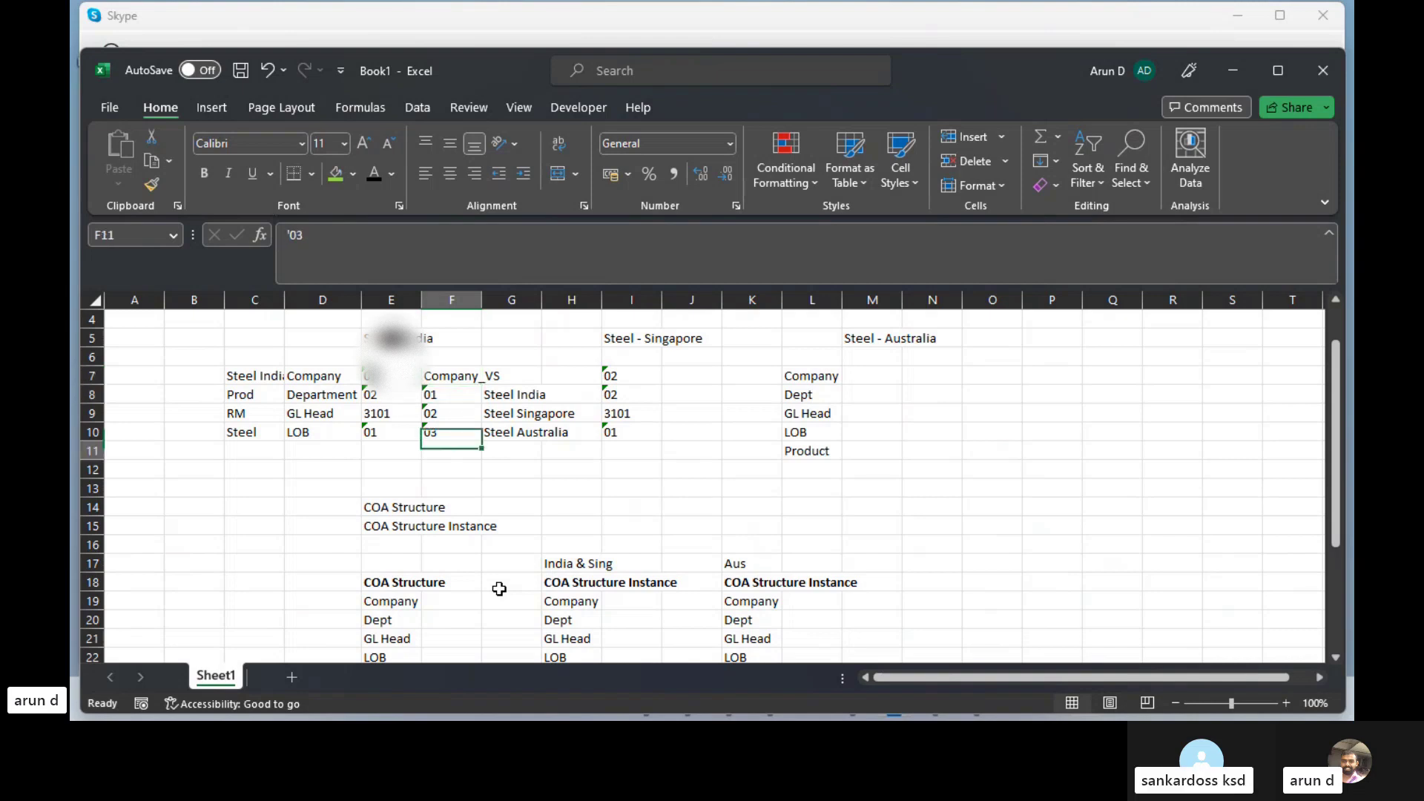
- Go back over the Aus and India & Sing instance labels in row 17
{"action": "key", "text": "Right"}
{"action": "key", "text": "Right"}
{"action": "key", "text": "Right"}
{"action": "key", "text": "Right"}
{"action": "key", "text": "Right"}
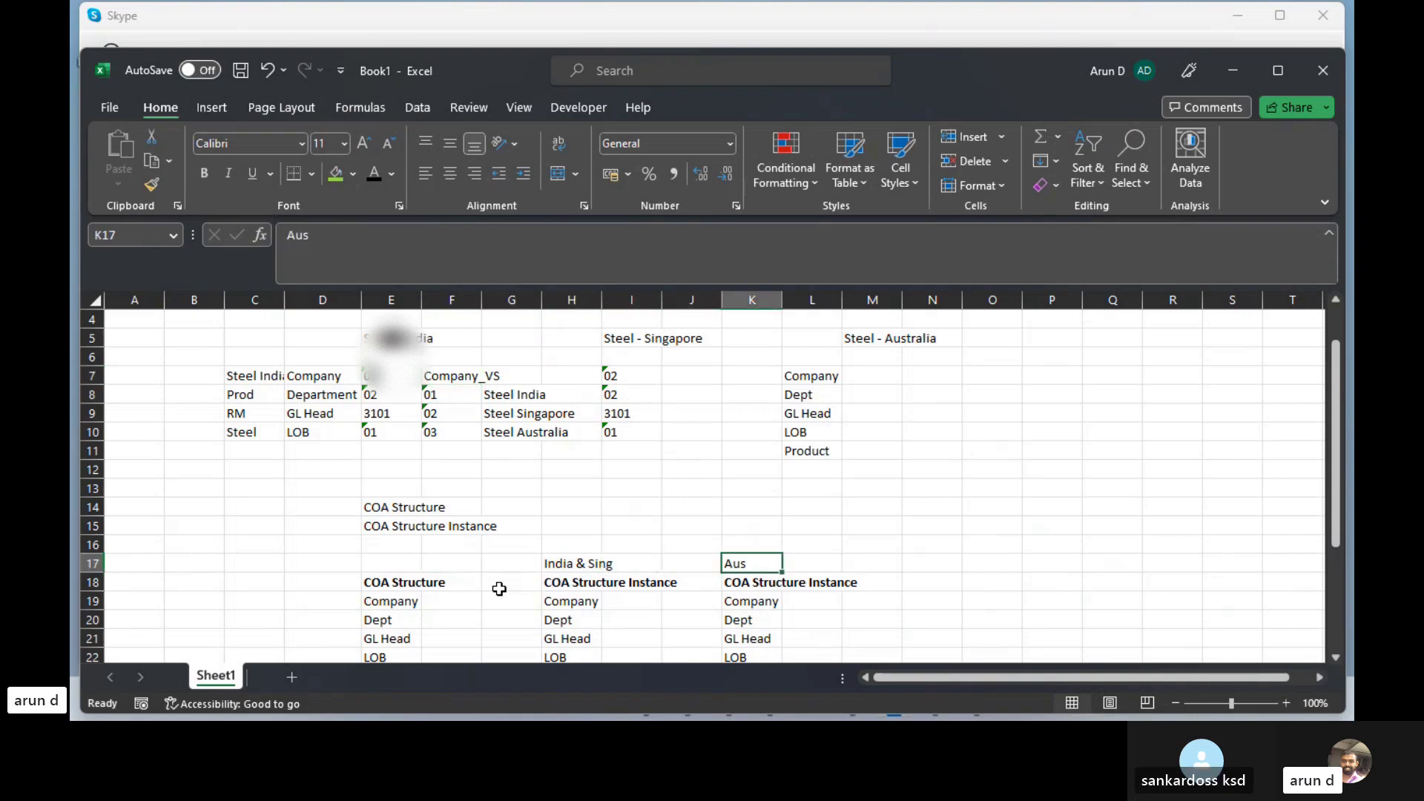
{"action": "key", "text": "Left"}
{"action": "key", "text": "Left"}
{"action": "key", "text": "Left"}
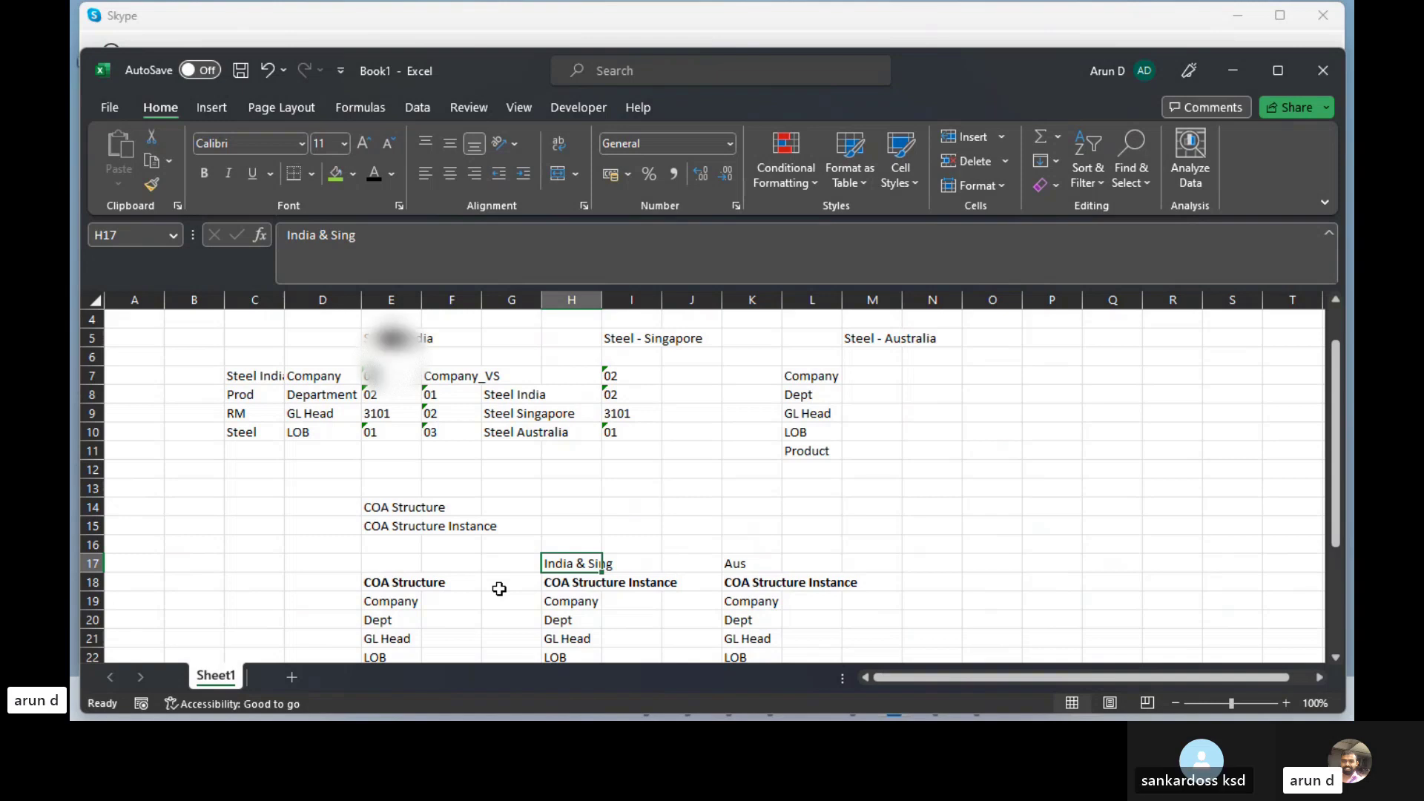
{"action": "key", "text": "Right"}
{"action": "key", "text": "Right"}
{"action": "key", "text": "Right"}
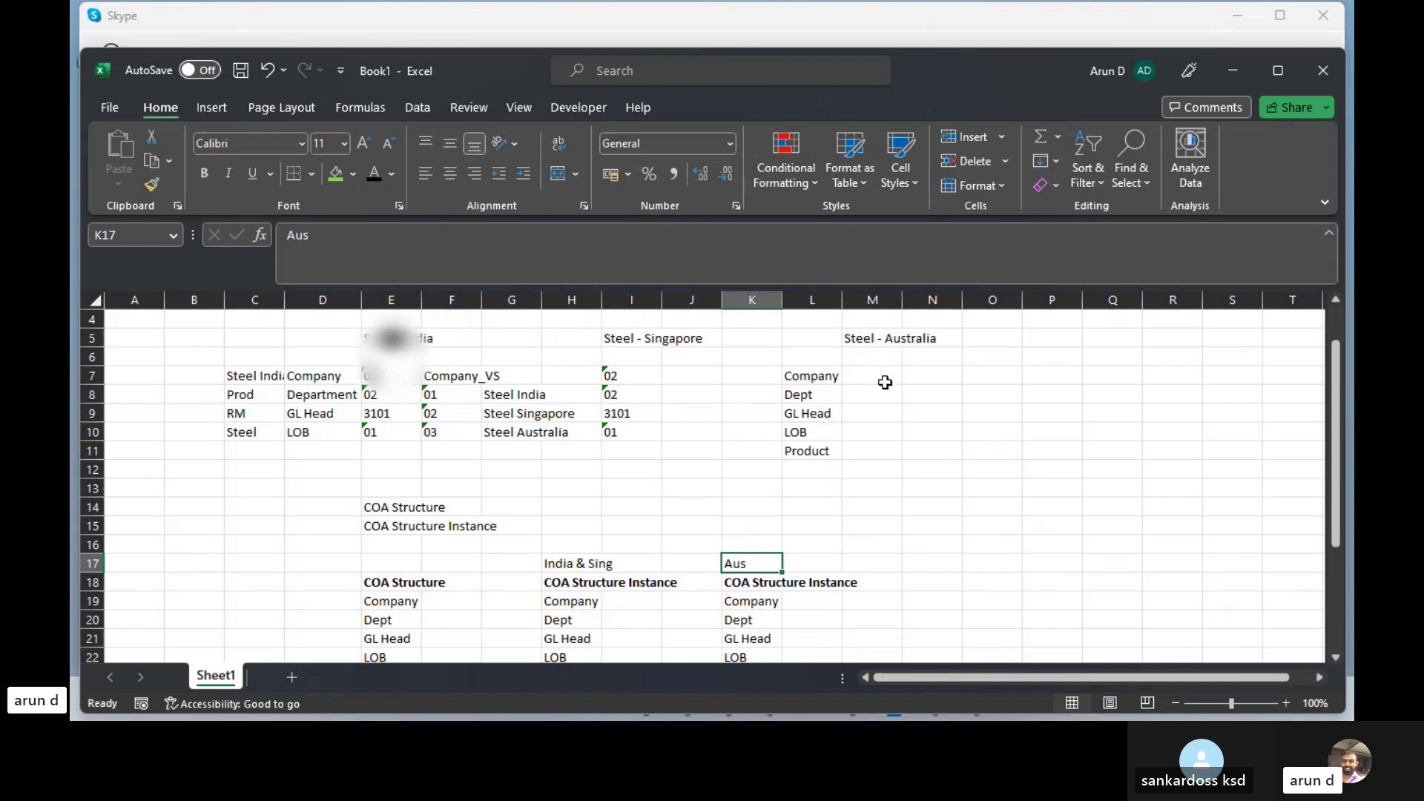
- Switch to the Manage Mapping Sets page in Chrome and cancel the Output segment selection without choosing a Comp value
{"action": "left_click", "coordinate": [1233, 71]}
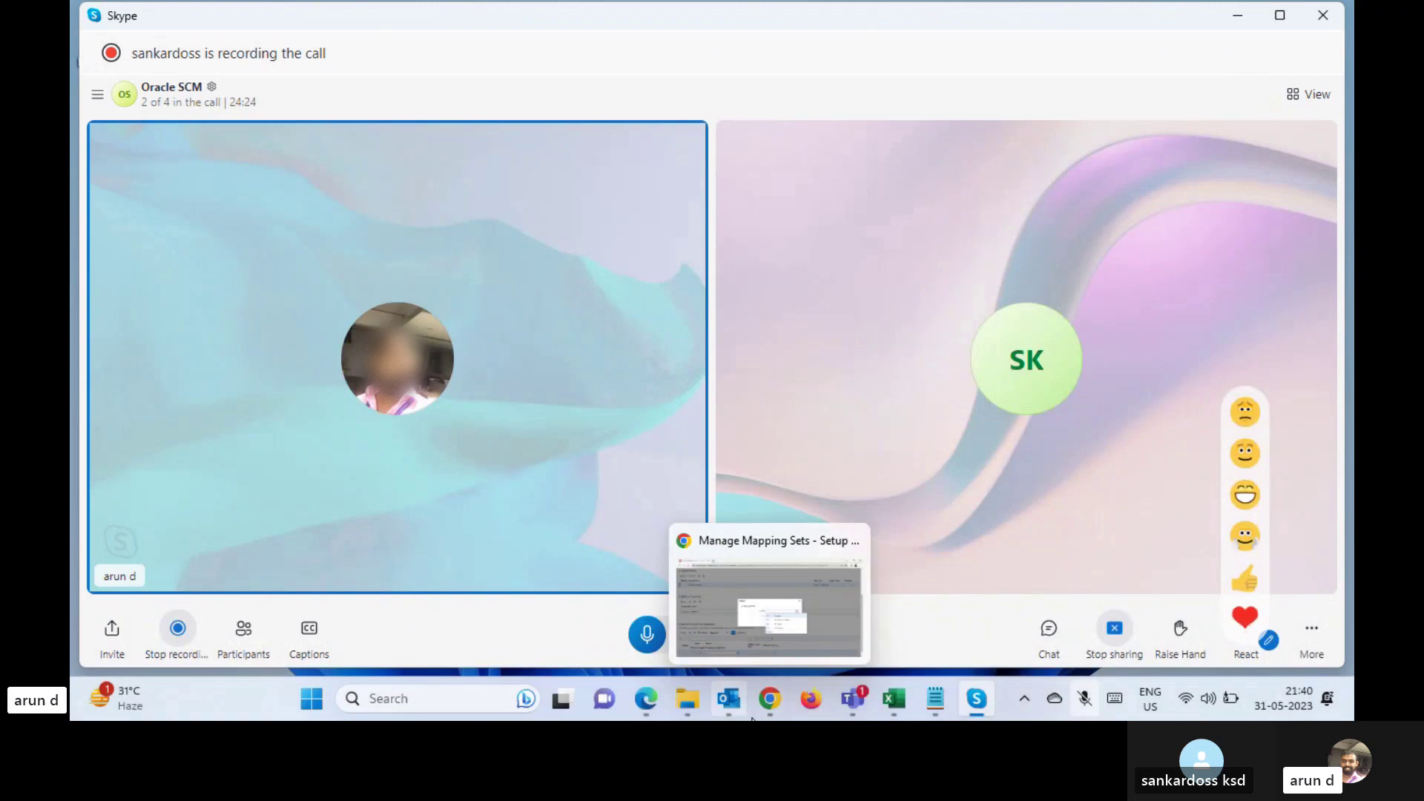
{"action": "left_click", "coordinate": [768, 701]}
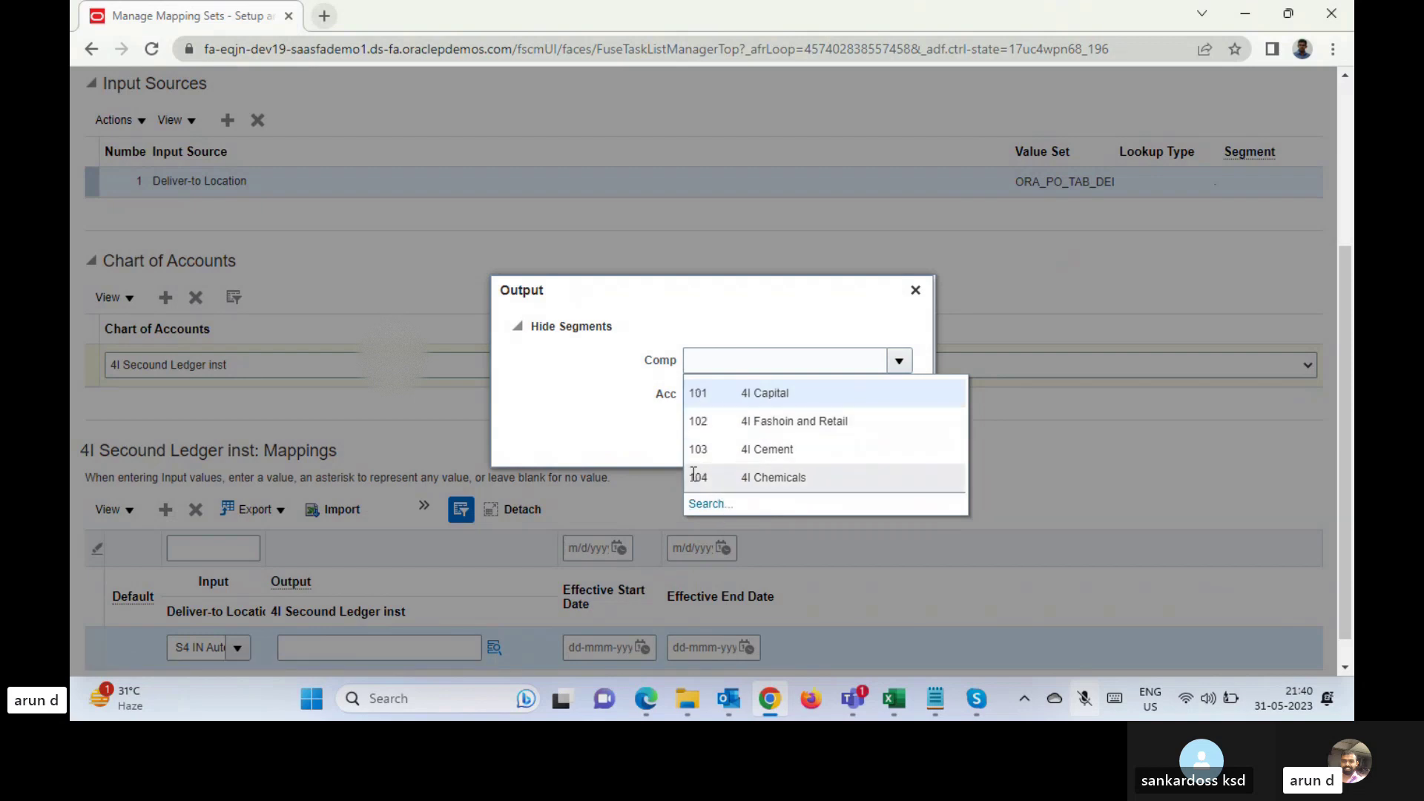
{"action": "left_click", "coordinate": [595, 386]}
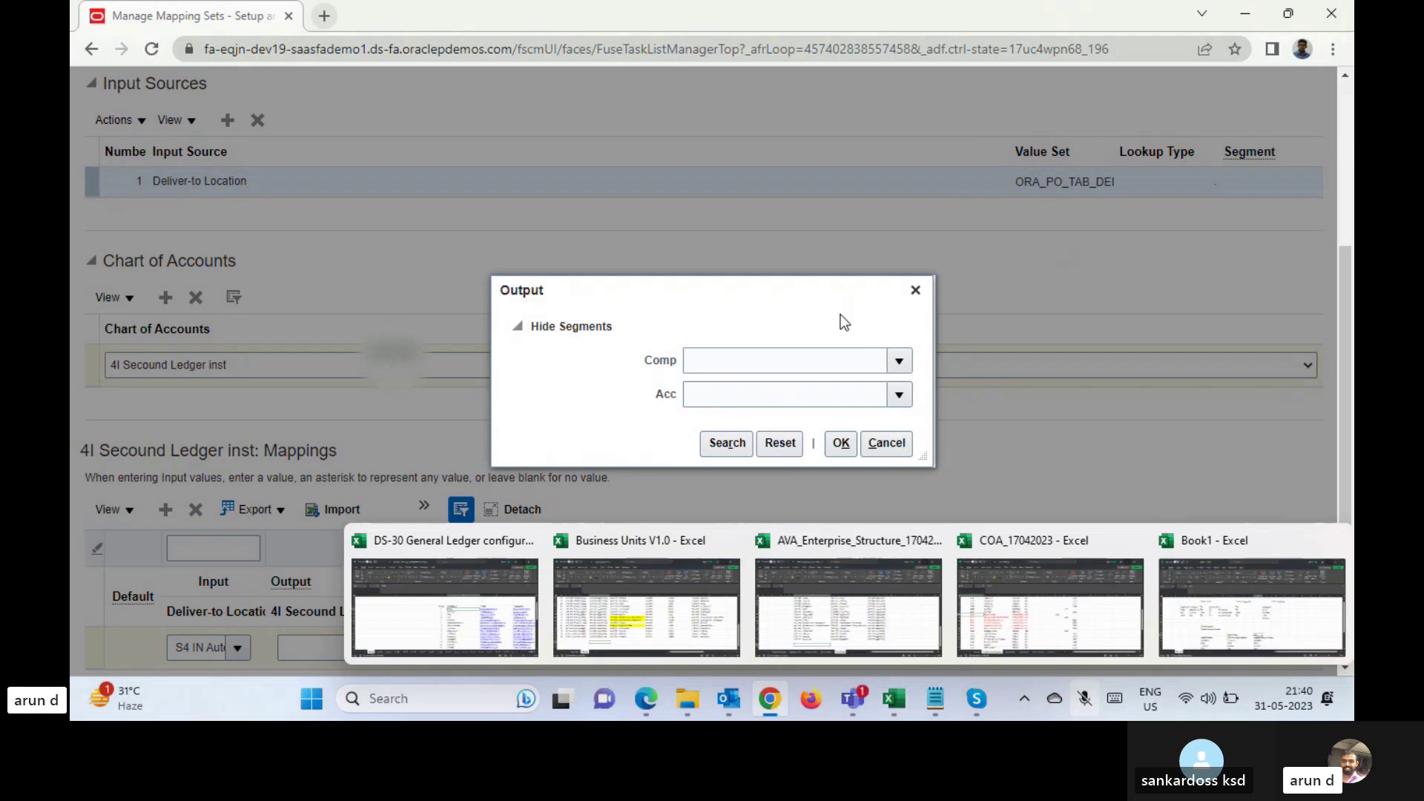
{"action": "left_click", "coordinate": [883, 442]}
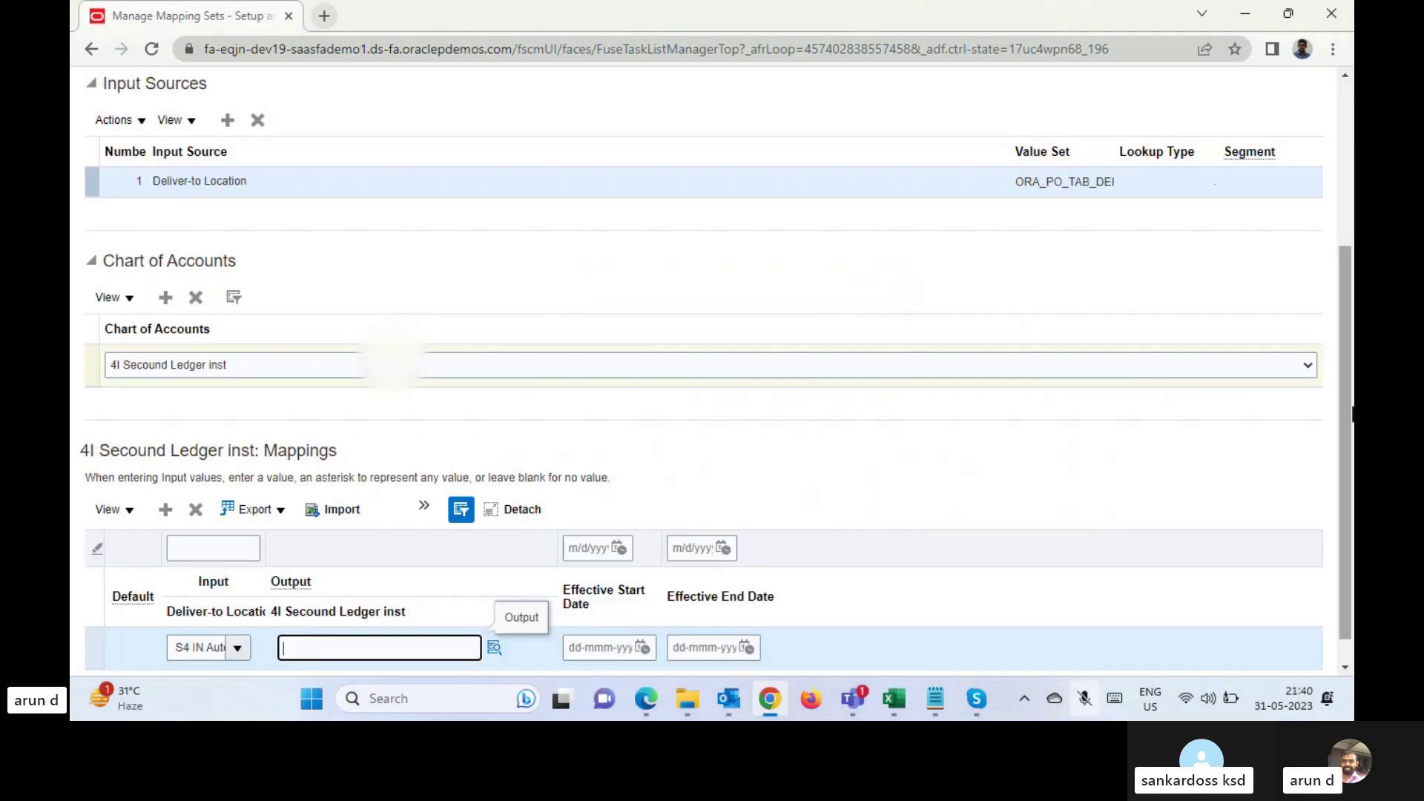
- Show the Output Type options available for the mapping set
{"action": "left_click_drag", "start_coordinate": [1340, 400], "coordinate": [1351, 227]}
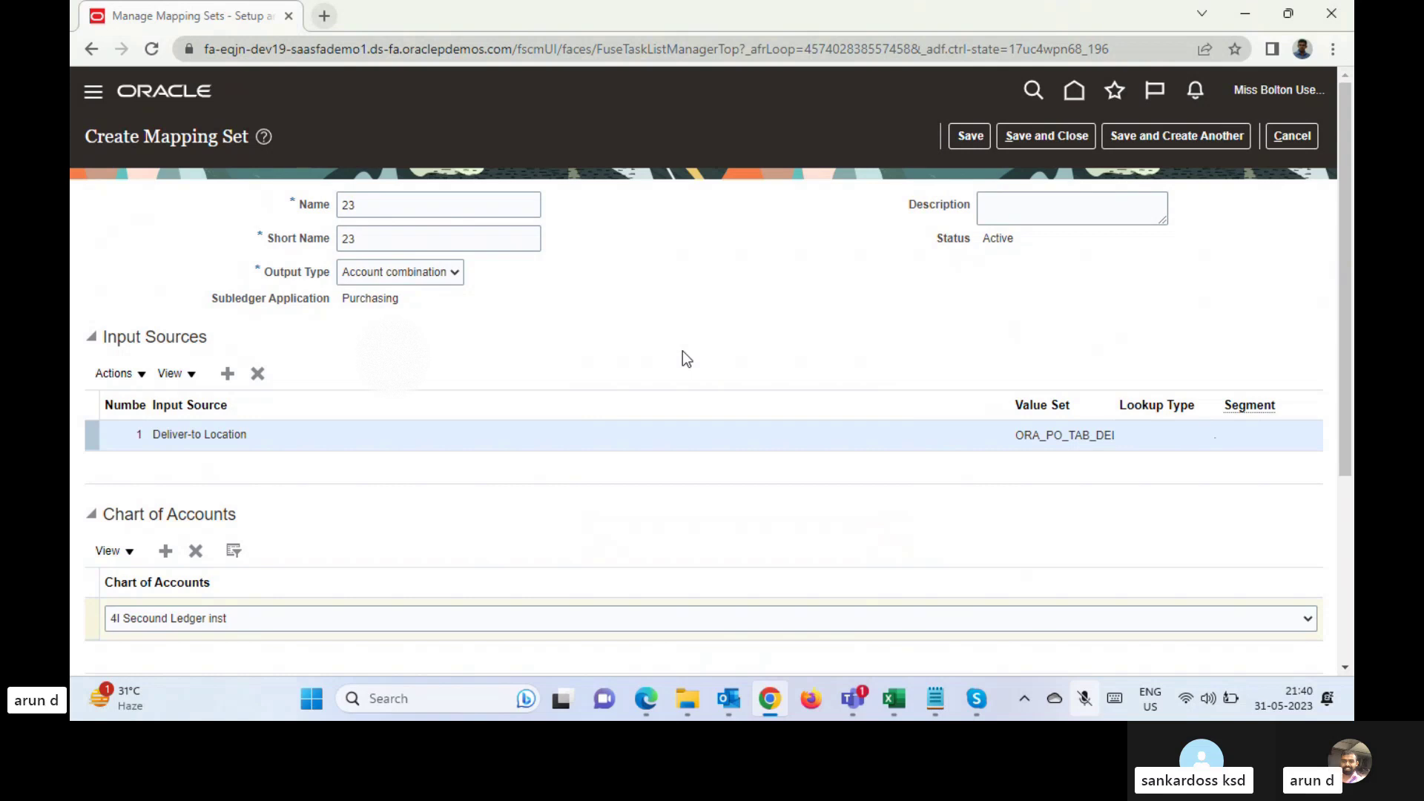
{"action": "left_click", "coordinate": [395, 274]}
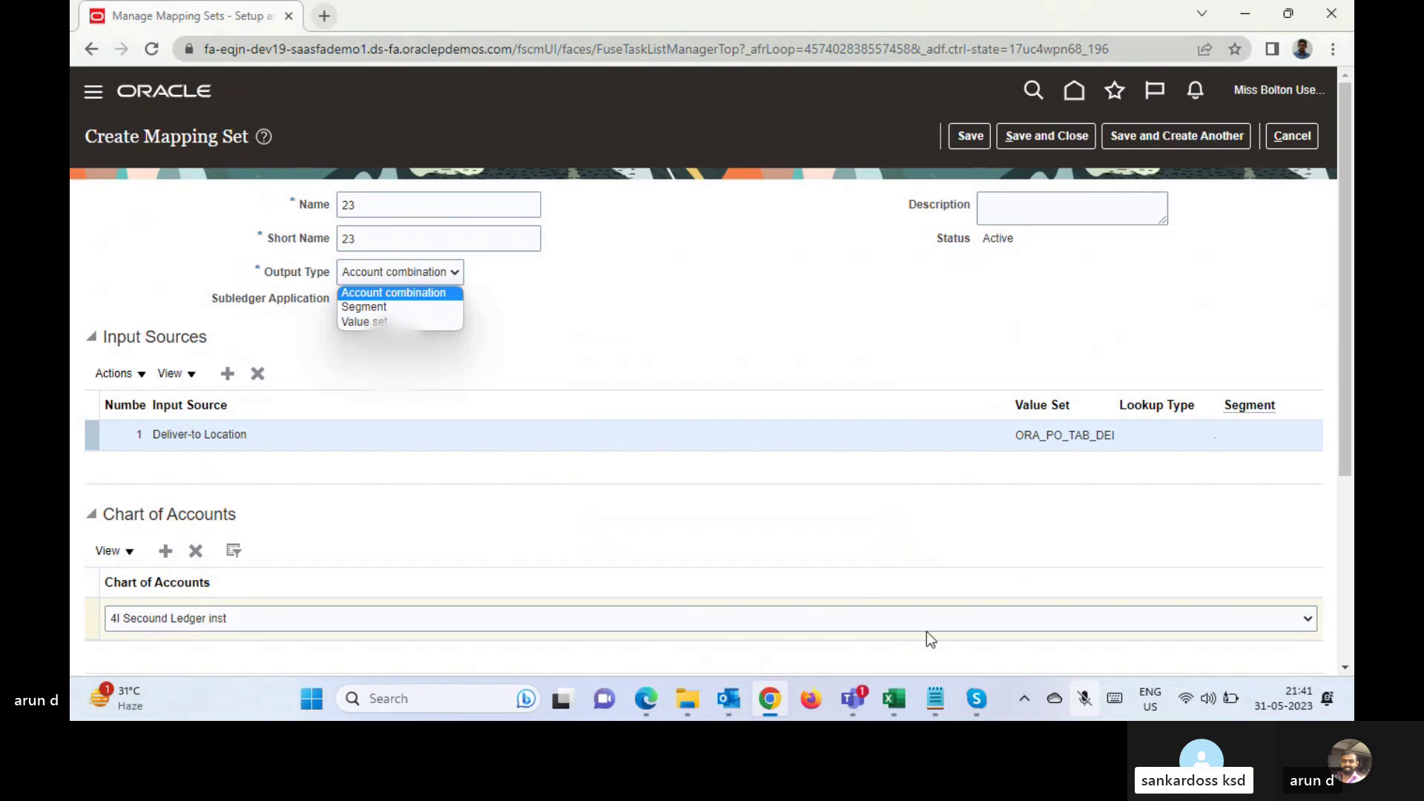
- Switch to the Book1 workbook in Excel and enter the account combination 01.02.3101.01 in cell N13
{"action": "left_click", "coordinate": [896, 701]}
{"action": "mouse_move", "coordinate": [896, 702]}
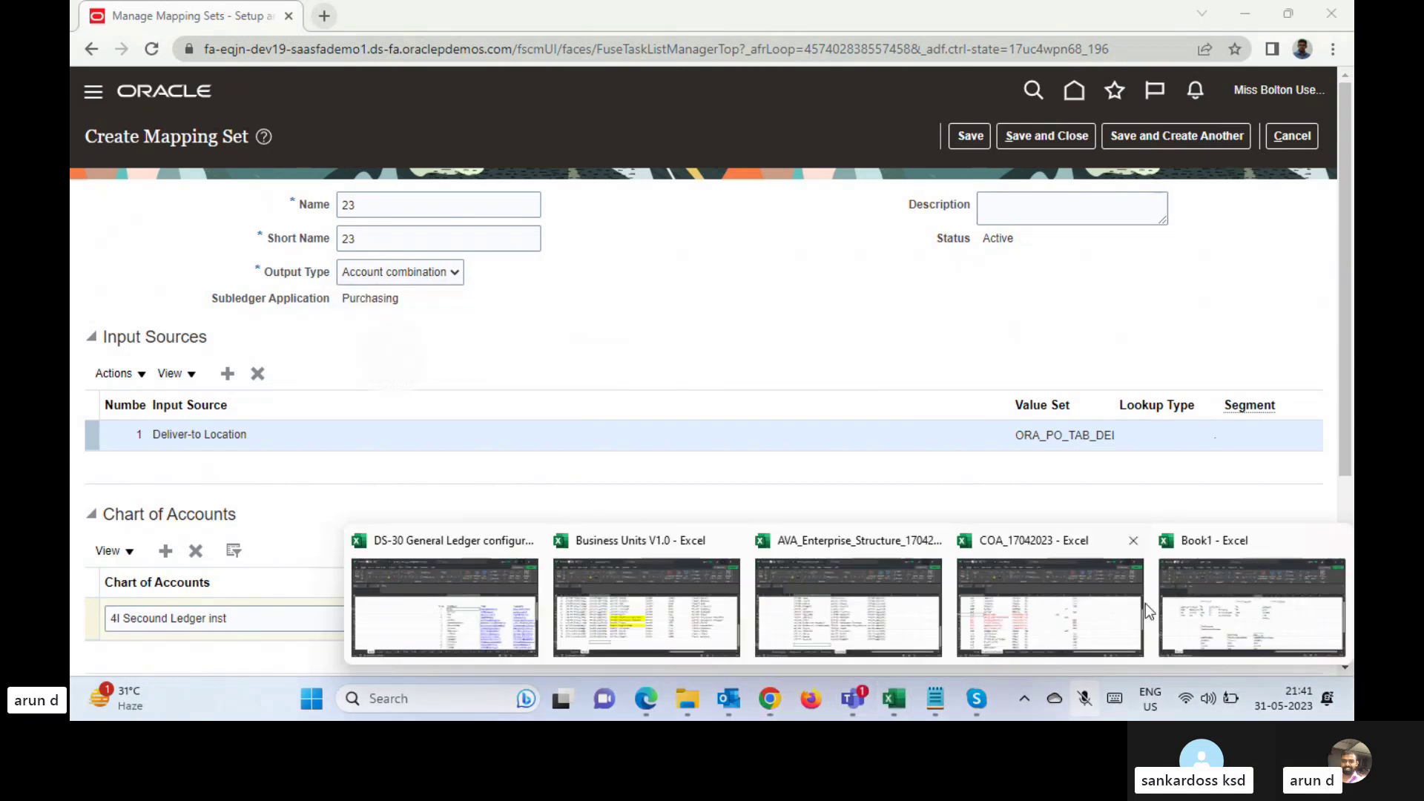
{"action": "left_click", "coordinate": [1233, 598]}
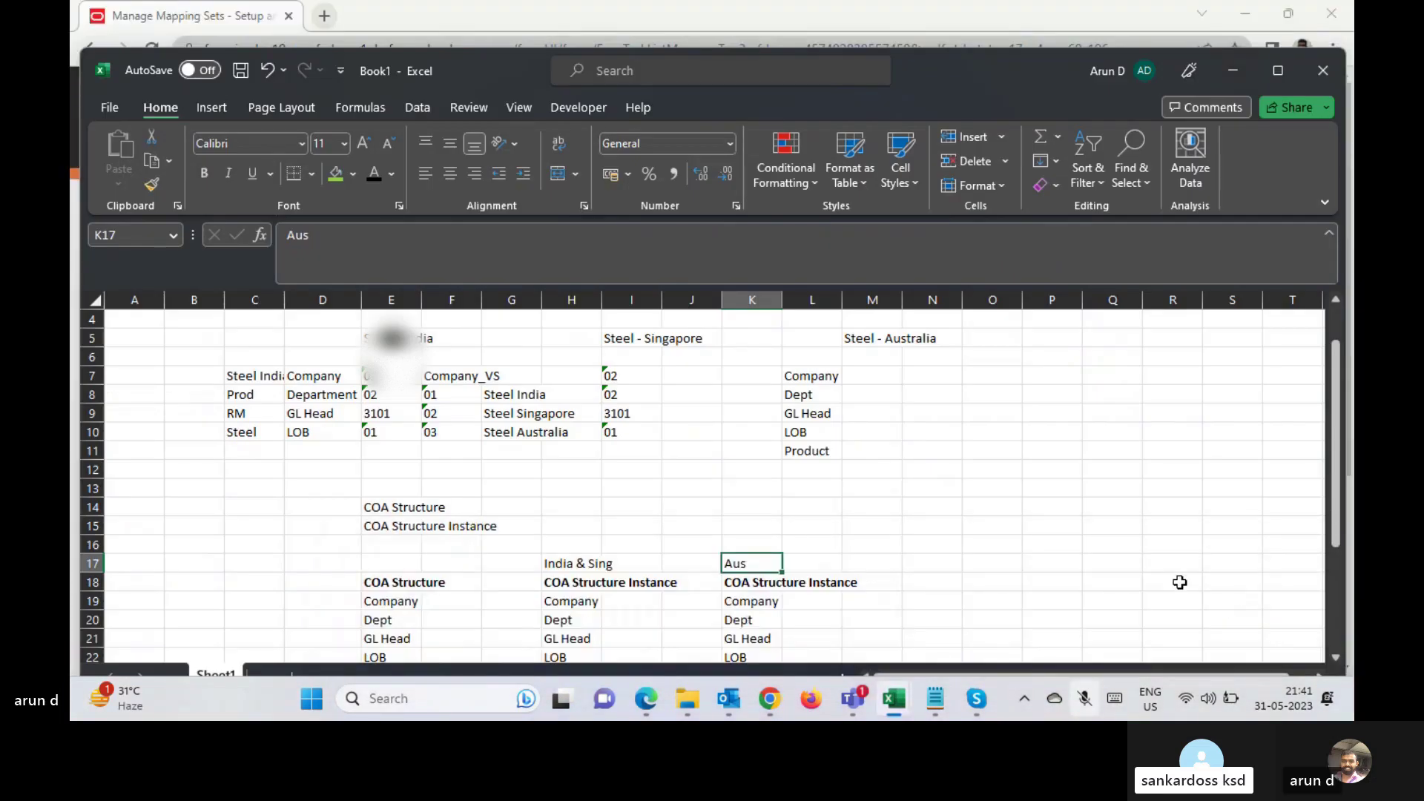
{"action": "left_click", "coordinate": [929, 488]}
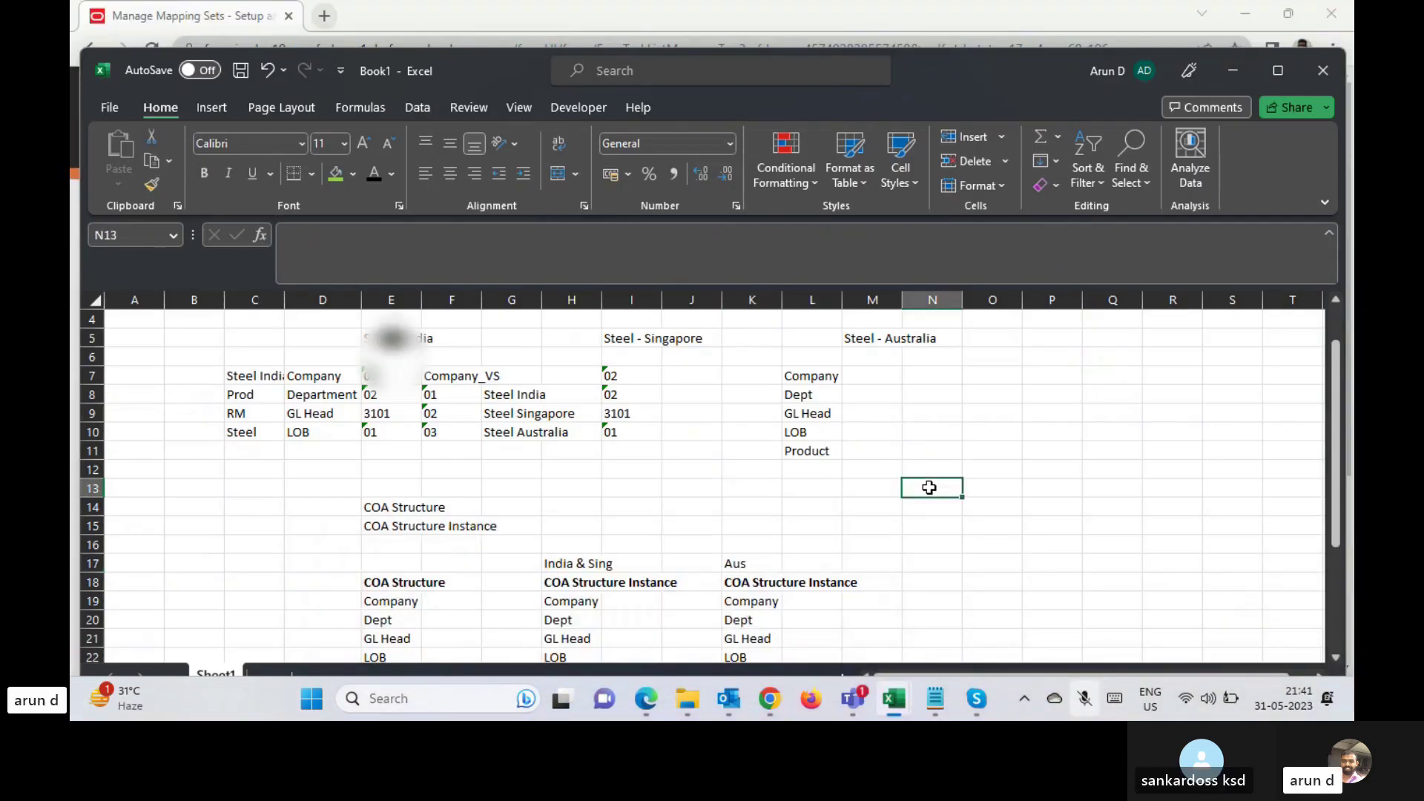
{"action": "type", "text": "01."}
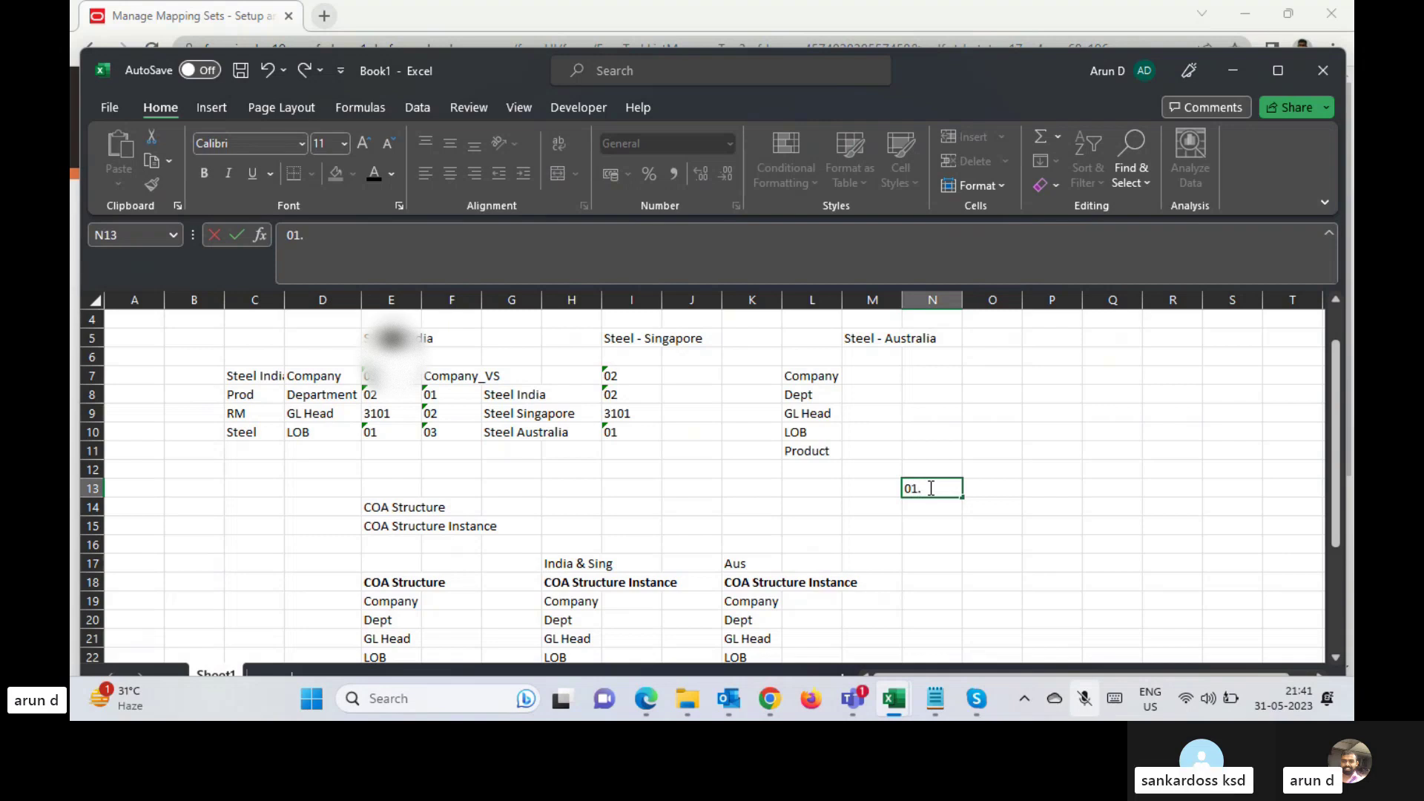
{"action": "type", "text": "02."}
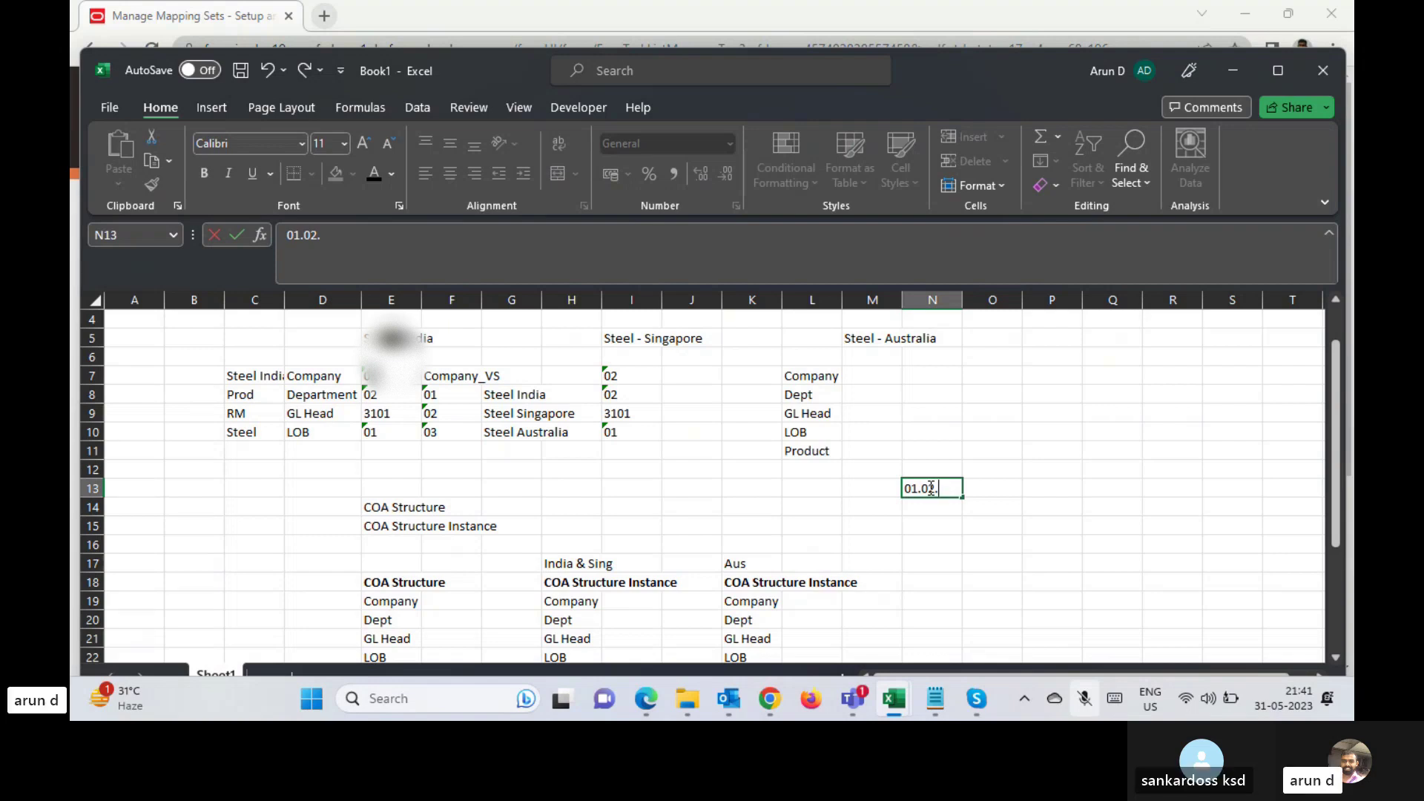
{"action": "type", "text": "3101.01"}
{"action": "key", "text": "Up"}
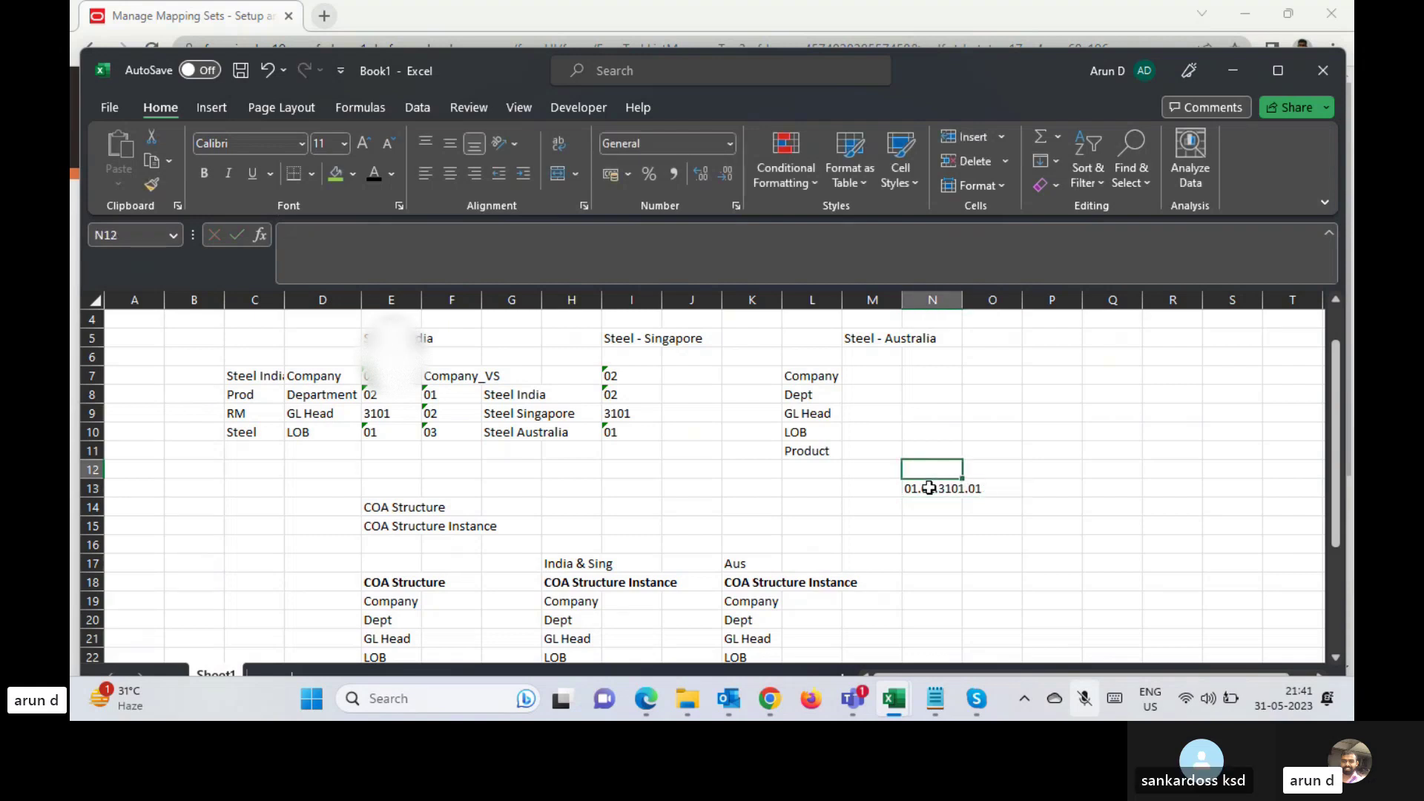
- Add the heading Acc Comb in cell N12 and the heading Segment in cell P12
{"action": "type", "text": "Acc C"}
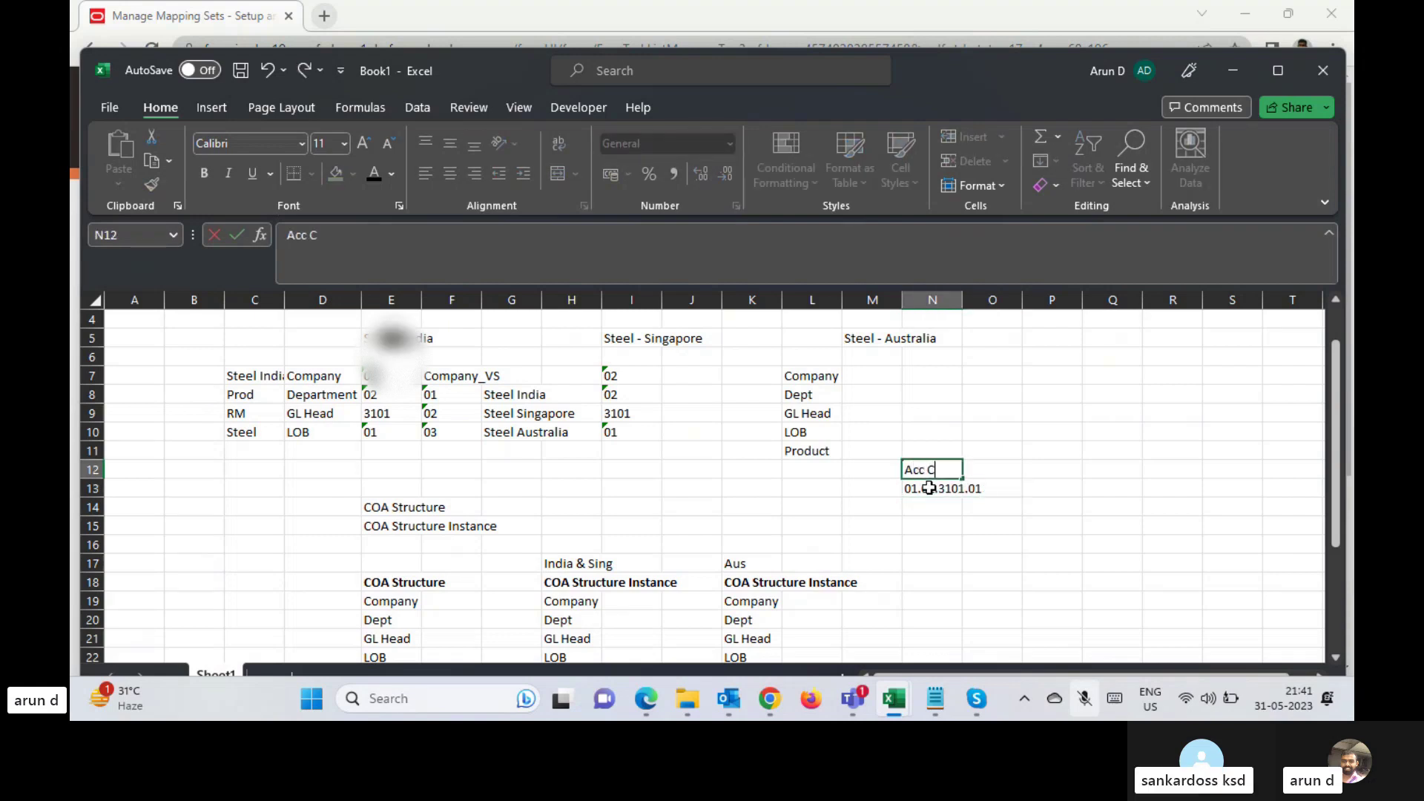
{"action": "type", "text": "omb"}
{"action": "key", "text": "Right"}
{"action": "key", "text": "Right"}
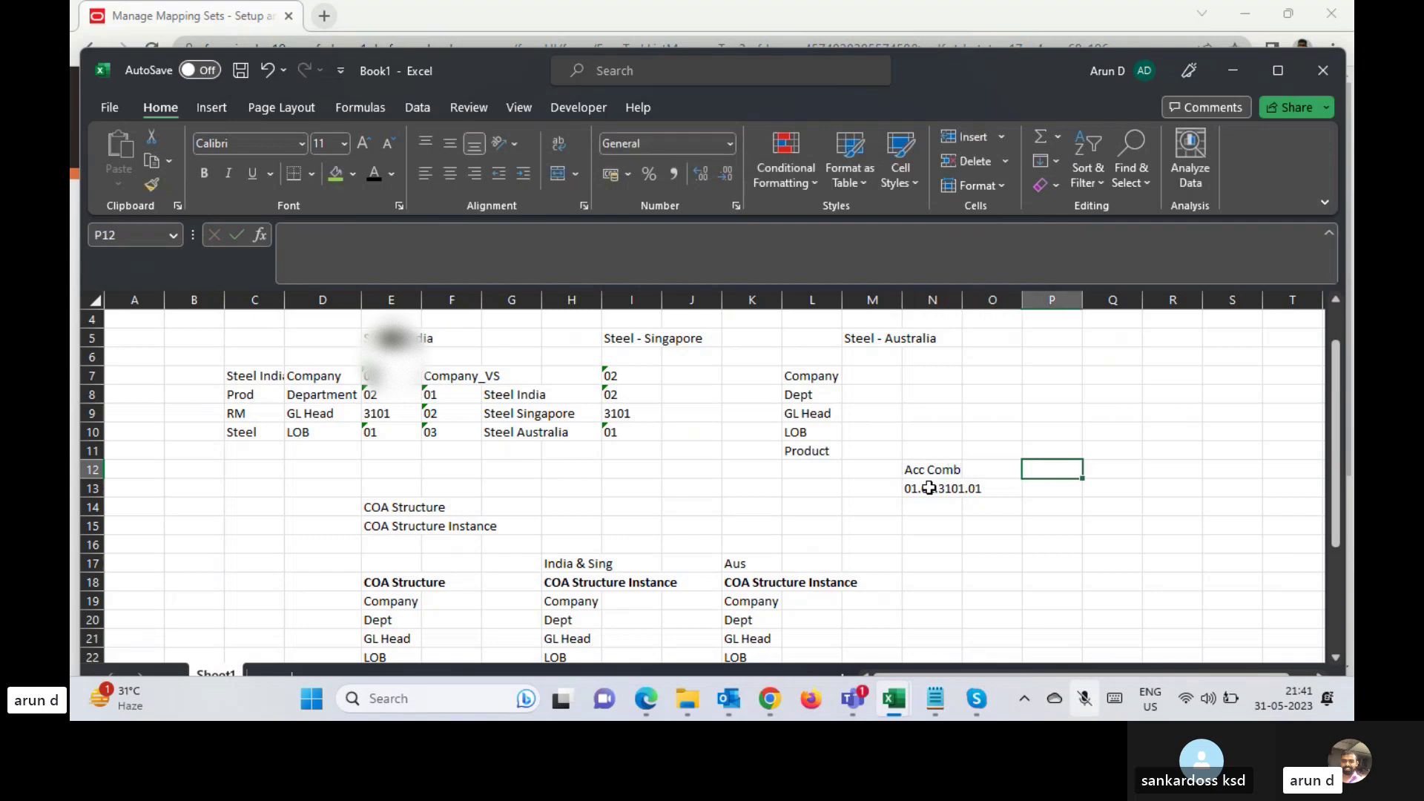
{"action": "type", "text": "Segment"}
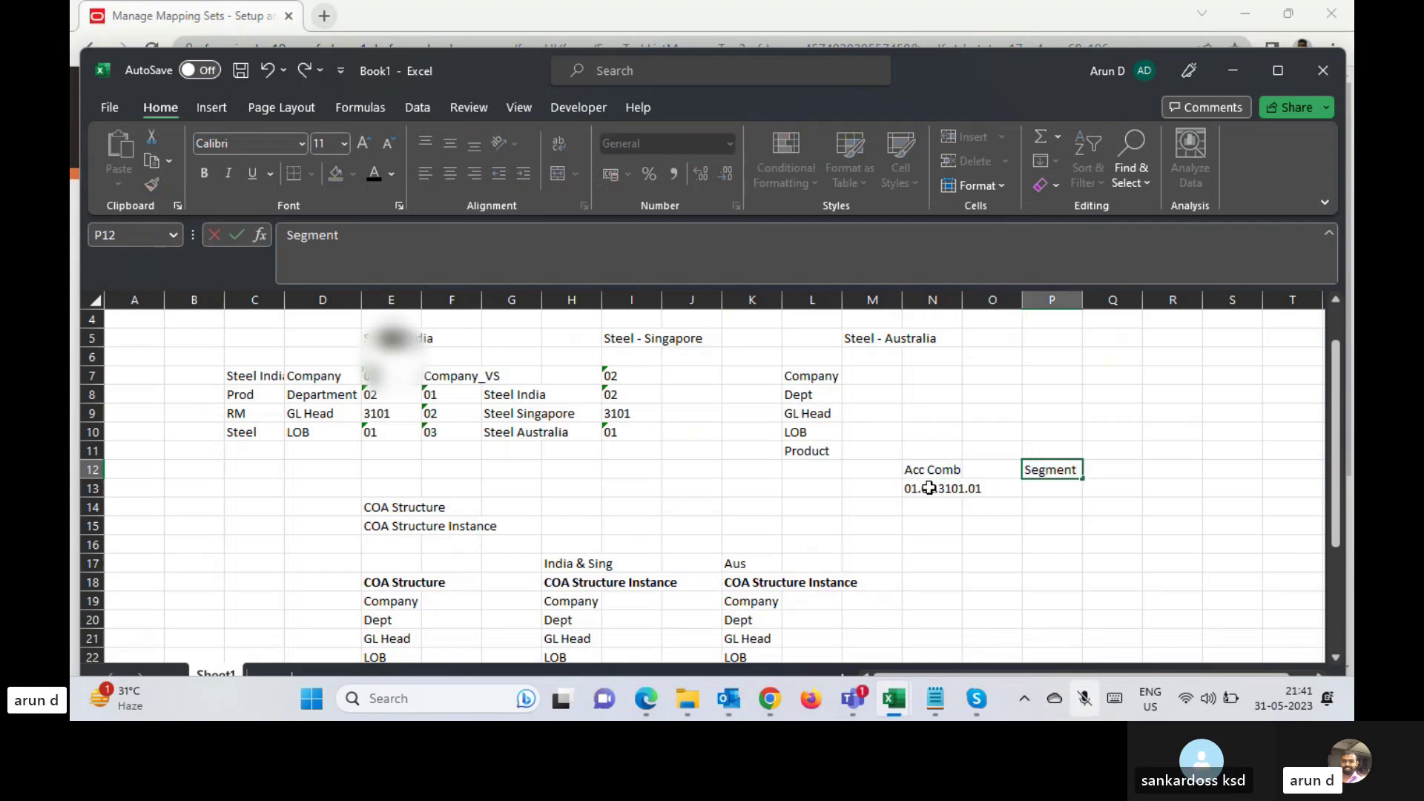
{"action": "key", "text": "Return"}
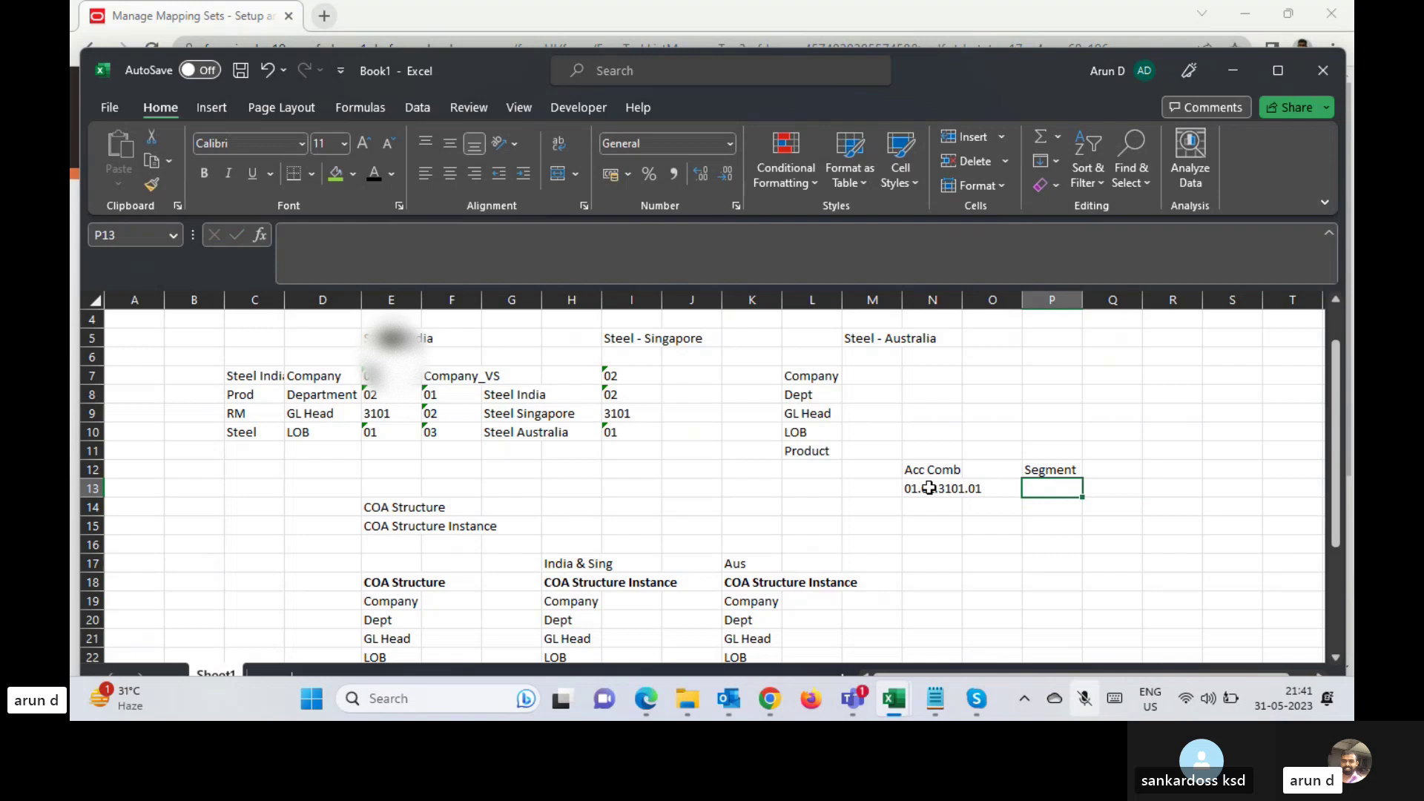
- Check the Department row and the Steel - Singapore segment values, and return to cell P13 under the Segment heading
{"action": "left_click", "coordinate": [331, 396]}
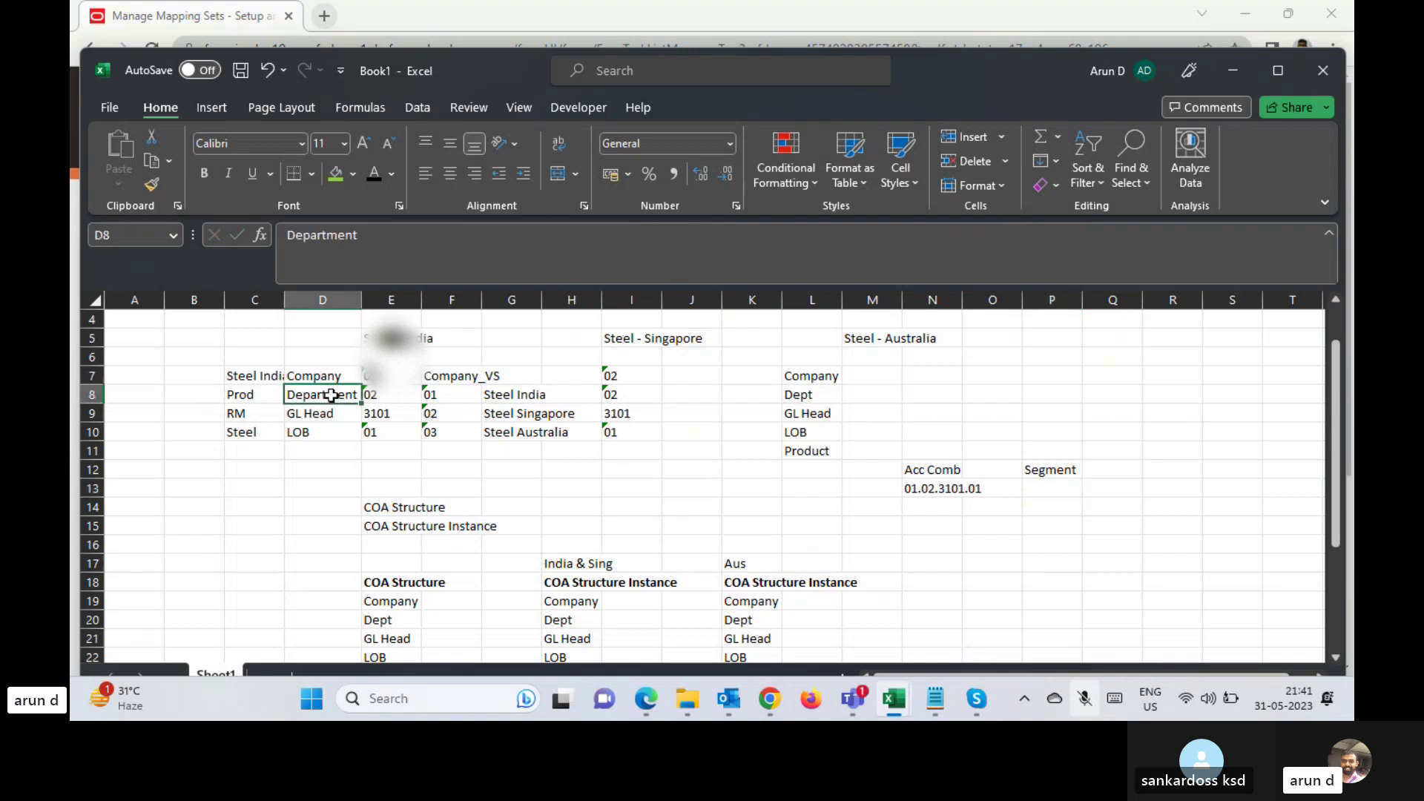
{"action": "key", "text": "Right"}
{"action": "key", "text": "Right"}
{"action": "key", "text": "Right"}
{"action": "key", "text": "Right"}
{"action": "key", "text": "Right"}
{"action": "key", "text": "Down"}
{"action": "key", "text": "Down"}
{"action": "key", "text": "Down"}
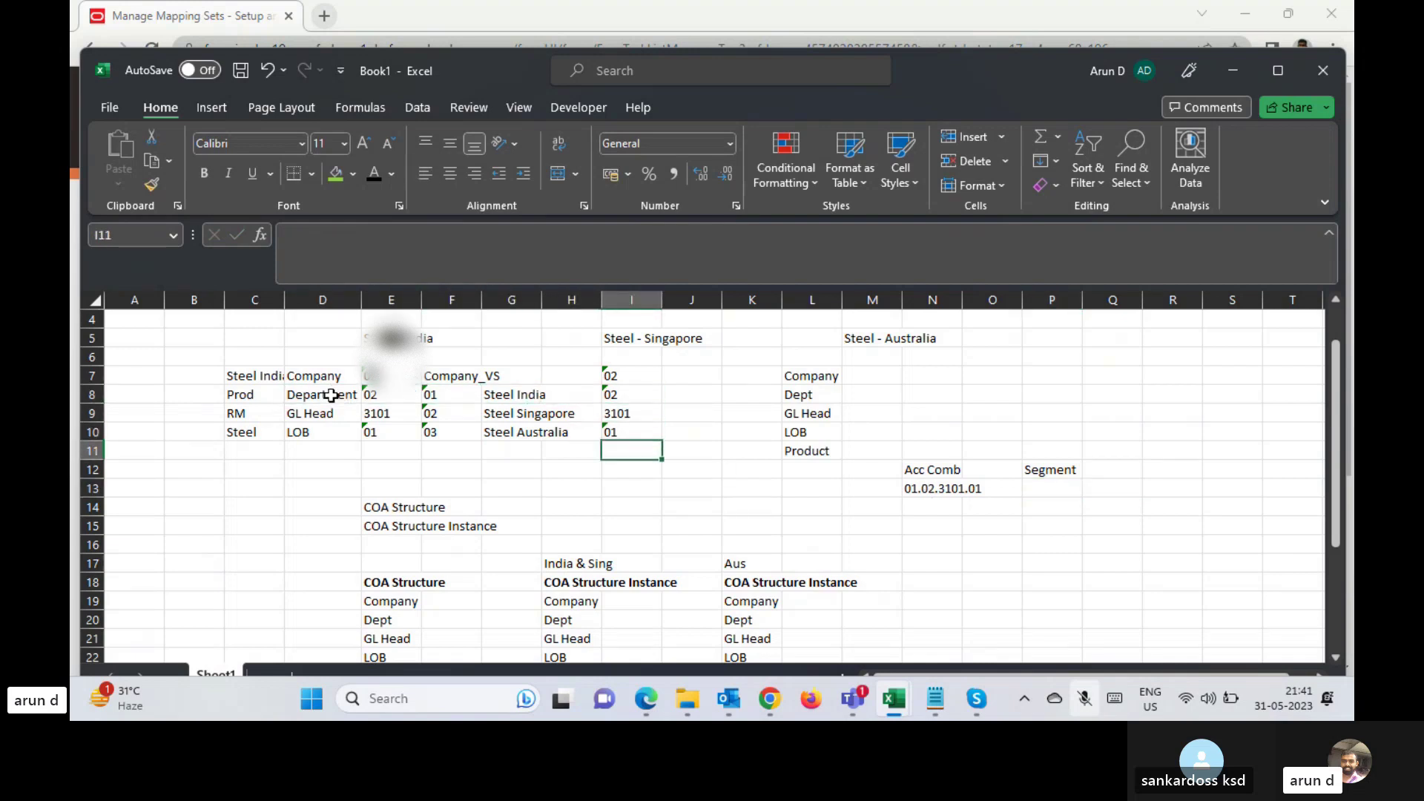
{"action": "key", "text": "Down"}
{"action": "key", "text": "Down"}
{"action": "key", "text": "Right"}
{"action": "key", "text": "Right"}
{"action": "key", "text": "Right"}
{"action": "key", "text": "Right"}
{"action": "key", "text": "Right"}
{"action": "key", "text": "Right"}
{"action": "key", "text": "Right"}
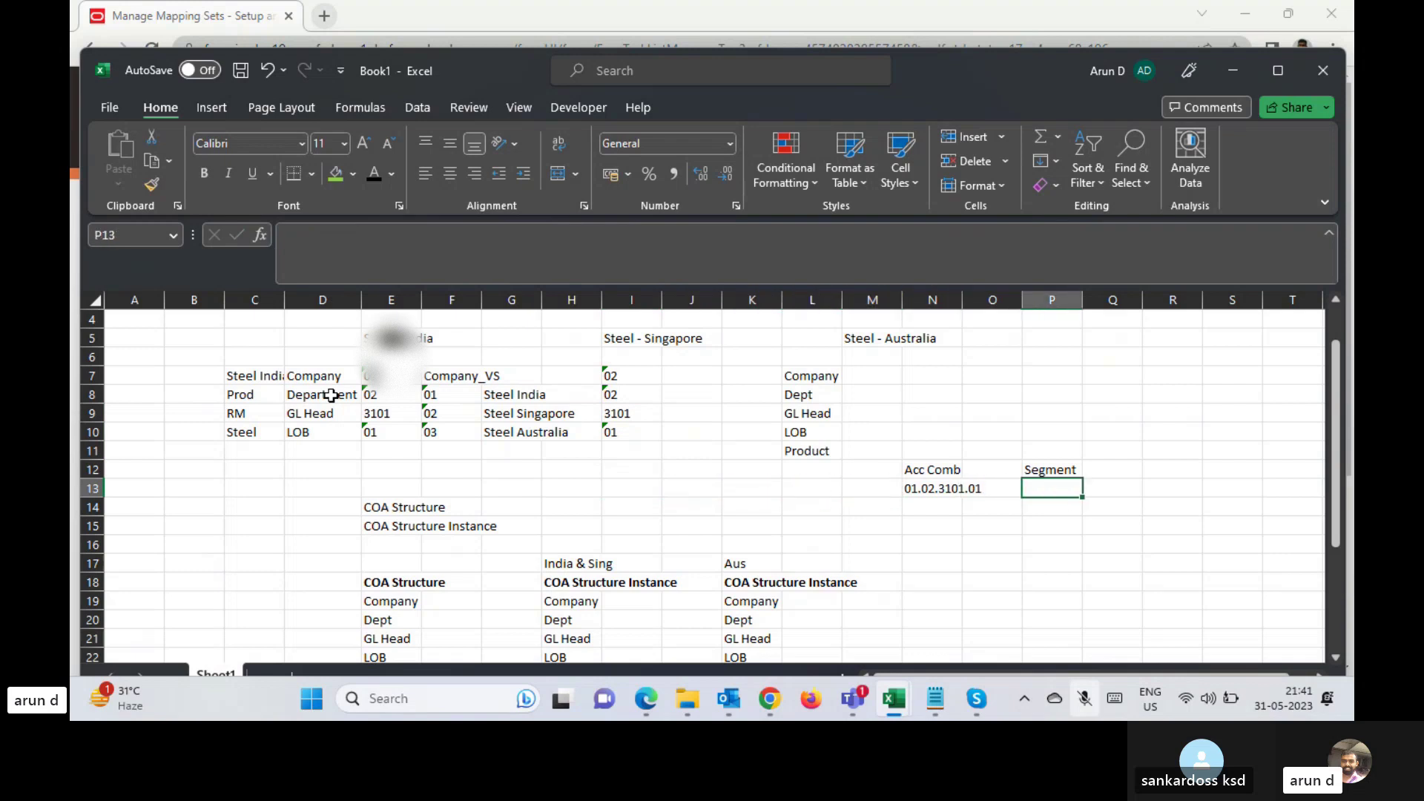
- Enter 02 as text in cell P13 under Segment and add the heading Valueset in cell R12
{"action": "key", "text": "F2"}
{"action": "type", "text": "'02"}
{"action": "key", "text": "Tab"}
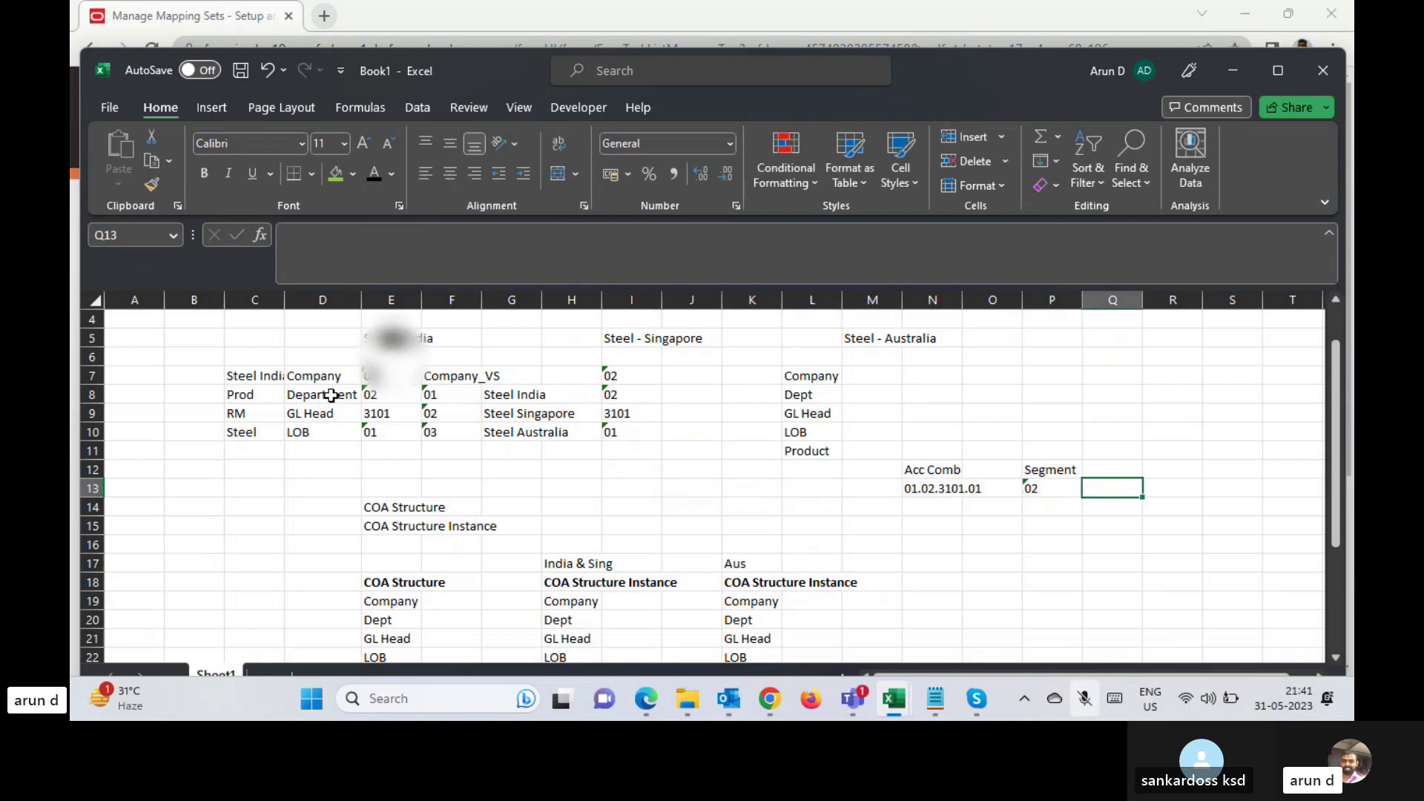
{"action": "key", "text": "Right"}
{"action": "key", "text": "Up"}
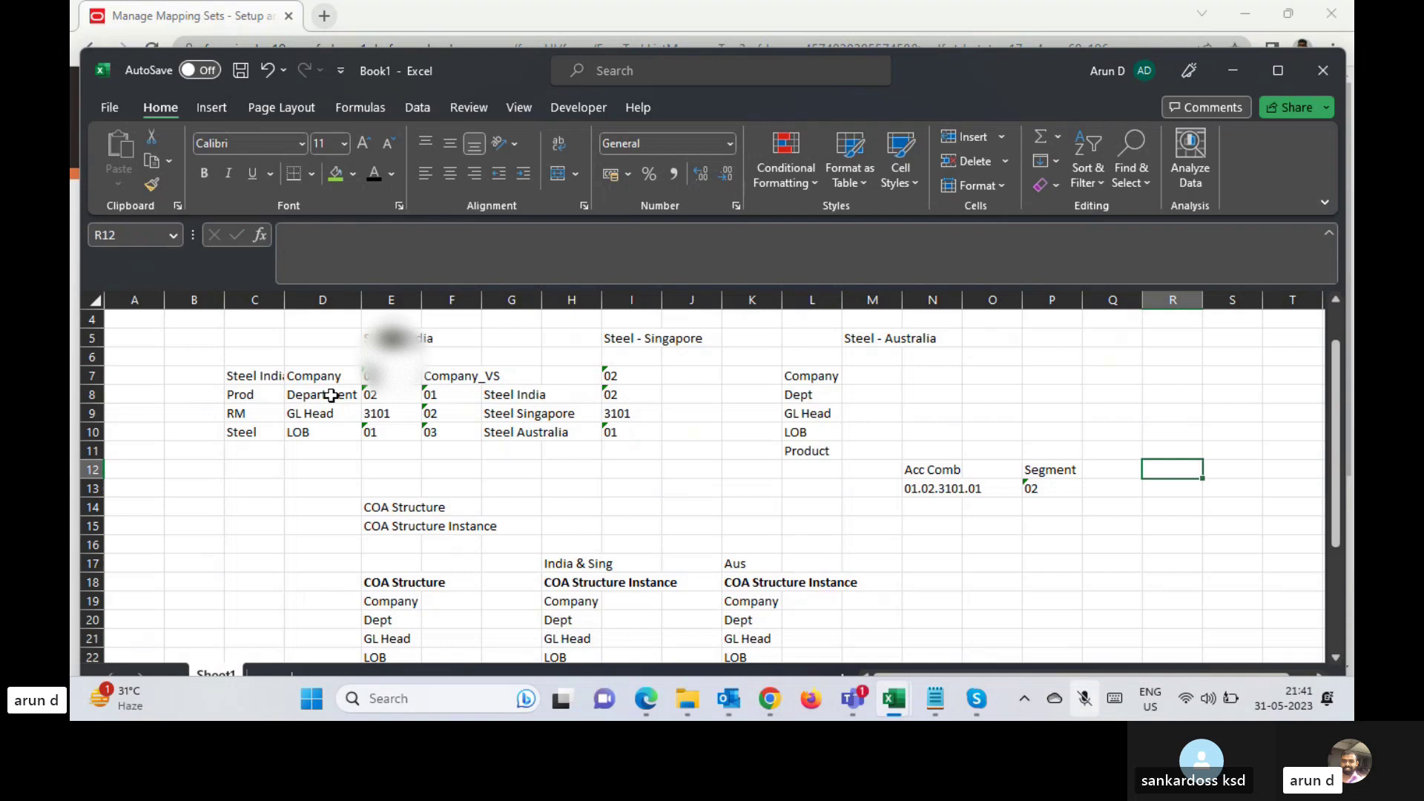
{"action": "type", "text": "Value"}
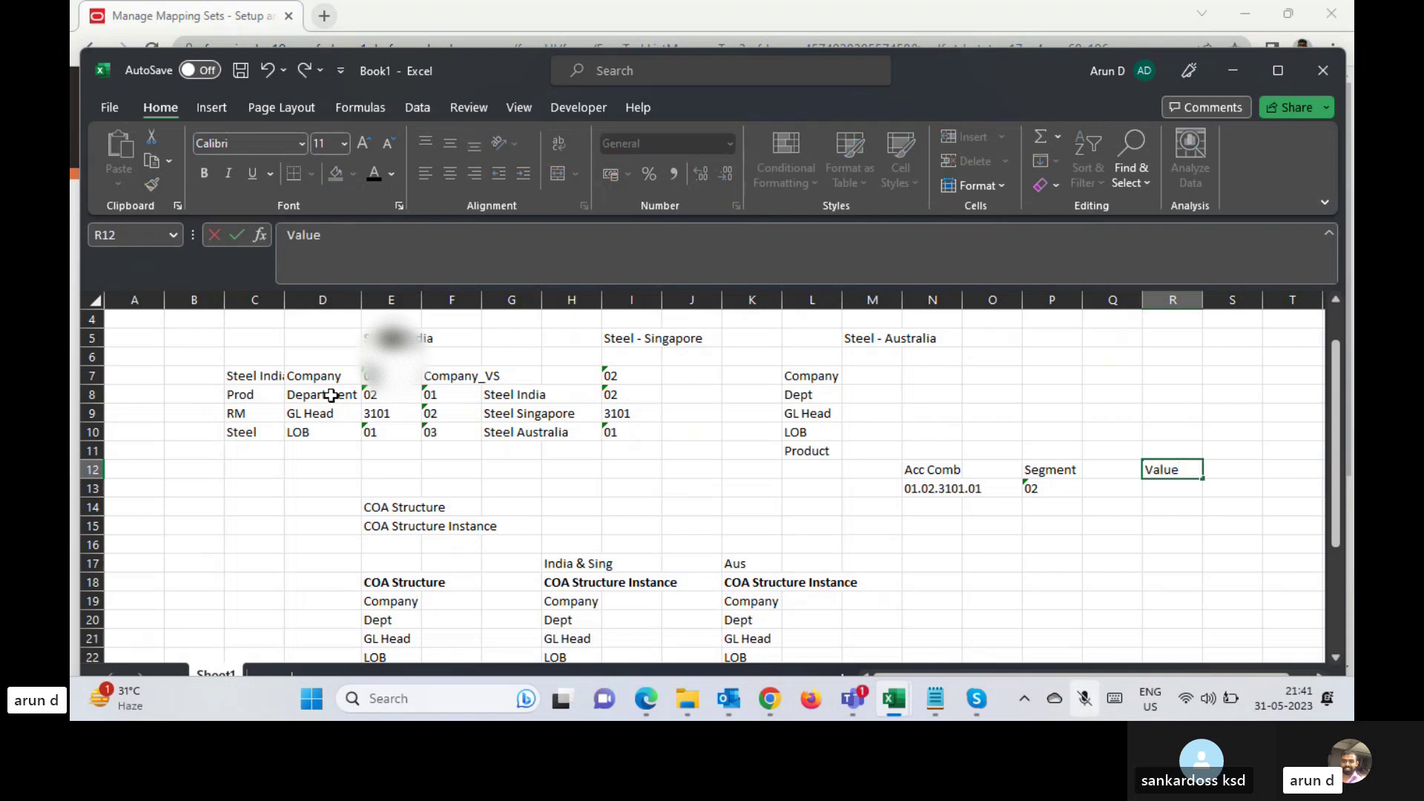
{"action": "type", "text": "set"}
{"action": "key", "text": "Tab"}
{"action": "key", "text": "Down"}
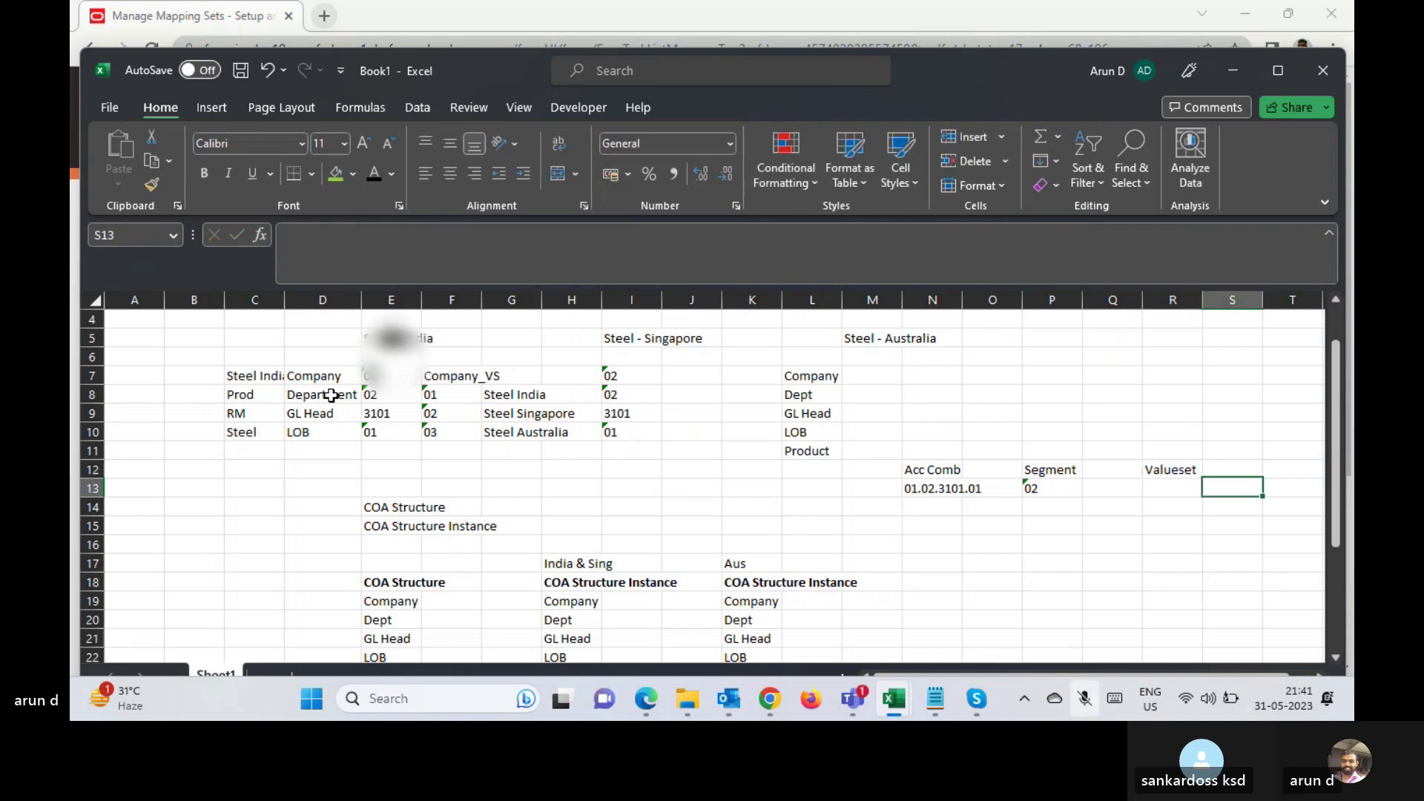
- Enter 01 as text in cell R13 under Valueset, and switch back to the Create Mapping Set page in Chrome
{"action": "key", "text": "Left"}
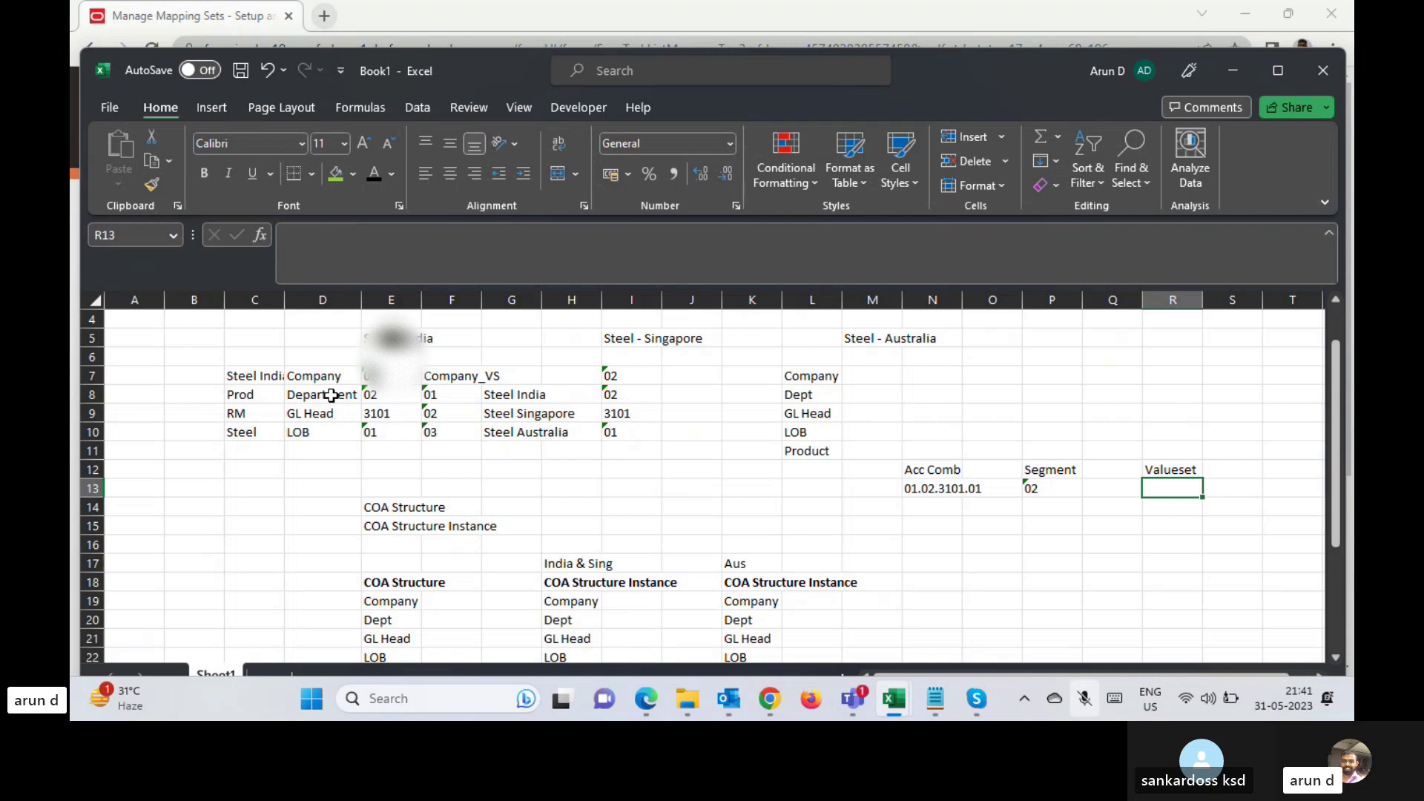
{"action": "type", "text": "'01"}
{"action": "key", "text": "ctrl+Return"}
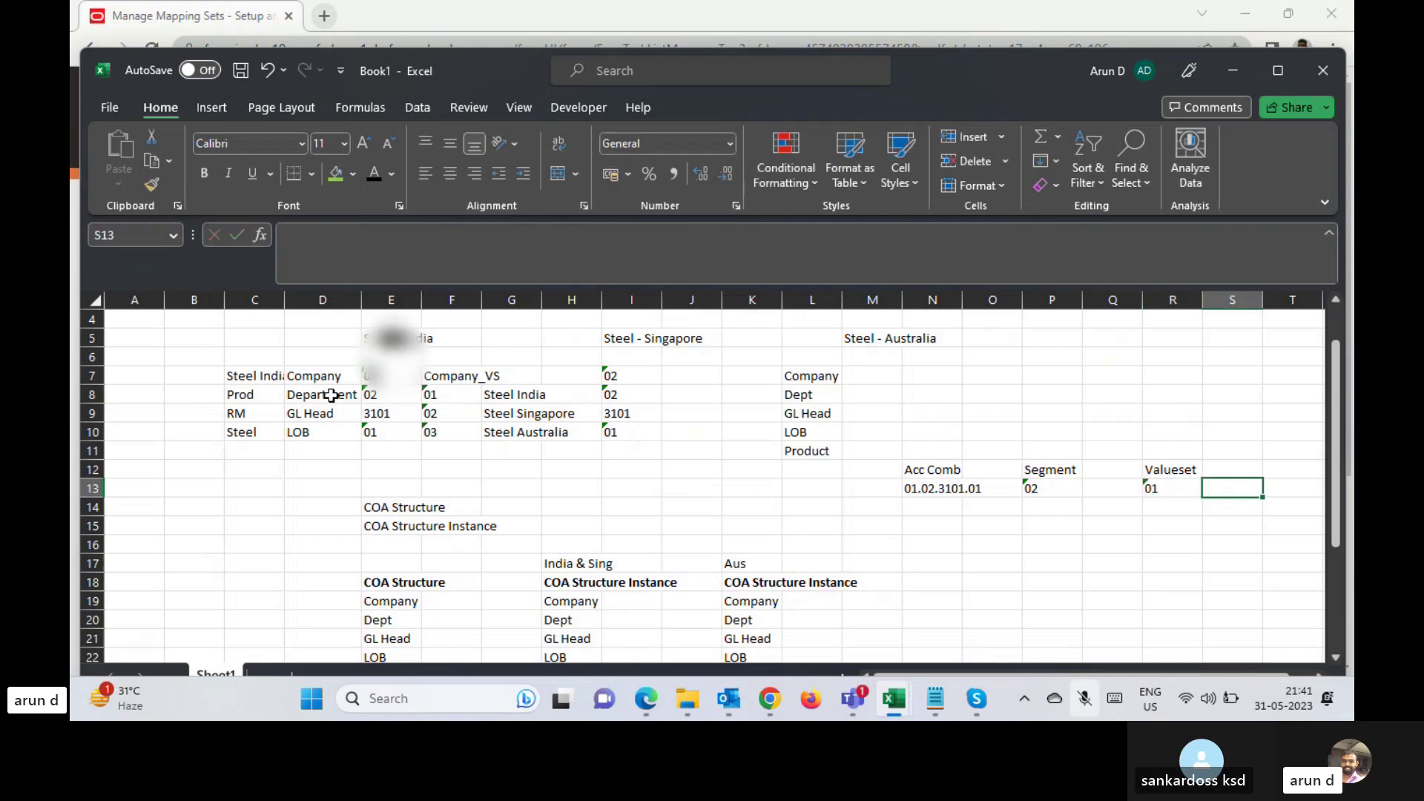
{"action": "key", "text": "Left"}
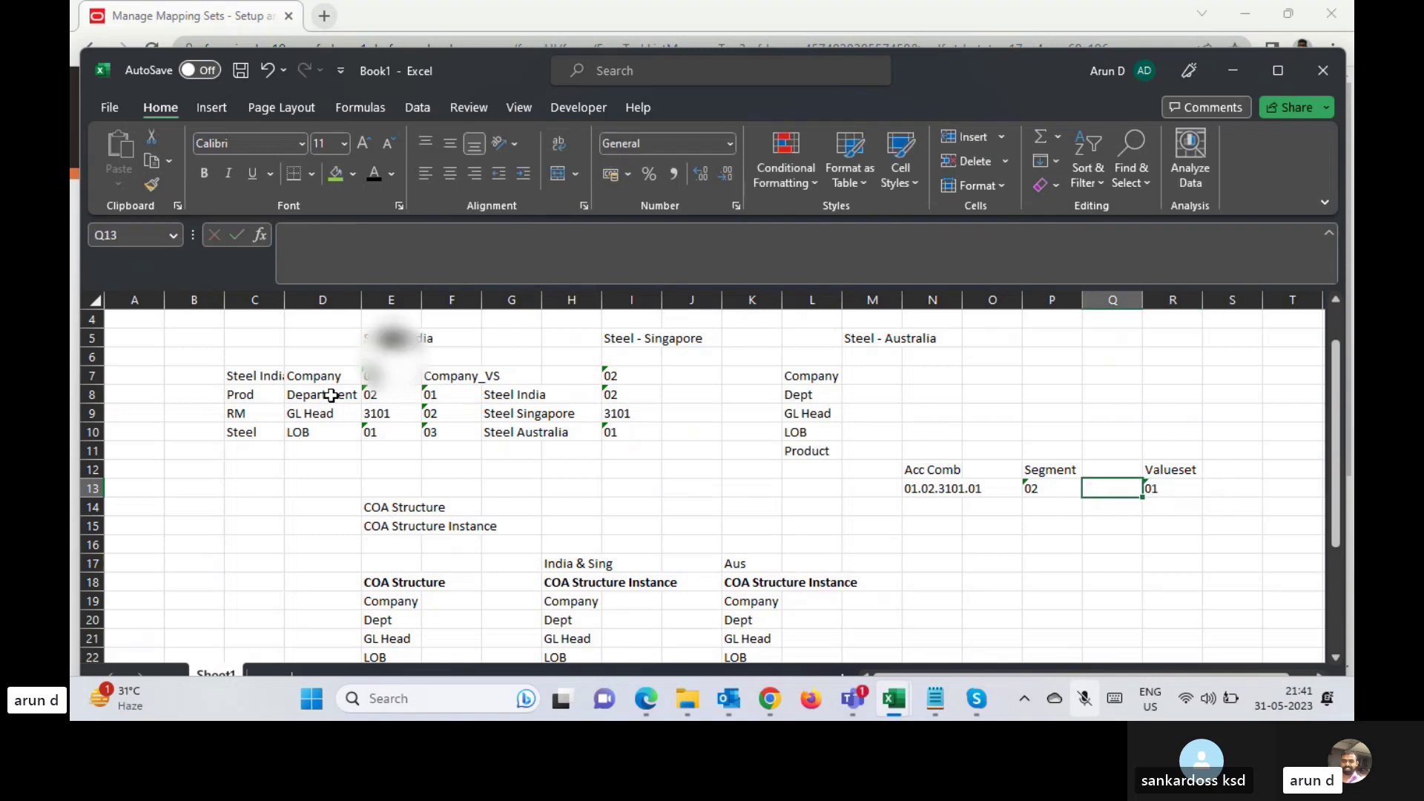
{"action": "key", "text": "Left"}
{"action": "key", "text": "Left"}
{"action": "key", "text": "Left"}
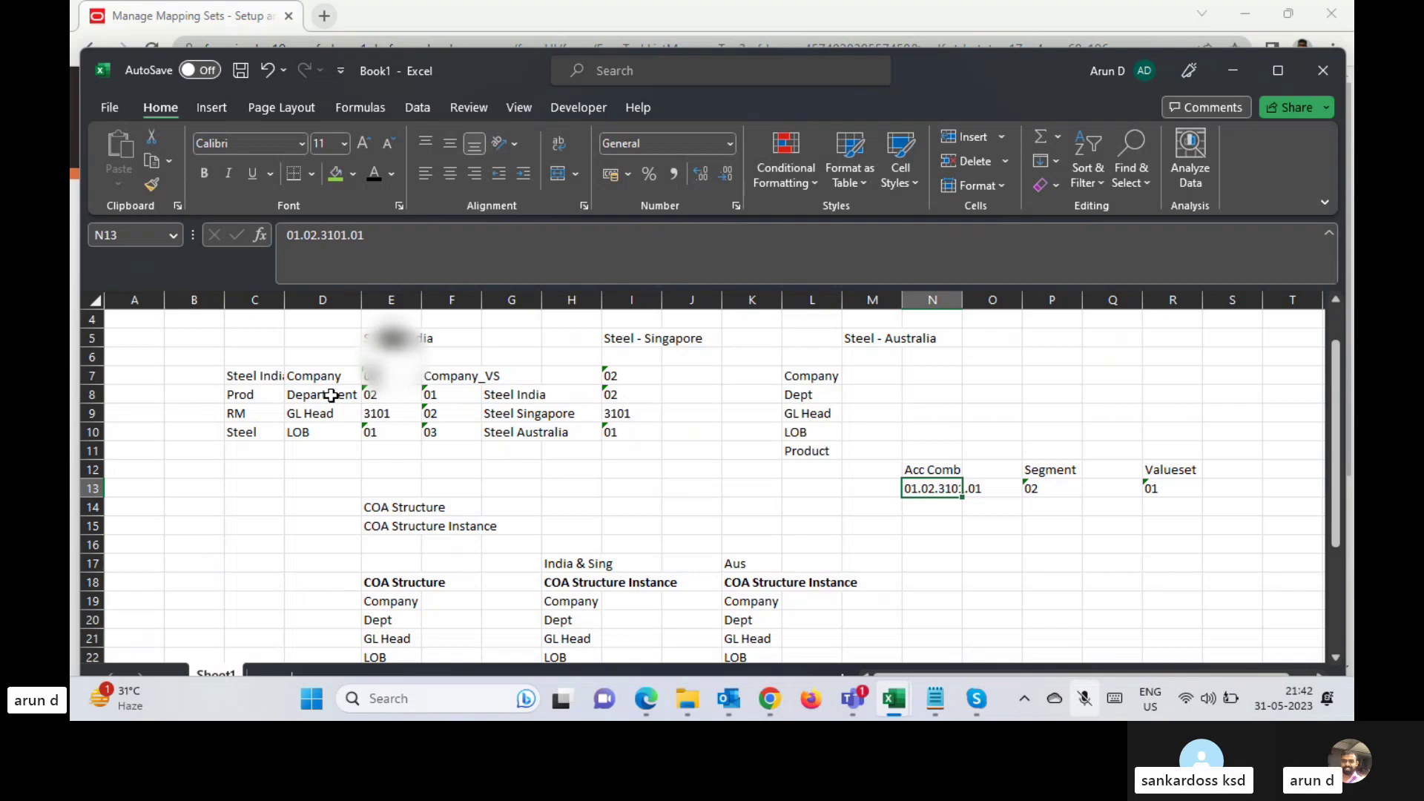
{"action": "left_click", "coordinate": [769, 701]}
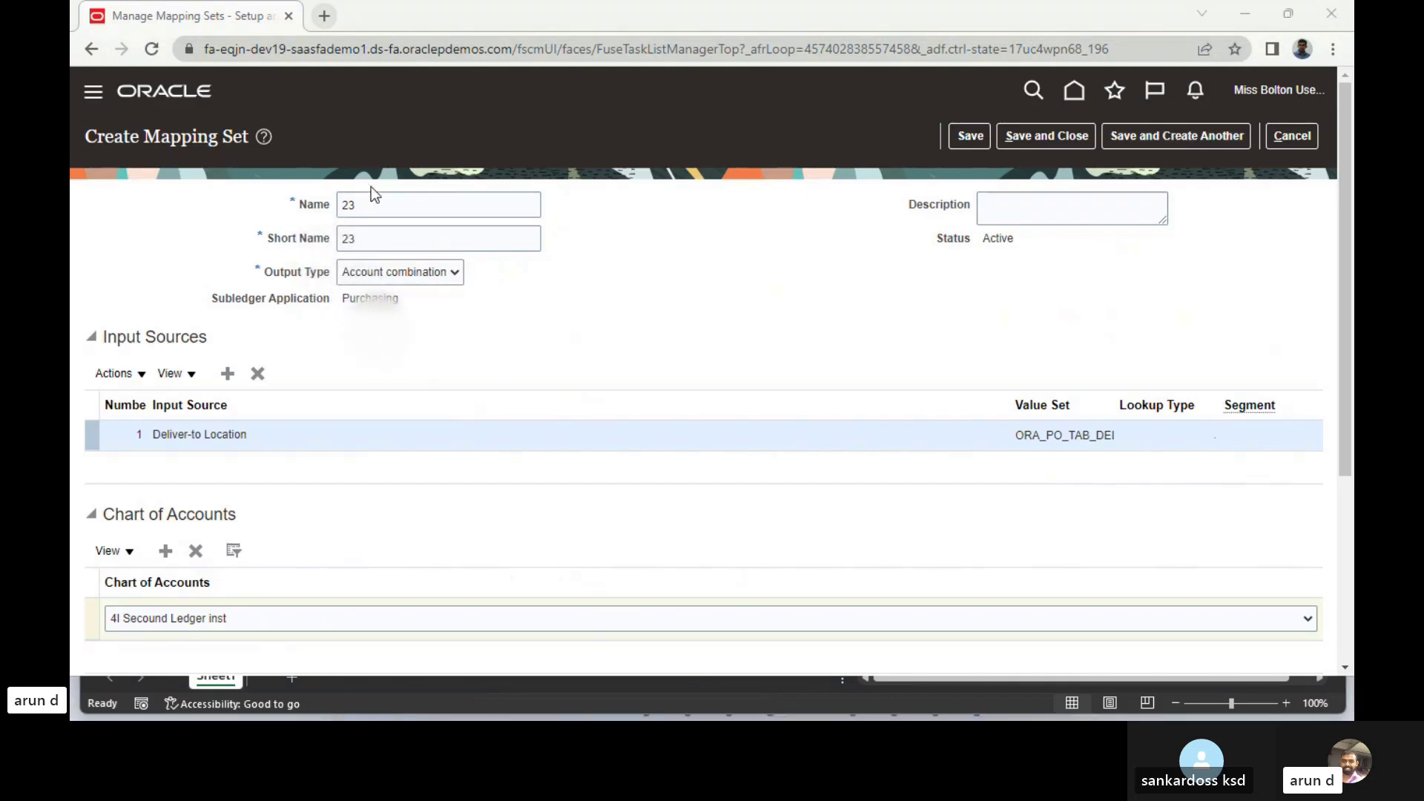
{"action": "double_click", "coordinate": [387, 200]}
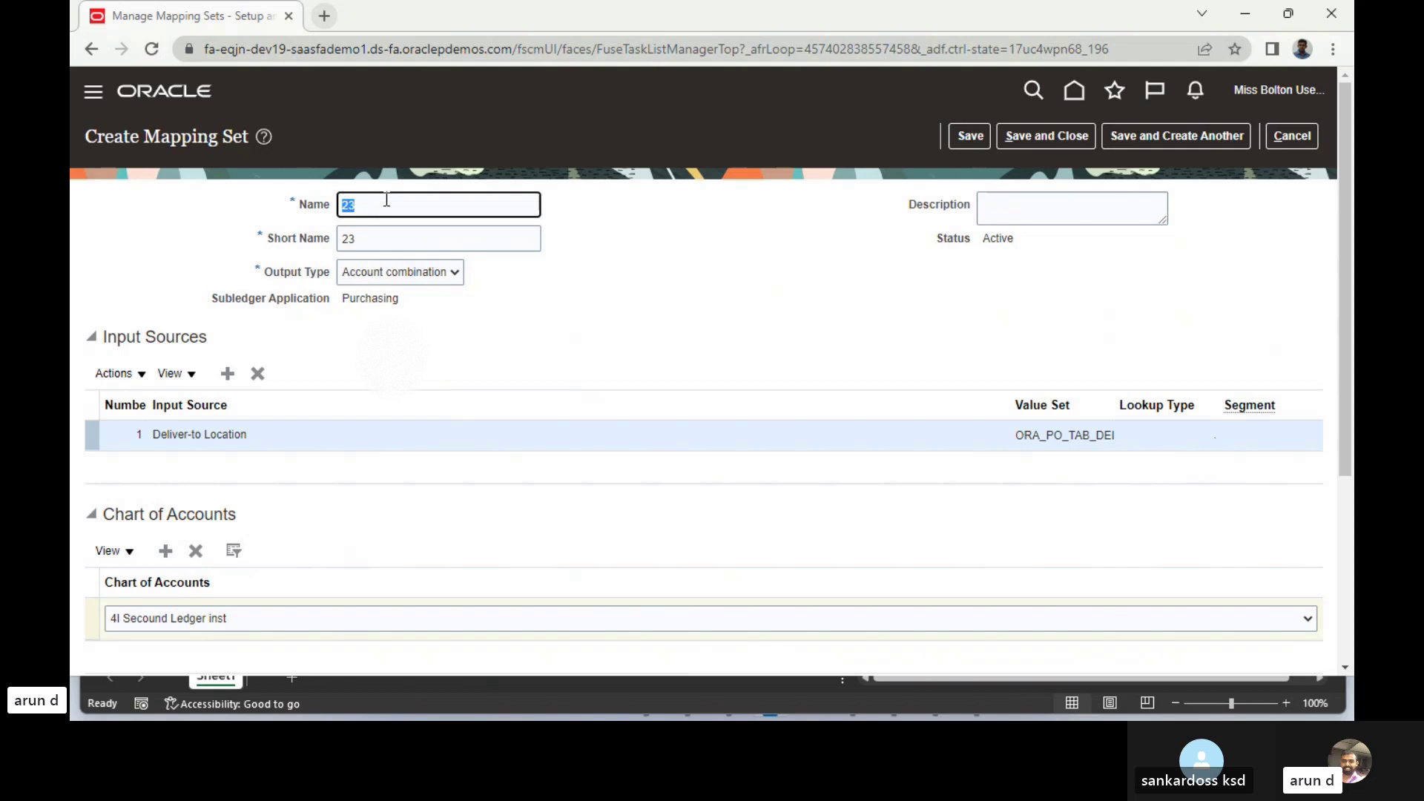
{"action": "type", "text": "Department"}
{"action": "key", "text": "Tab"}
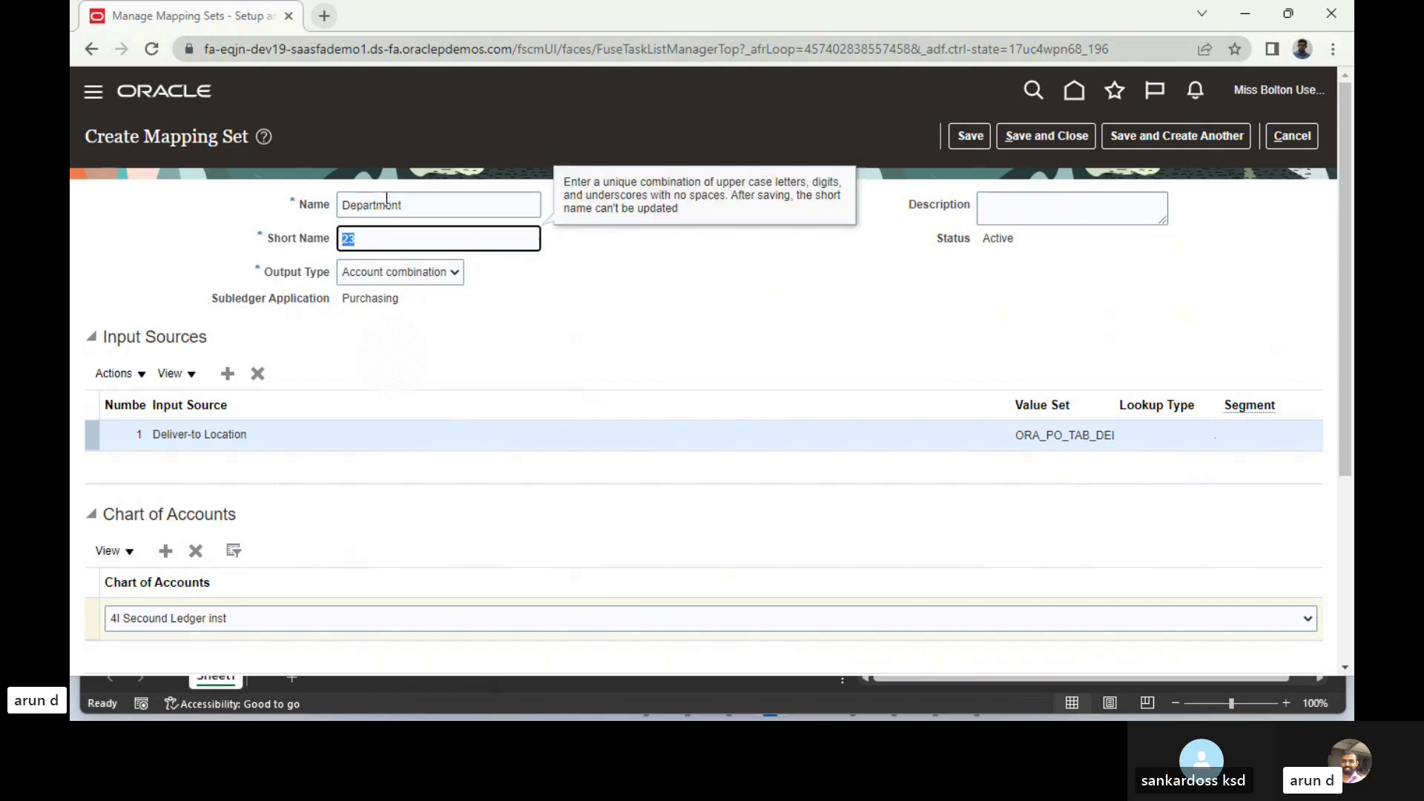
{"action": "type", "text": "Depart"}
{"action": "key", "text": "BackSpace"}
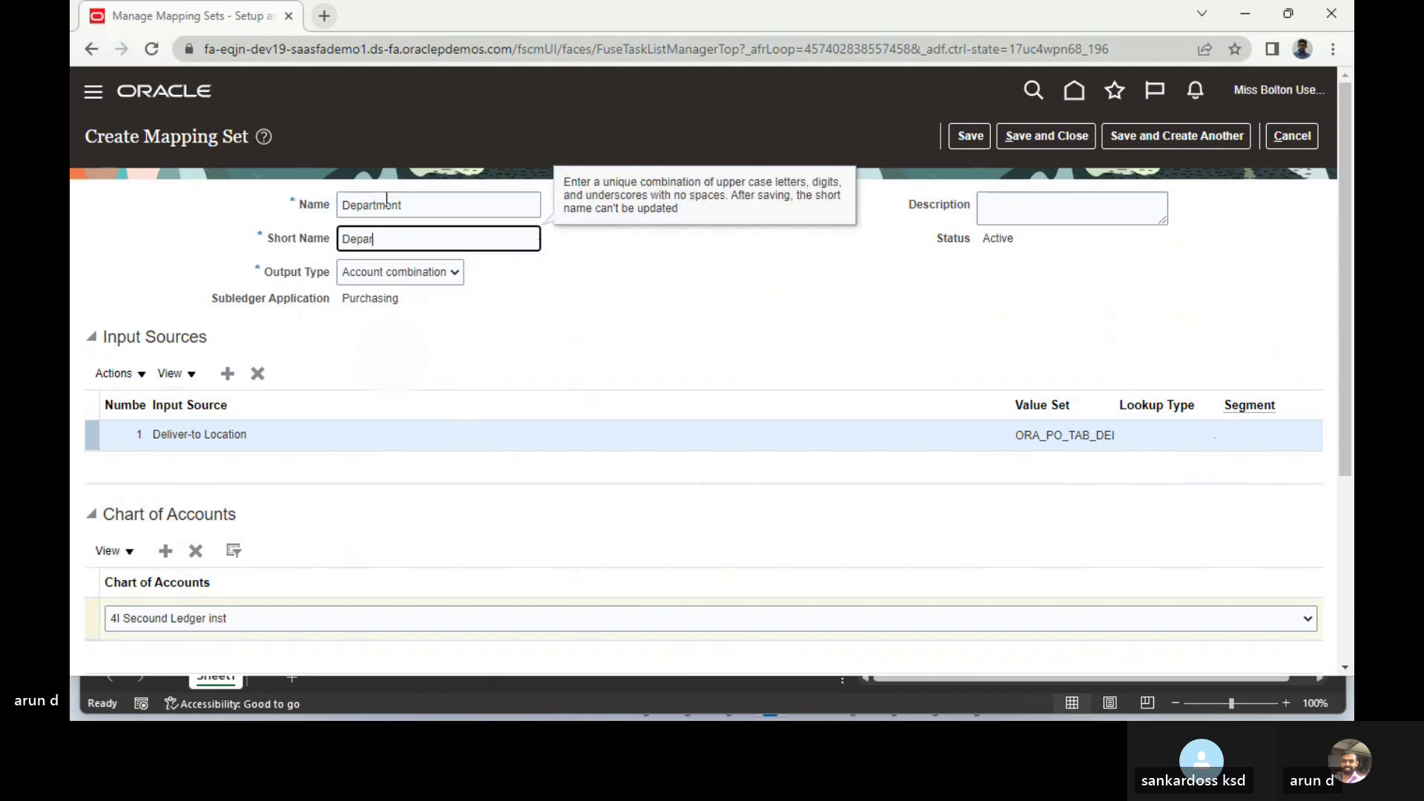
{"action": "key", "text": "BackSpace"}
{"action": "key", "text": "BackSpace"}
{"action": "key", "text": "BackSpace"}
- Set the mapping set's name and short name to GL Account, and accept deleting the existing input source and output data
{"action": "double_click", "coordinate": [436, 202]}
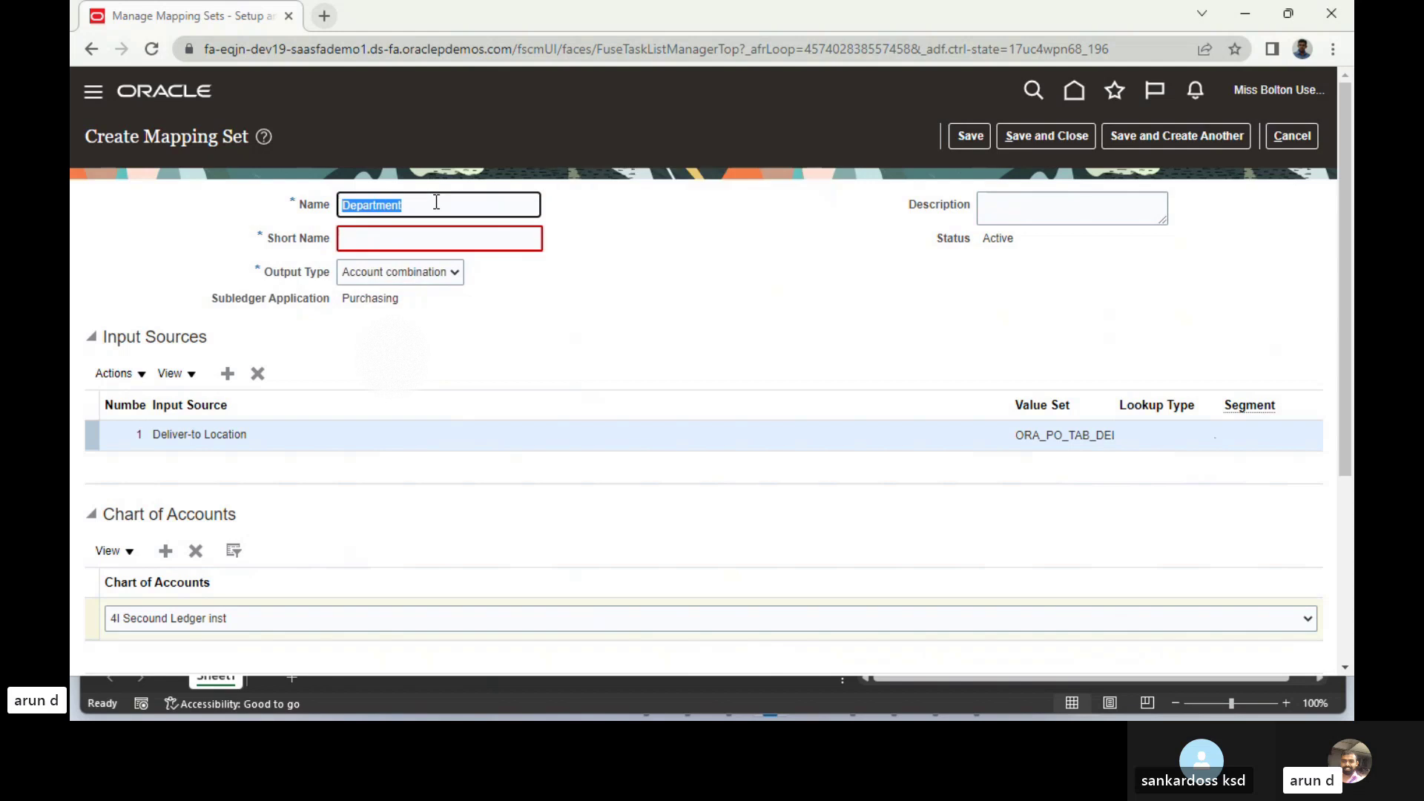
{"action": "type", "text": "GL A"}
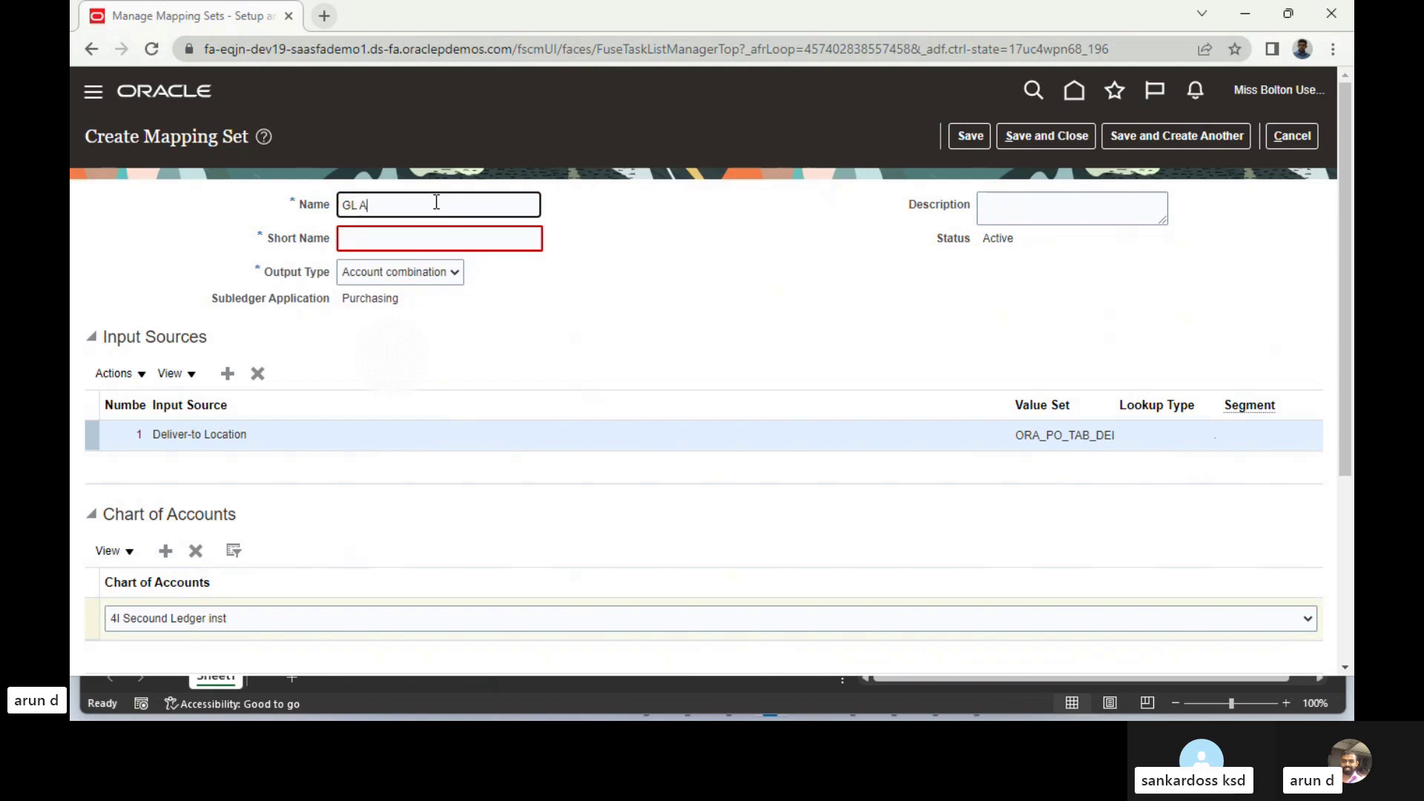
{"action": "type", "text": "ccount"}
{"action": "key", "text": "Tab"}
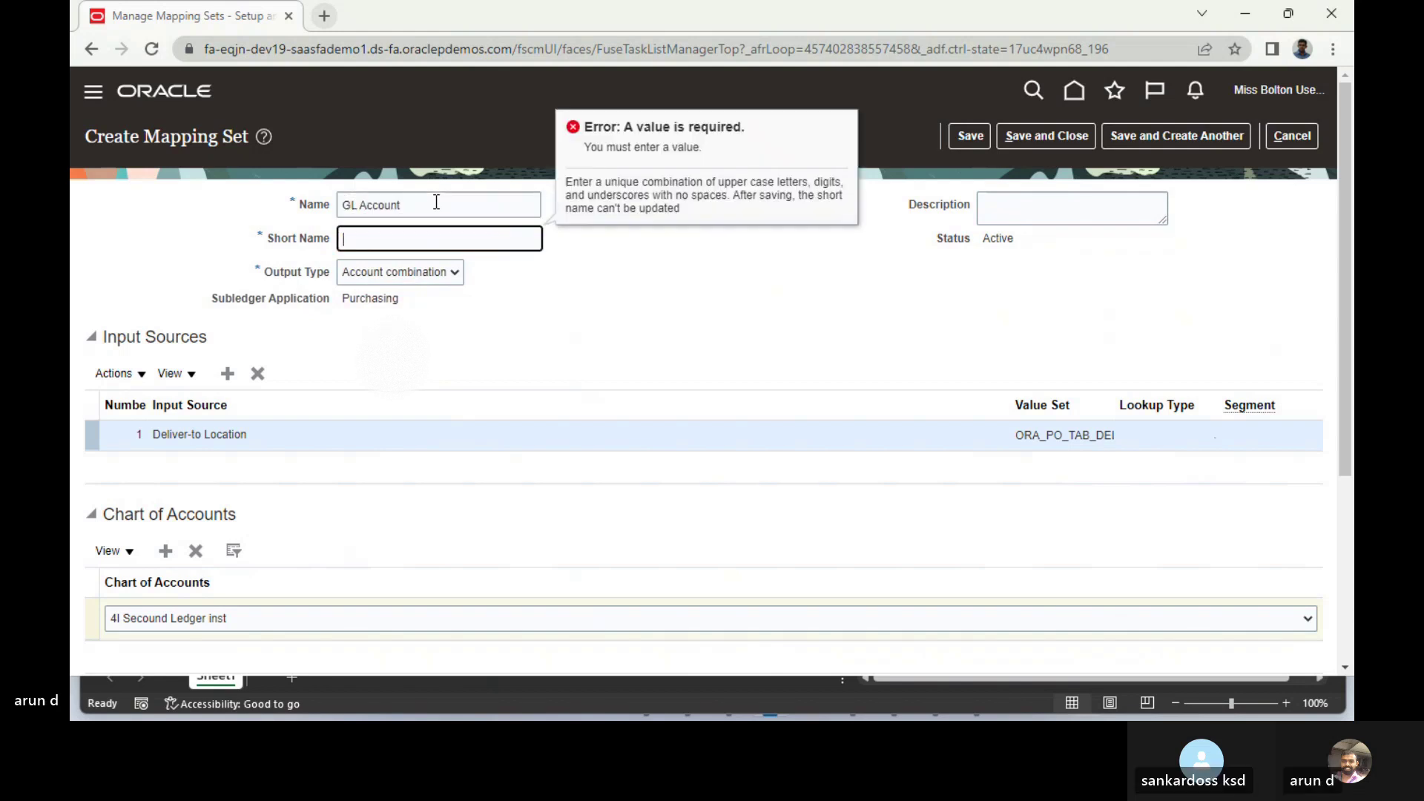
{"action": "type", "text": "GL Accoun"}
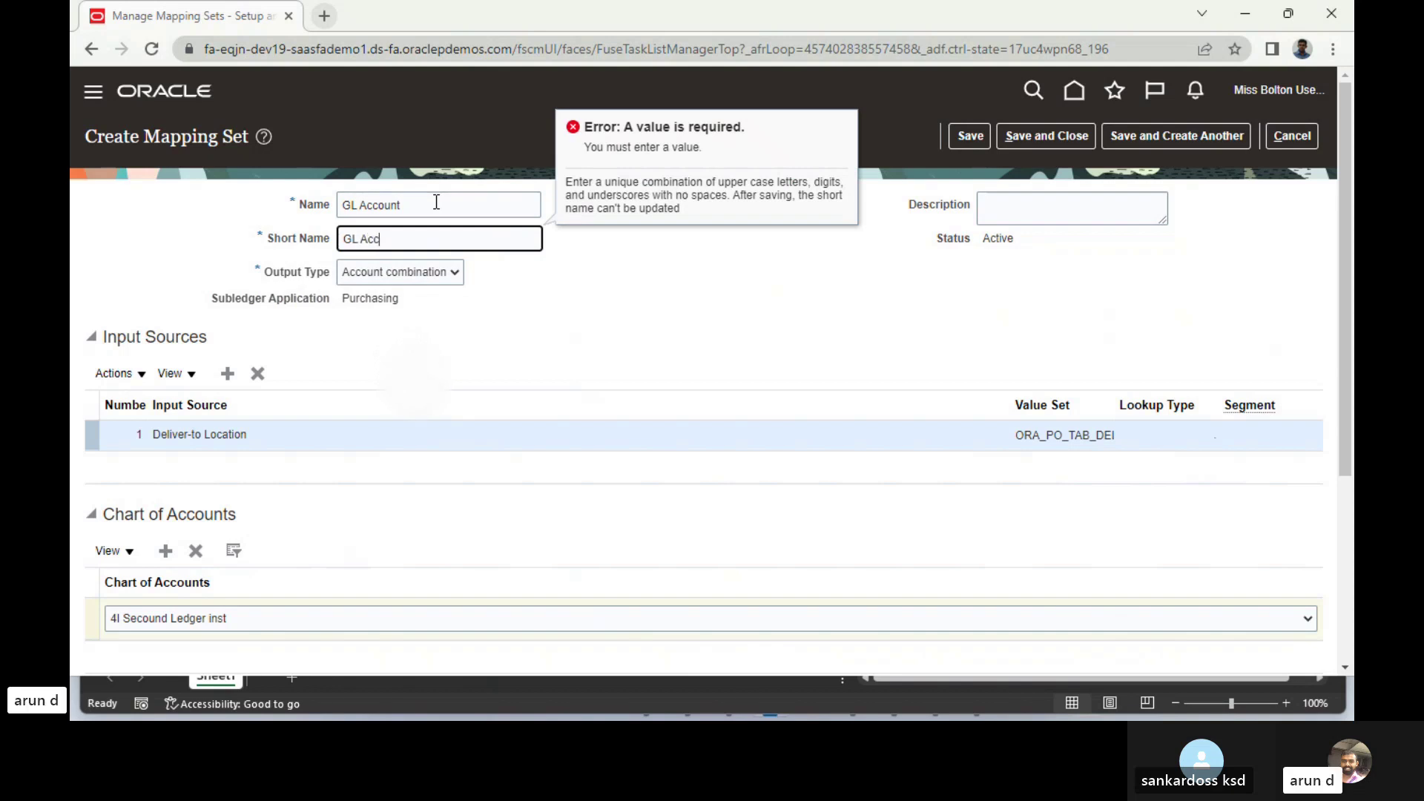
{"action": "type", "text": "t"}
{"action": "key", "text": "Tab"}
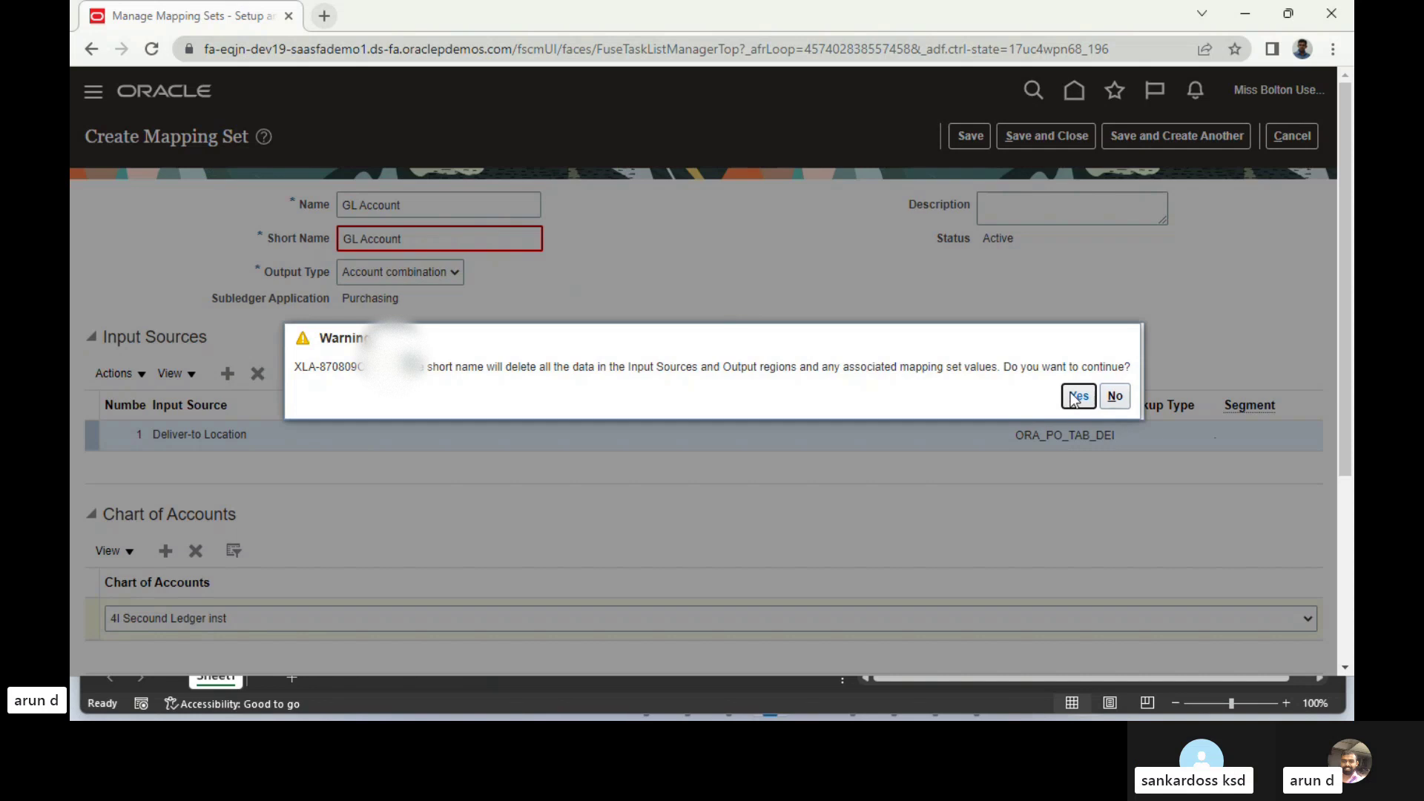
{"action": "left_click", "coordinate": [1076, 396]}
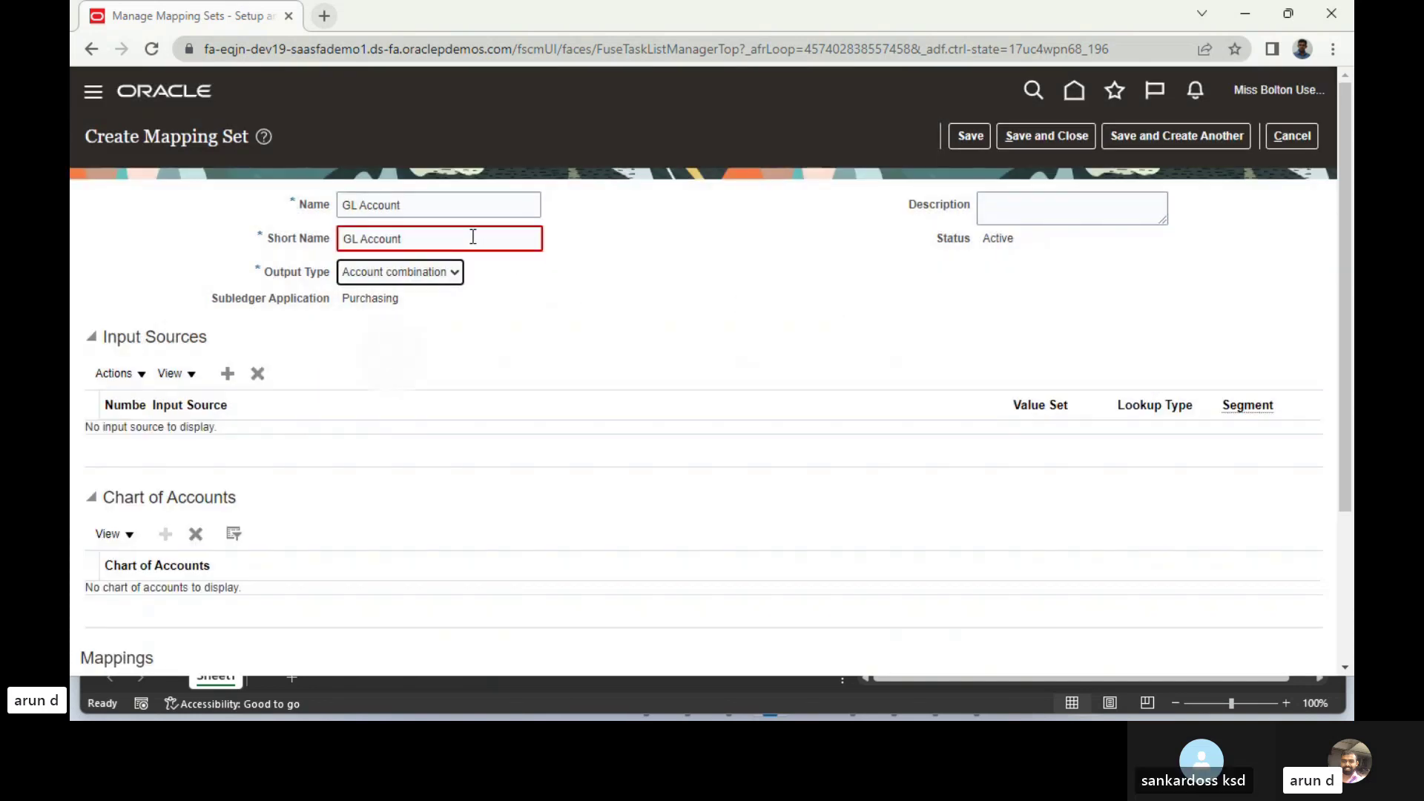
- Replace the space in the short name with an underscore so it reads GL_Account
{"action": "left_click", "coordinate": [473, 237]}
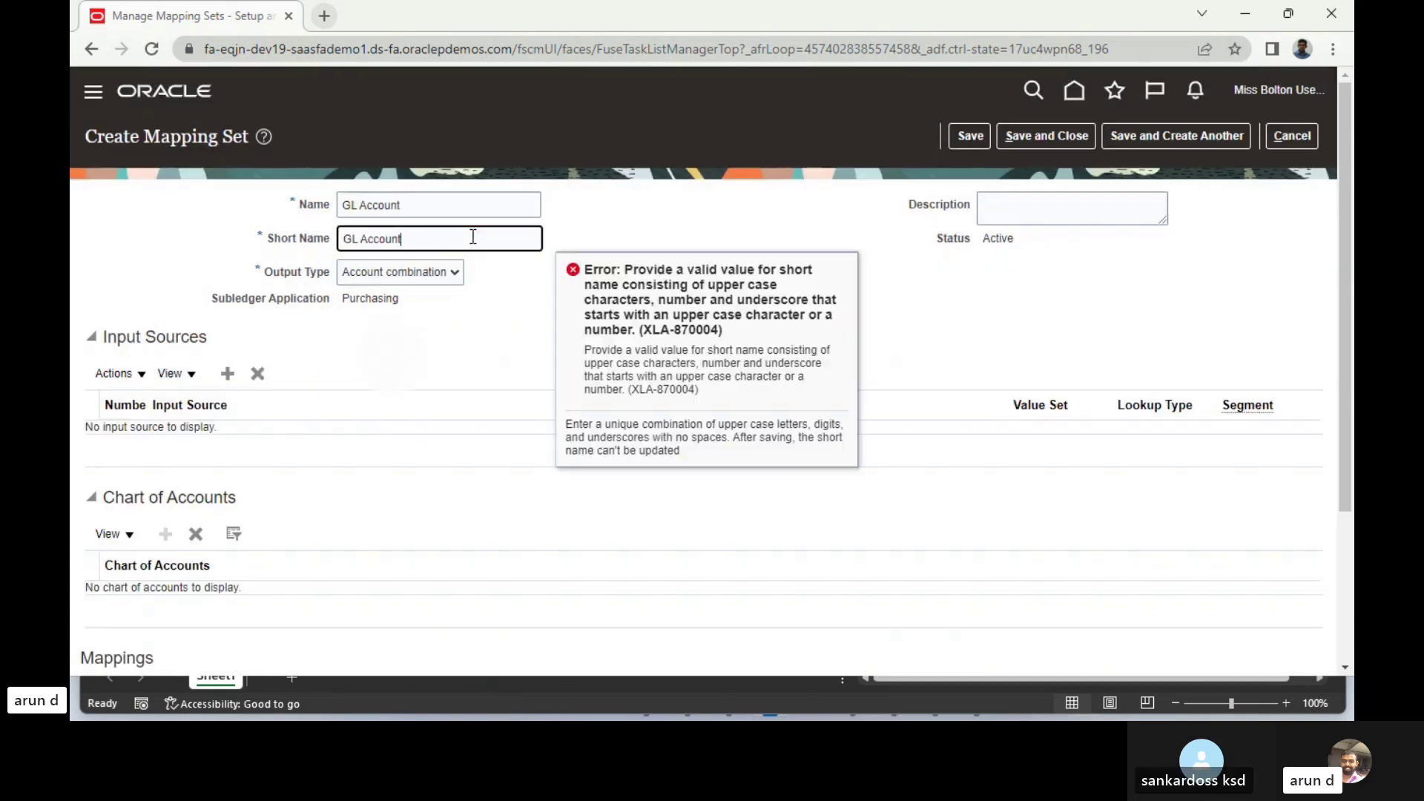
{"action": "key", "text": "Left"}
{"action": "key", "text": "Left"}
{"action": "key", "text": "Left"}
{"action": "key", "text": "Left"}
{"action": "key", "text": "Left"}
{"action": "key", "text": "Left"}
{"action": "key", "text": "Left"}
{"action": "key", "text": "BackSpace"}
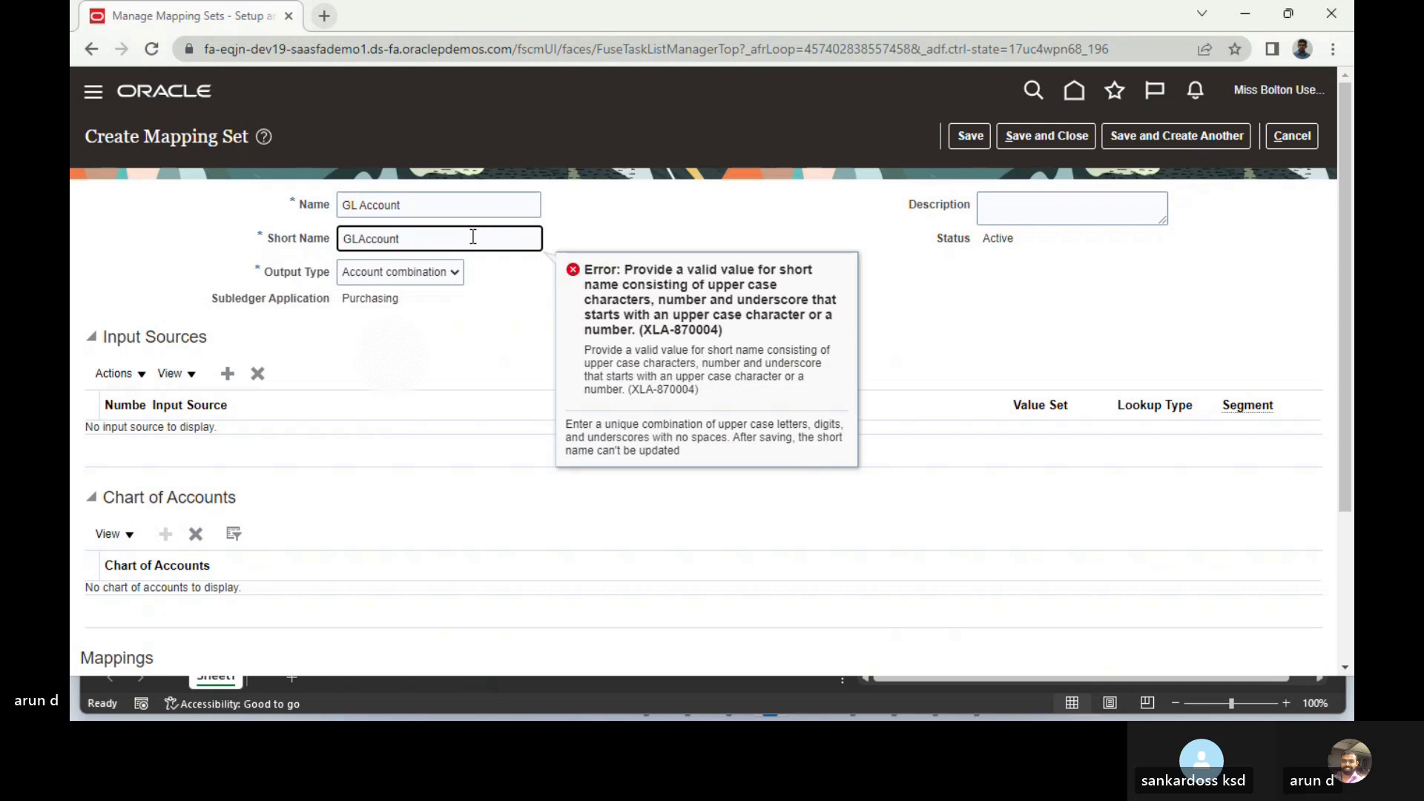
{"action": "type", "text": "_"}
{"action": "key", "text": "Tab"}
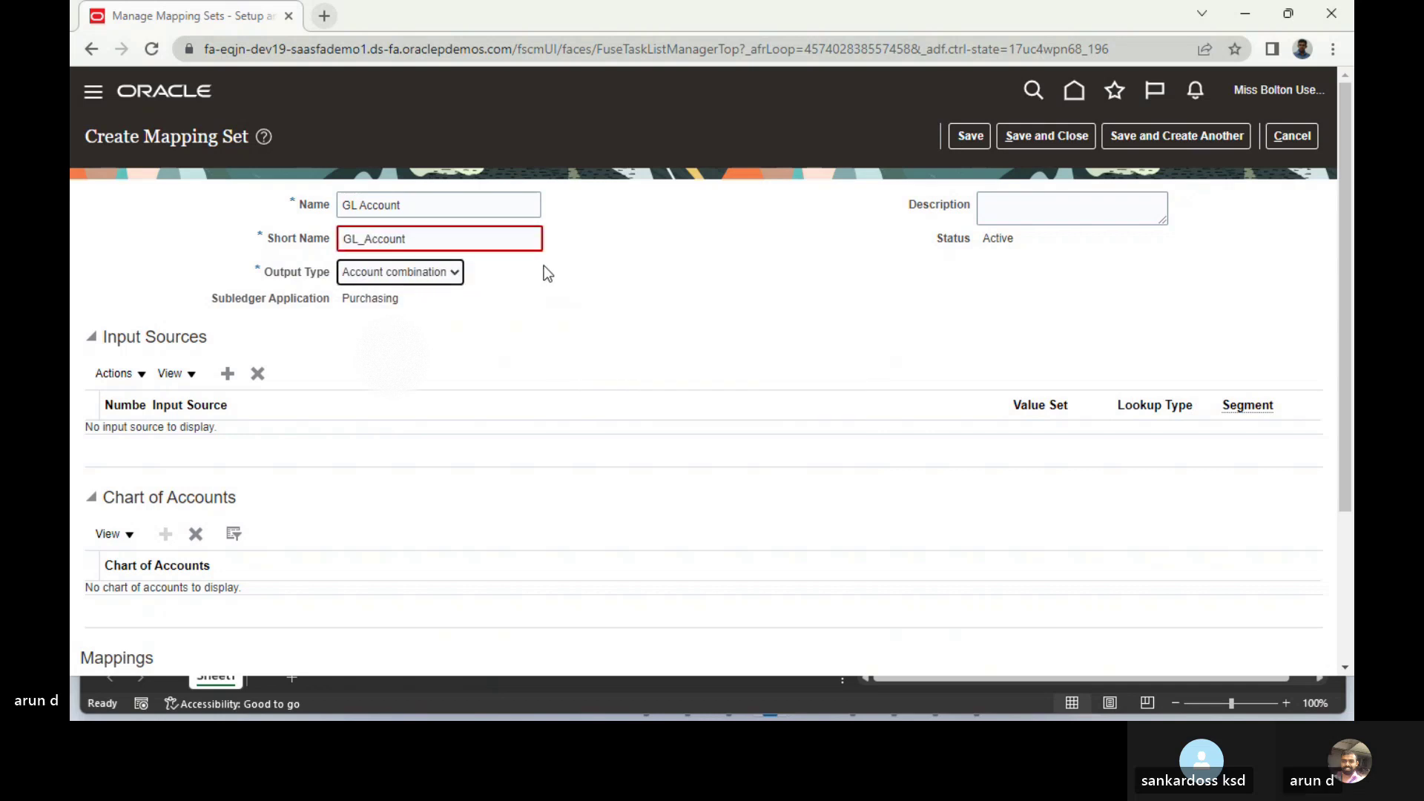
- Change the short name to all upper case as GL_ACCOUNT
{"action": "left_click", "coordinate": [492, 238]}
{"action": "key", "text": "BackSpace"}
{"action": "key", "text": "BackSpace"}
{"action": "key", "text": "BackSpace"}
{"action": "key", "text": "BackSpace"}
{"action": "key", "text": "BackSpace"}
{"action": "key", "text": "BackSpace"}
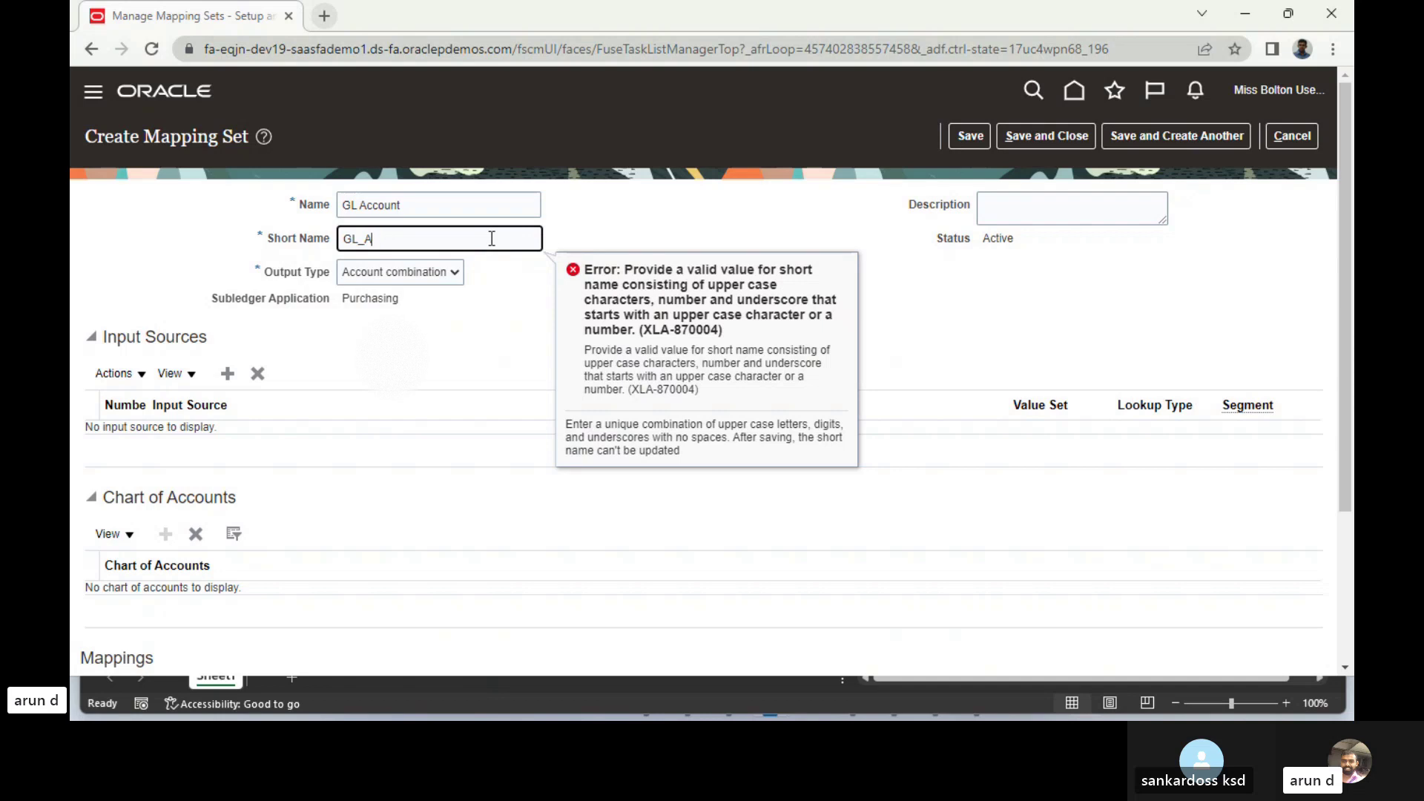
{"action": "type", "text": "CCOUNT"}
{"action": "key", "text": "Tab"}
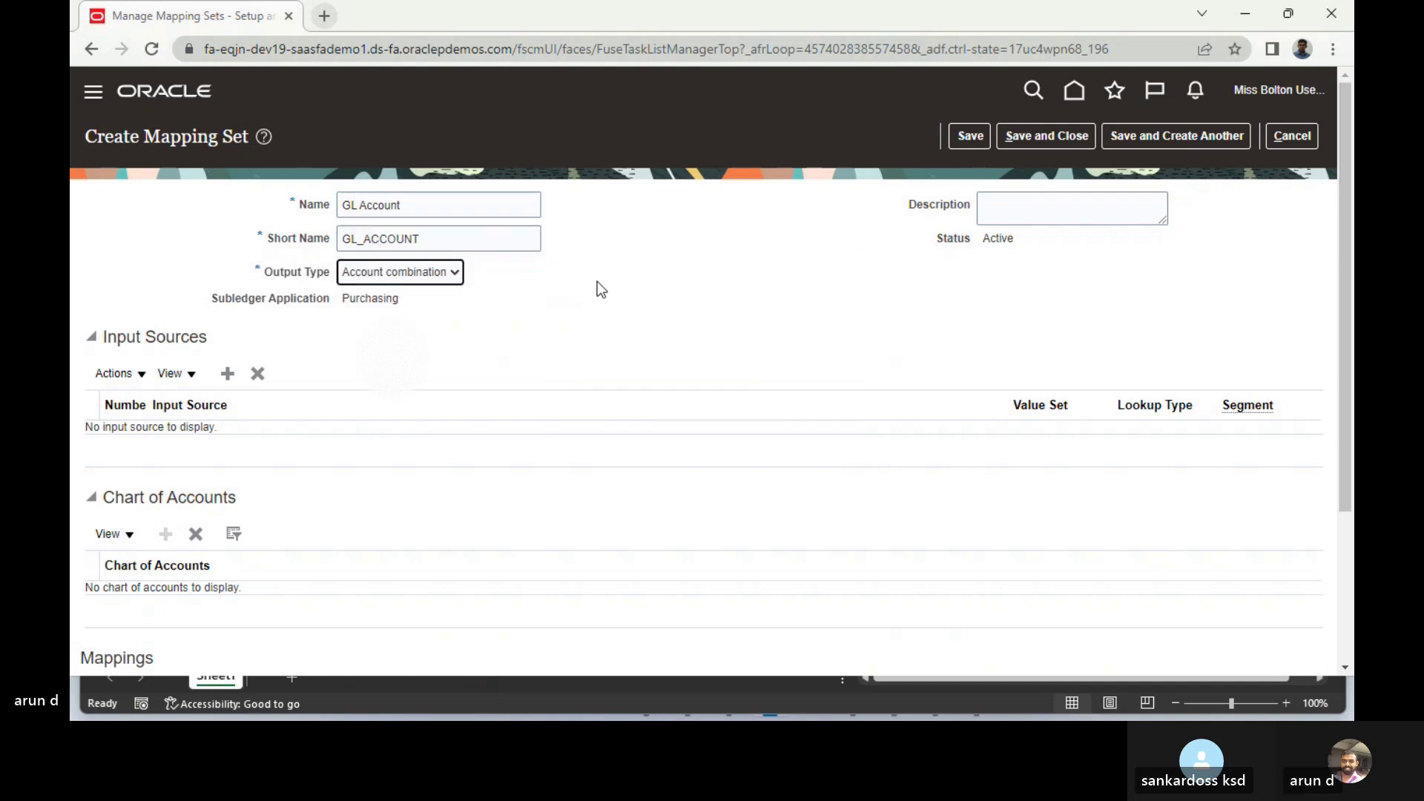
- Check the Output Type choices for the GL Account mapping set without changing the selection
{"action": "left_click_drag", "start_coordinate": [1351, 230], "coordinate": [1225, 280]}
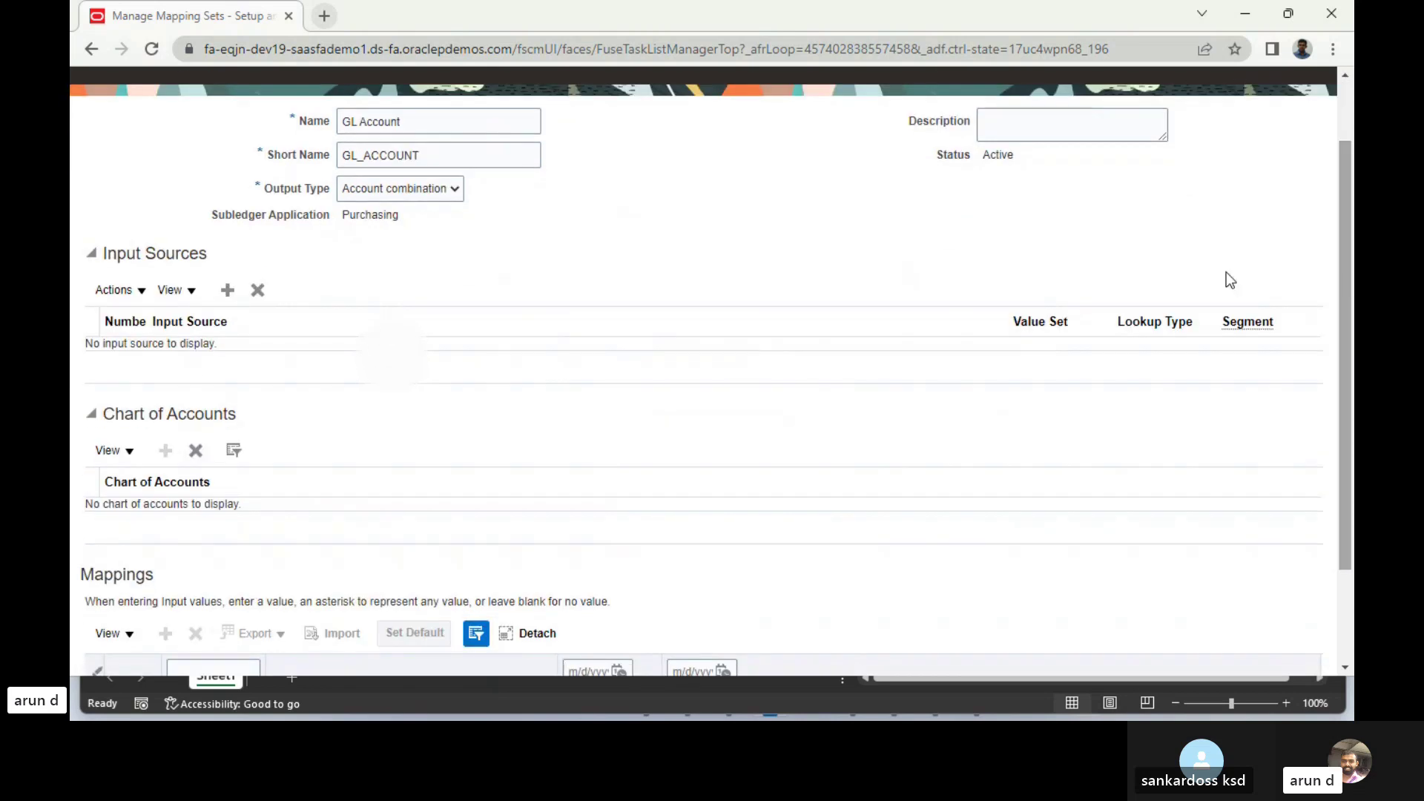
{"action": "left_click", "coordinate": [419, 189]}
{"action": "left_click", "coordinate": [573, 214]}
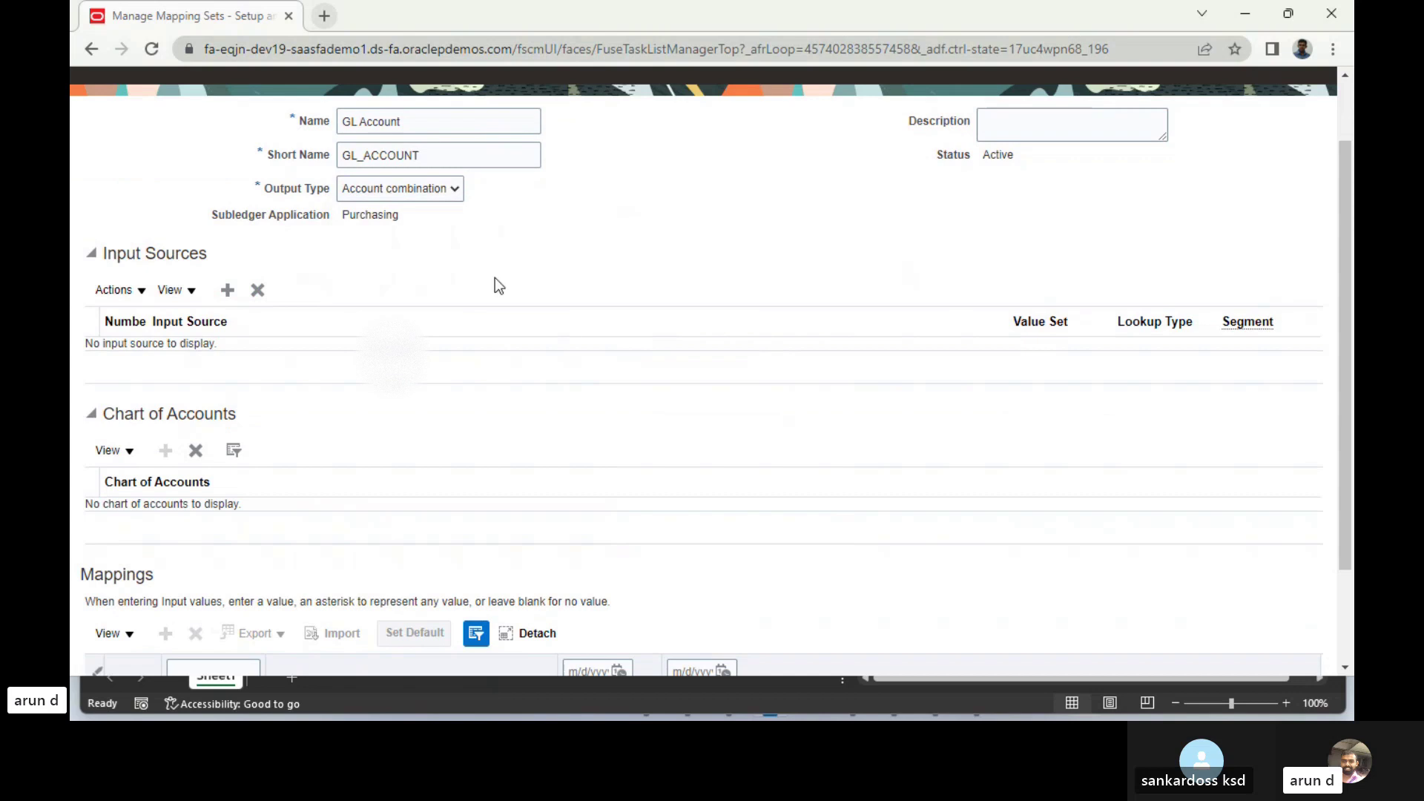
- Start adding an input source to the mapping set and browse the sources offered for Purchasing
{"action": "left_click", "coordinate": [228, 290]}
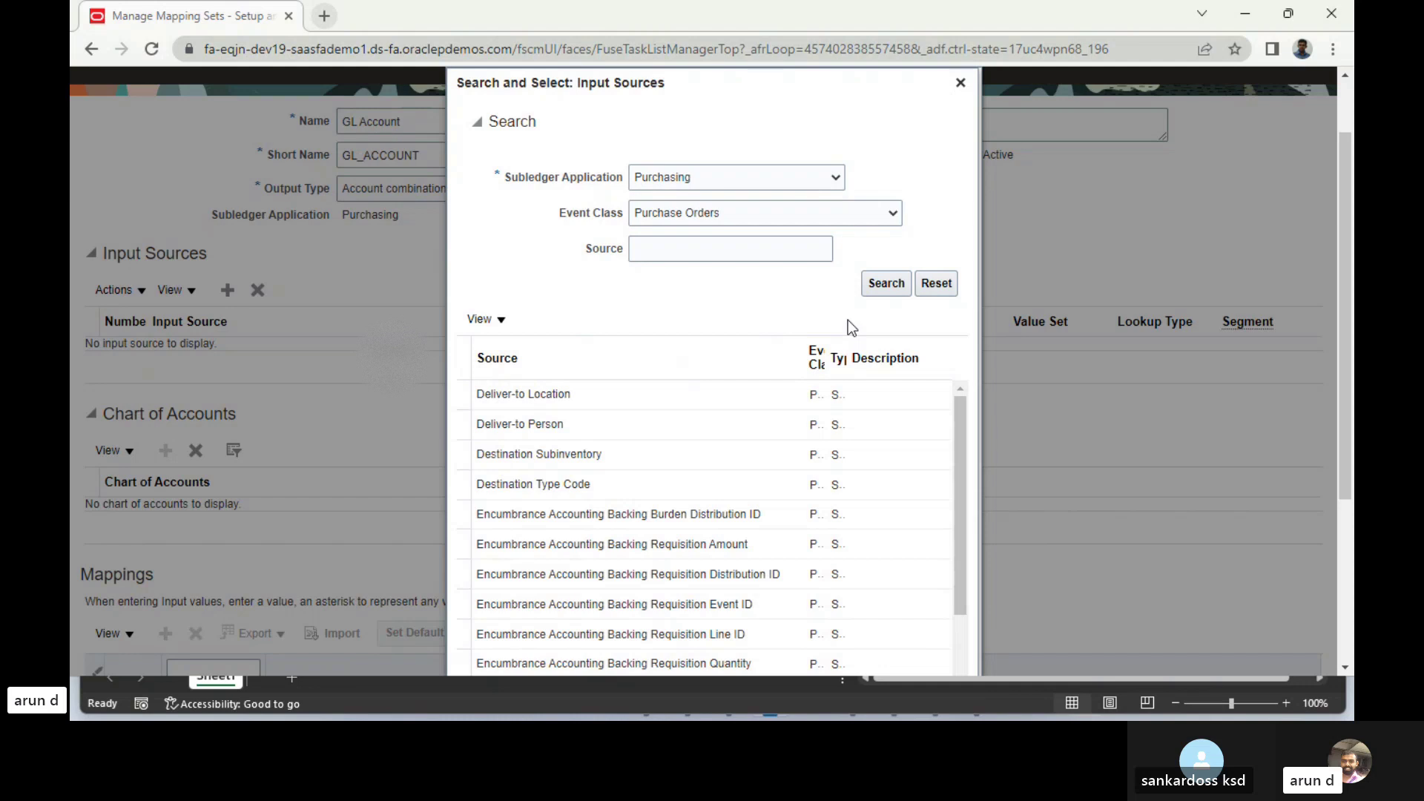
{"action": "left_click", "coordinate": [961, 417]}
{"action": "left_click_drag", "start_coordinate": [960, 423], "coordinate": [965, 439]}
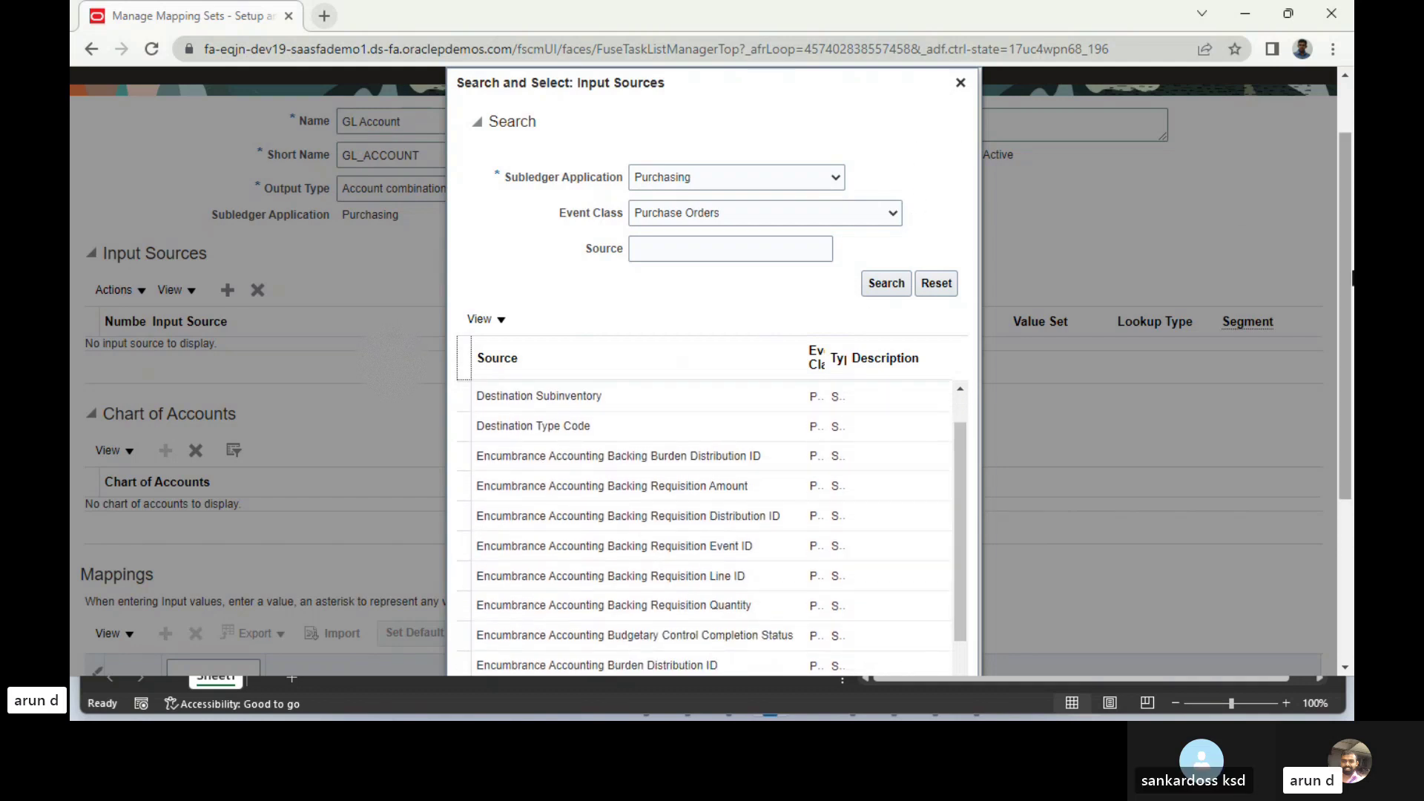
{"action": "mouse_move", "coordinate": [1351, 277]}
{"action": "left_mouse_down"}
{"action": "mouse_move", "coordinate": [1349, 394]}
{"action": "mouse_move", "coordinate": [1343, 256]}
{"action": "left_mouse_up"}
- Review the Subledger Application and Event Class choices for the source search, keeping Purchase Orders as the event class
{"action": "left_click", "coordinate": [706, 177]}
{"action": "left_click", "coordinate": [706, 176]}
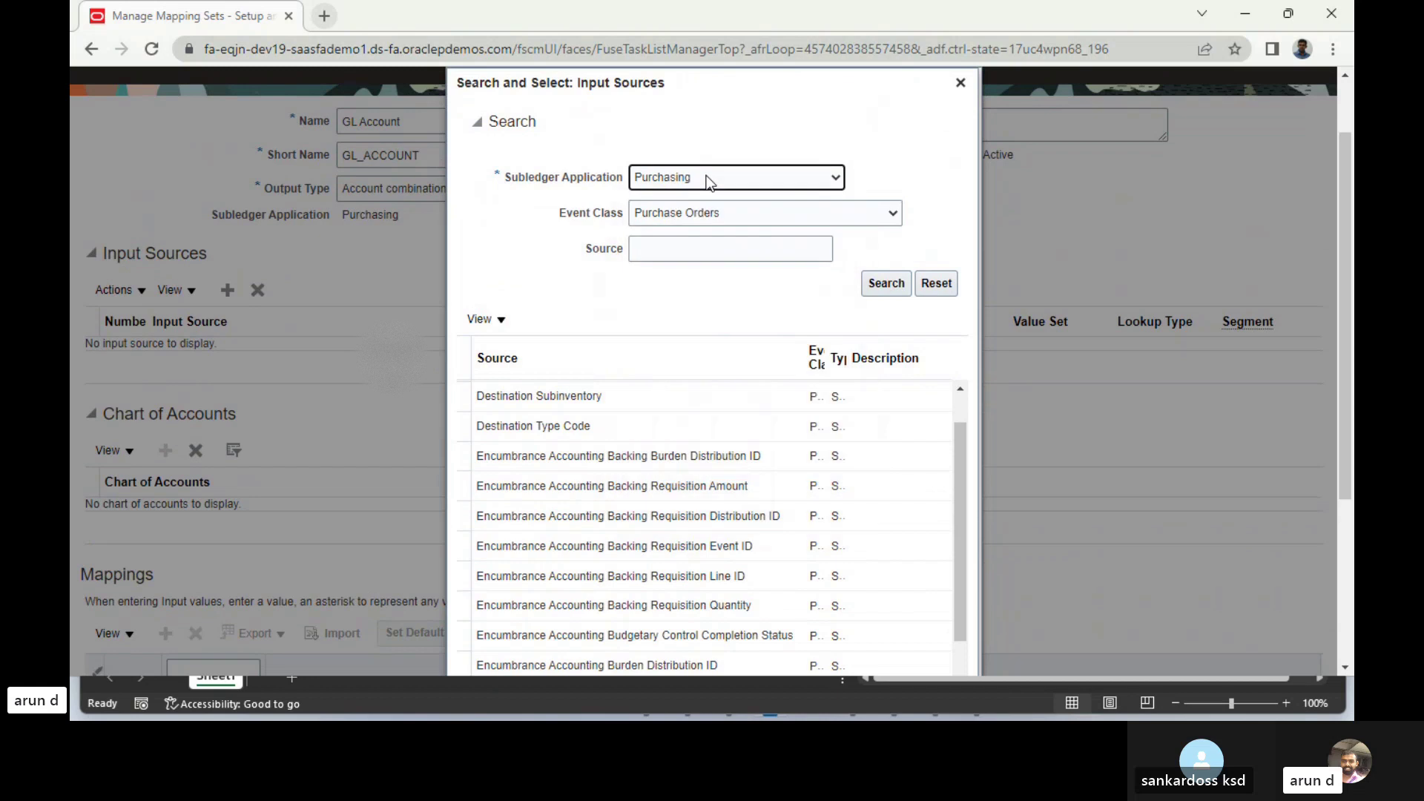
{"action": "left_click", "coordinate": [729, 213]}
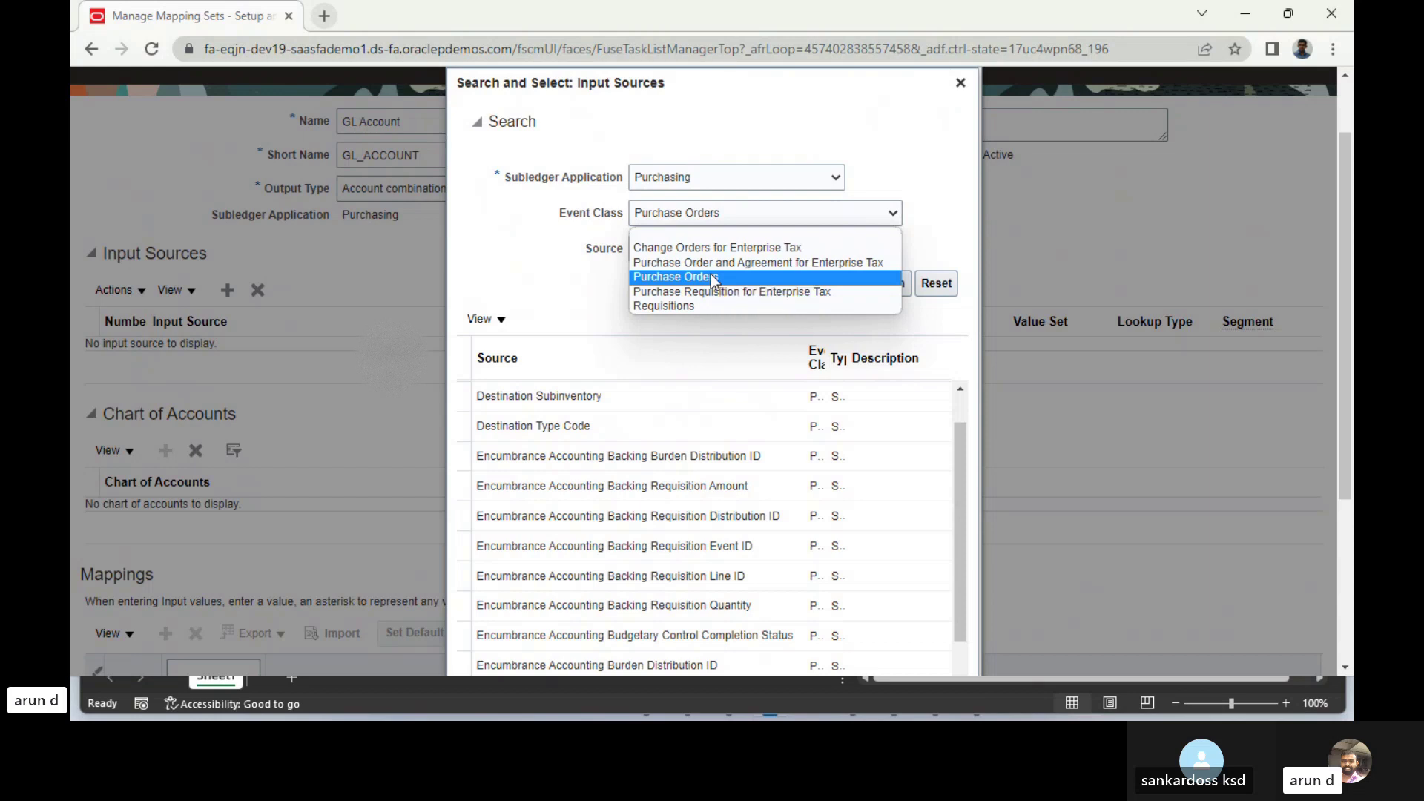
{"action": "left_click", "coordinate": [711, 278]}
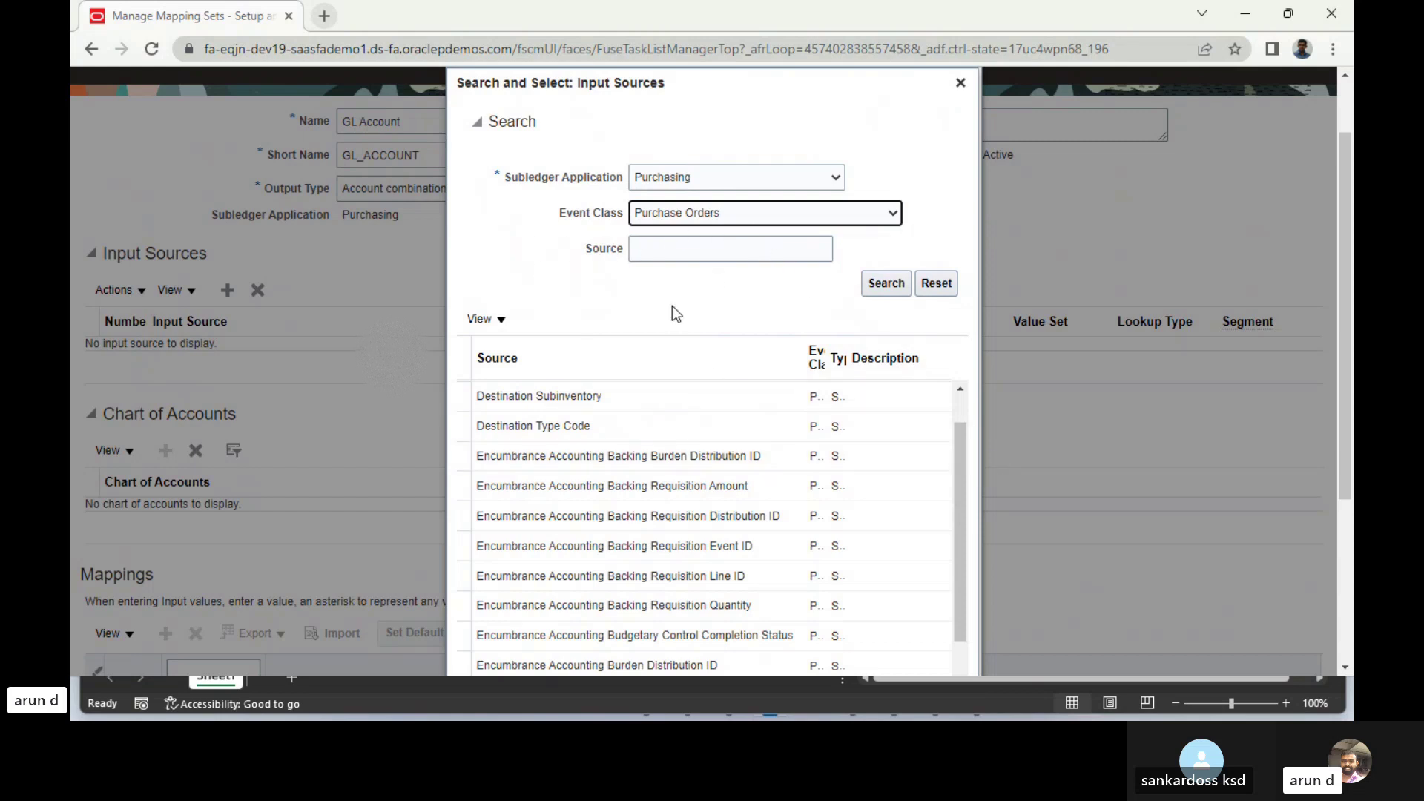
- Search the purchase order input sources for Item and select Item Description
{"action": "left_click", "coordinate": [662, 252]}
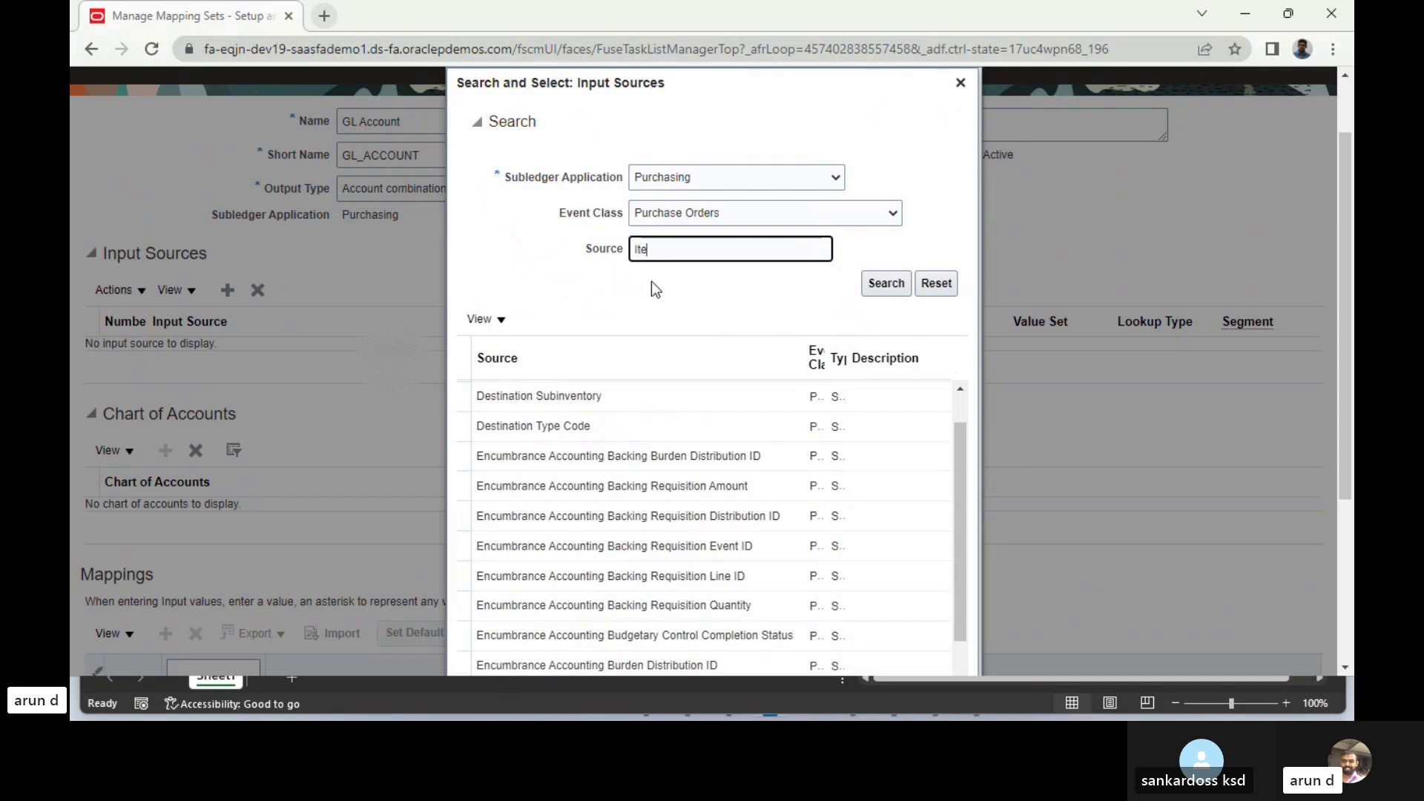
{"action": "key", "text": "Return"}
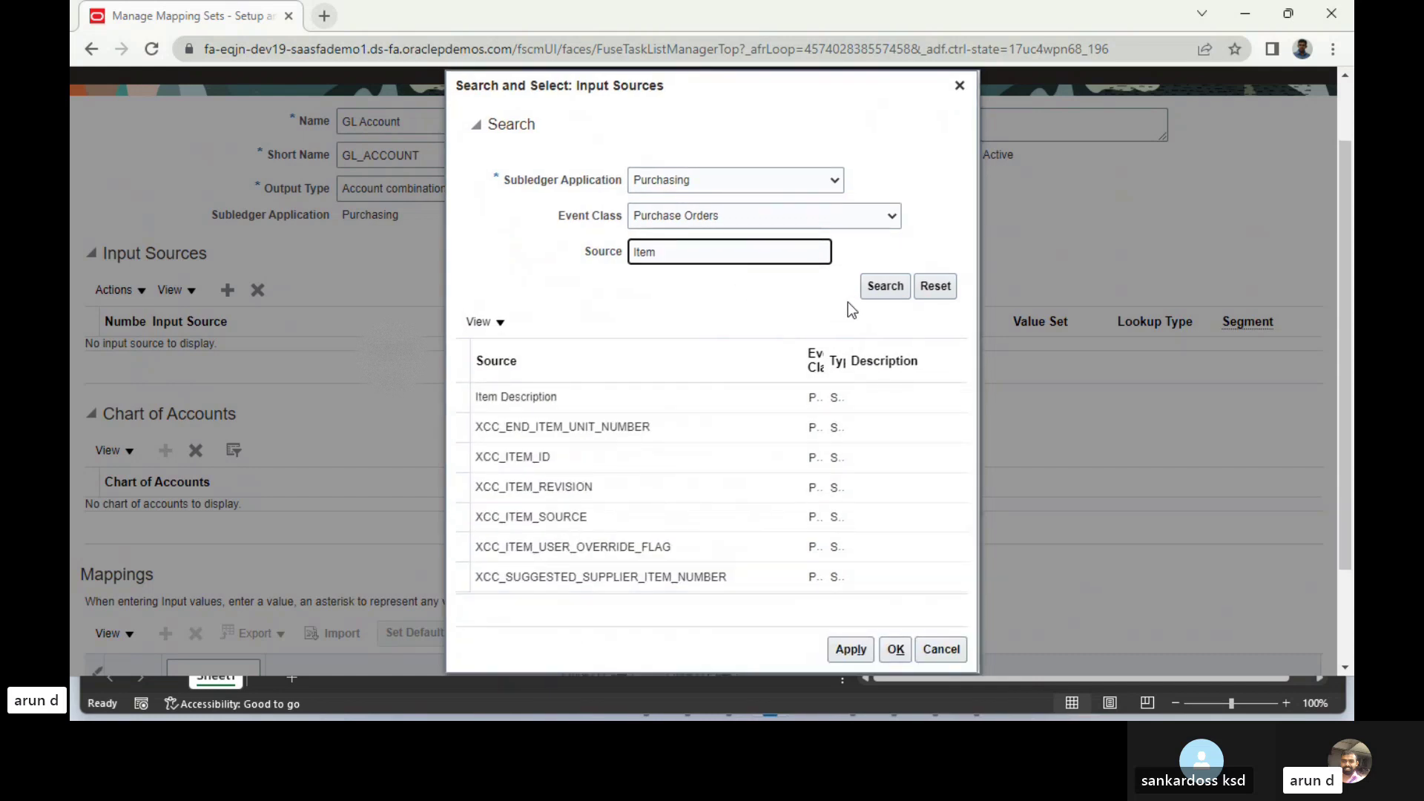
{"action": "left_click", "coordinate": [583, 405]}
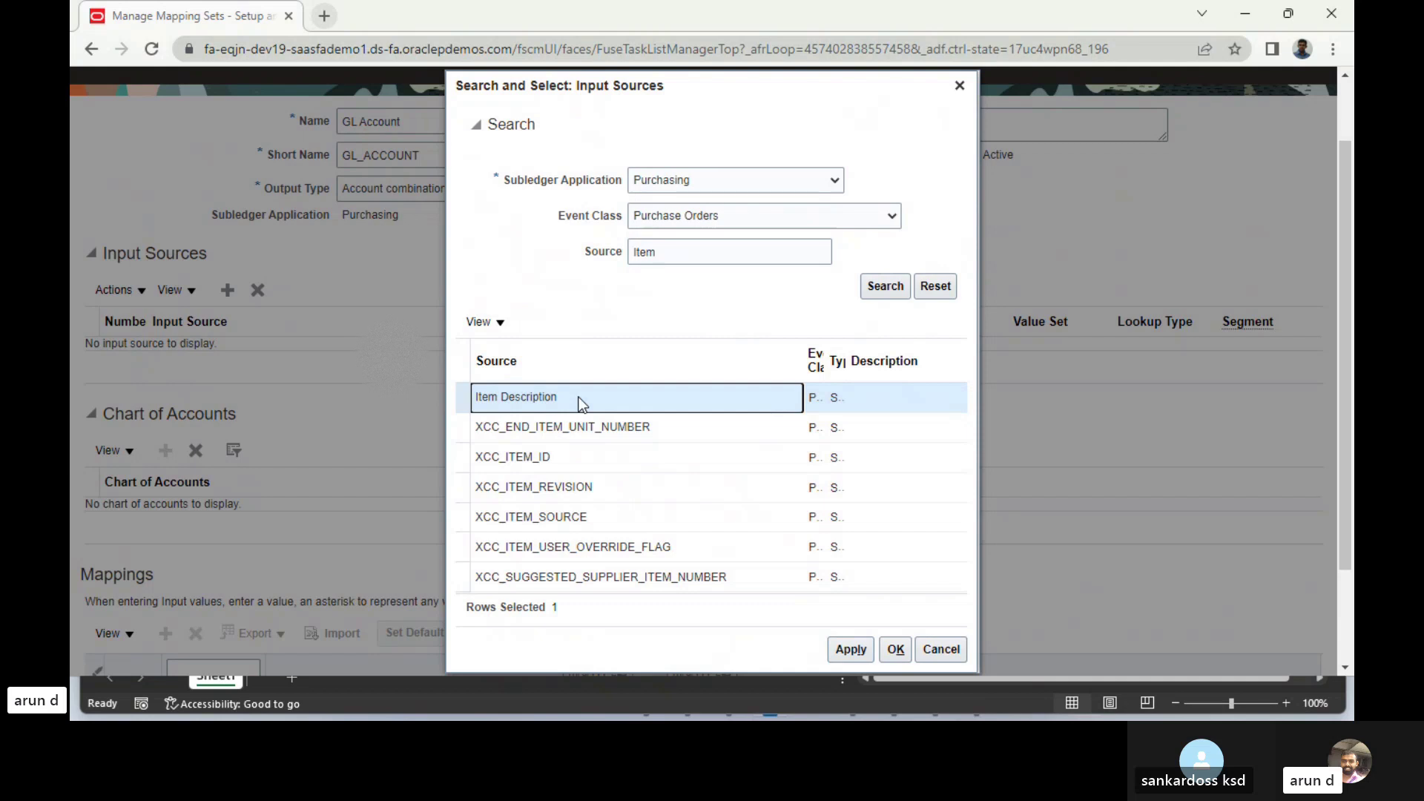
- Clear the Source search term and list all input sources for Purchase Orders again
{"action": "double_click", "coordinate": [700, 256]}
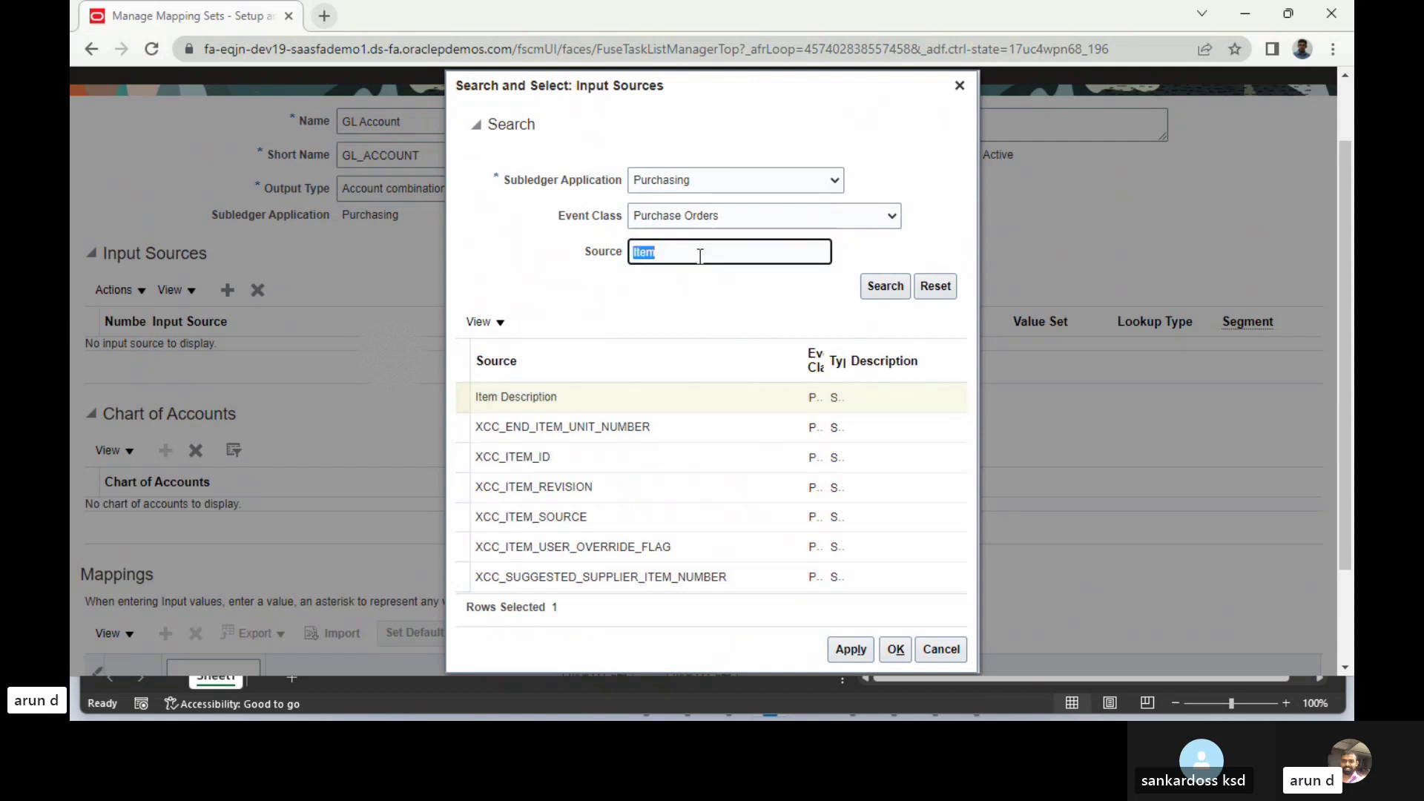
{"action": "key", "text": "BackSpace"}
{"action": "left_click", "coordinate": [880, 284]}
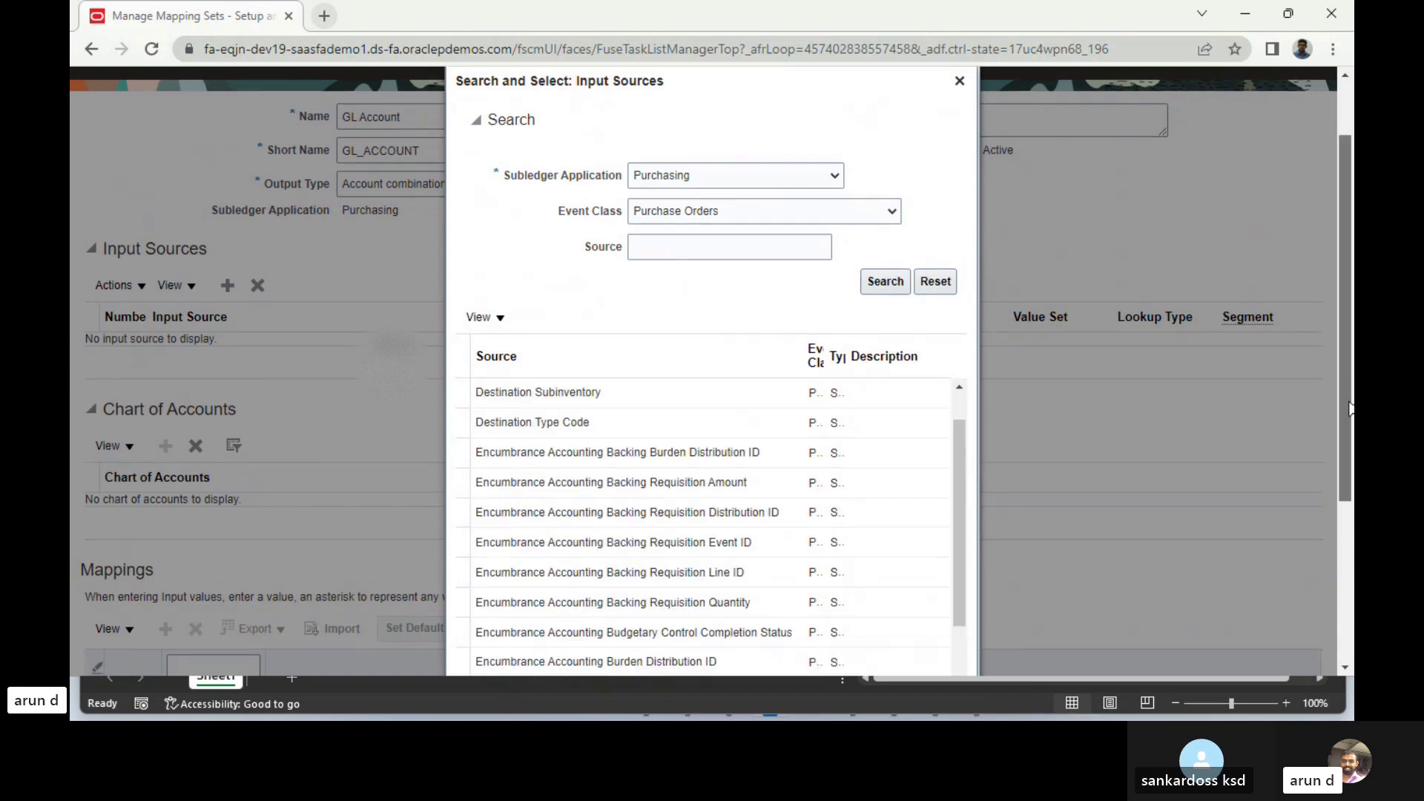
- Look through the full list of Purchase Orders input sources, including the XCC attributes, and return to its beginning
{"action": "scroll", "coordinate": [1349, 402], "scroll_direction": "down", "scroll_amount": 3}
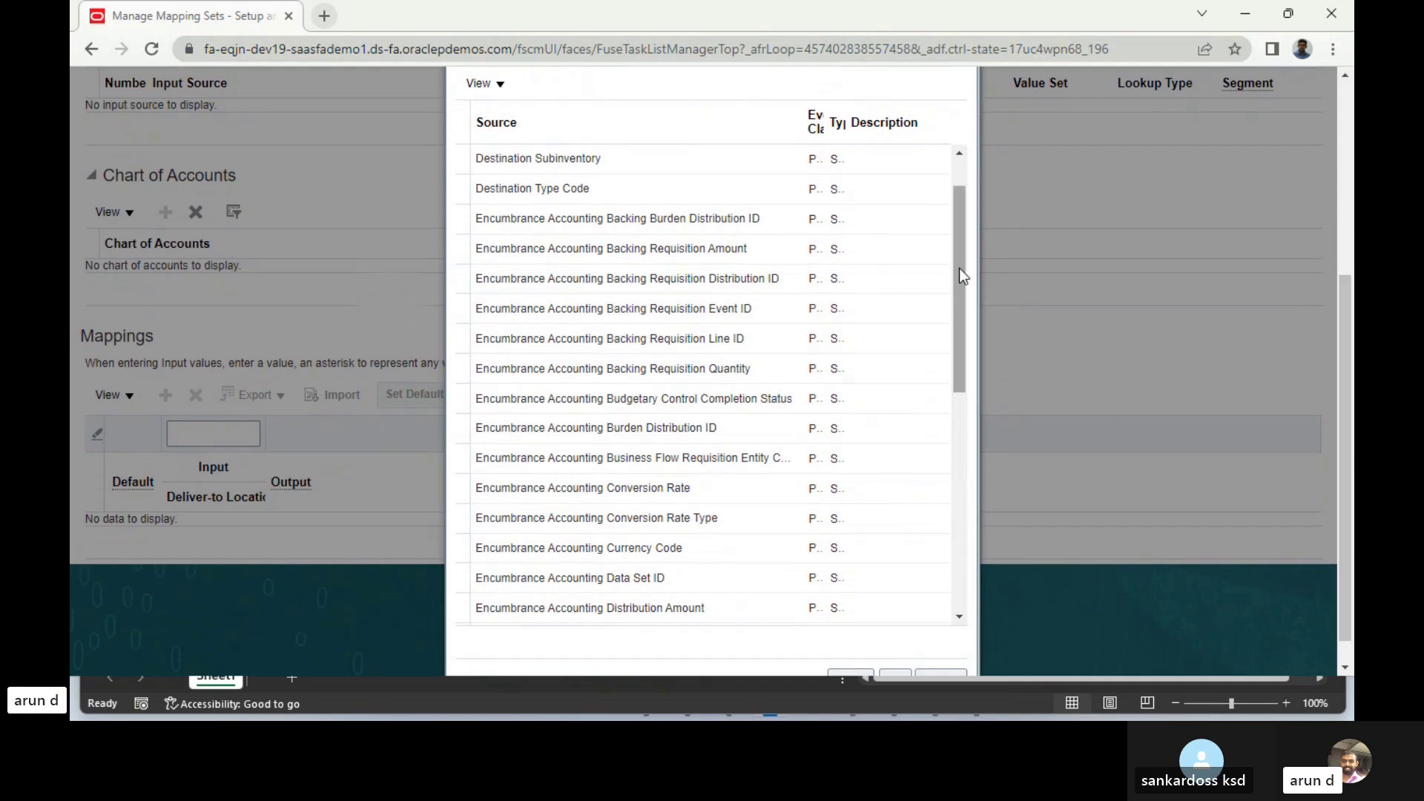
{"action": "left_click_drag", "start_coordinate": [963, 273], "coordinate": [940, 491]}
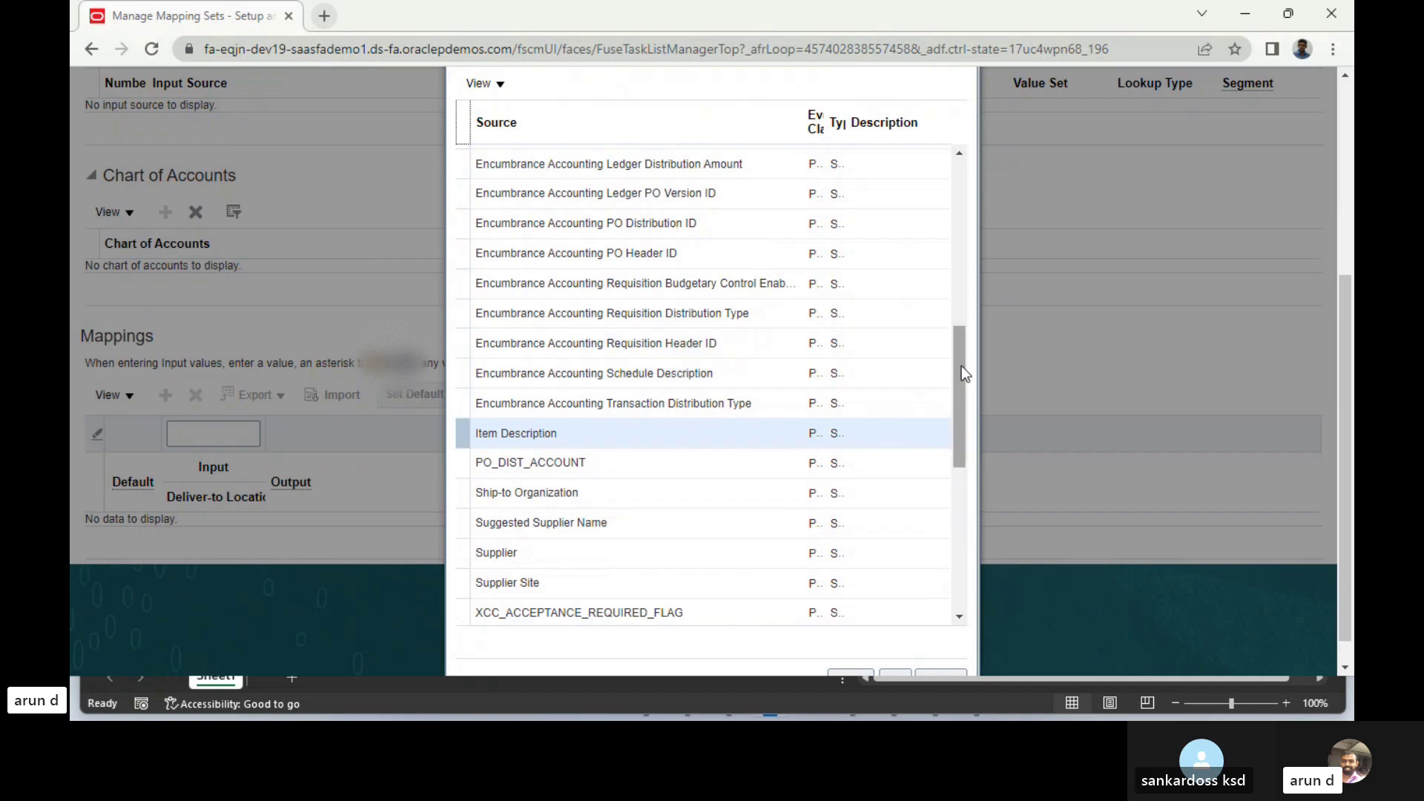
{"action": "left_click_drag", "start_coordinate": [960, 365], "coordinate": [964, 525]}
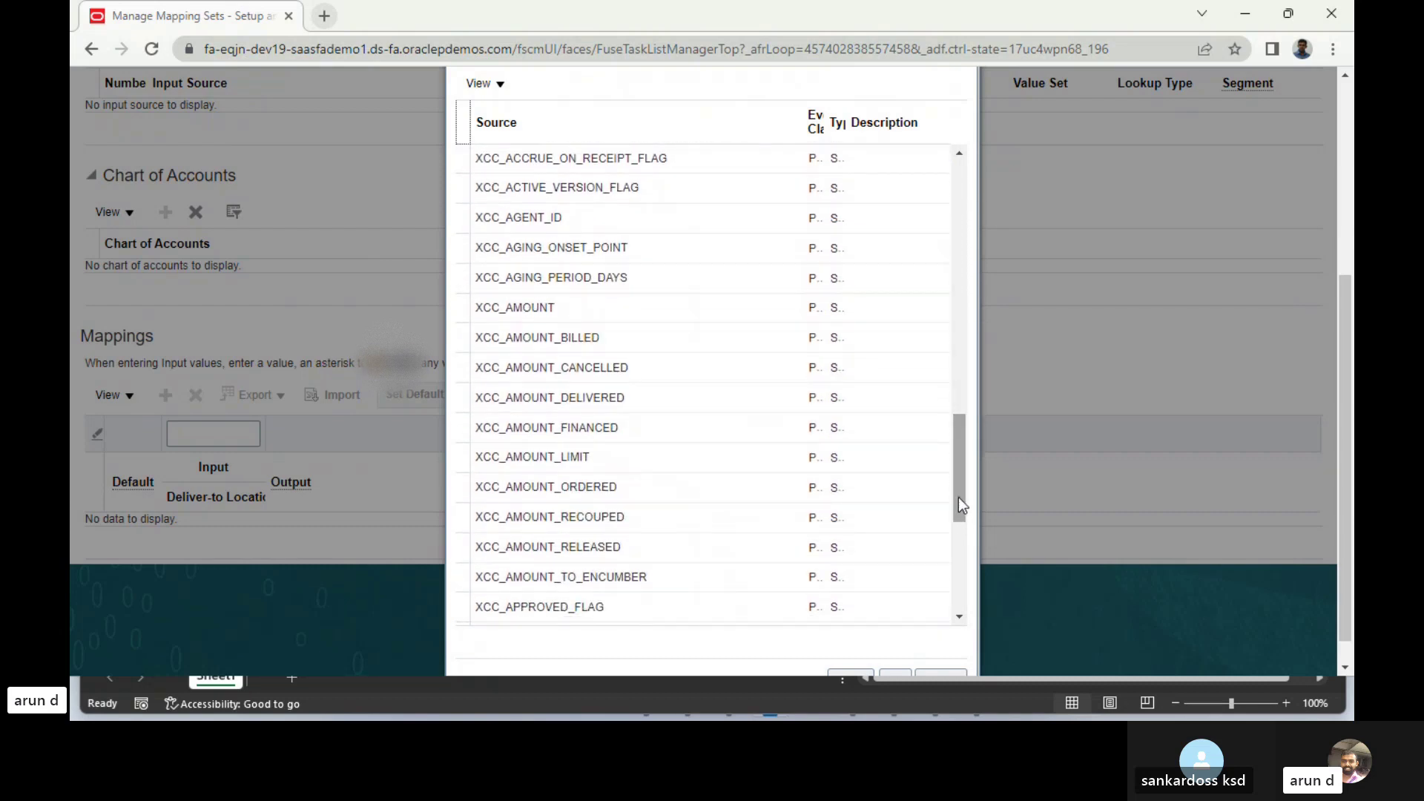
{"action": "left_click_drag", "start_coordinate": [963, 460], "coordinate": [955, 570]}
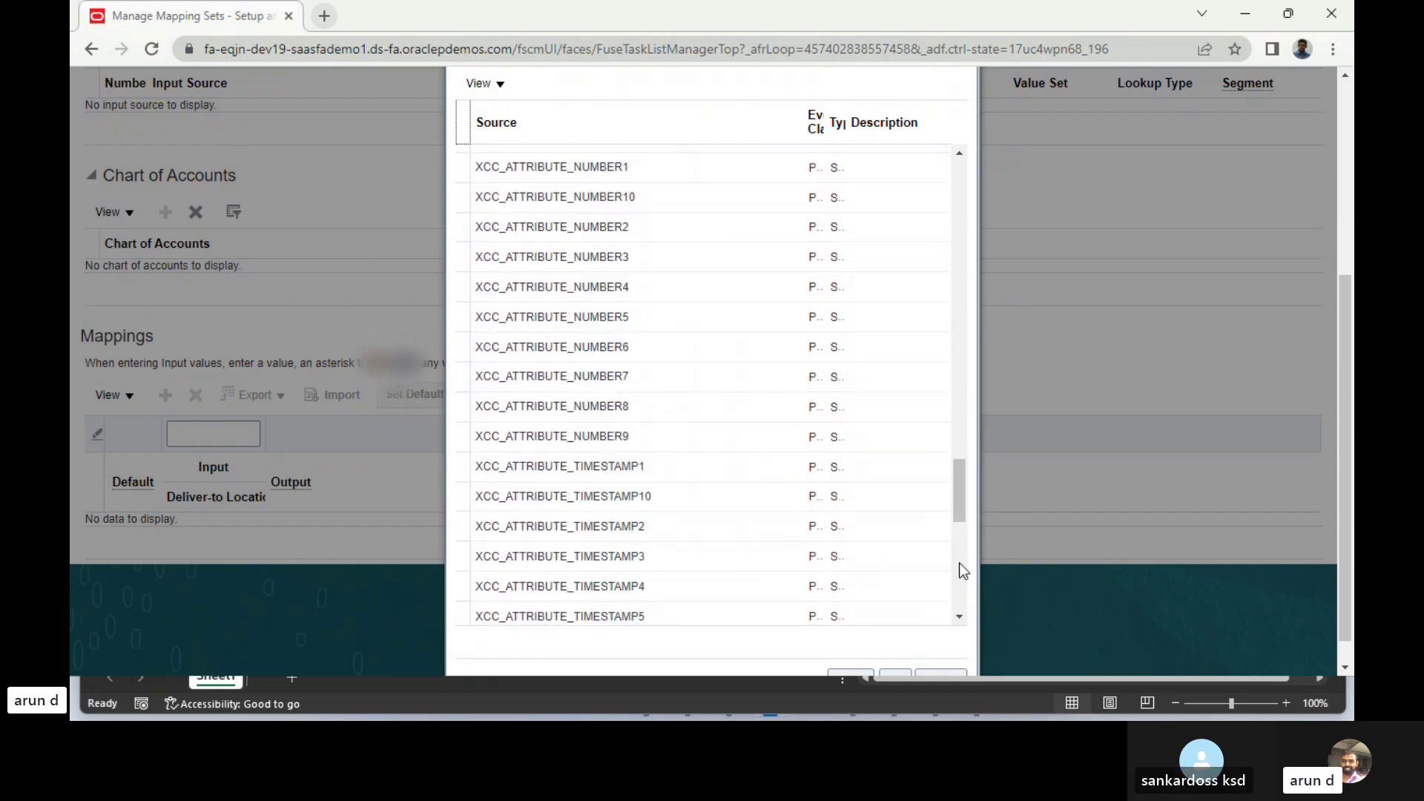
{"action": "left_click_drag", "start_coordinate": [963, 471], "coordinate": [972, 622]}
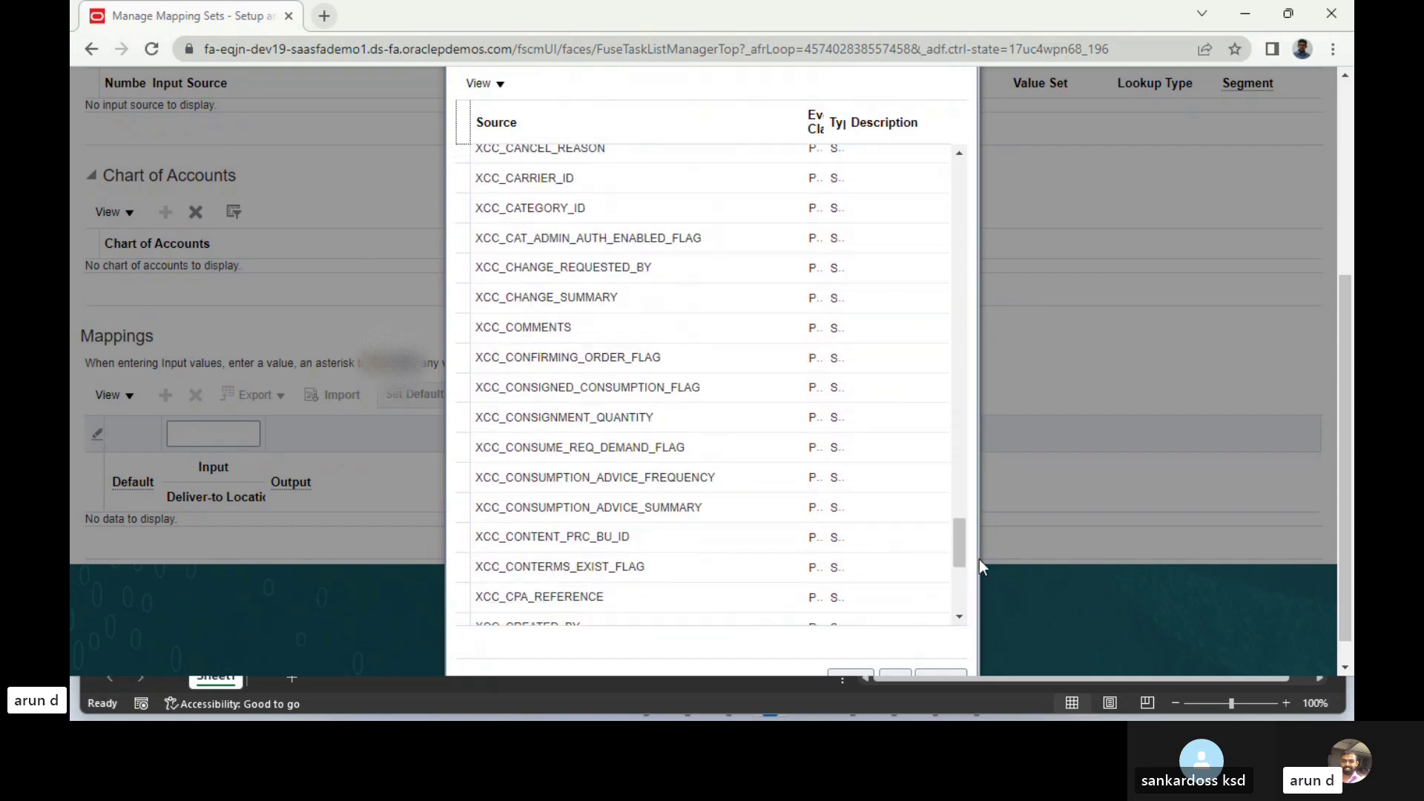
{"action": "left_click_drag", "start_coordinate": [963, 540], "coordinate": [963, 612]}
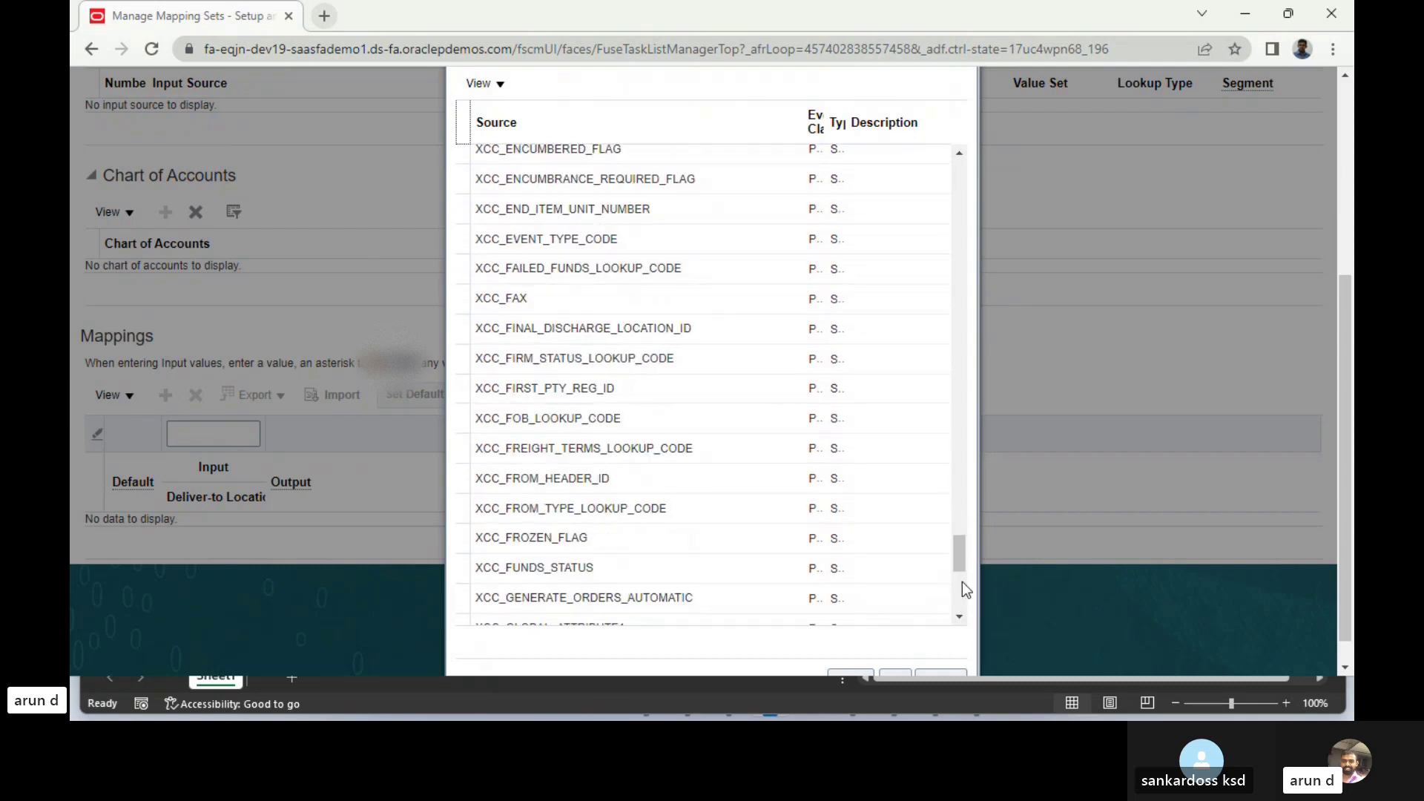
{"action": "left_click_drag", "start_coordinate": [963, 556], "coordinate": [966, 613]}
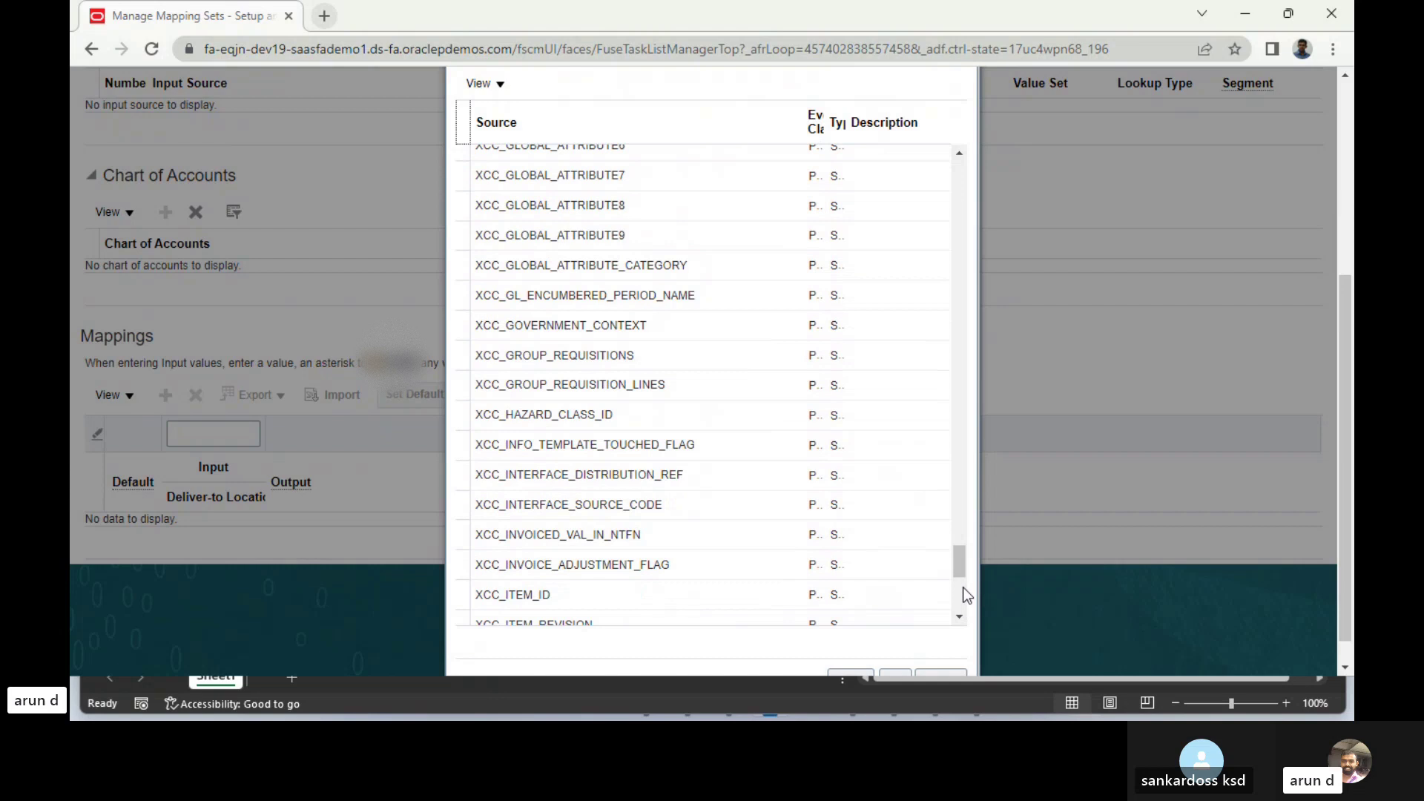
{"action": "left_click_drag", "start_coordinate": [963, 558], "coordinate": [1033, 112]}
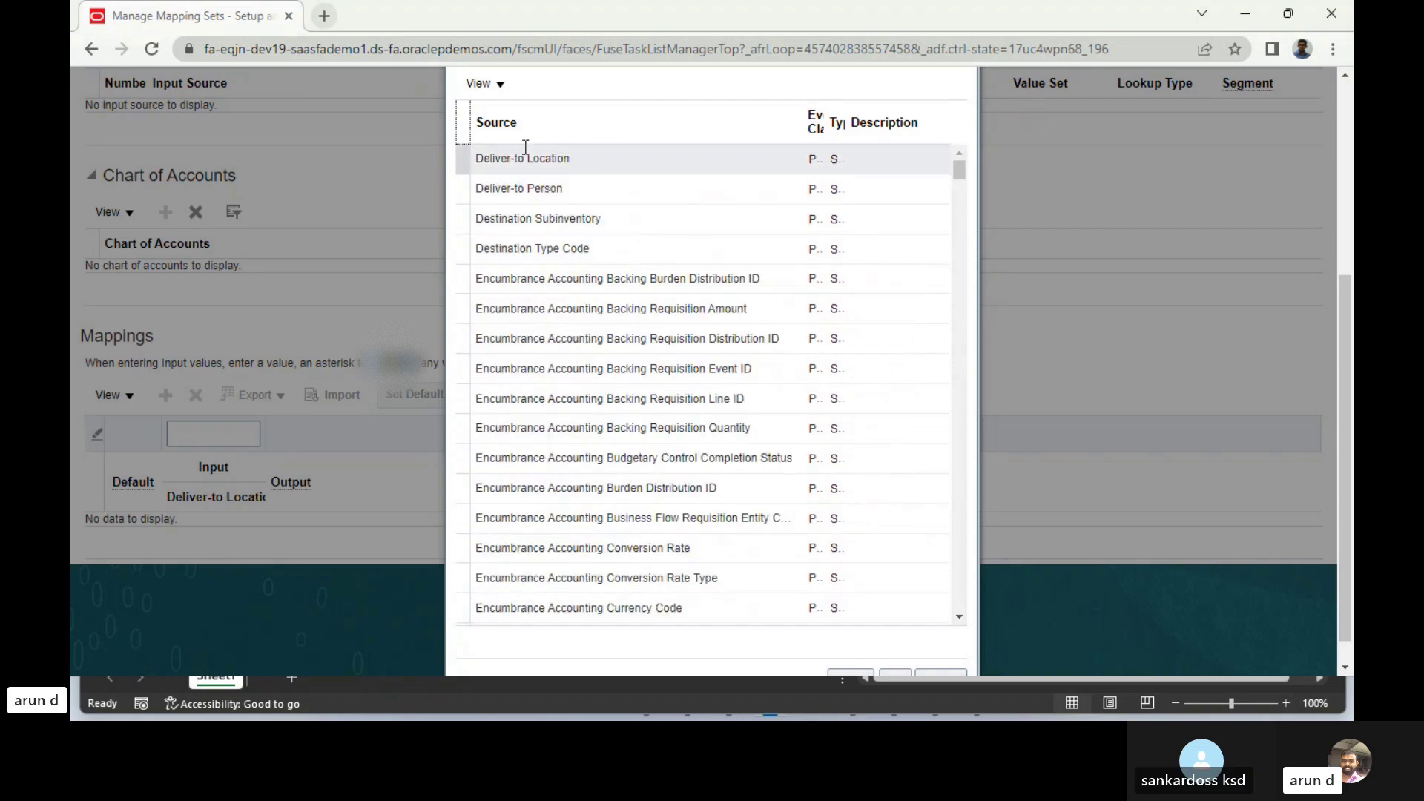
- Select Deliver-to Location from the source list and add it as the mapping set's input source
{"action": "left_click", "coordinate": [523, 161]}
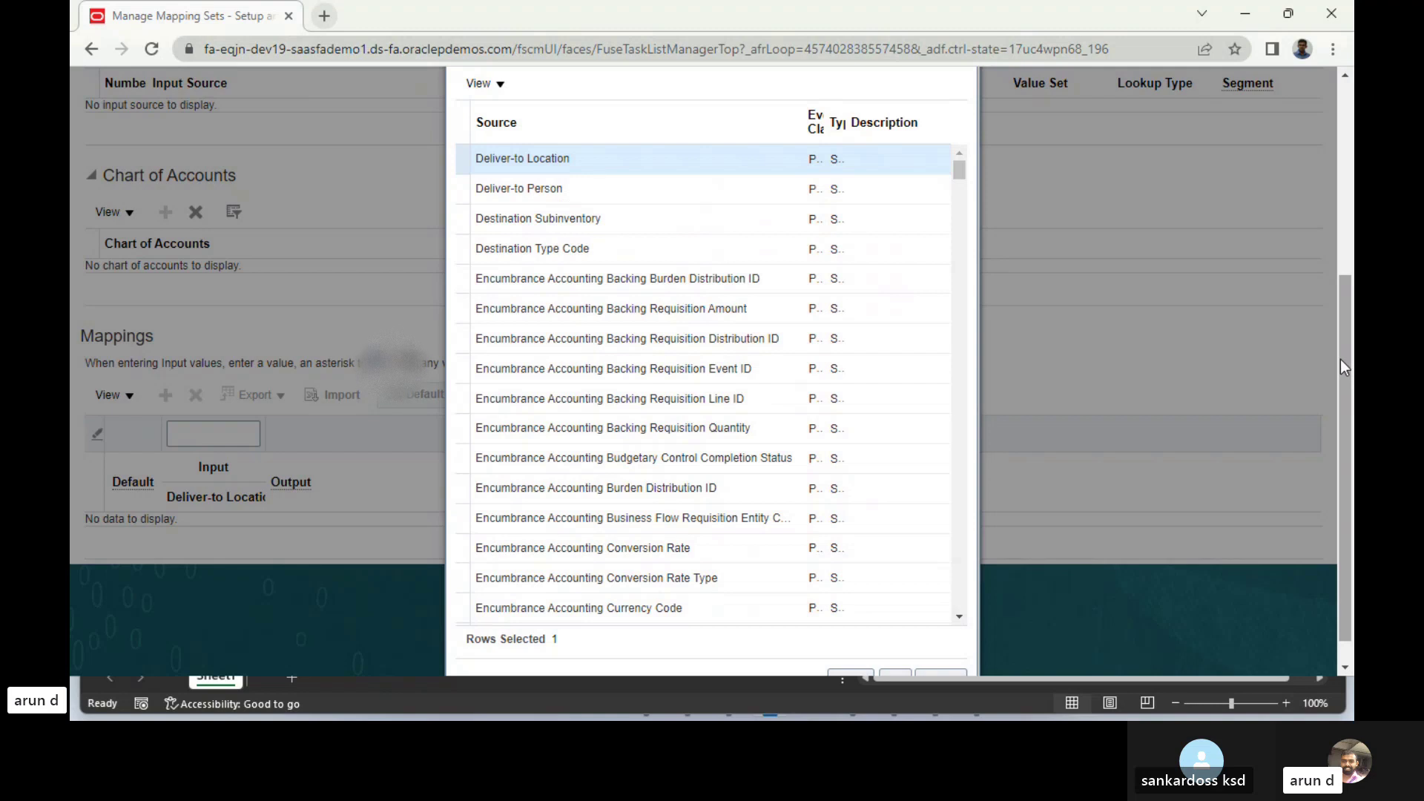
{"action": "left_click_drag", "start_coordinate": [1341, 359], "coordinate": [1342, 379]}
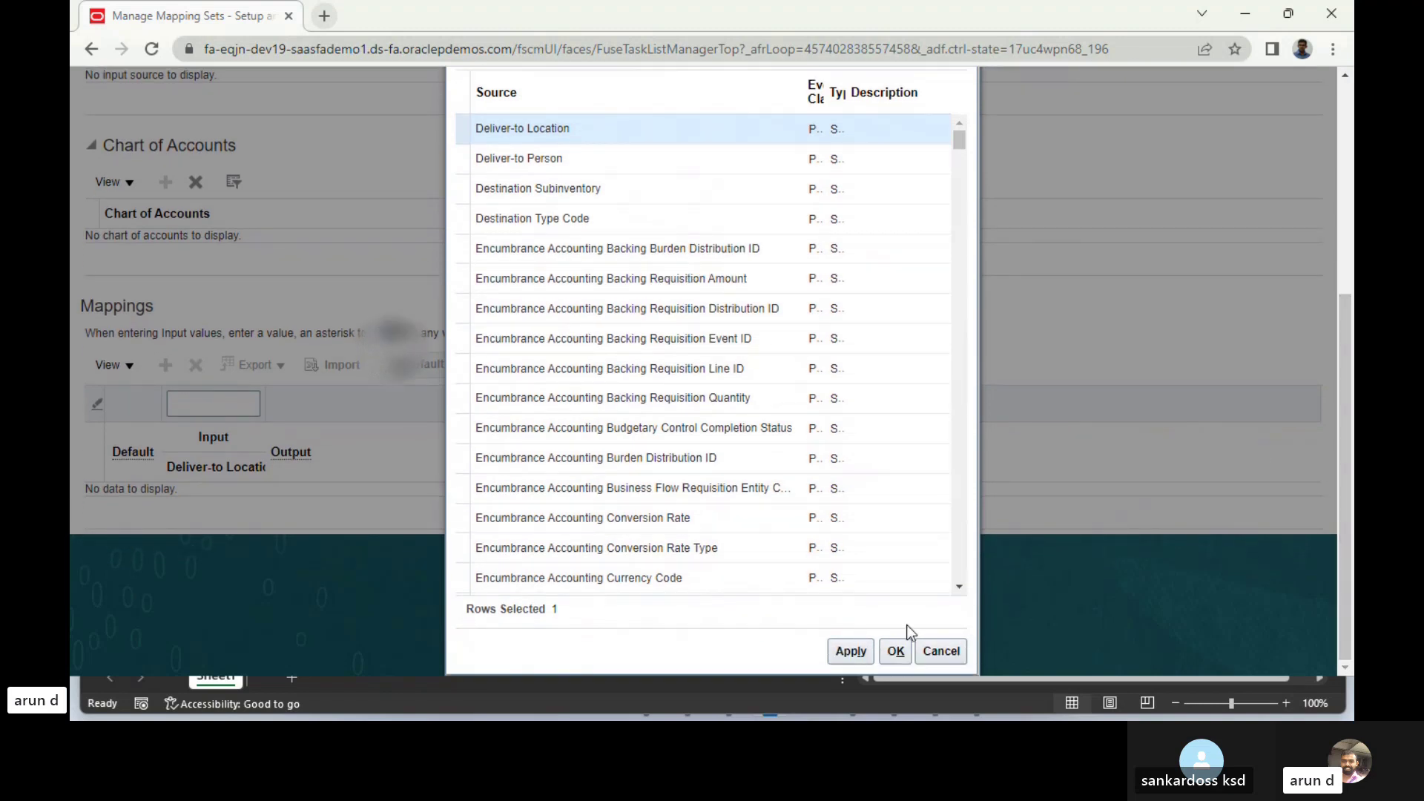
{"action": "left_click", "coordinate": [901, 649]}
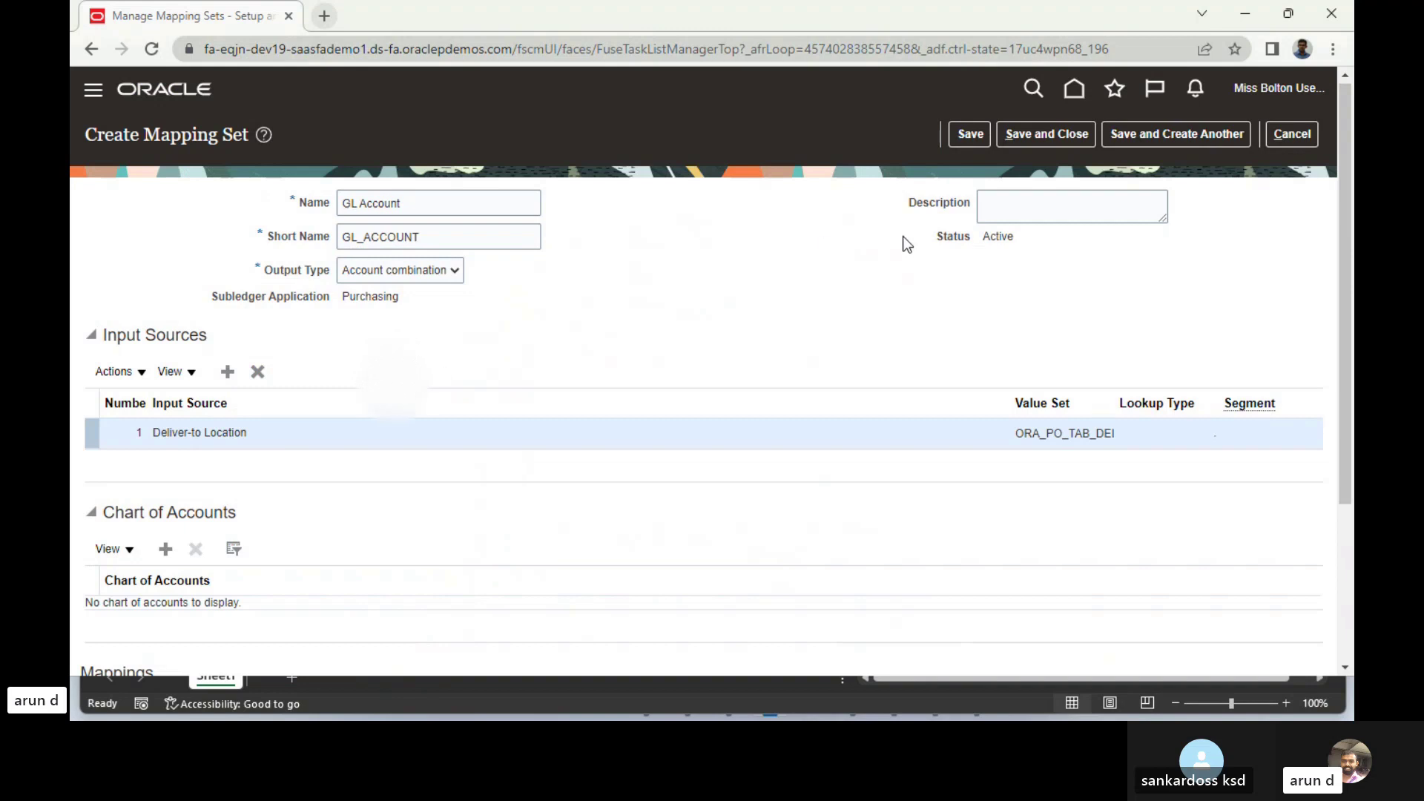
- Add a chart of accounts row to the mapping set and choose Bolton Structure Instance
{"action": "scroll", "coordinate": [835, 372], "scroll_direction": "down", "scroll_amount": 2}
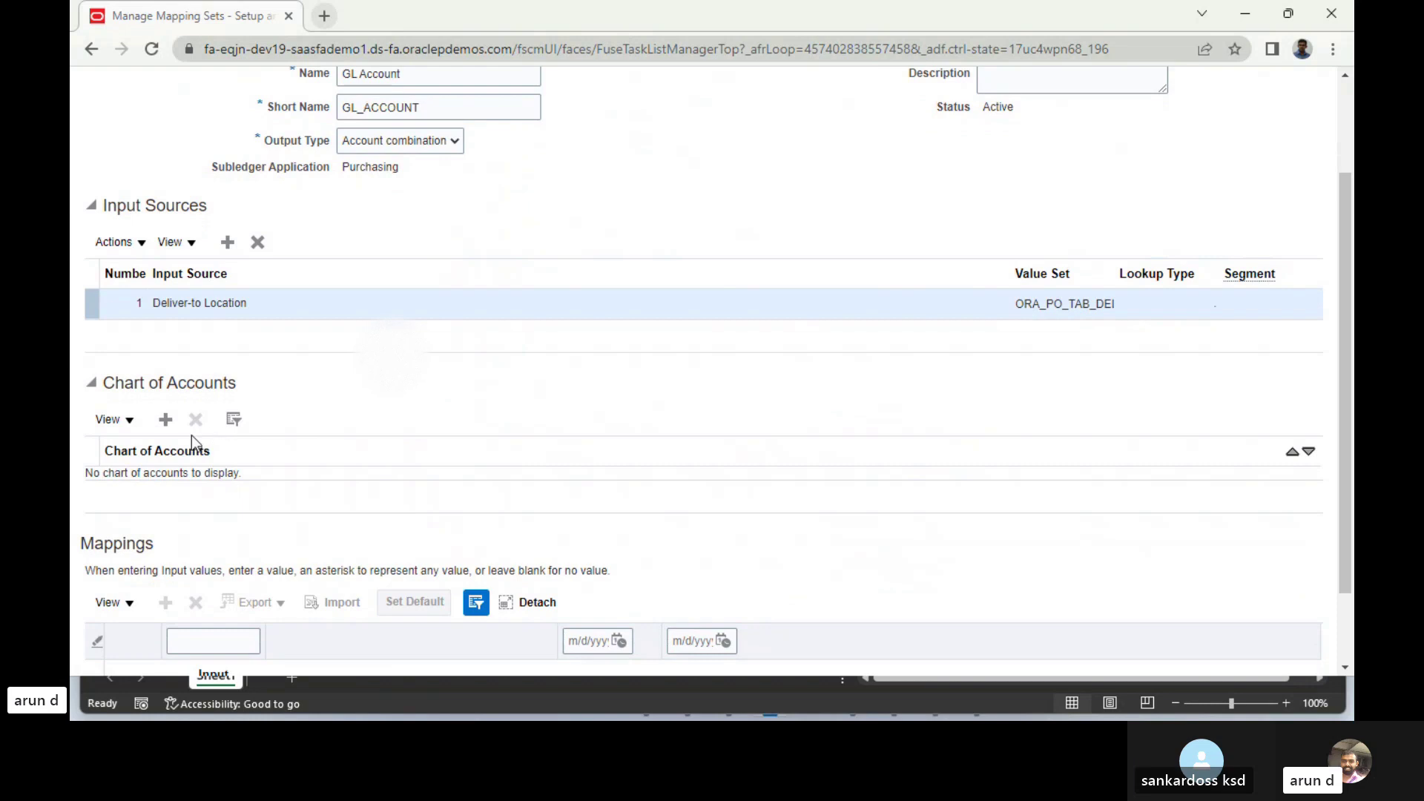
{"action": "left_click", "coordinate": [165, 421]}
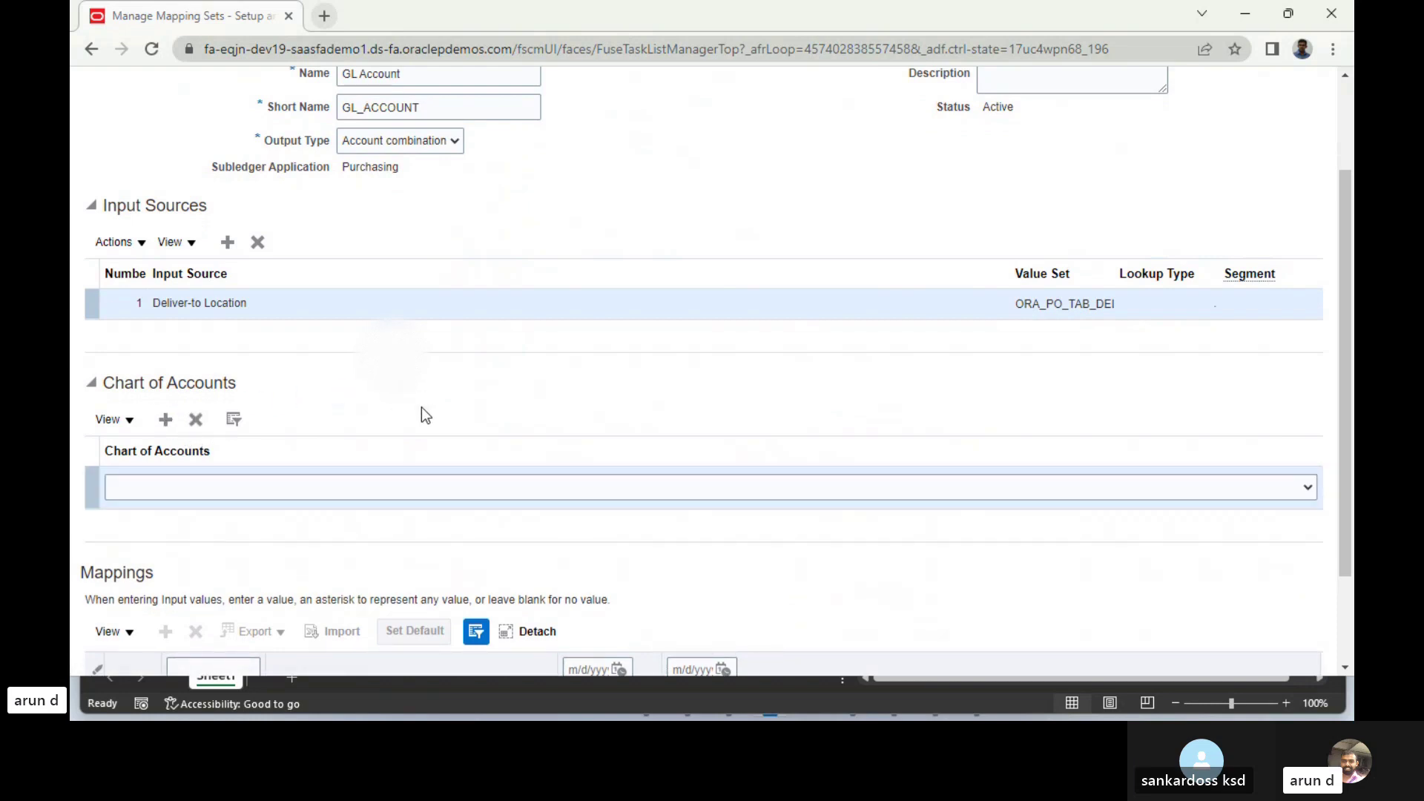
{"action": "left_click", "coordinate": [345, 488]}
{"action": "key", "text": "b"}
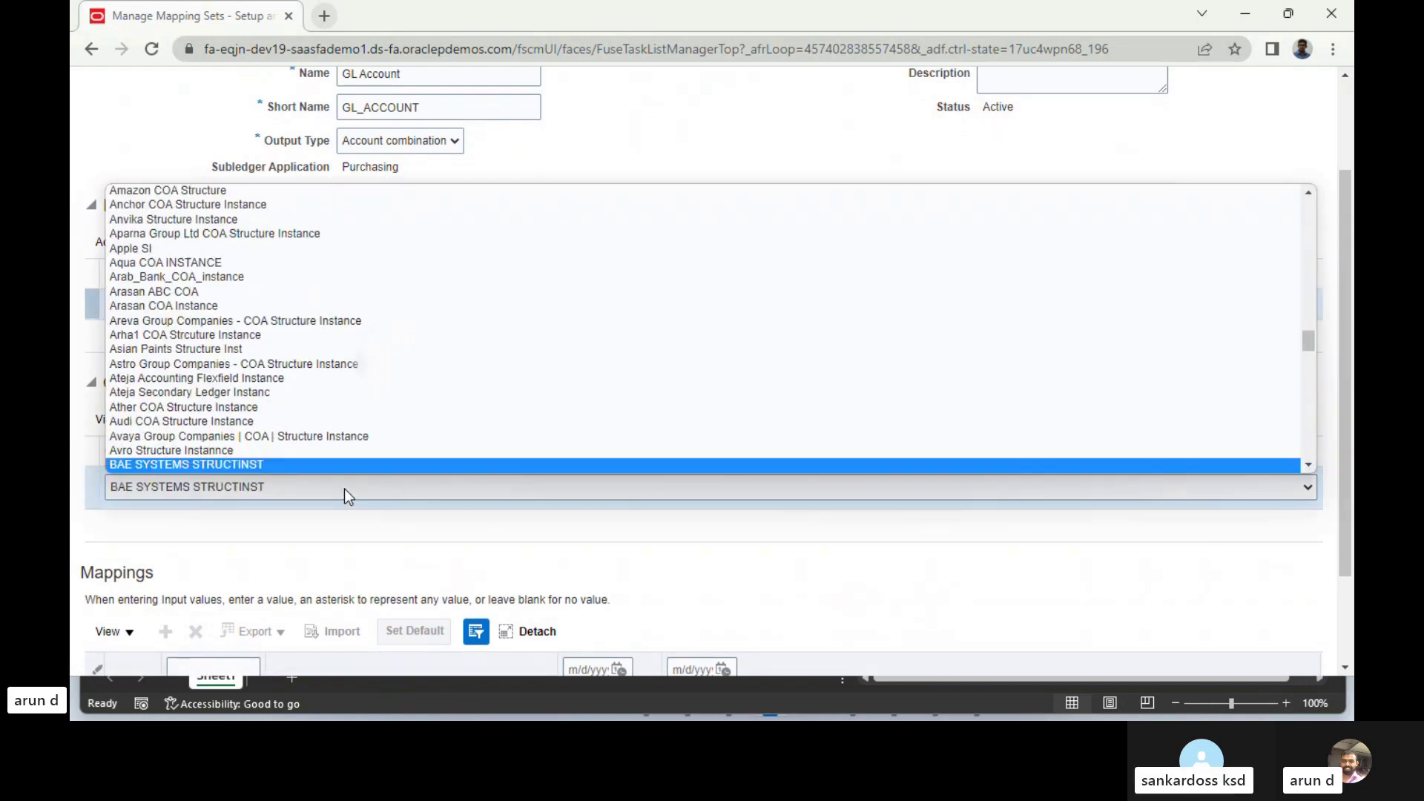
{"action": "key", "text": "Down"}
{"action": "key", "text": "Down"}
{"action": "key", "text": "Down"}
{"action": "key", "text": "Down"}
{"action": "key", "text": "Down"}
{"action": "key", "text": "Down"}
{"action": "key", "text": "Down"}
{"action": "key", "text": "Down"}
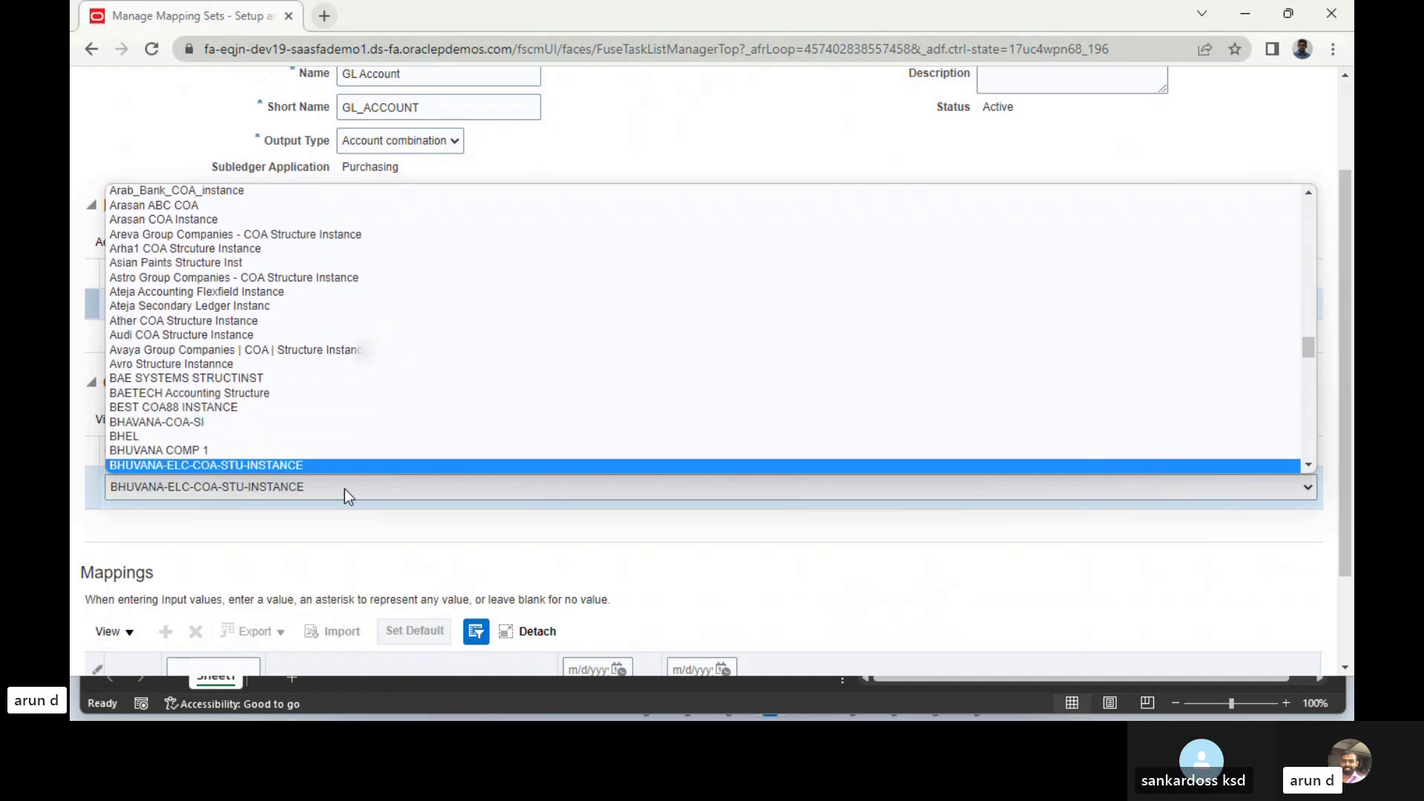
{"action": "key", "text": "Down"}
{"action": "key", "text": "Down"}
{"action": "key", "text": "Down"}
{"action": "key", "text": "Down"}
{"action": "key", "text": "Down"}
{"action": "key", "text": "Down"}
{"action": "key", "text": "Down"}
{"action": "key", "text": "Down"}
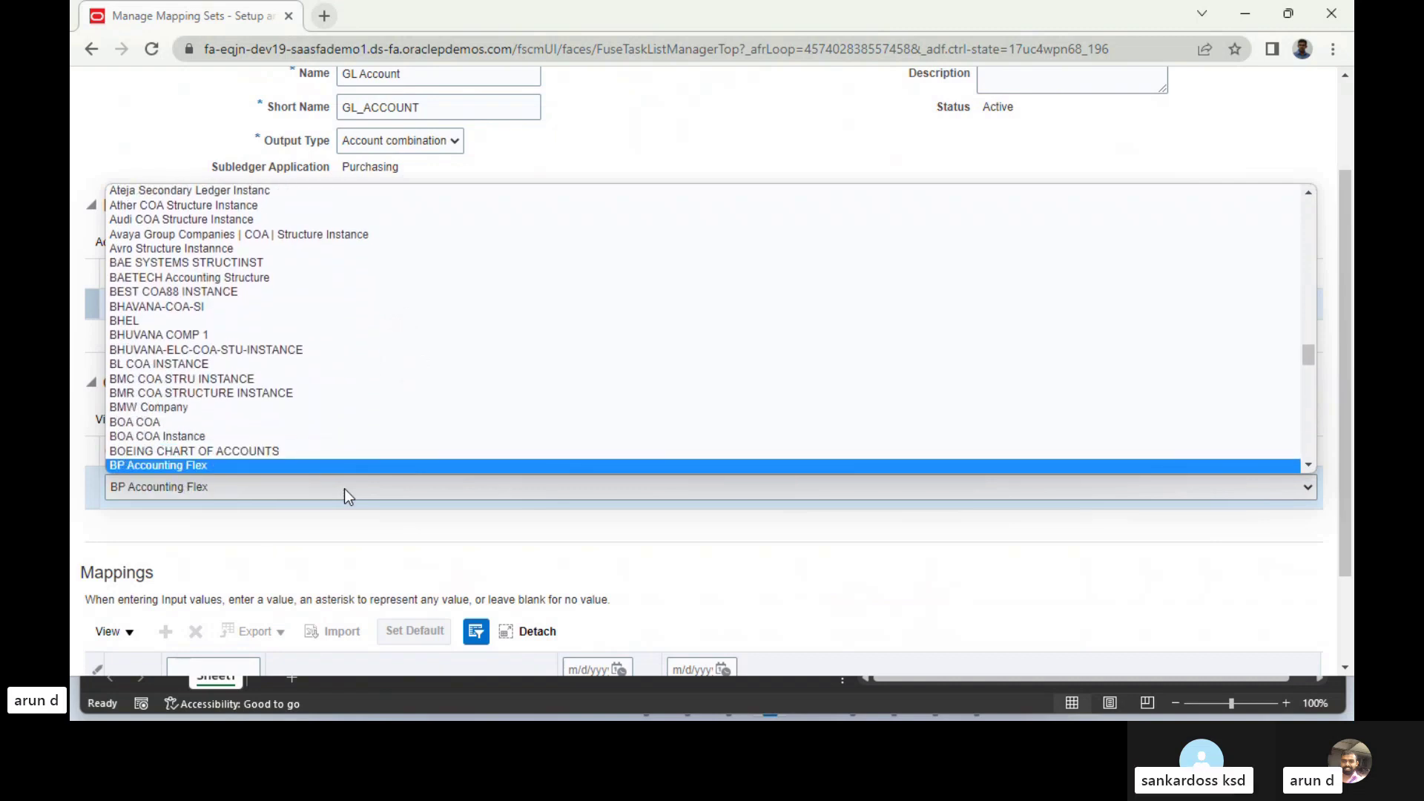
{"action": "key", "text": "Down"}
{"action": "key", "text": "Down"}
{"action": "key", "text": "Down"}
{"action": "key", "text": "Down"}
{"action": "key", "text": "Down"}
{"action": "key", "text": "Down"}
{"action": "key", "text": "Down"}
{"action": "key", "text": "Down"}
{"action": "key", "text": "Down"}
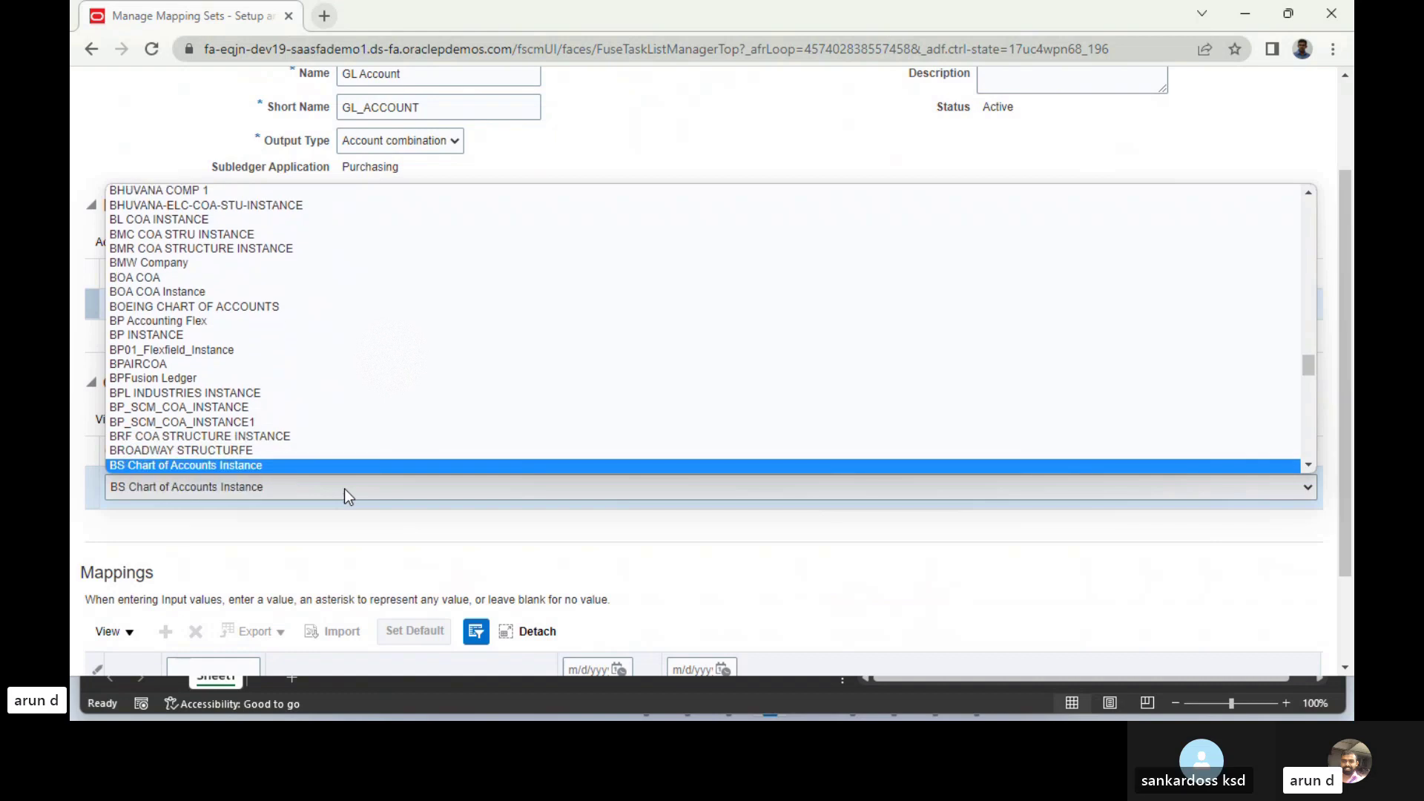
{"action": "key", "text": "Down"}
{"action": "key", "text": "Down"}
{"action": "key", "text": "Down"}
{"action": "key", "text": "Down"}
{"action": "key", "text": "Down"}
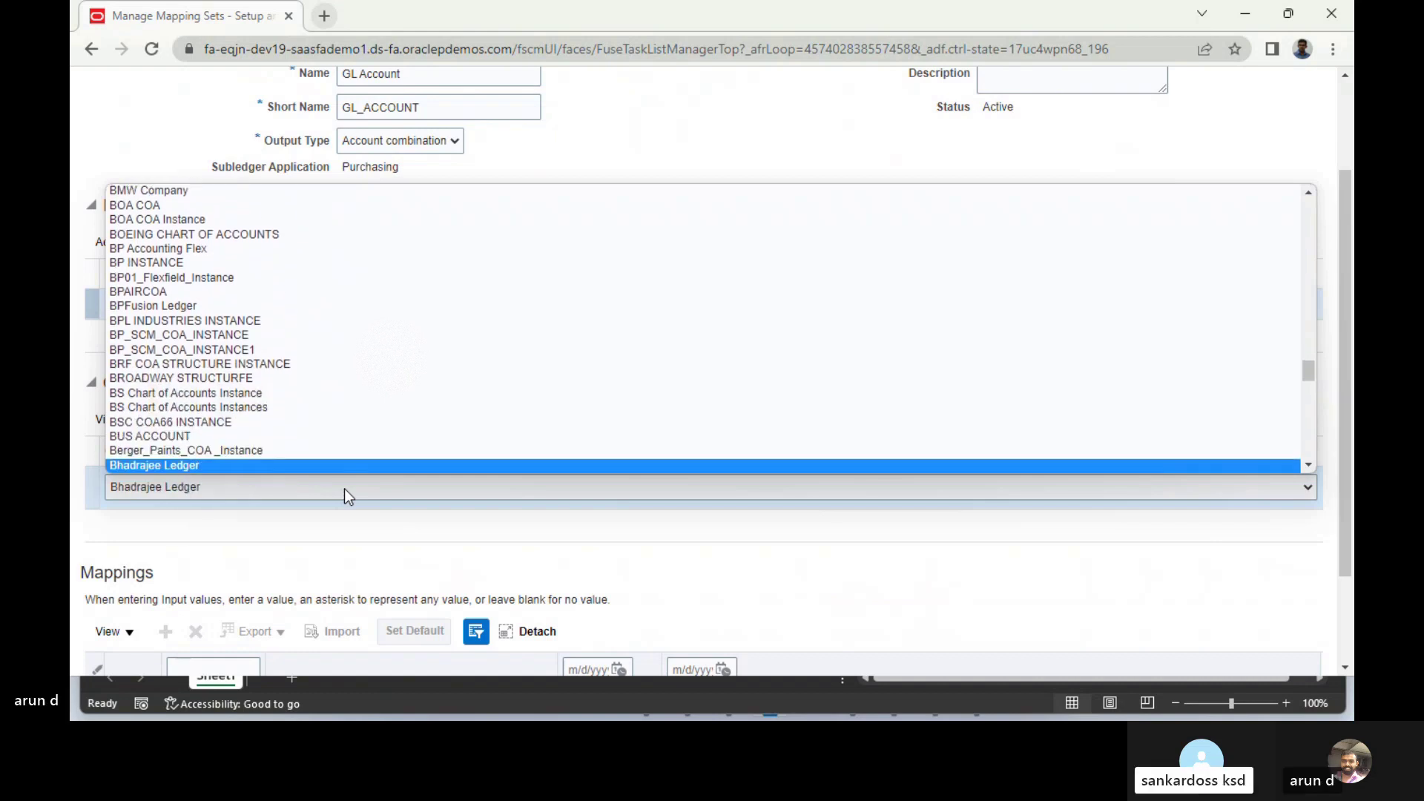
{"action": "key", "text": "Down"}
{"action": "key", "text": "Down"}
{"action": "key", "text": "Down"}
{"action": "key", "text": "Down"}
{"action": "key", "text": "Down"}
{"action": "key", "text": "Down"}
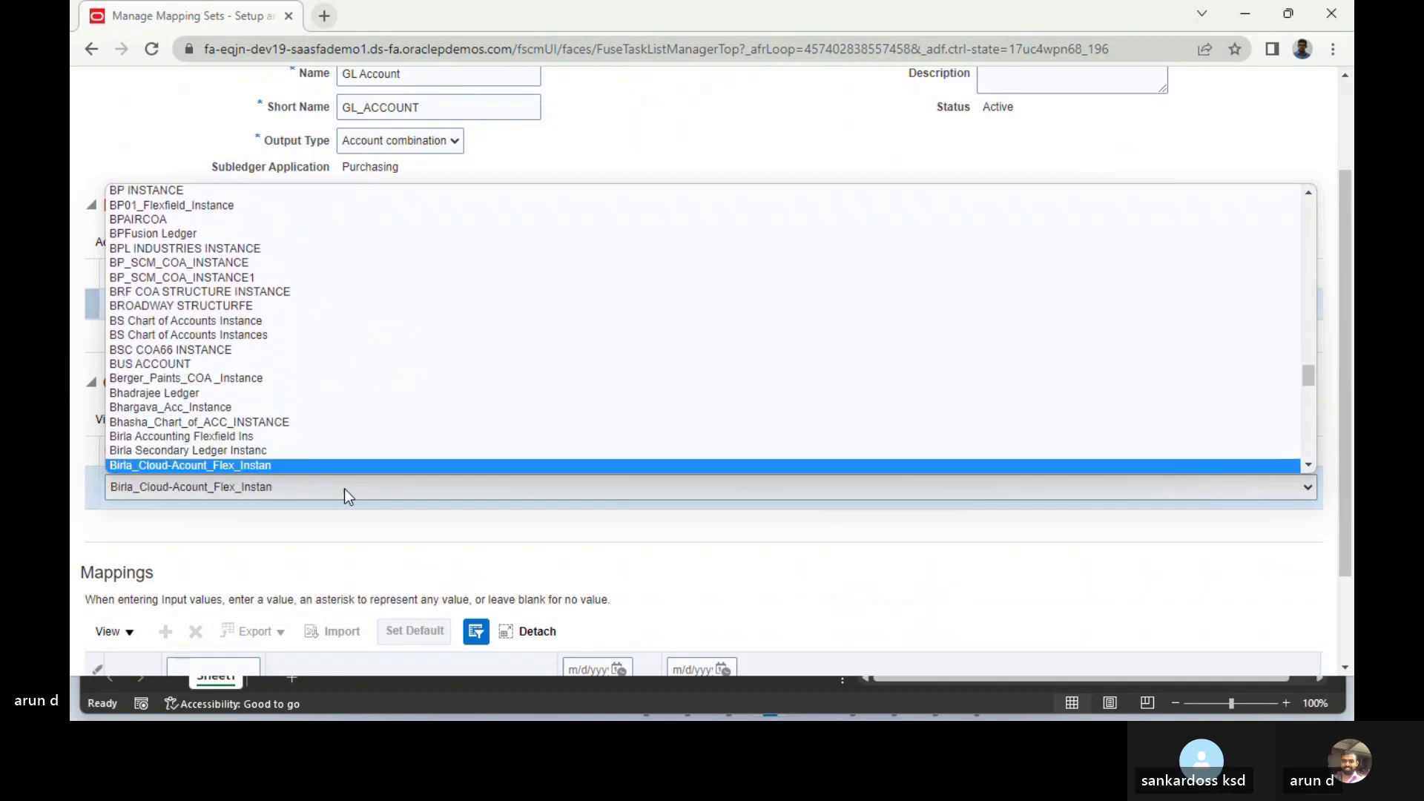
{"action": "key", "text": "Down"}
{"action": "key", "text": "Down"}
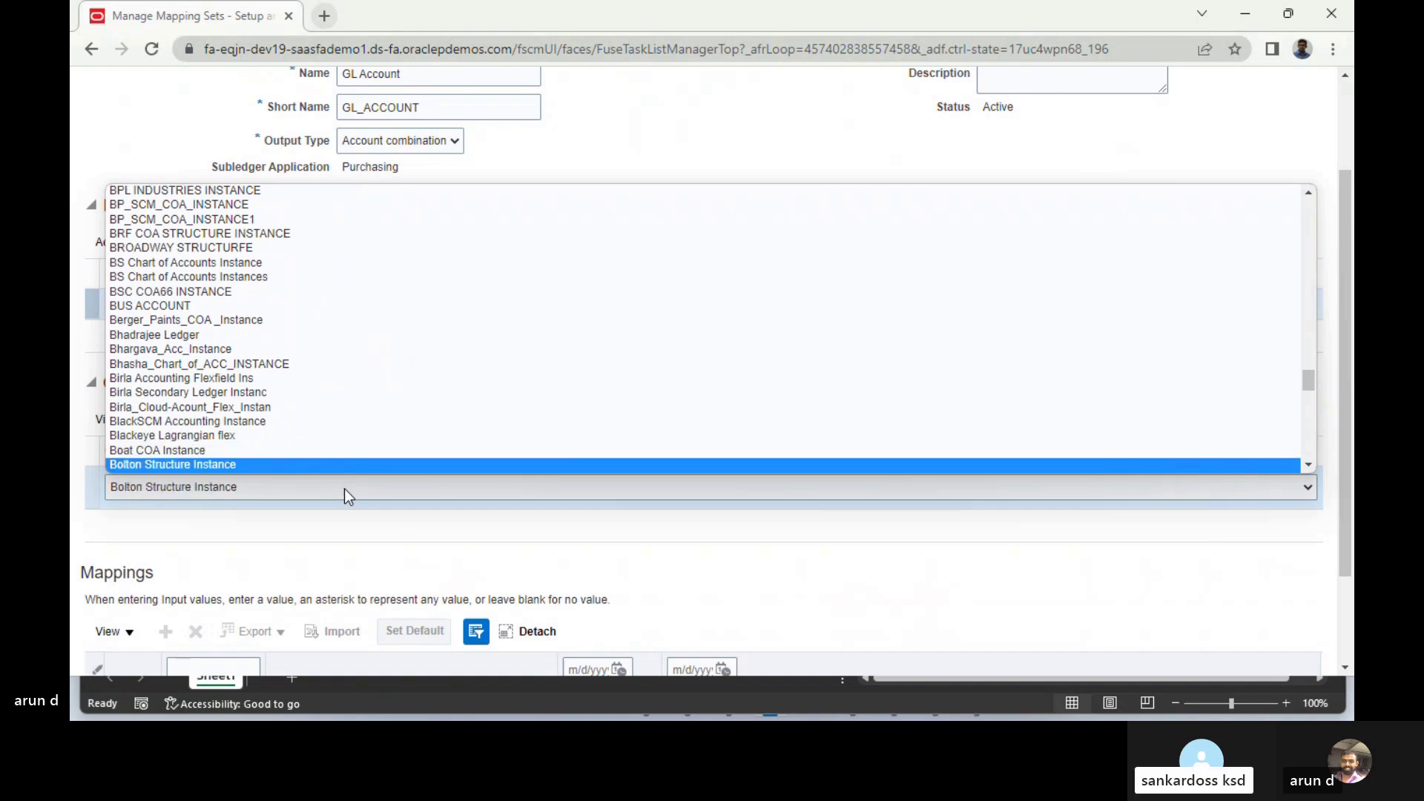
{"action": "key", "text": "Return"}
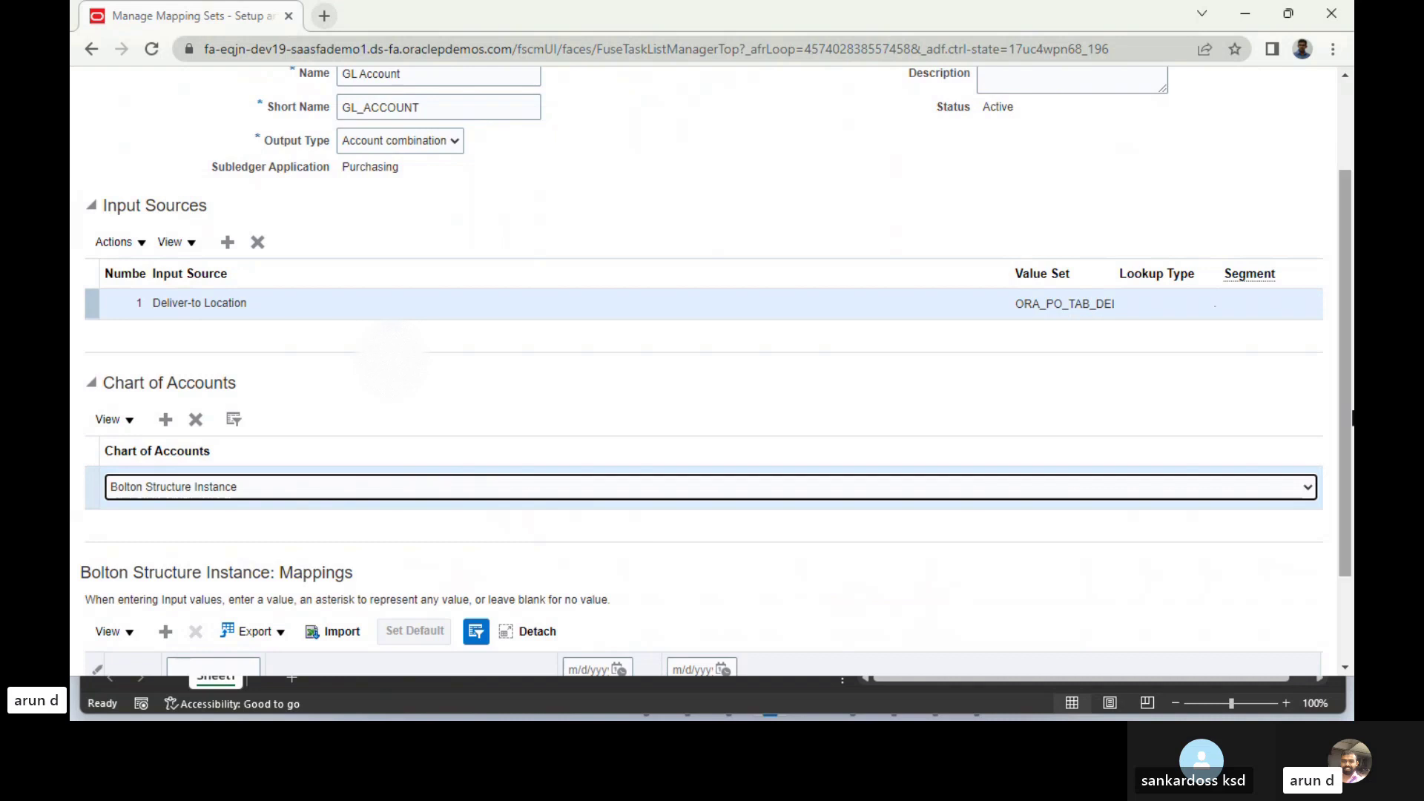
- Add a mapping row for Bolton Structure Instance, search the deliver-to locations for "Bol" and choose Bolton Business Unit as the input
{"action": "left_click_drag", "start_coordinate": [1346, 363], "coordinate": [1347, 448]}
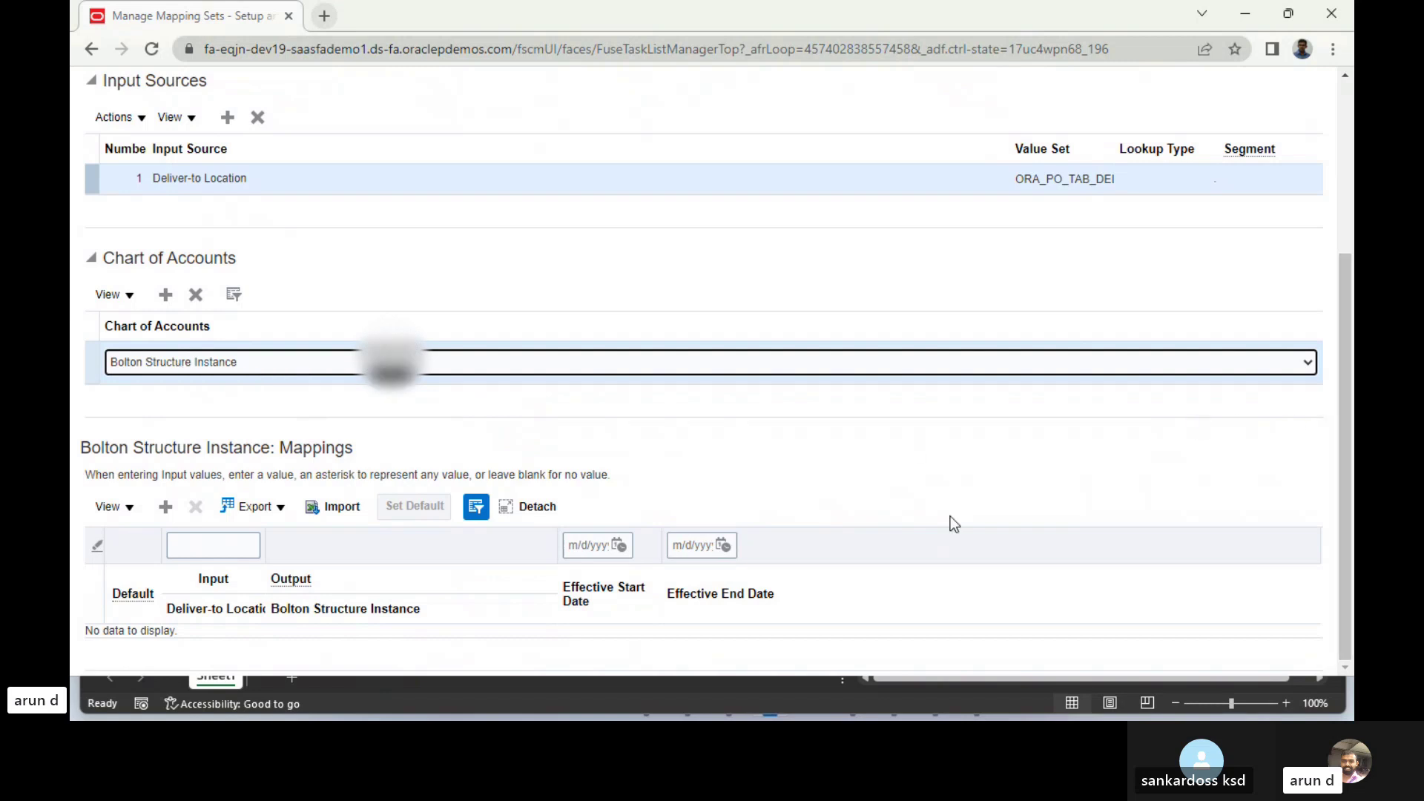
{"action": "left_click", "coordinate": [164, 508]}
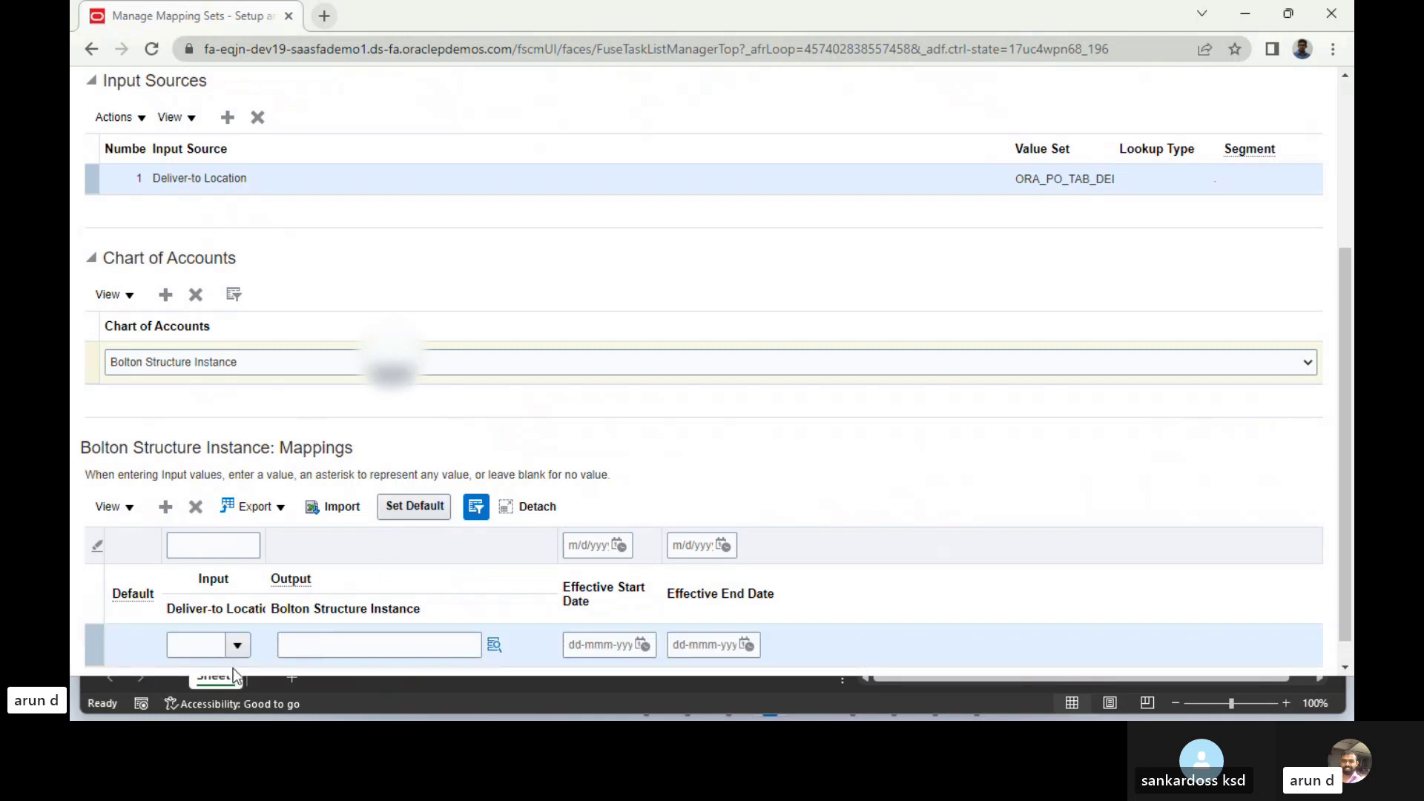
{"action": "left_click", "coordinate": [236, 646]}
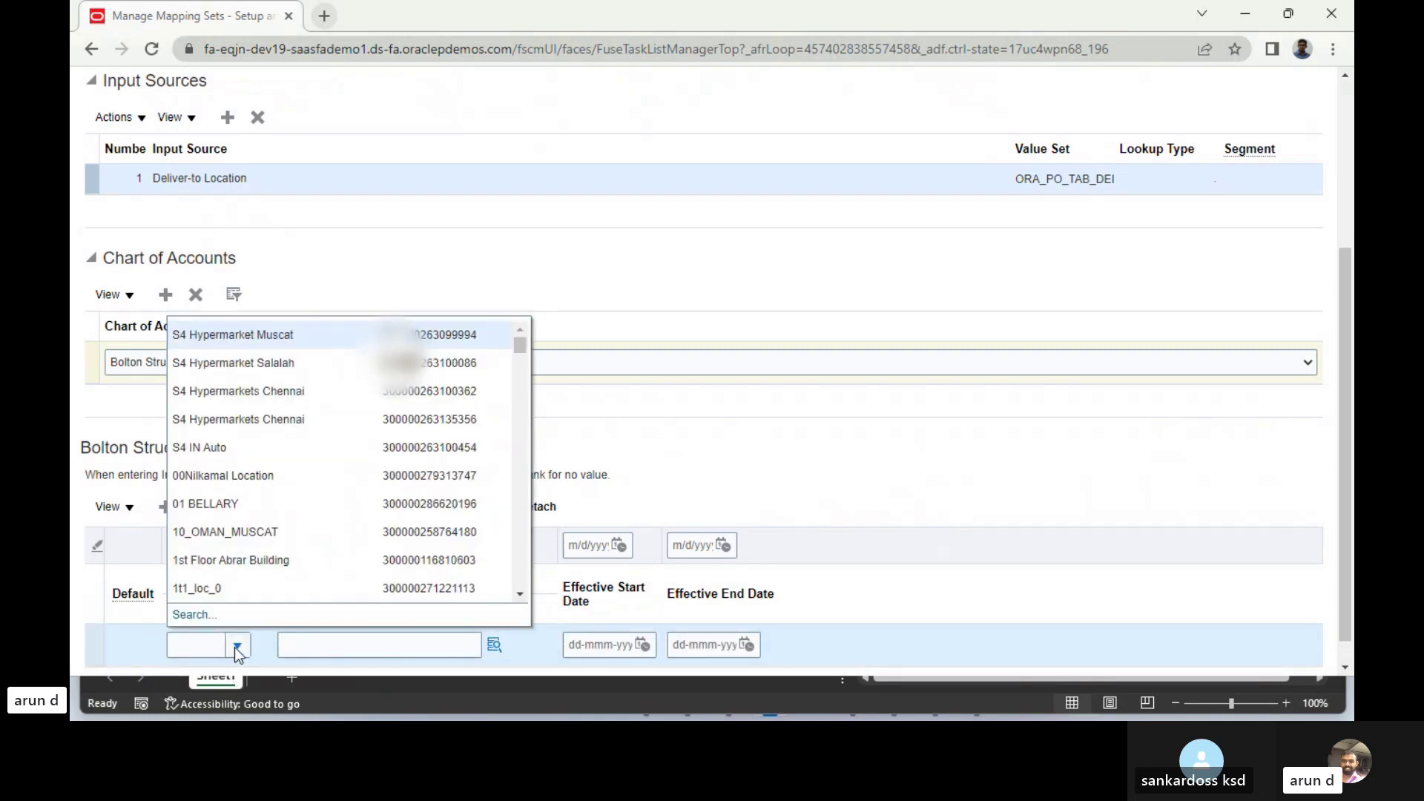
{"action": "left_click", "coordinate": [194, 614]}
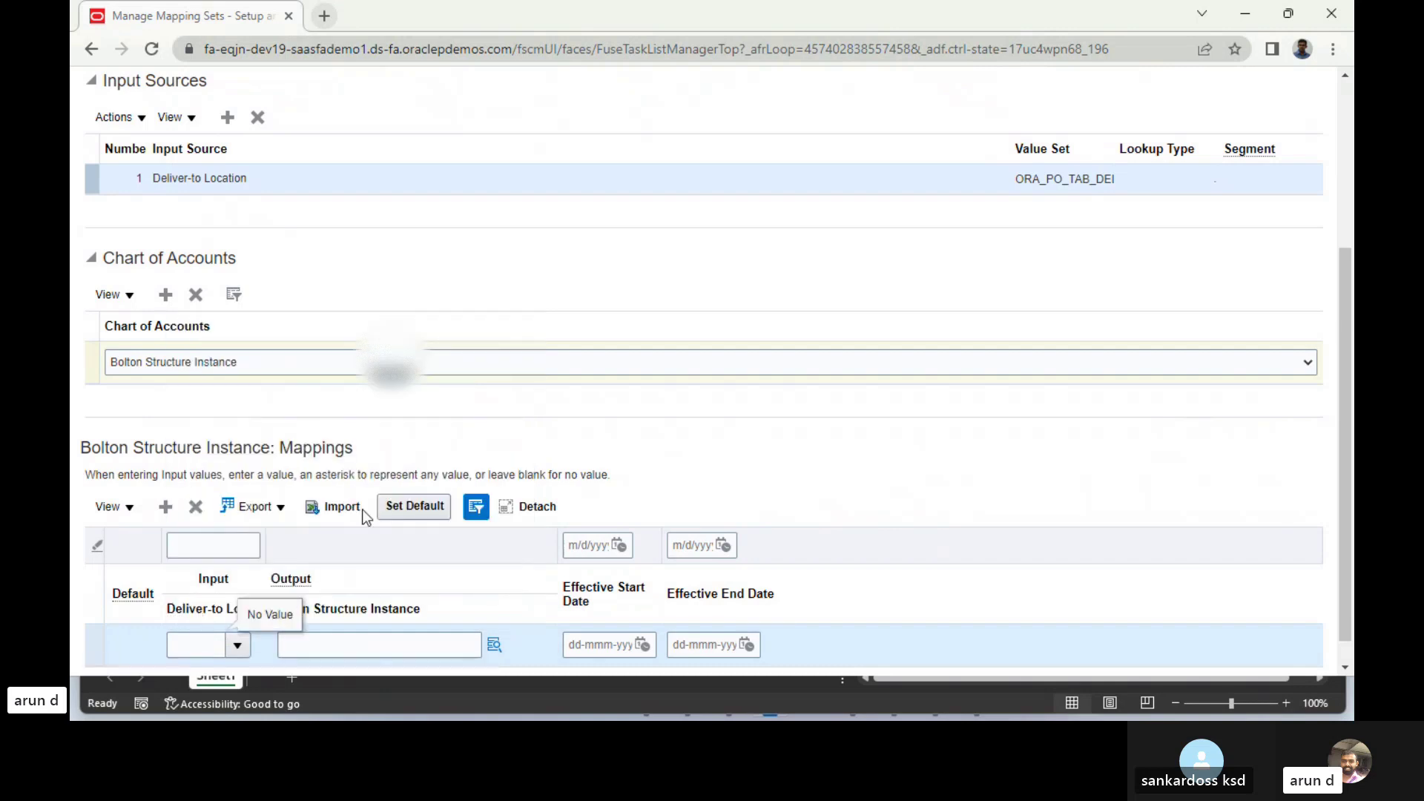
{"action": "left_click", "coordinate": [663, 333]}
{"action": "type", "text": "B"}
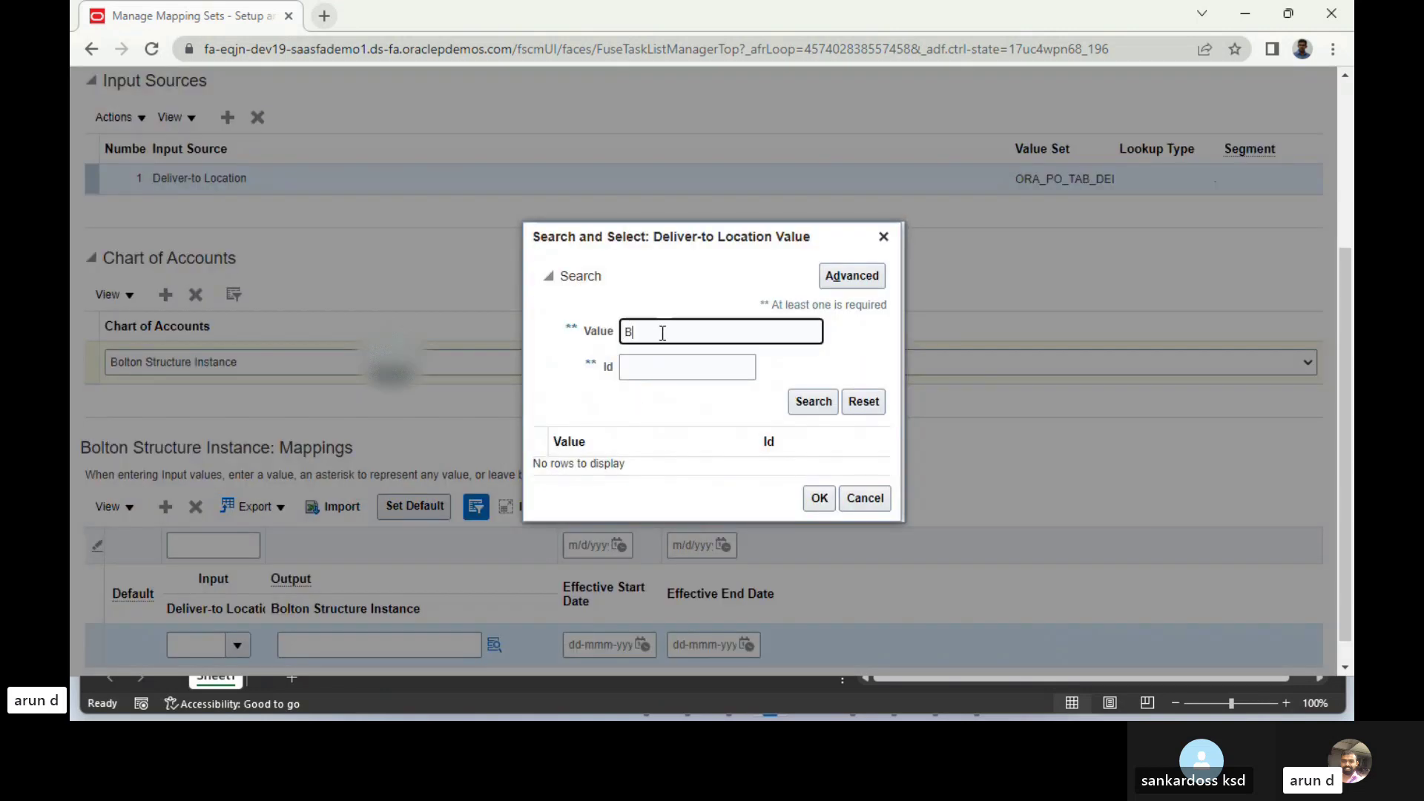
{"action": "type", "text": "ol"}
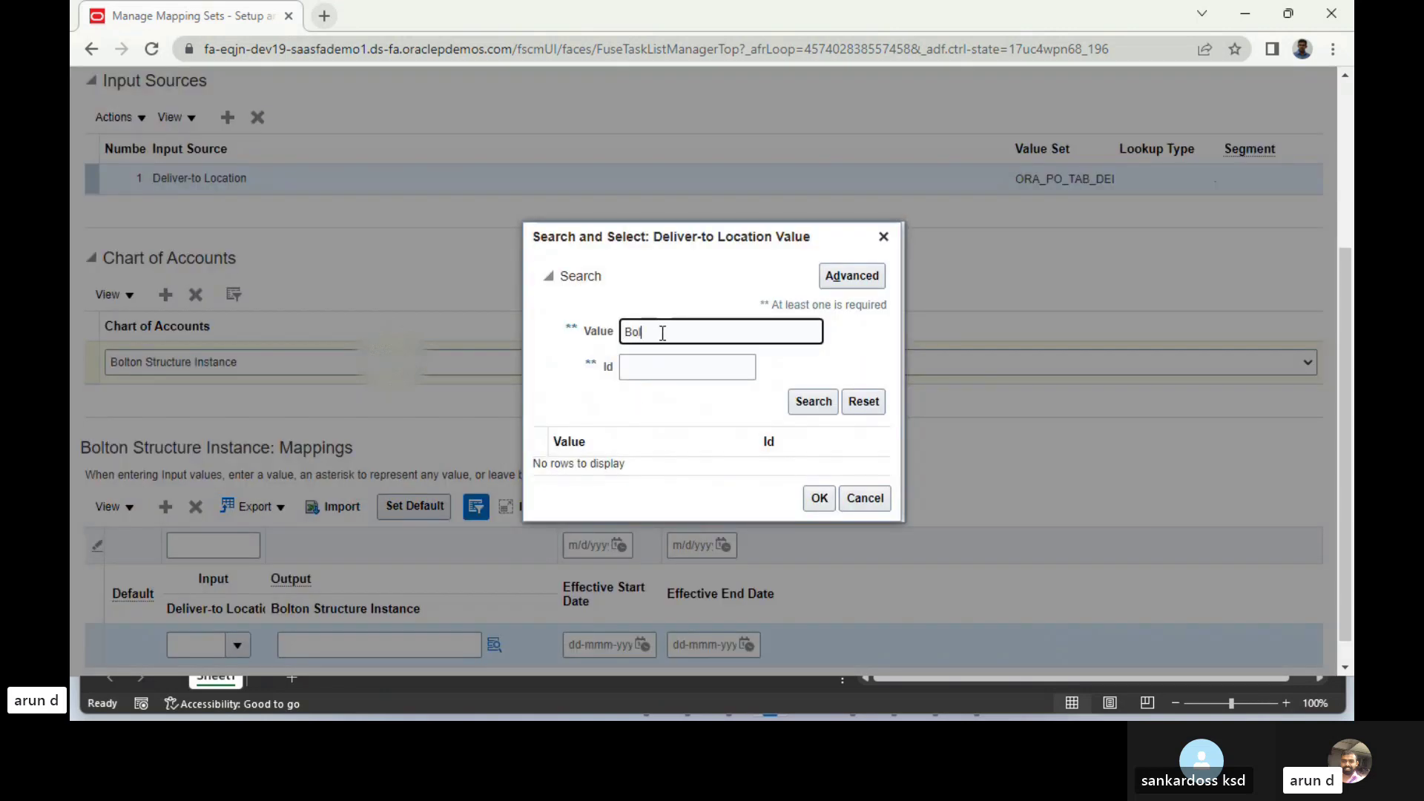
{"action": "left_click", "coordinate": [822, 406]}
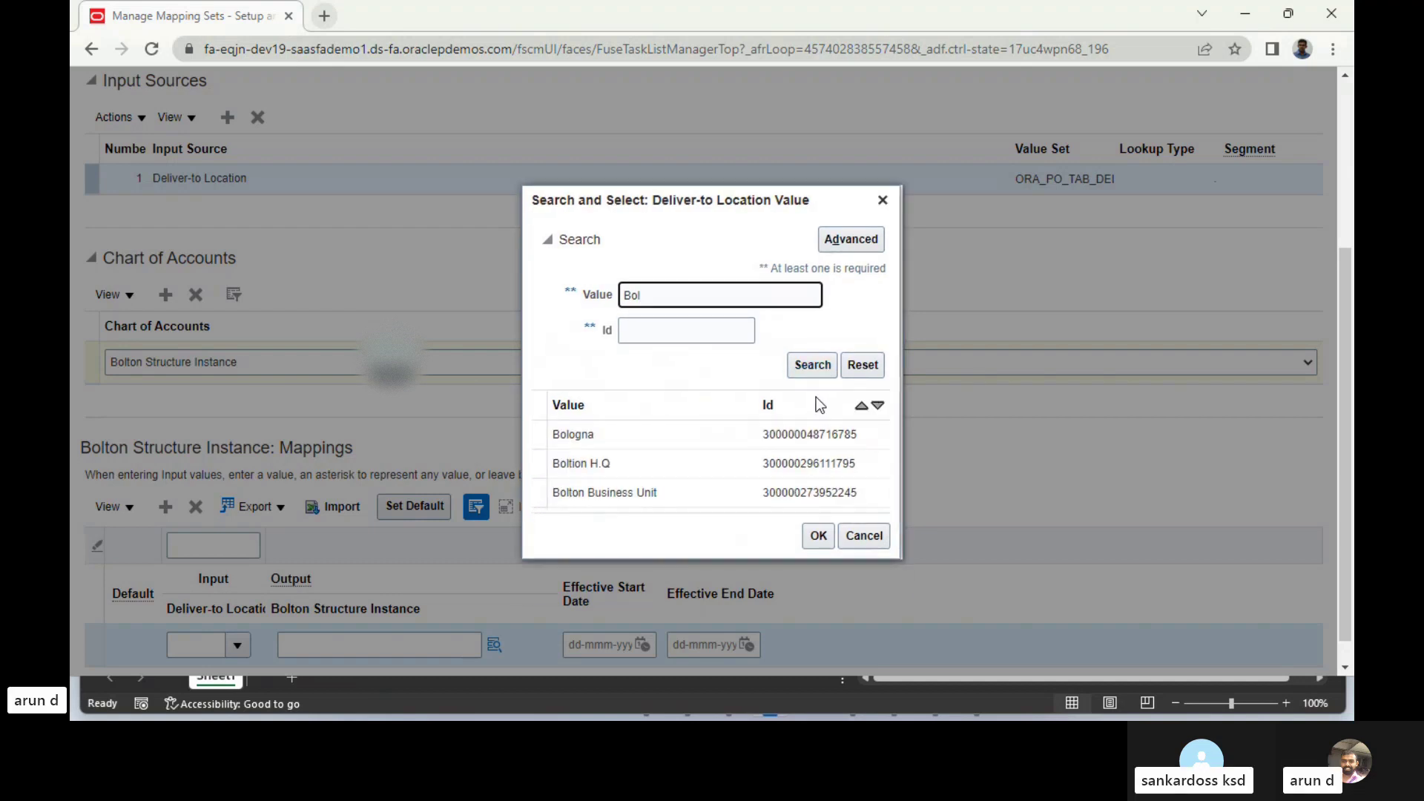
{"action": "left_click", "coordinate": [636, 464]}
{"action": "left_click", "coordinate": [701, 495]}
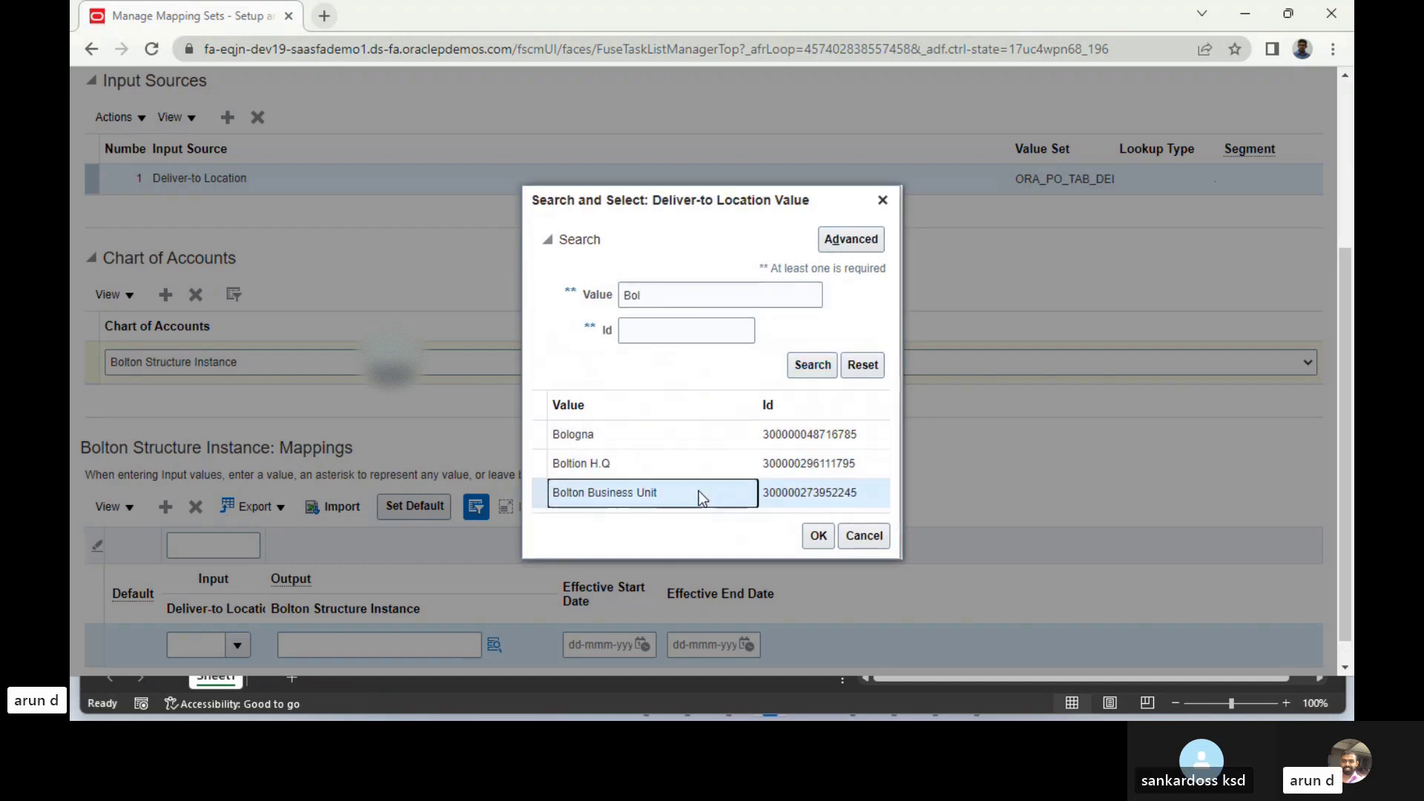
{"action": "left_click", "coordinate": [818, 536]}
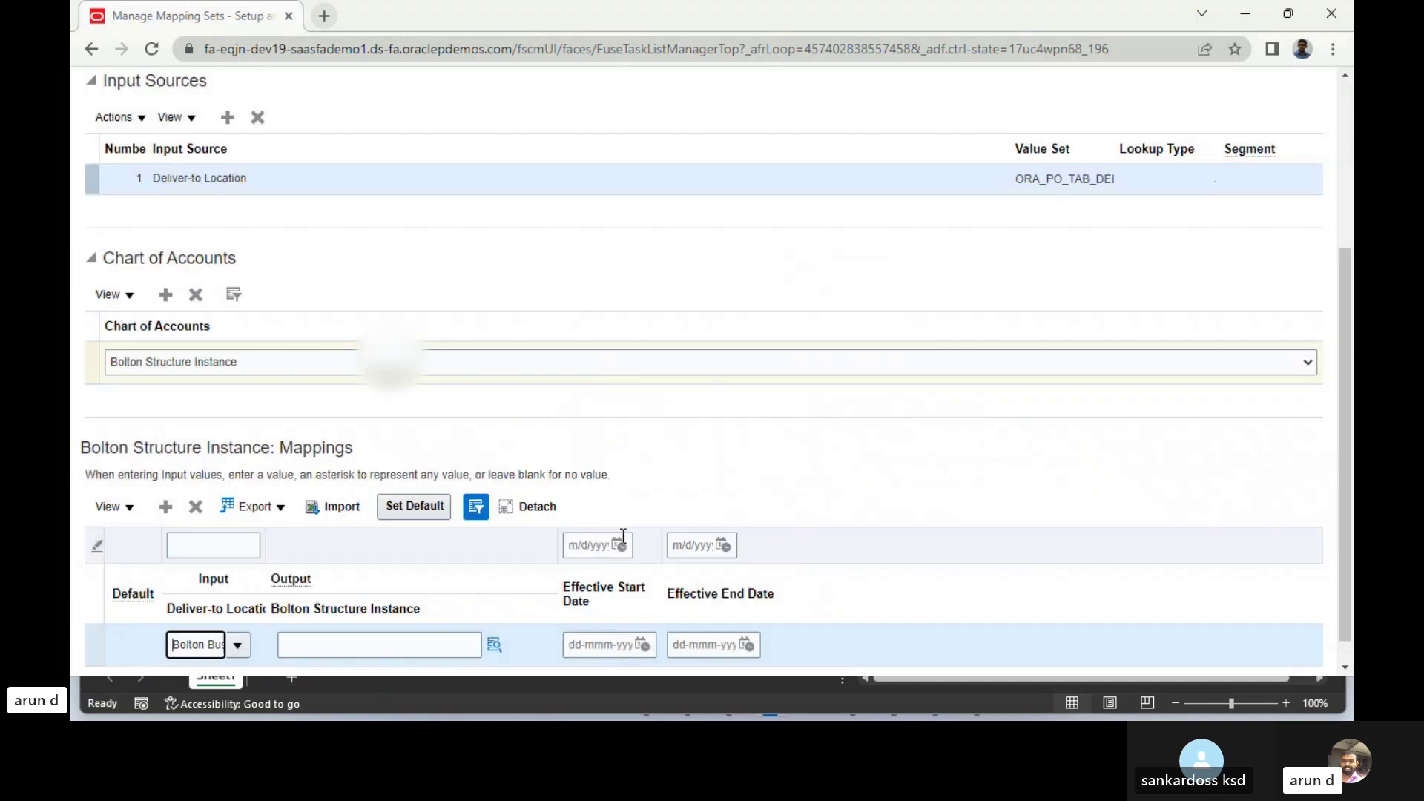
- For the mapping row's output combination, set Company to 002 Bolton India and Department to 002 Finance
{"action": "left_click", "coordinate": [494, 643]}
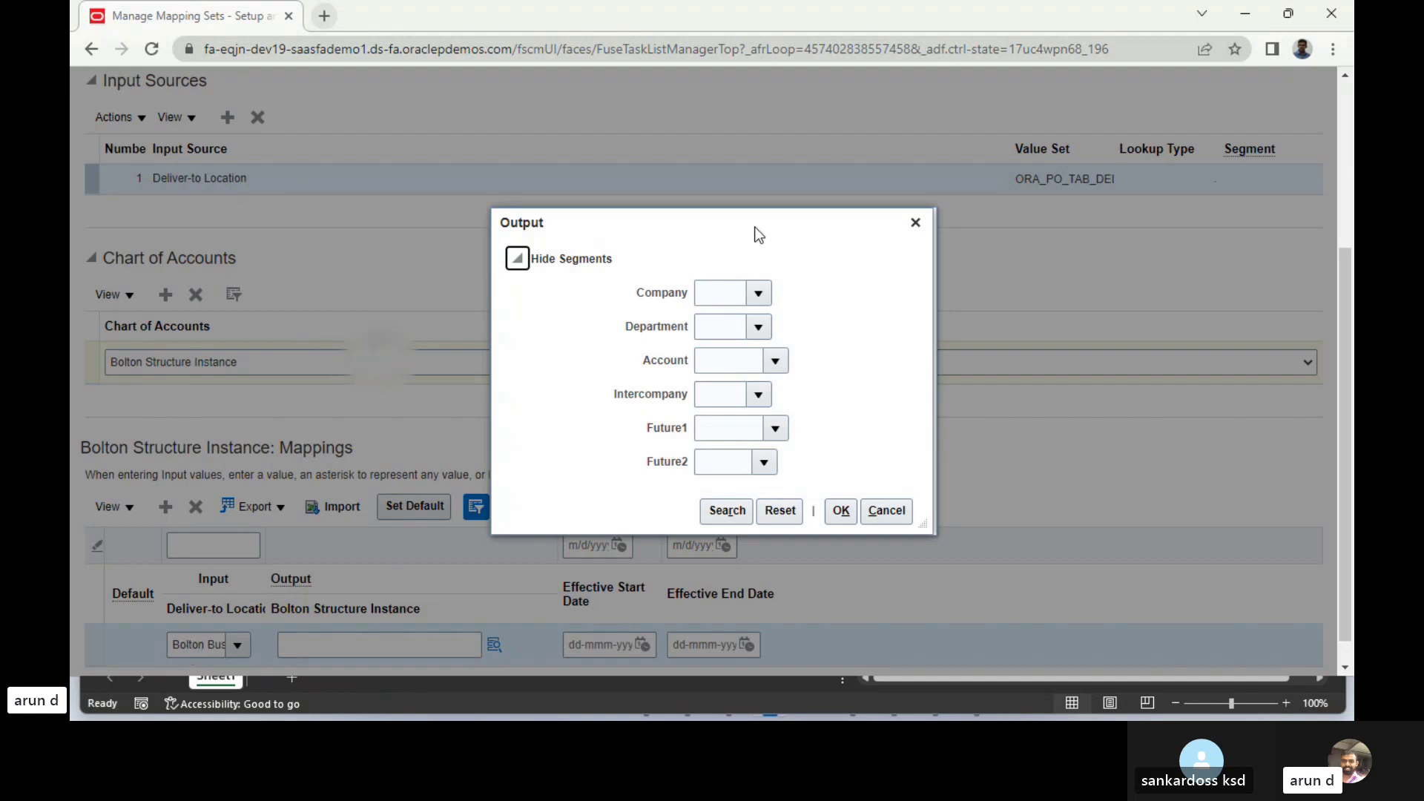
{"action": "left_click", "coordinate": [759, 292]}
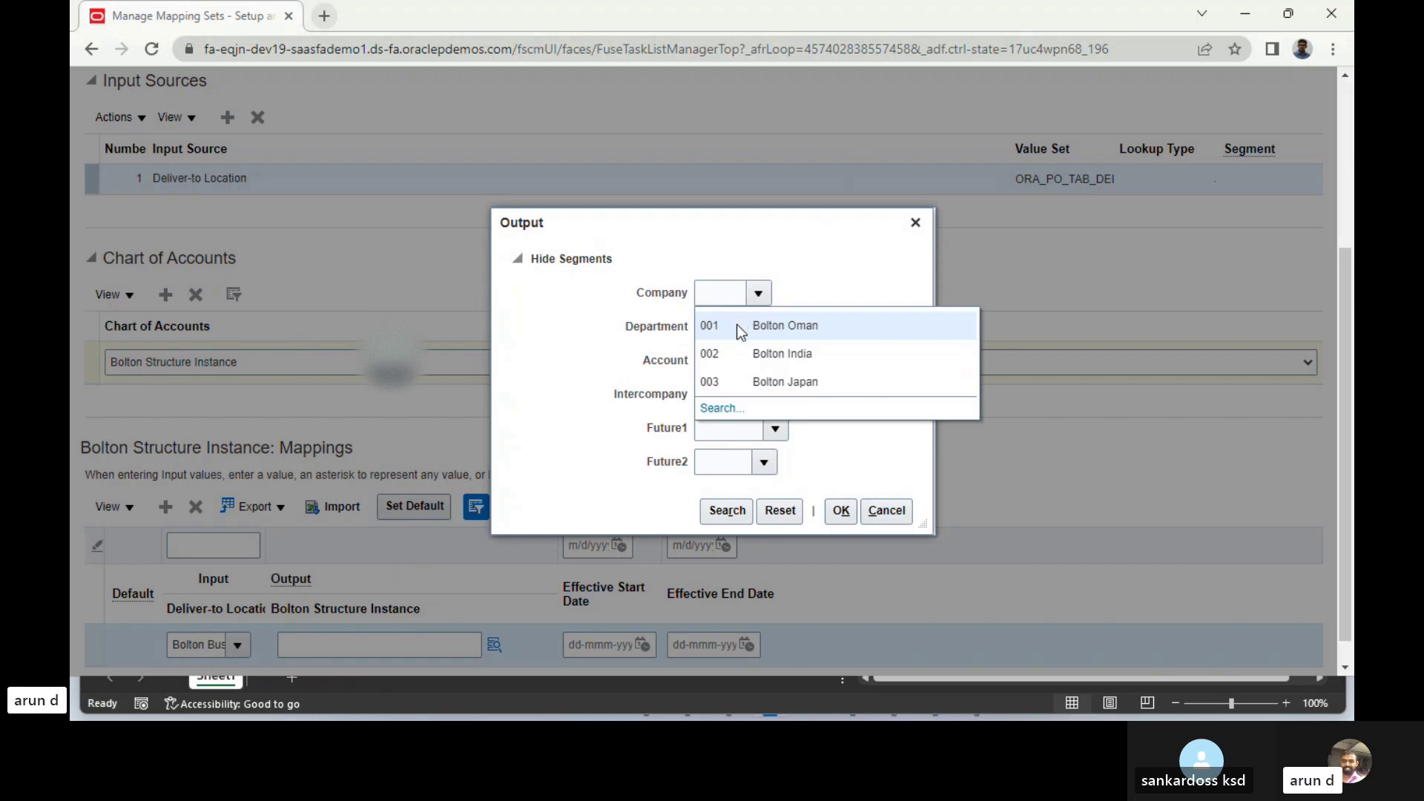
{"action": "left_click", "coordinate": [742, 353]}
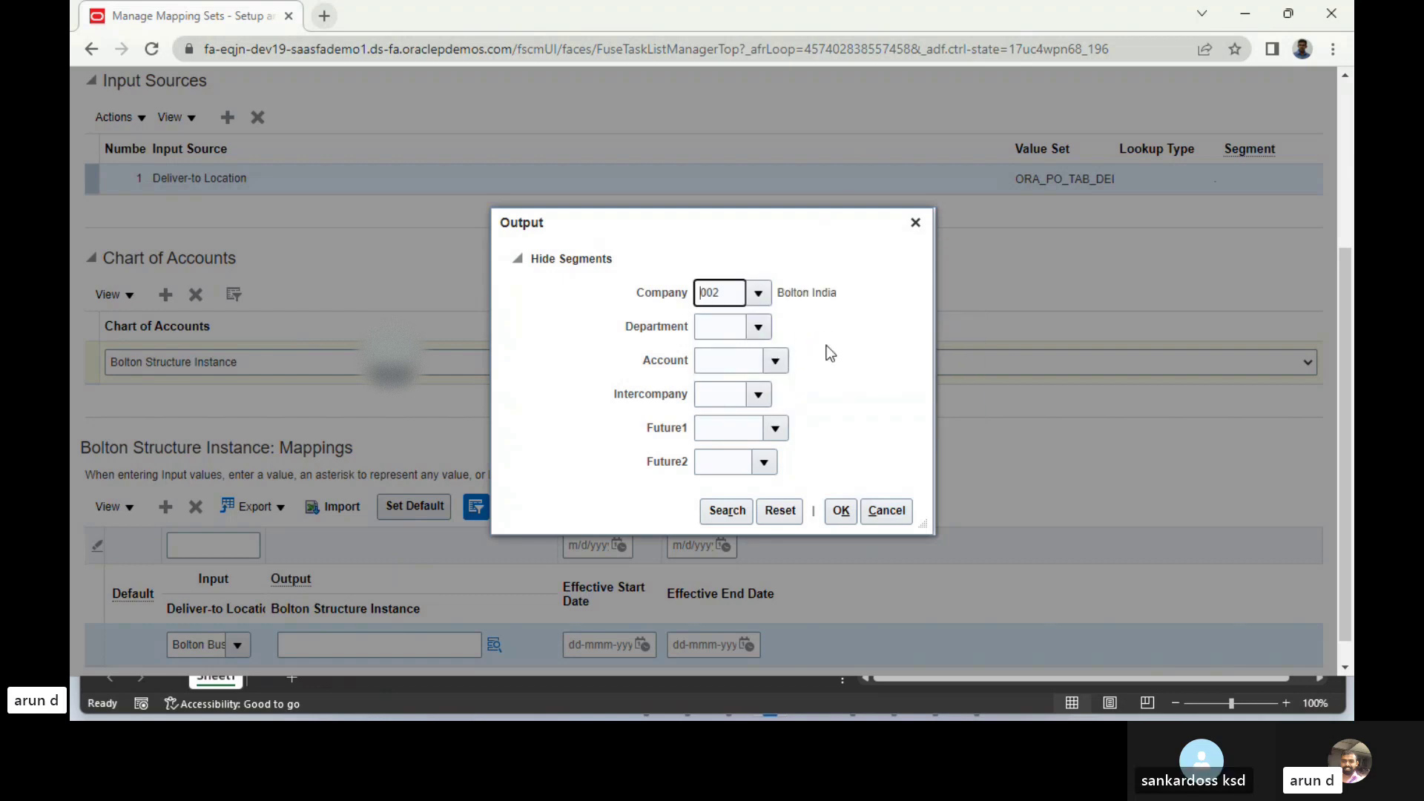
{"action": "left_click", "coordinate": [760, 328]}
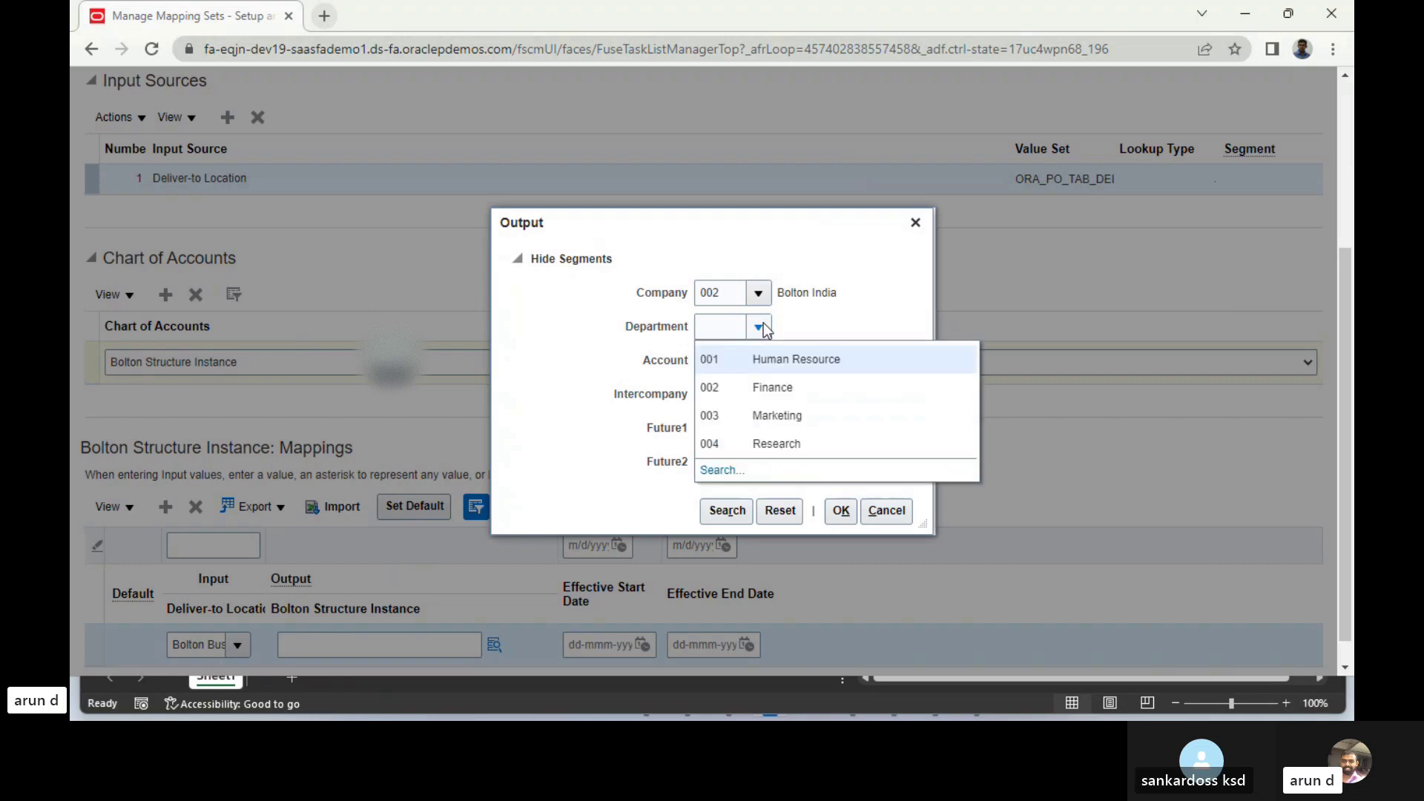
{"action": "left_click", "coordinate": [772, 387]}
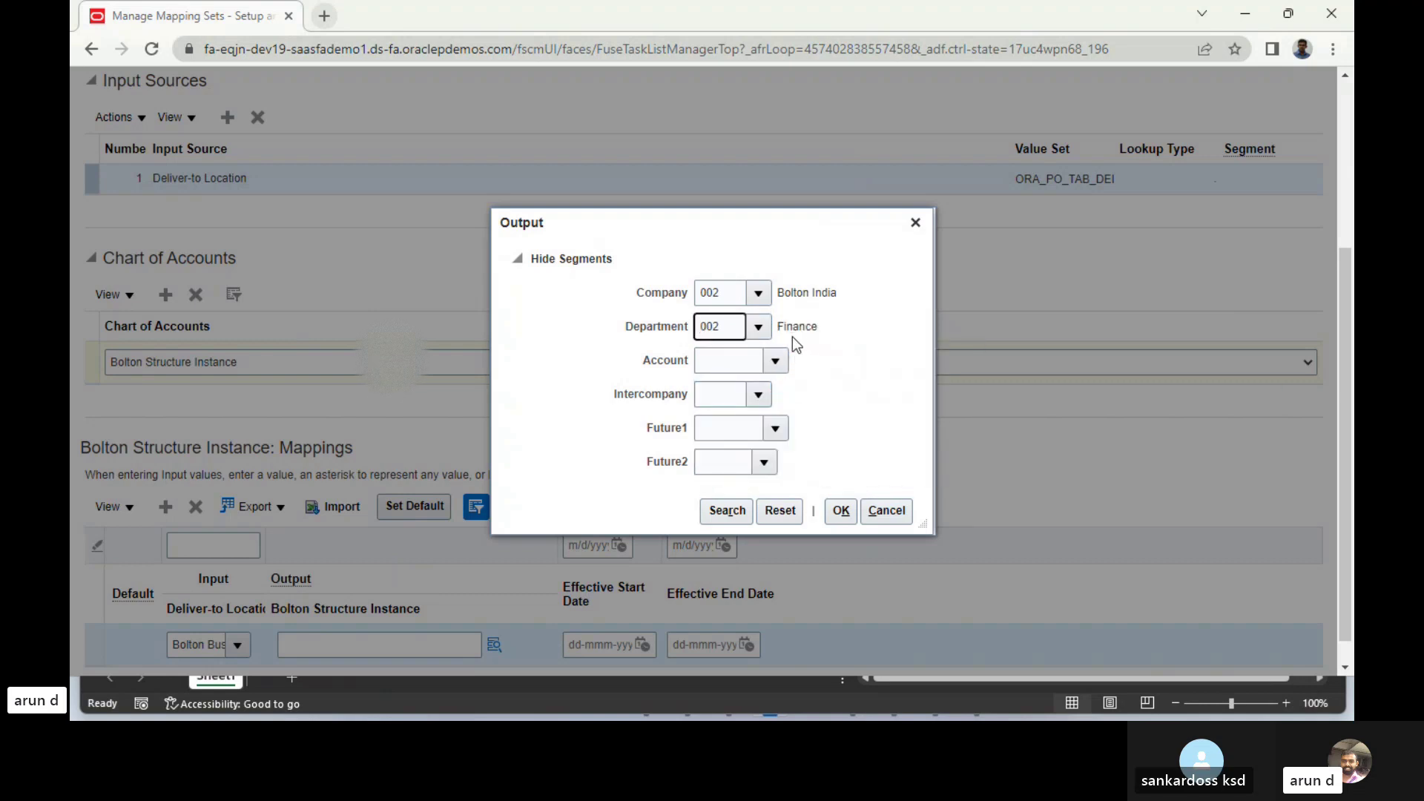
- Search the output's Account values by description "Materi" and choose 50600 Material Burden
{"action": "left_click", "coordinate": [776, 360]}
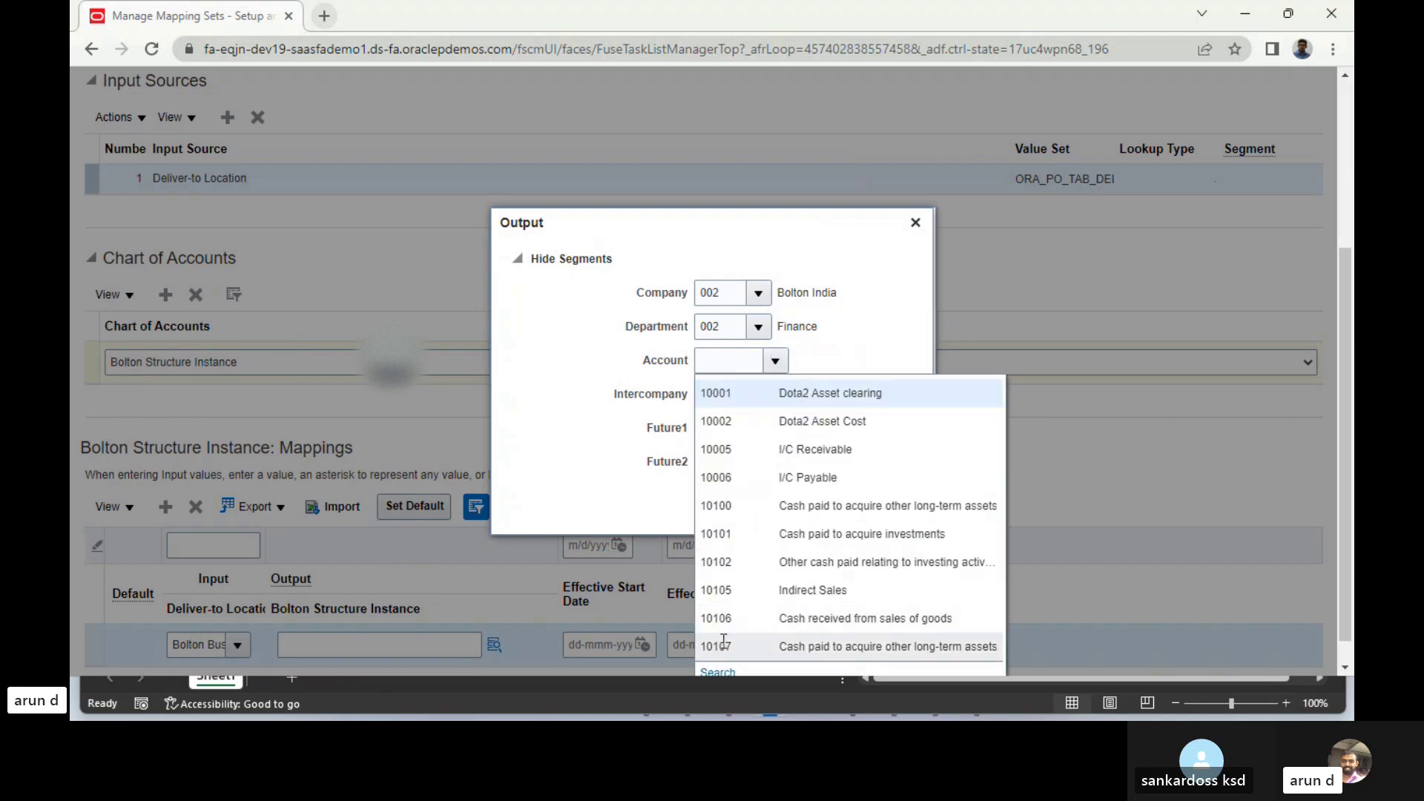
{"action": "left_click", "coordinate": [718, 670]}
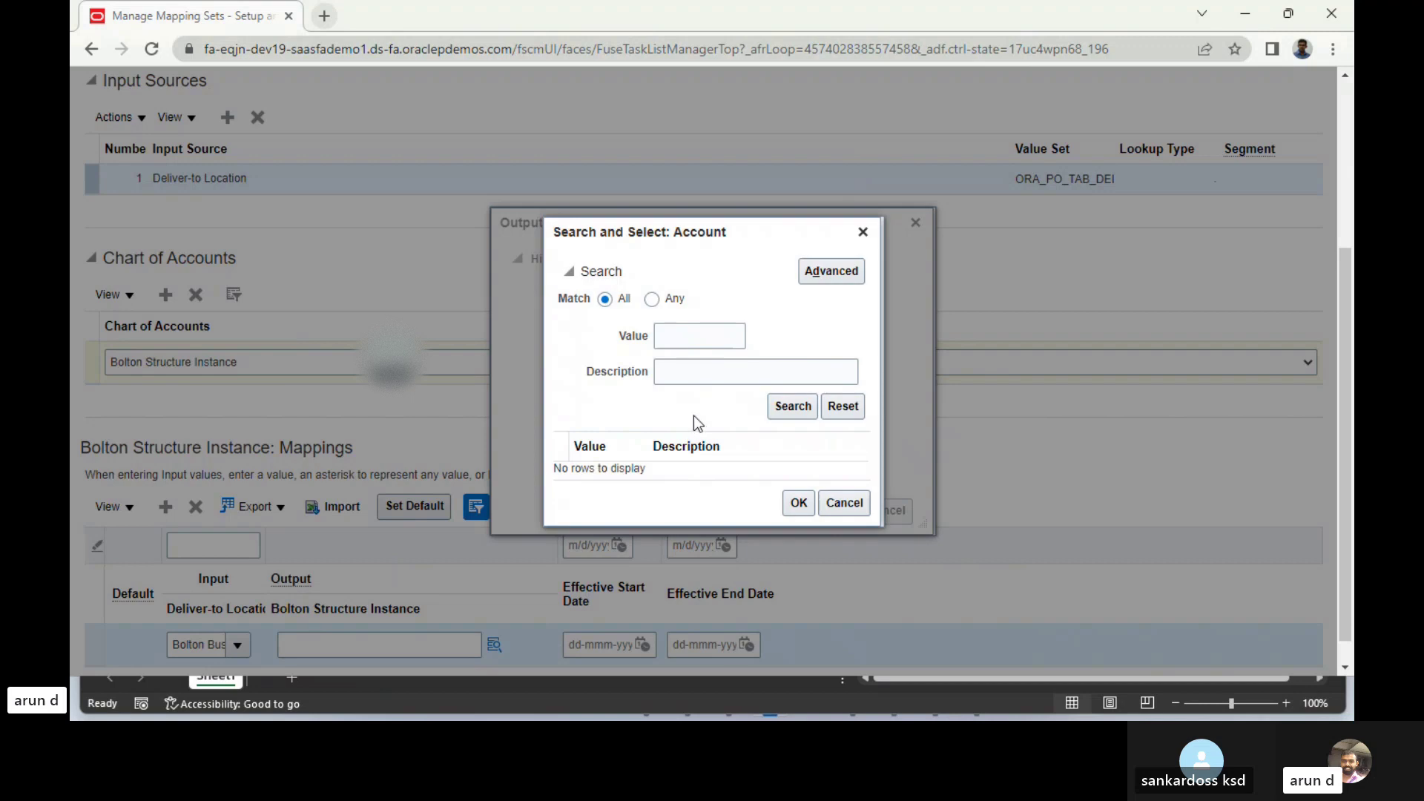
{"action": "left_click", "coordinate": [690, 374]}
{"action": "type", "text": "Mate"}
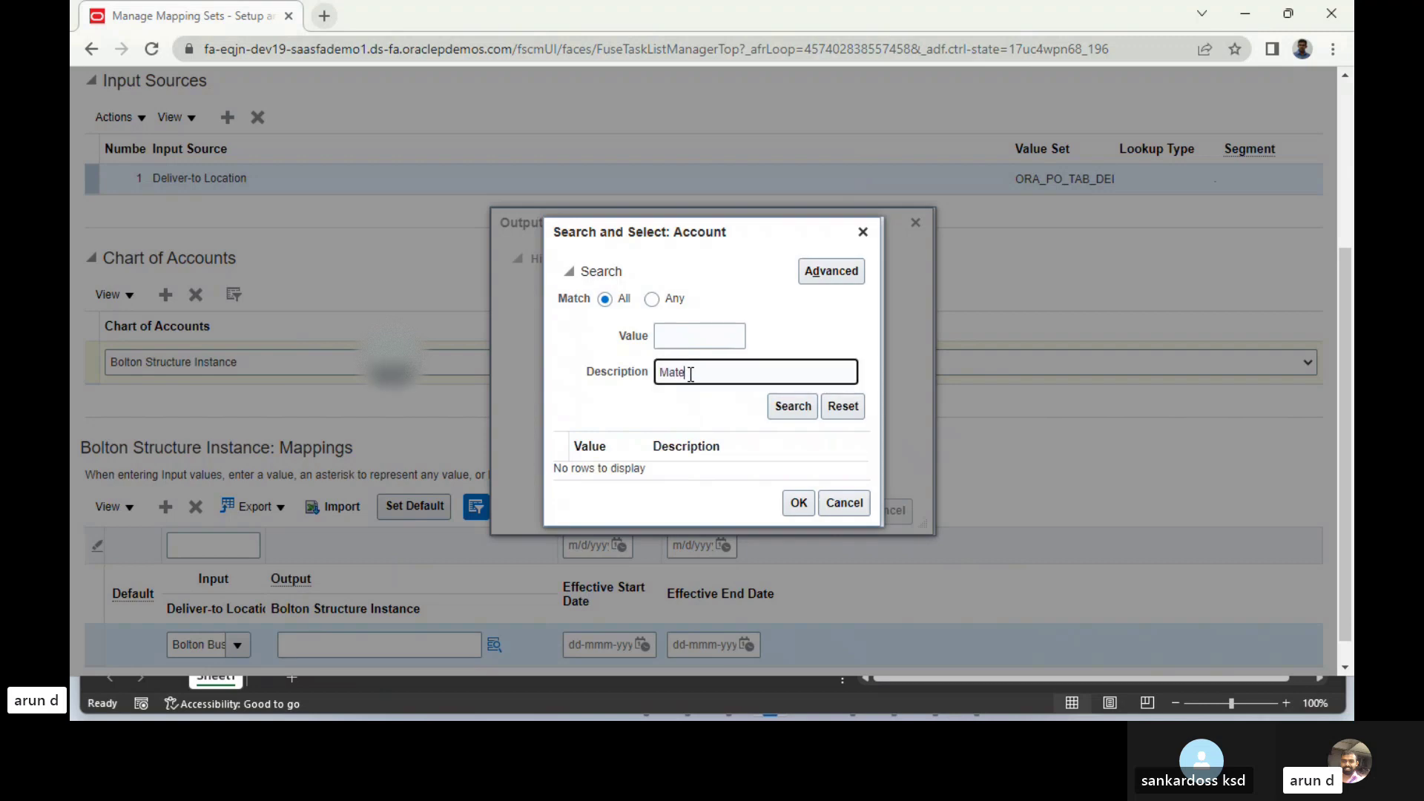
{"action": "type", "text": "ri"}
{"action": "left_click", "coordinate": [789, 407]}
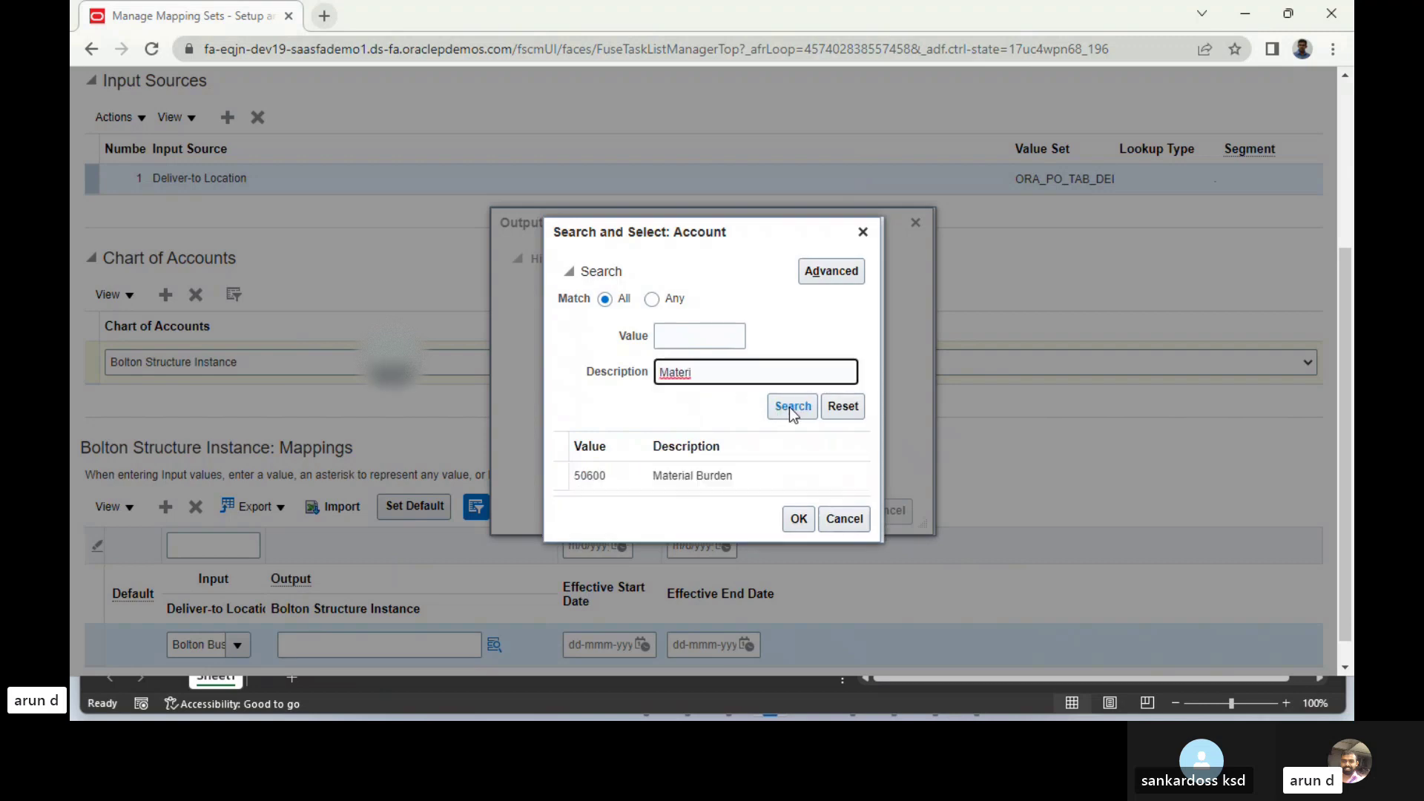
{"action": "left_click", "coordinate": [724, 468]}
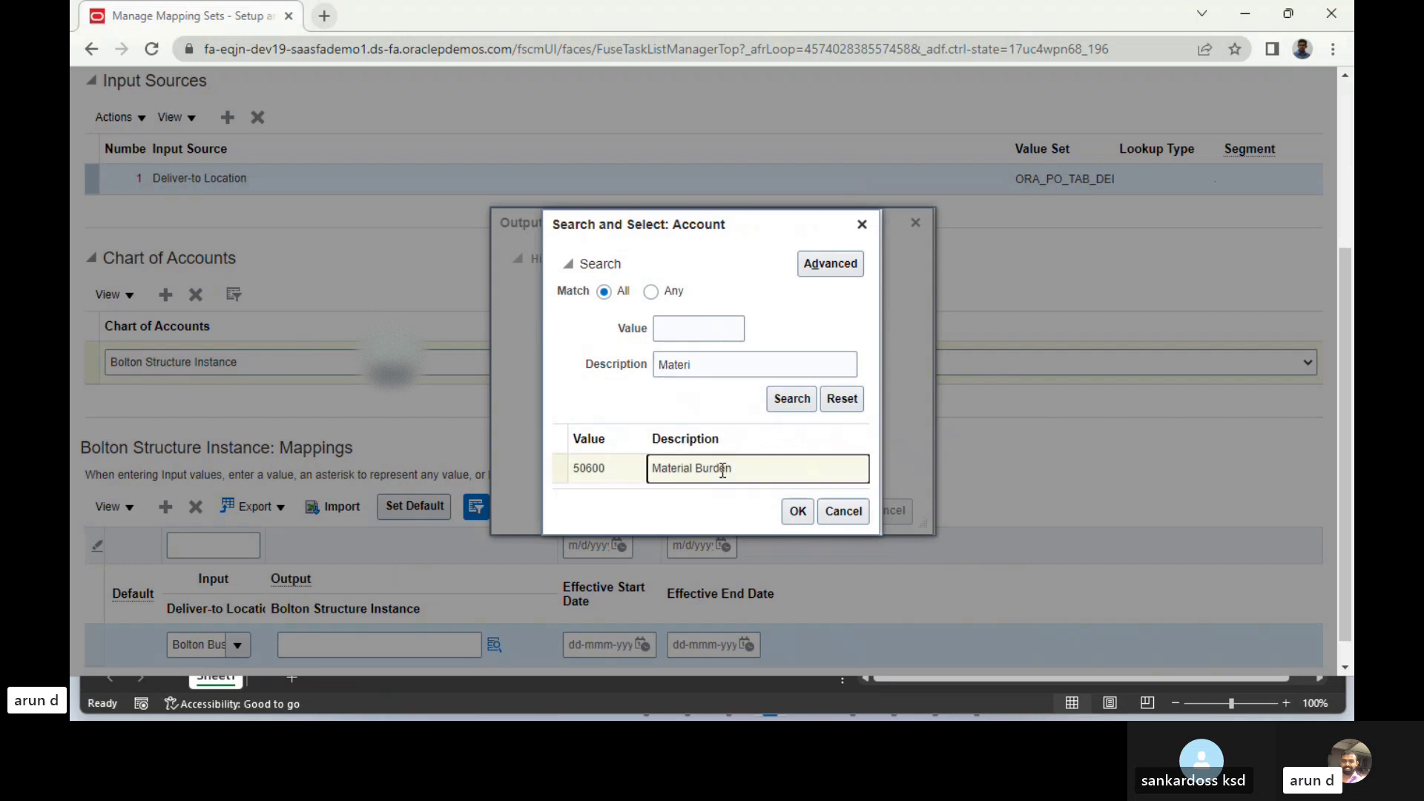
{"action": "left_click", "coordinate": [799, 512]}
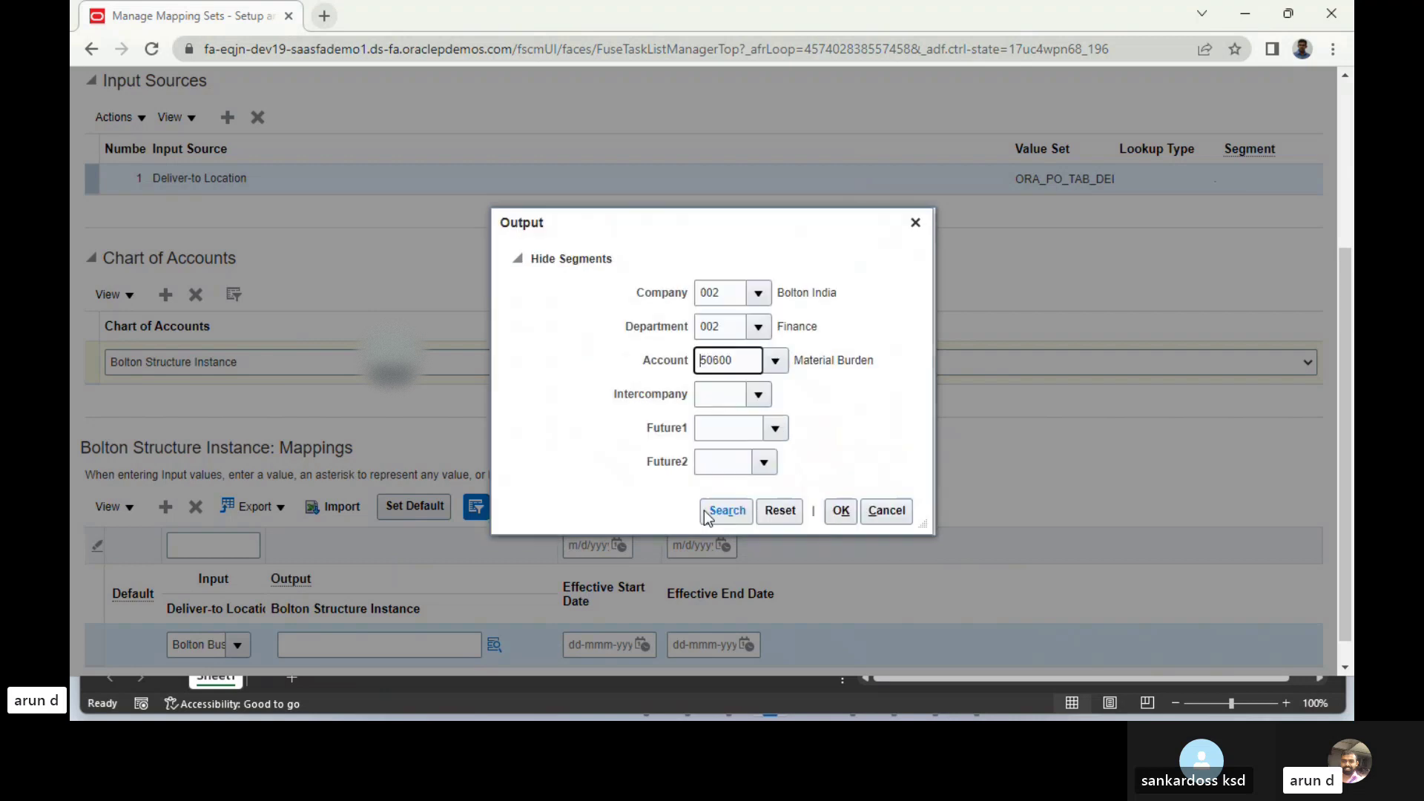
- Complete the output combination with Intercompany 002 Bolton India, Future1 999999 and Future2 9999, and accept it
{"action": "left_click", "coordinate": [759, 396]}
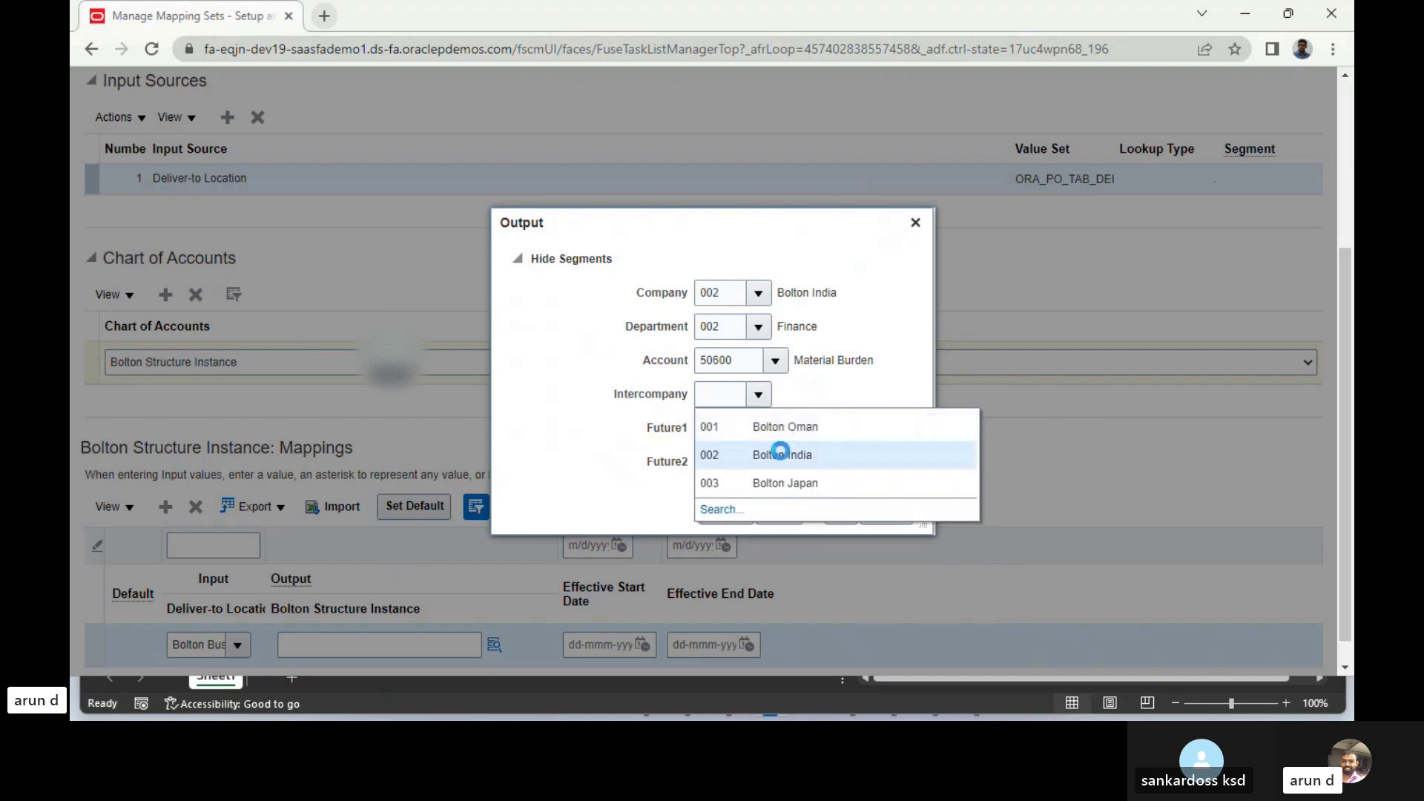
{"action": "left_click", "coordinate": [811, 442]}
{"action": "left_click", "coordinate": [776, 428]}
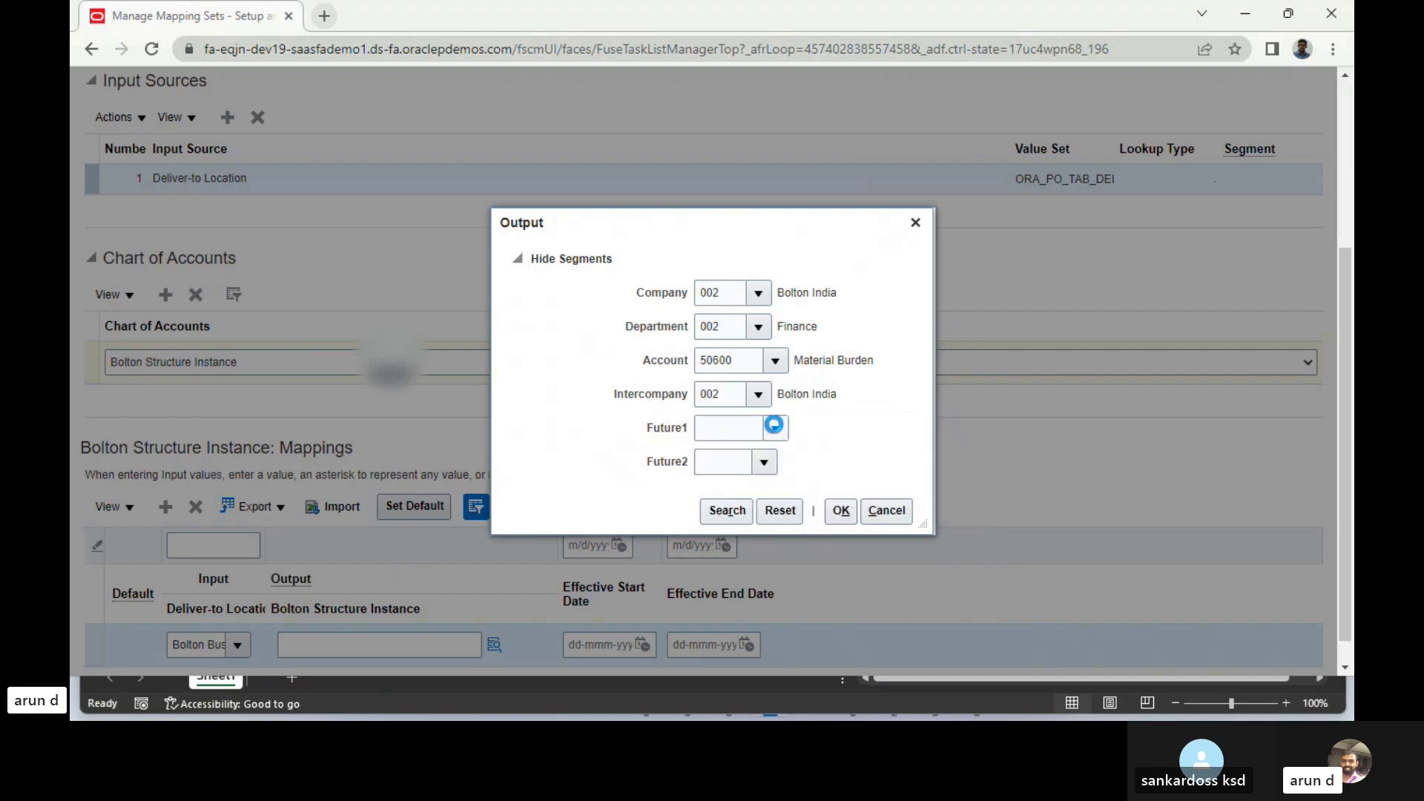
{"action": "left_click", "coordinate": [774, 462]}
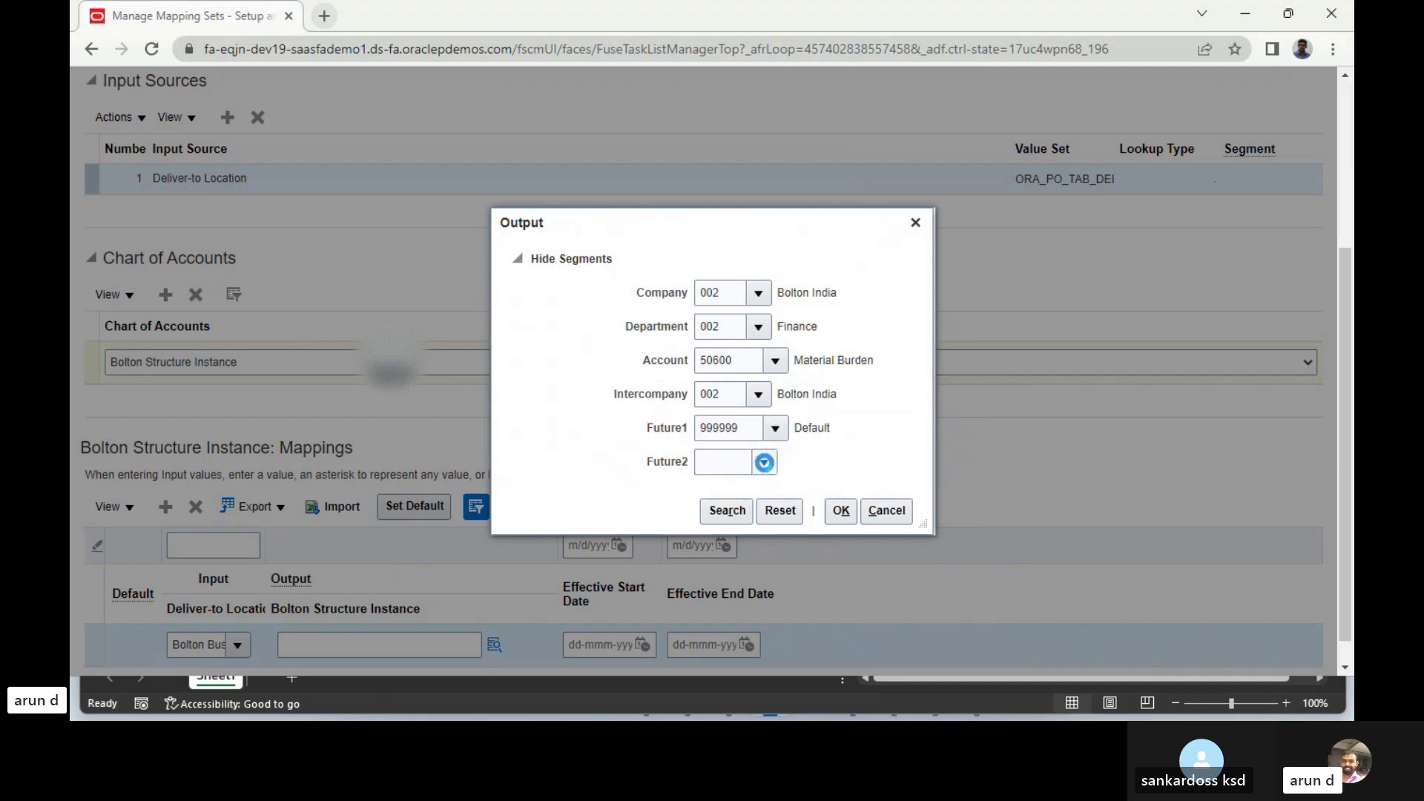
{"action": "left_click", "coordinate": [765, 462]}
{"action": "left_click", "coordinate": [747, 493]}
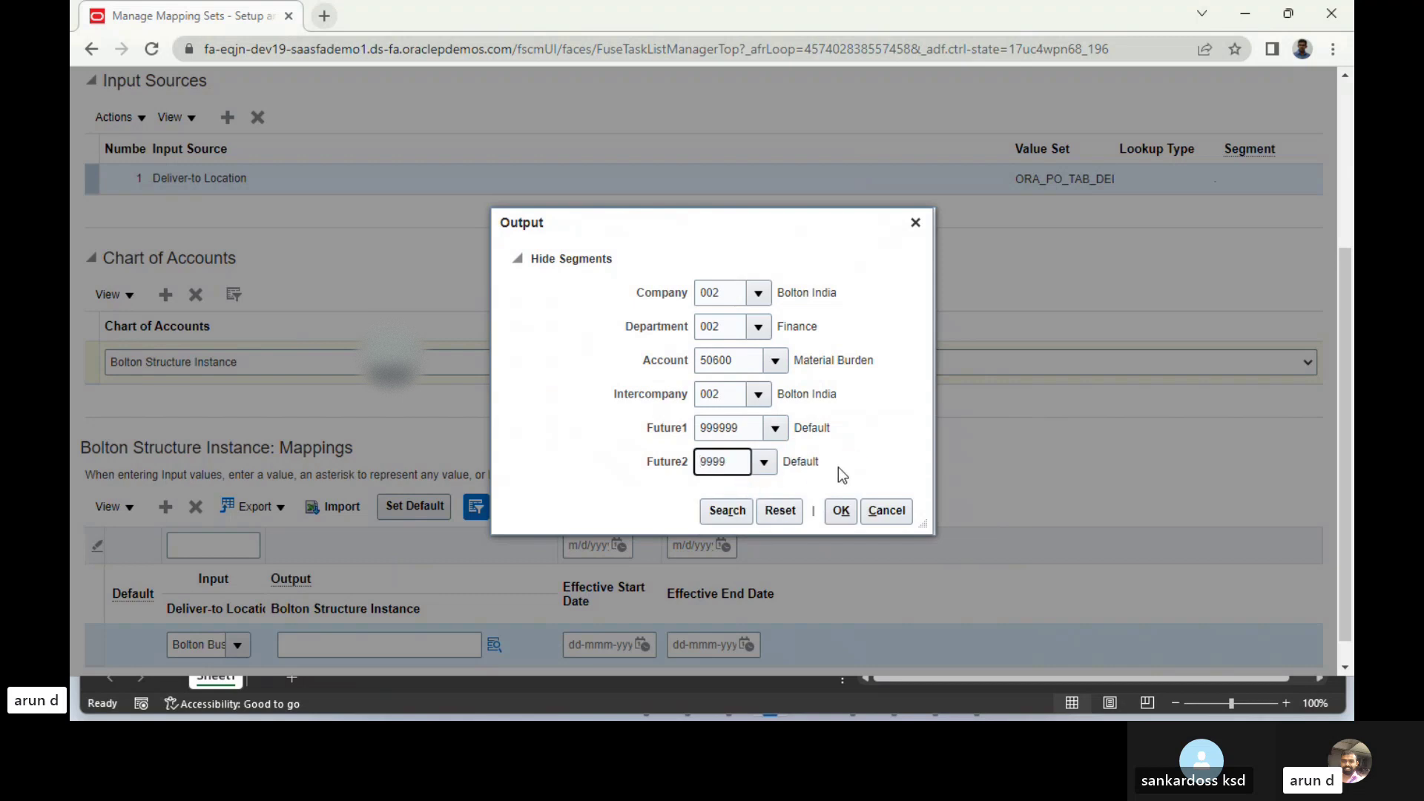
{"action": "double_click", "coordinate": [659, 295]}
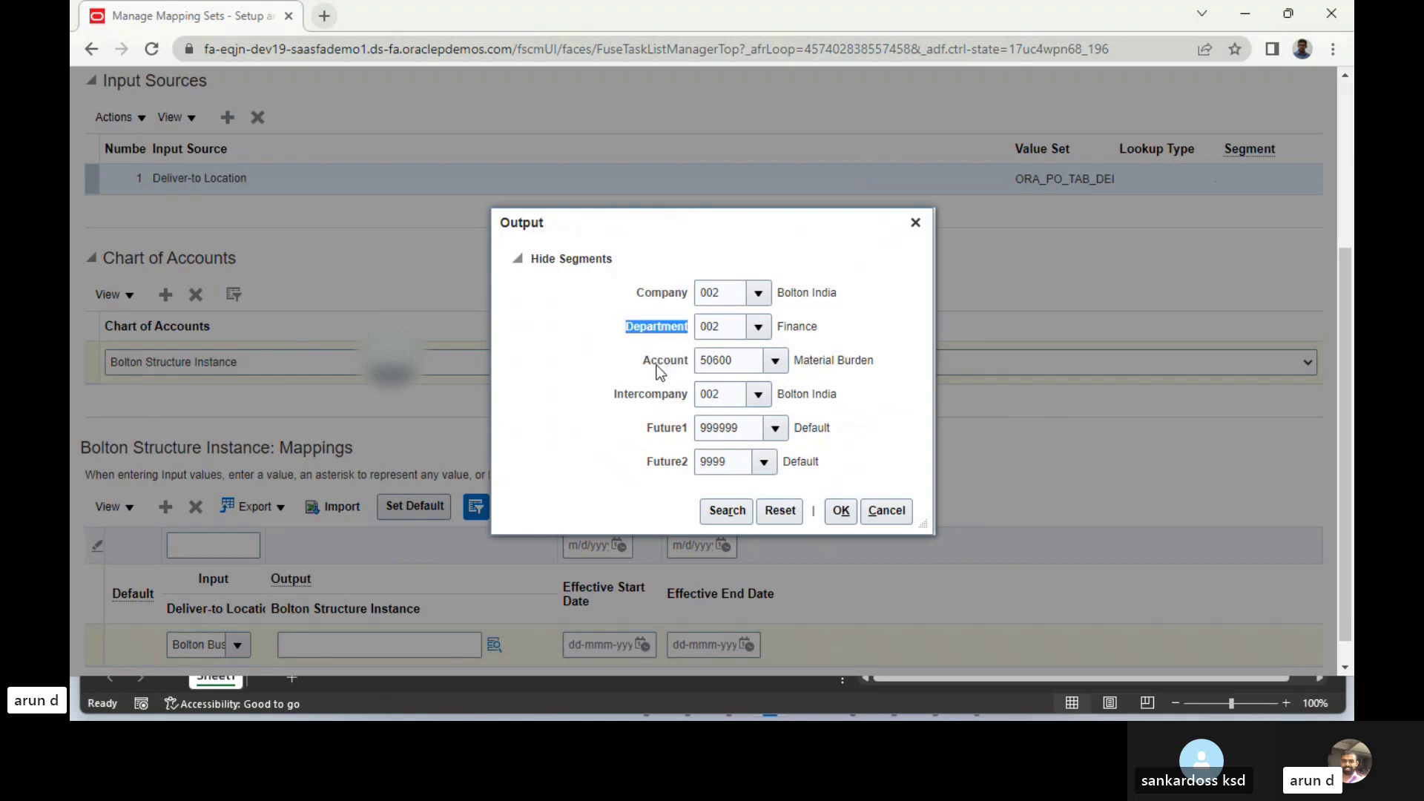
{"action": "double_click", "coordinate": [646, 397]}
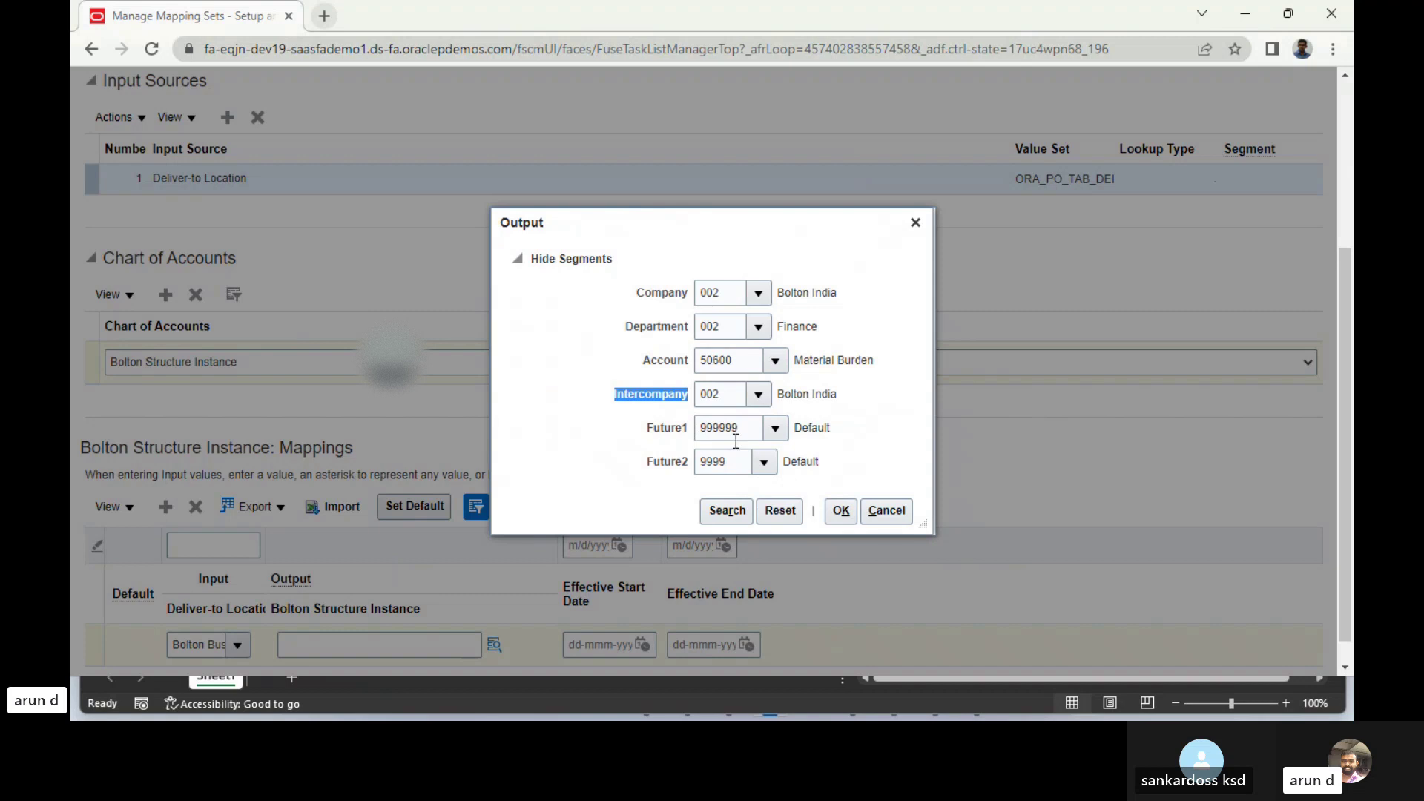
{"action": "left_click", "coordinate": [841, 511]}
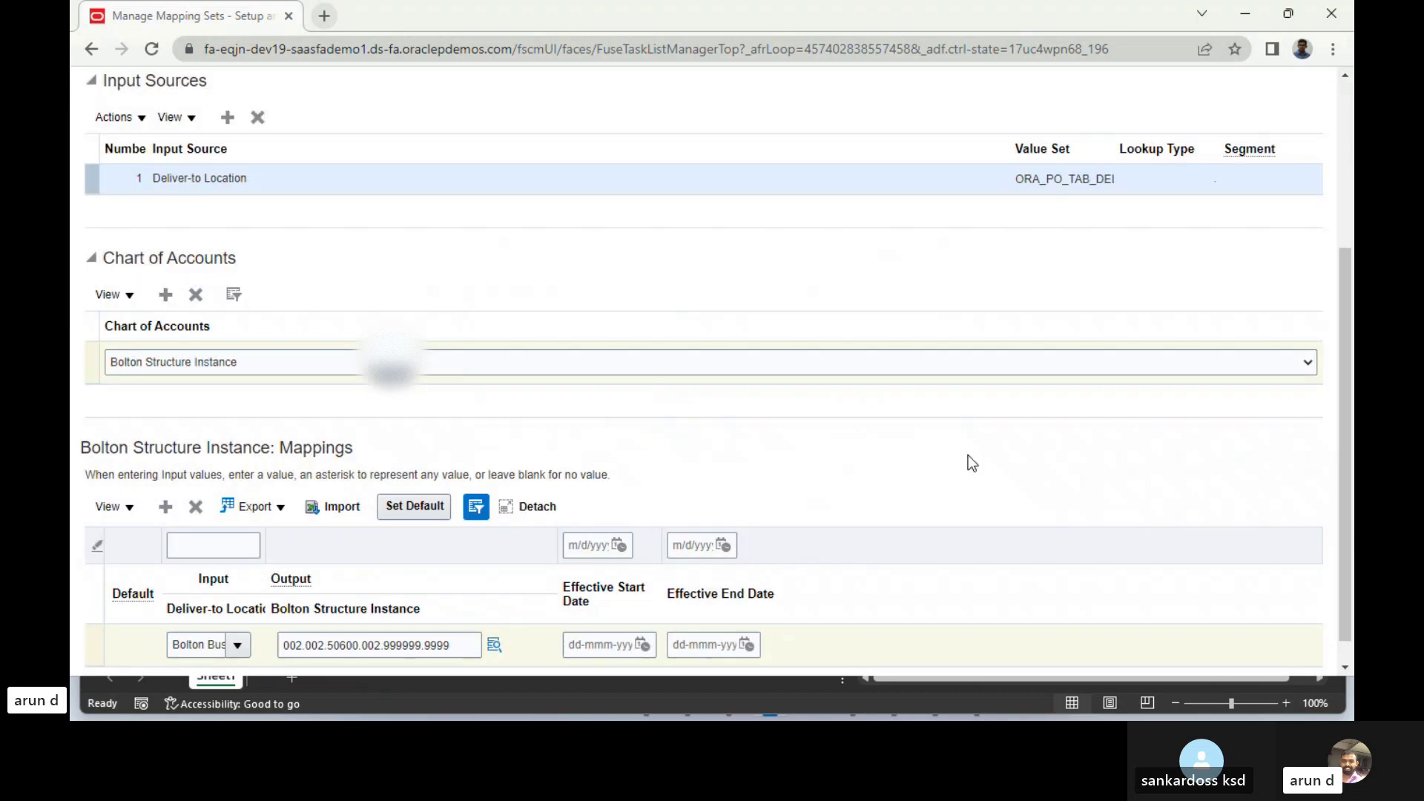
- Set the mapping row's effective start date to 1-Apr-2018
{"action": "scroll", "coordinate": [1323, 553], "scroll_direction": "down", "scroll_amount": 1}
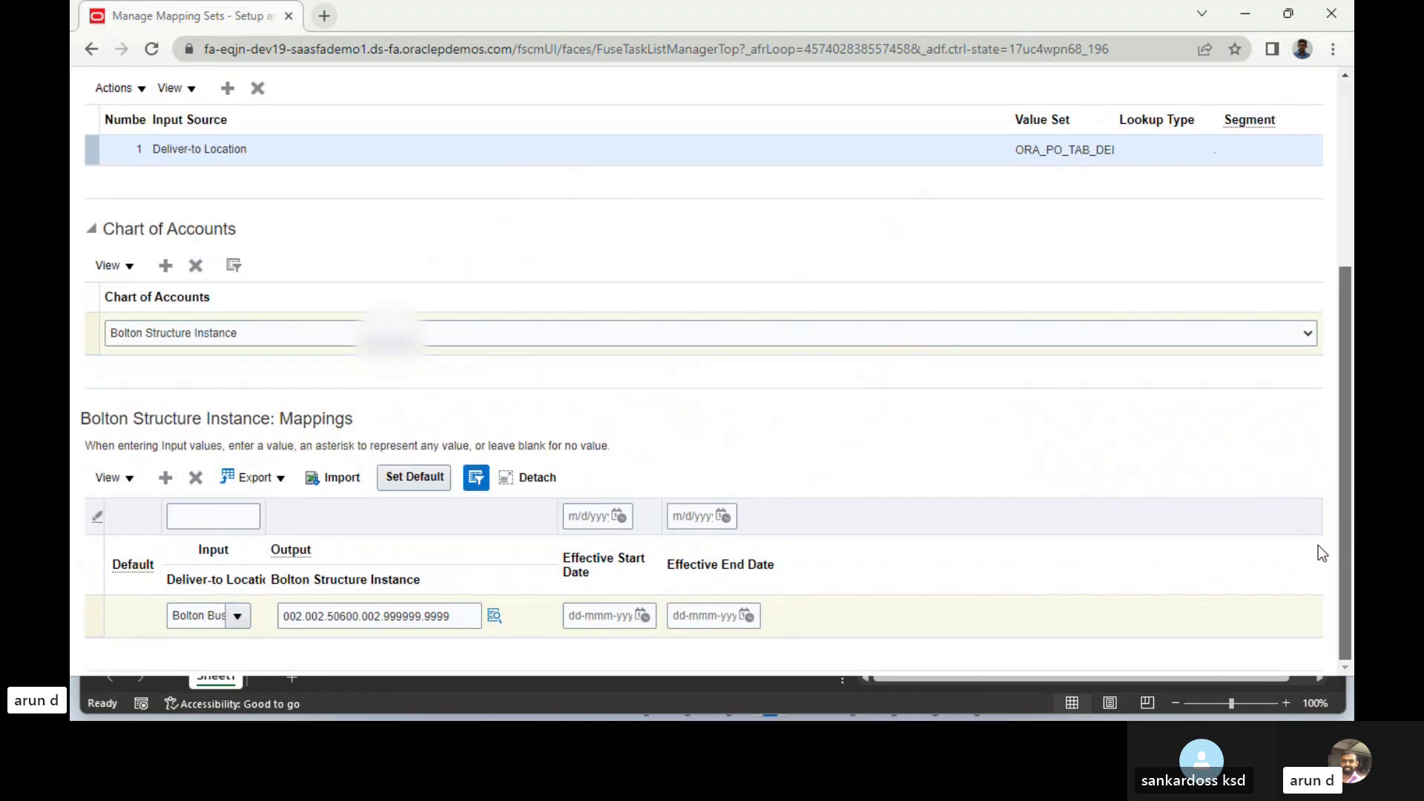
{"action": "left_click", "coordinate": [594, 616]}
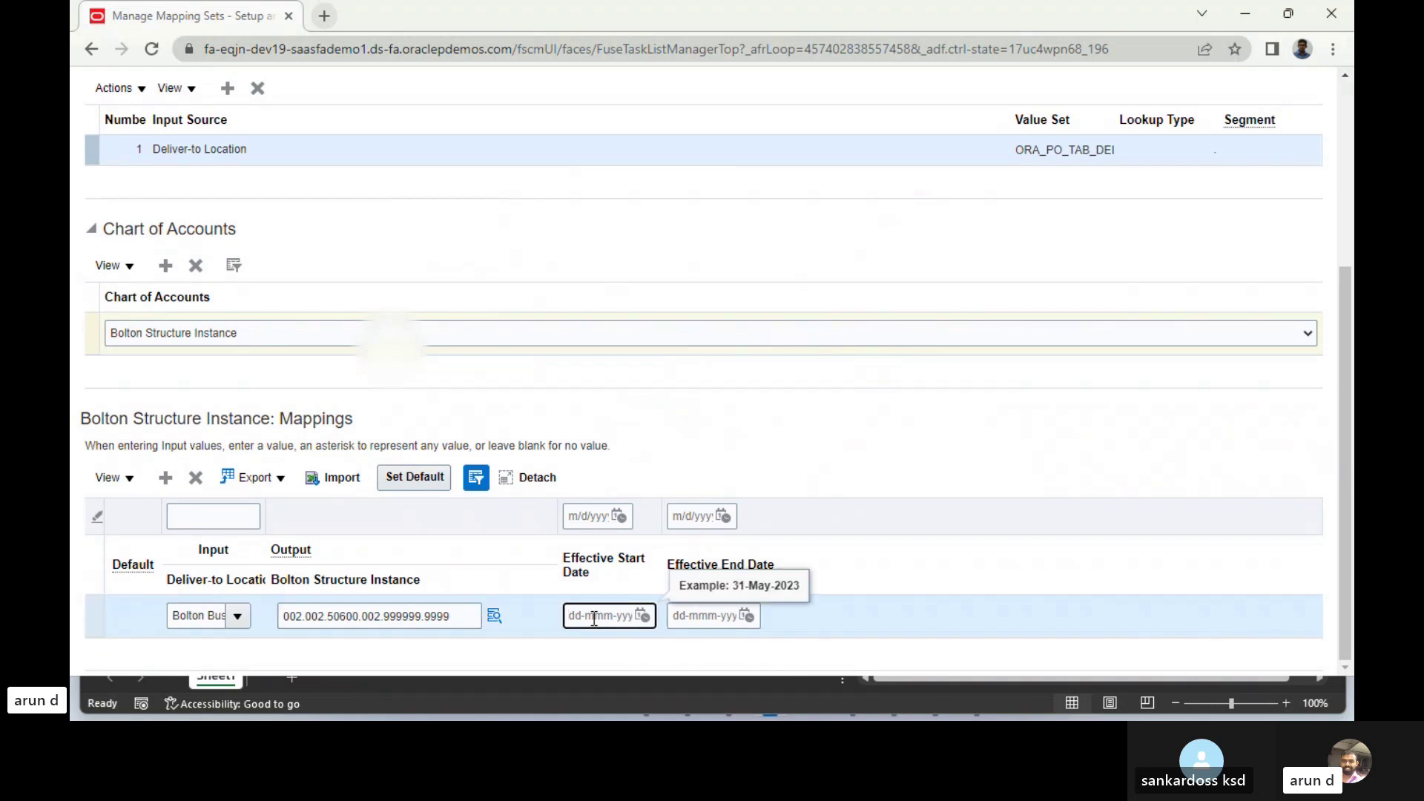
{"action": "type", "text": "1-4-2018"}
{"action": "key", "text": "Tab"}
{"action": "left_click", "coordinate": [650, 420]}
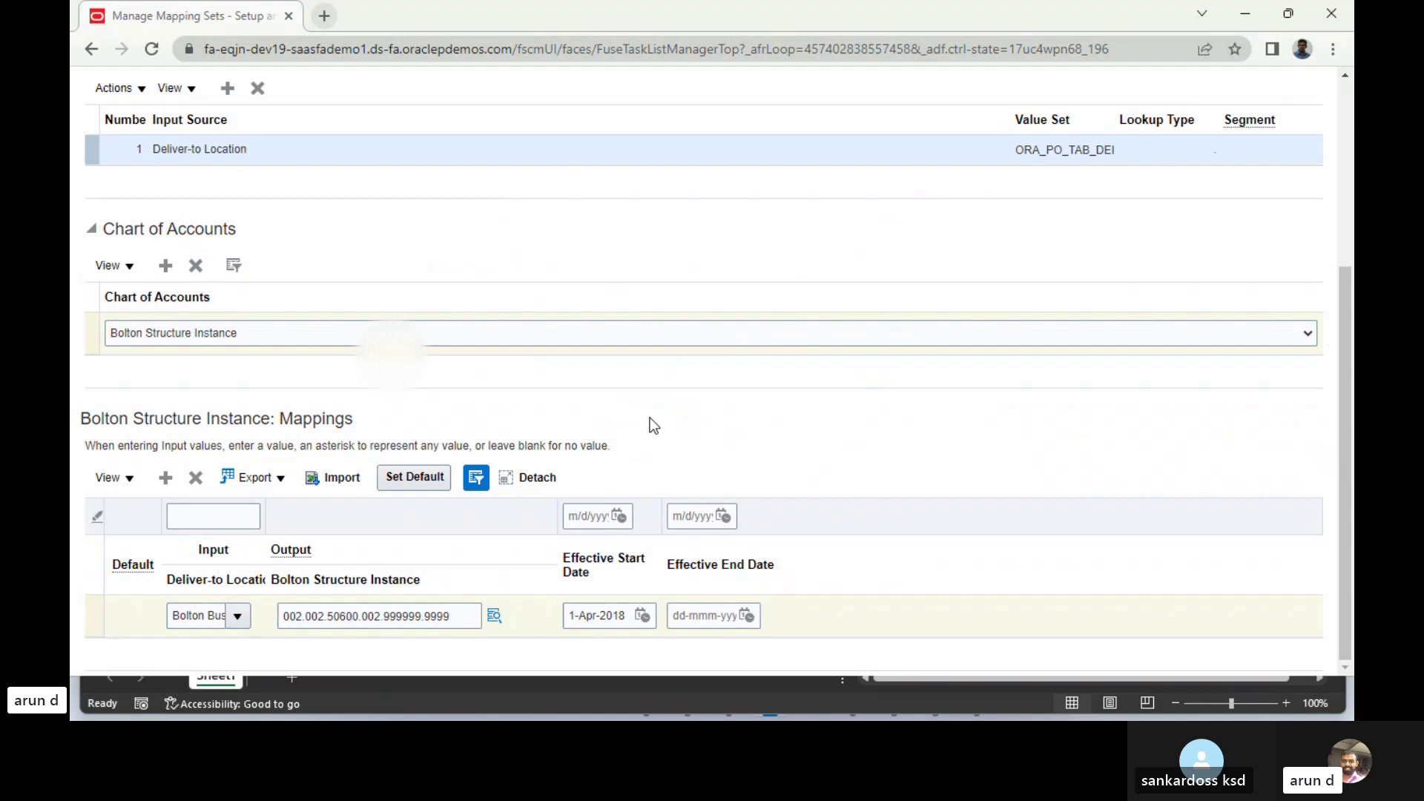
- Make the mapping row the default for Bolton Structure Instance and save the mapping set
{"action": "left_click", "coordinate": [133, 615]}
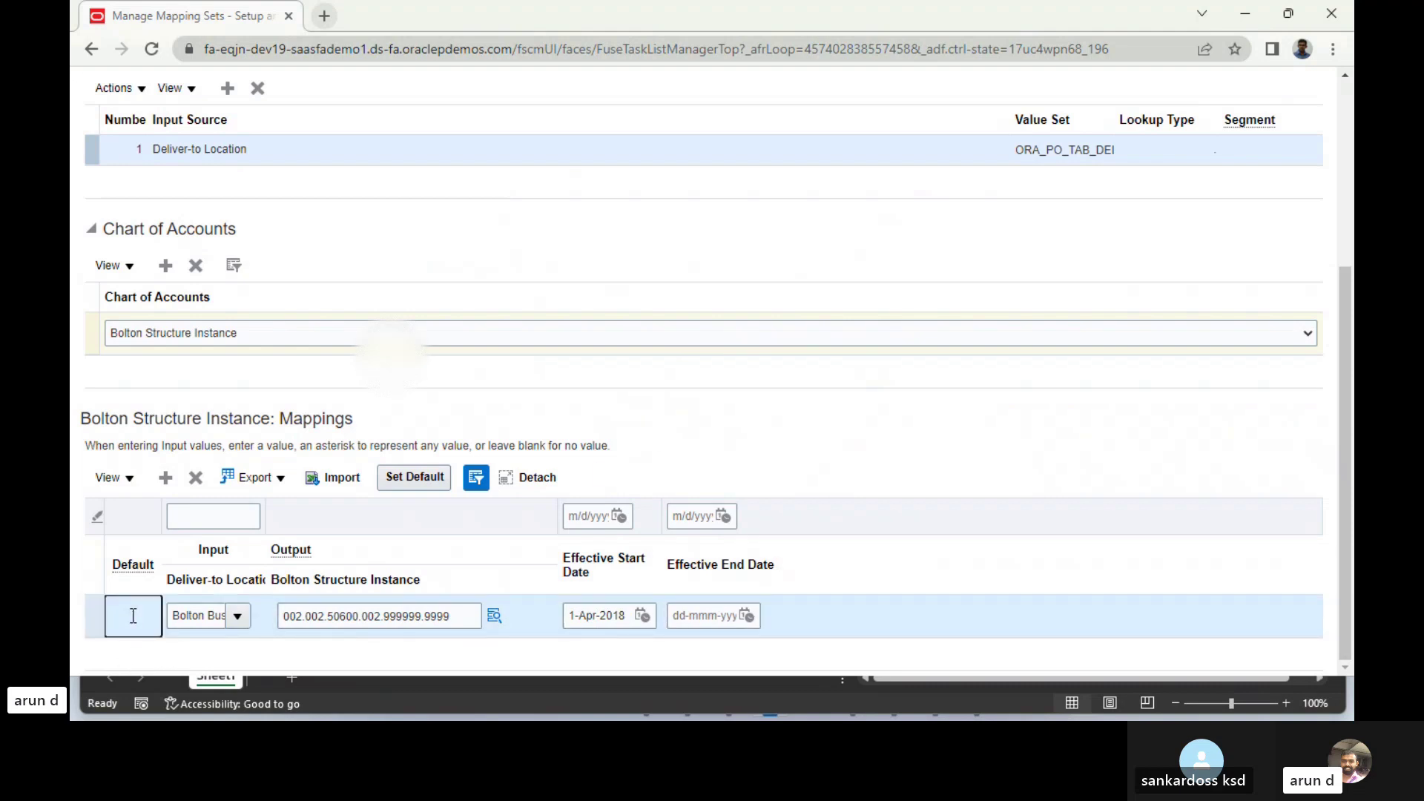
{"action": "left_click", "coordinate": [394, 479]}
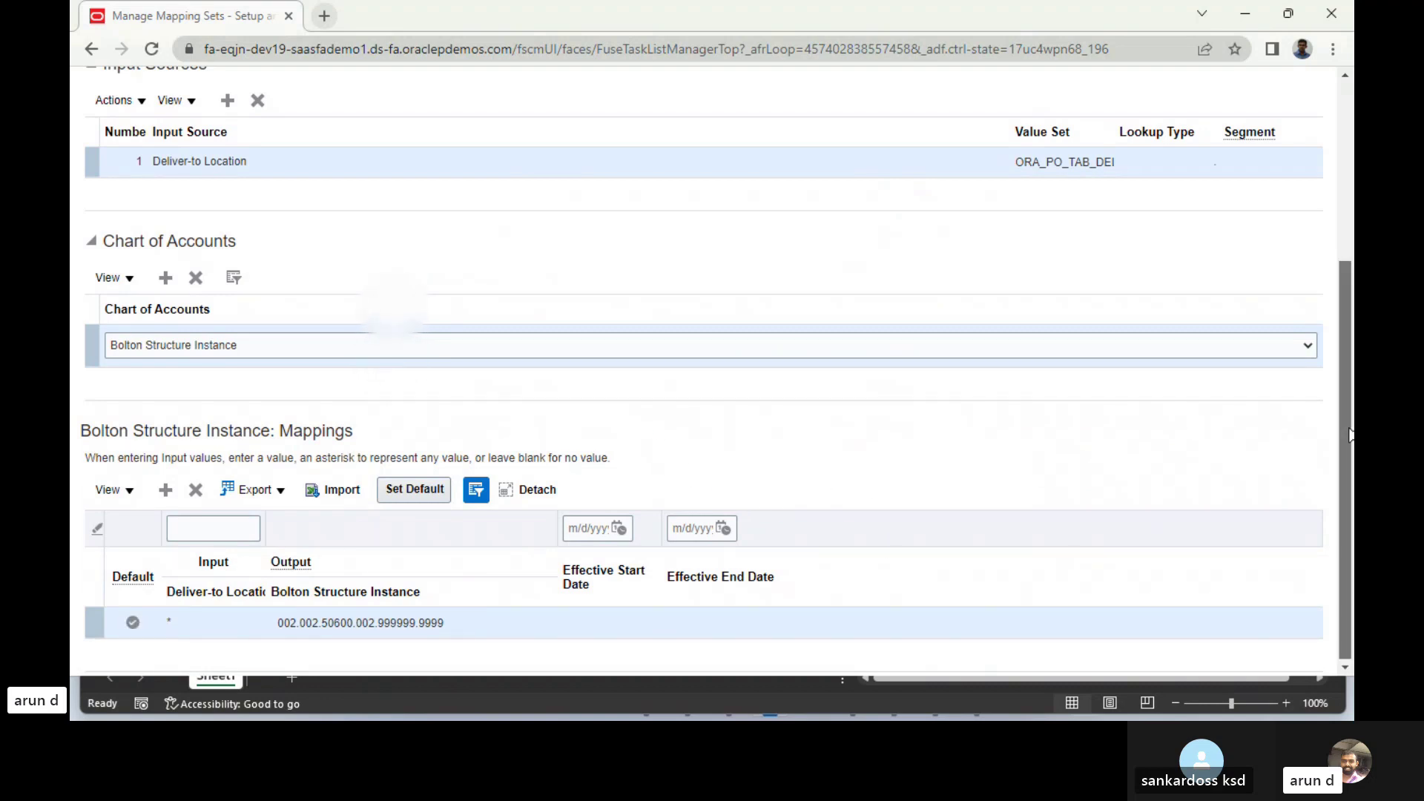
{"action": "left_click_drag", "start_coordinate": [1349, 438], "coordinate": [1137, 215]}
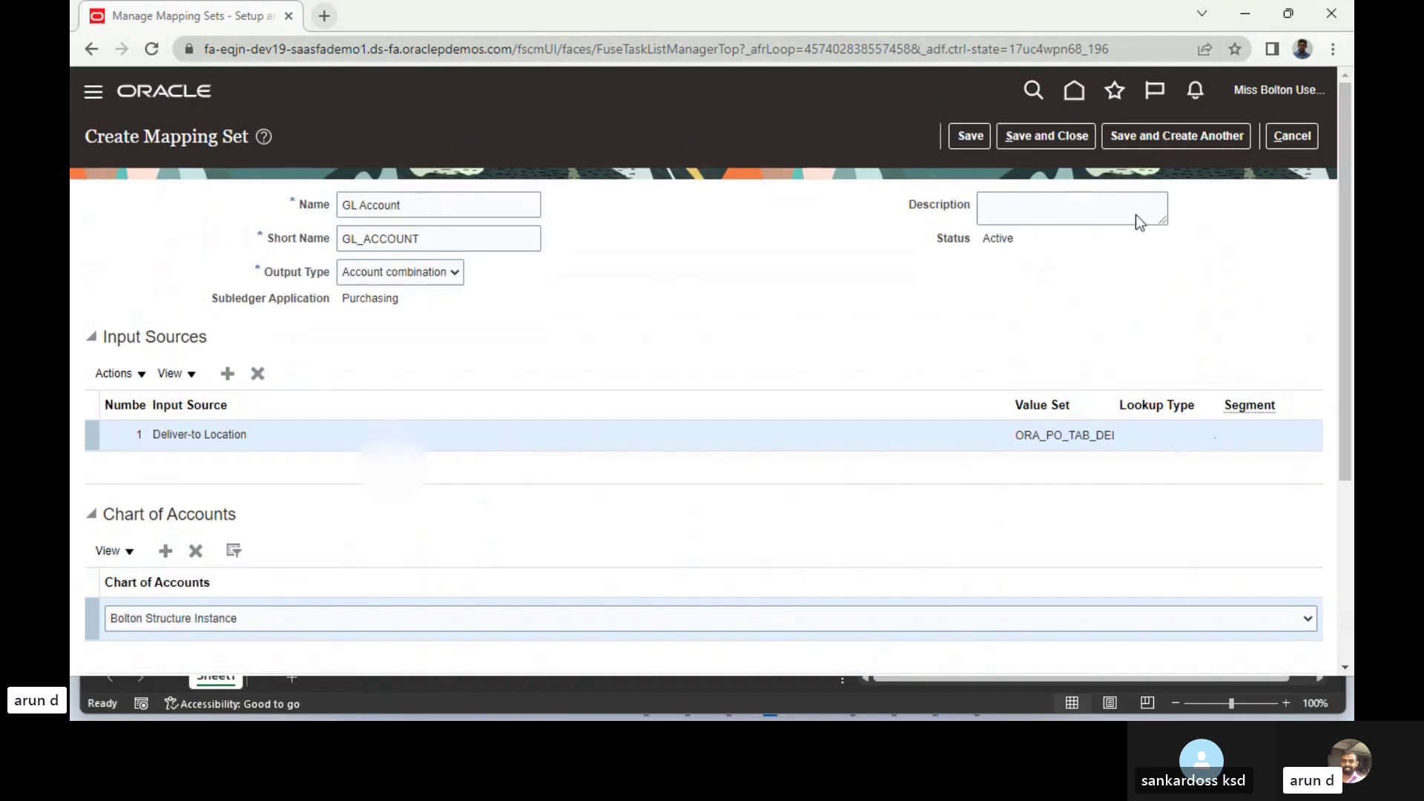
{"action": "left_click", "coordinate": [978, 135]}
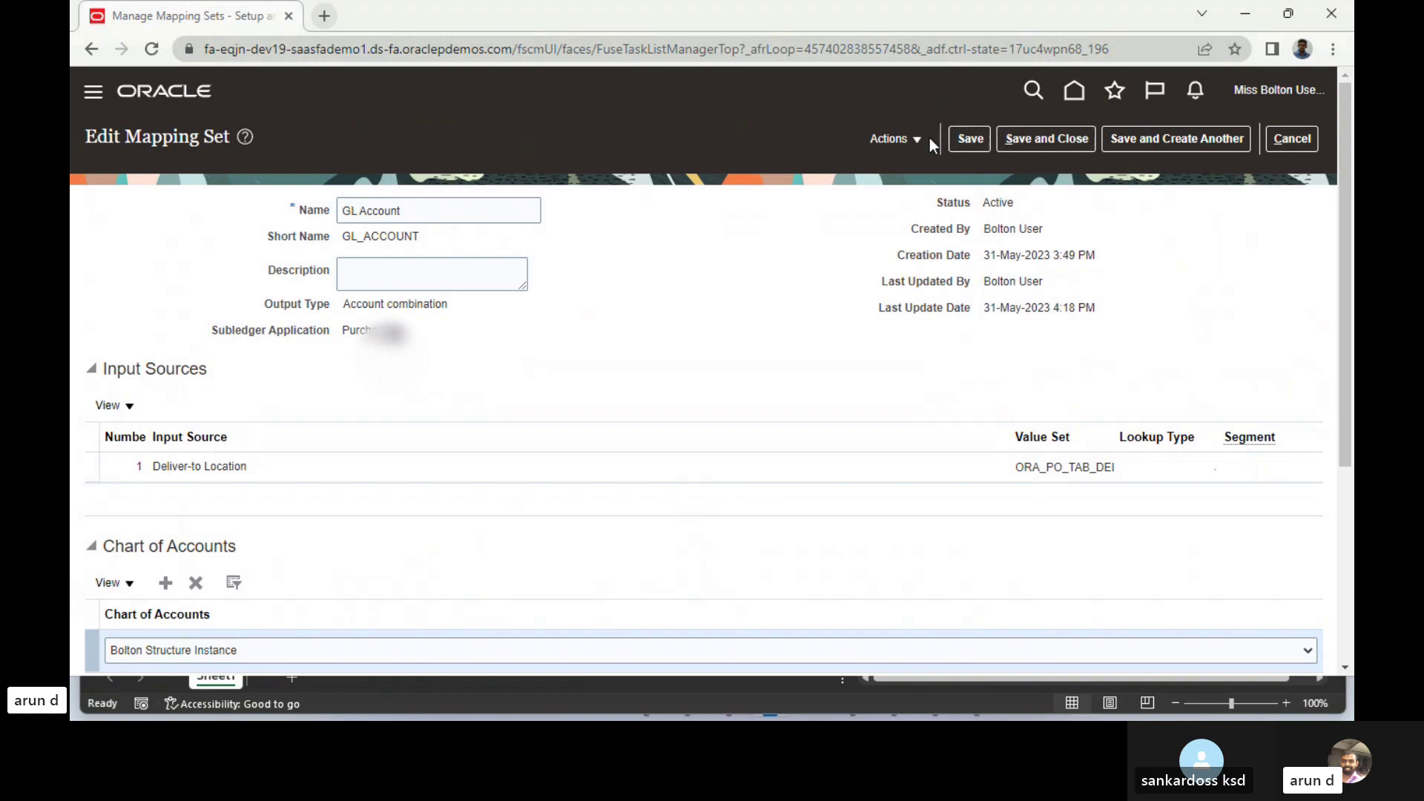
- Check the saved mapping set's available actions and status, and save and close it
{"action": "left_click", "coordinate": [896, 135]}
{"action": "left_click", "coordinate": [788, 194]}
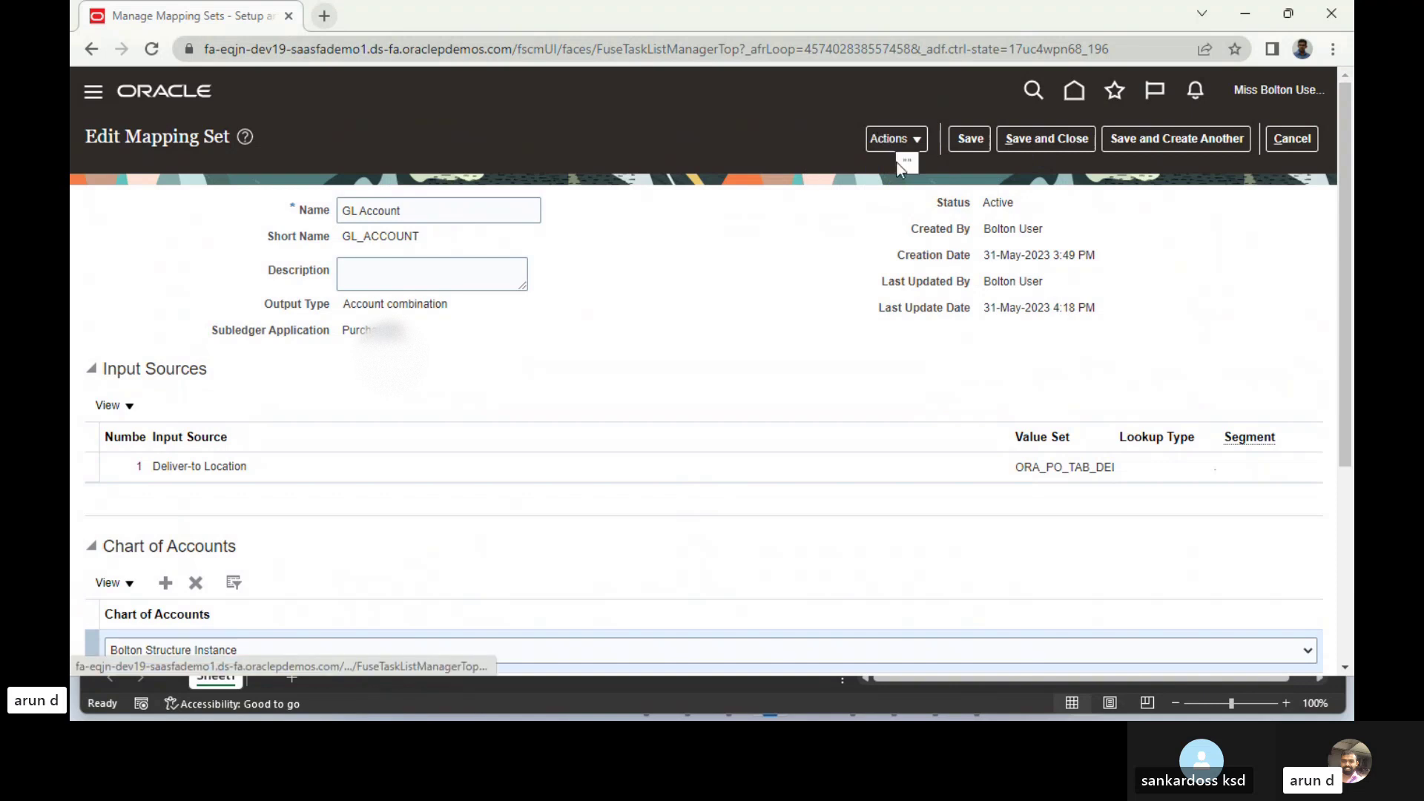
{"action": "left_click_drag", "start_coordinate": [984, 202], "coordinate": [1018, 206]}
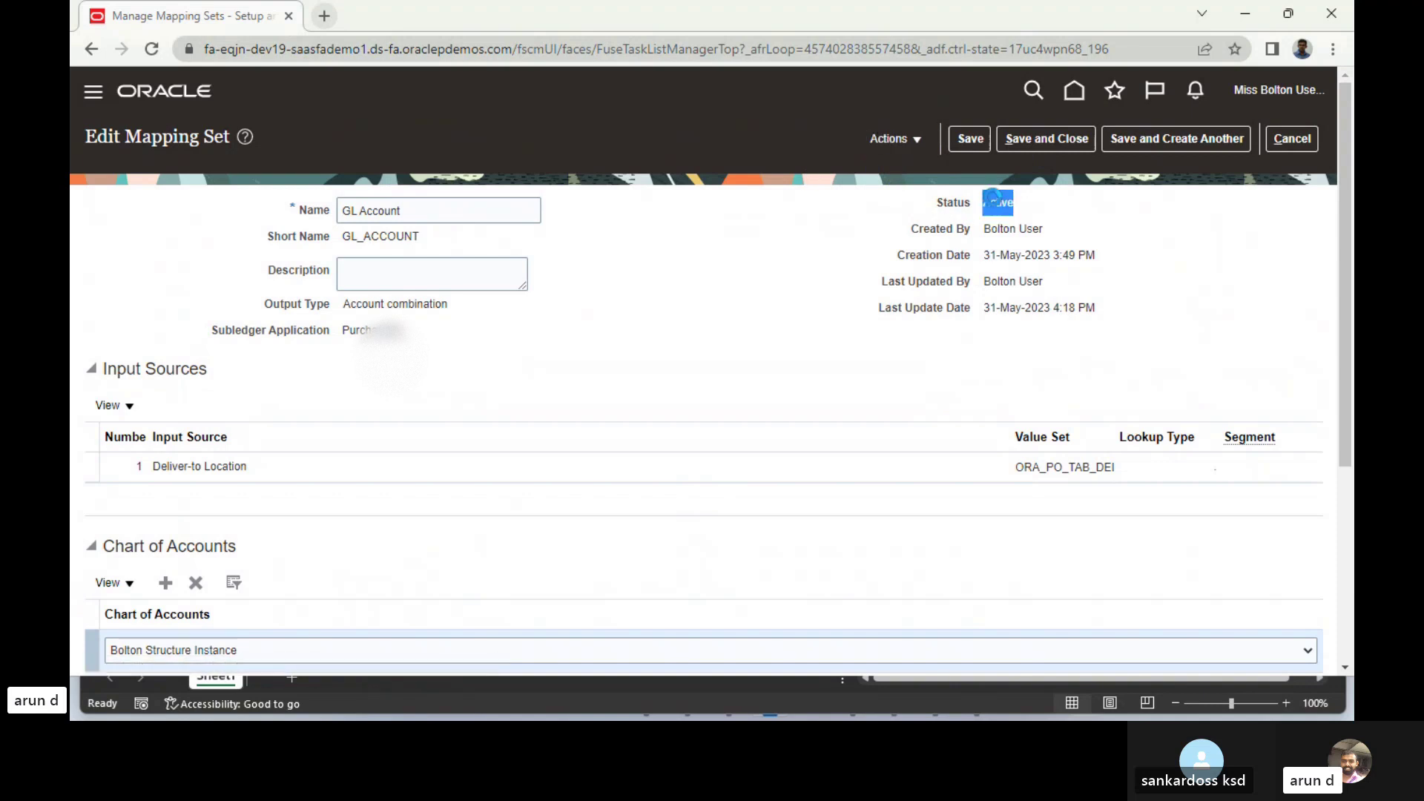
{"action": "left_click", "coordinate": [1097, 209]}
{"action": "left_click", "coordinate": [1058, 138]}
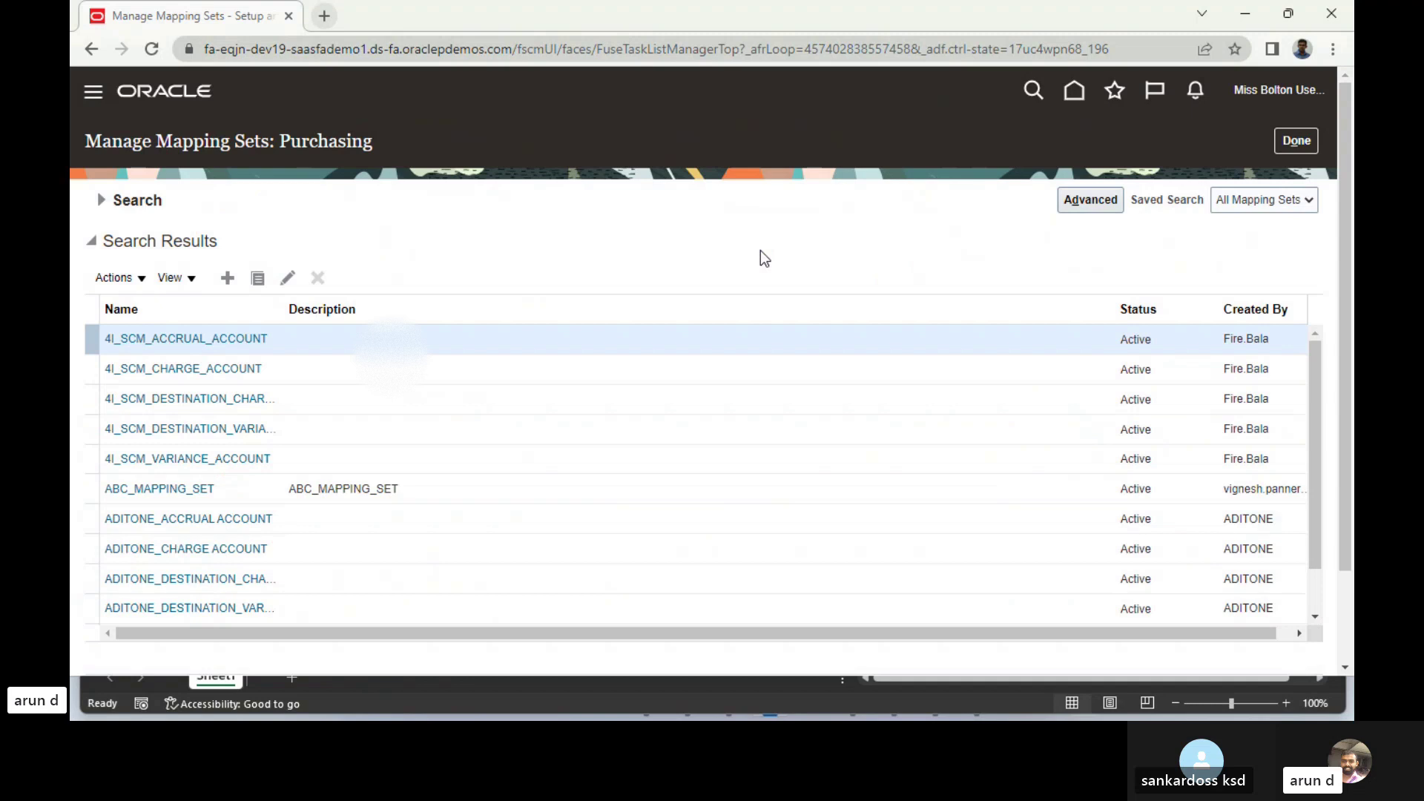
{"action": "left_click", "coordinate": [1289, 14]}
{"action": "left_click", "coordinate": [1085, 22]}
{"action": "left_click", "coordinate": [1246, 14]}
{"action": "left_click", "coordinate": [1237, 71]}
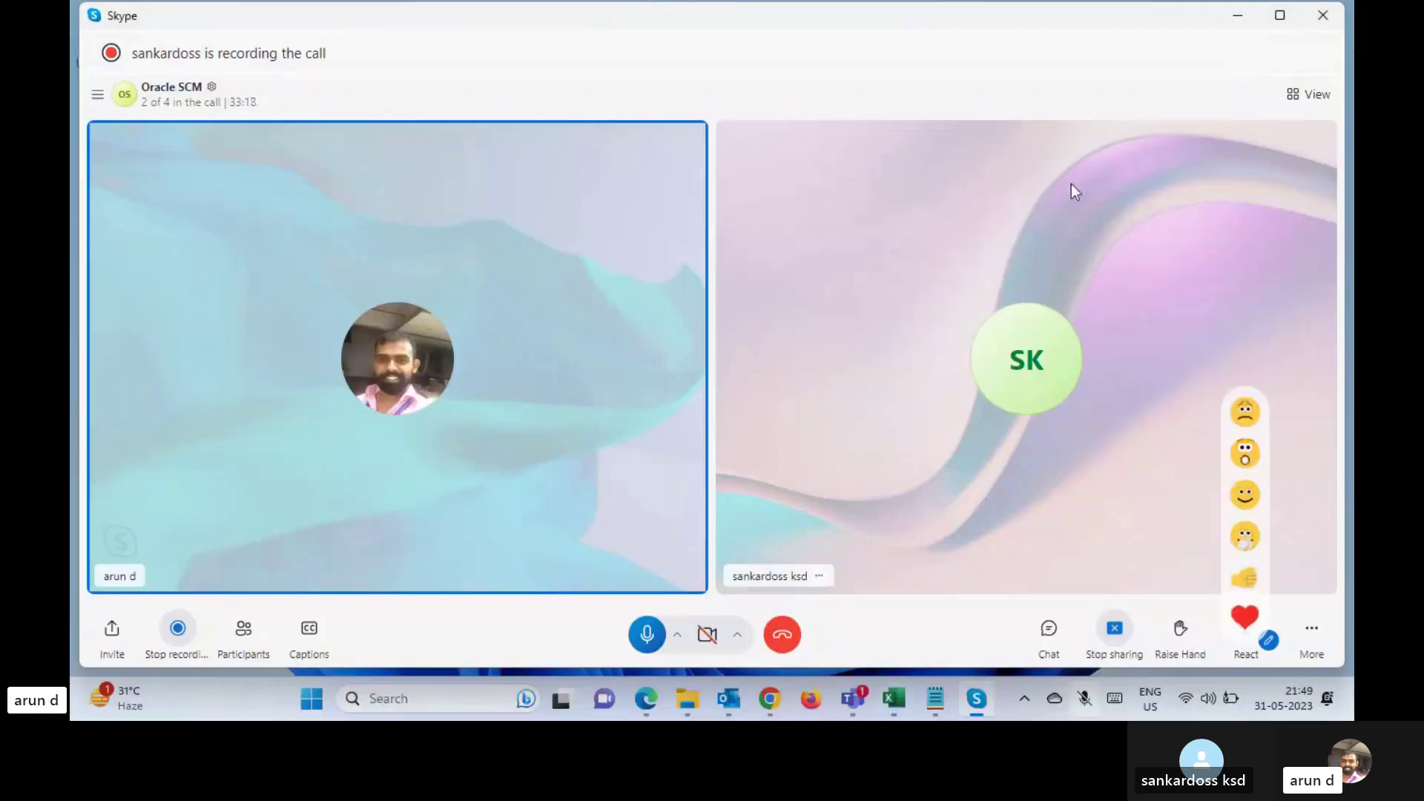
{"action": "left_click", "coordinate": [769, 698]}
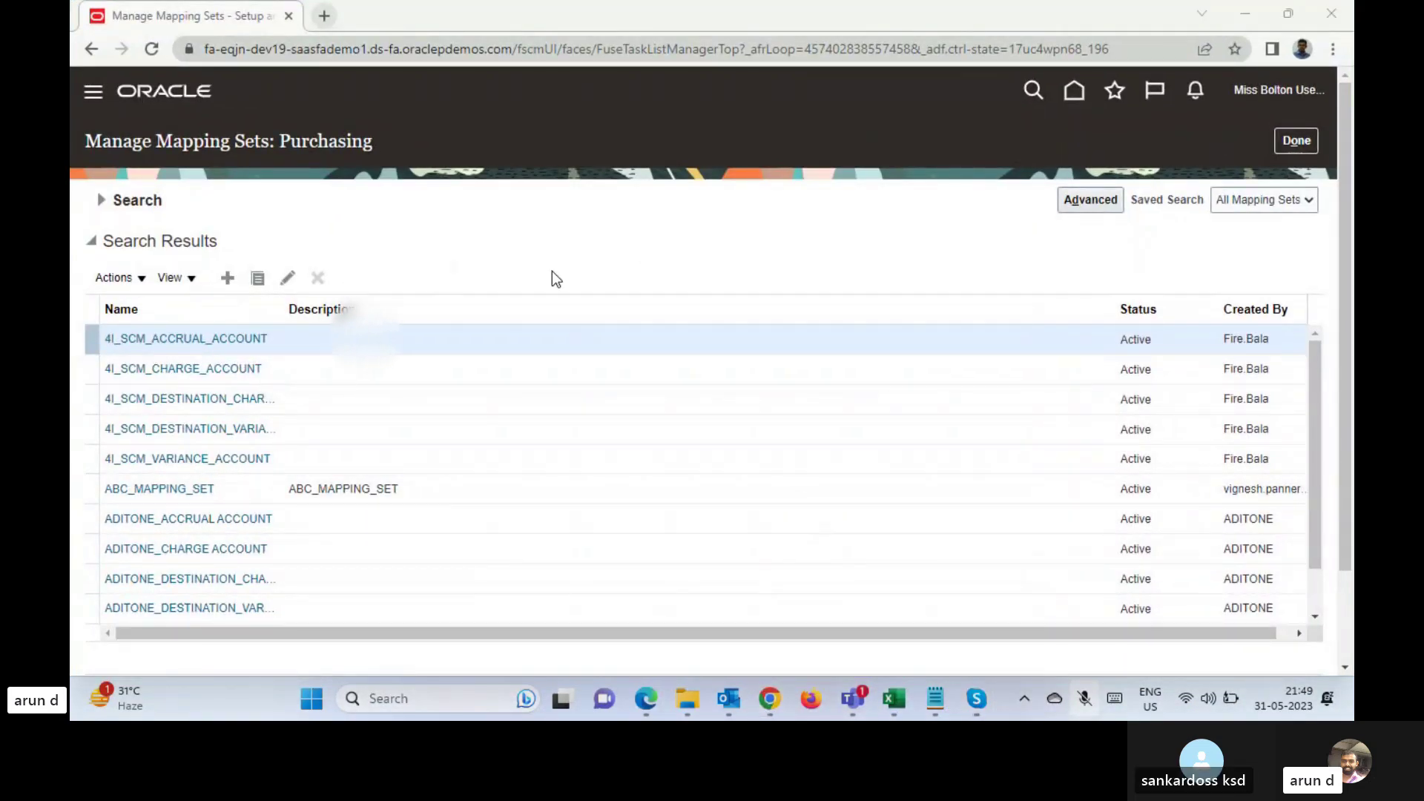
- Leave the mapping sets and start a new Purchasing account rule named GL_Account with short name GL_ACC
{"action": "left_click", "coordinate": [1298, 144]}
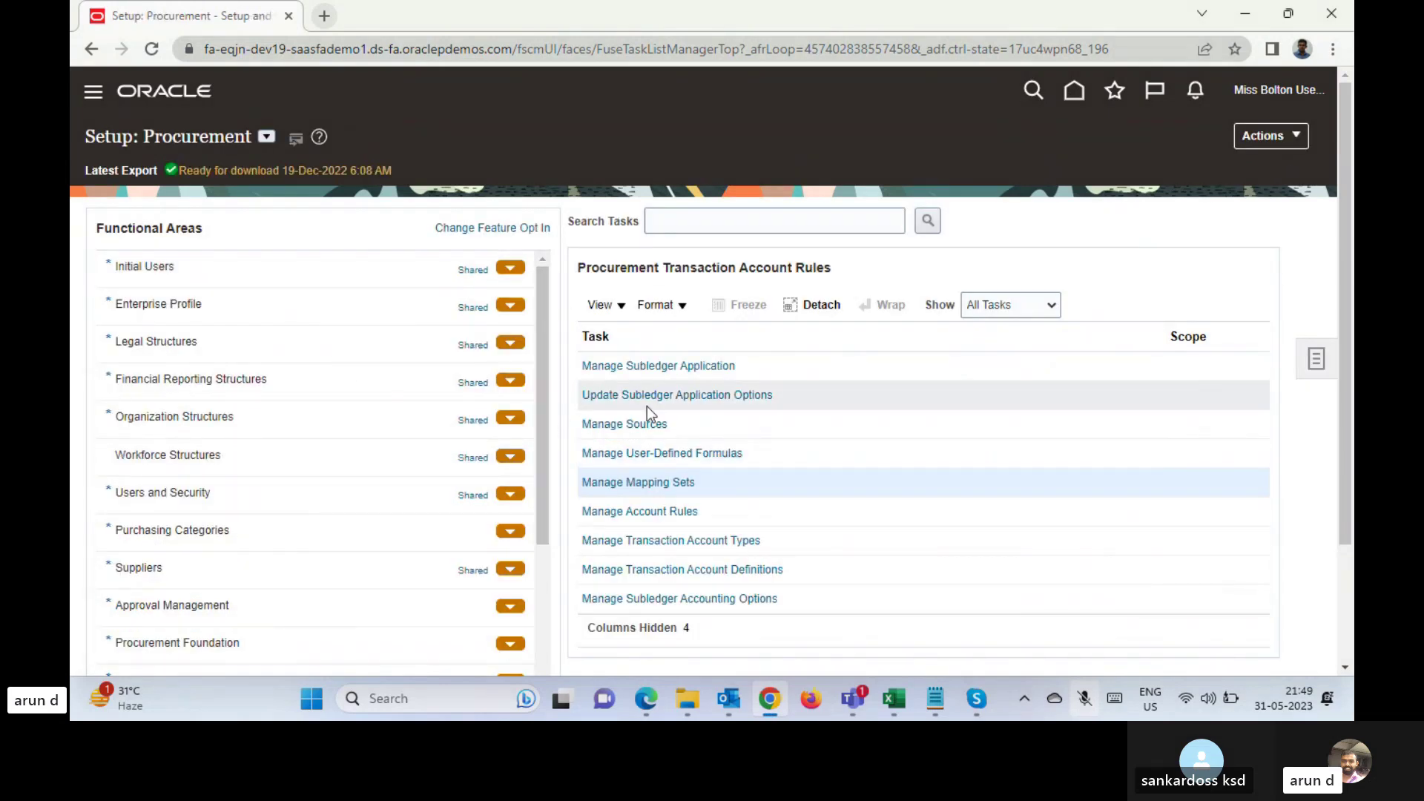
{"action": "left_click", "coordinate": [677, 511]}
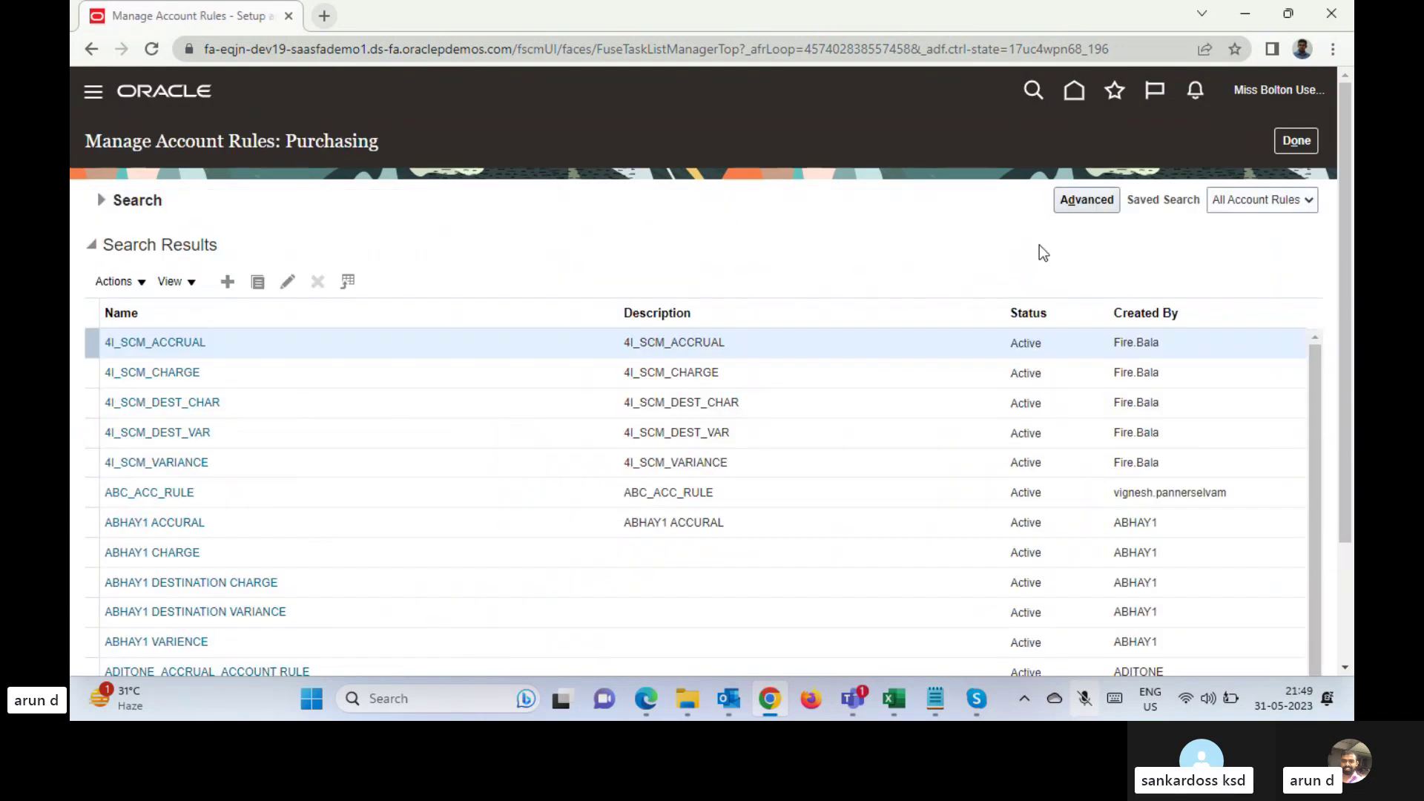
{"action": "left_click", "coordinate": [228, 285]}
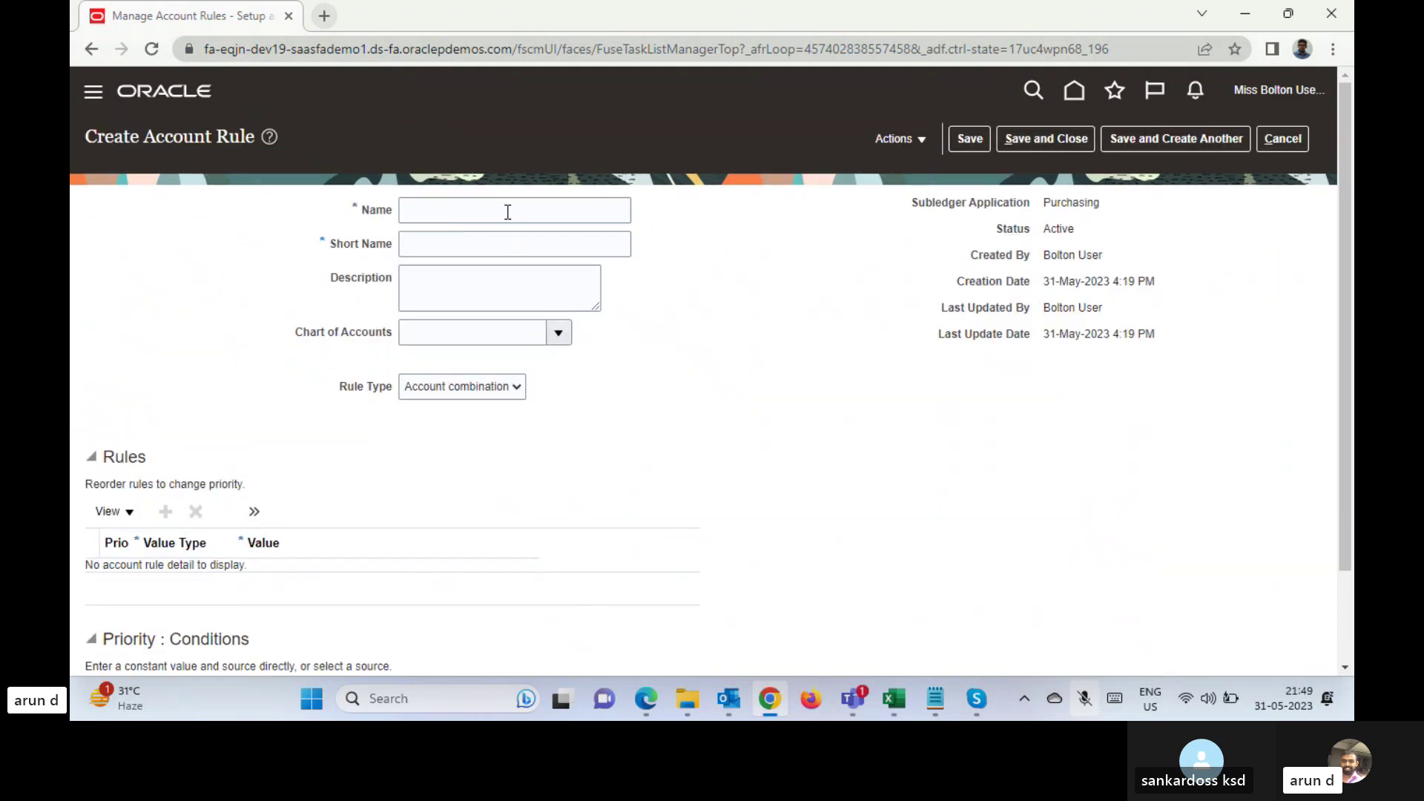
{"action": "left_click", "coordinate": [509, 213]}
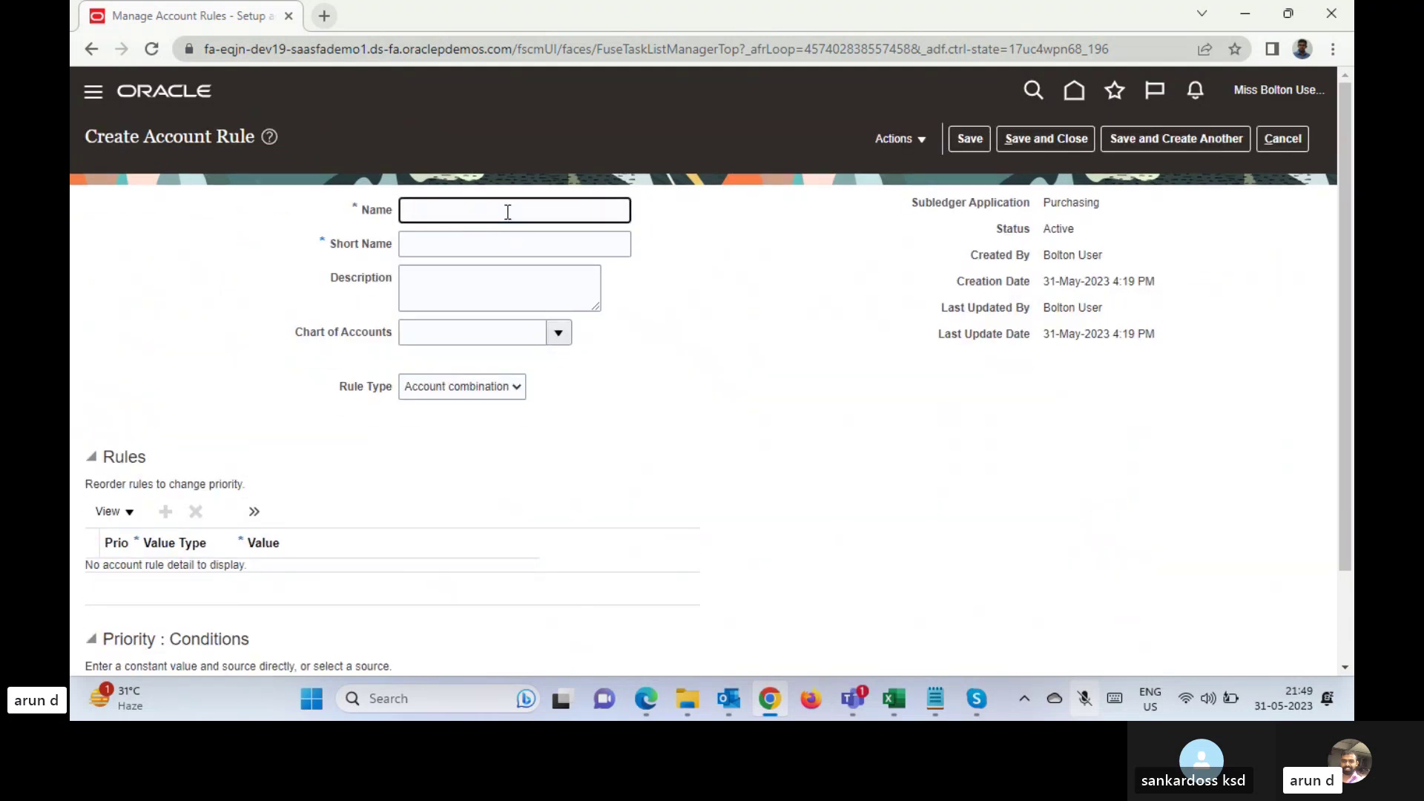
{"action": "type", "text": "GL_Account"}
{"action": "key", "text": "Tab"}
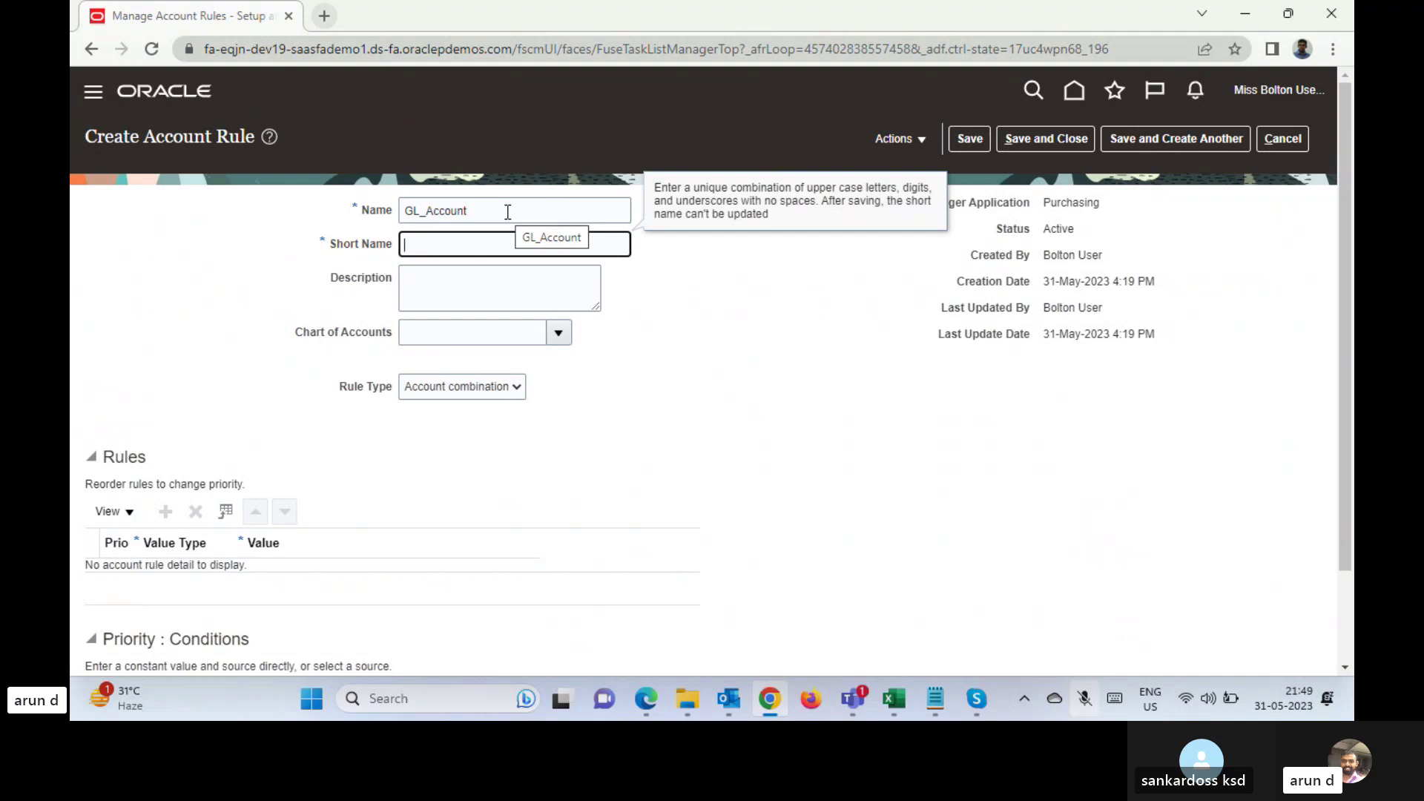
{"action": "type", "text": "GL_ACC"}
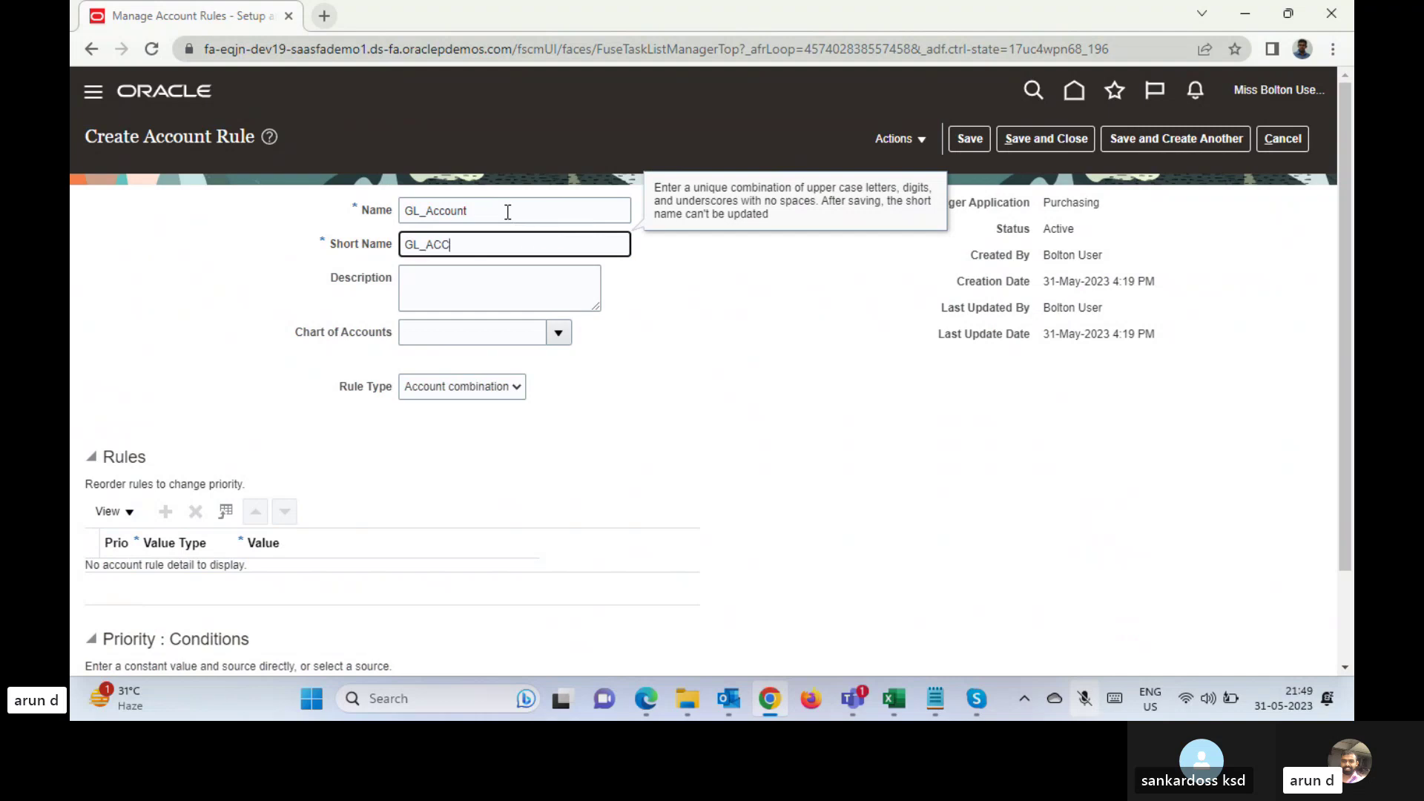
{"action": "key", "text": "Tab"}
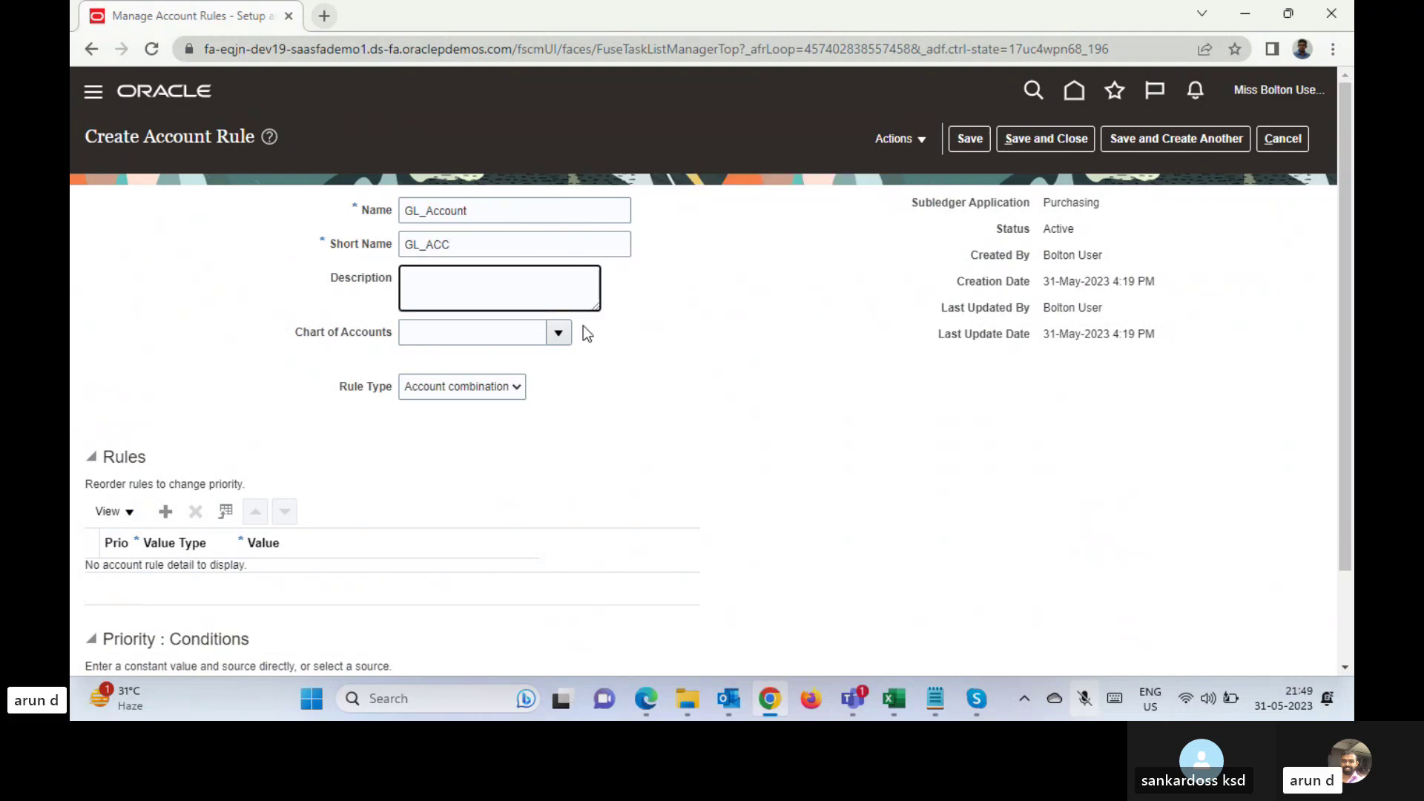
- Set the account rule's chart of accounts to Bolton Structure Instance and check the available rule types
{"action": "left_click", "coordinate": [516, 331]}
{"action": "type", "text": "Bol"}
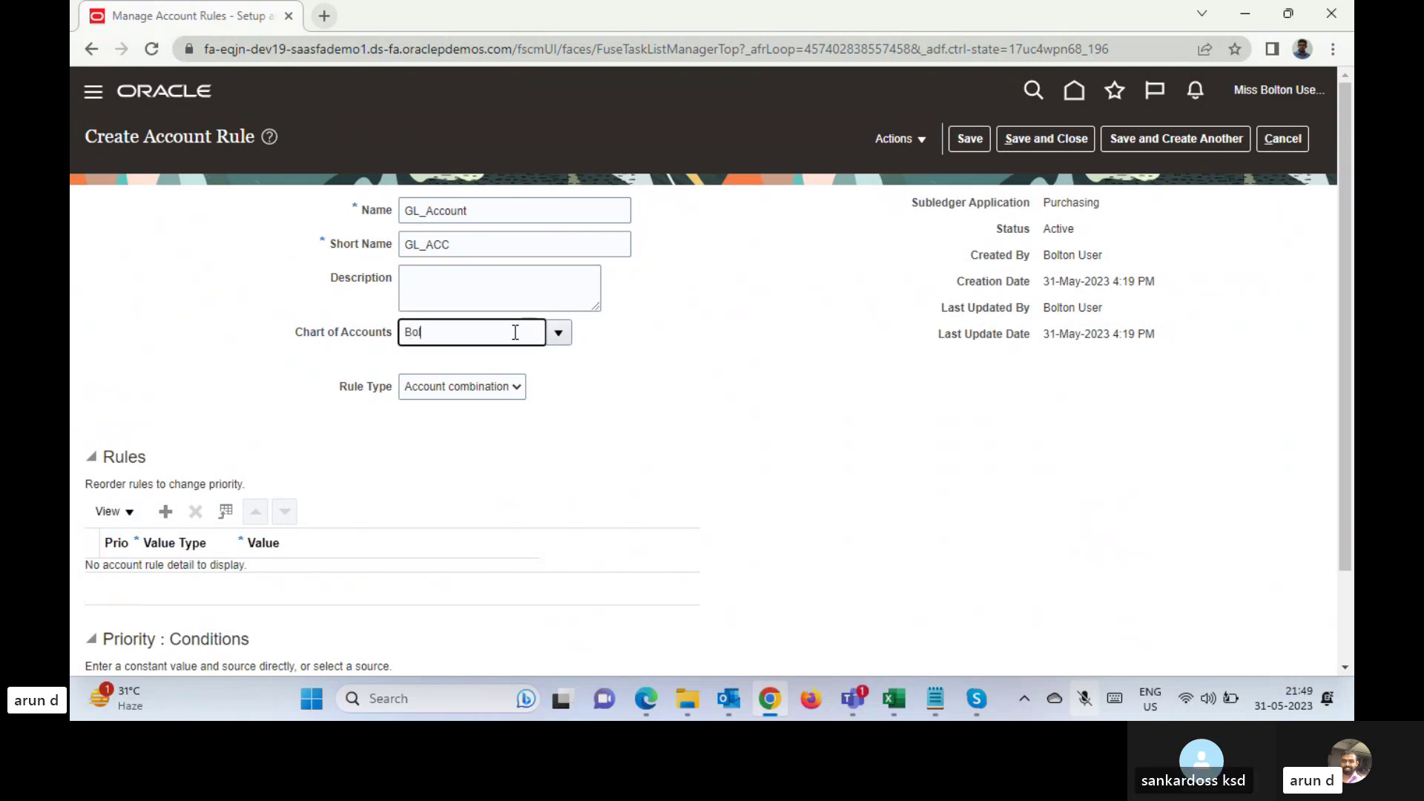
{"action": "key", "text": "Tab"}
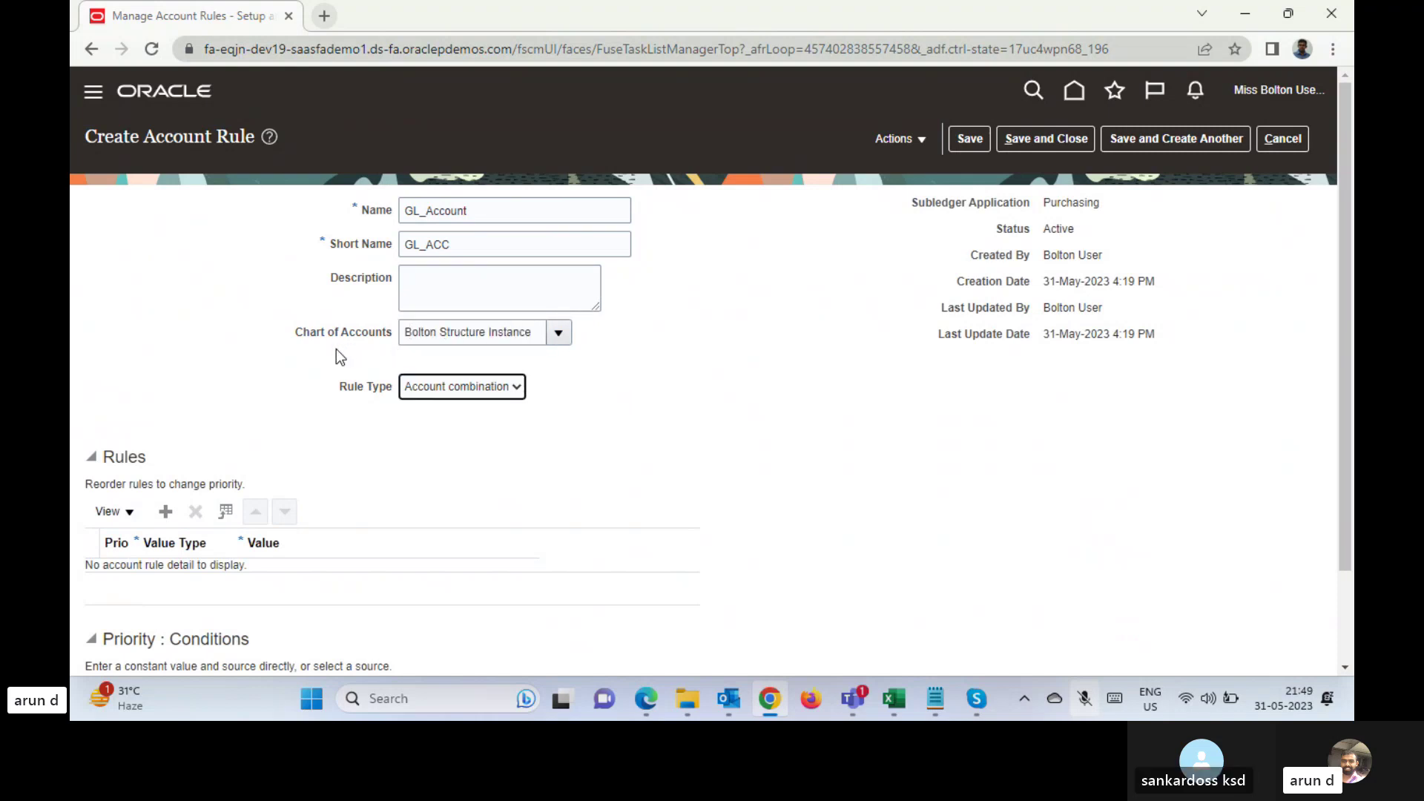
{"action": "left_click", "coordinate": [330, 355]}
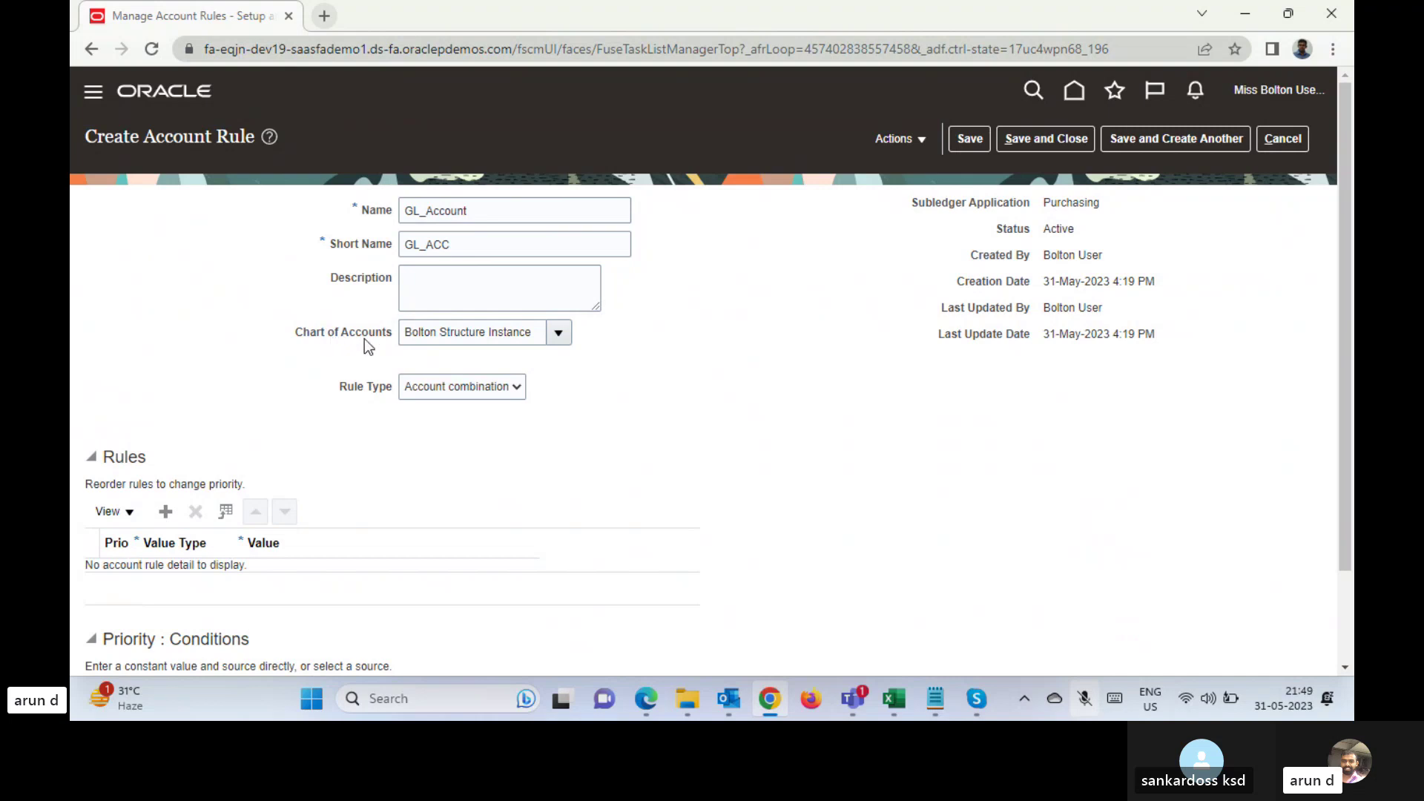
{"action": "left_click", "coordinate": [461, 387]}
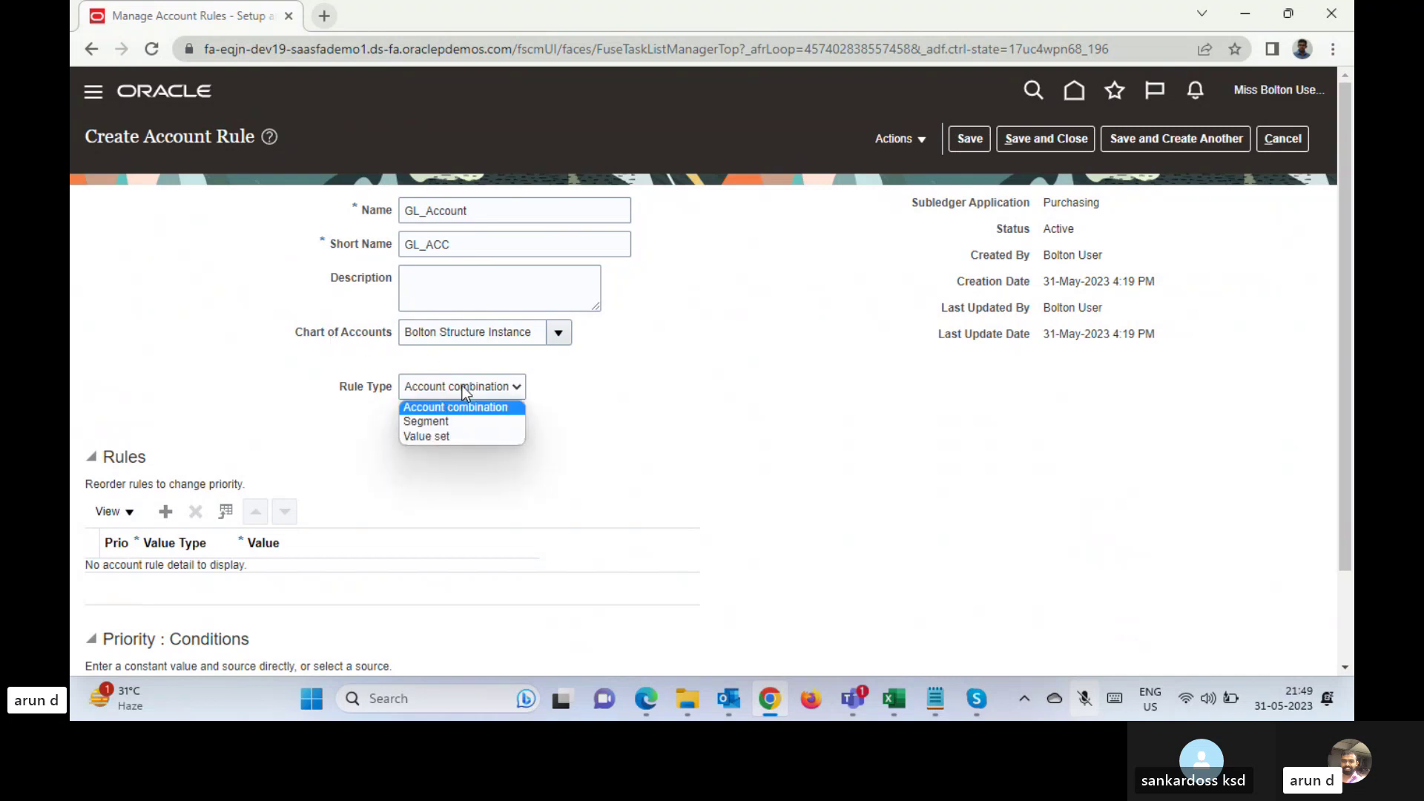
{"action": "left_click", "coordinate": [552, 387]}
- Discard the unsaved account rule and return to the Procurement setup tasks
{"action": "left_click_drag", "start_coordinate": [1350, 261], "coordinate": [1351, 403]}
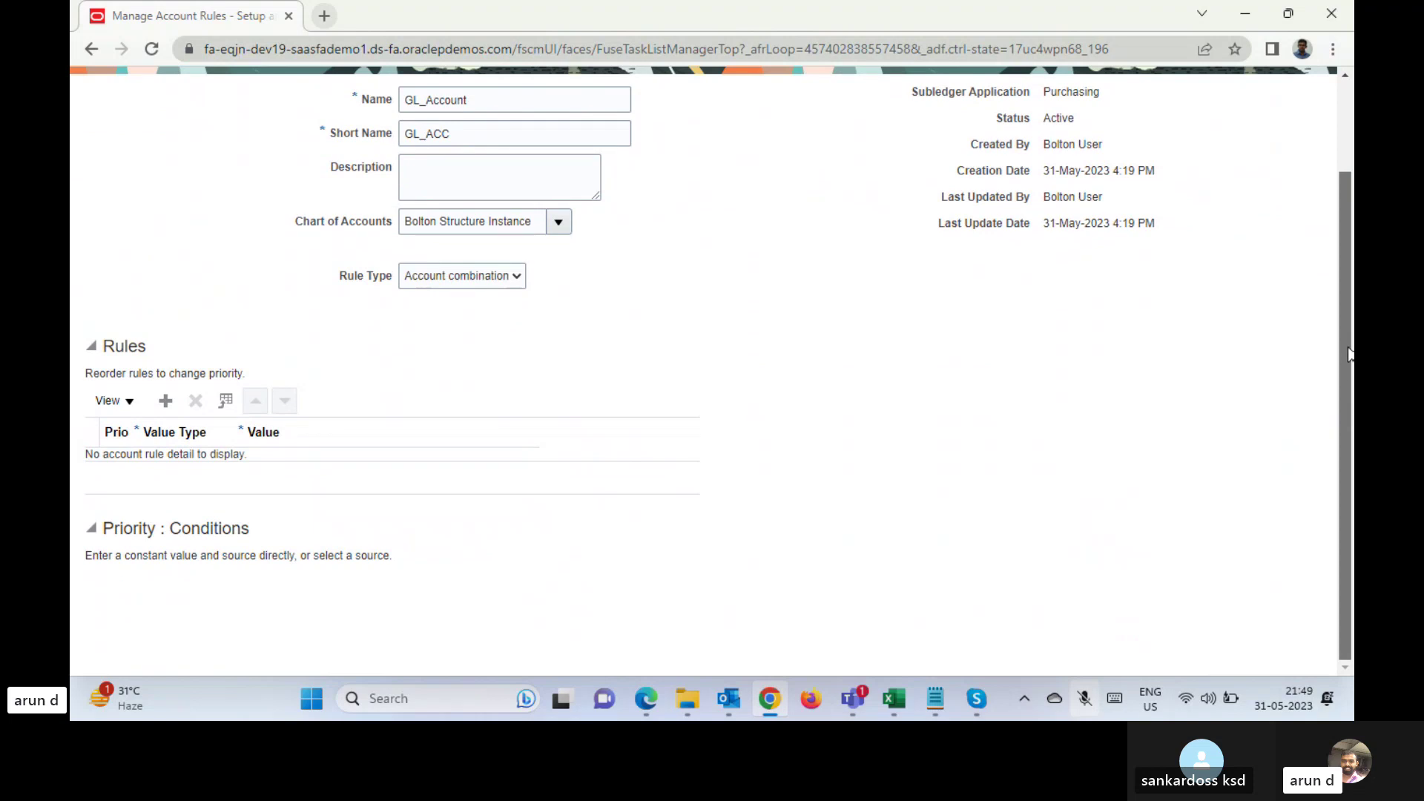
{"action": "left_click_drag", "start_coordinate": [1349, 314], "coordinate": [1349, 224]}
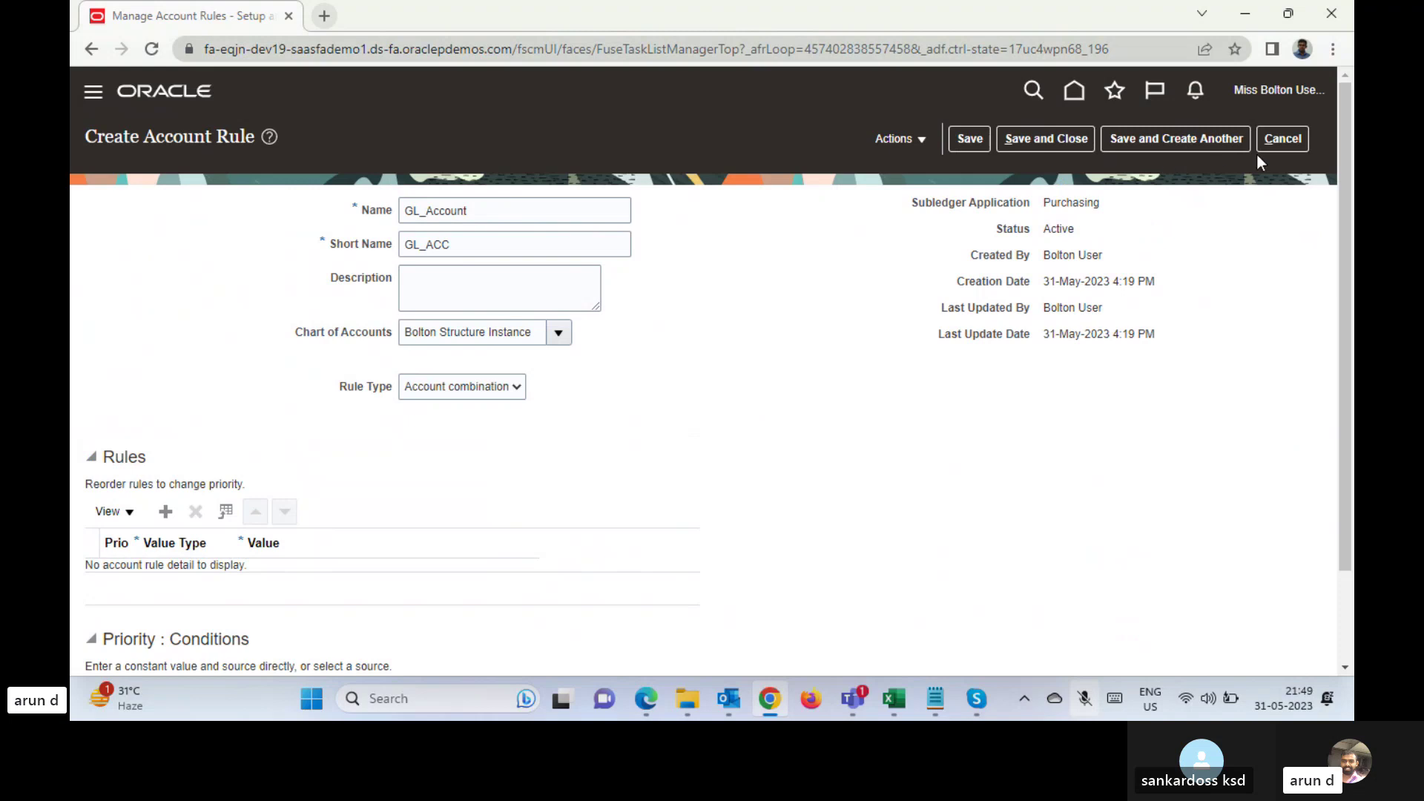
{"action": "left_click", "coordinate": [1284, 139]}
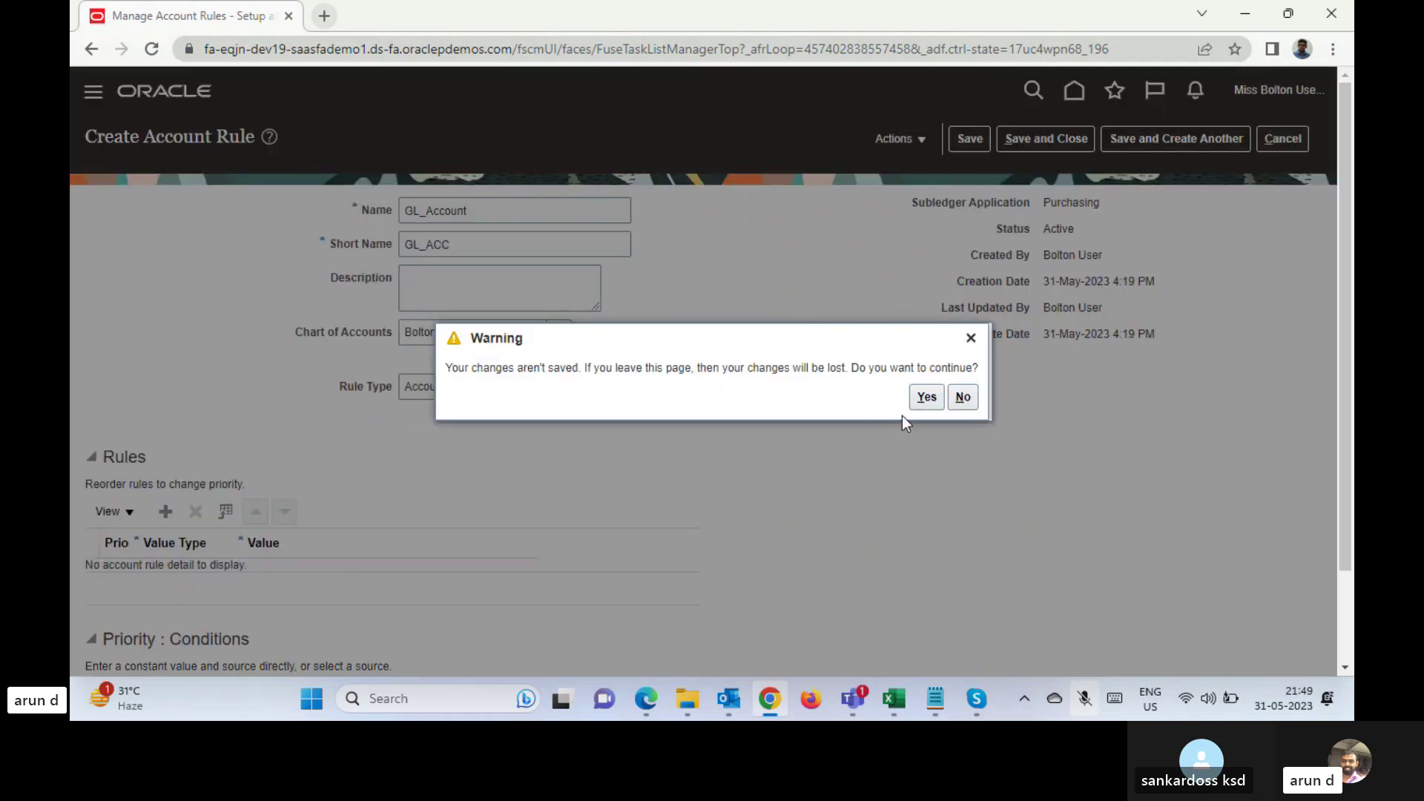
{"action": "left_click", "coordinate": [926, 405]}
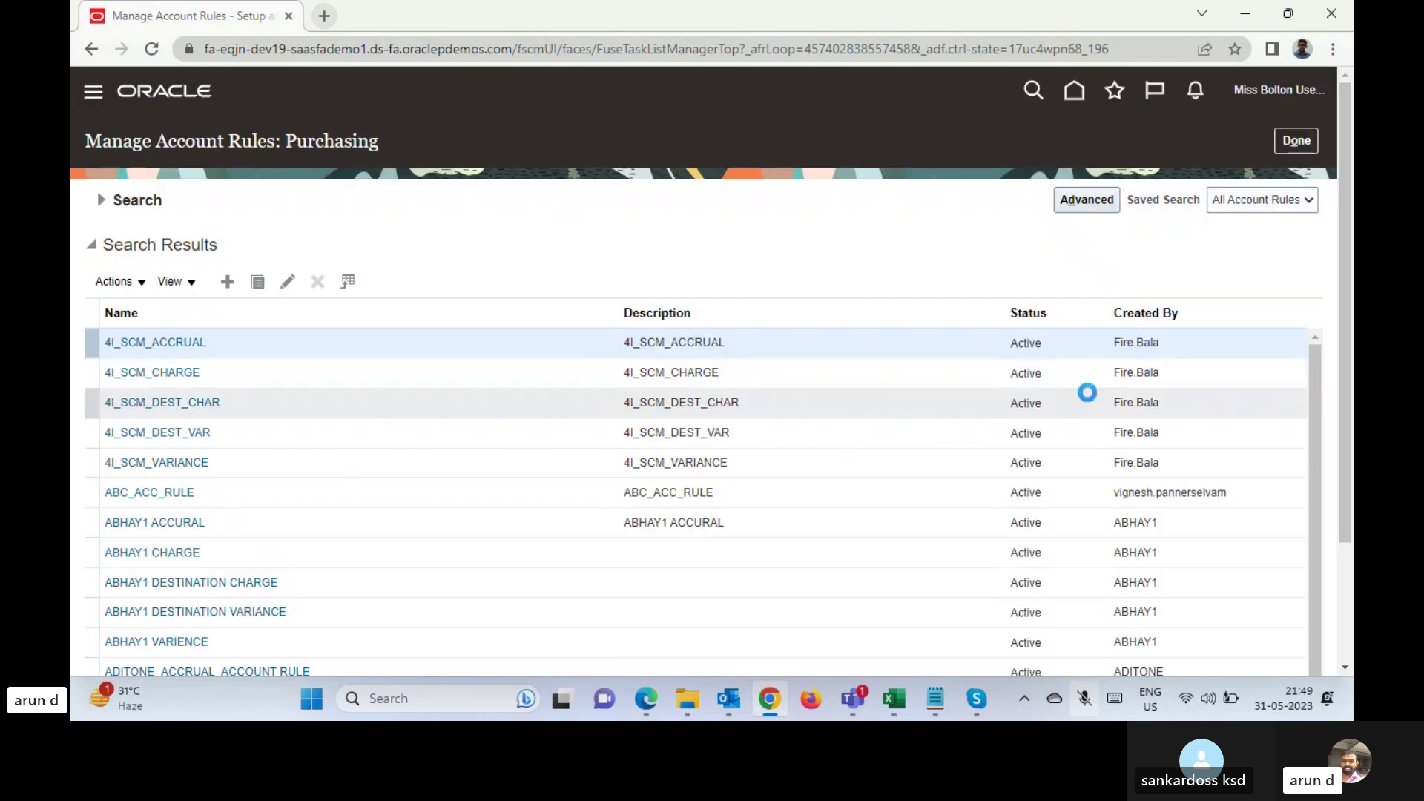
{"action": "left_click", "coordinate": [1294, 141]}
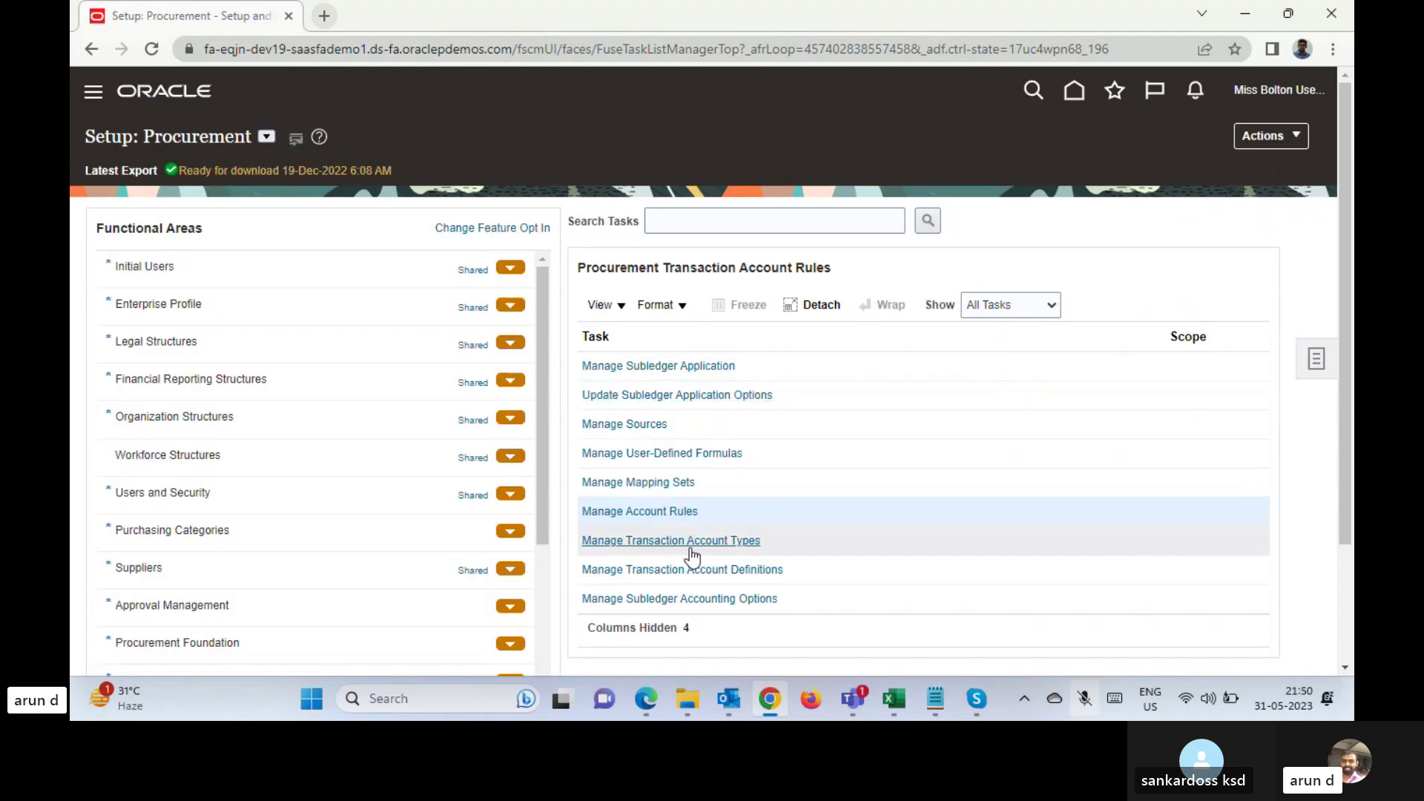
- Start a new Purchasing transaction account definition named GL_Acc with short name GL_ACC
{"action": "left_click", "coordinate": [724, 581]}
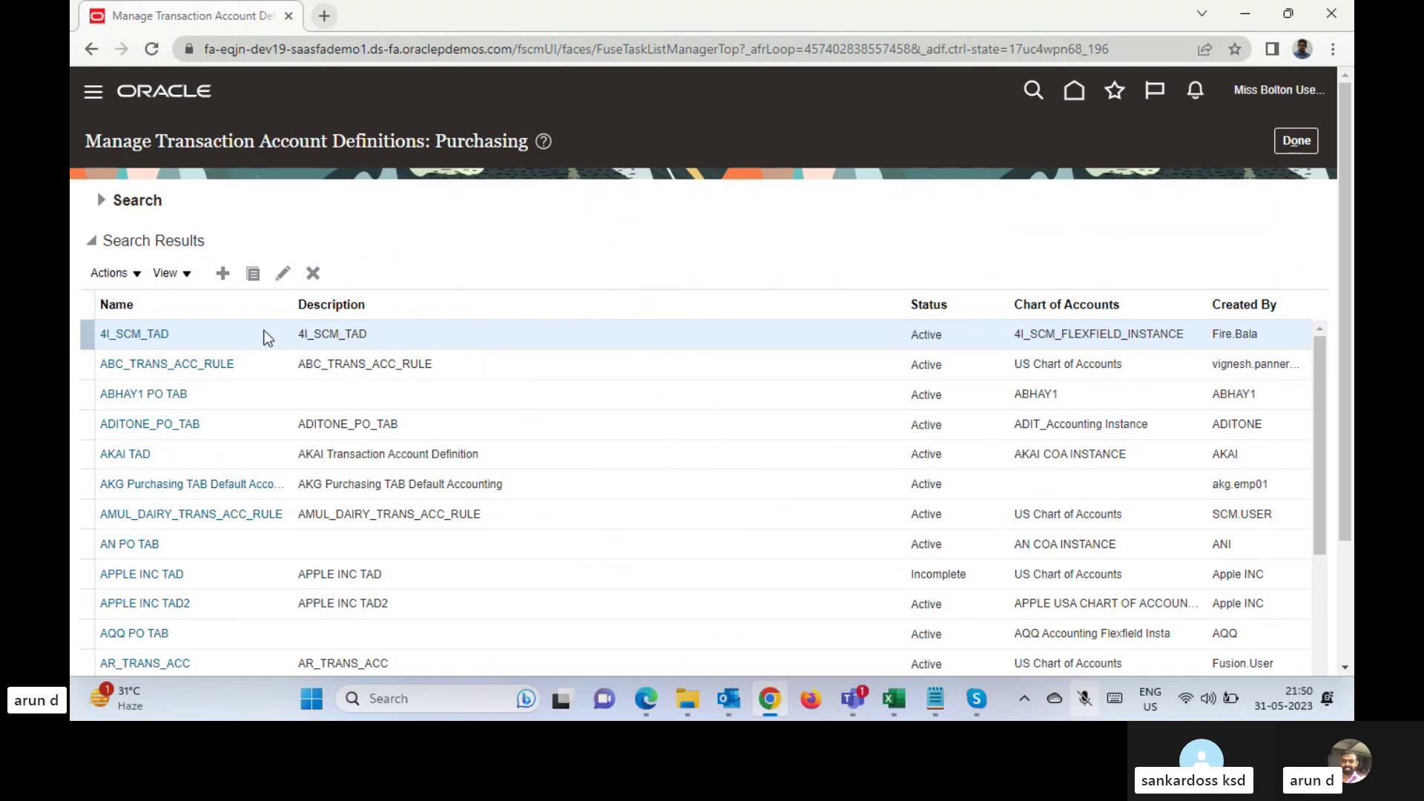
{"action": "left_click", "coordinate": [223, 273]}
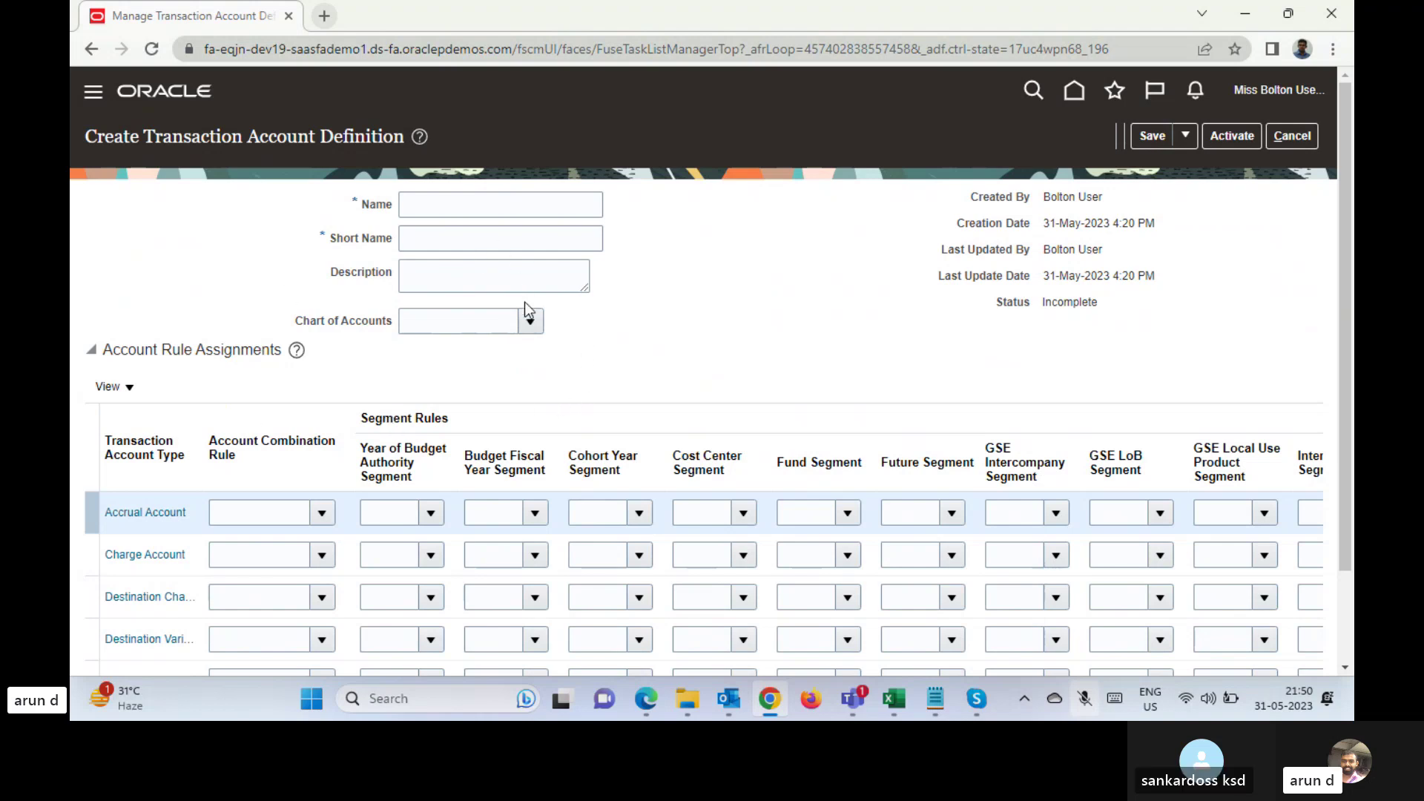
{"action": "left_click", "coordinate": [471, 207]}
{"action": "type", "text": "G"}
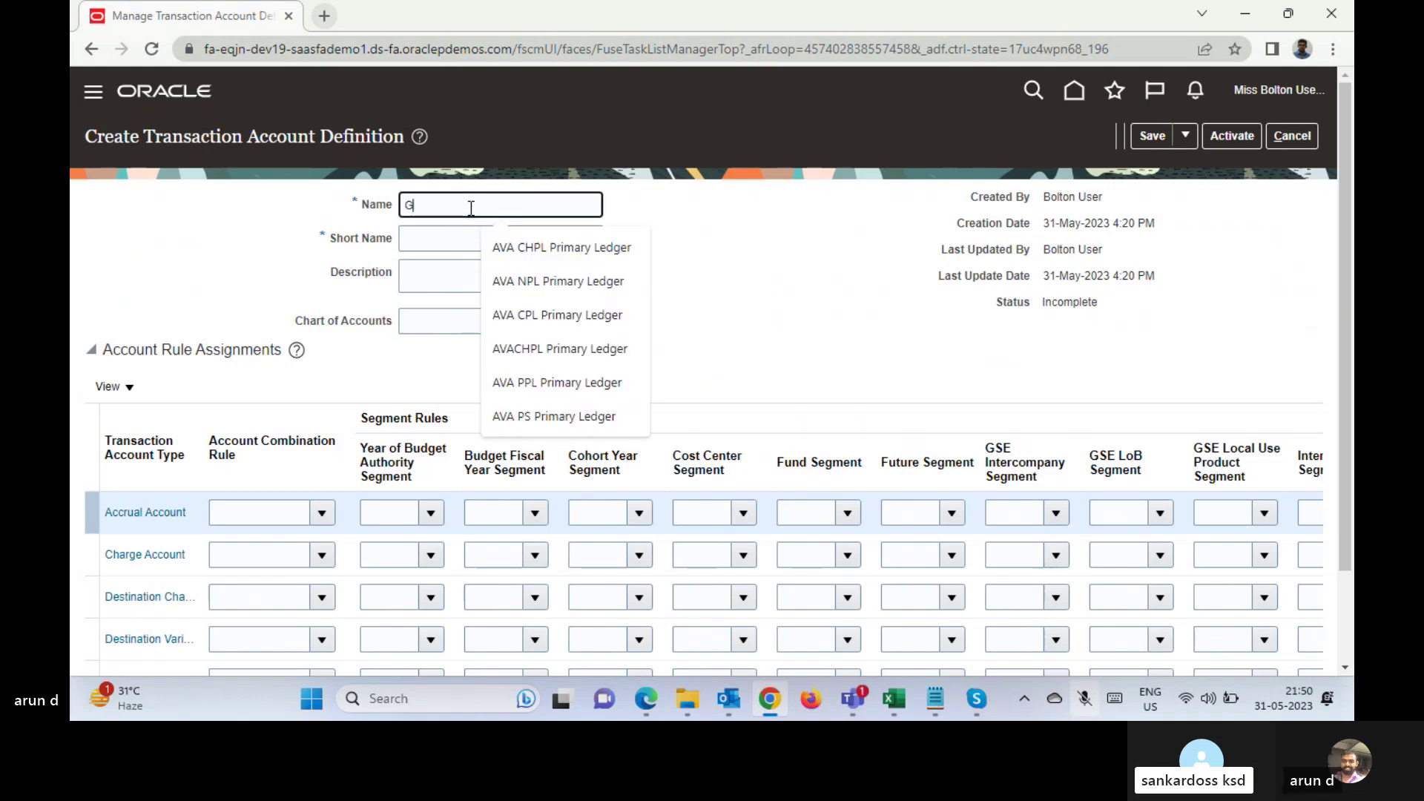
{"action": "type", "text": "L_Acc"}
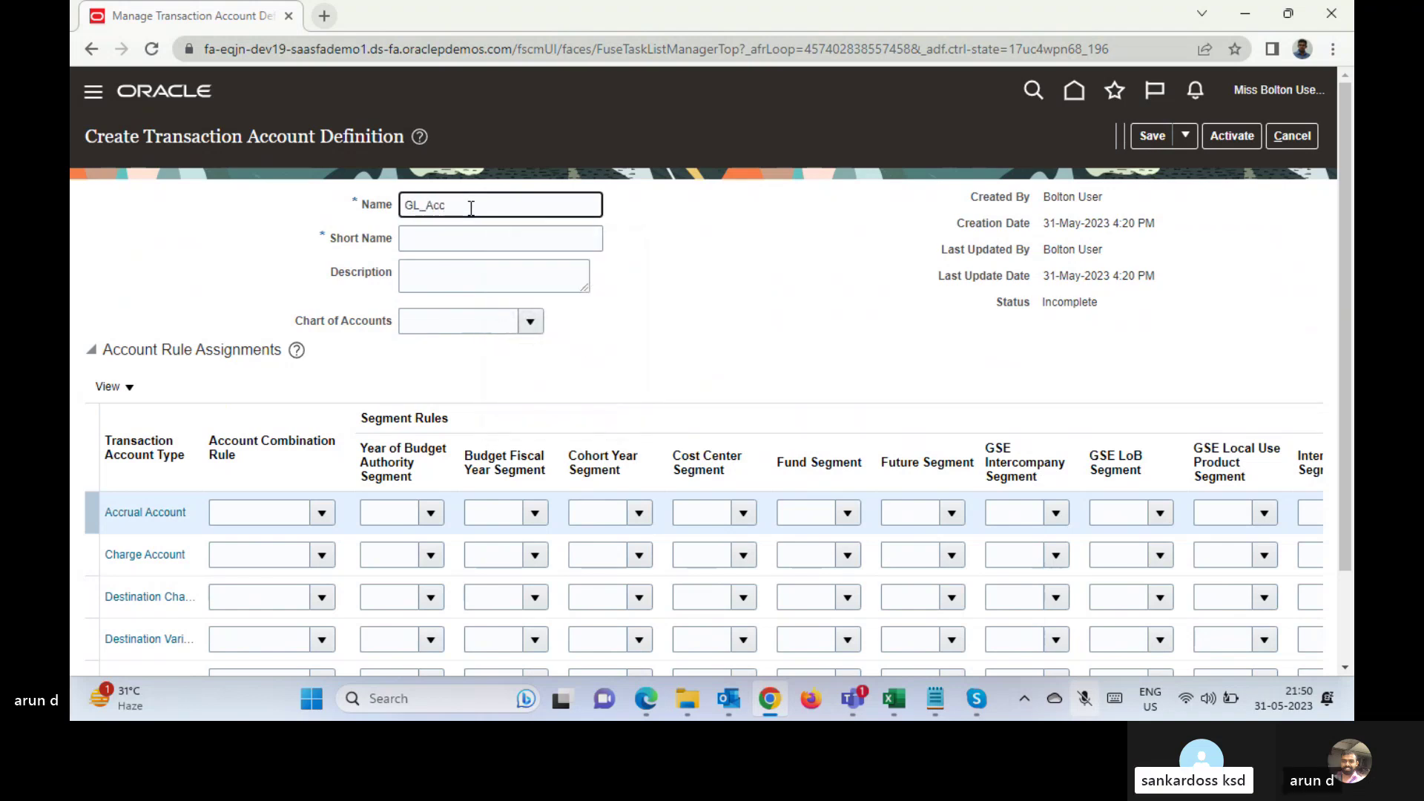
{"action": "key", "text": "Tab"}
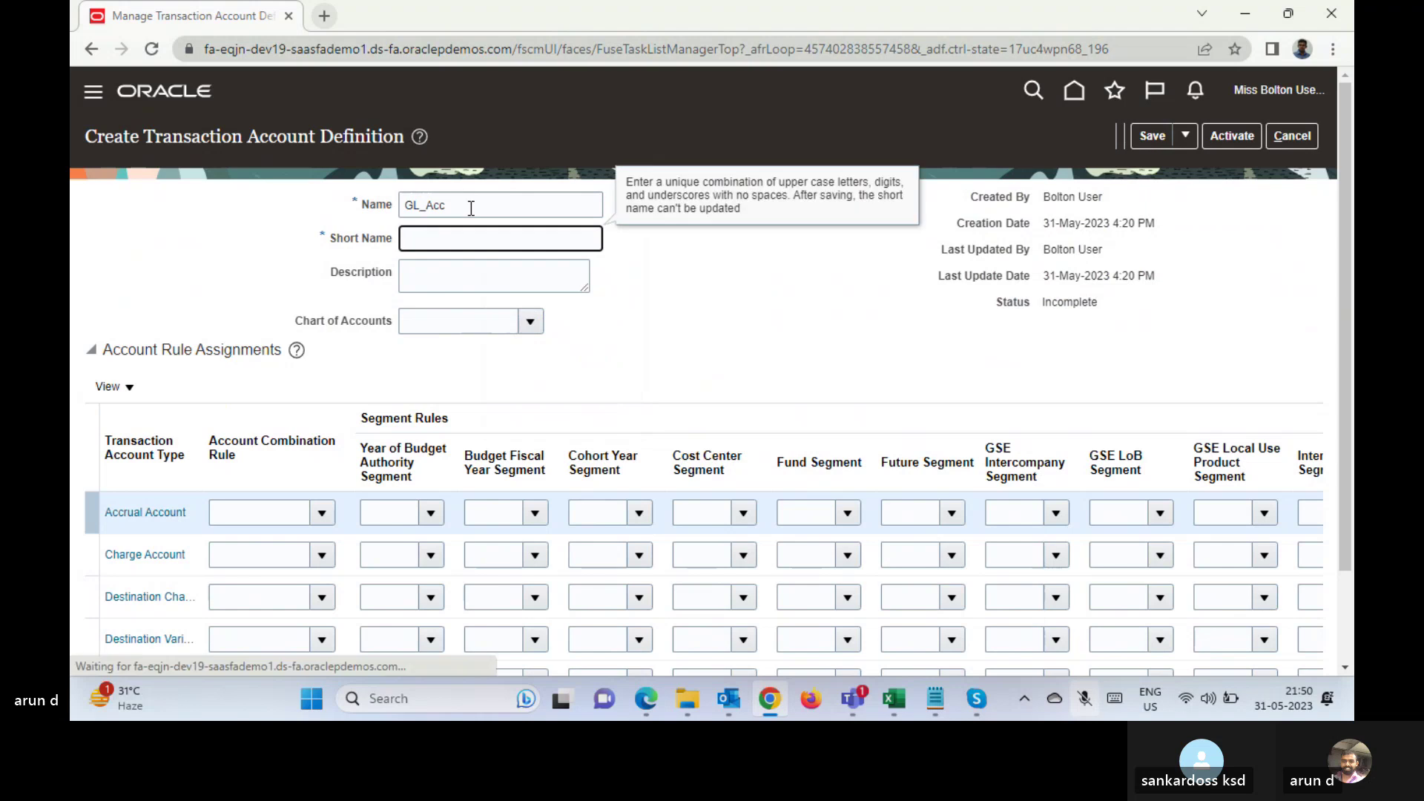
{"action": "type", "text": "GL_ACC"}
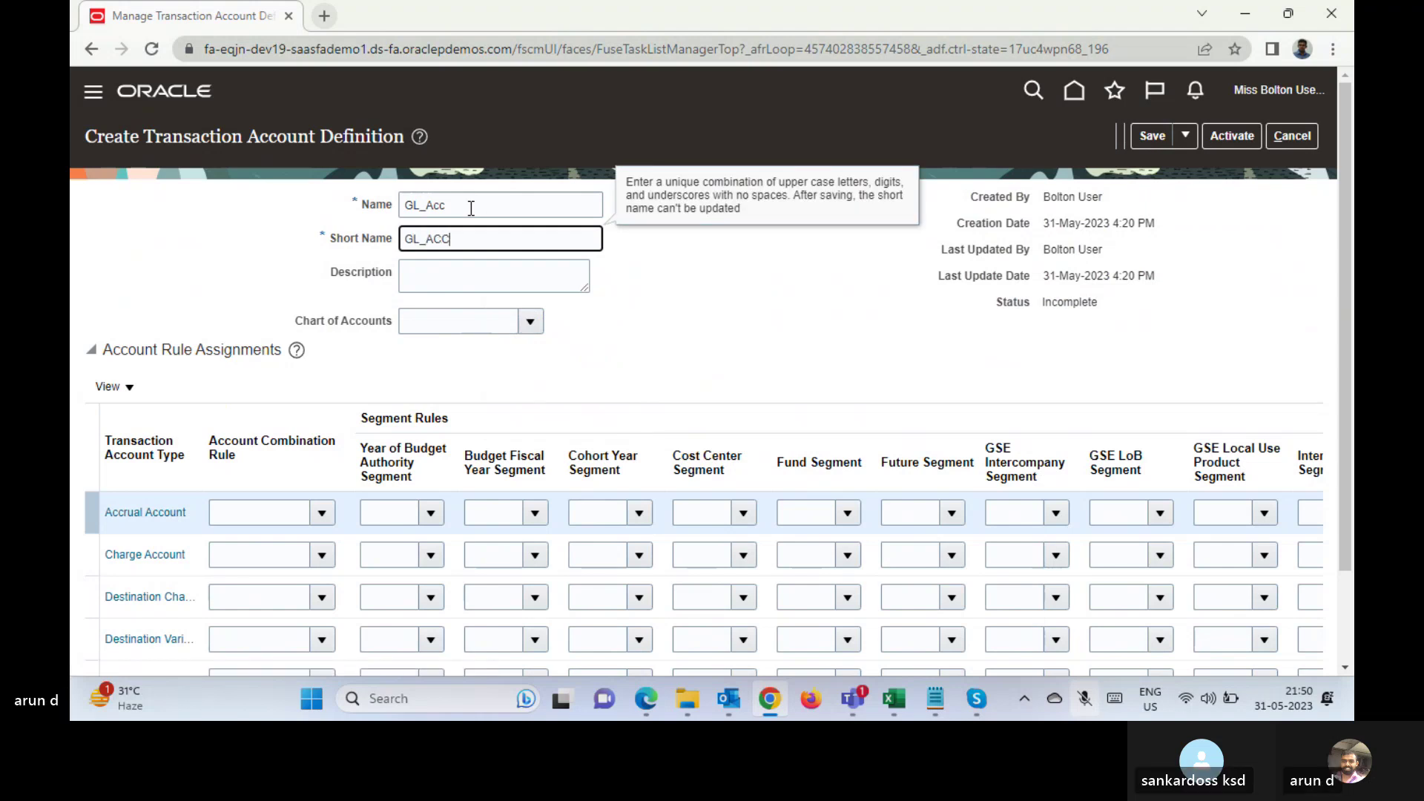
{"action": "key", "text": "Tab"}
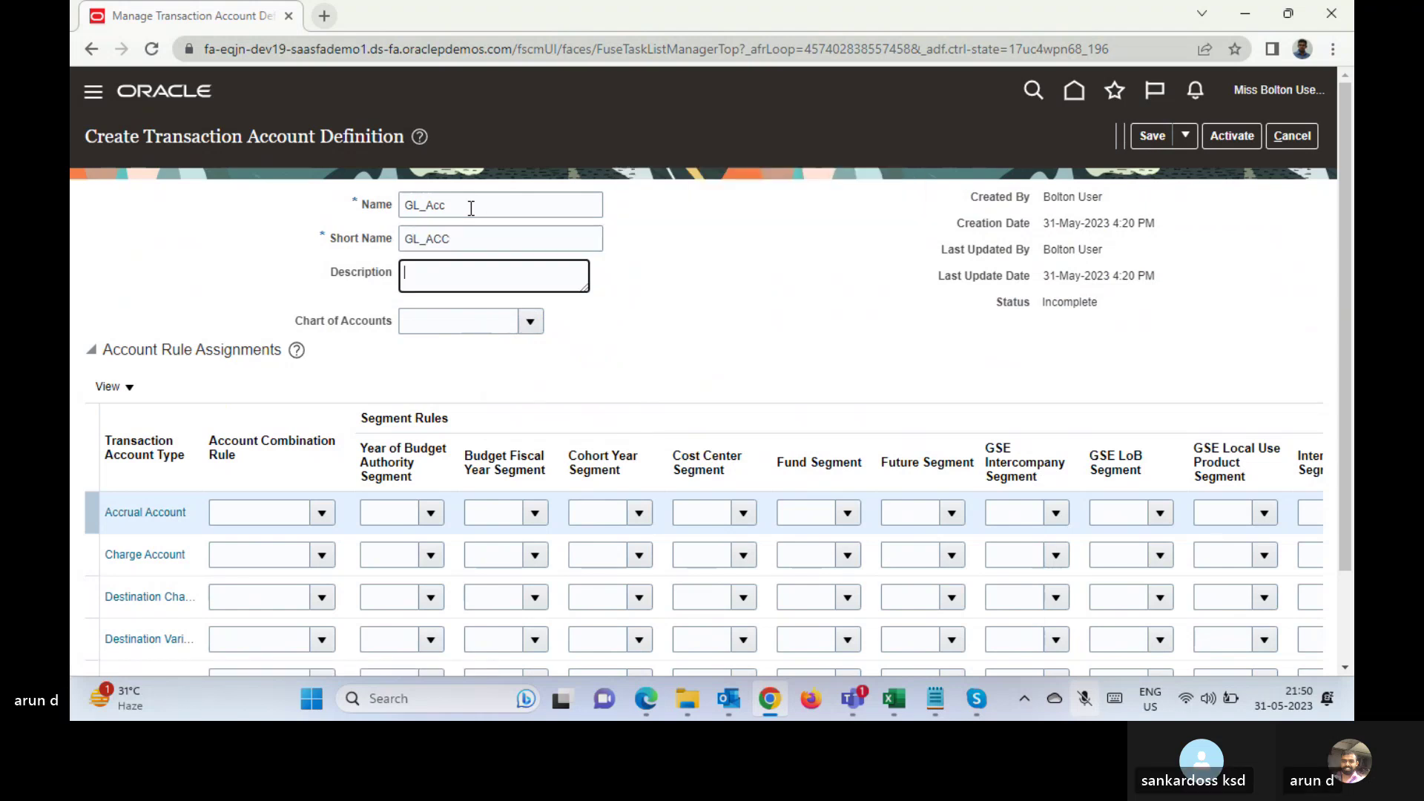
- Set the transaction account definition's chart of accounts to Bolton Structure Instance and dismiss the warning
{"action": "left_click", "coordinate": [467, 323]}
{"action": "type", "text": "Bol"}
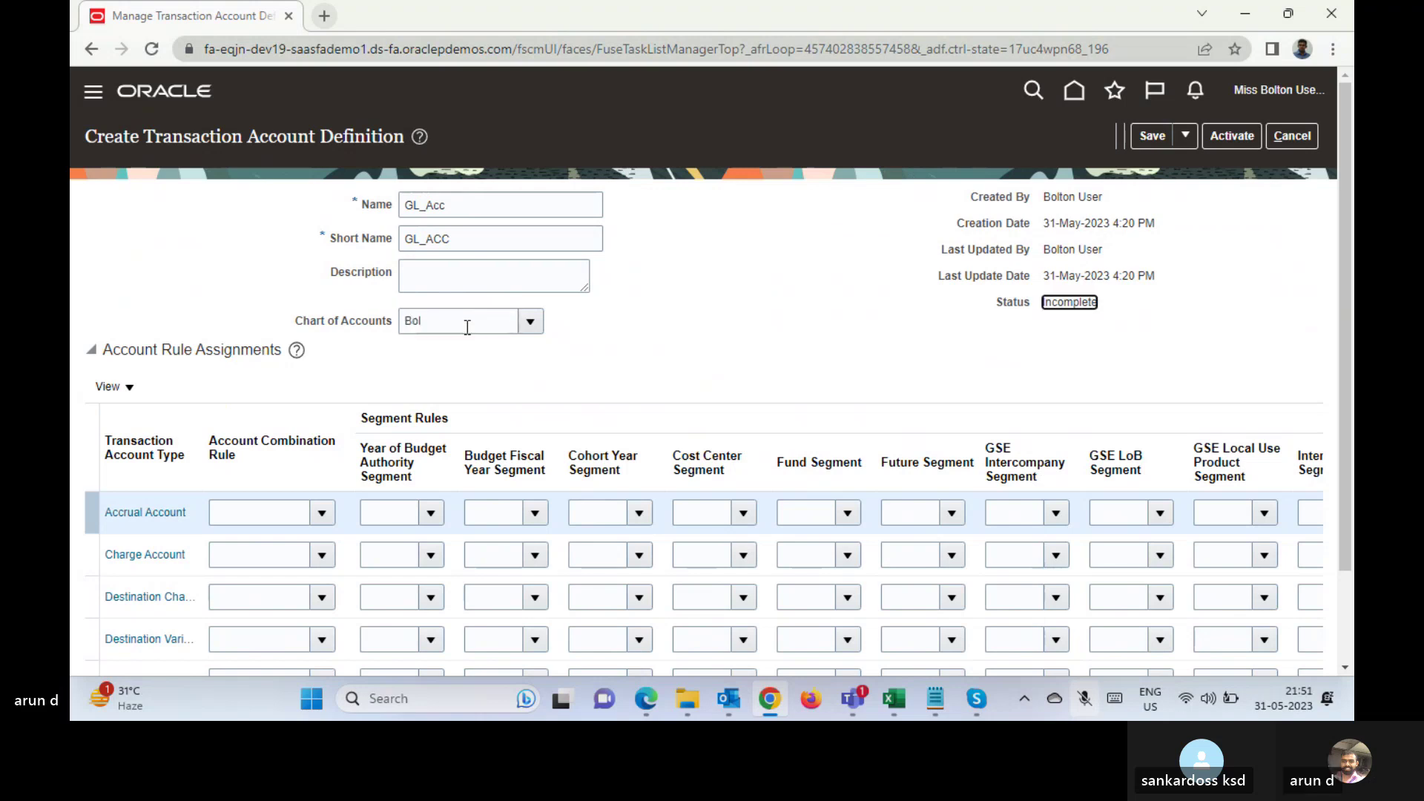
{"action": "left_click", "coordinate": [523, 345]}
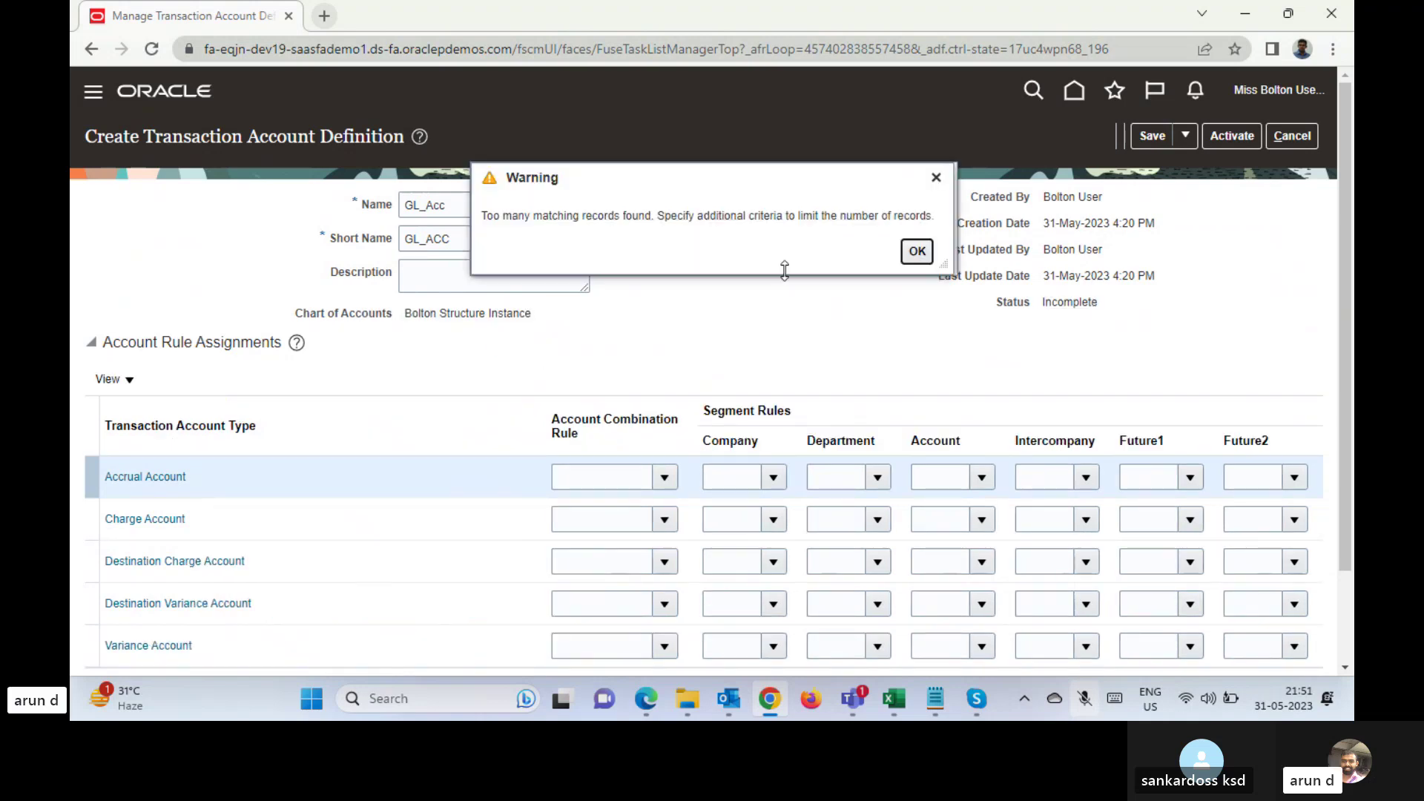
{"action": "left_click", "coordinate": [918, 251]}
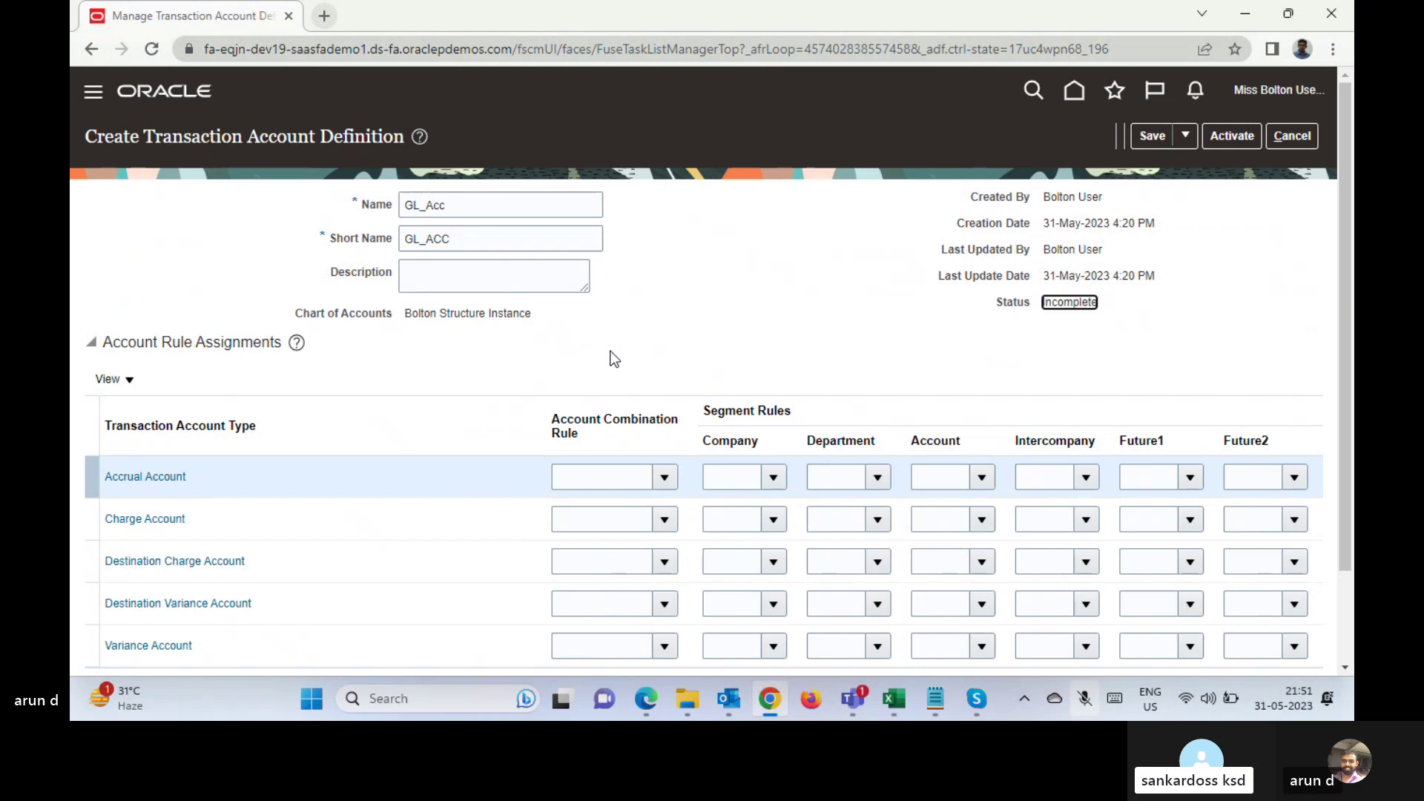
- Try to find a GL account combination rule for the Accrual Account, and discard the unsaved transaction account definition
{"action": "left_click", "coordinate": [774, 476]}
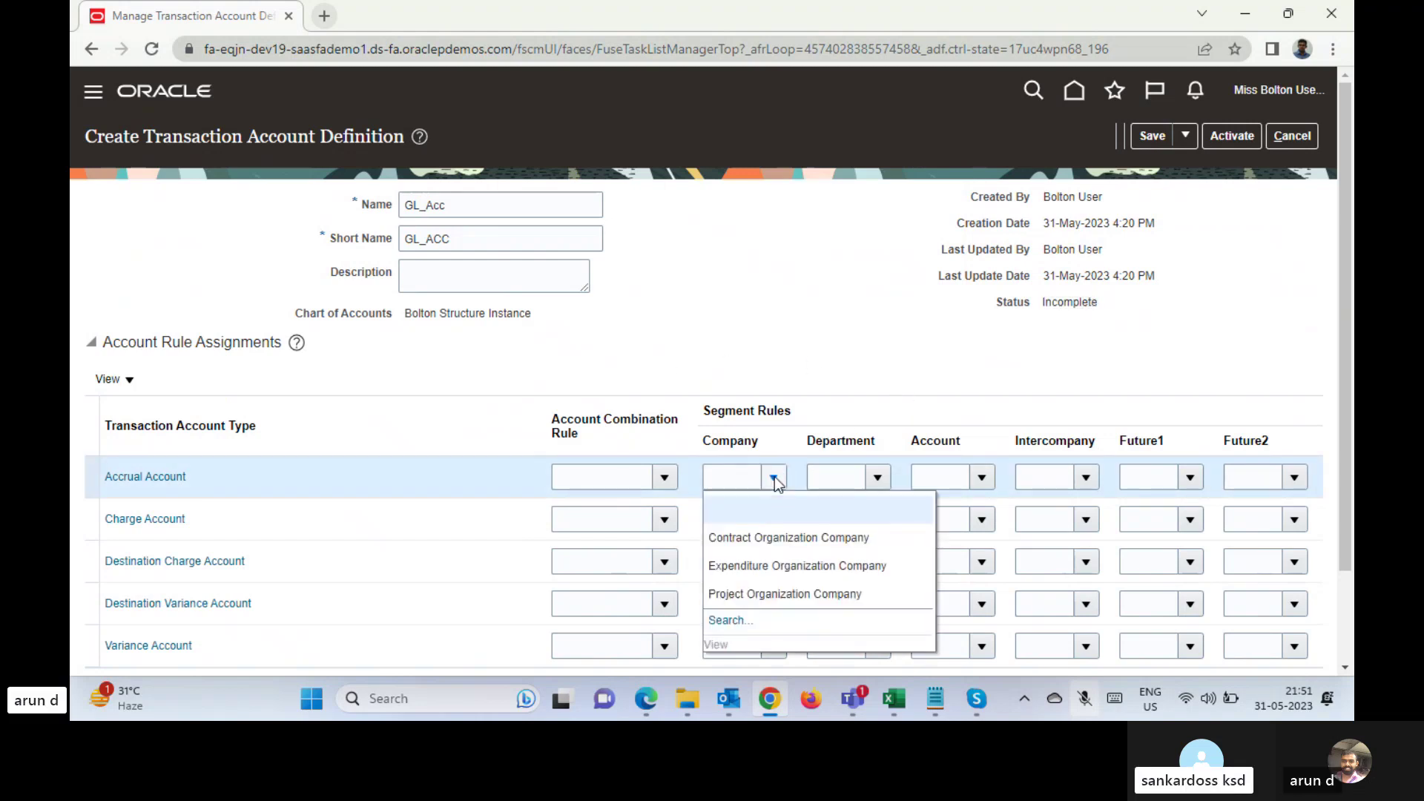
{"action": "left_click", "coordinate": [898, 350]}
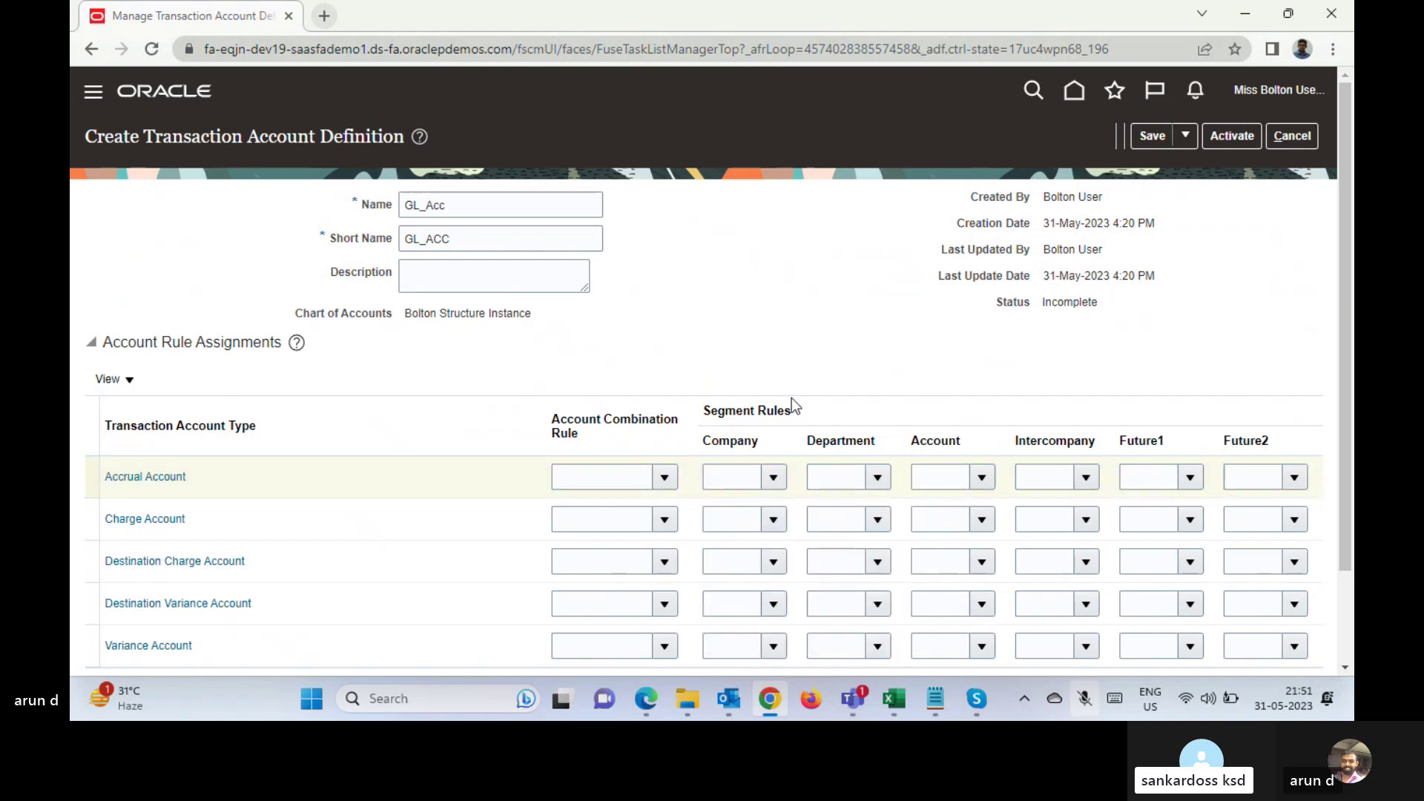
{"action": "left_click", "coordinate": [666, 476]}
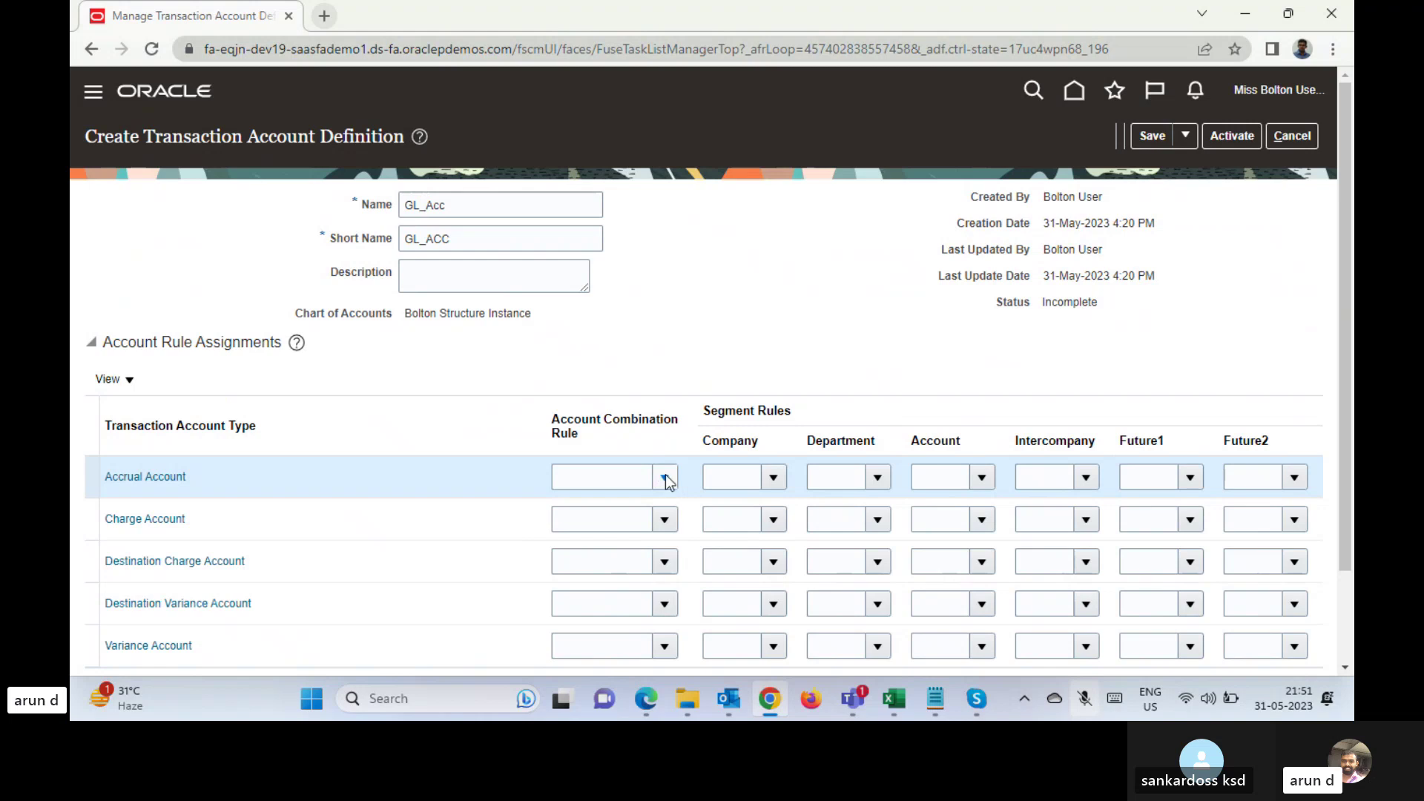
{"action": "left_click", "coordinate": [606, 490]}
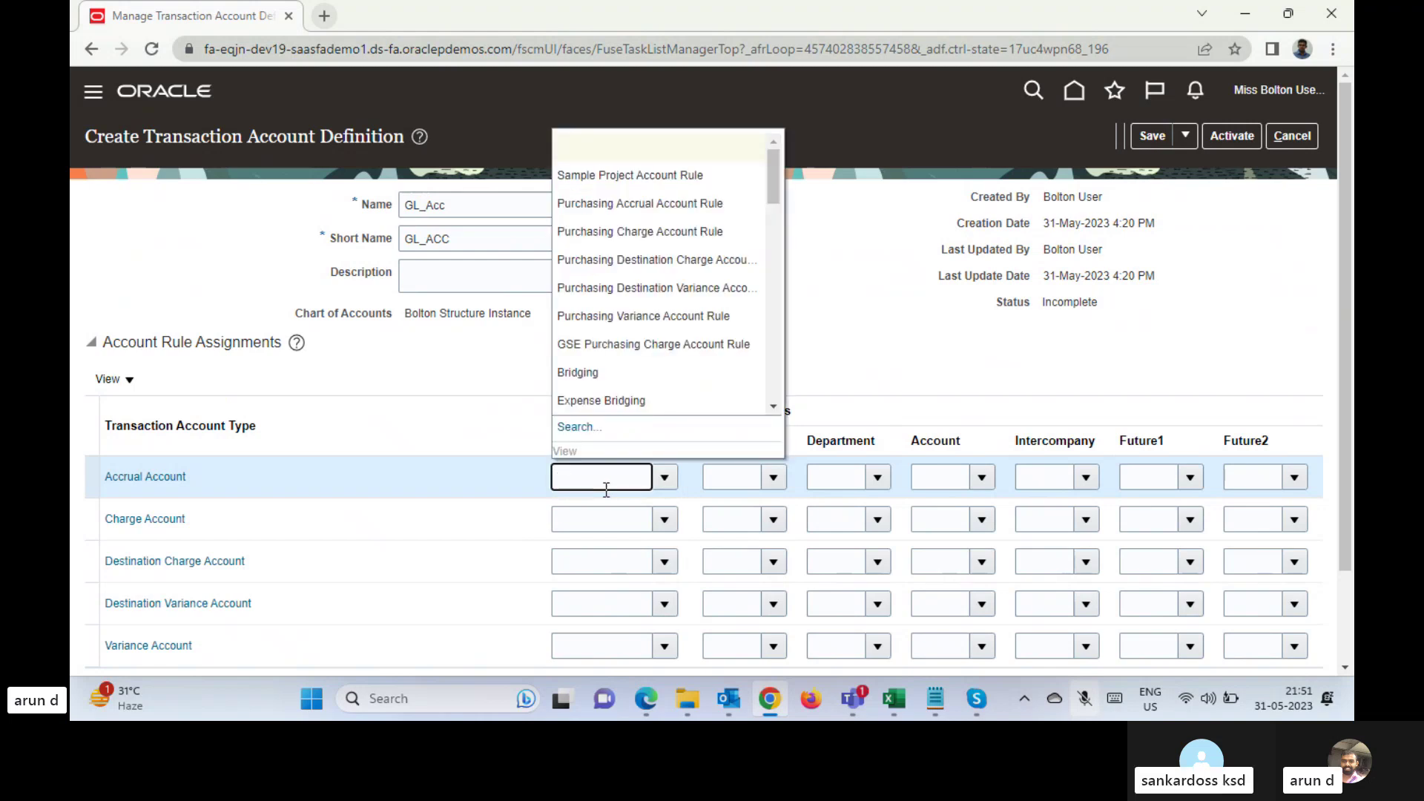
{"action": "type", "text": "GL"}
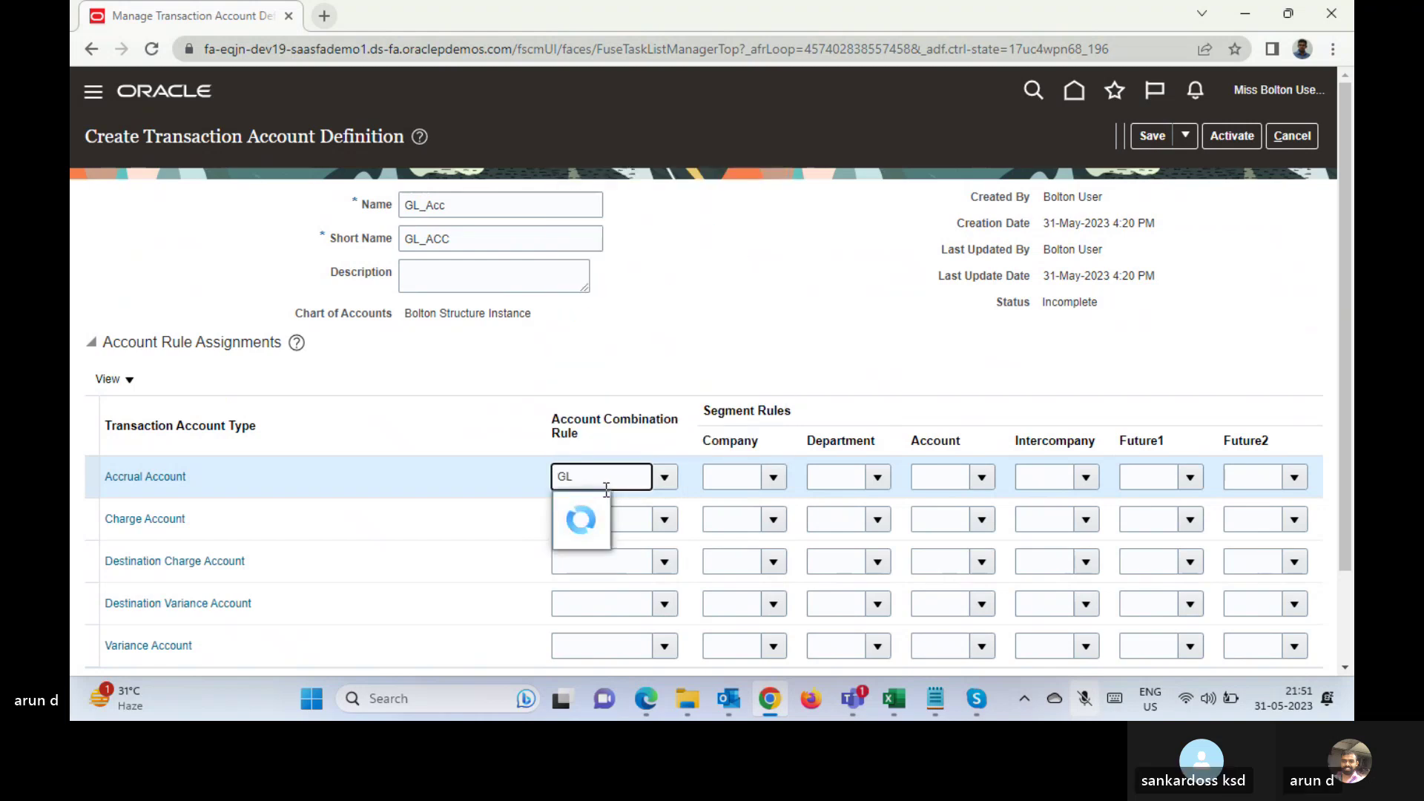
{"action": "key", "text": "BackSpace"}
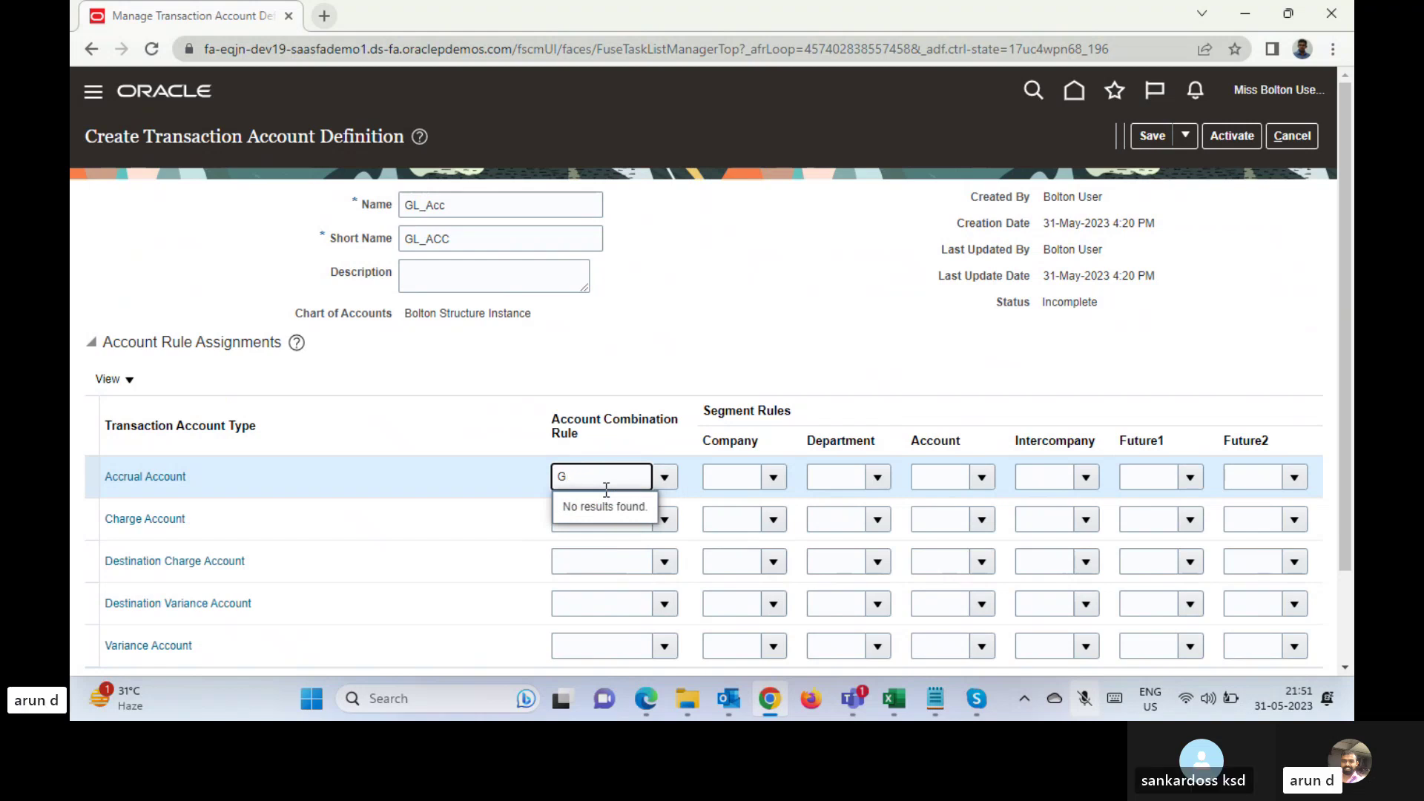
{"action": "key", "text": "BackSpace"}
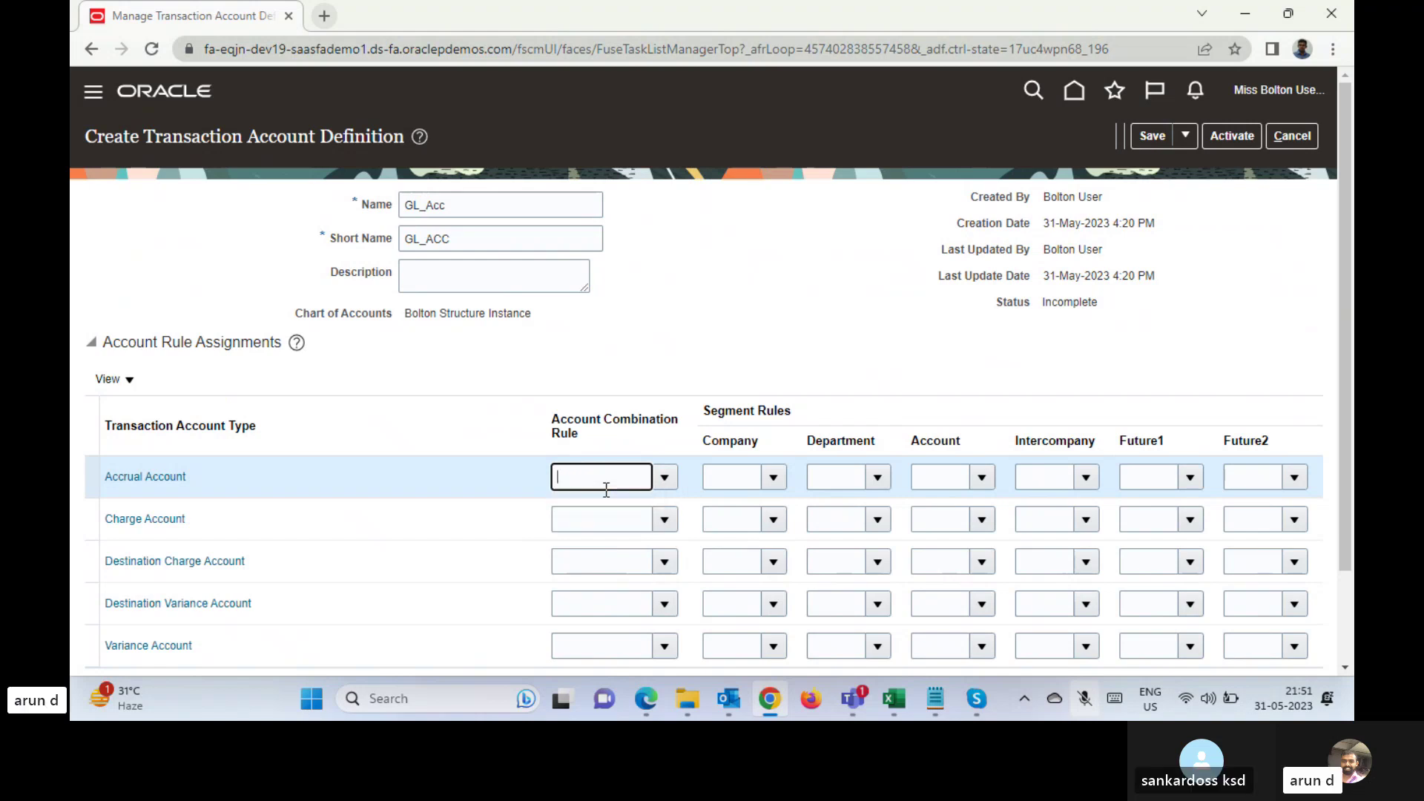
{"action": "left_click", "coordinate": [1292, 136]}
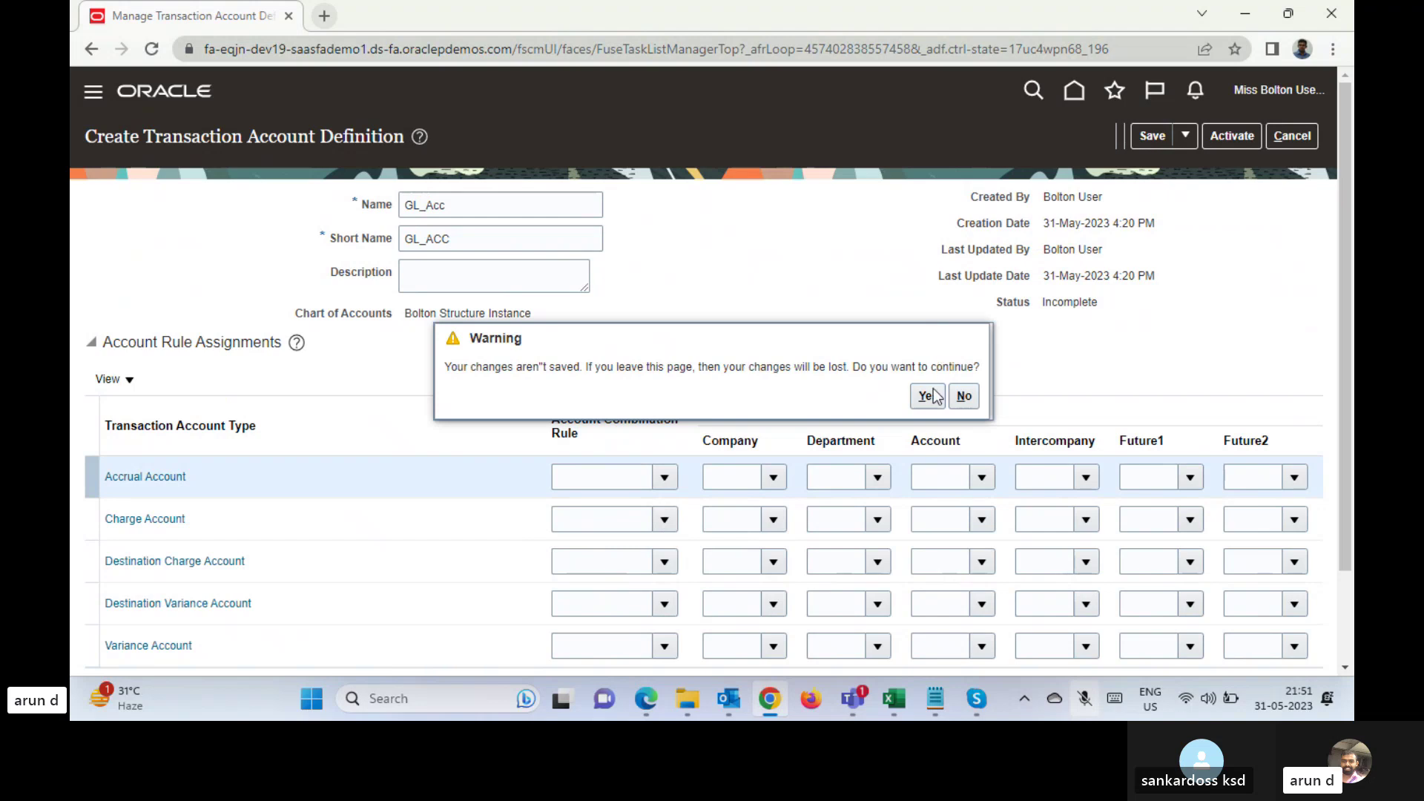
{"action": "left_click", "coordinate": [927, 396]}
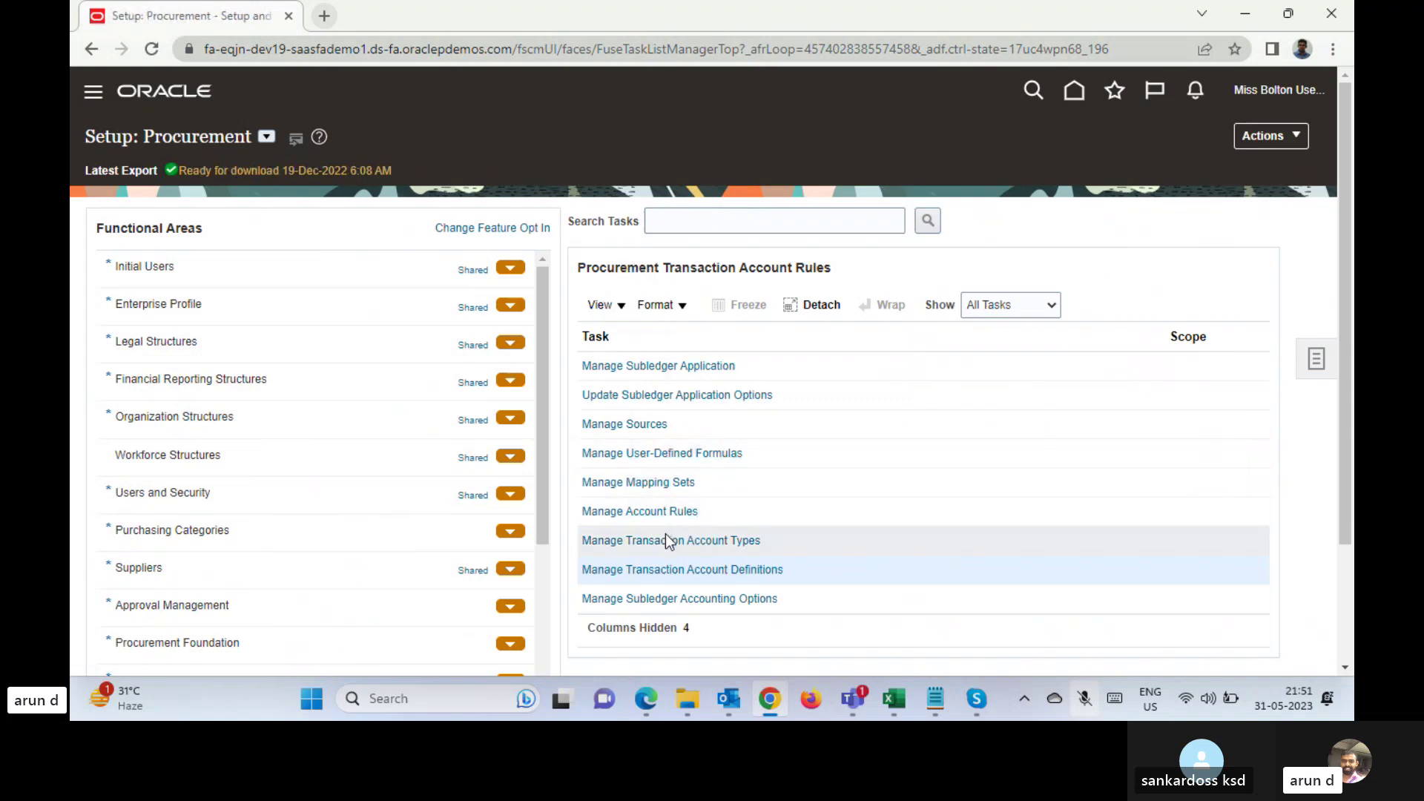
- Start a new Purchasing account rule with the name GL_ACC and short name GL_ACC
{"action": "left_click", "coordinate": [649, 513]}
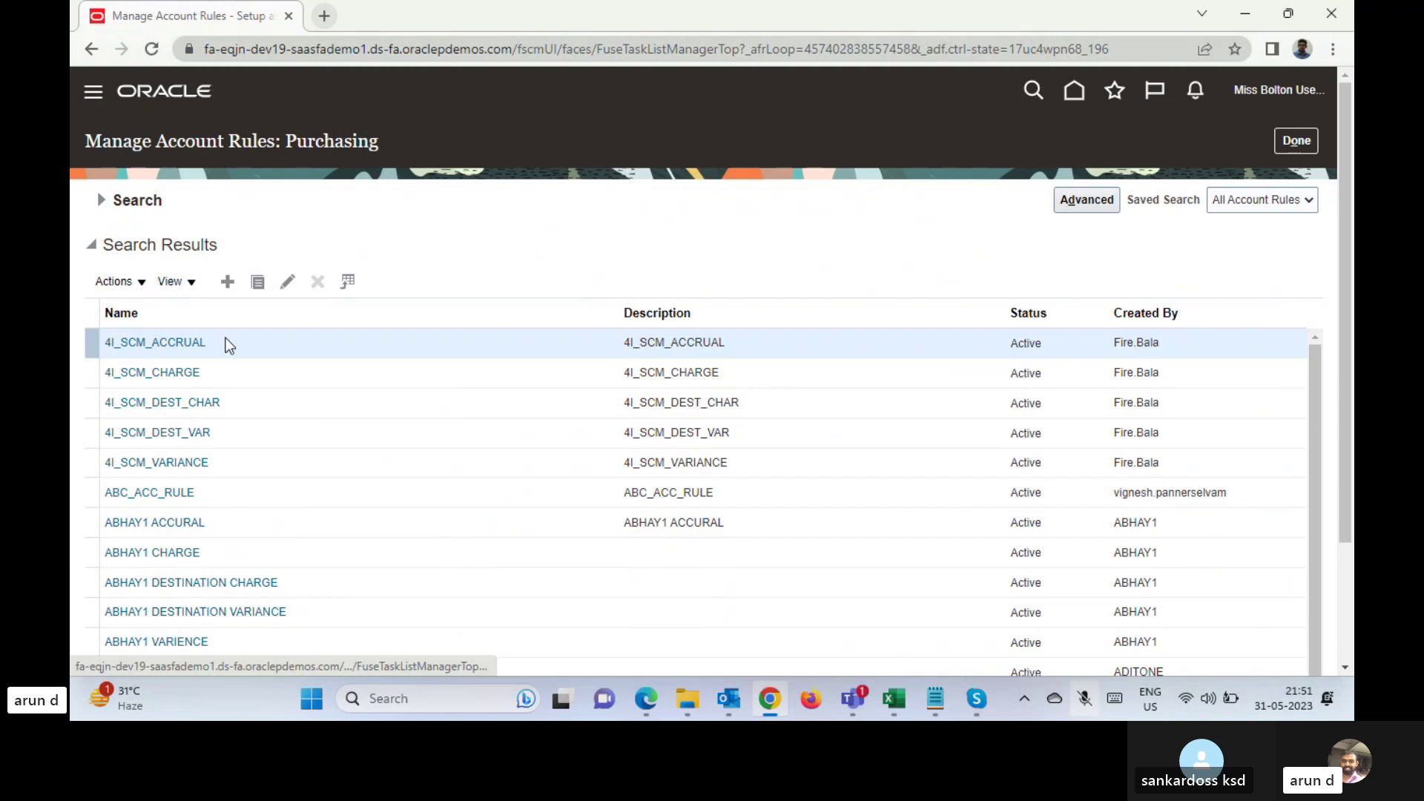
{"action": "left_click", "coordinate": [227, 282]}
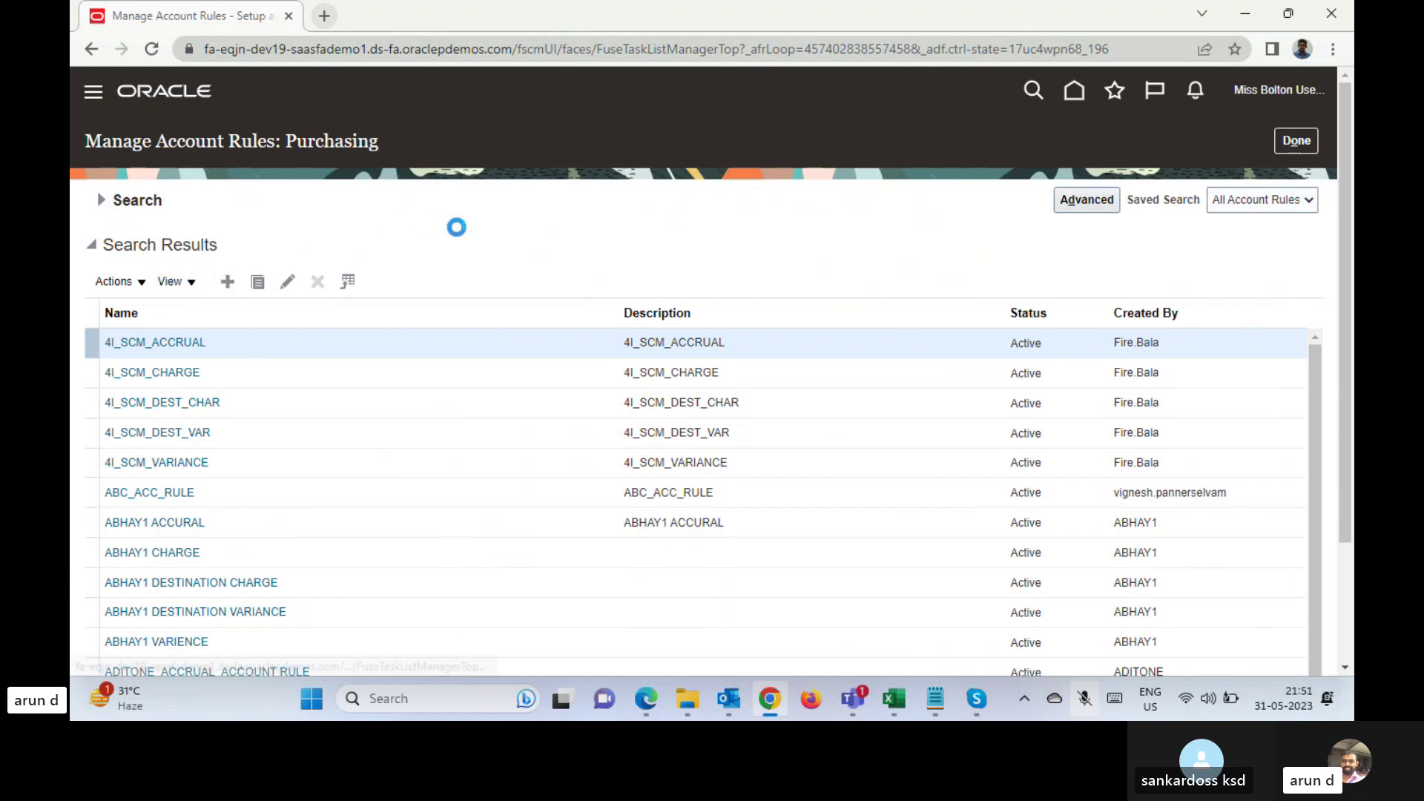
{"action": "left_click", "coordinate": [446, 213]}
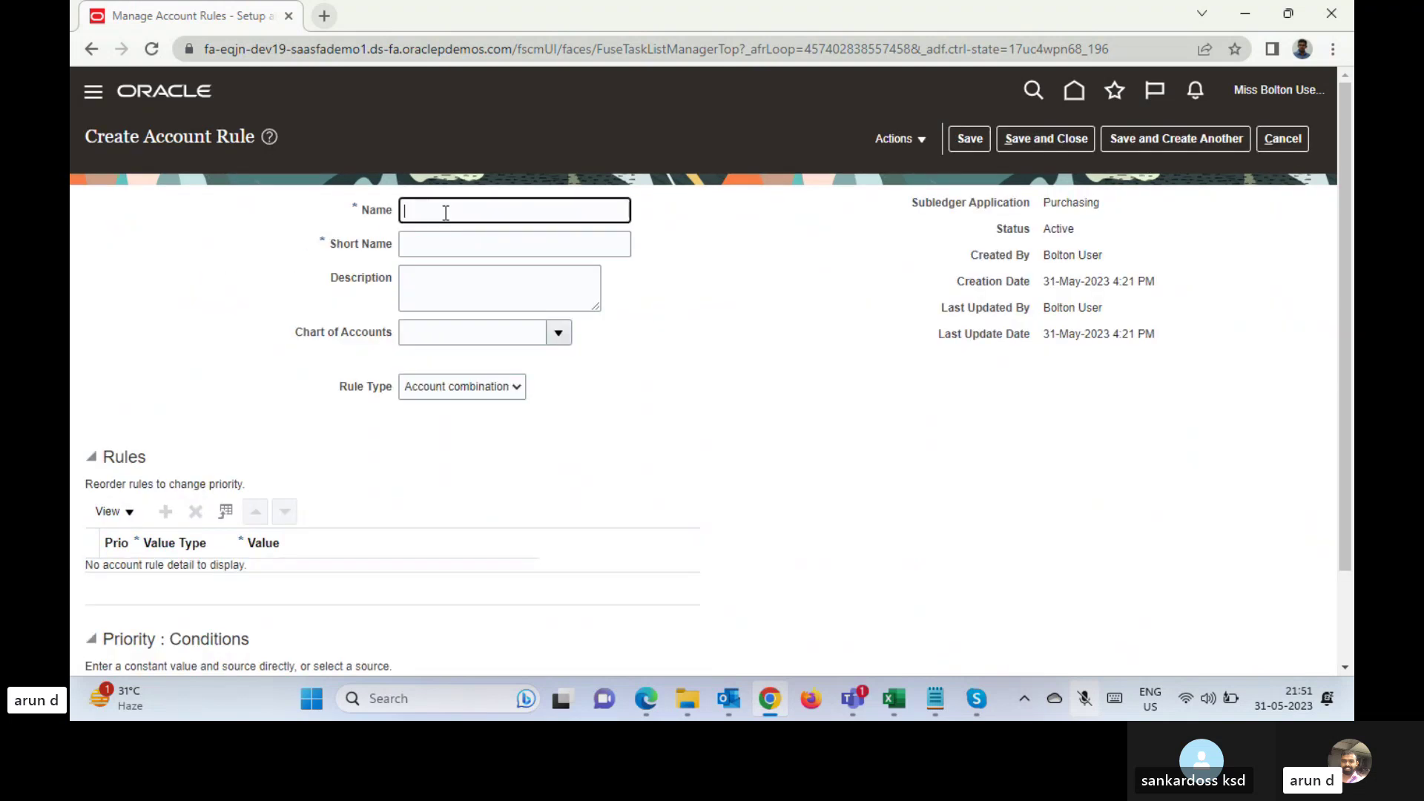
{"action": "type", "text": "GL"}
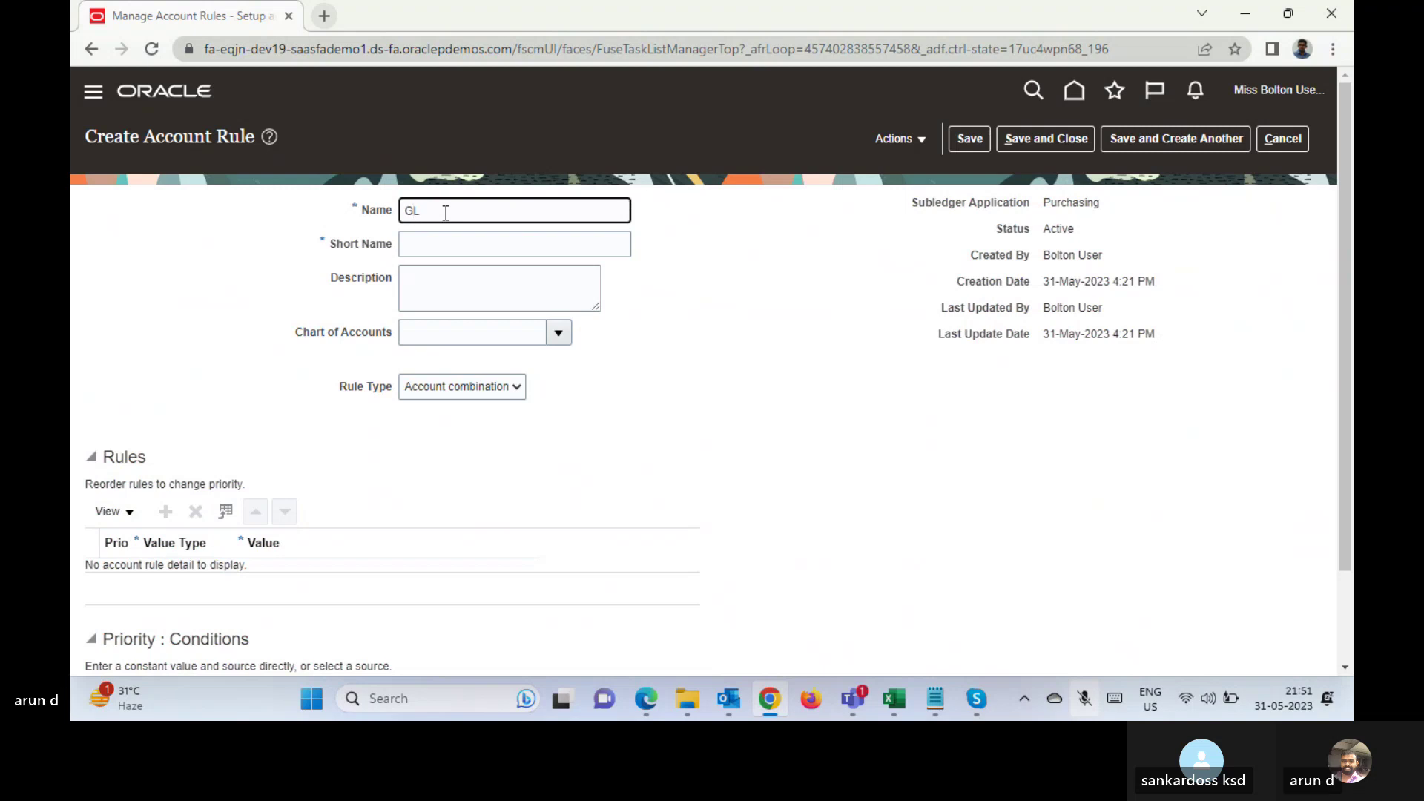
{"action": "type", "text": "_ACC"}
{"action": "key", "text": "Tab"}
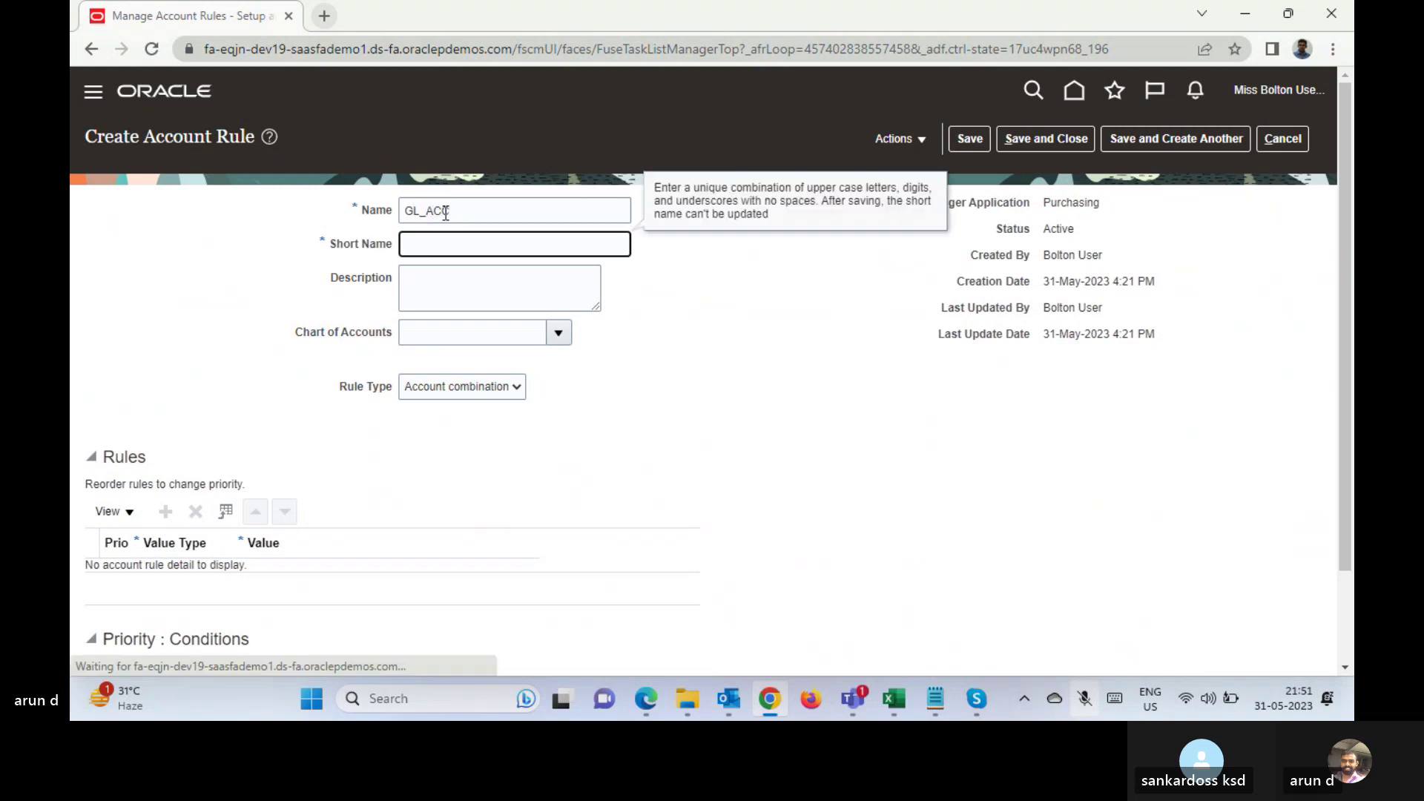
{"action": "type", "text": "GL_ACC"}
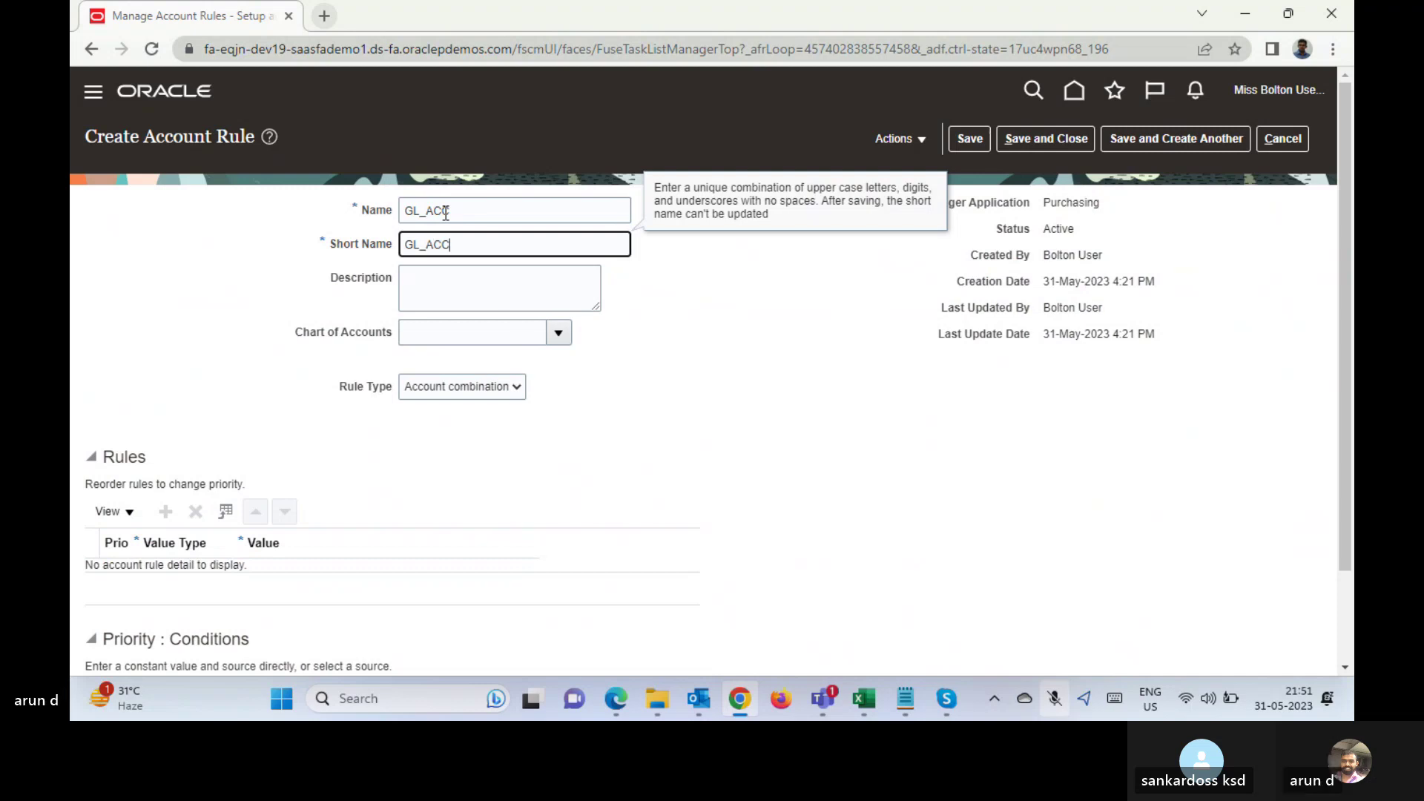
{"action": "key", "text": "Tab"}
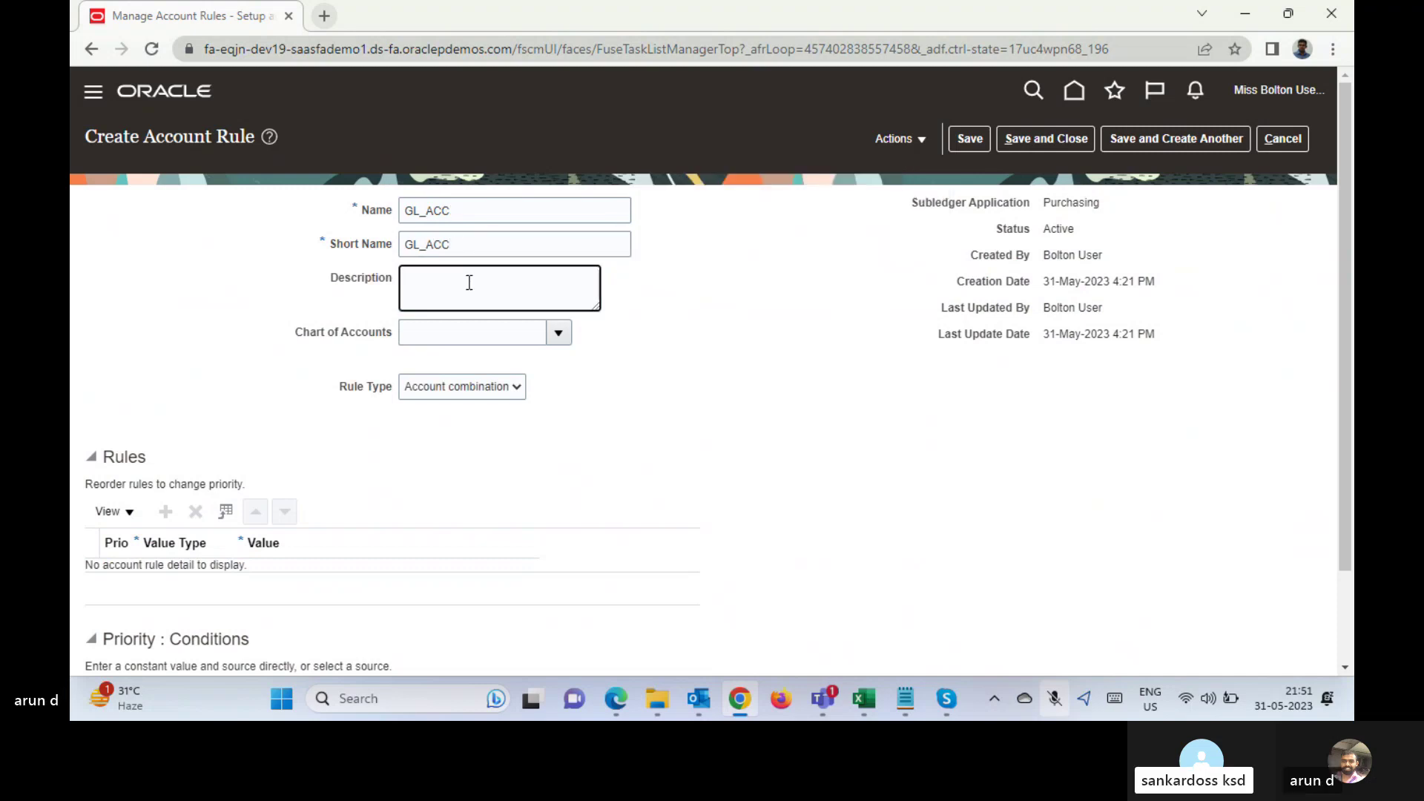
- Set the account rule's chart of accounts to Bolton Structure Instance with rule type Account combination, and add a rule line
{"action": "left_click", "coordinate": [523, 336]}
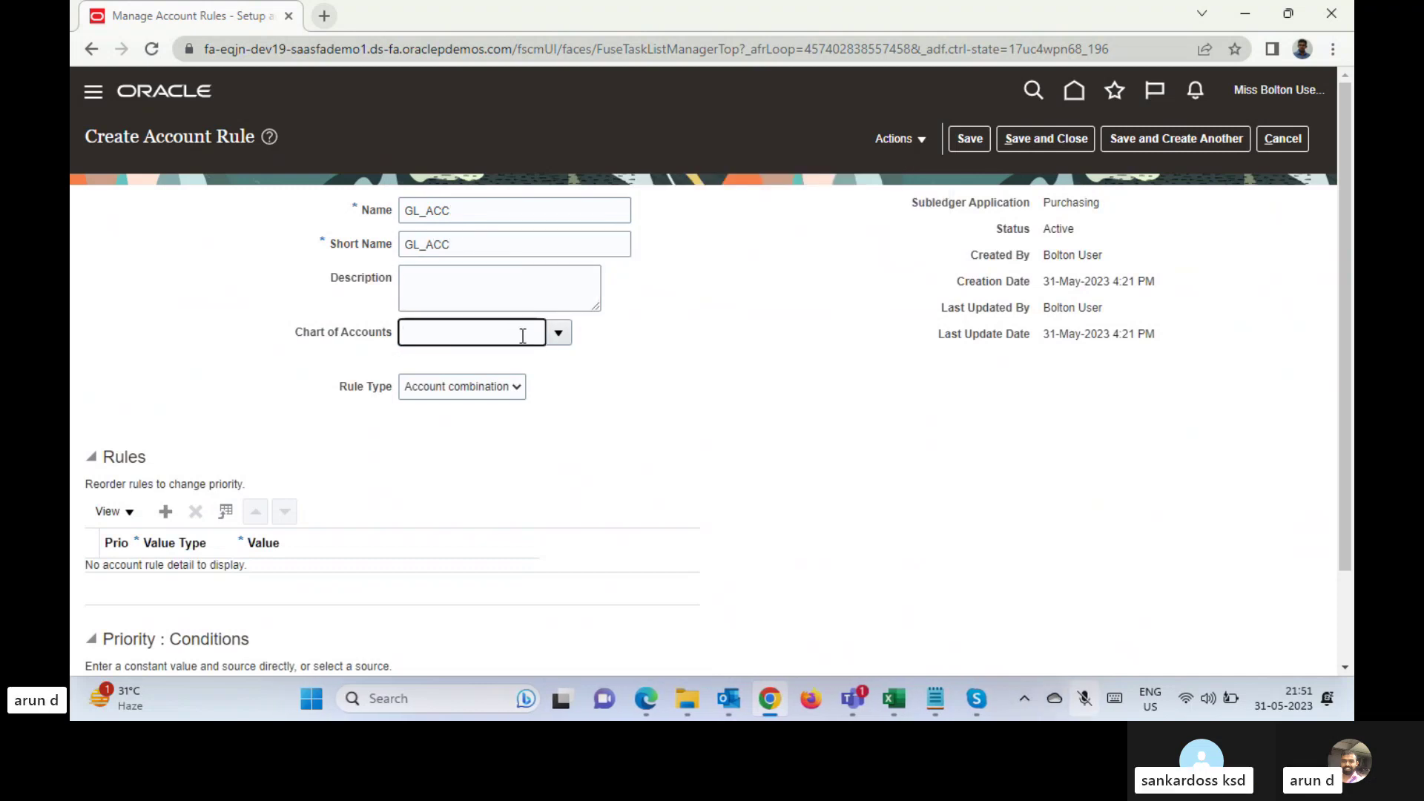
{"action": "type", "text": "Bol"}
{"action": "key", "text": "Tab"}
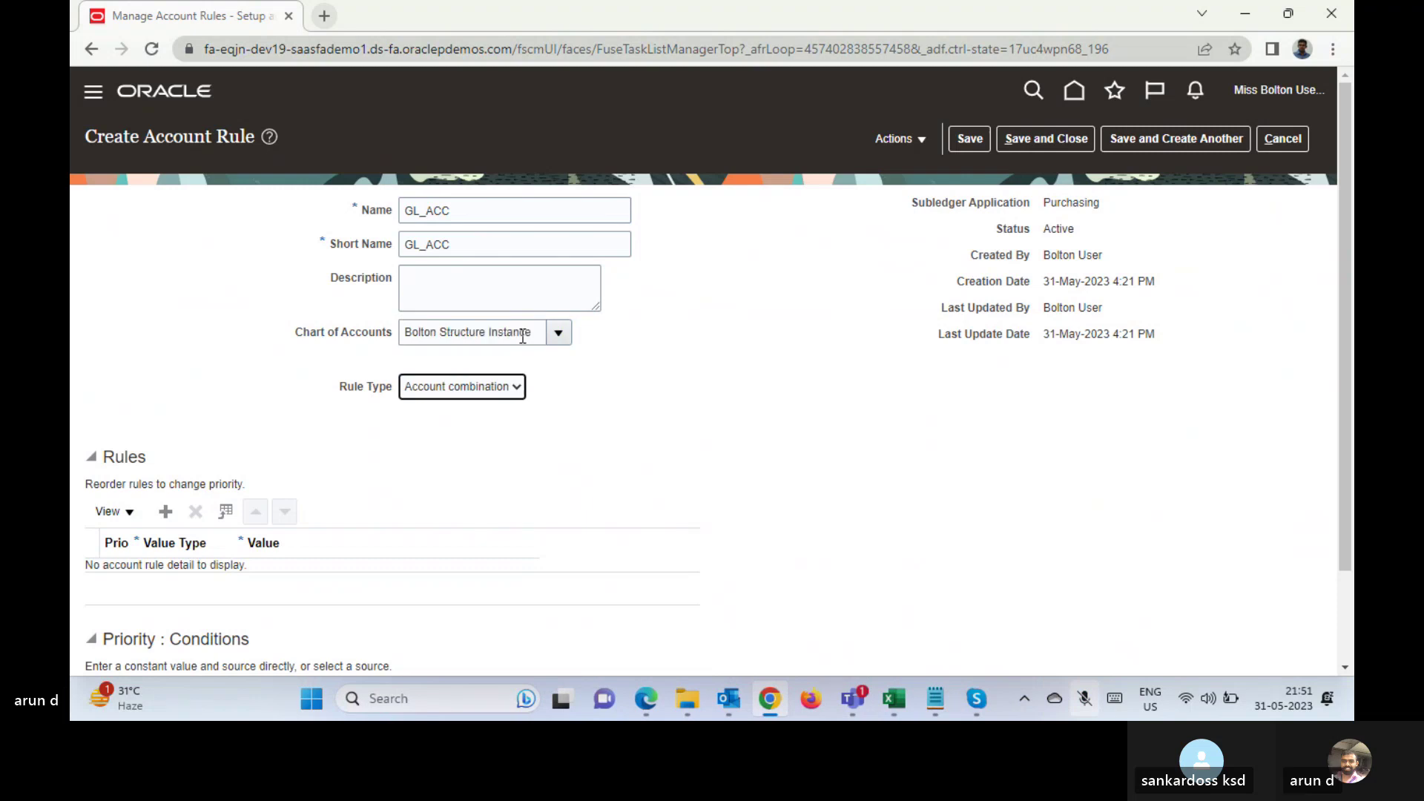
{"action": "left_click", "coordinate": [496, 390]}
{"action": "left_click", "coordinate": [469, 406]}
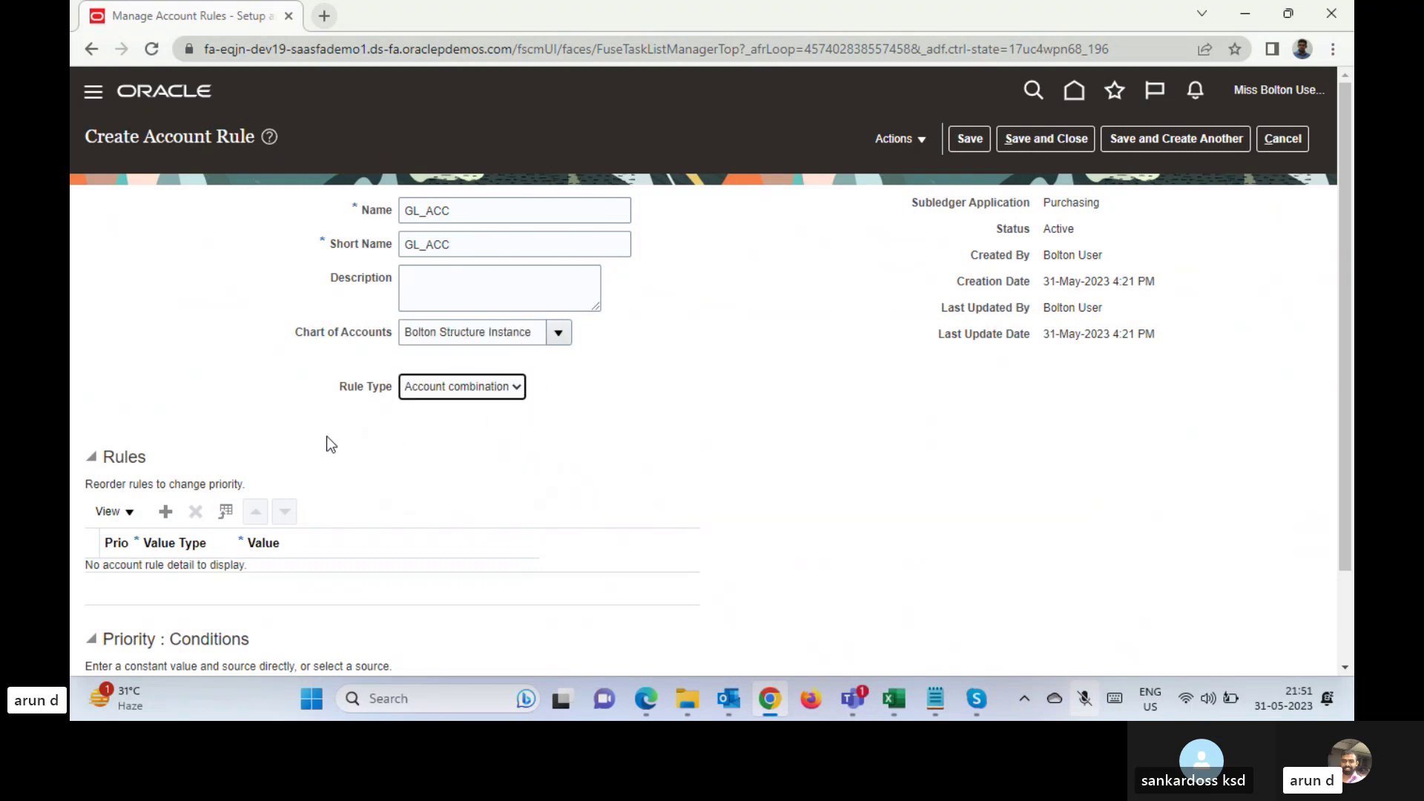
{"action": "left_click", "coordinate": [165, 511]}
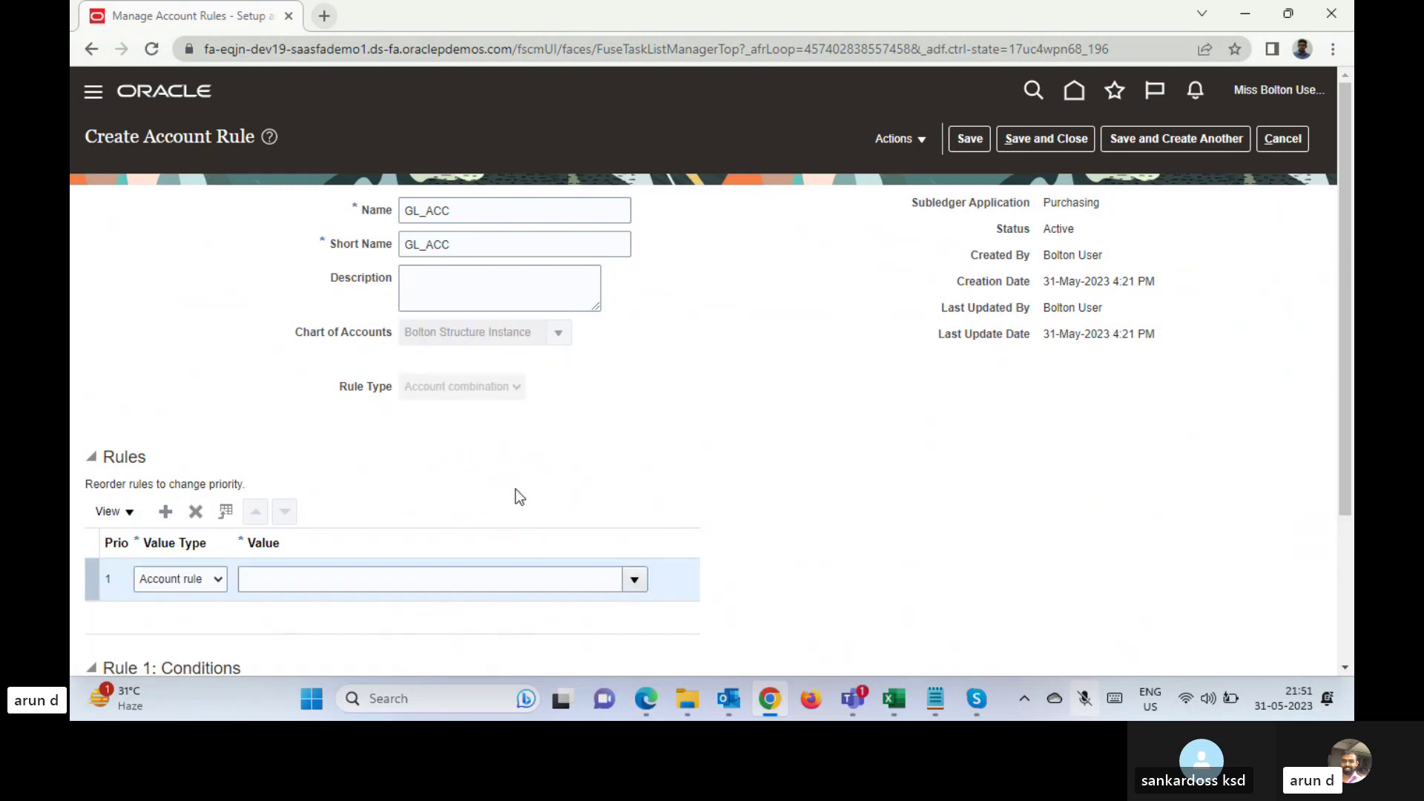
- Try to give rule line 1 a Constant value by looking up an account combination
{"action": "left_click_drag", "start_coordinate": [1343, 267], "coordinate": [1352, 432]}
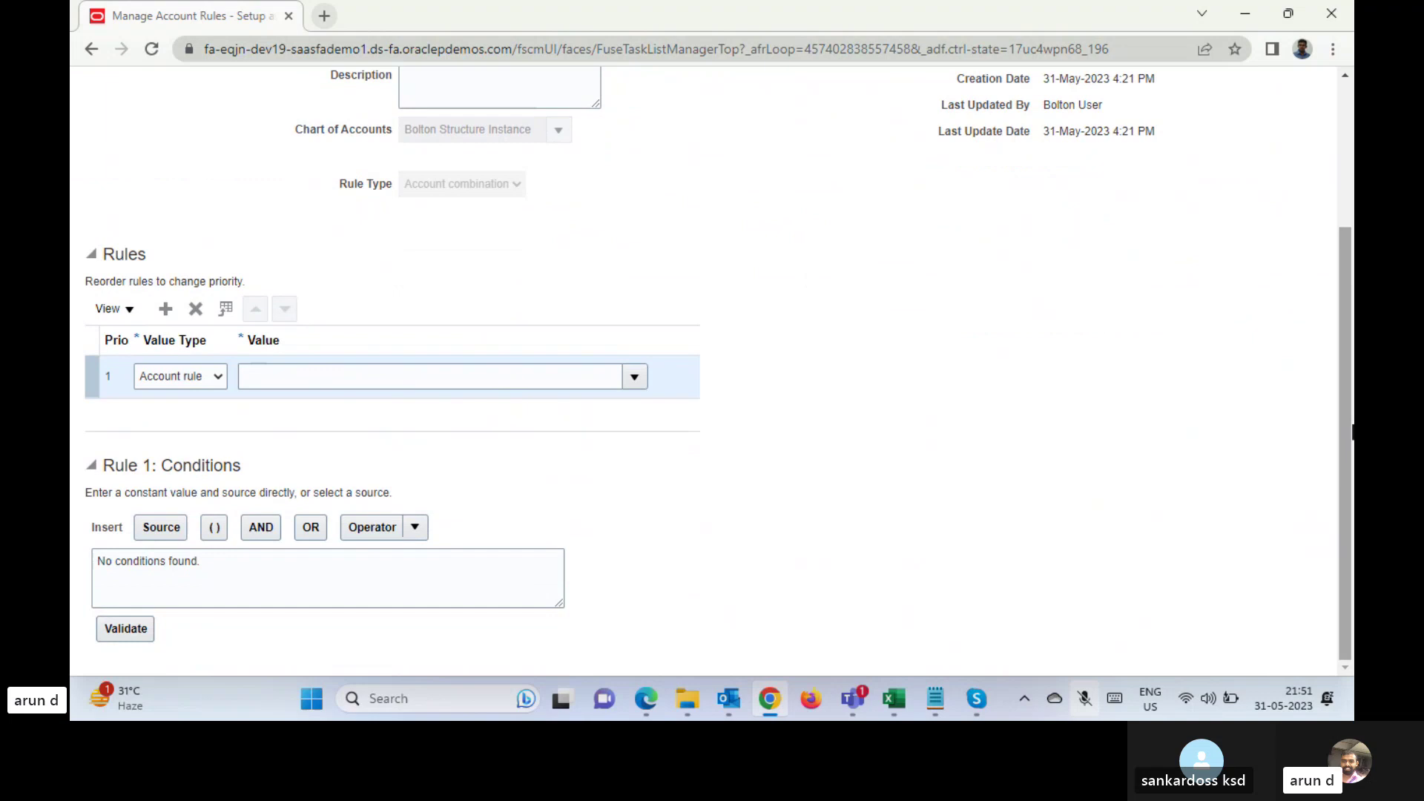
{"action": "left_click", "coordinate": [184, 376]}
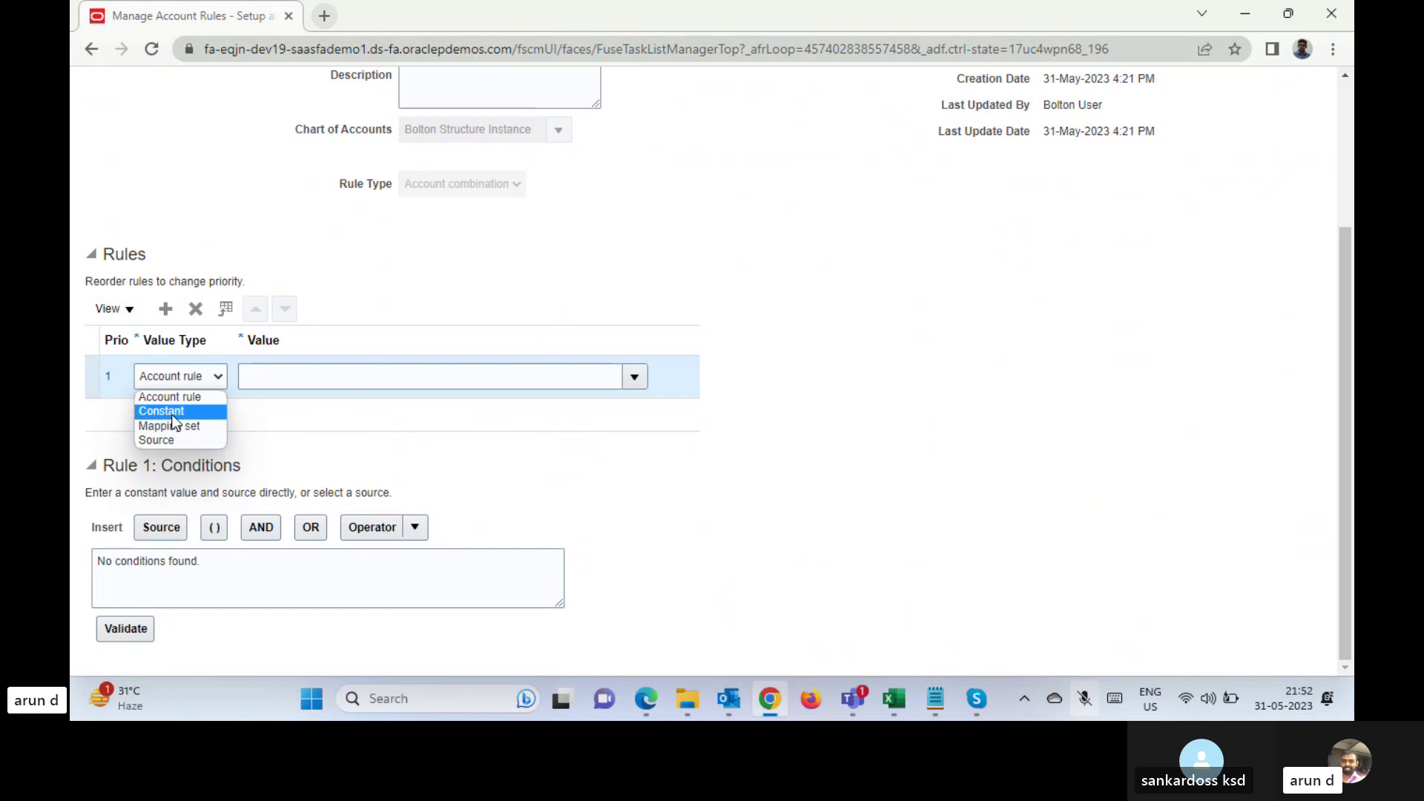
{"action": "left_click", "coordinate": [168, 412]}
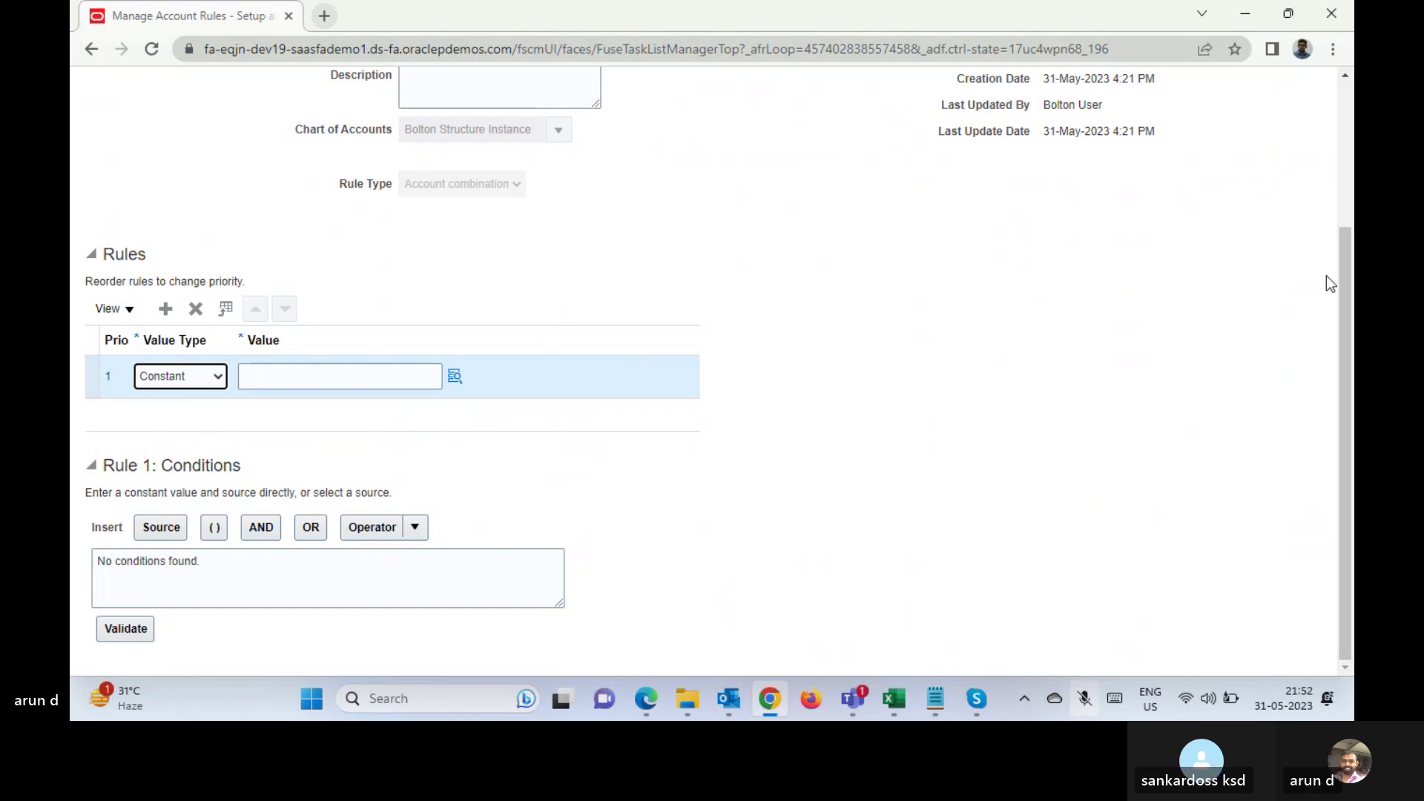
{"action": "left_click_drag", "start_coordinate": [1338, 272], "coordinate": [1296, 345]}
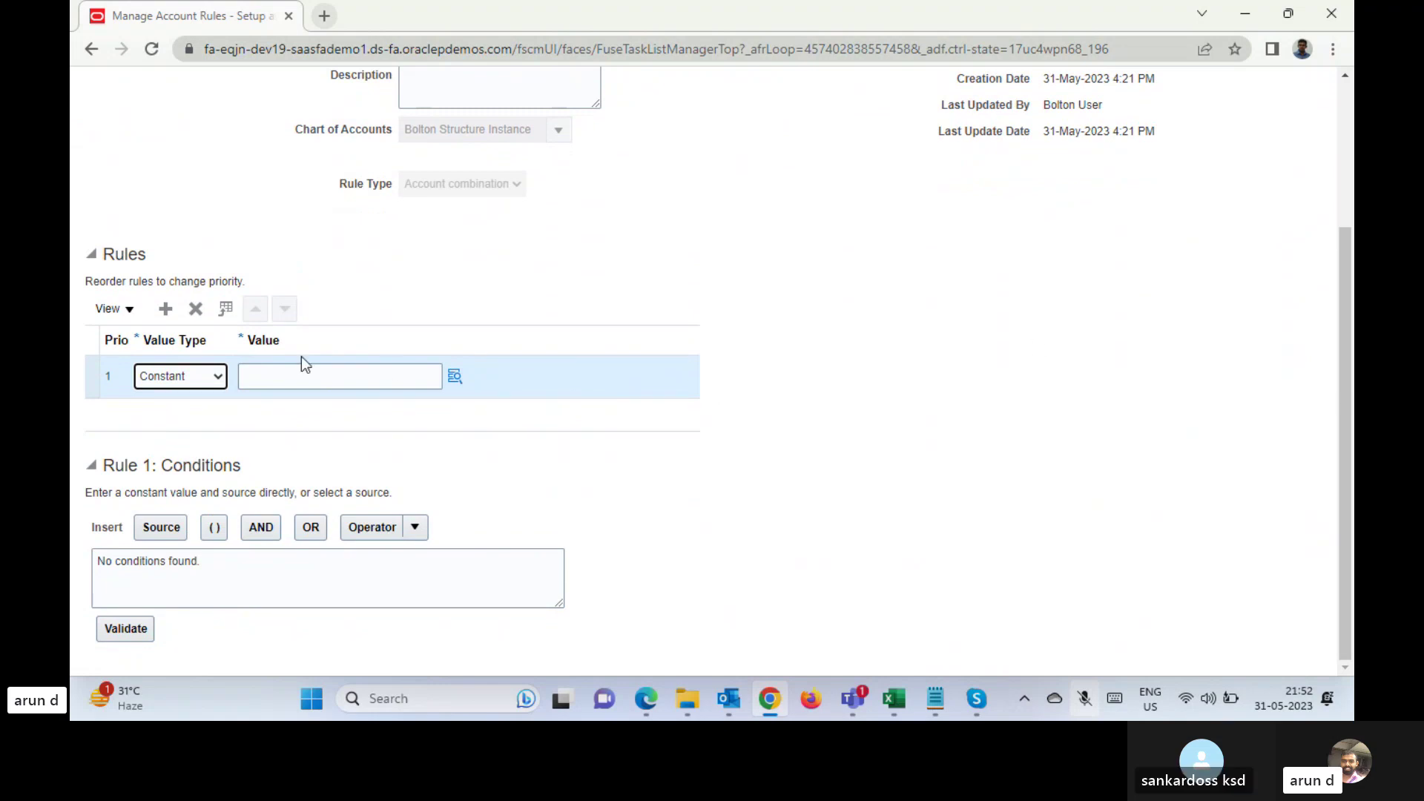
{"action": "left_click", "coordinate": [450, 373]}
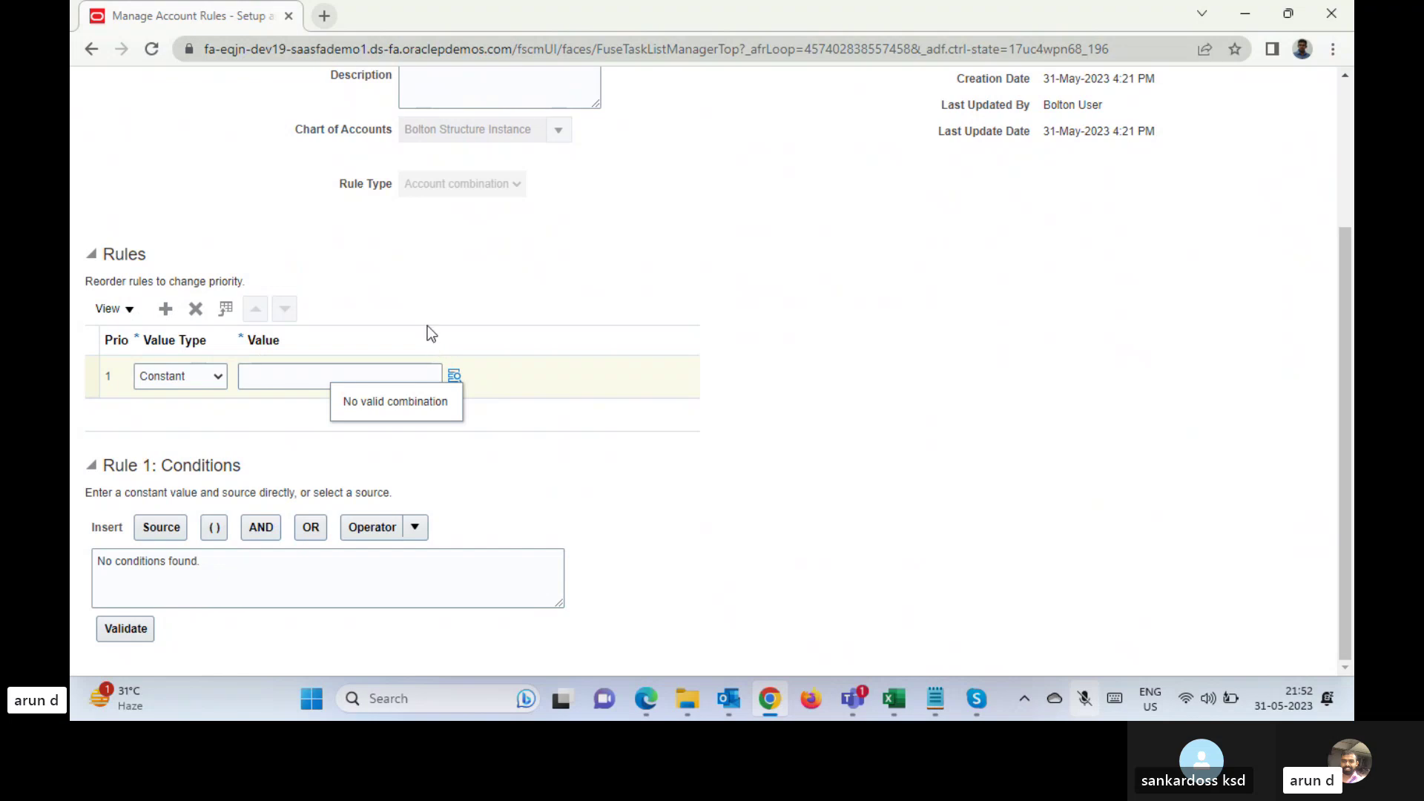
- Set rule line 1's value type to Mapping set and choose the GL Account mapping set as its value
{"action": "left_click", "coordinate": [214, 373]}
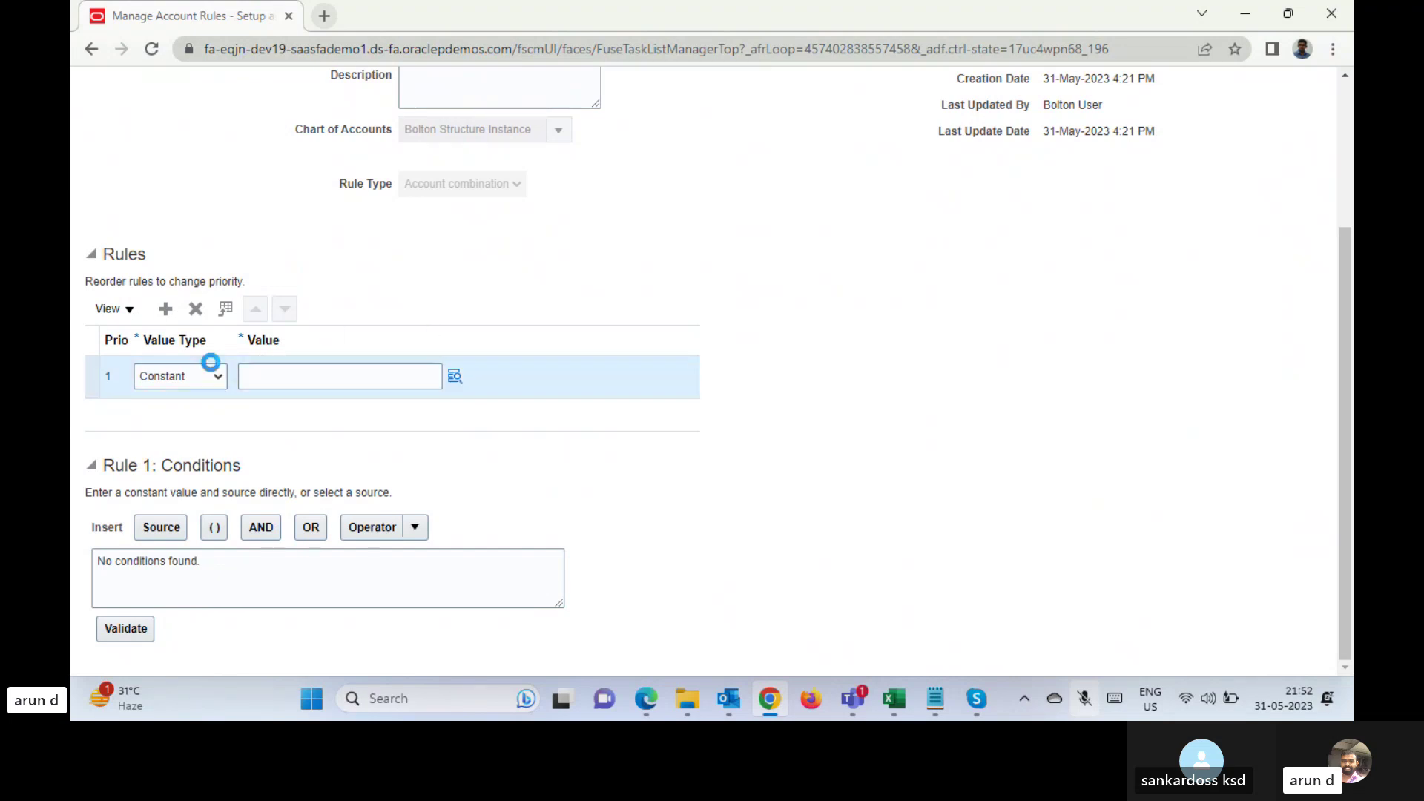
{"action": "left_click", "coordinate": [213, 375]}
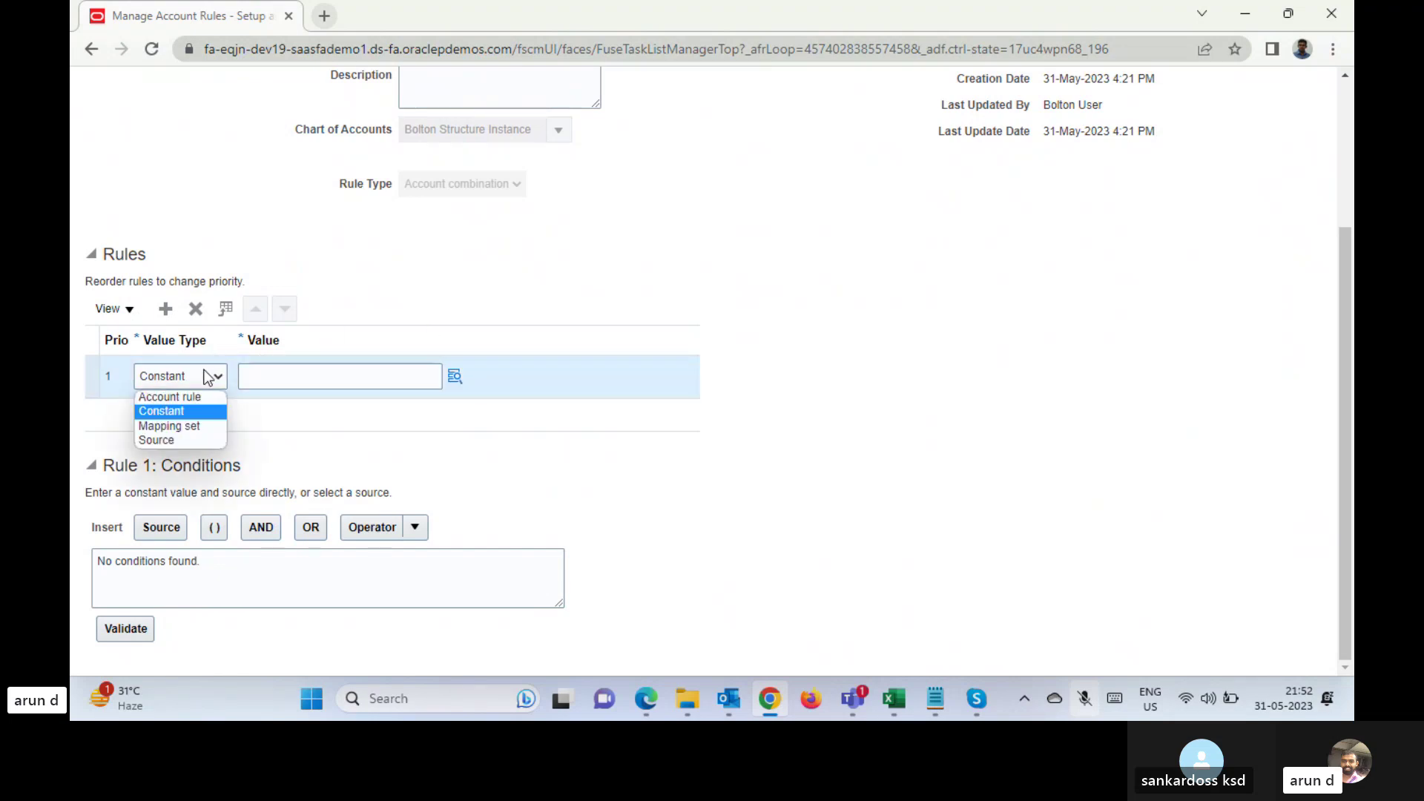
{"action": "left_click", "coordinate": [184, 426]}
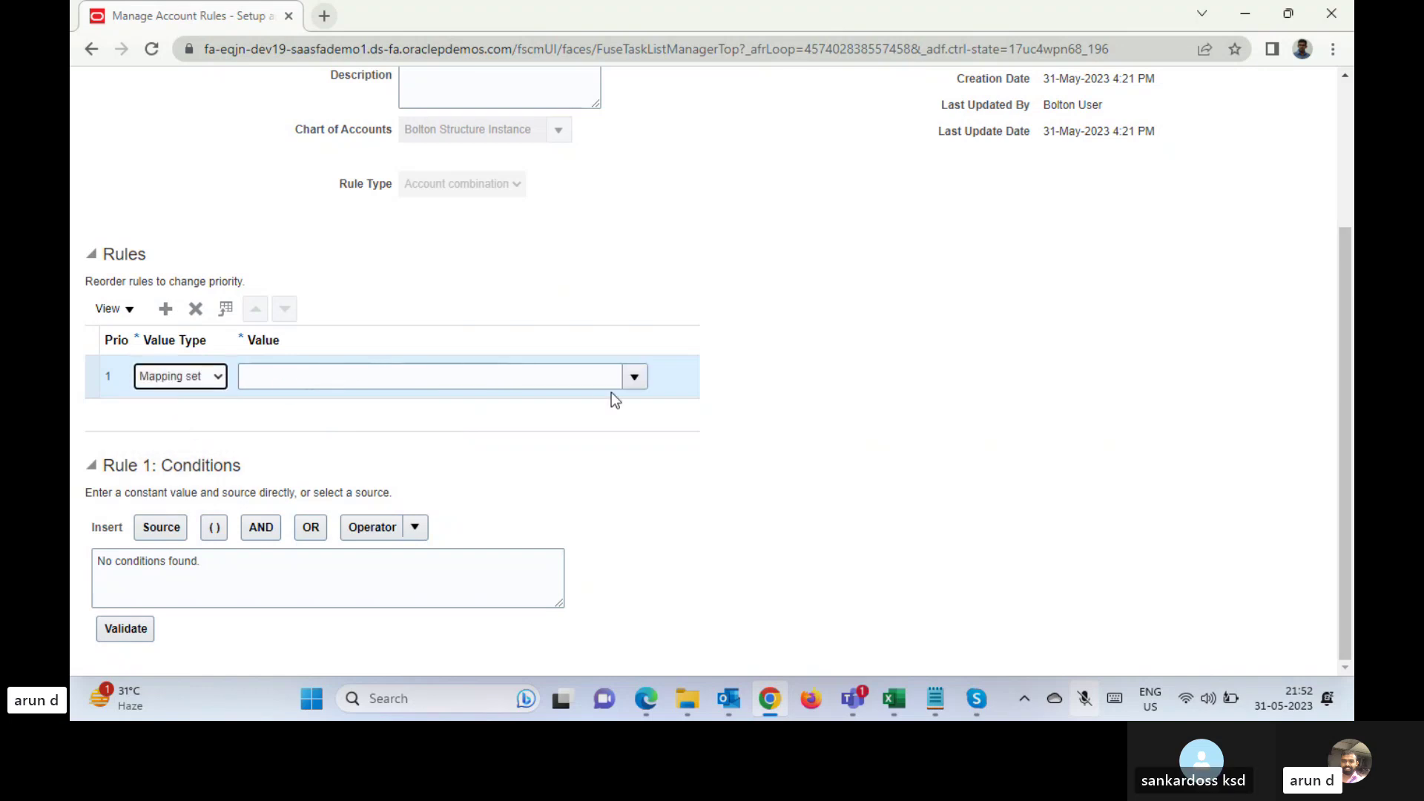
{"action": "left_click", "coordinate": [594, 381]}
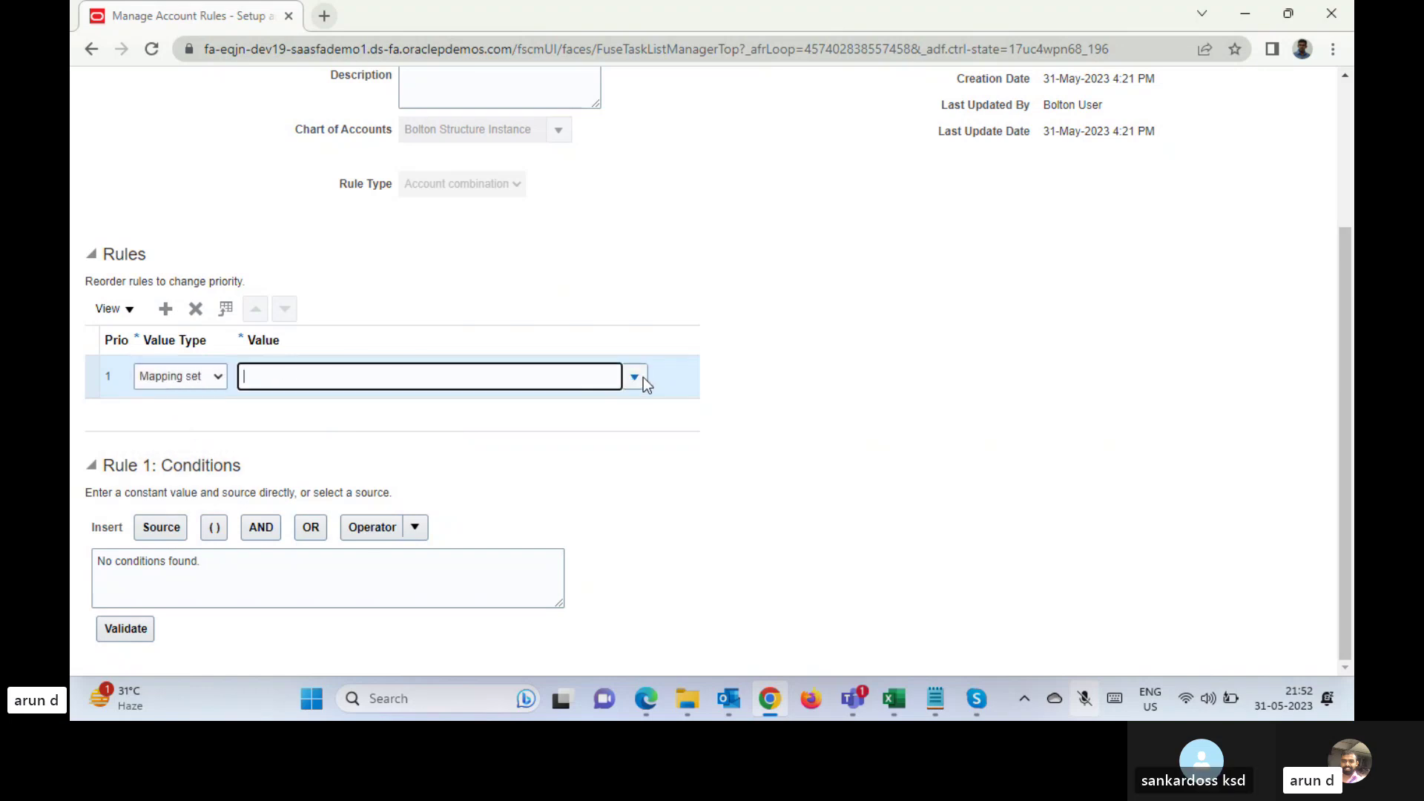
{"action": "left_click", "coordinate": [639, 376]}
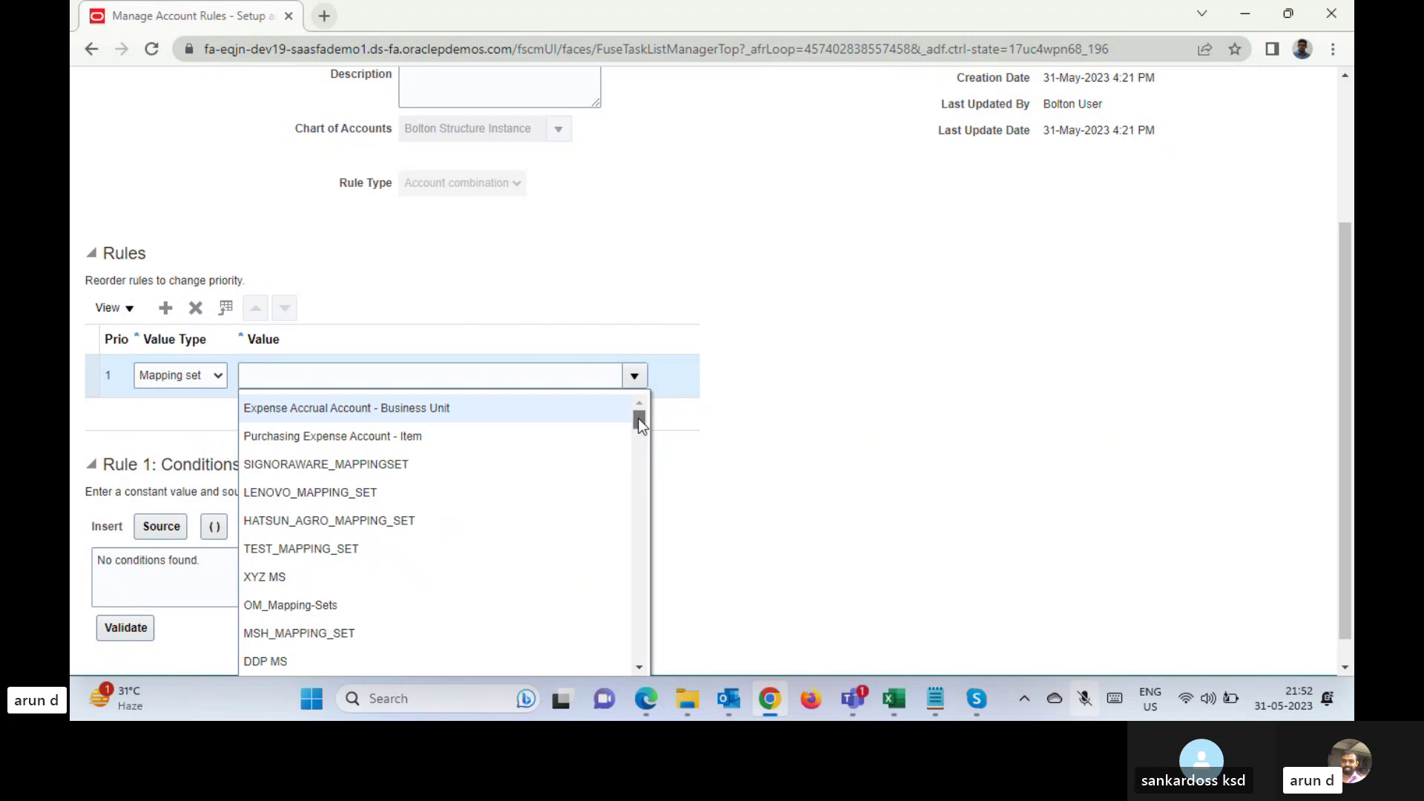
{"action": "left_click_drag", "start_coordinate": [640, 423], "coordinate": [639, 440]}
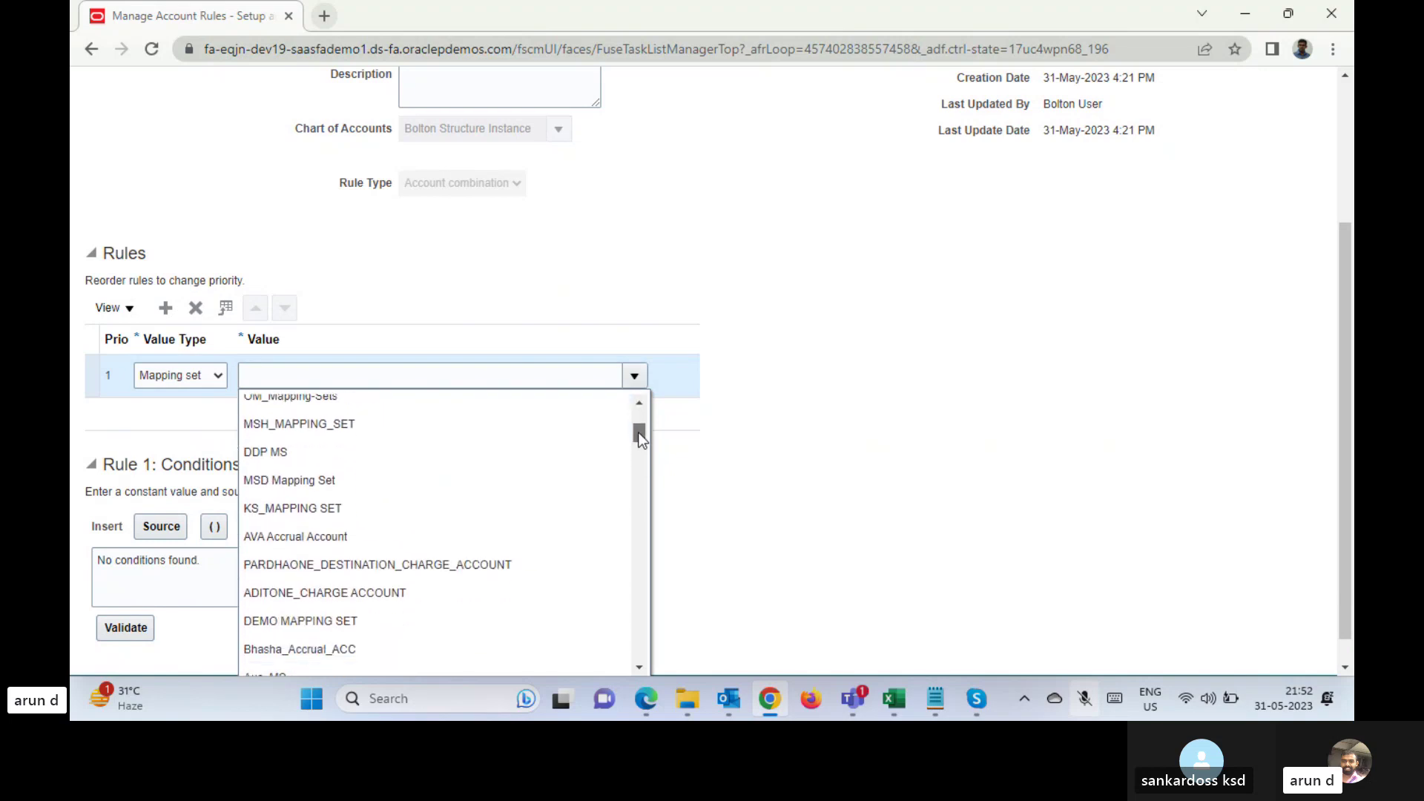
{"action": "left_click", "coordinate": [513, 380]}
{"action": "type", "text": "GL"}
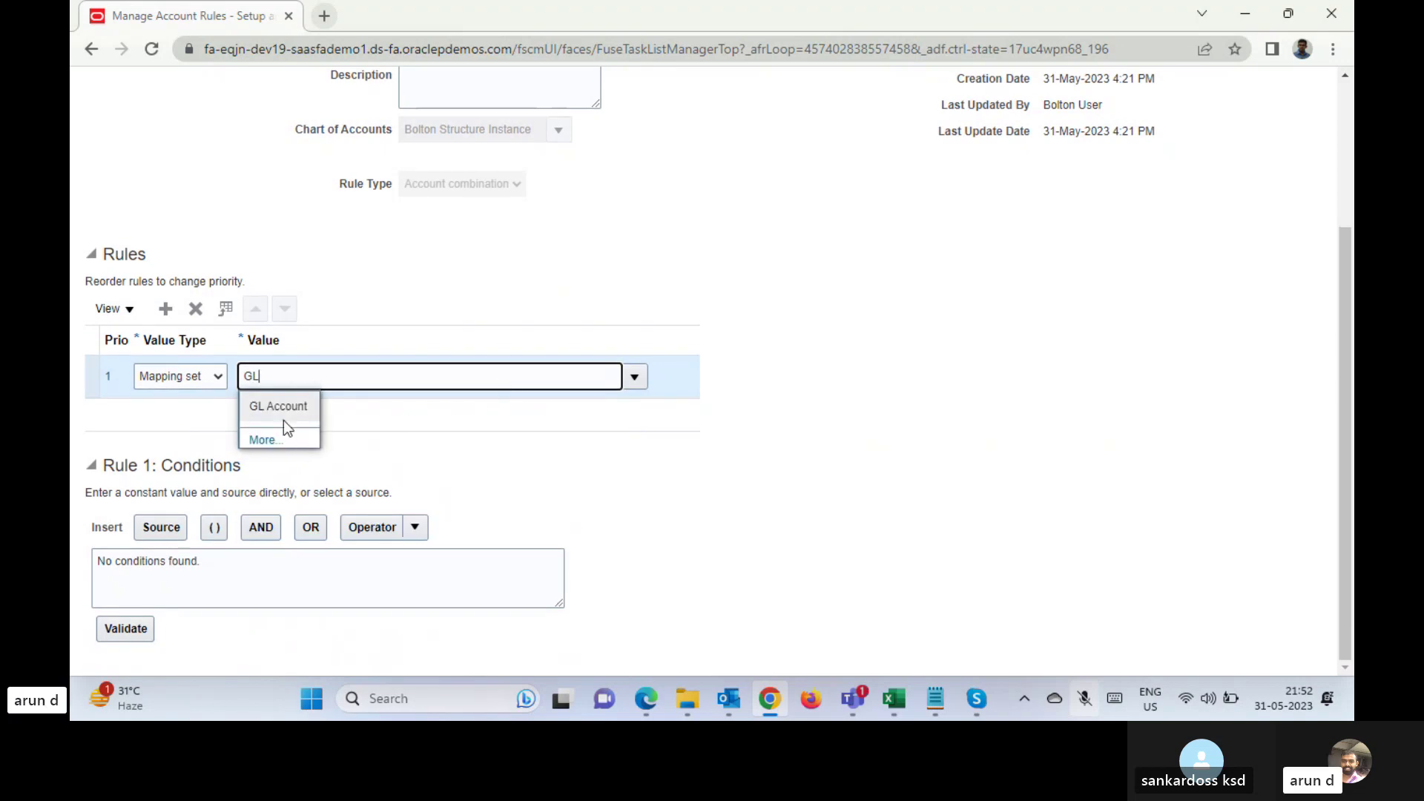
{"action": "left_click", "coordinate": [265, 409]}
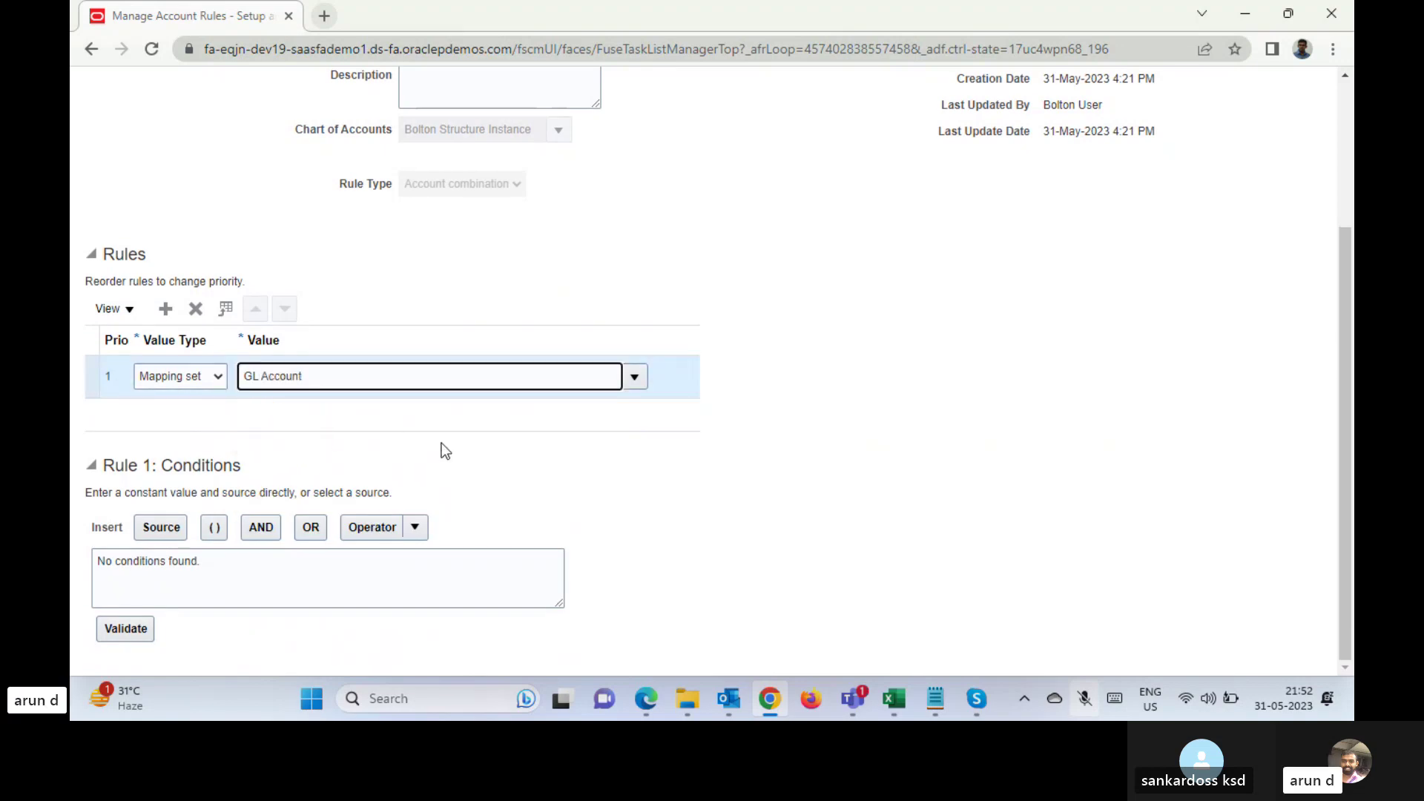
- Examine the conditions section for rule 1 and the value types available for the rule line
{"action": "left_click", "coordinate": [137, 575]}
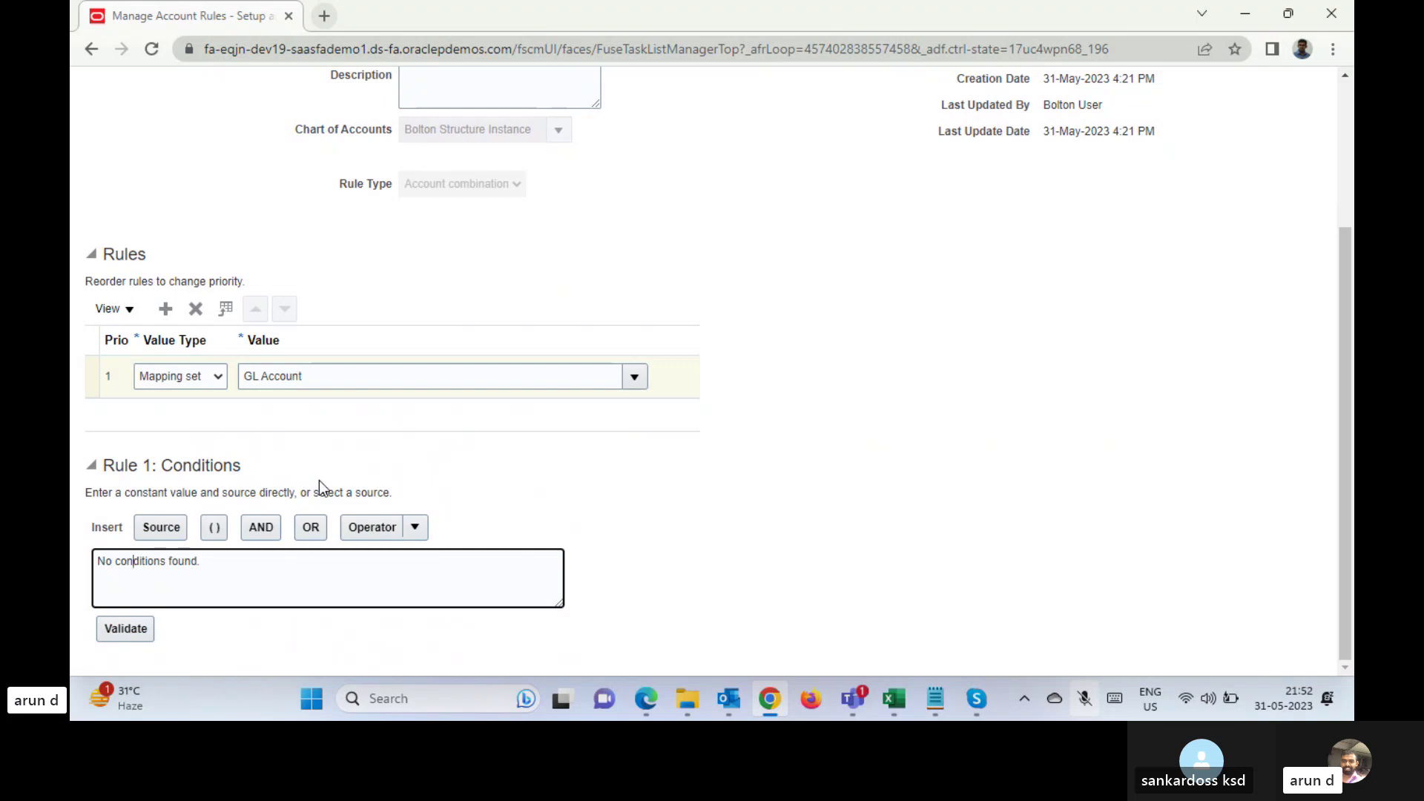
{"action": "double_click", "coordinate": [177, 463]}
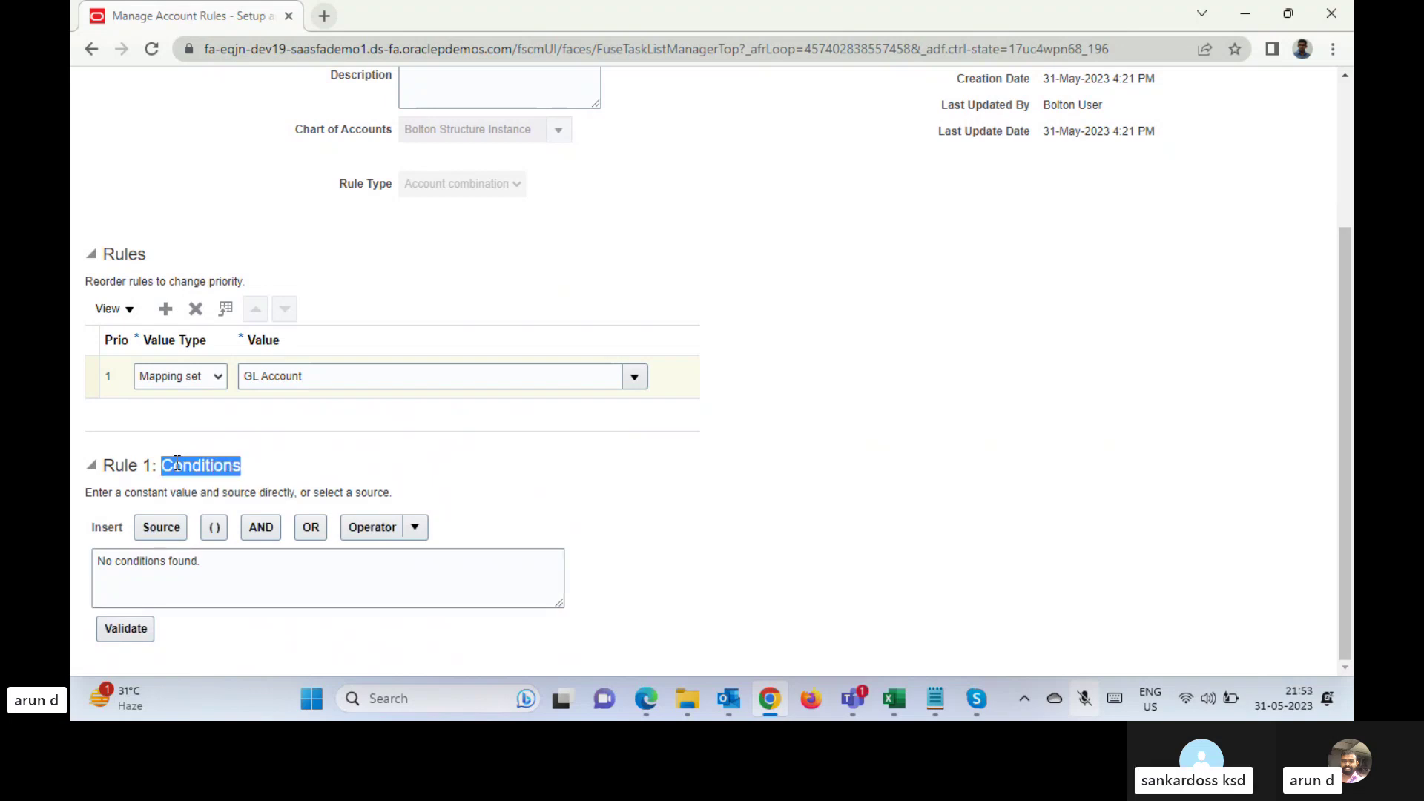
{"action": "left_click", "coordinate": [460, 473]}
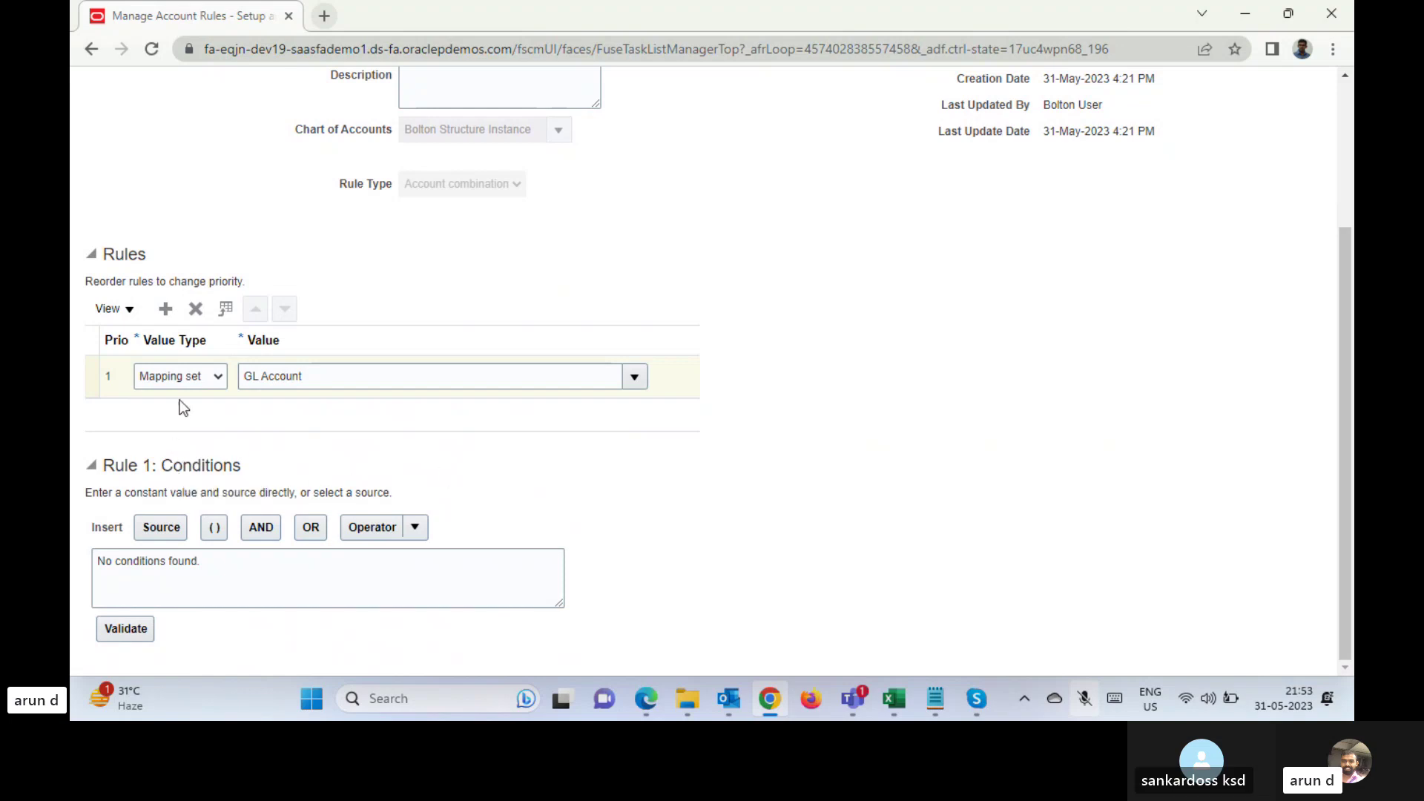
{"action": "left_click", "coordinate": [181, 376]}
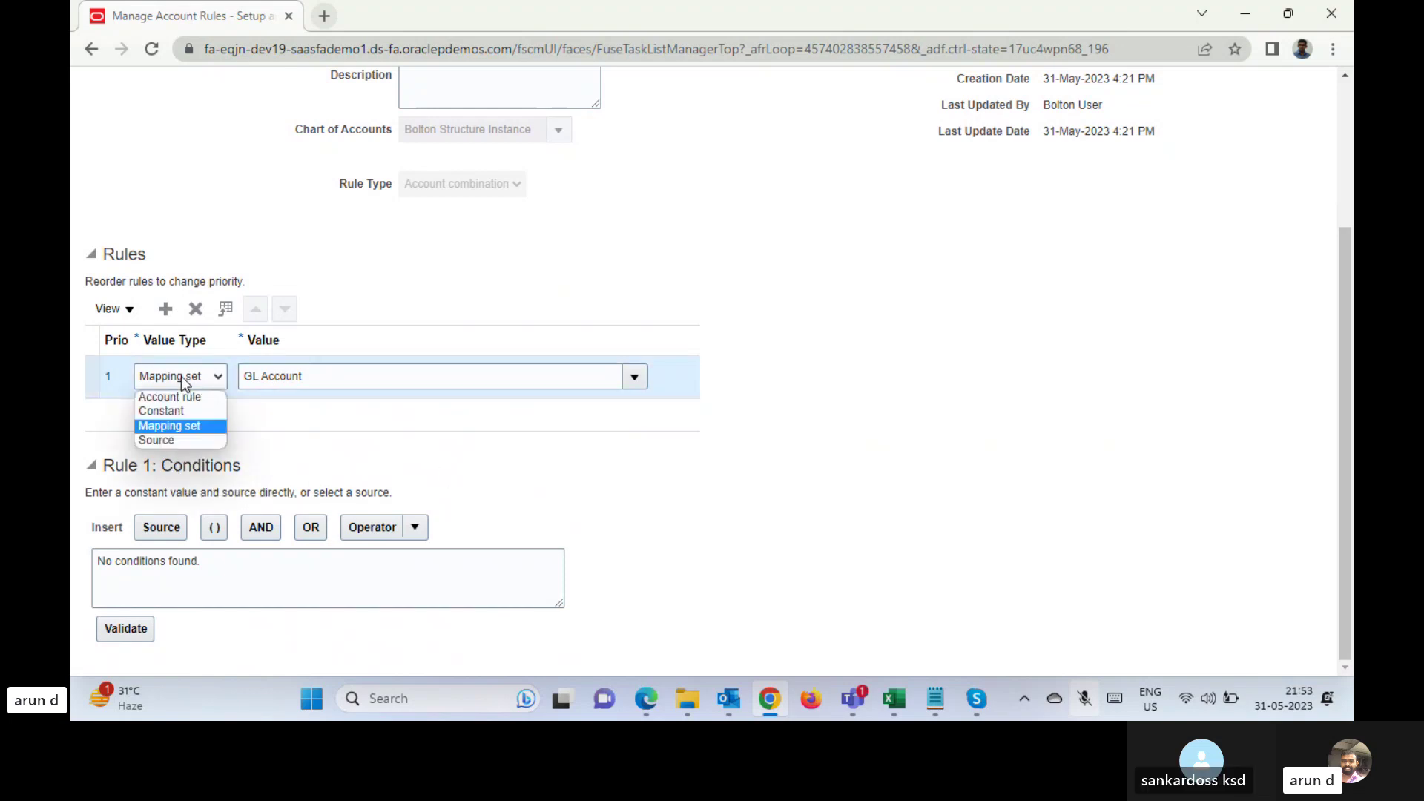
{"action": "left_click", "coordinate": [392, 445]}
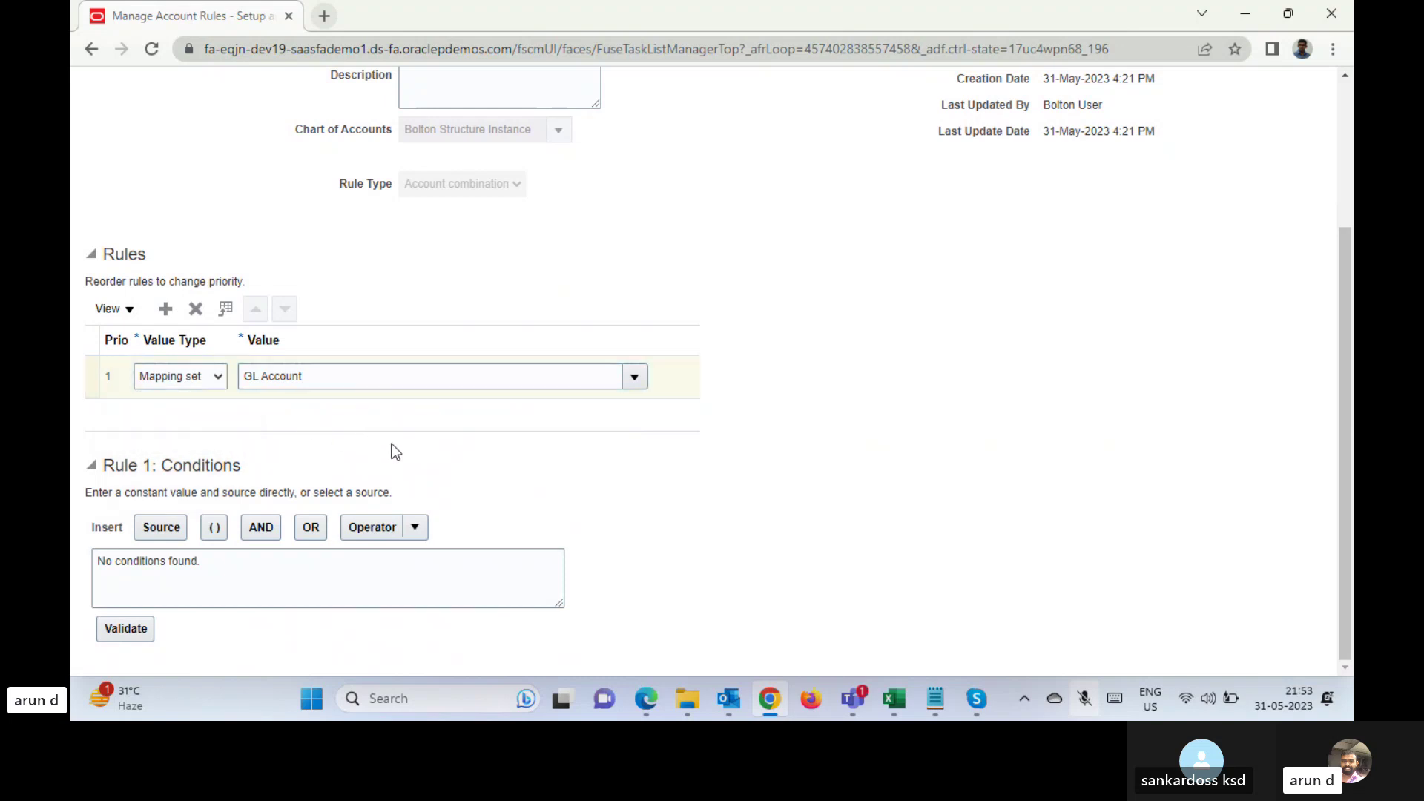
{"action": "triple_click", "coordinate": [185, 469]}
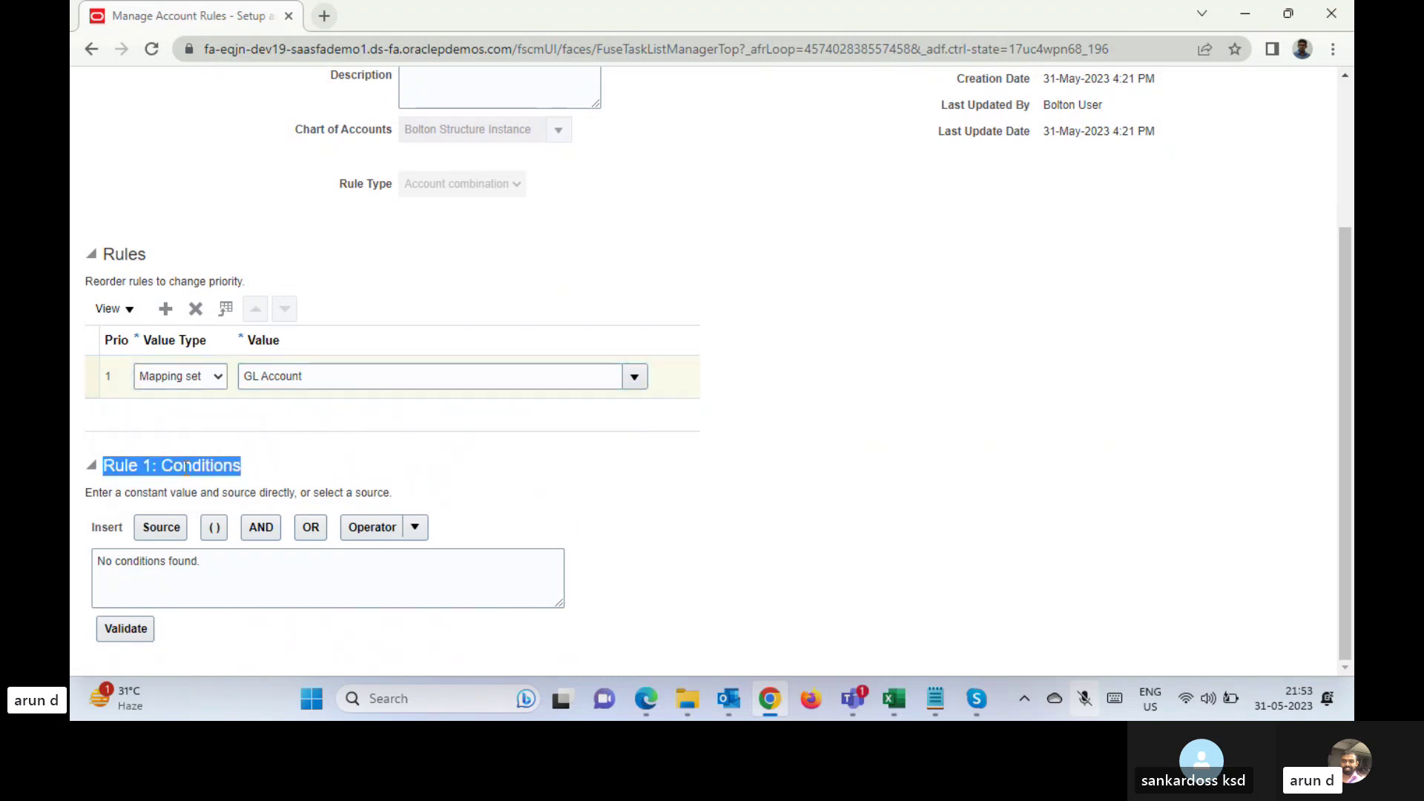
{"action": "left_click", "coordinate": [328, 471]}
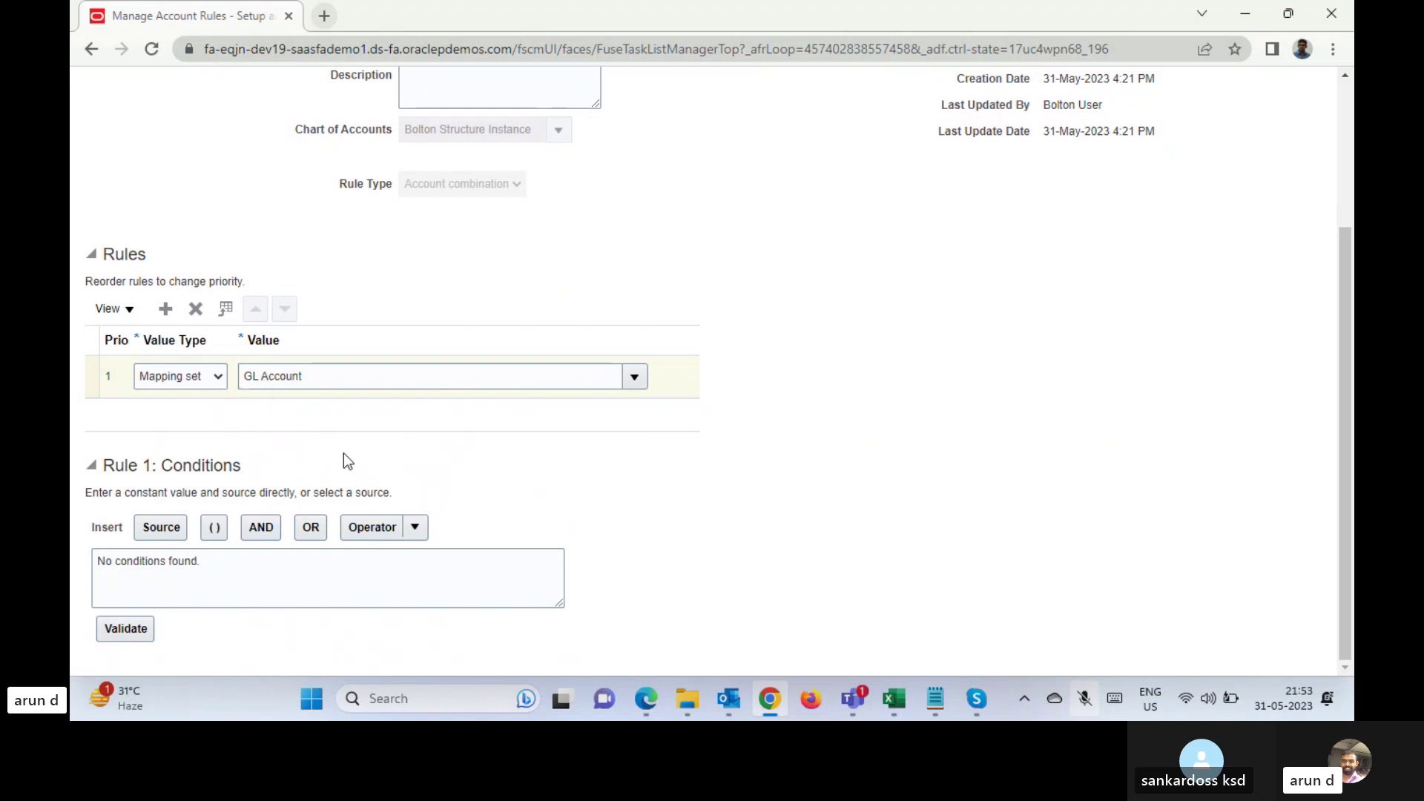
{"action": "double_click", "coordinate": [192, 465]}
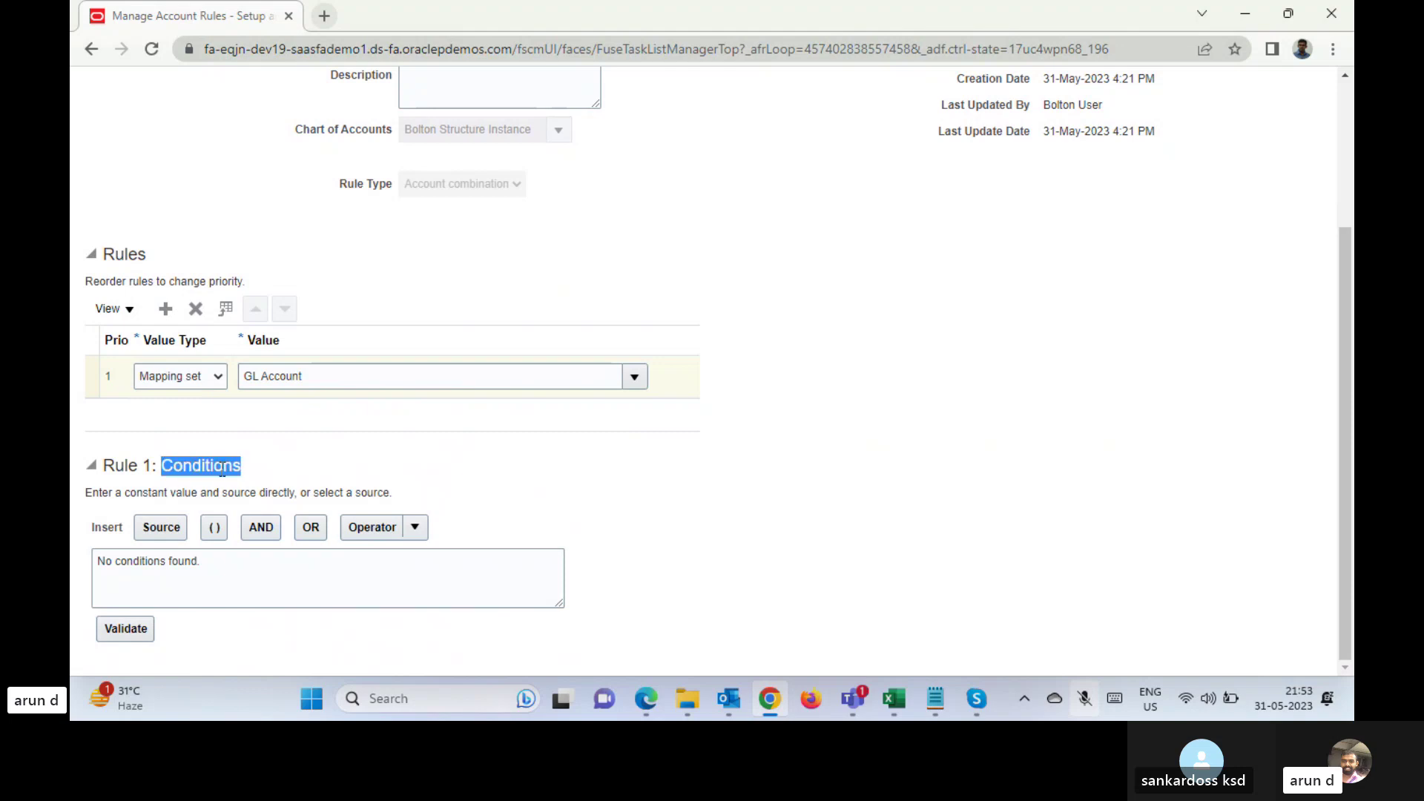
{"action": "left_click", "coordinate": [397, 465]}
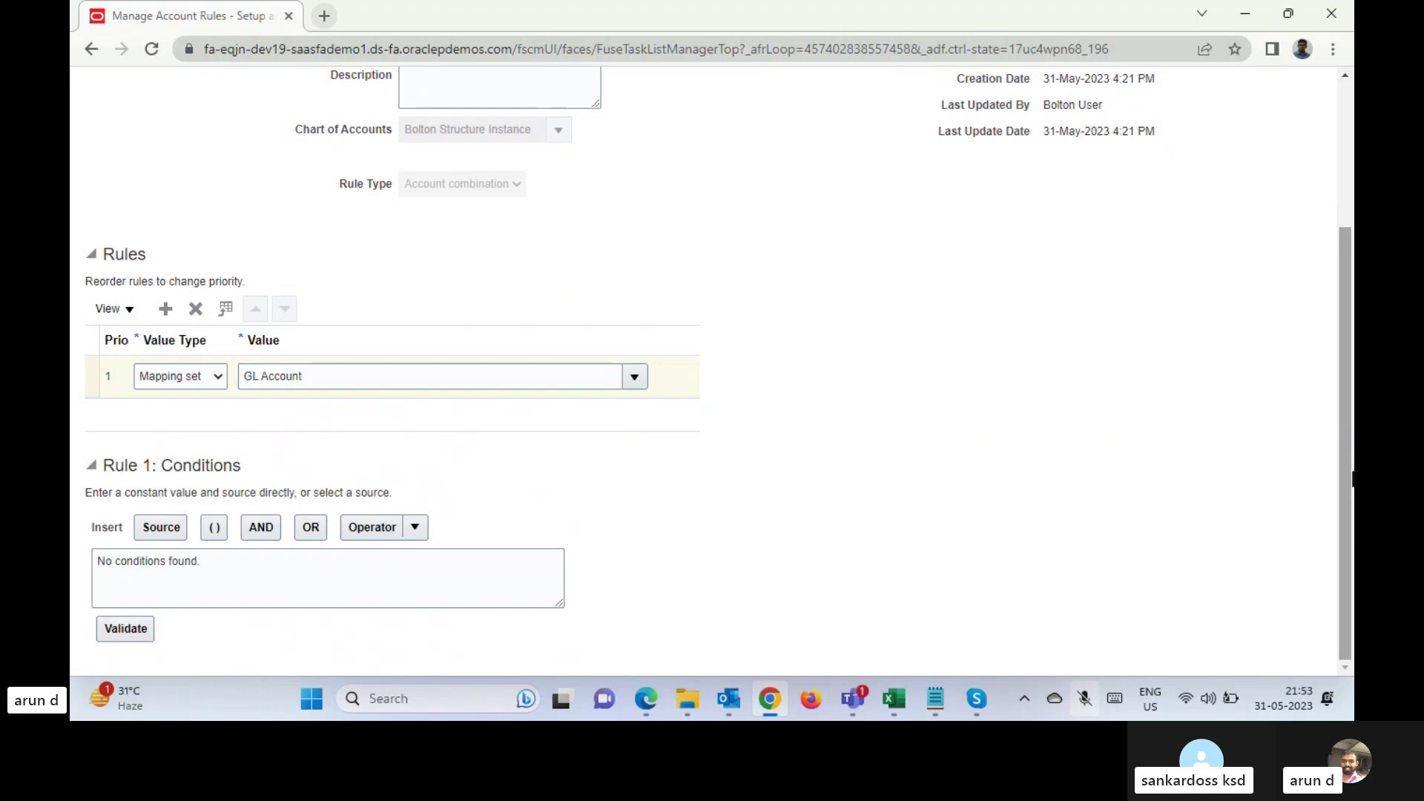
- Look through the subledger applications offered when selecting a source for the rule 1 conditions, without choosing one
{"action": "left_click", "coordinate": [162, 527]}
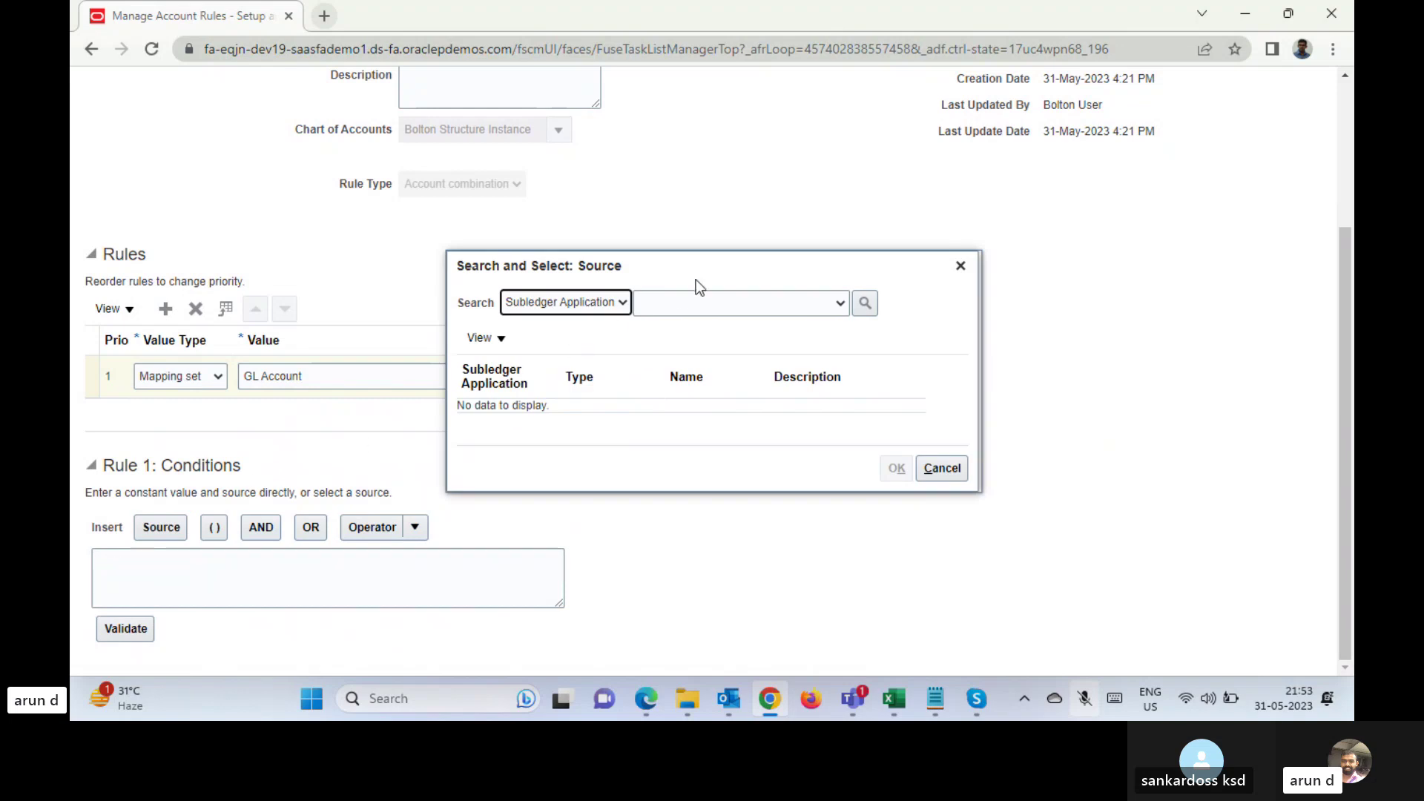
{"action": "left_click", "coordinate": [701, 303]}
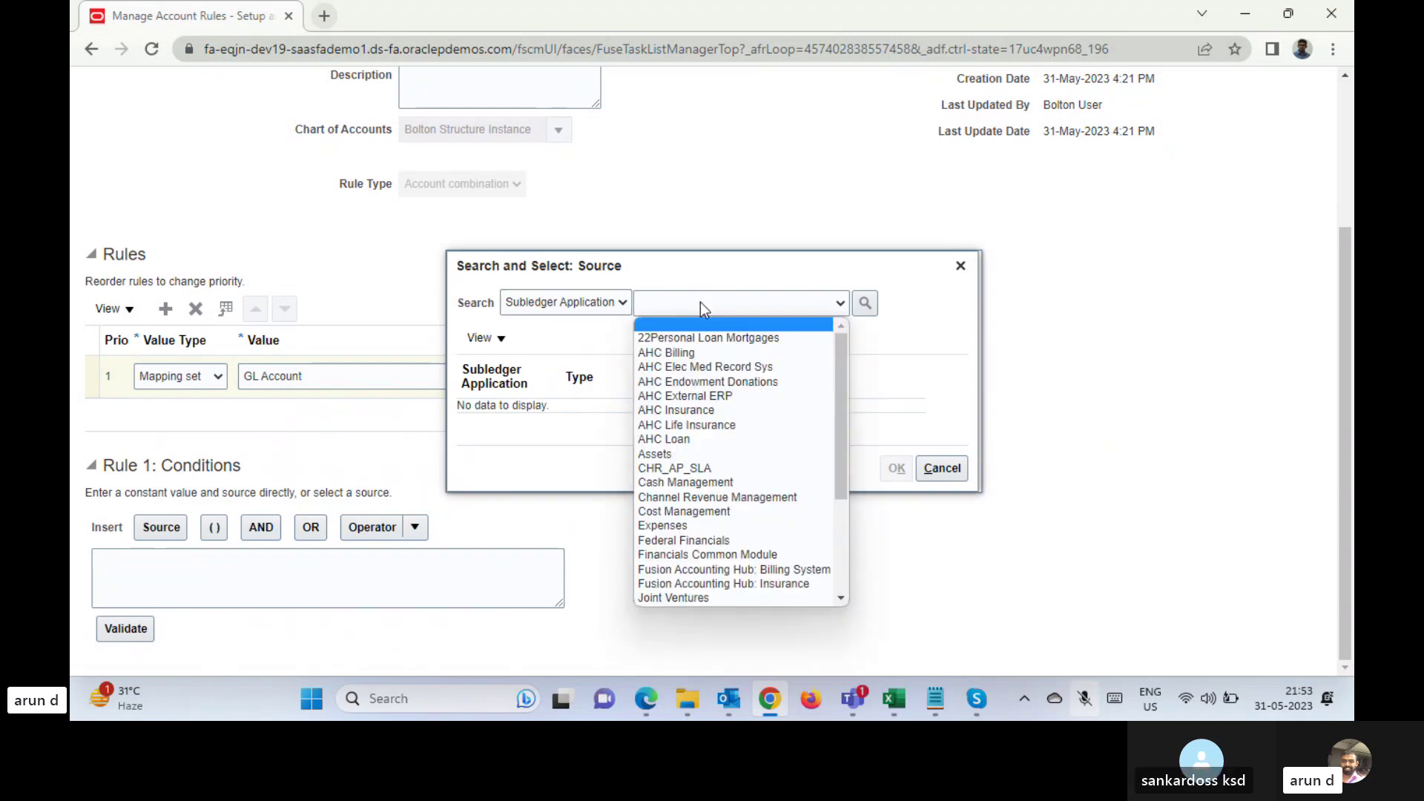
{"action": "left_click", "coordinate": [746, 274]}
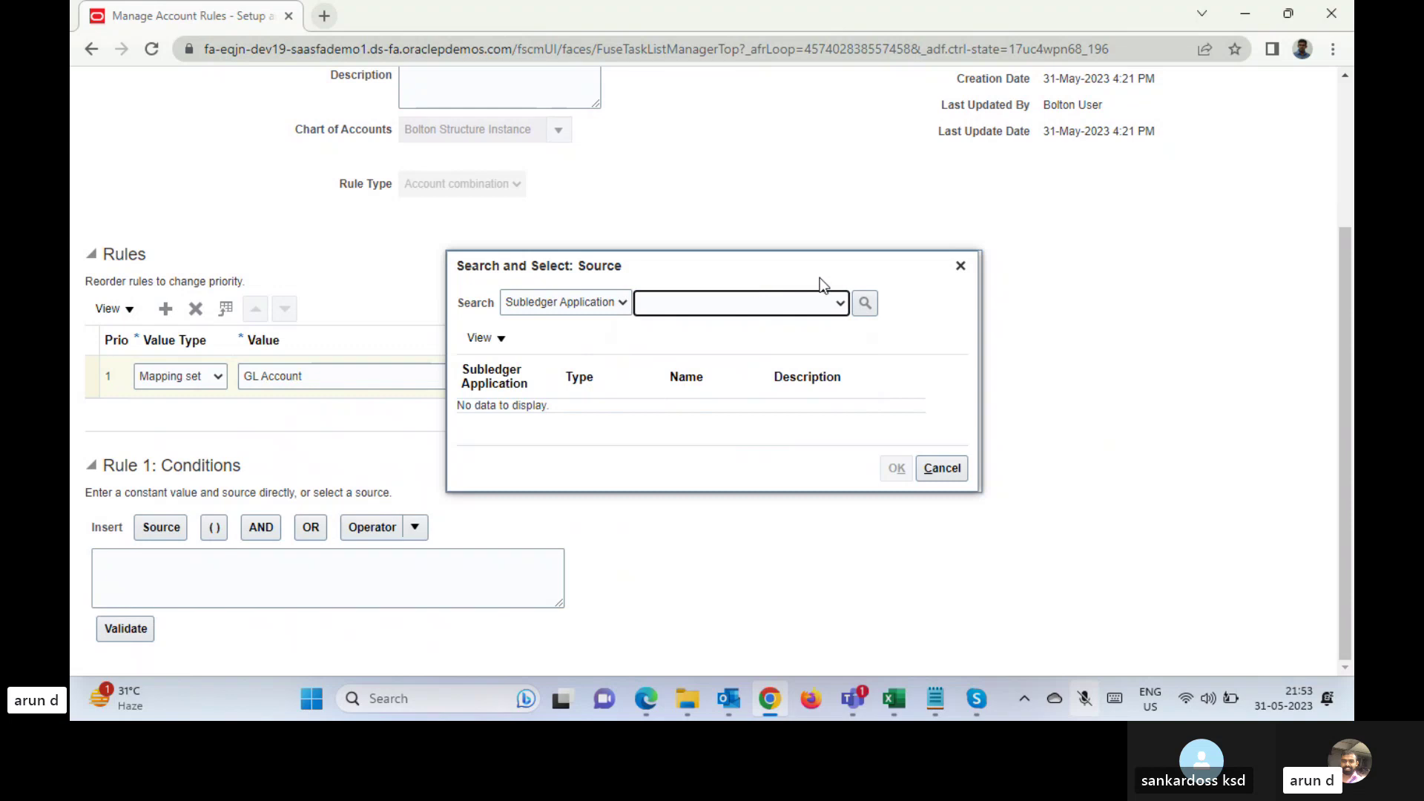
{"action": "left_click", "coordinate": [961, 265]}
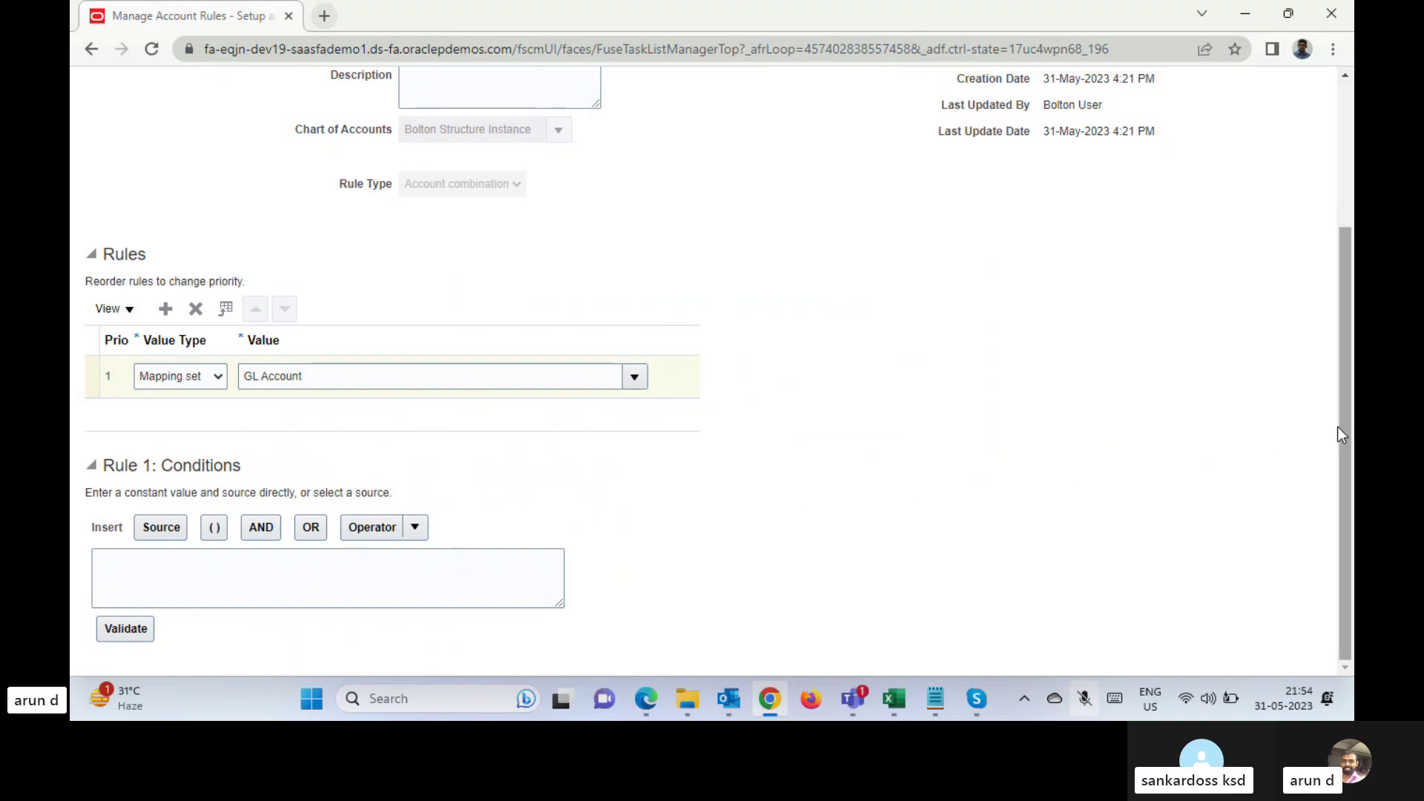
- Save and close the GL_ACC account rule, and start a new Purchasing transaction account definition
{"action": "left_click_drag", "start_coordinate": [1342, 435], "coordinate": [1343, 271]}
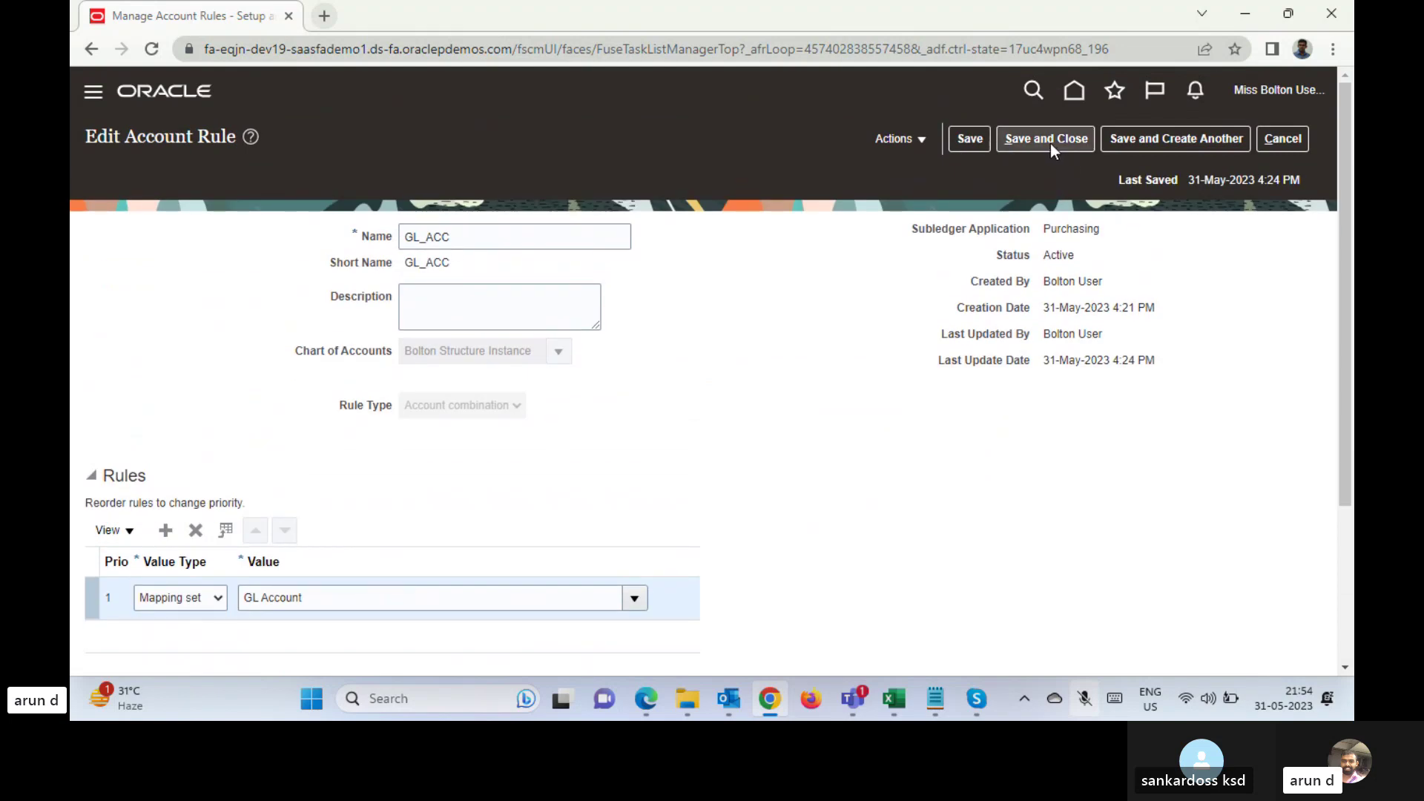
{"action": "left_click", "coordinate": [1048, 143]}
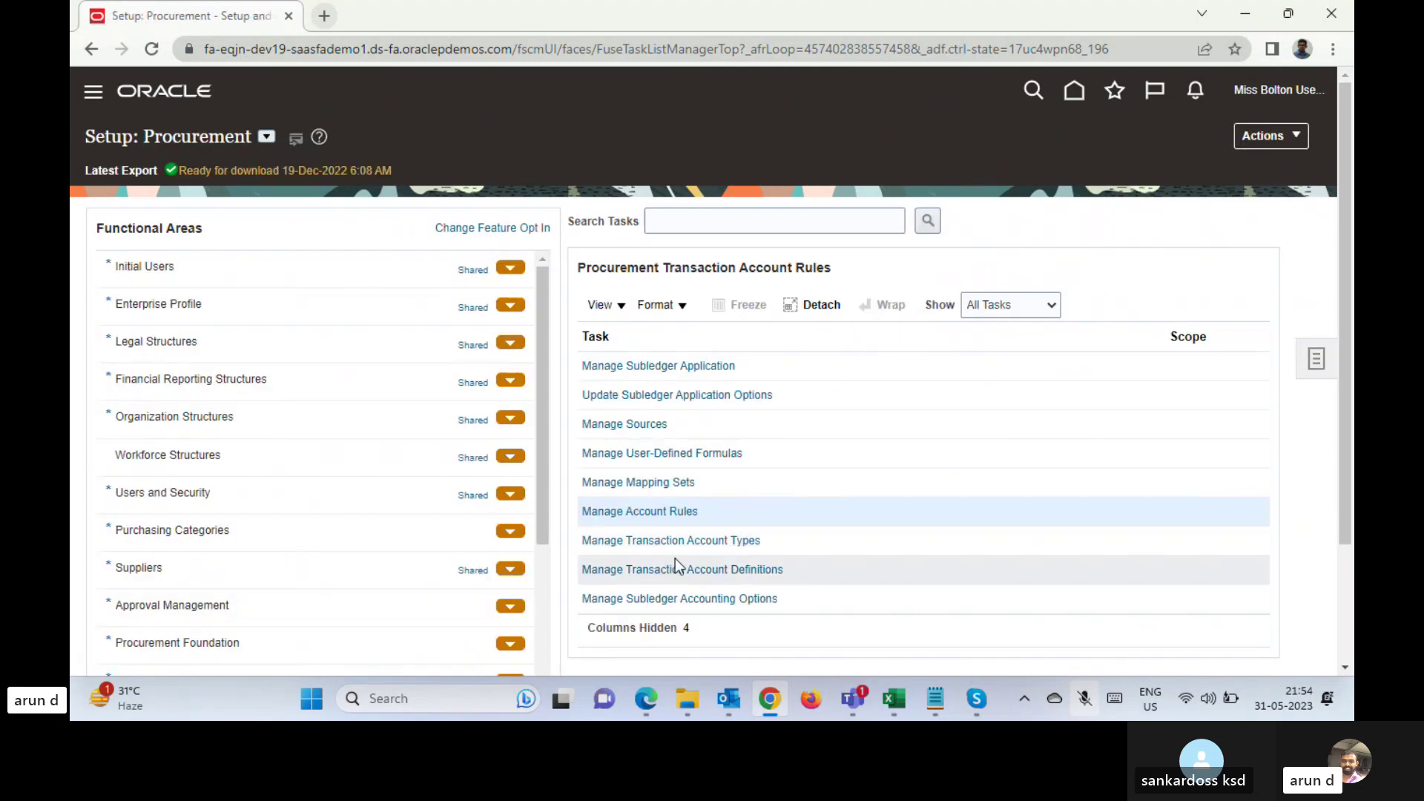
{"action": "left_click", "coordinate": [671, 569]}
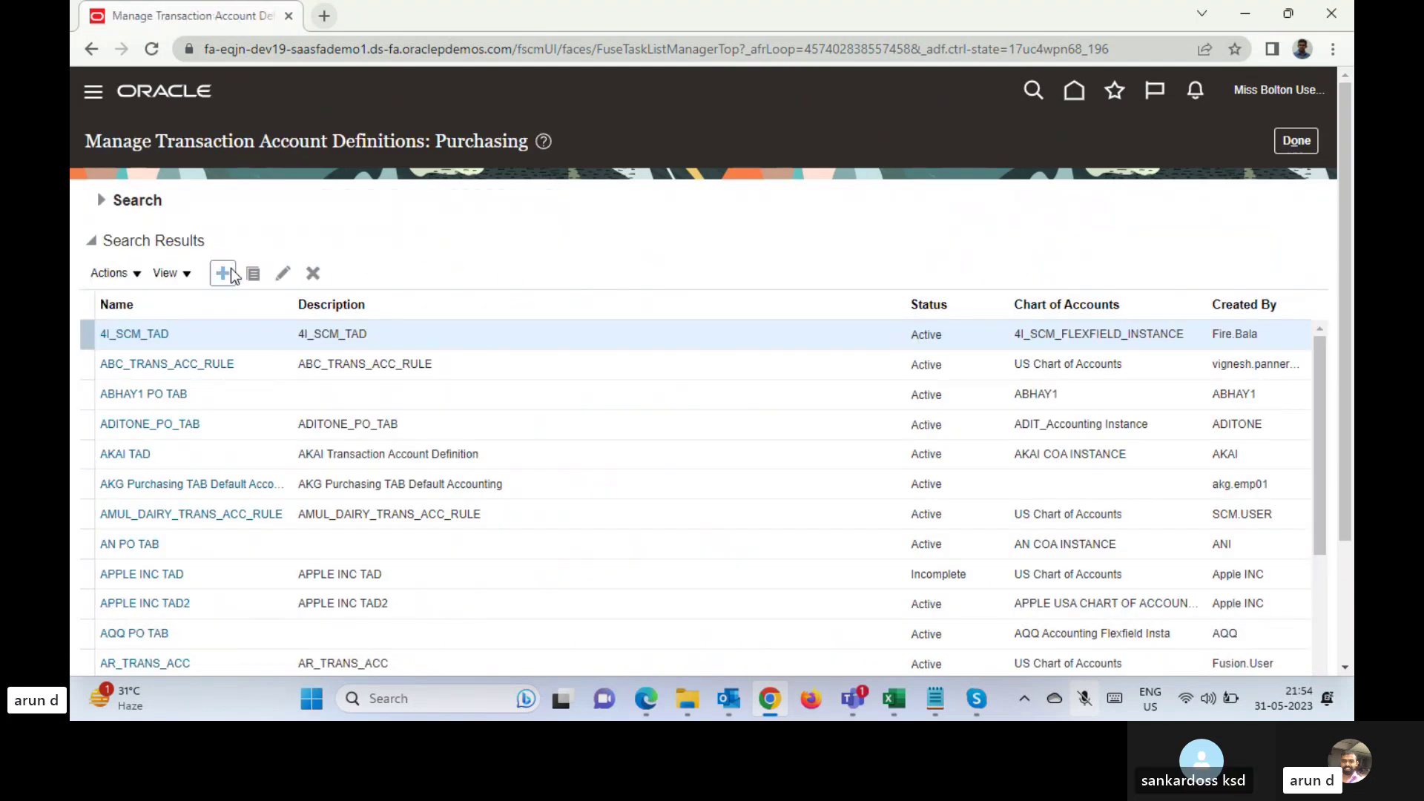
{"action": "left_click", "coordinate": [222, 274]}
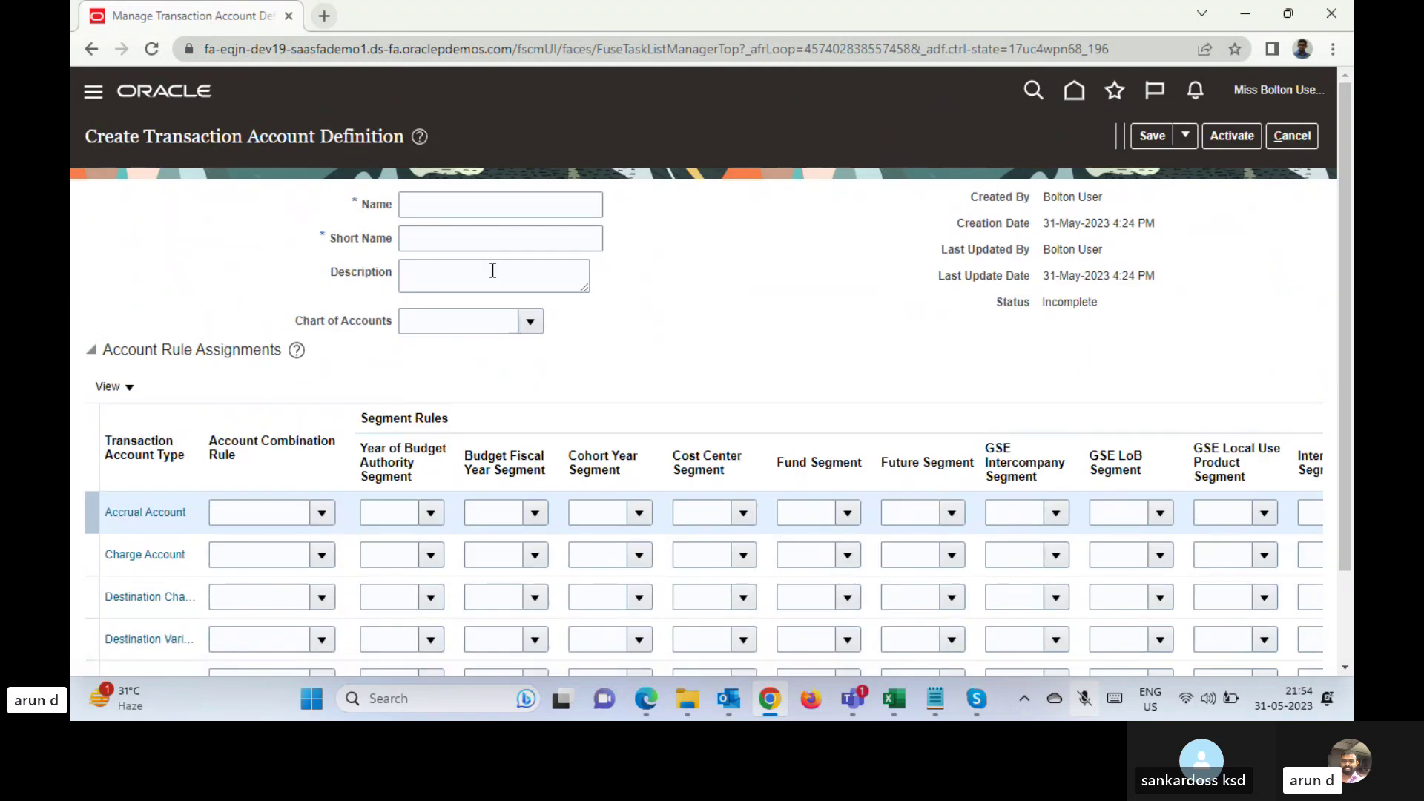
- Name the transaction account definition Bolton GL Acc Rule and try the same text as its short name
{"action": "left_click", "coordinate": [463, 199]}
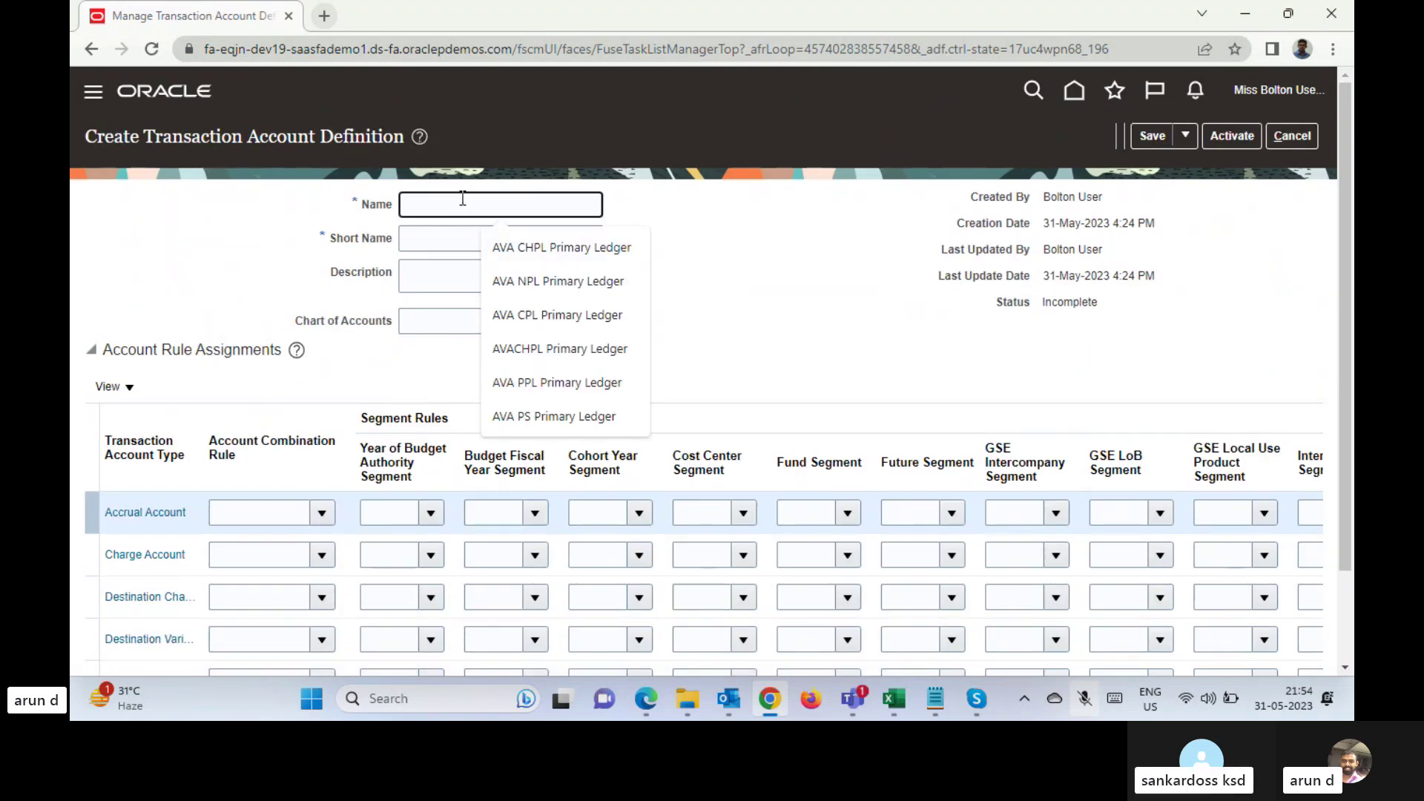
{"action": "type", "text": "Bolt"}
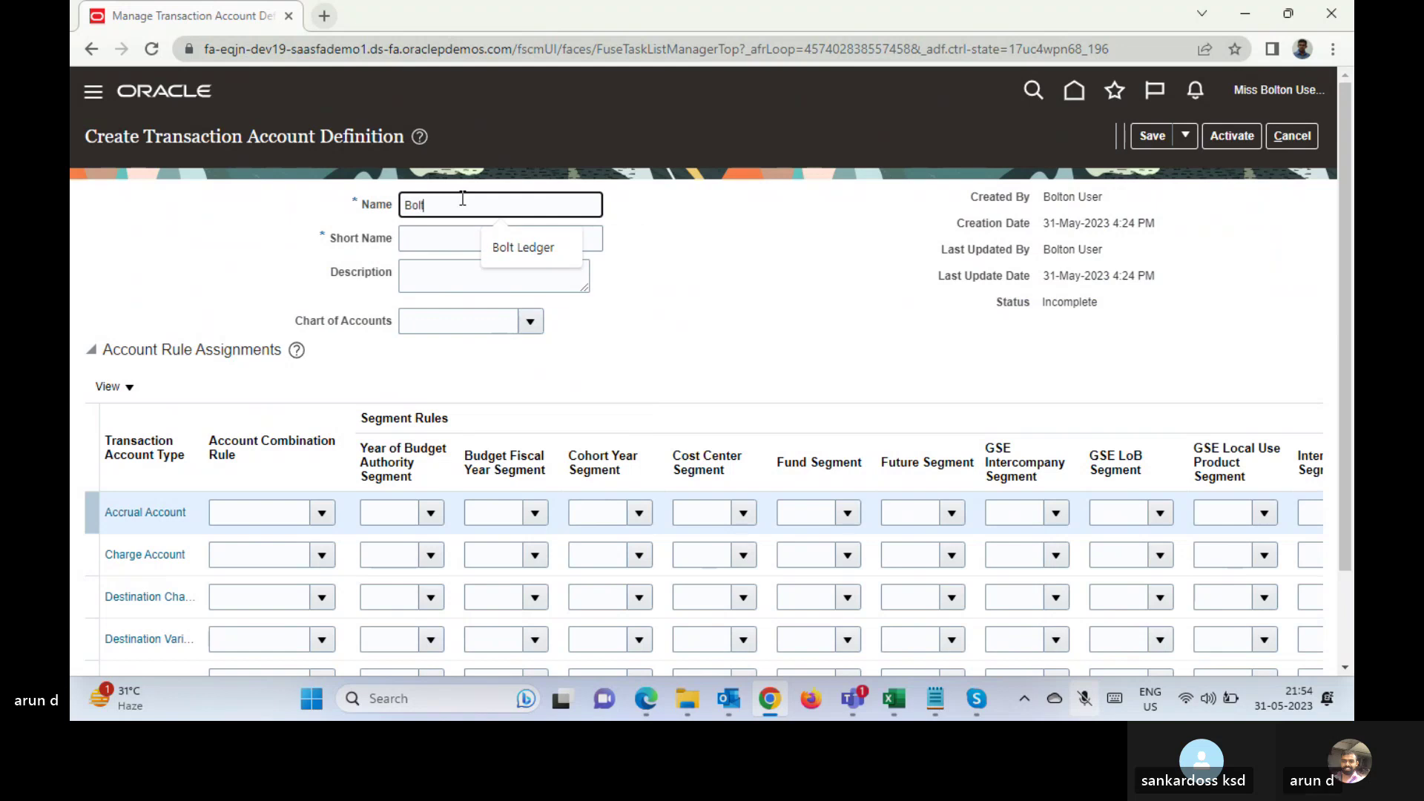
{"action": "type", "text": "on GL "}
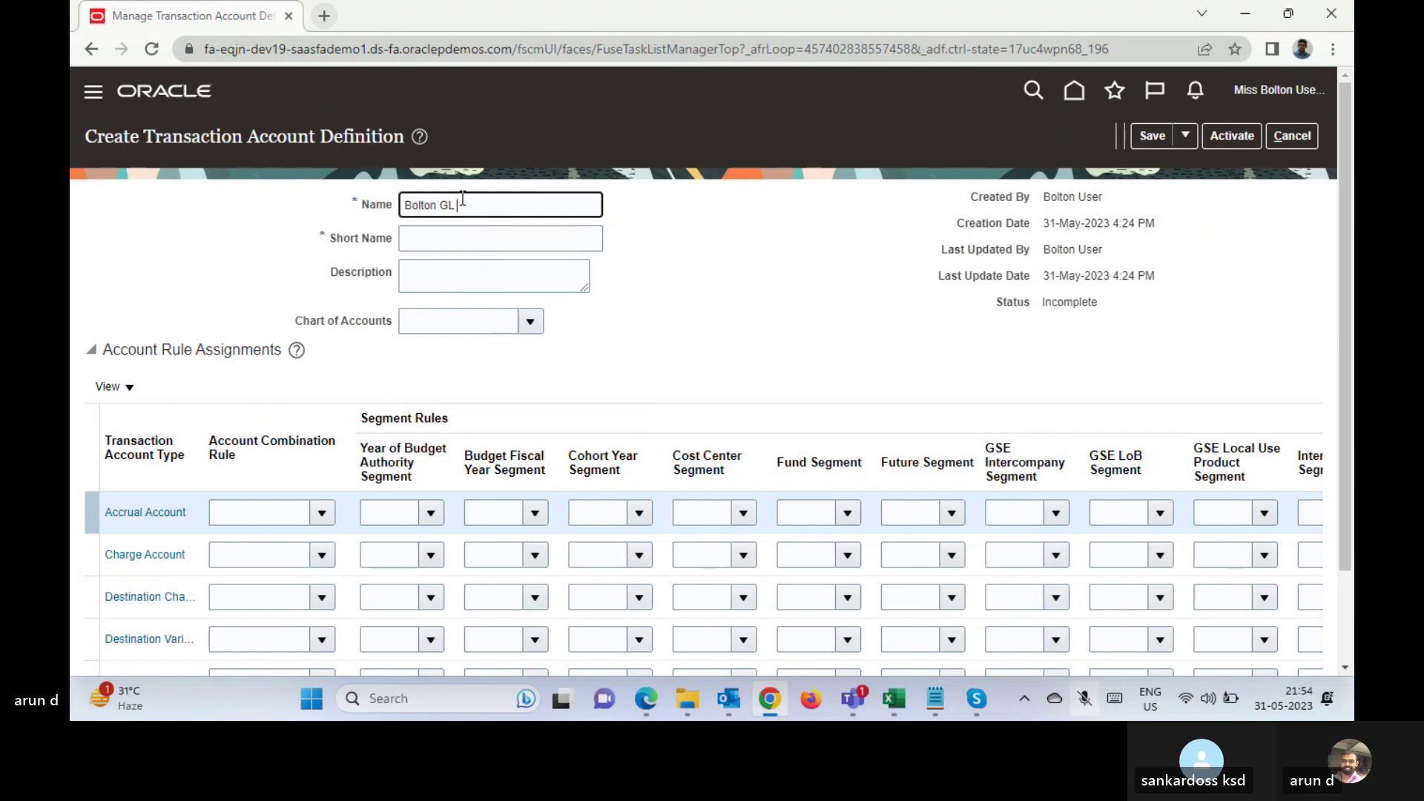
{"action": "type", "text": "Acc Rule"}
{"action": "key", "text": "ctrl+a"}
{"action": "key", "text": "ctrl+c"}
{"action": "key", "text": "Tab"}
{"action": "key", "text": "ctrl+v"}
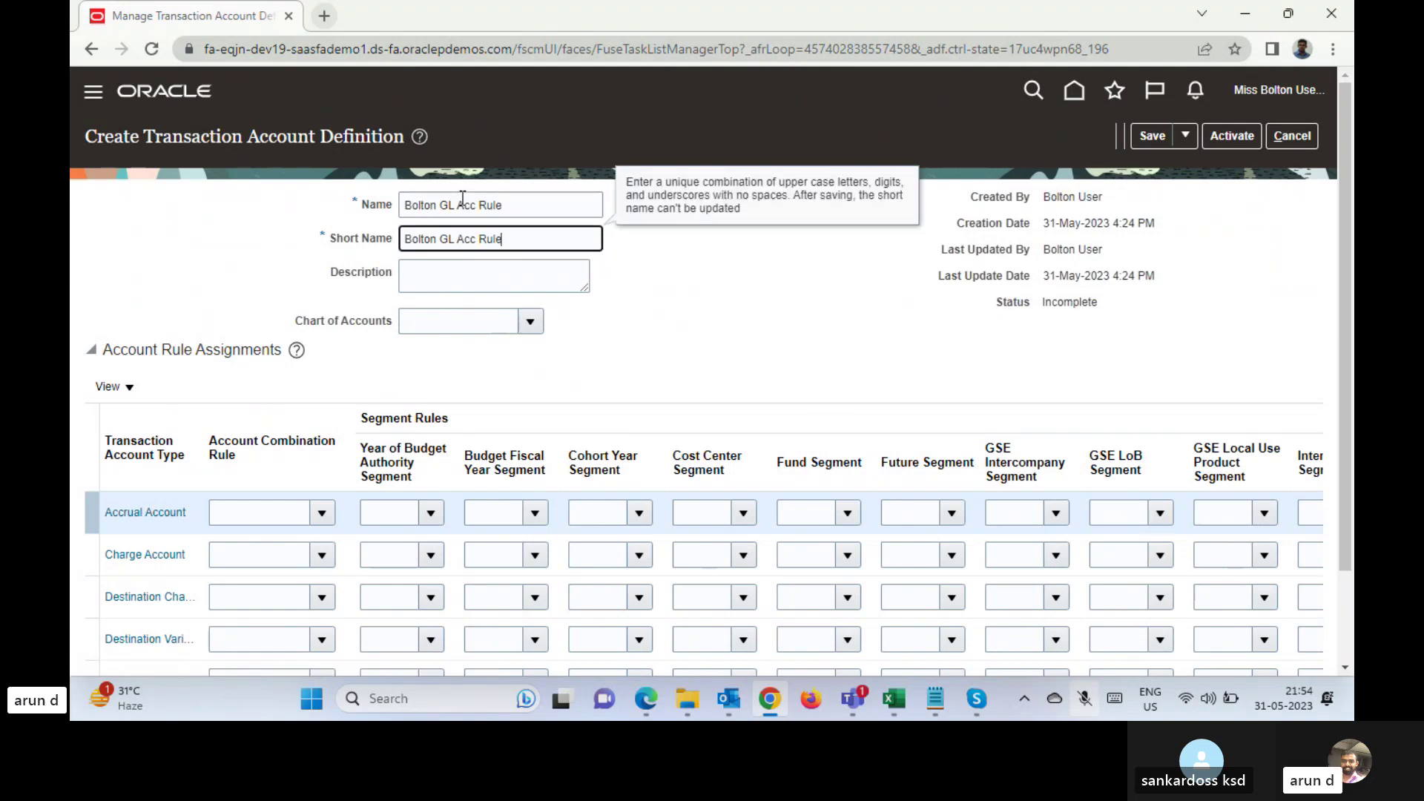
- Set the transaction account definition's chart of accounts to Bolton Structure Instance
{"action": "left_click", "coordinate": [461, 314]}
{"action": "type", "text": "Bol"}
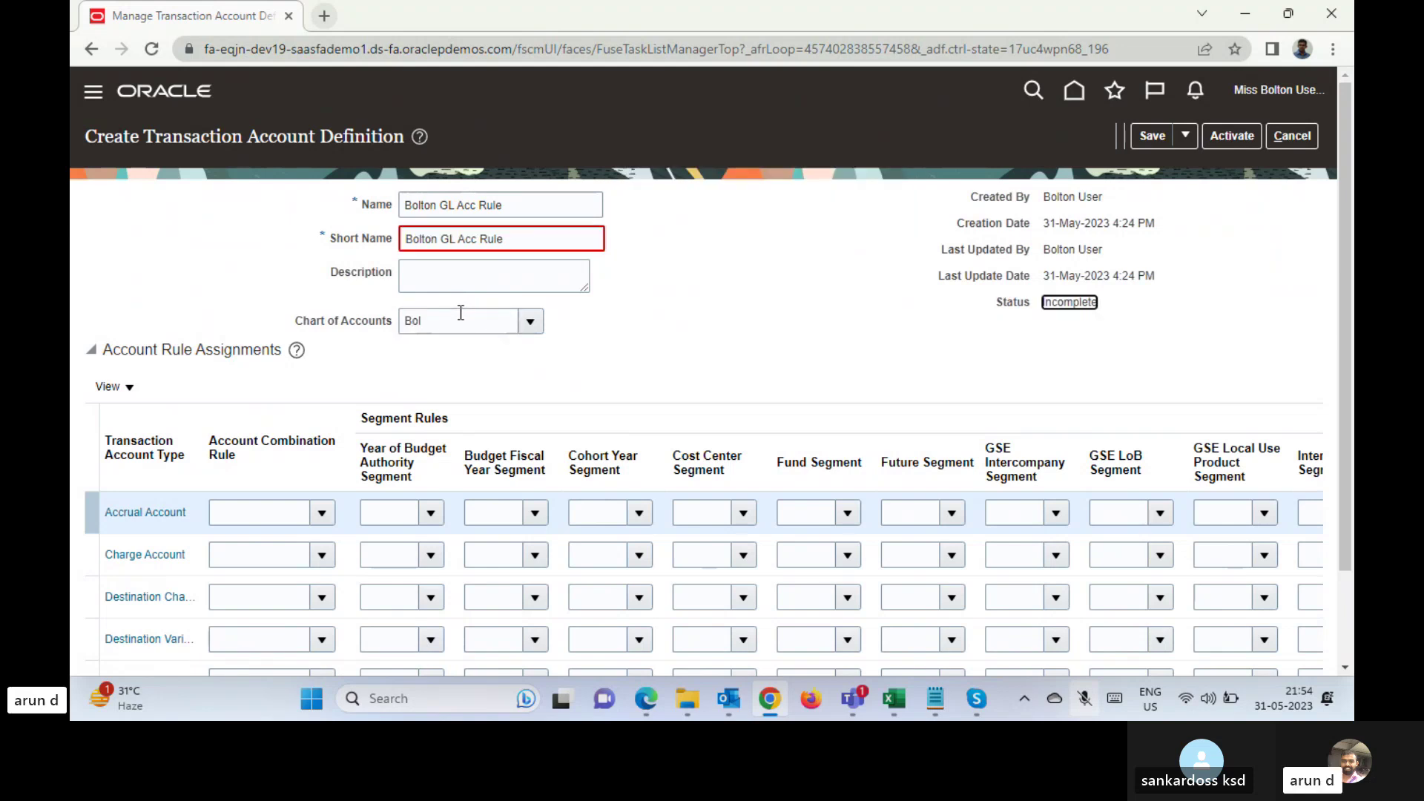
{"action": "key", "text": "Tab"}
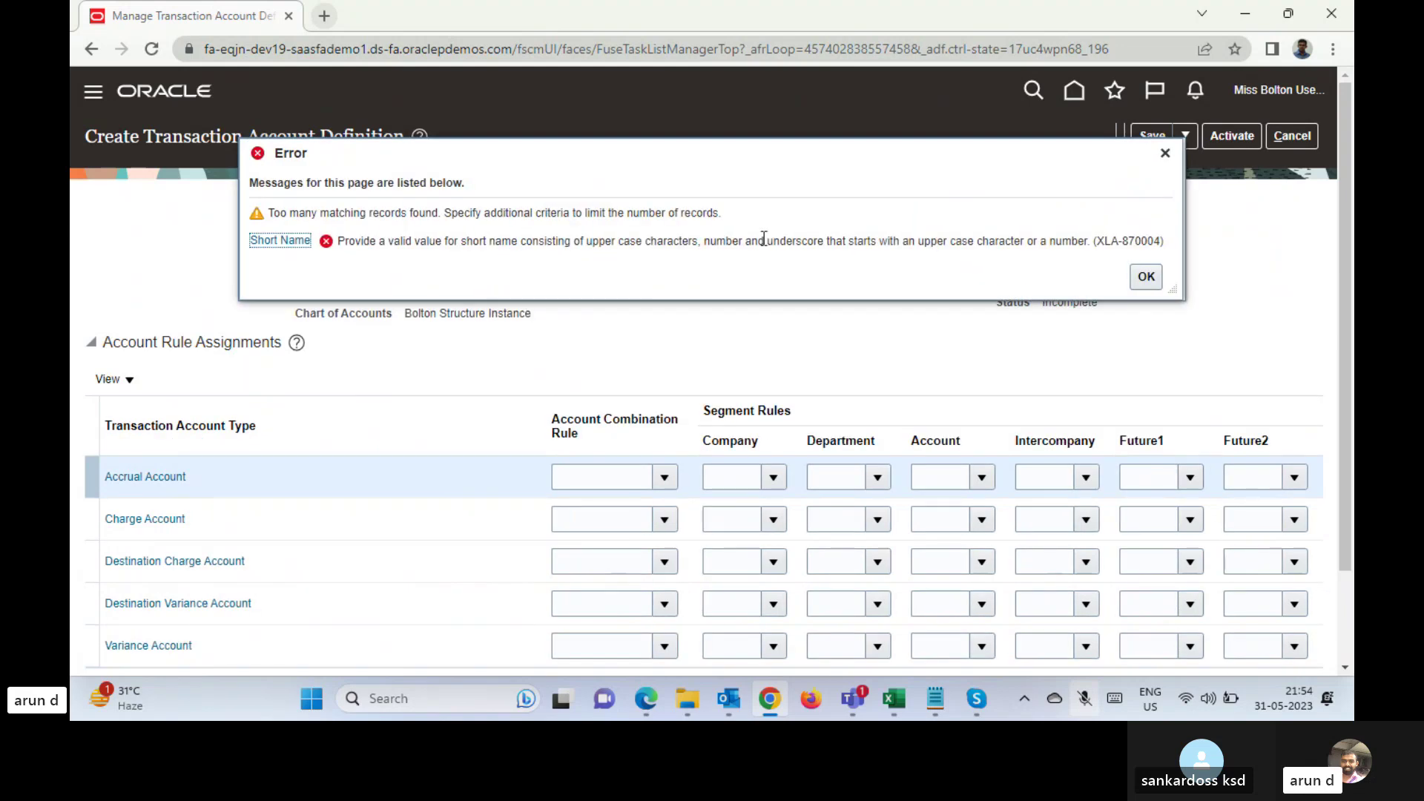
{"action": "left_click", "coordinate": [1145, 277]}
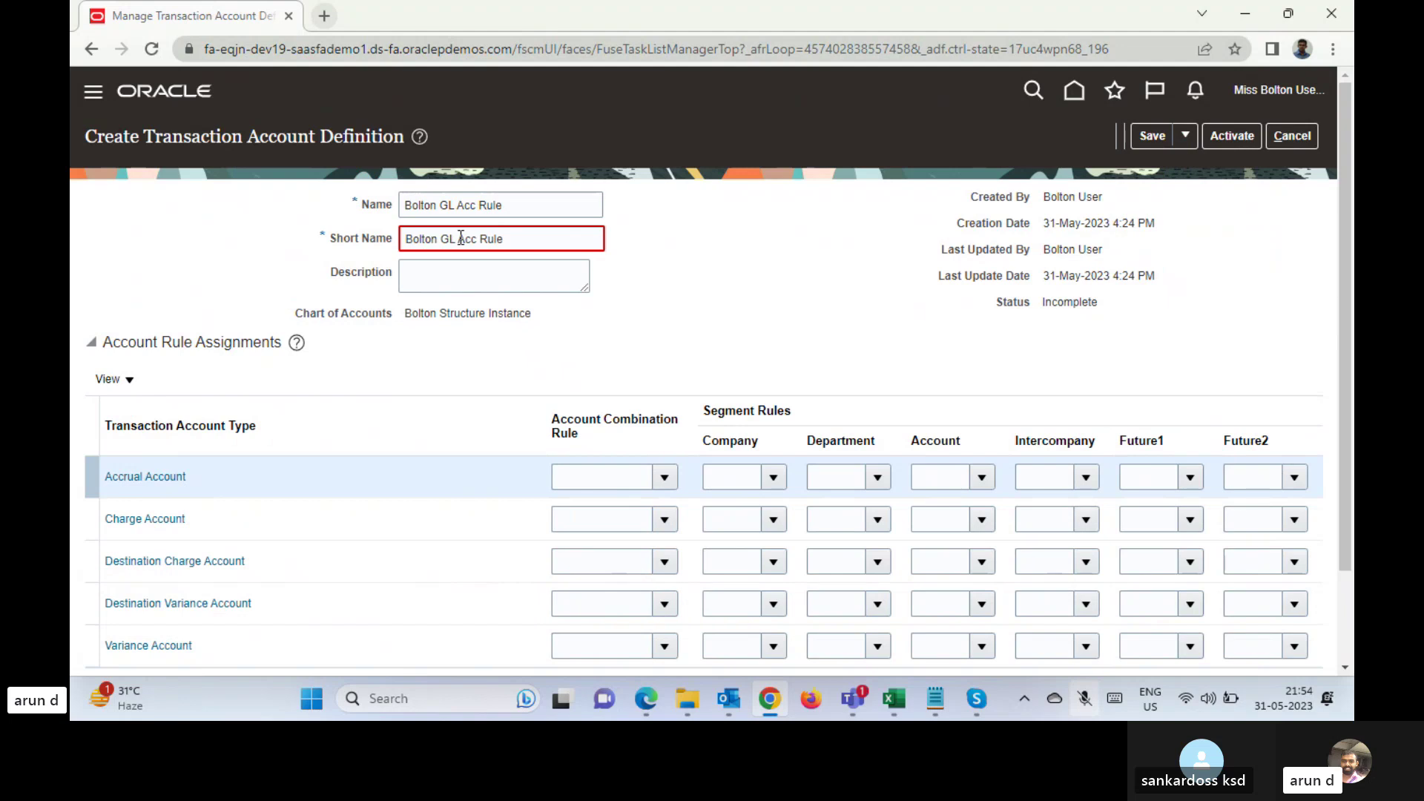
- Set the transaction account definition's short name to BOL_GL_ACC
{"action": "double_click", "coordinate": [517, 240]}
{"action": "triple_click", "coordinate": [517, 240]}
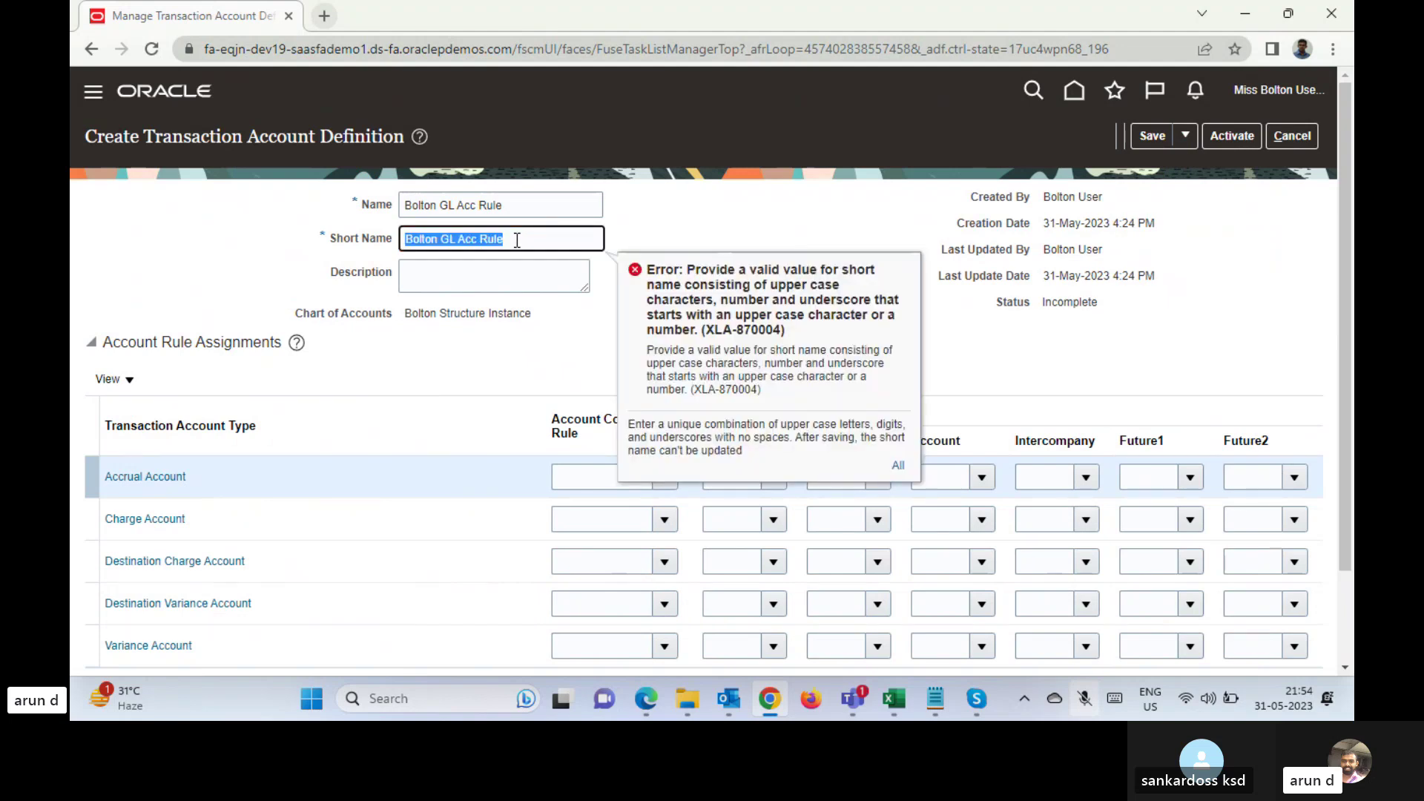
{"action": "type", "text": "BOL_G"}
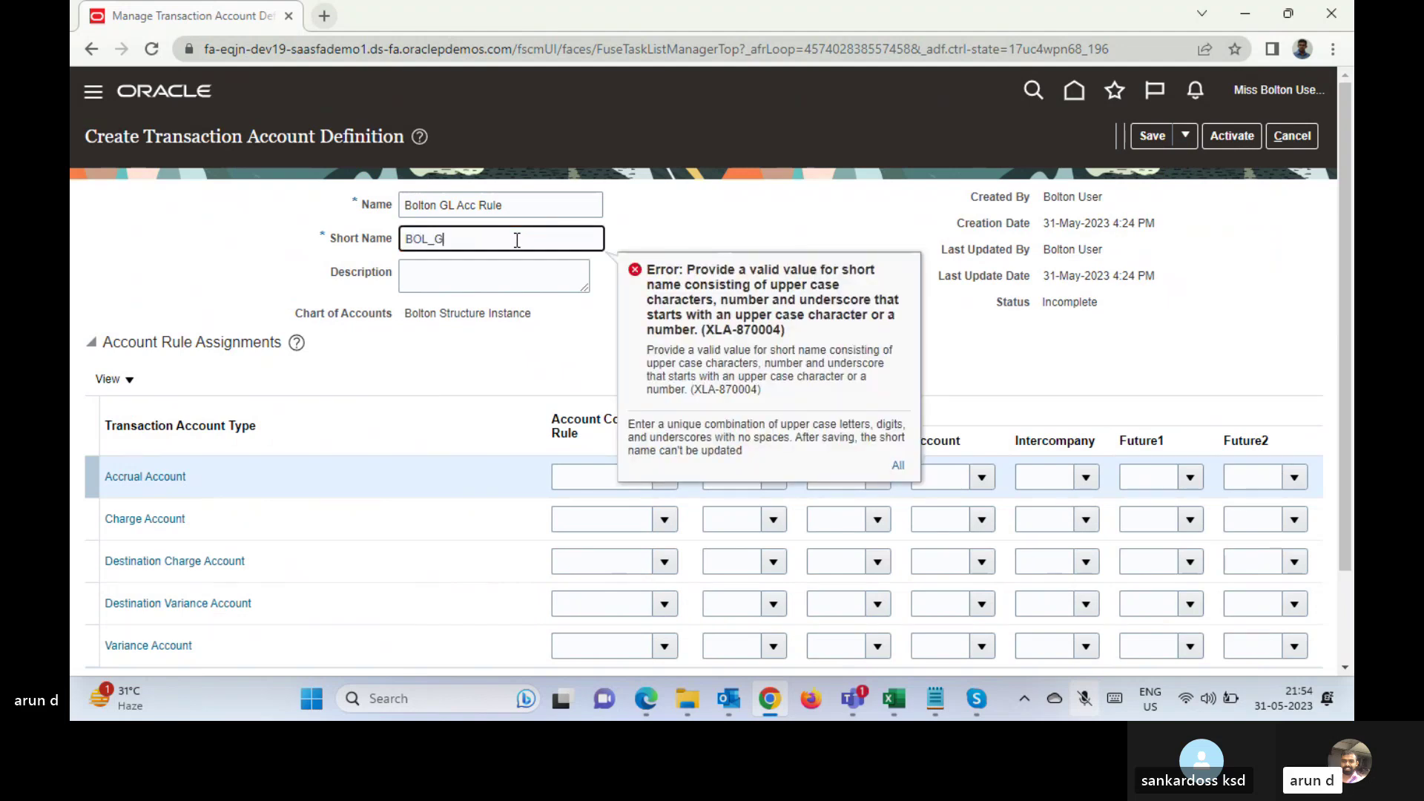
{"action": "type", "text": "L_ACC"}
{"action": "key", "text": "Tab"}
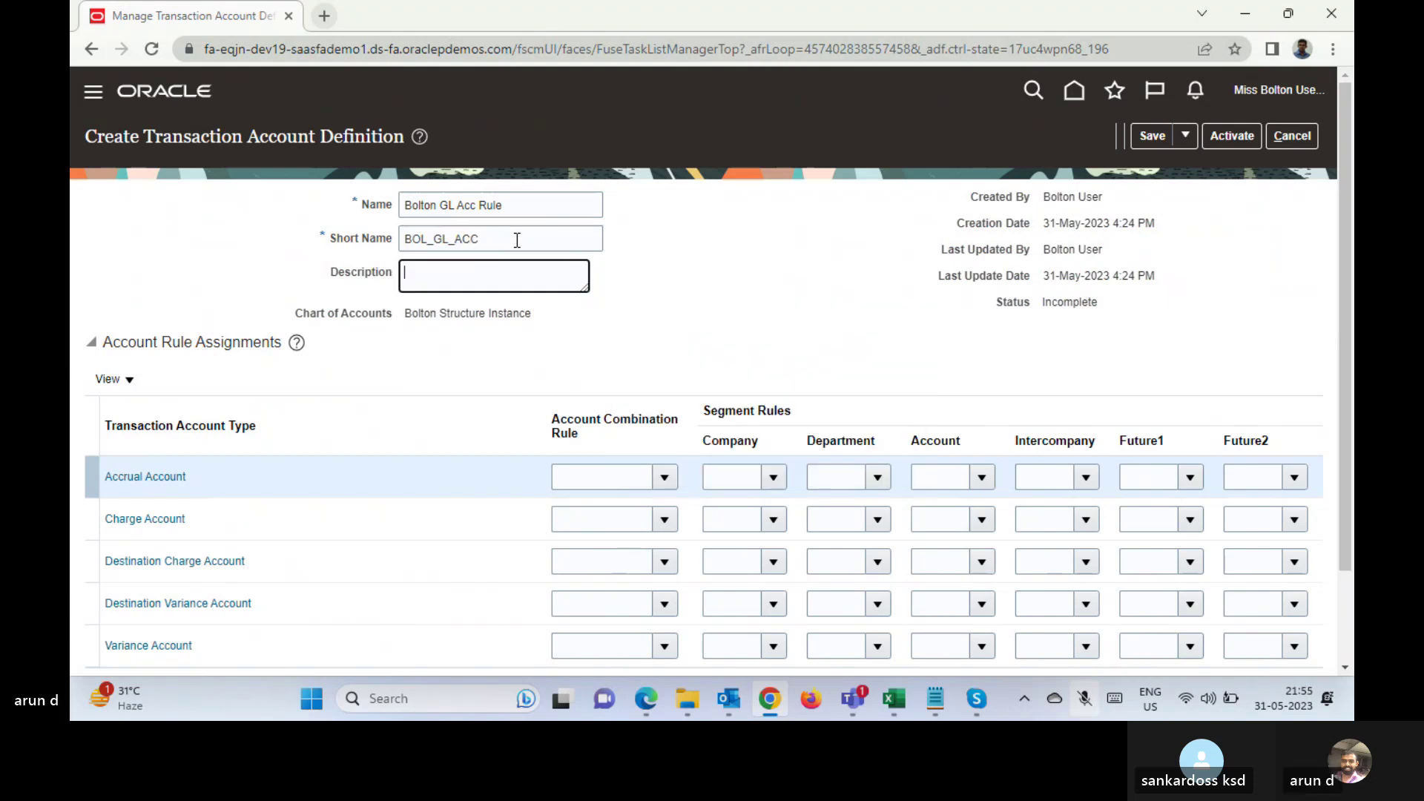
{"action": "left_click", "coordinate": [578, 344]}
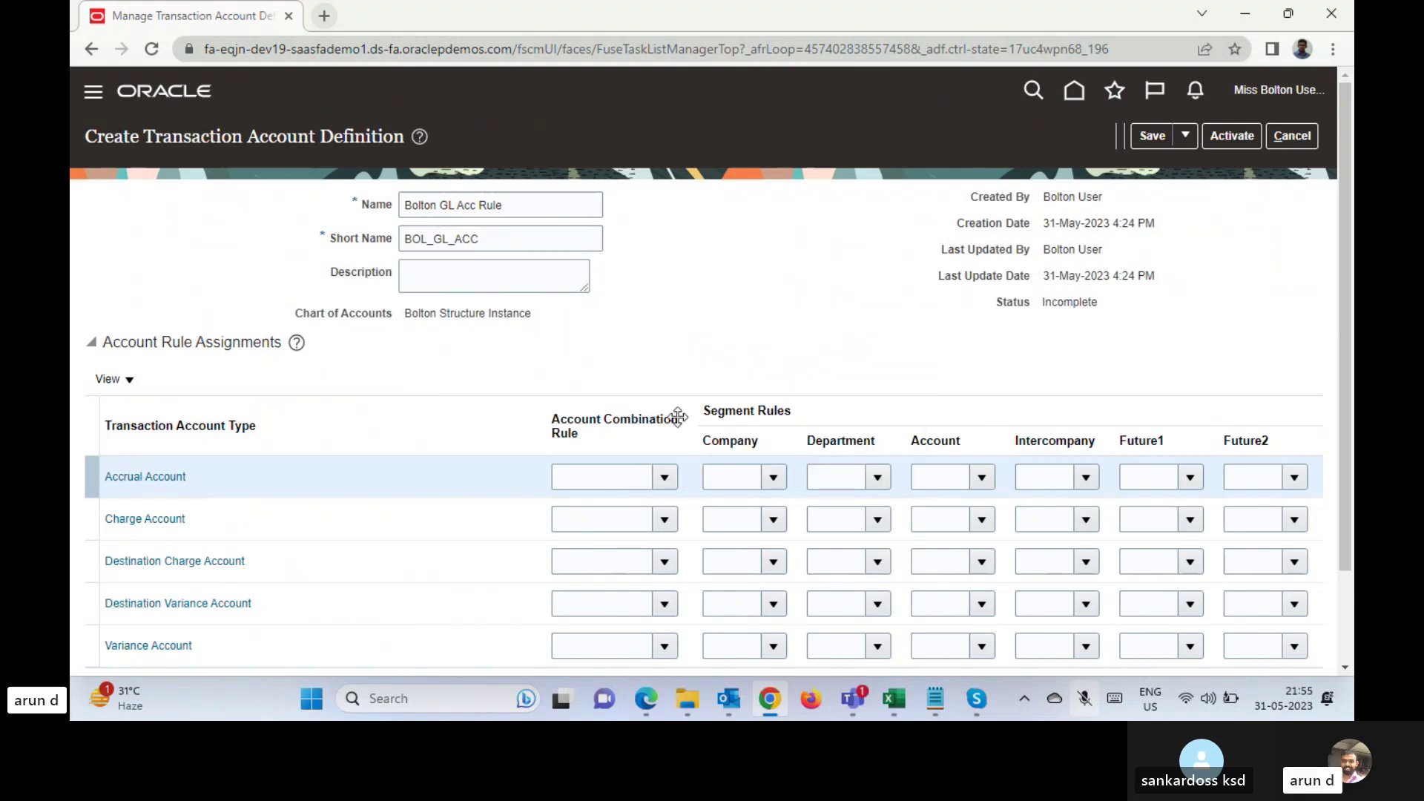
- Assign GL_ACC as the account combination rule for the Accrual Account type
{"action": "left_click", "coordinate": [666, 477]}
{"action": "left_click", "coordinate": [620, 476]}
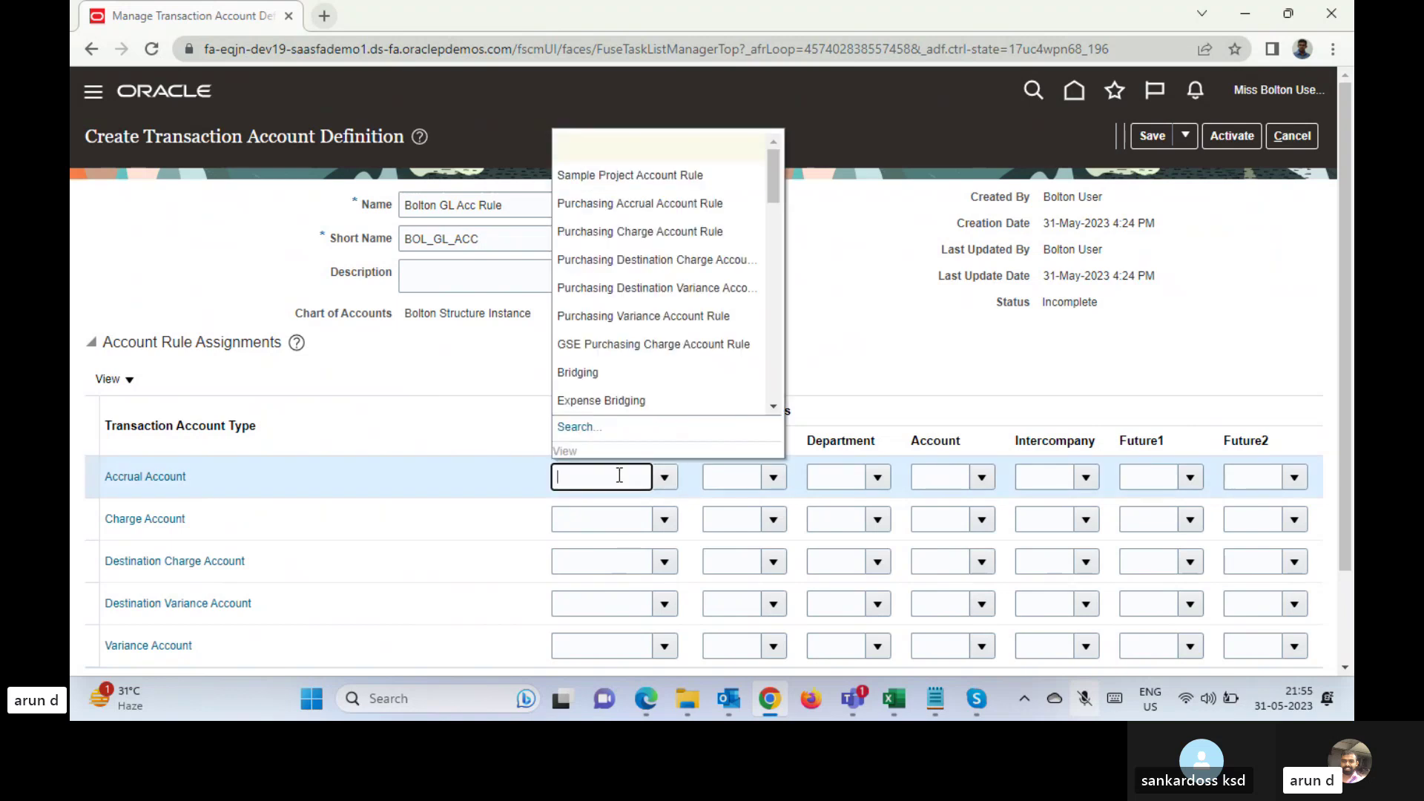
{"action": "type", "text": "GL"}
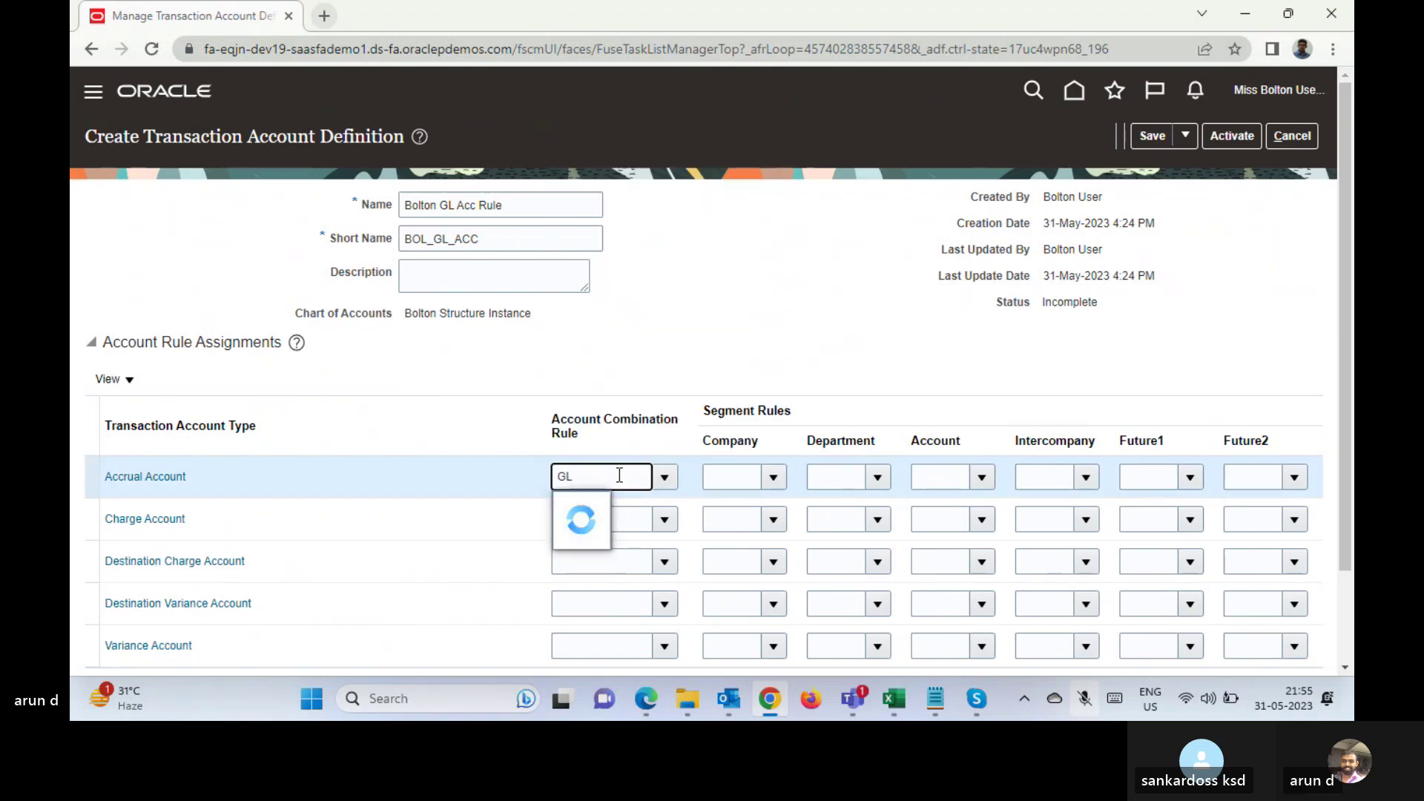
{"action": "left_click", "coordinate": [587, 505]}
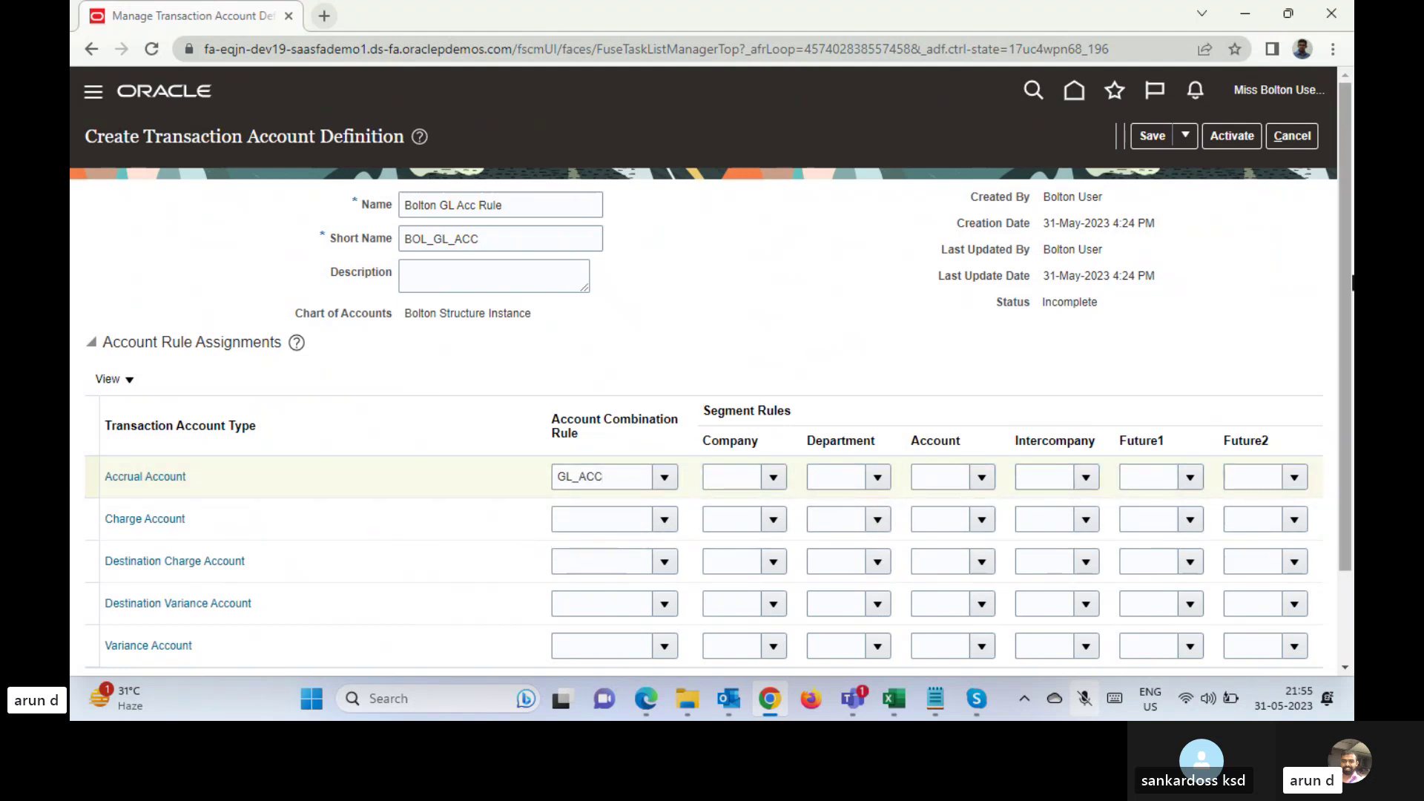
- Assign GL_ACC as the account combination rule for the Charge Account type
{"action": "left_click_drag", "start_coordinate": [1343, 266], "coordinate": [1352, 401]}
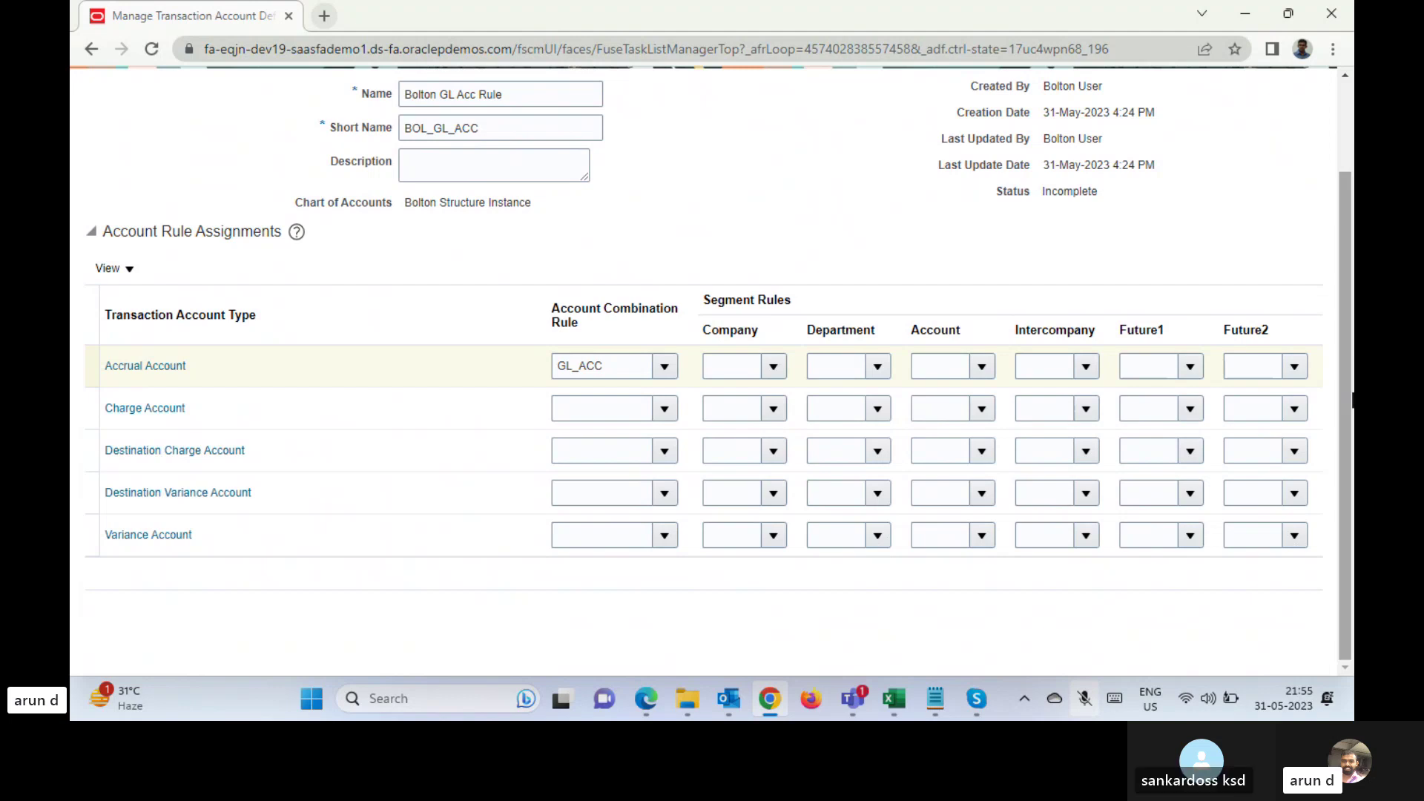
{"action": "left_click", "coordinate": [662, 410]}
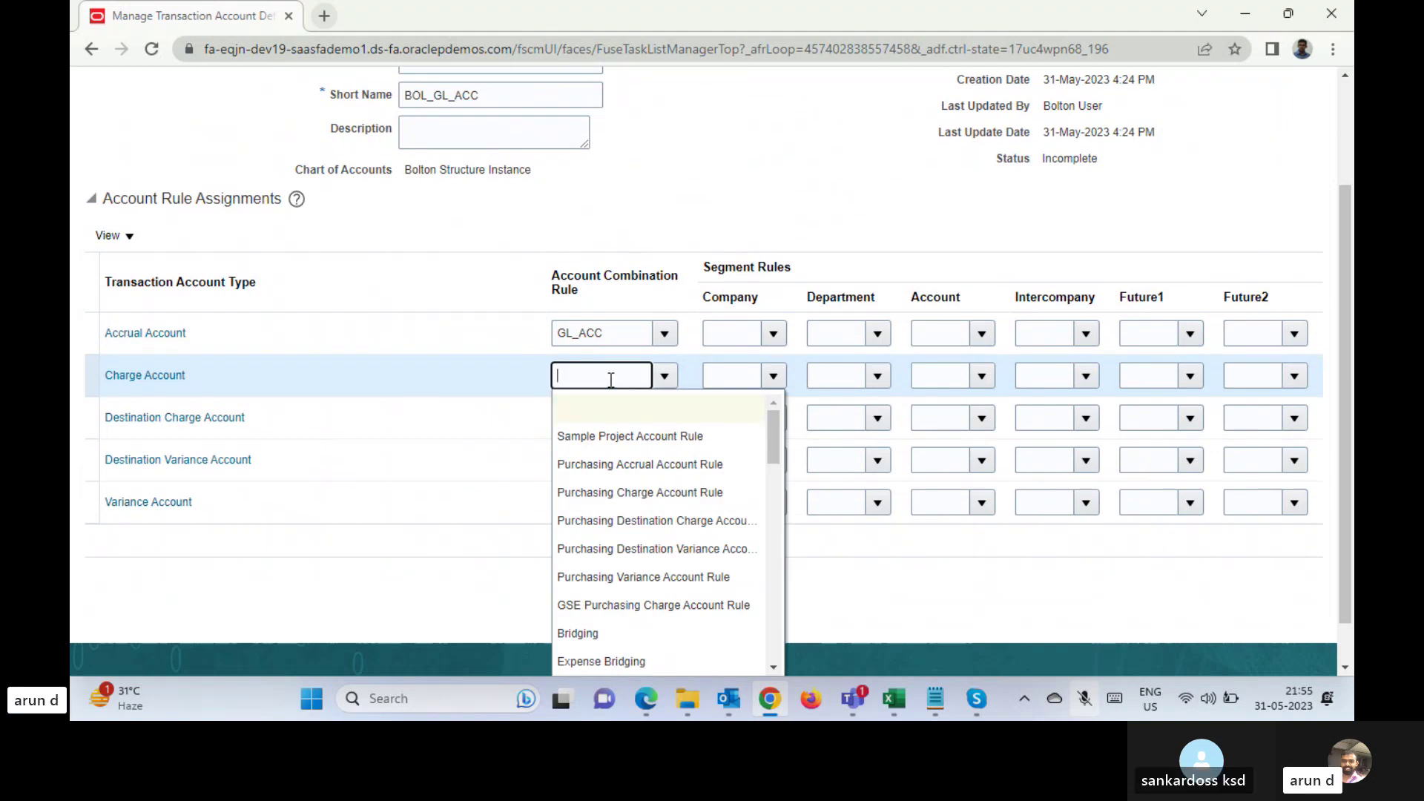
{"action": "type", "text": "GL"}
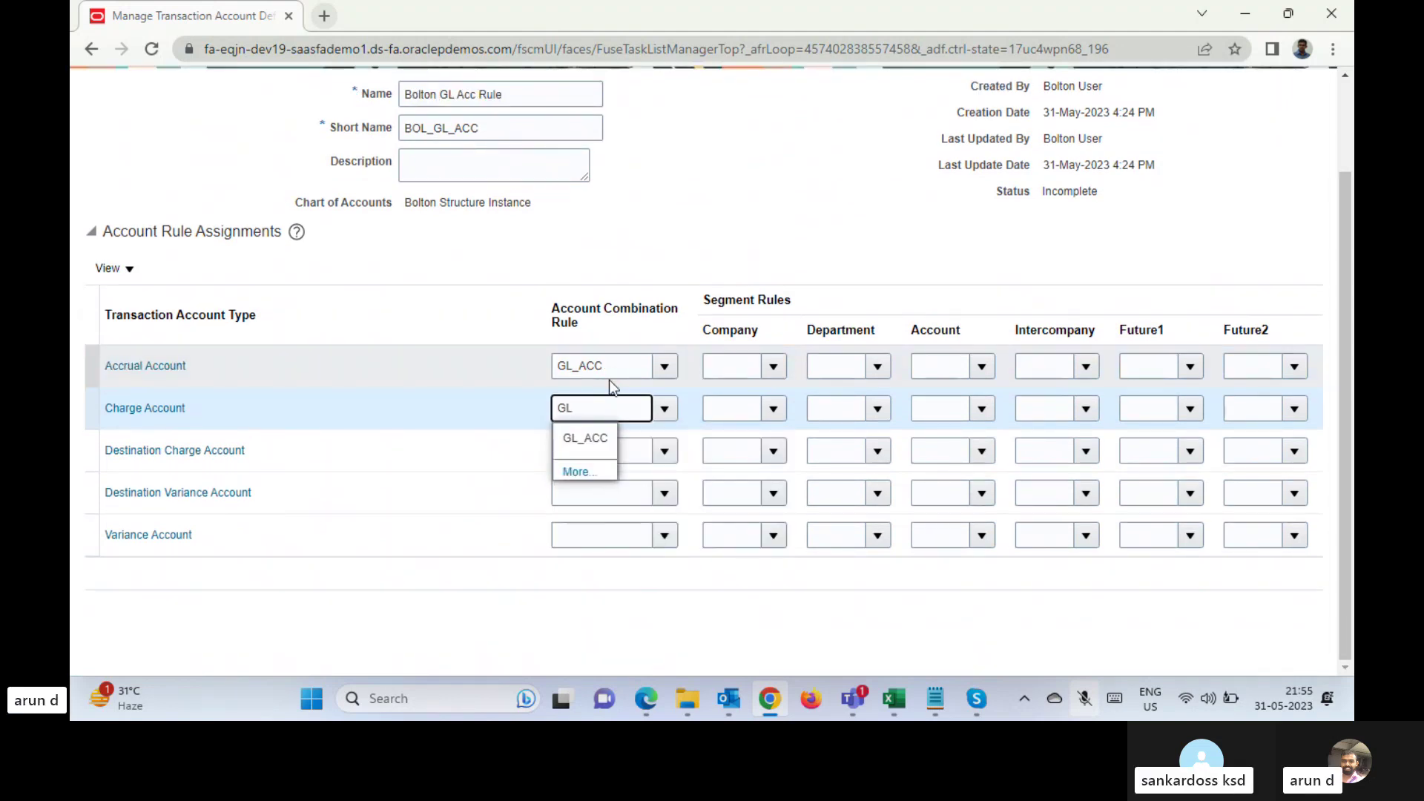
{"action": "left_click", "coordinate": [586, 439]}
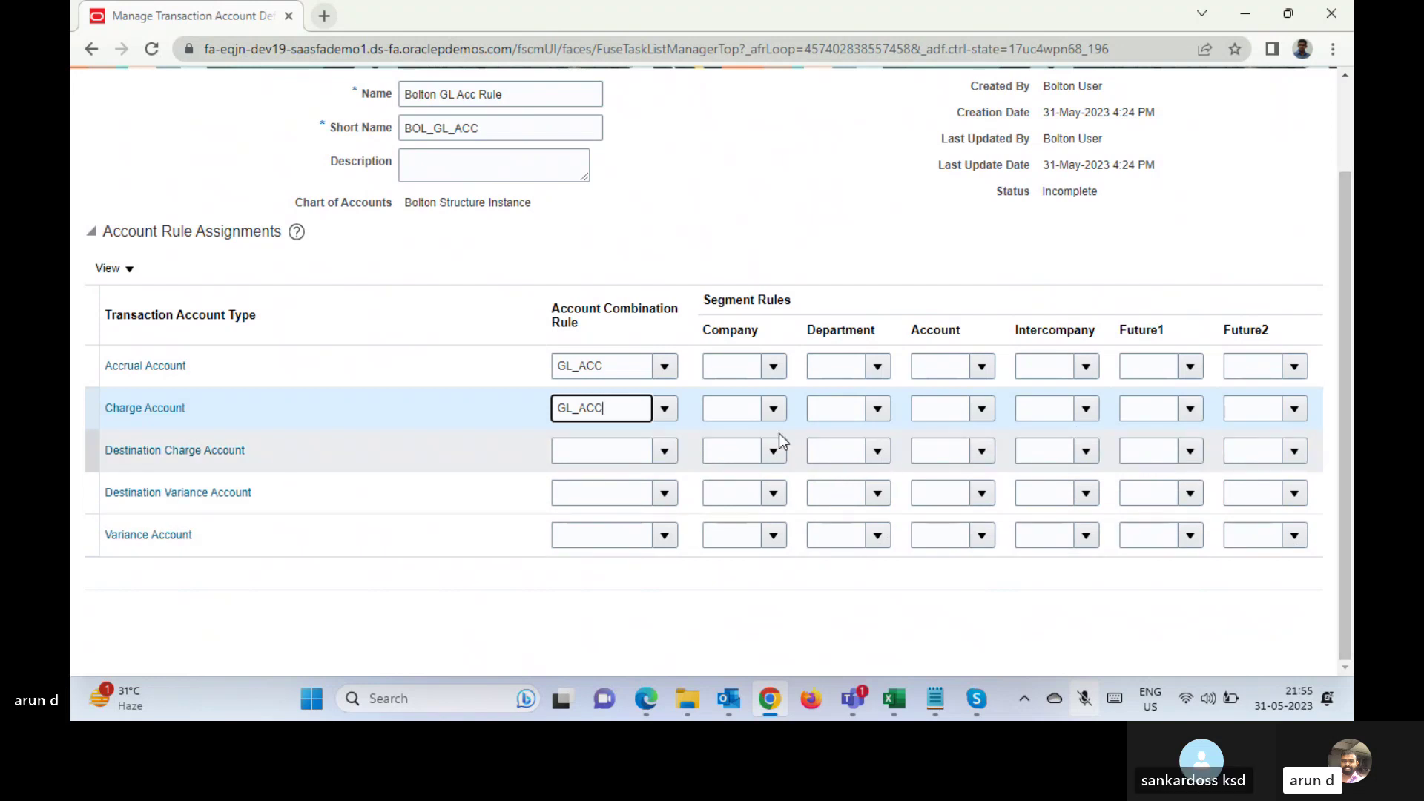
- Examine the Company segment rules available for the Accrual Account type without selecting one
{"action": "left_click", "coordinate": [732, 367]}
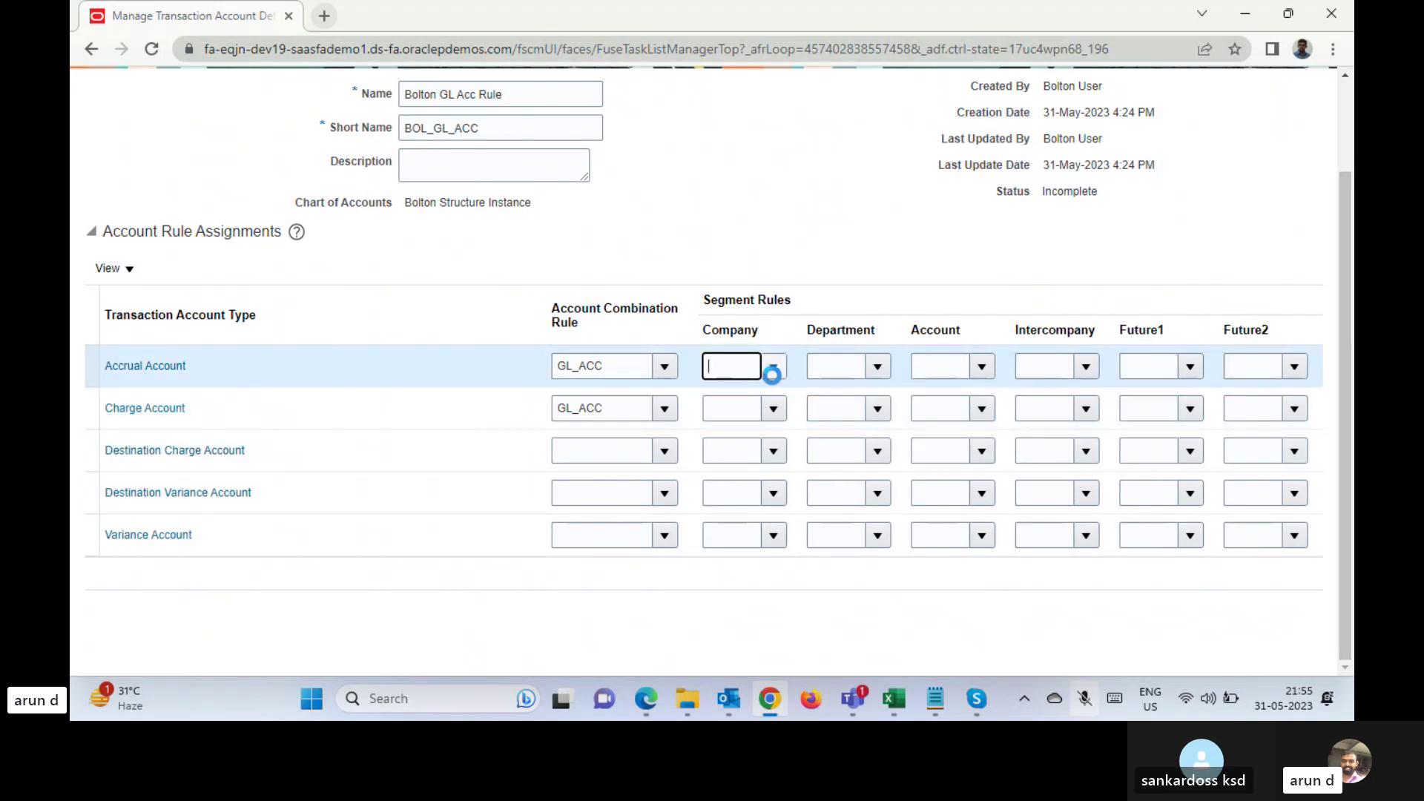
{"action": "left_click", "coordinate": [773, 368]}
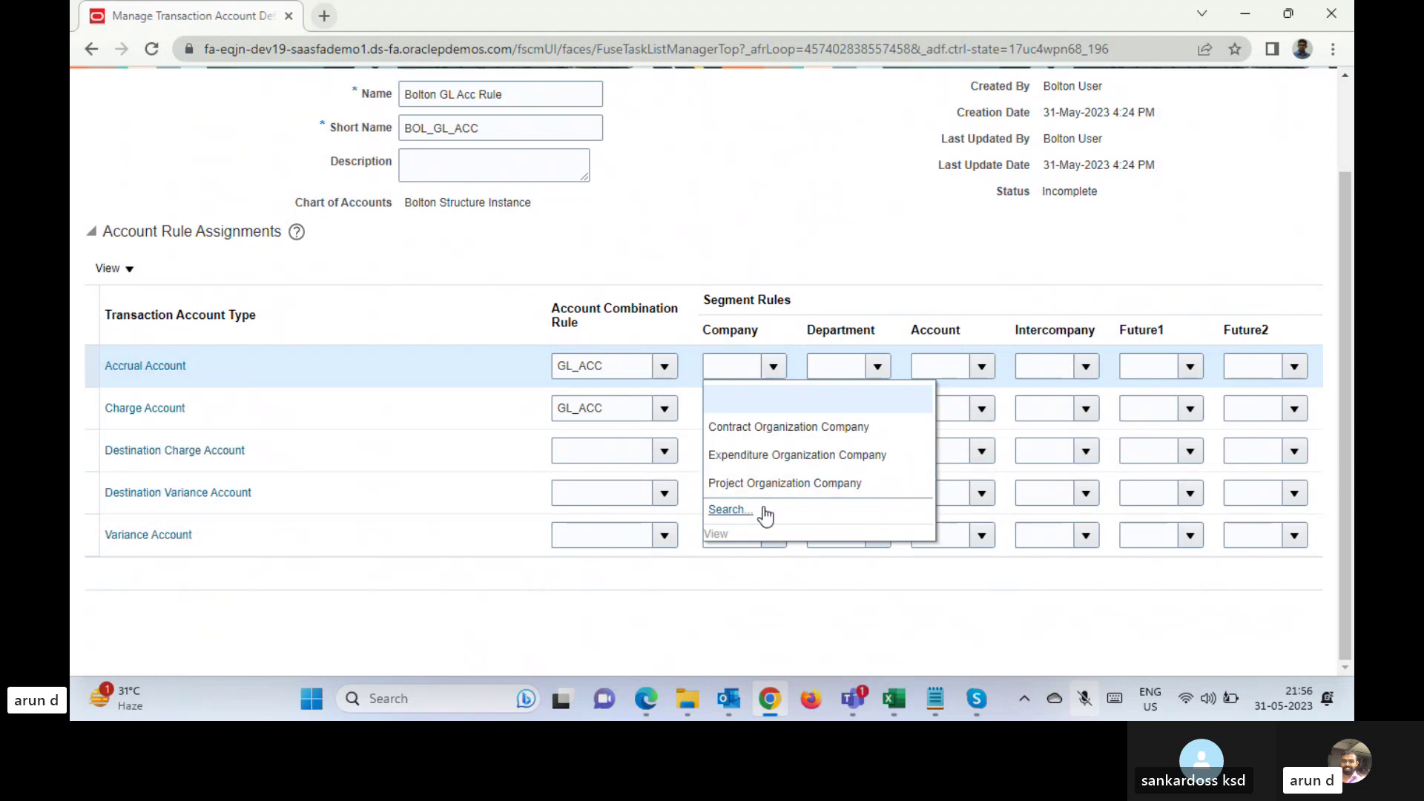
{"action": "left_click", "coordinate": [718, 166]}
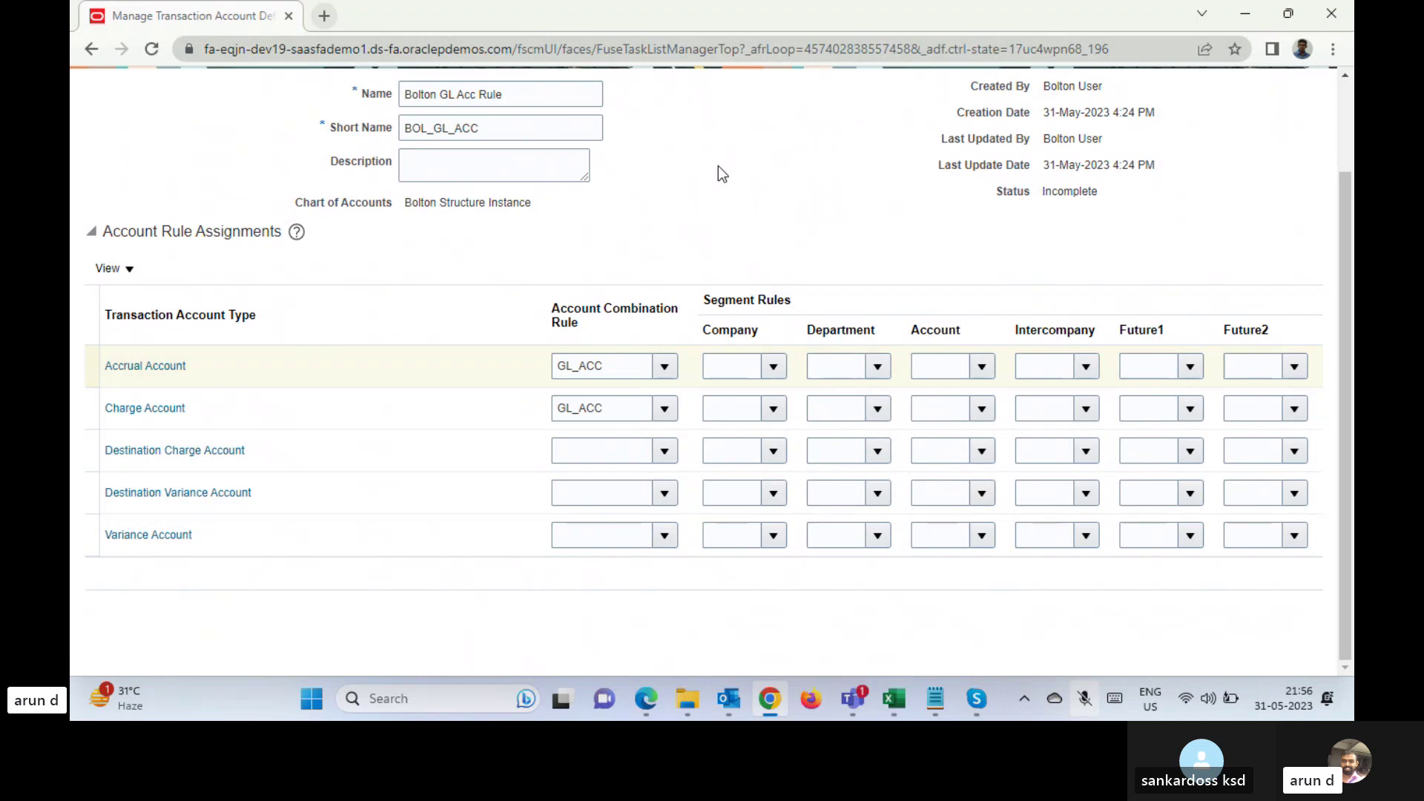
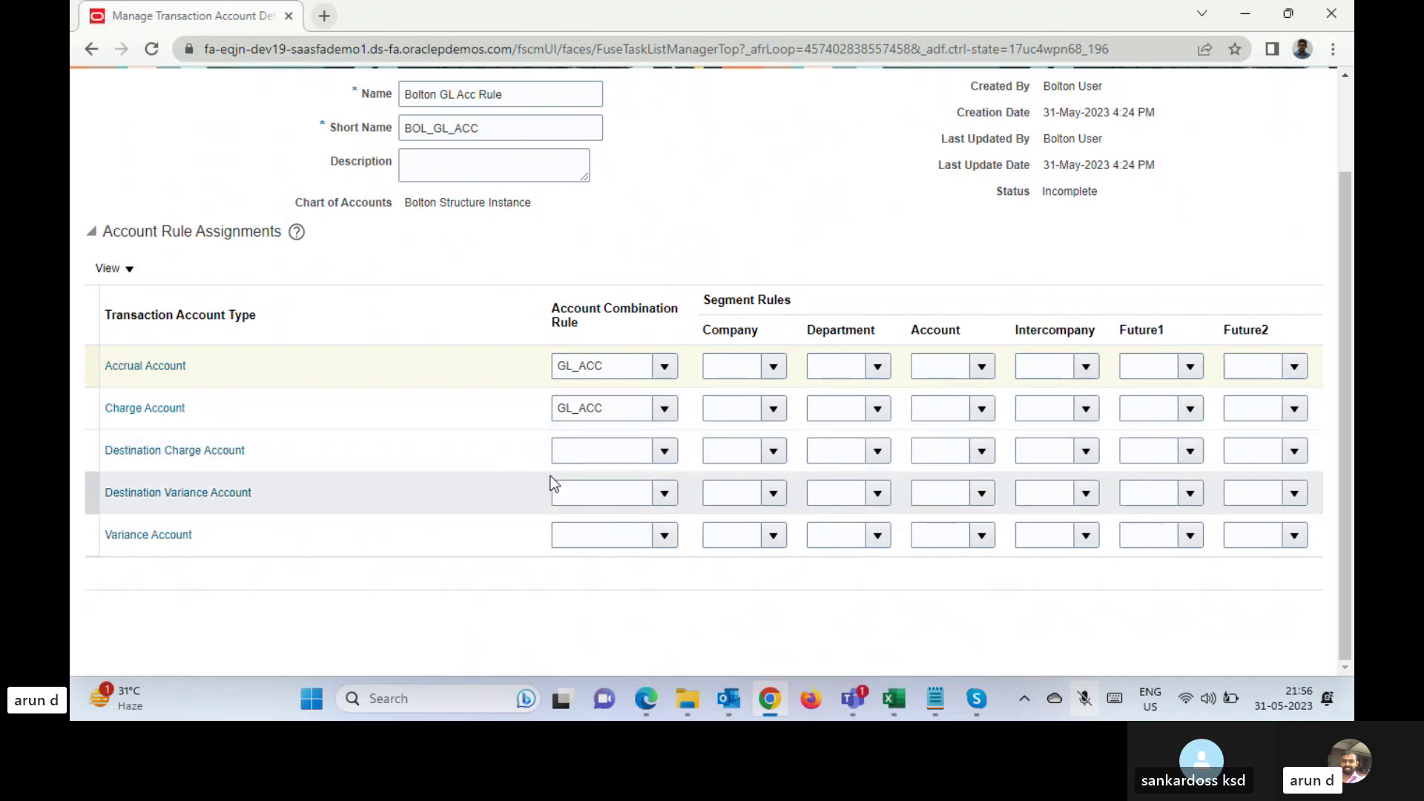
{"action": "left_click", "coordinate": [586, 454]}
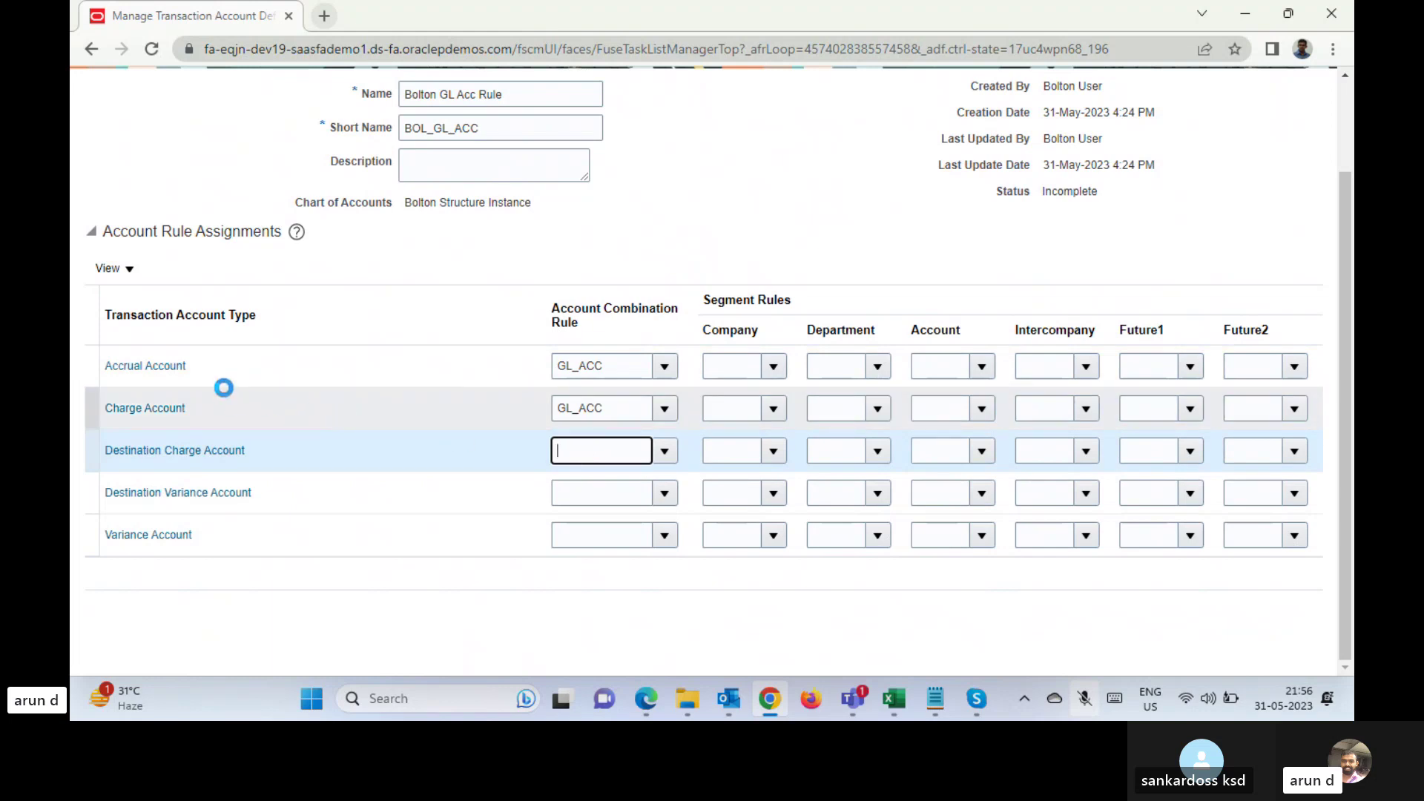
{"action": "left_click", "coordinate": [251, 408]}
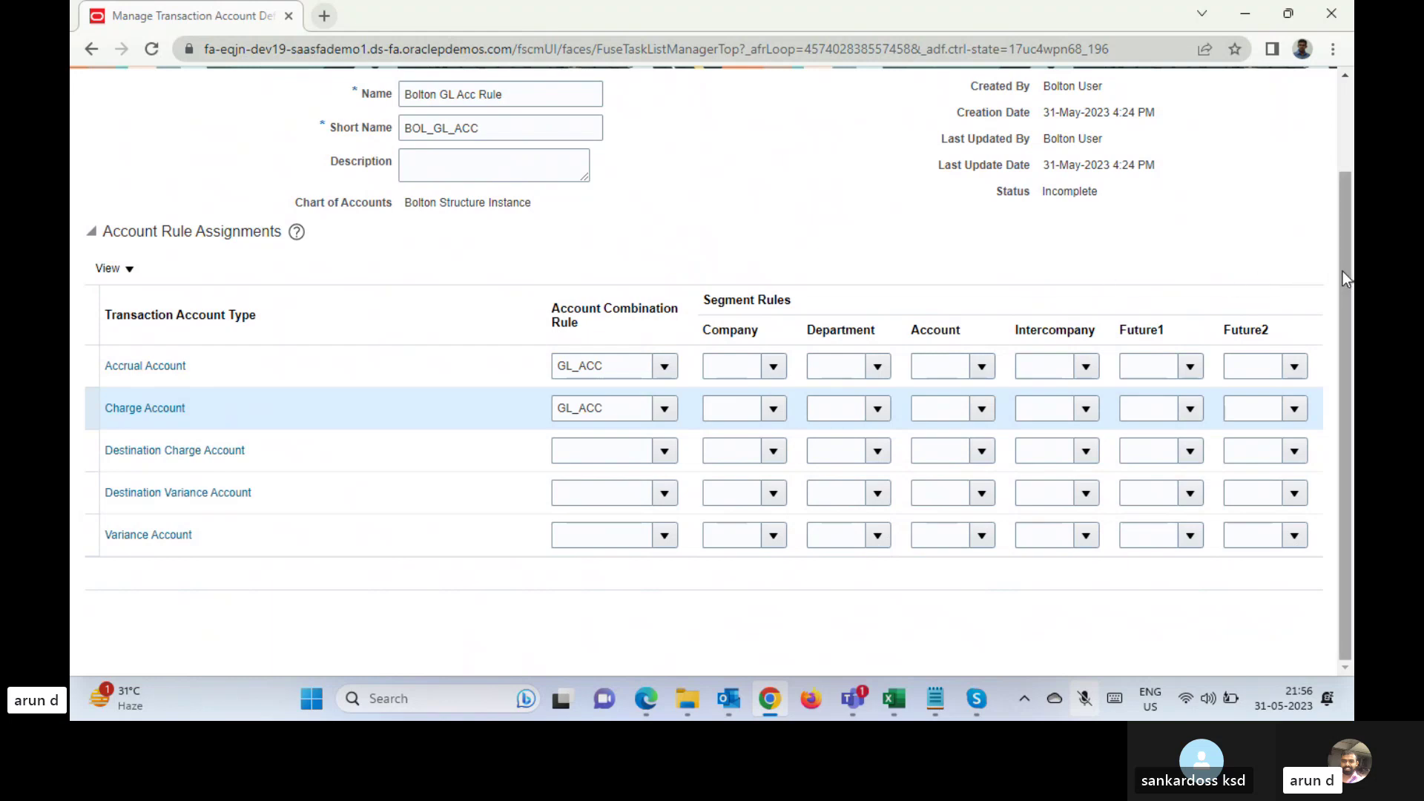
- Save the Bolton GL Acc Rule transaction account definition and check its status
{"action": "left_click_drag", "start_coordinate": [1343, 270], "coordinate": [1170, 183]}
{"action": "left_click", "coordinate": [1148, 134]}
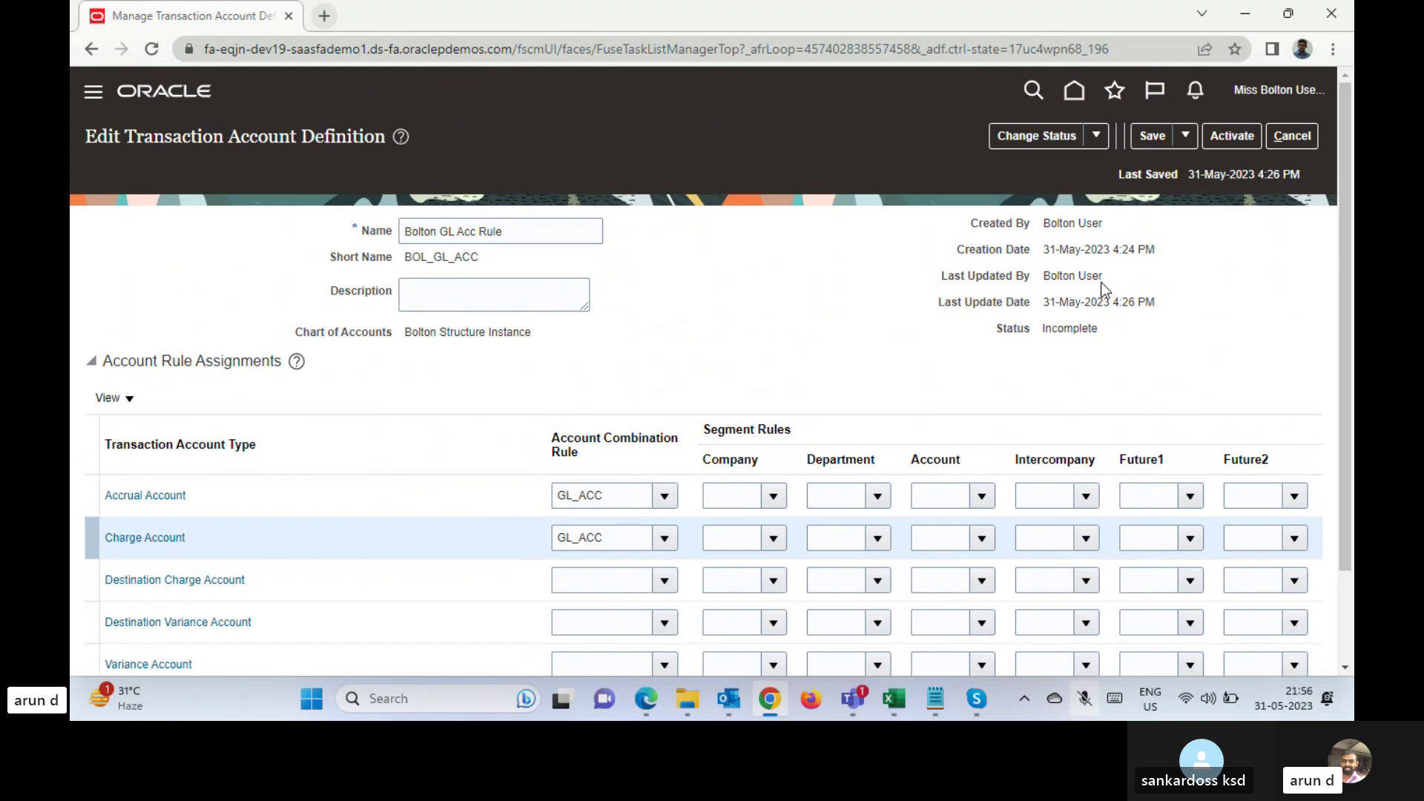
{"action": "double_click", "coordinate": [1070, 330]}
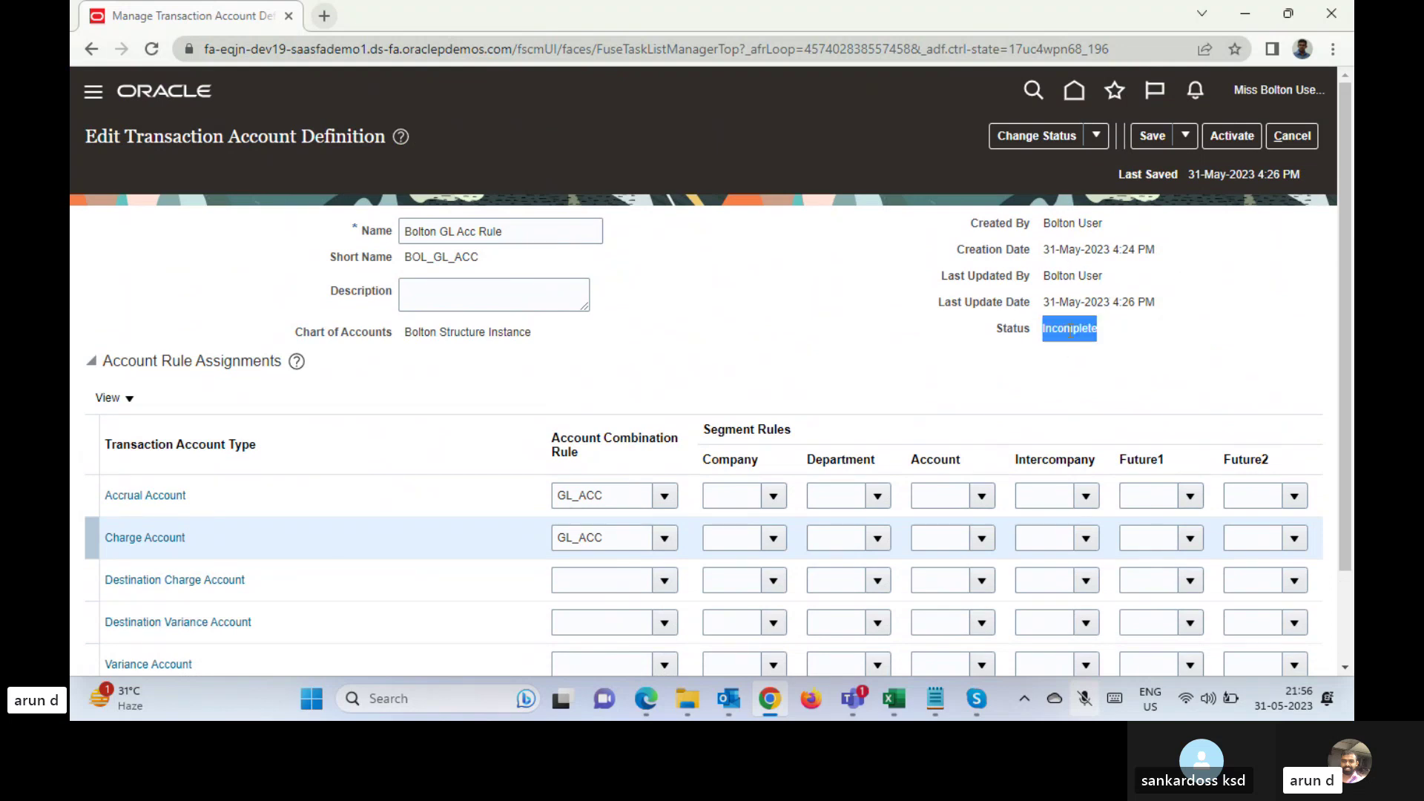
{"action": "left_click", "coordinate": [1216, 333]}
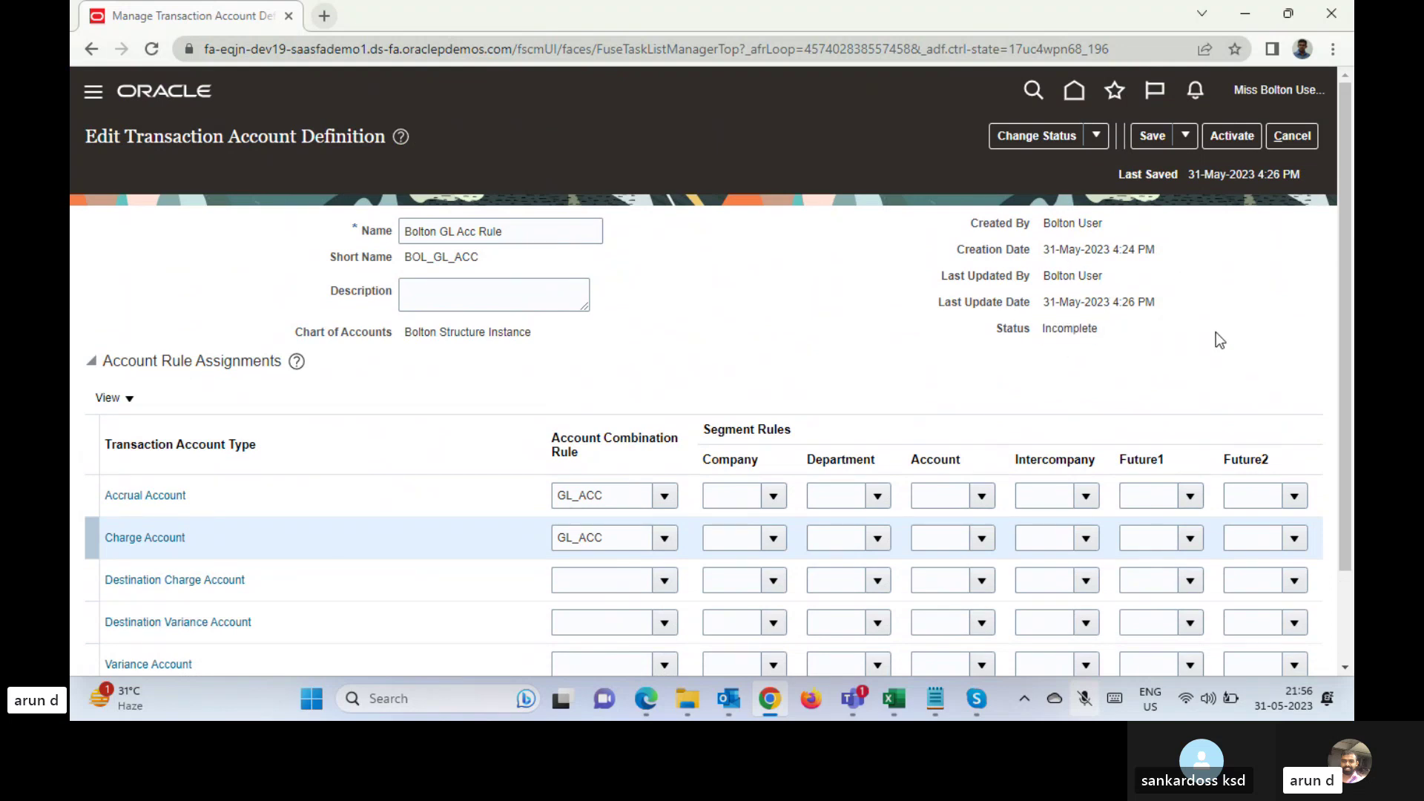
- Try to activate the Bolton GL Acc Rule transaction account definition and check its activation errors
{"action": "left_click", "coordinate": [1224, 135]}
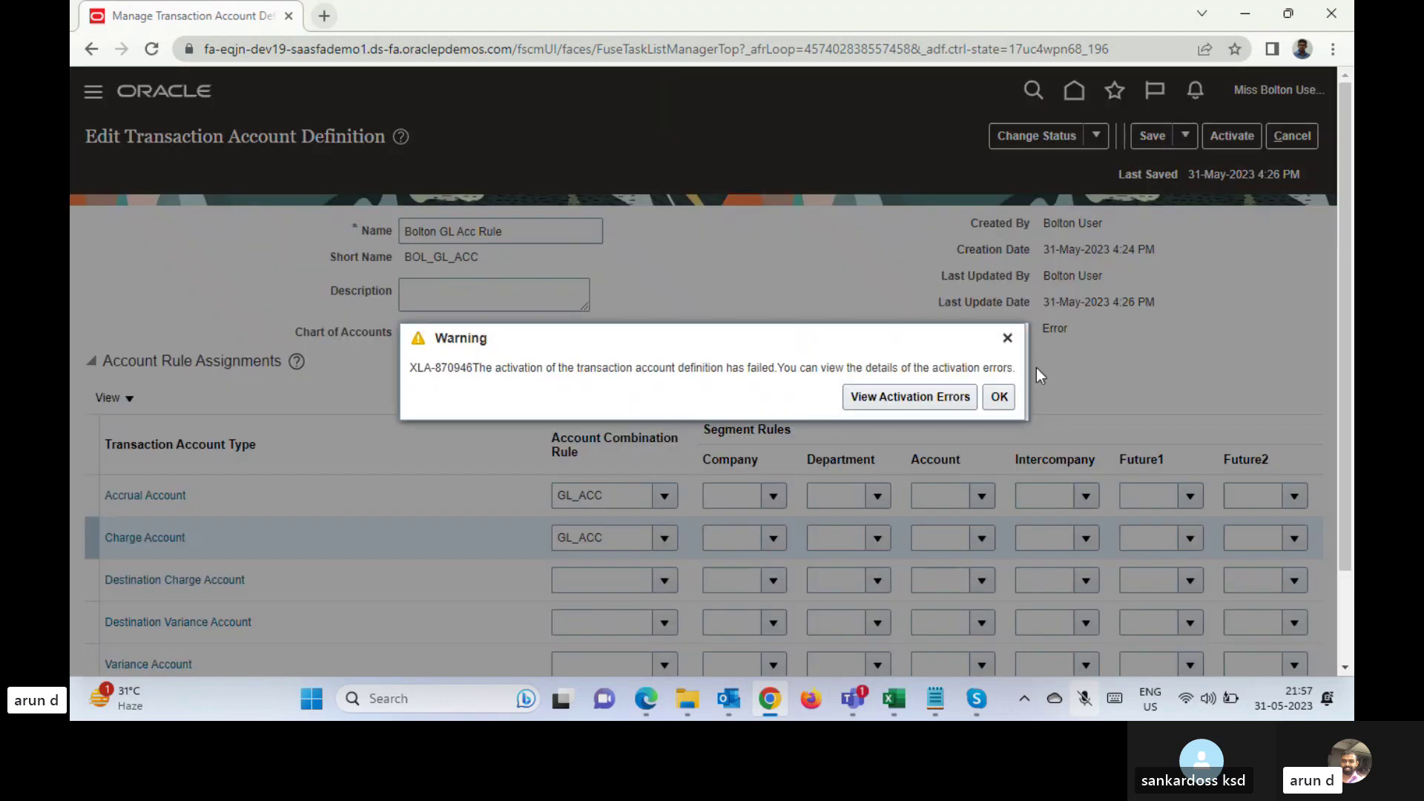
{"action": "left_click", "coordinate": [903, 400]}
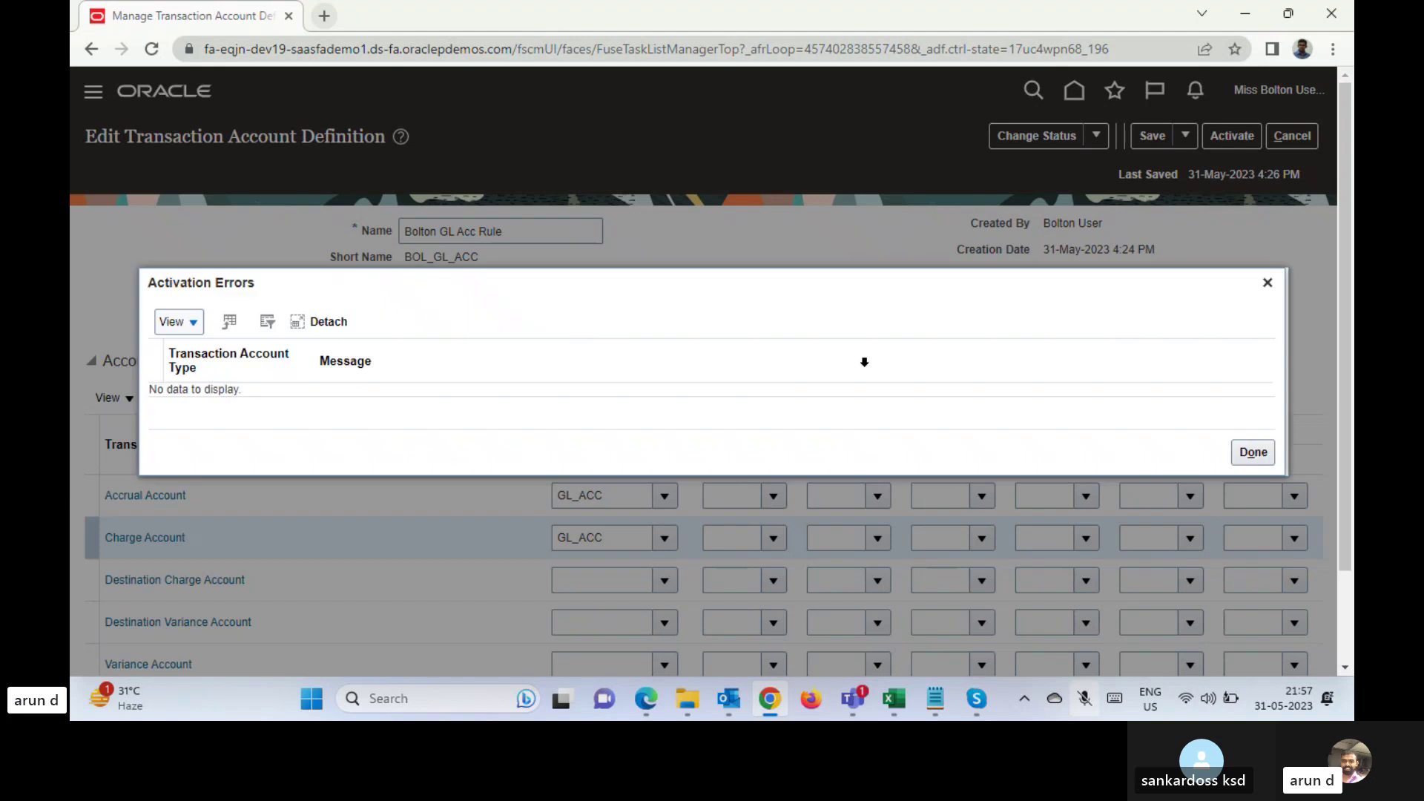
{"action": "left_click", "coordinate": [1263, 457]}
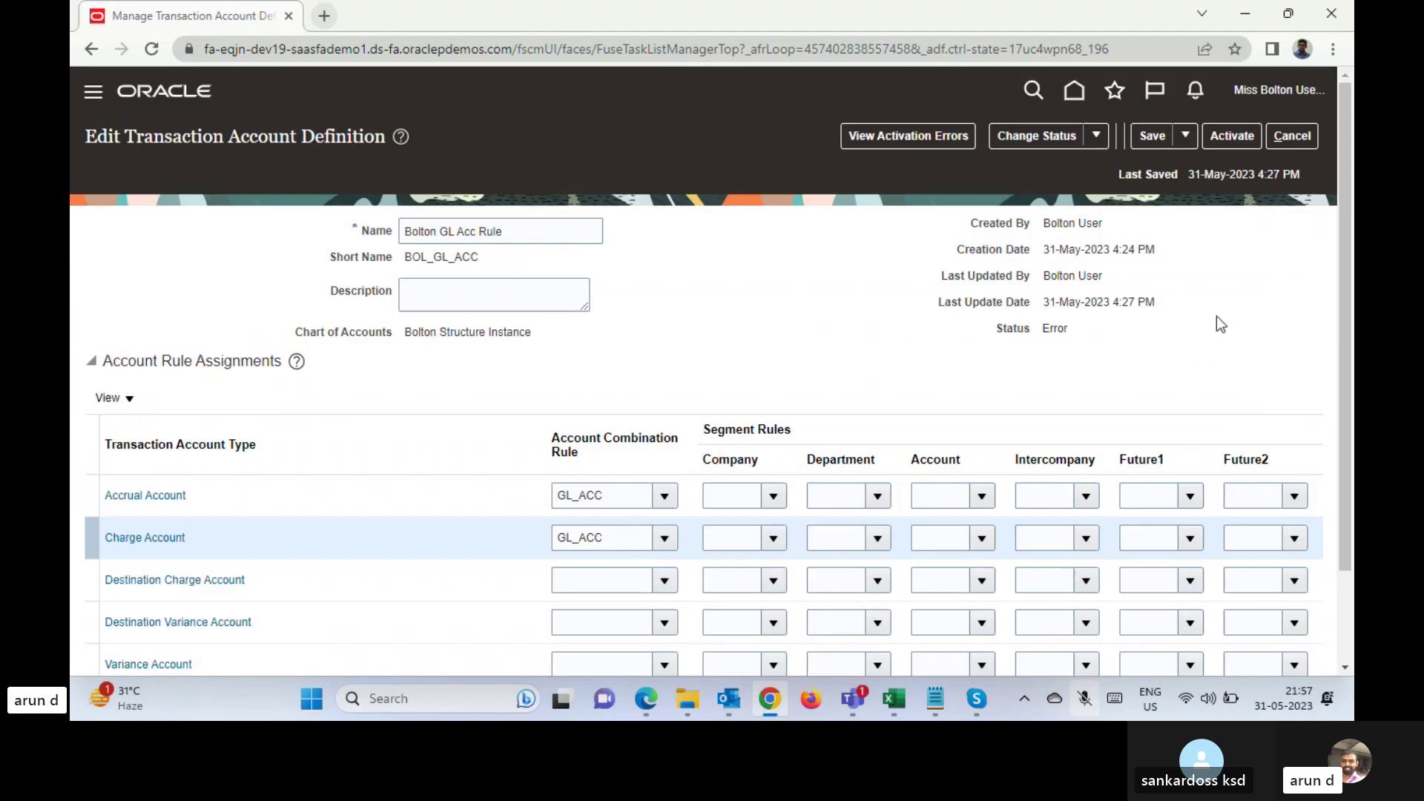
- Assign GL_ACC as the account combination rule for the Destination Charge Account, Destination Variance Account and Variance Account types
{"action": "left_click_drag", "start_coordinate": [1347, 326], "coordinate": [1347, 415]}
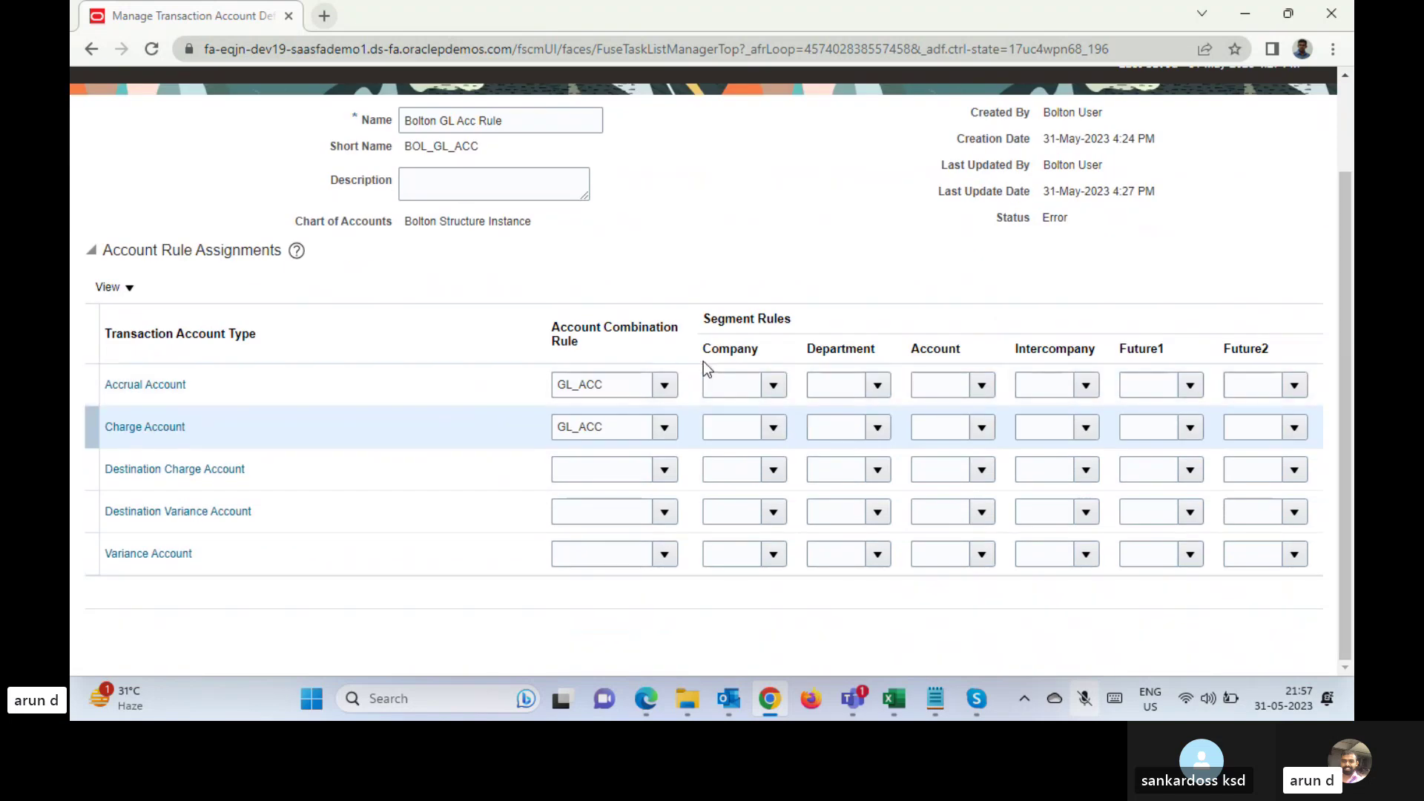
{"action": "left_click", "coordinate": [607, 477]}
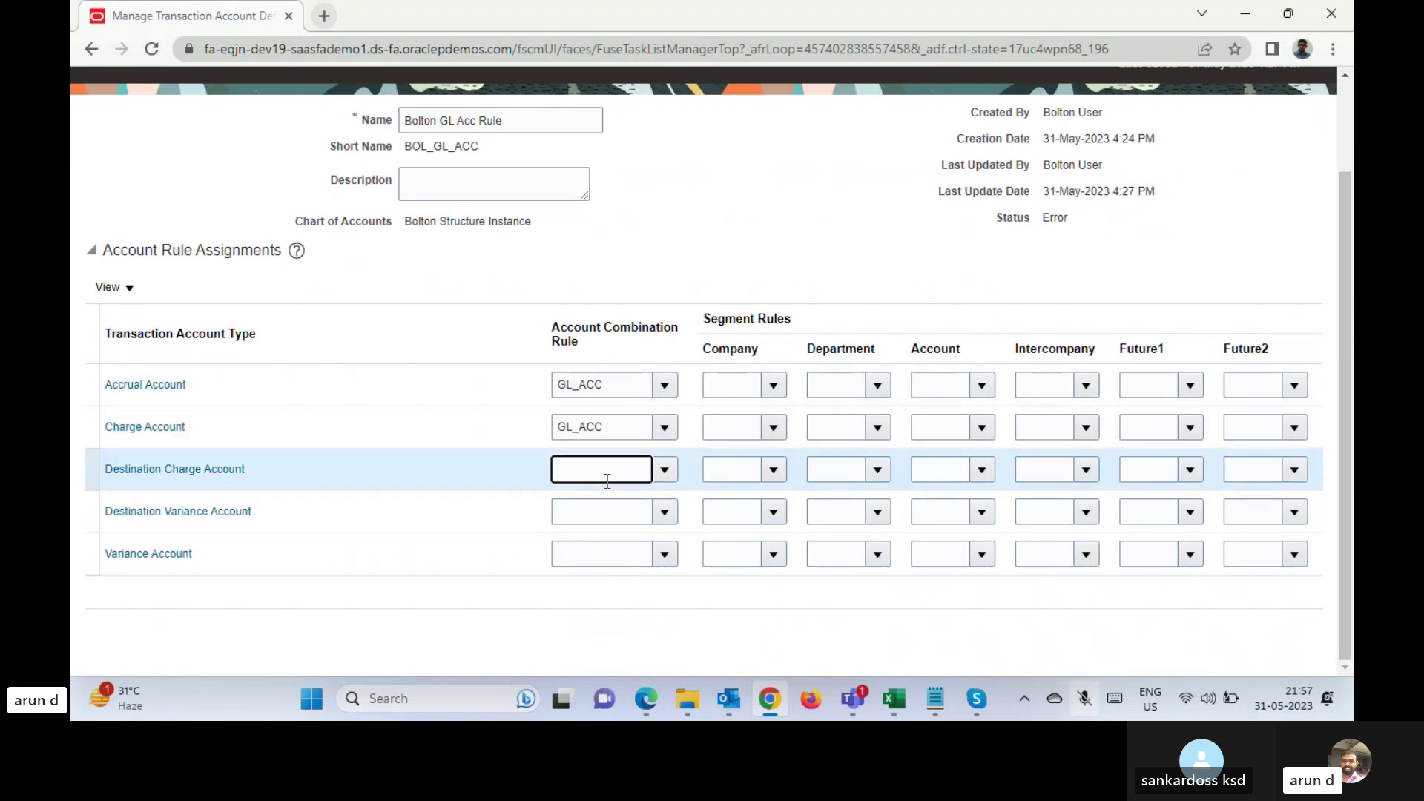
{"action": "type", "text": "GL"}
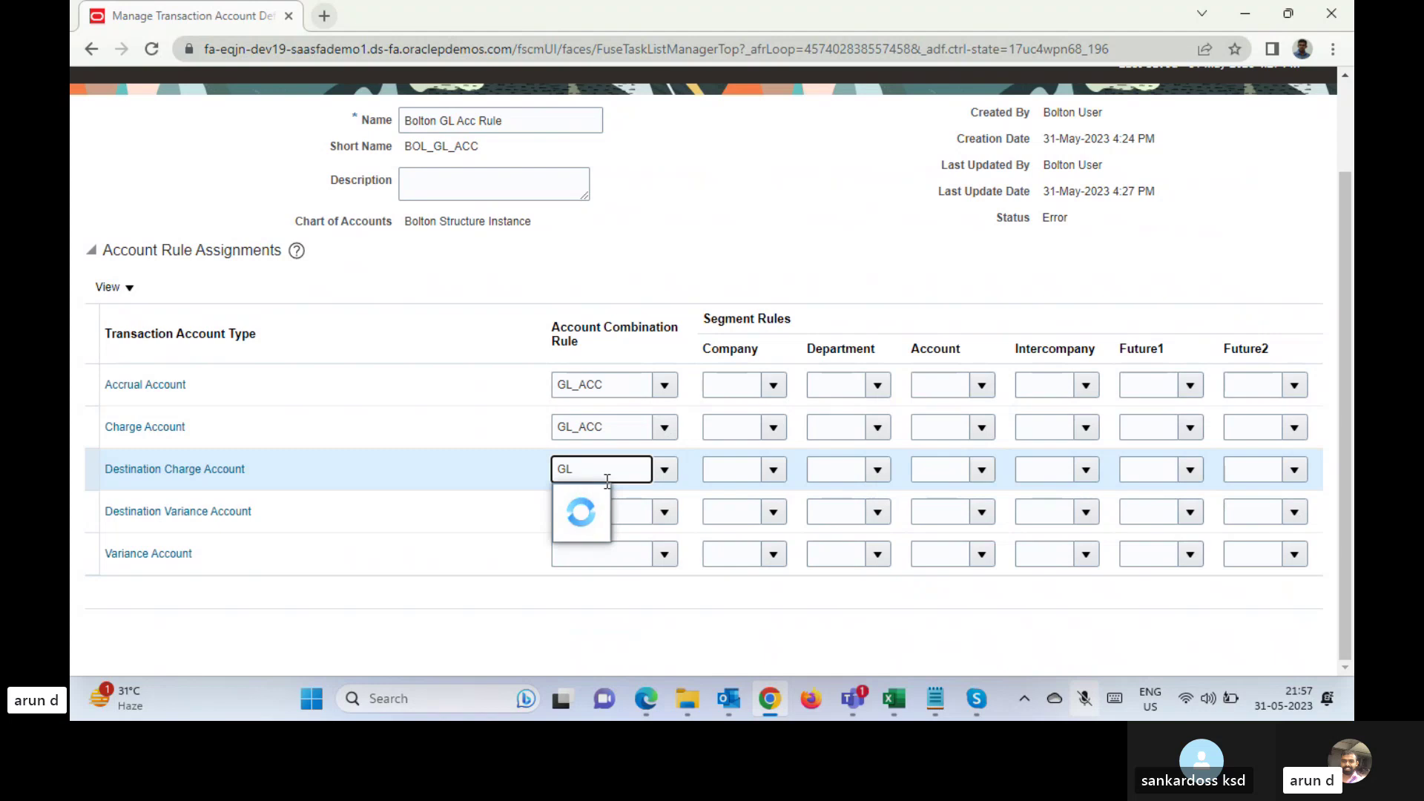
{"action": "left_click", "coordinate": [595, 496]}
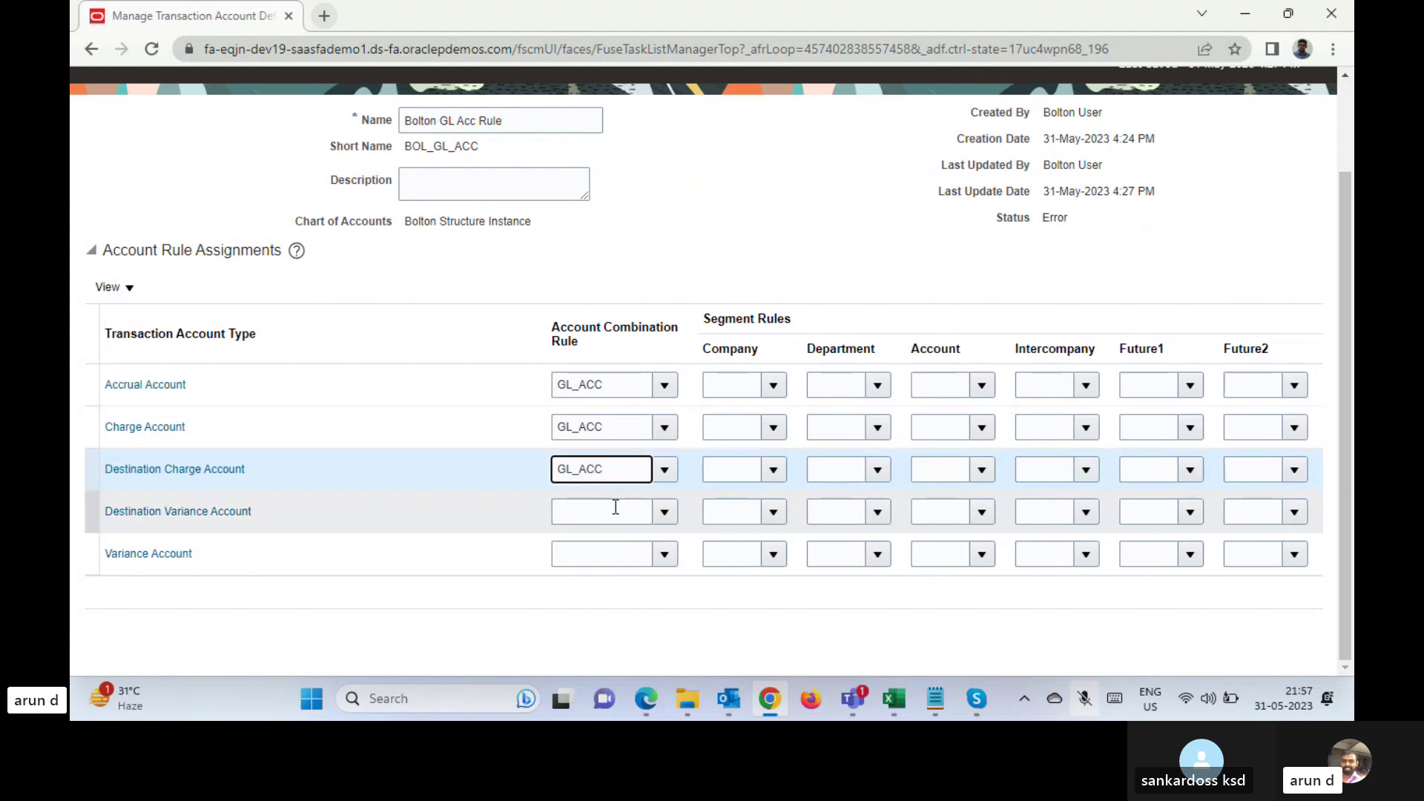
{"action": "left_click", "coordinate": [619, 514]}
{"action": "type", "text": "GL"}
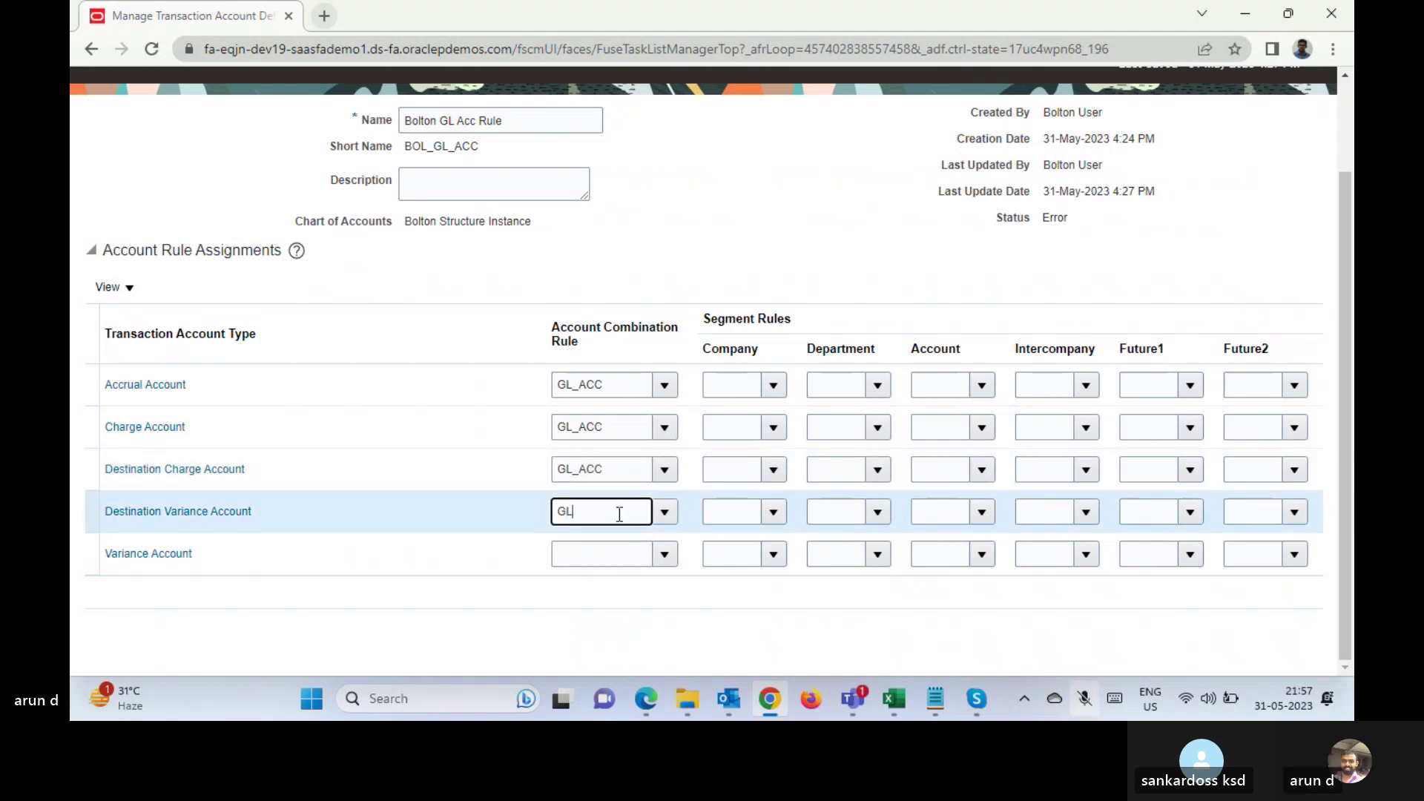
{"action": "left_click", "coordinate": [602, 536]}
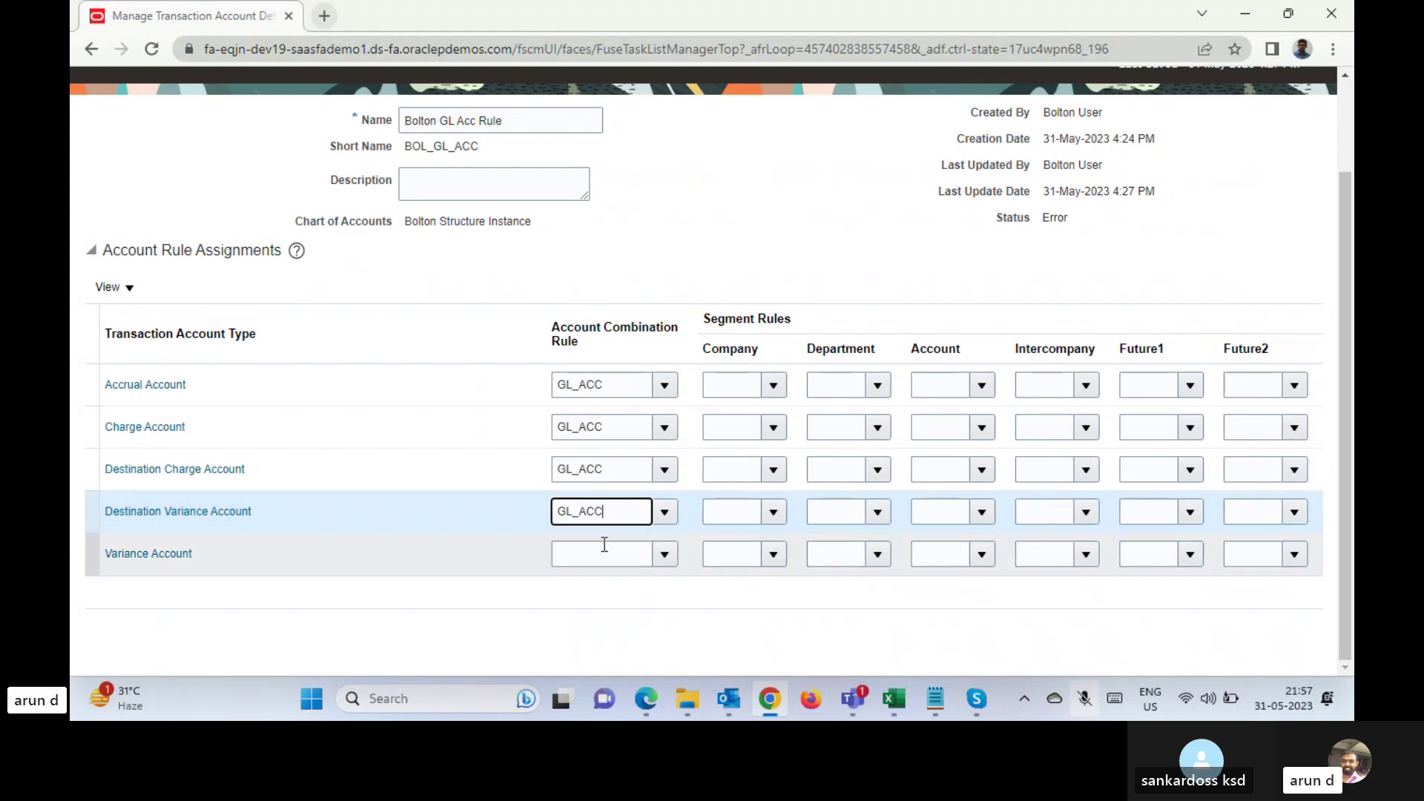
{"action": "left_click", "coordinate": [614, 557]}
{"action": "type", "text": "GL"}
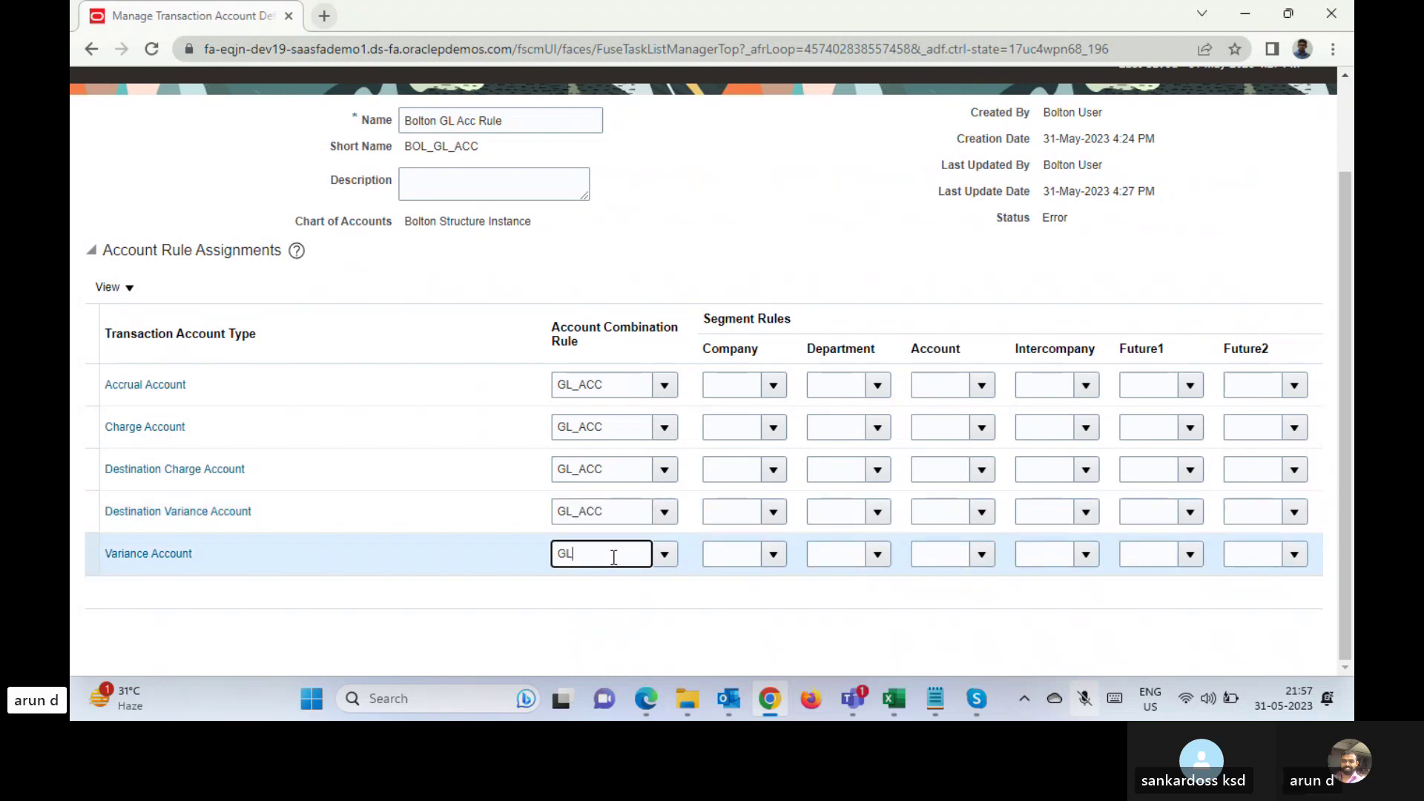
{"action": "left_click", "coordinate": [594, 585]}
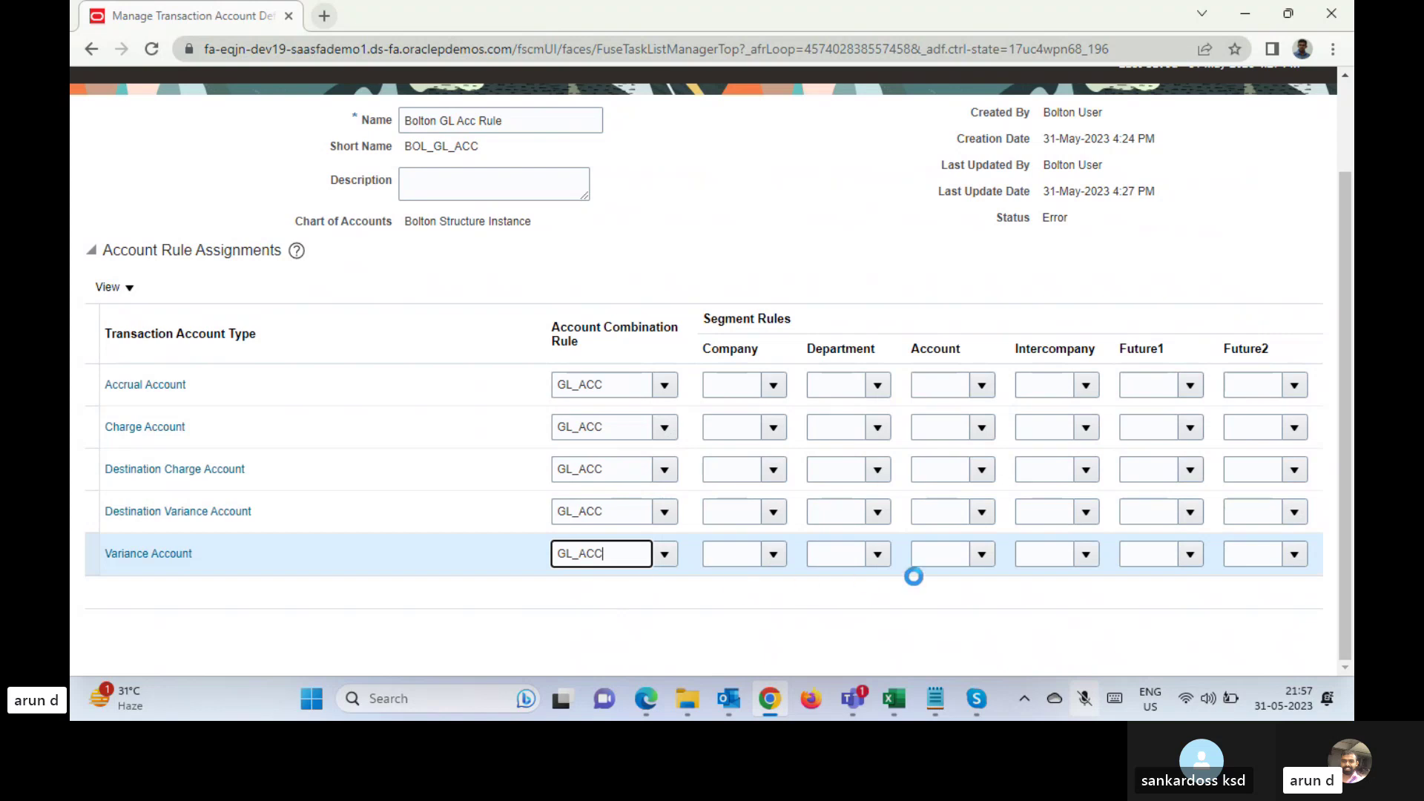
- Save and activate the Bolton GL Acc Rule definition, and return to the Procurement setup task list
{"action": "scroll", "coordinate": [1242, 269], "scroll_direction": "up", "scroll_amount": 2}
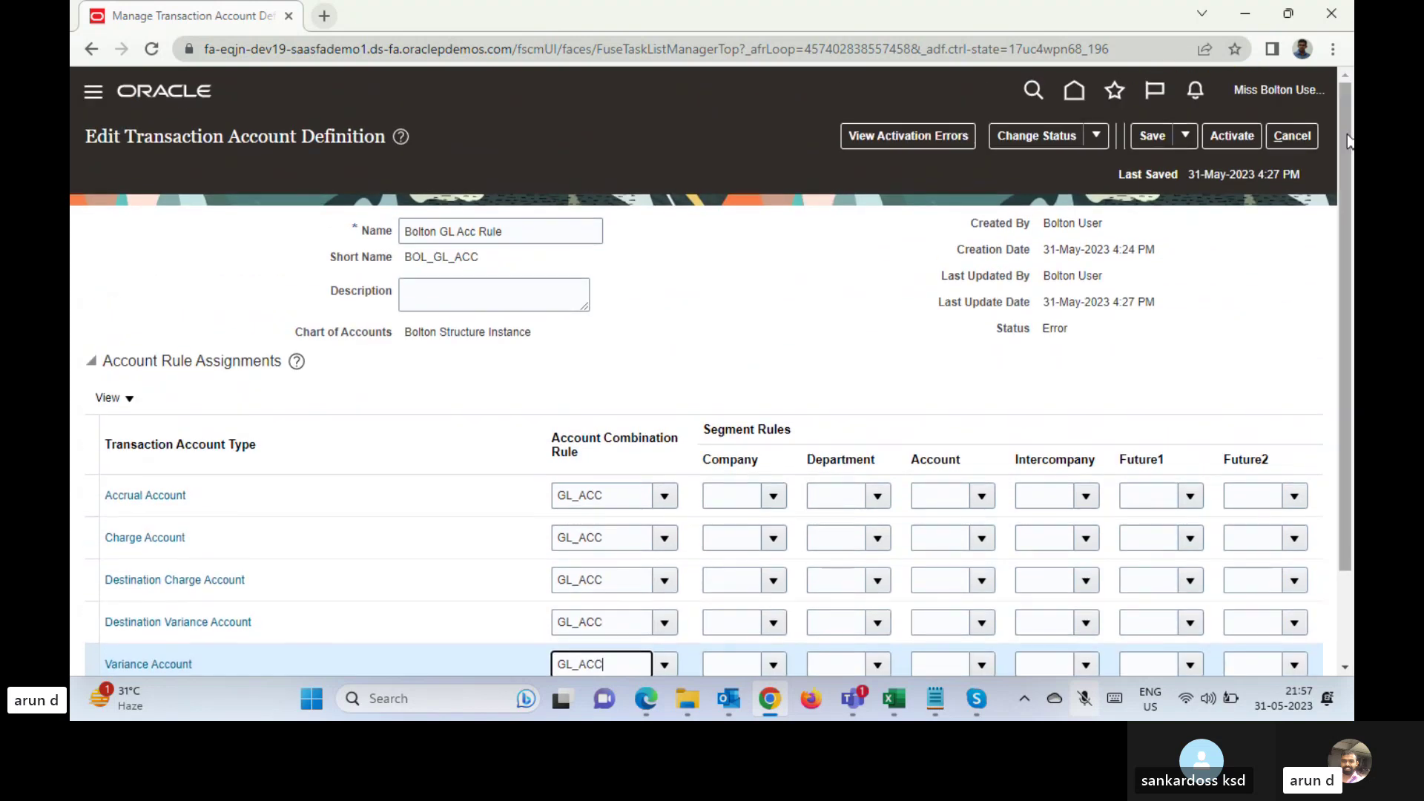
{"action": "left_click", "coordinate": [1158, 136]}
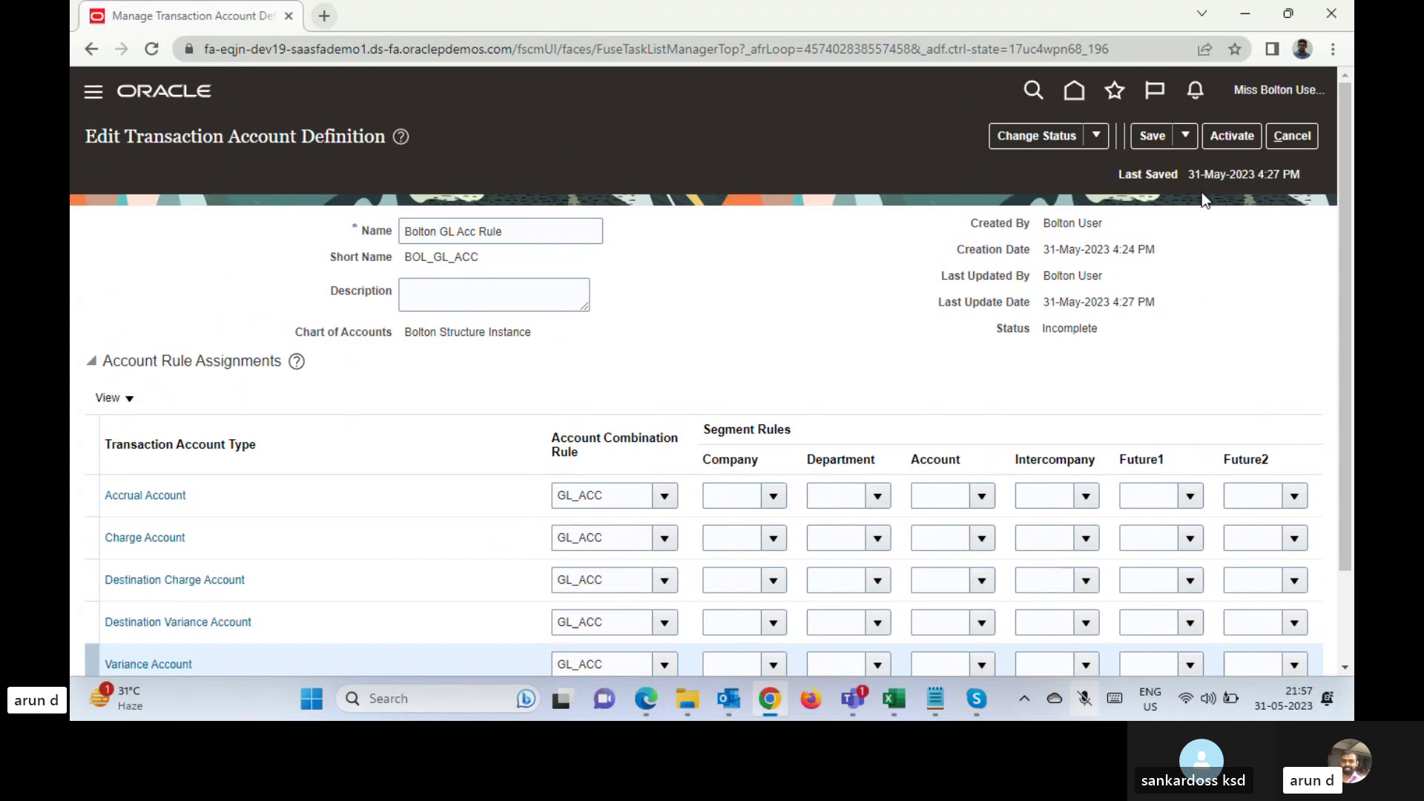
{"action": "left_click", "coordinate": [1221, 135]}
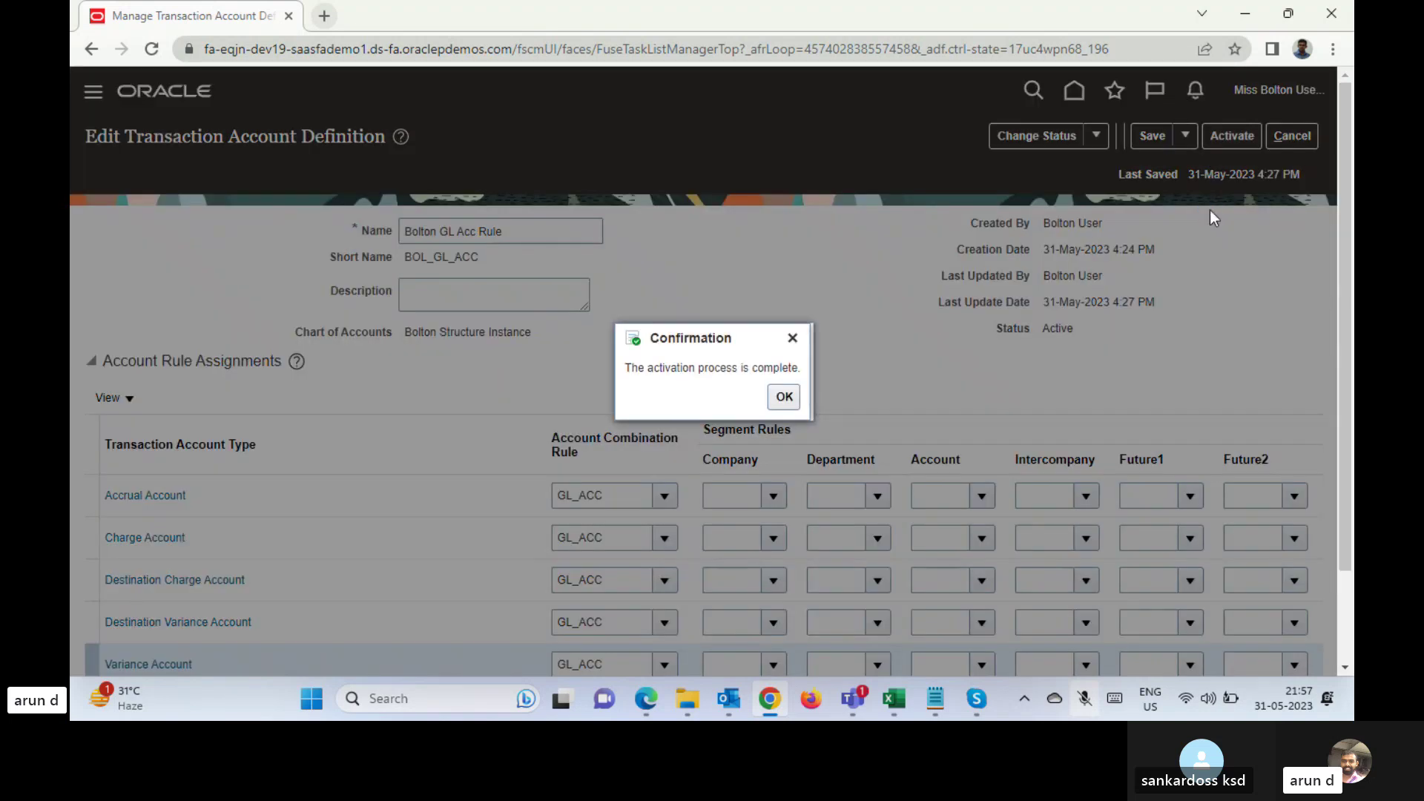
{"action": "left_click", "coordinate": [785, 401]}
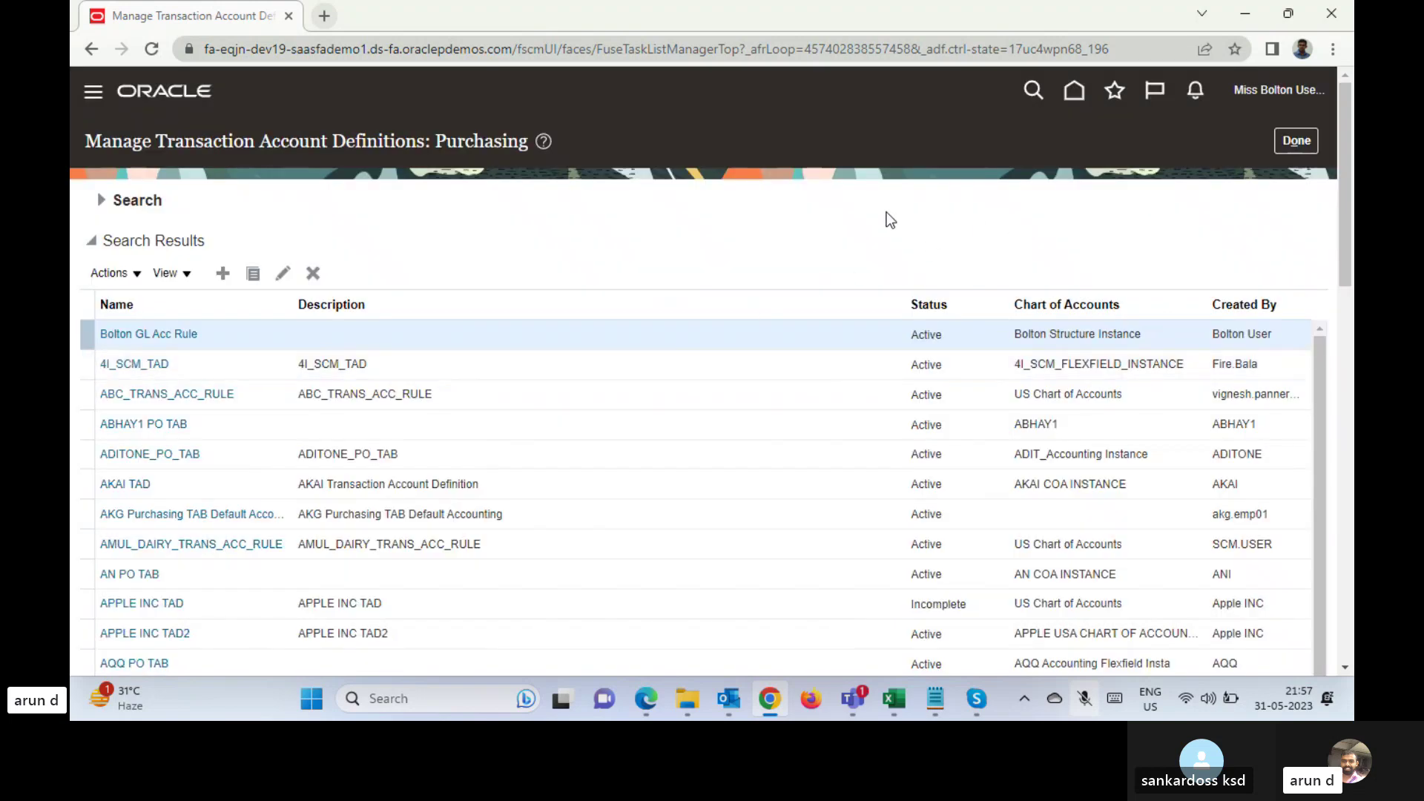
{"action": "left_click", "coordinate": [1290, 146]}
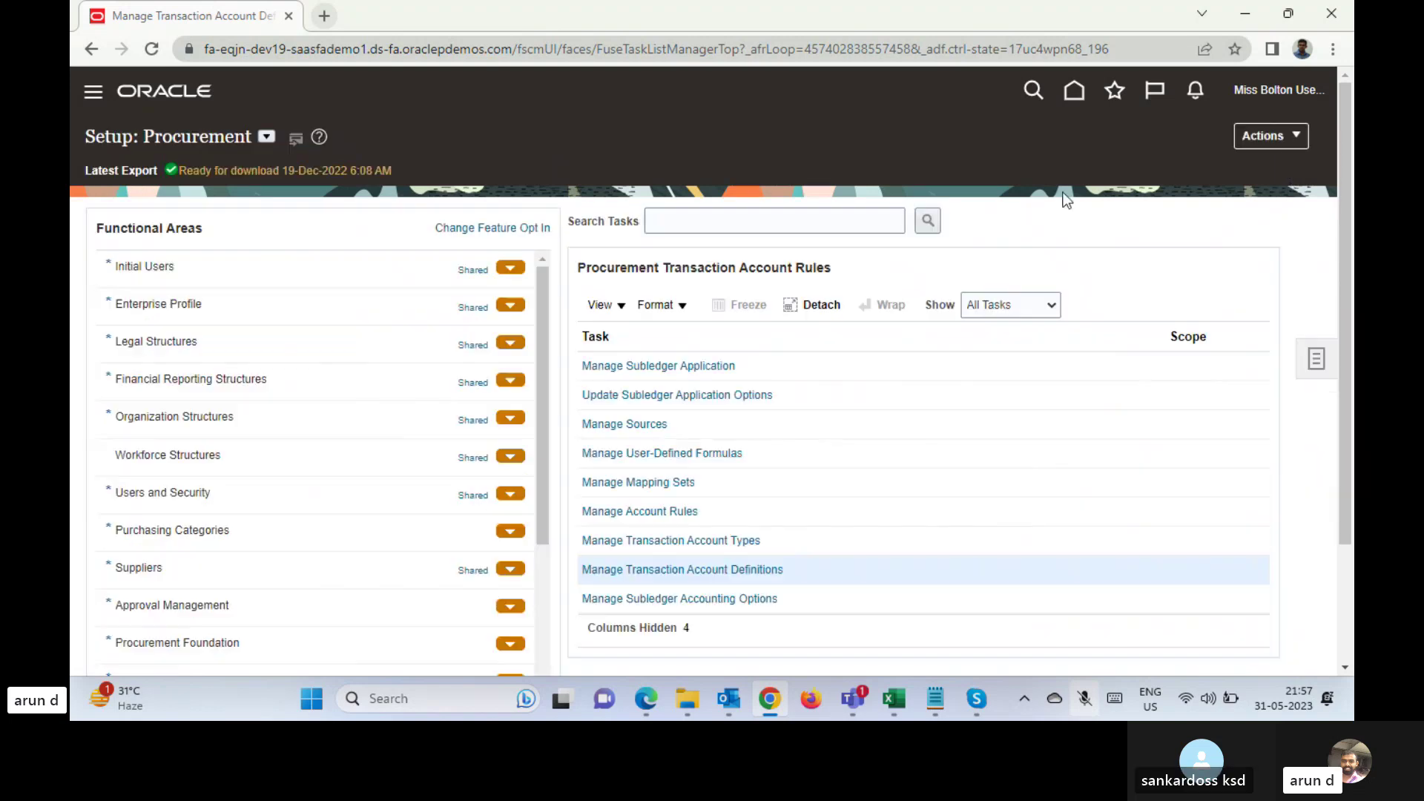
- Open the Manage Subledger Accounting Options task and search for the Bolton Primary Ledger
{"action": "left_click", "coordinate": [743, 599]}
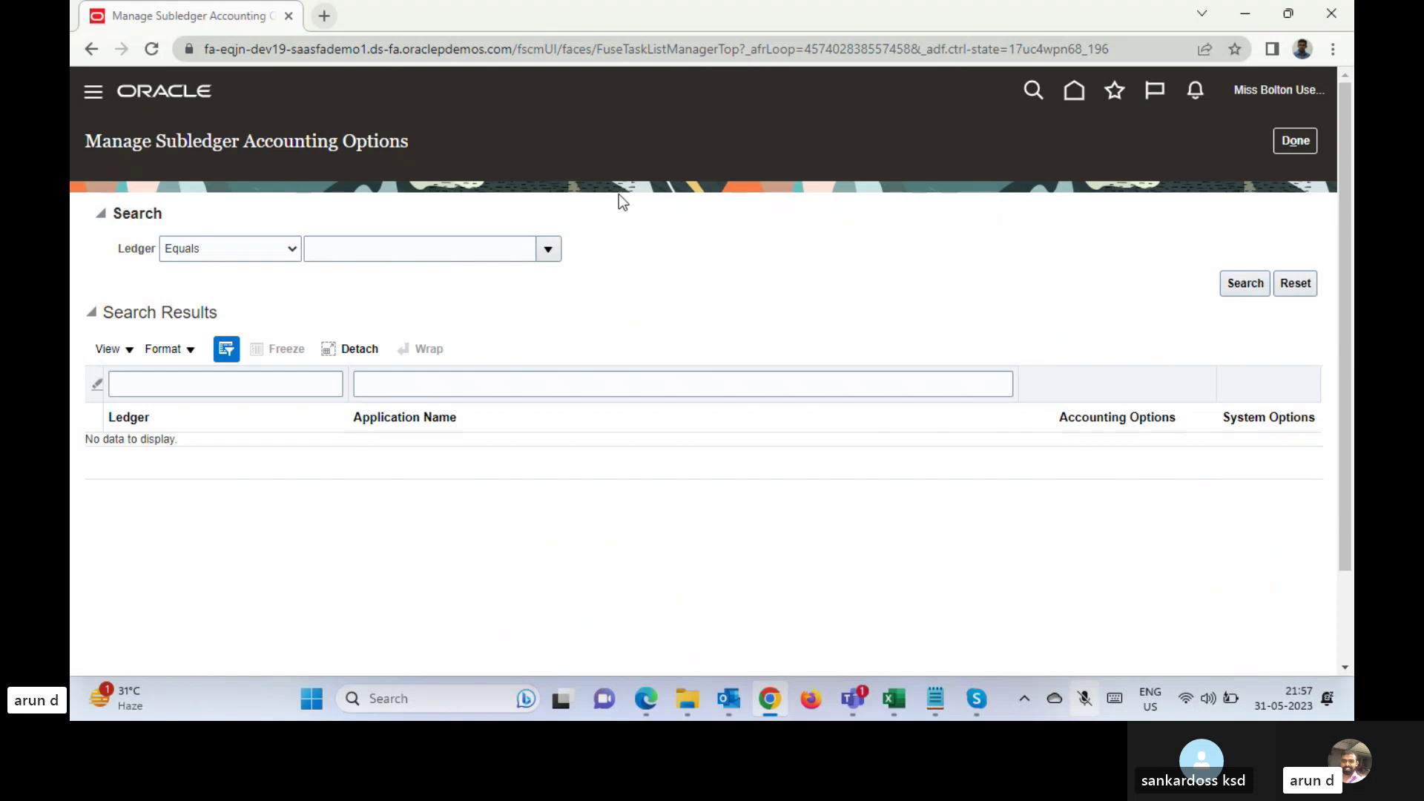
{"action": "left_click", "coordinate": [428, 251]}
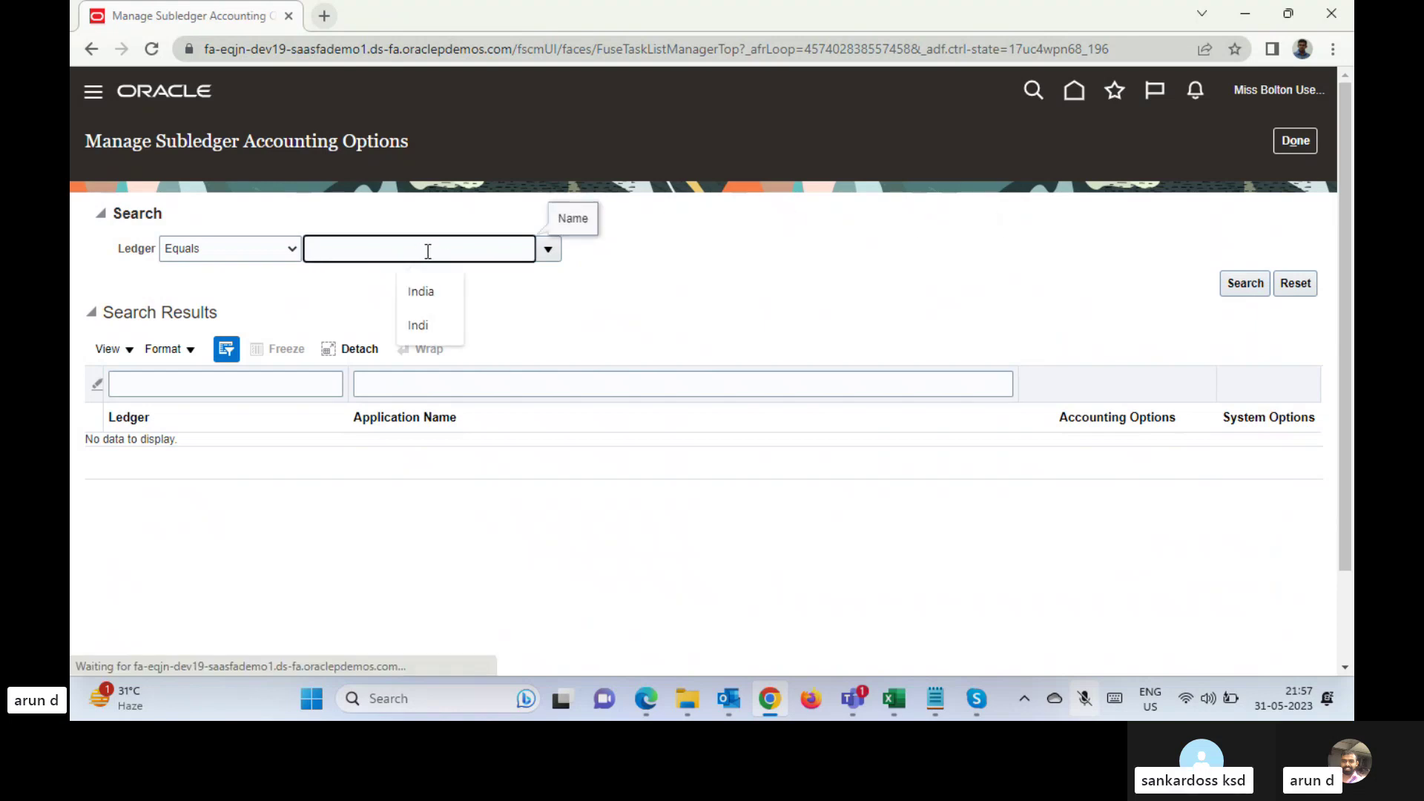
{"action": "type", "text": "Bol"}
{"action": "key", "text": "Tab"}
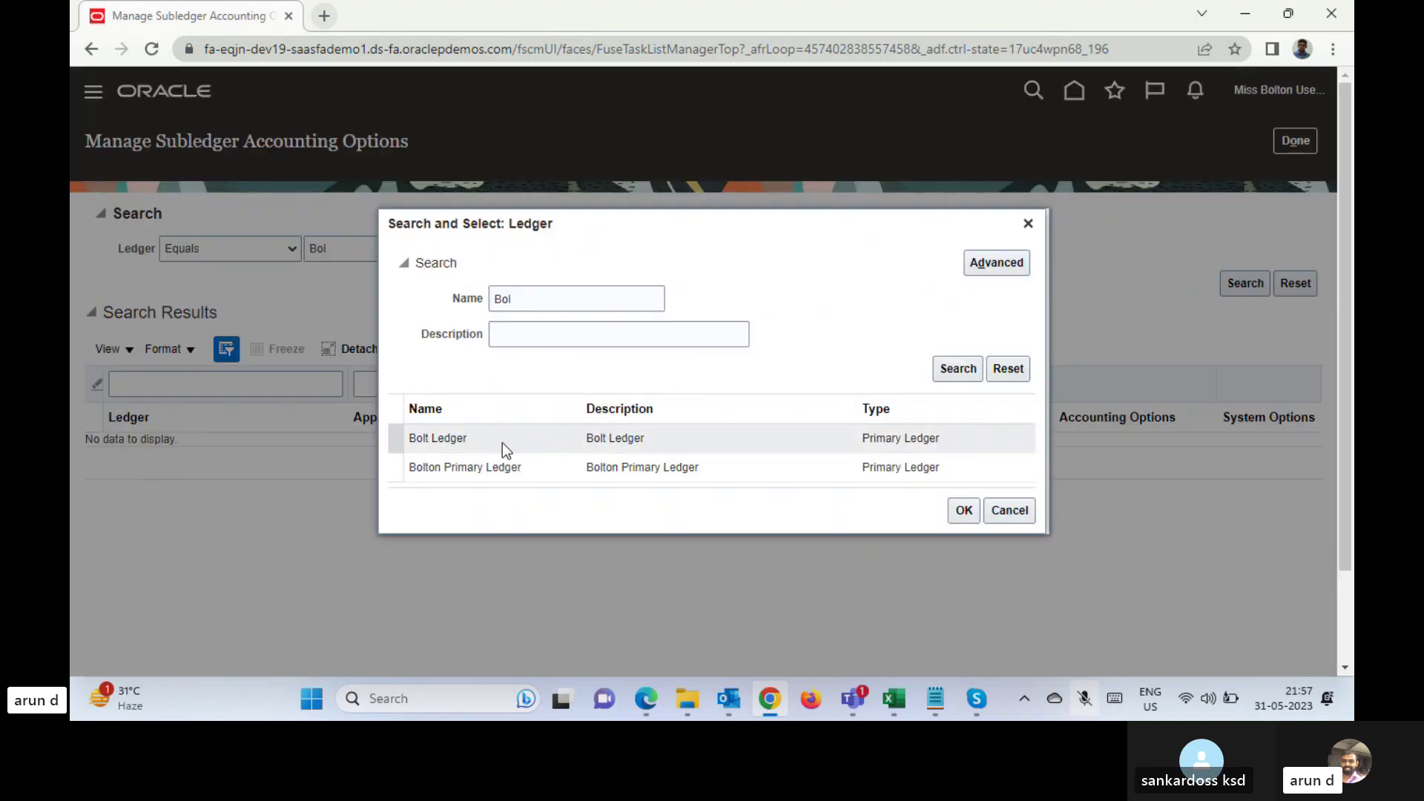
{"action": "left_click", "coordinate": [483, 438]}
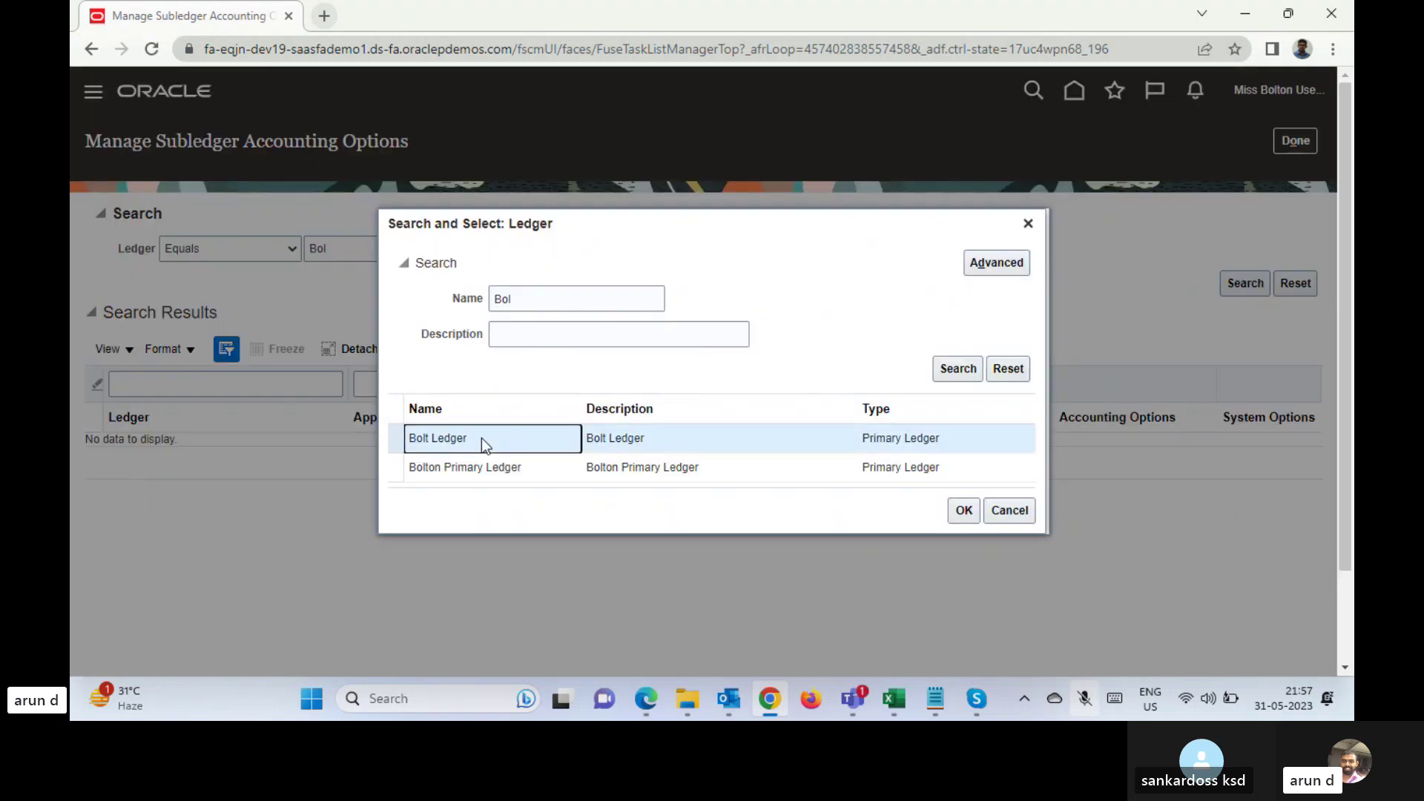
{"action": "double_click", "coordinate": [524, 468]}
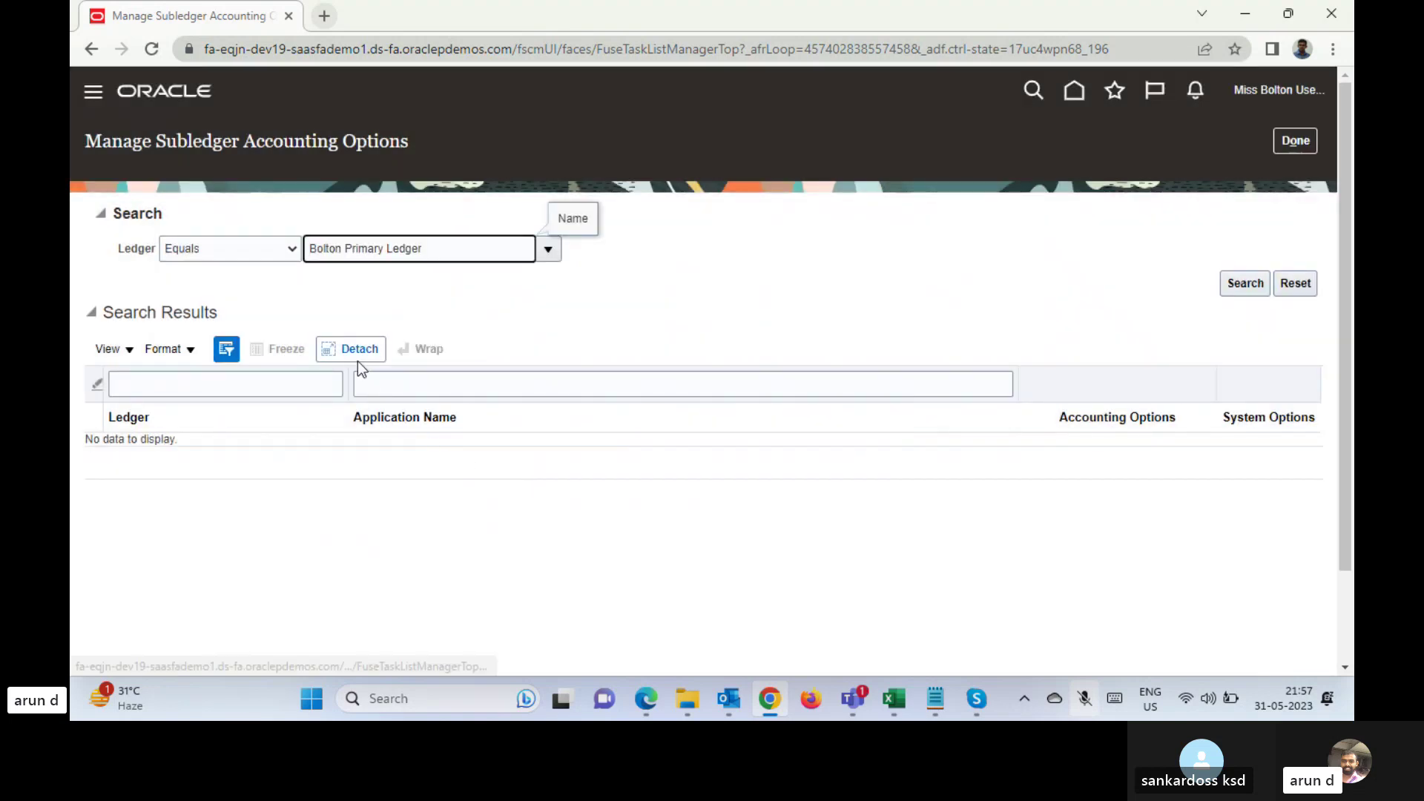
{"action": "left_click", "coordinate": [1252, 283]}
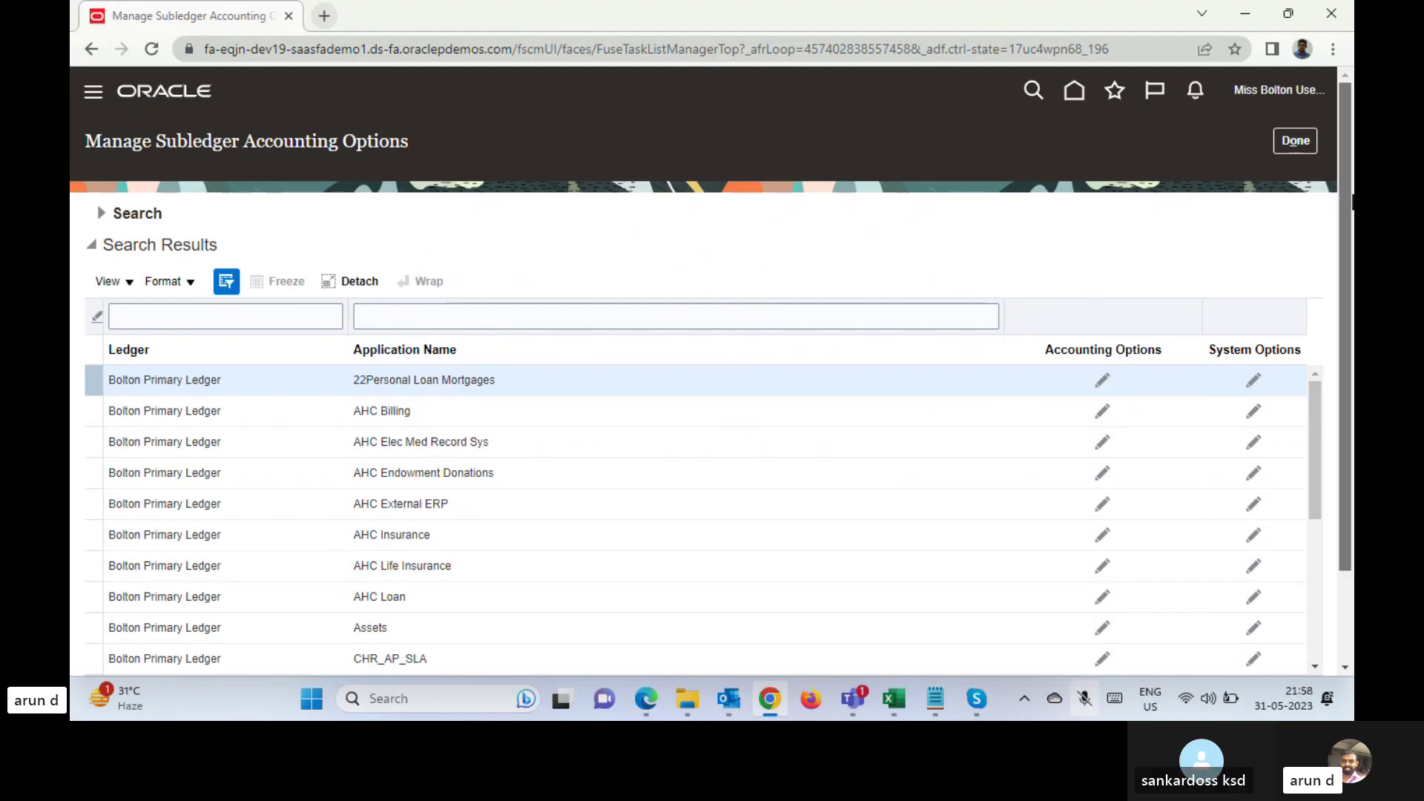
- Filter the ledger's applications by Purch and open the accounting options of Purchasing for editing
{"action": "scroll", "coordinate": [1347, 200], "scroll_direction": "down", "scroll_amount": 2}
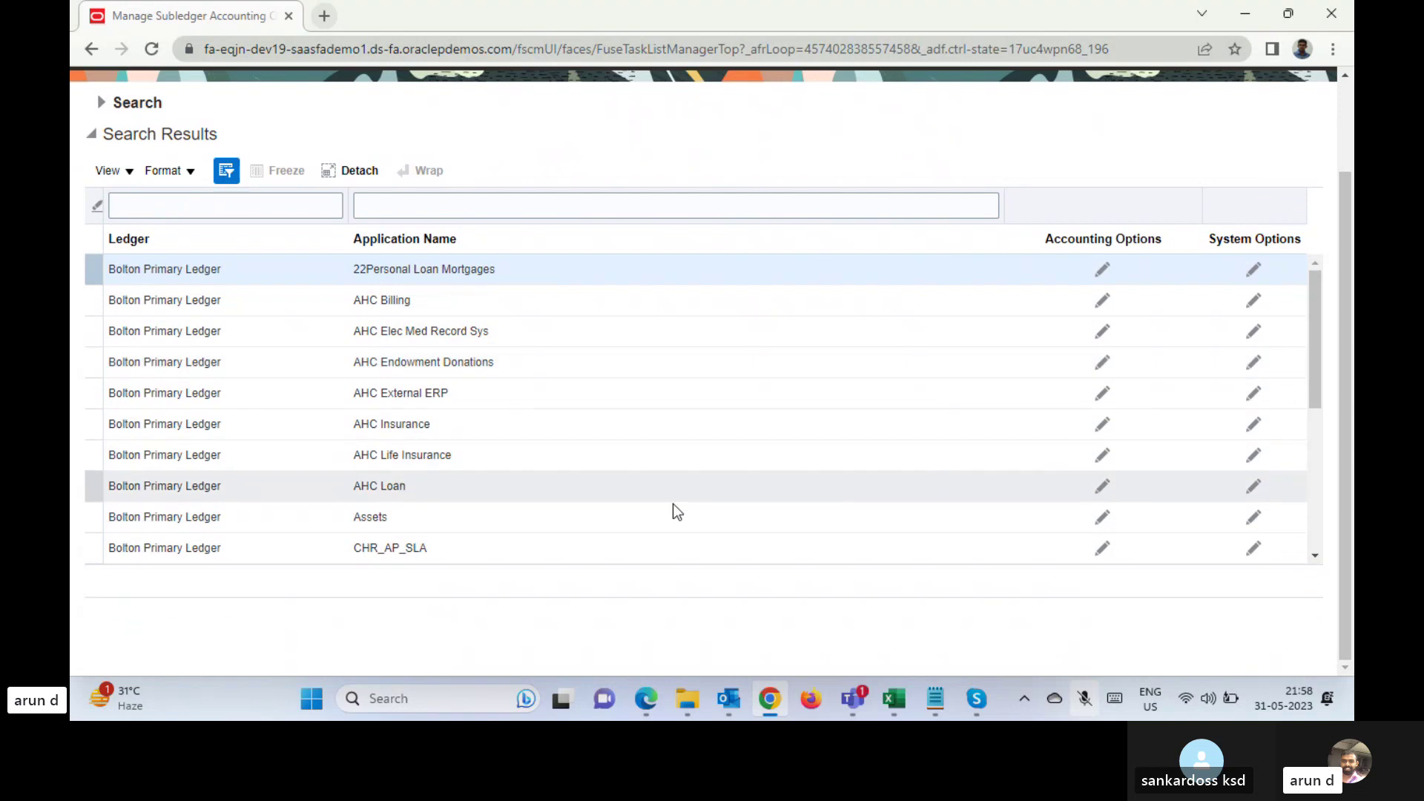
{"action": "left_click", "coordinate": [605, 516]}
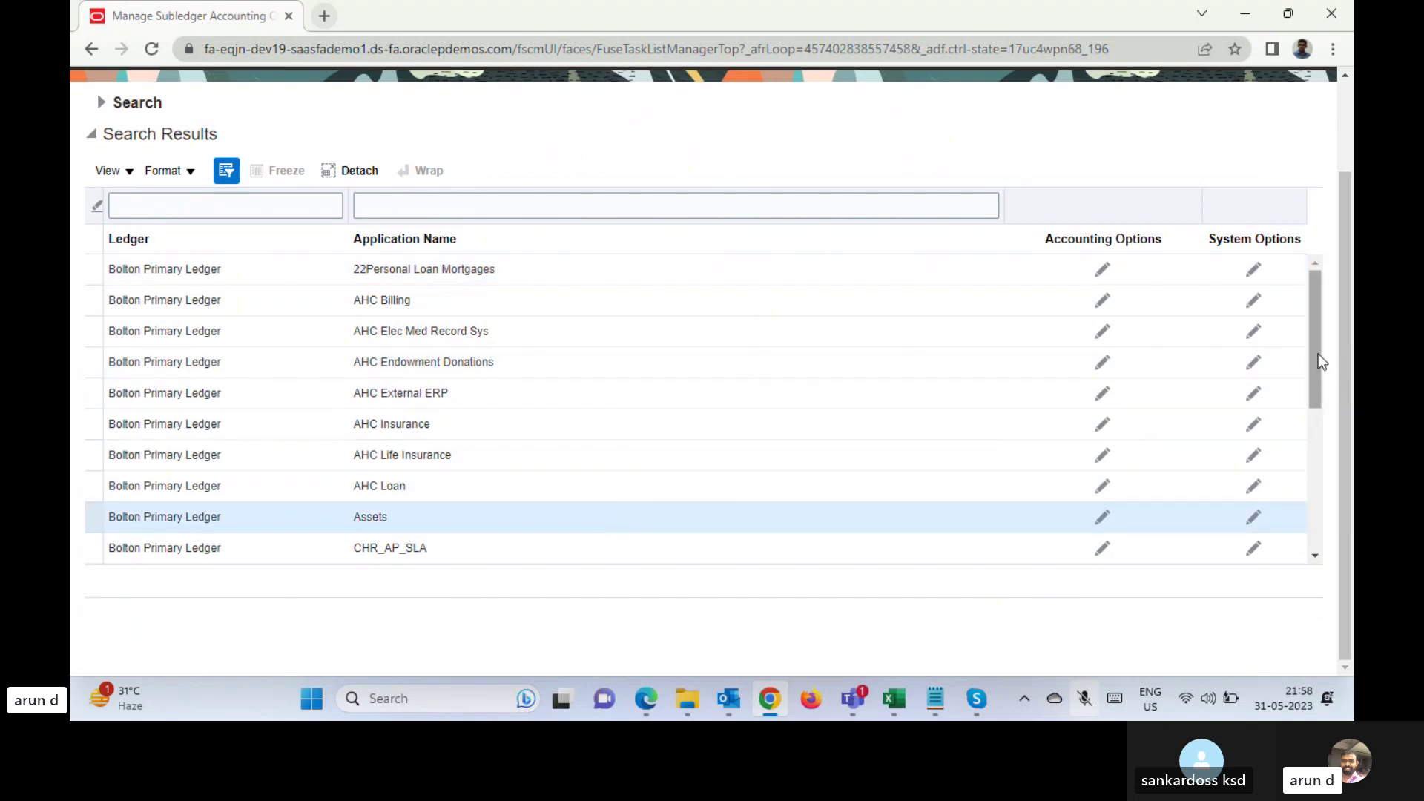
{"action": "left_click_drag", "start_coordinate": [1319, 354], "coordinate": [1311, 451]}
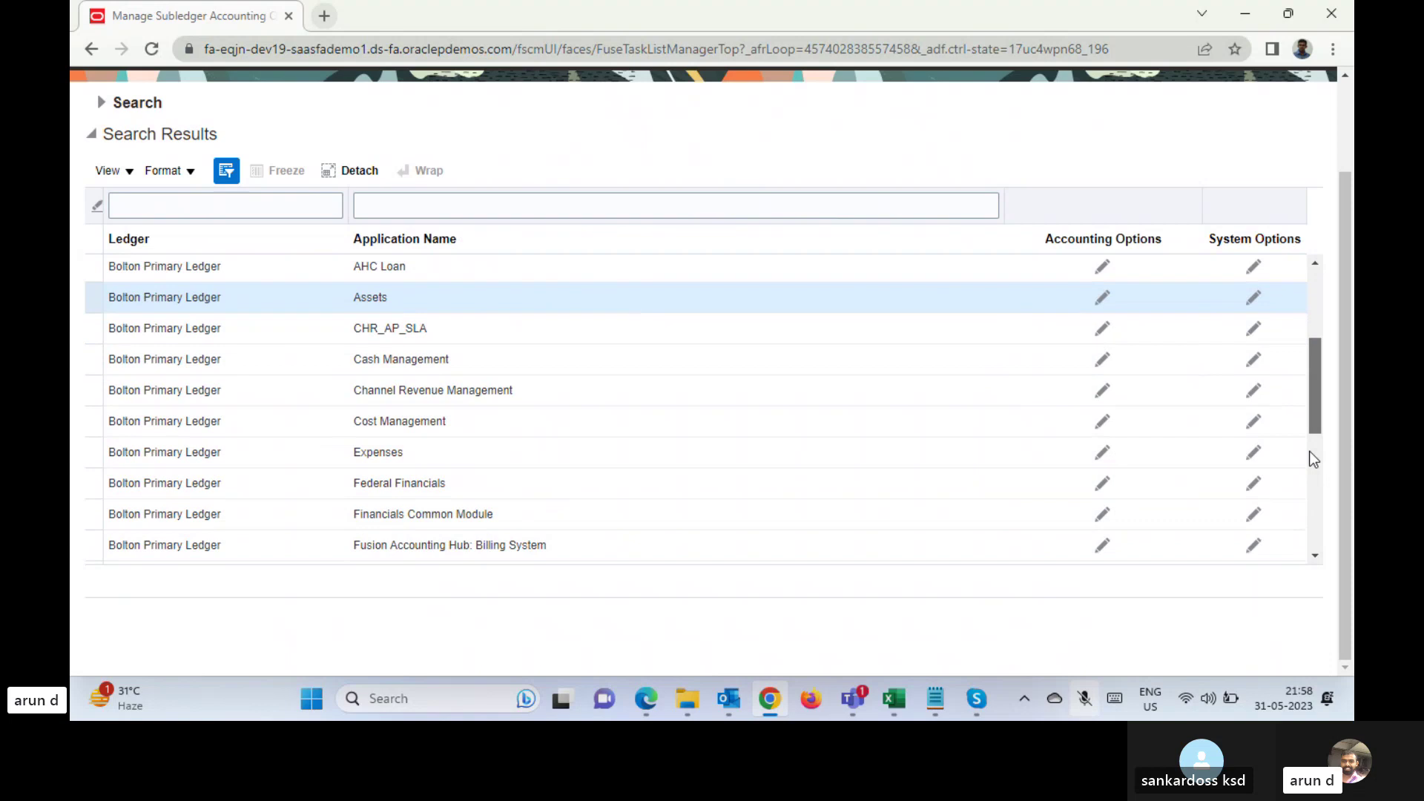
{"action": "left_click_drag", "start_coordinate": [1310, 451], "coordinate": [1305, 532]}
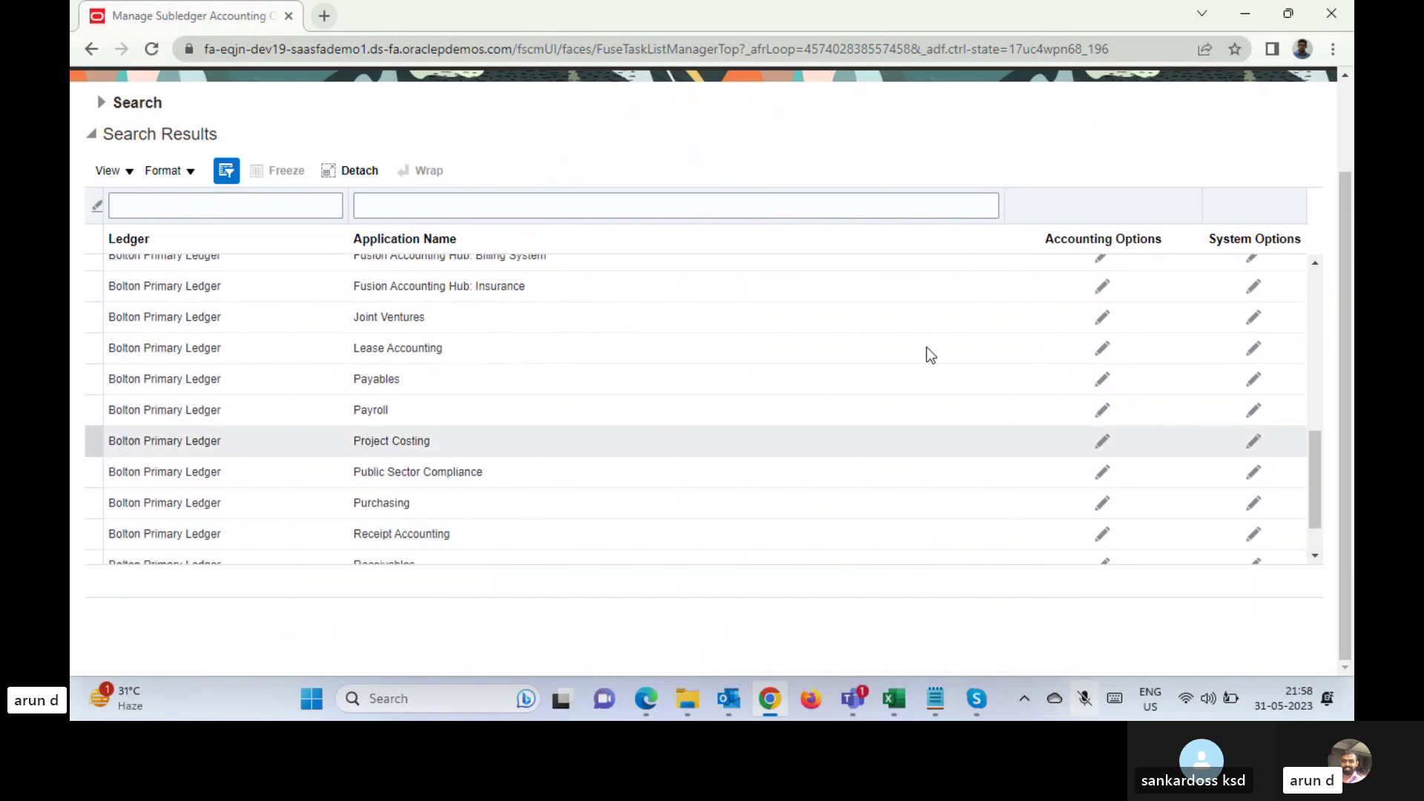
{"action": "left_click", "coordinate": [676, 204]}
{"action": "type", "text": "Pu"}
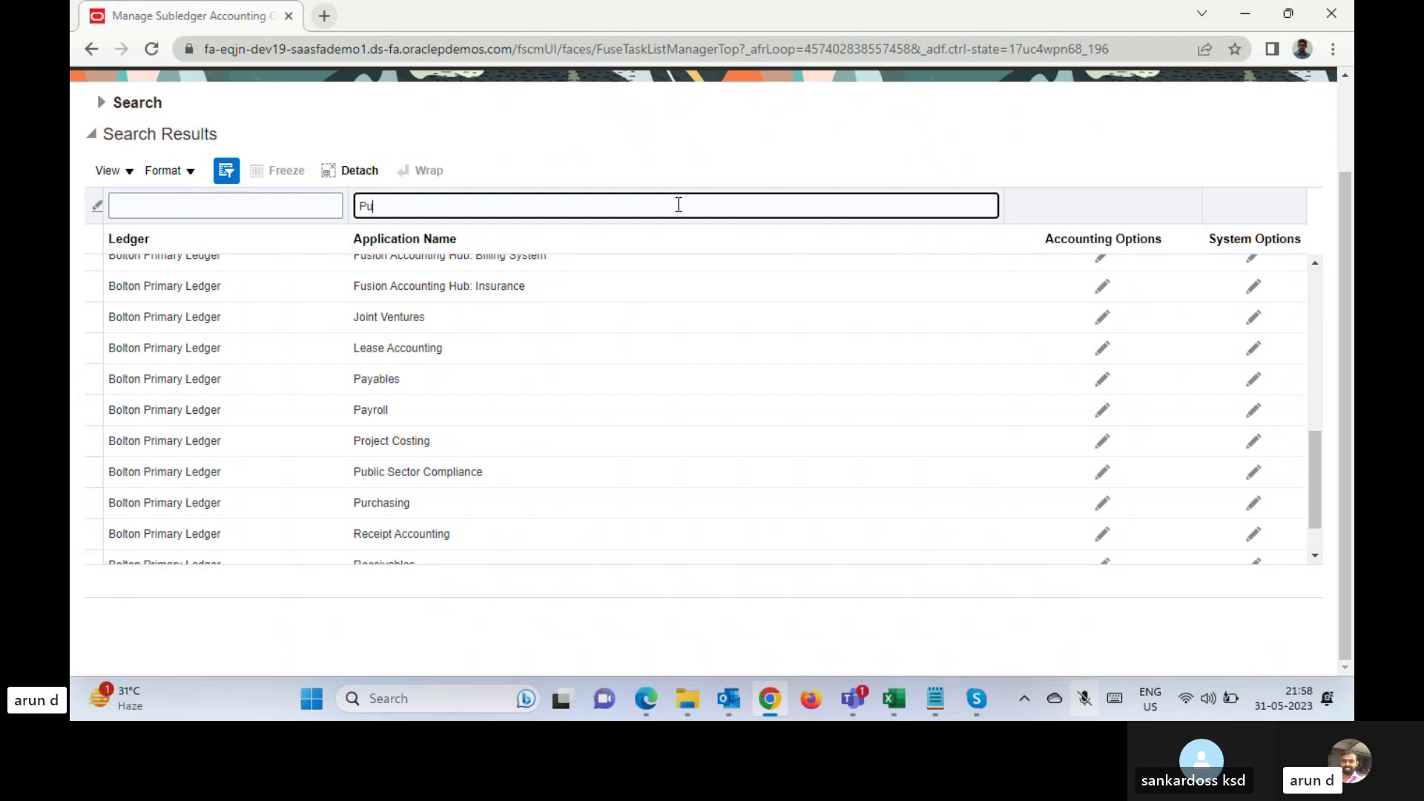
{"action": "type", "text": "rch"}
{"action": "key", "text": "Return"}
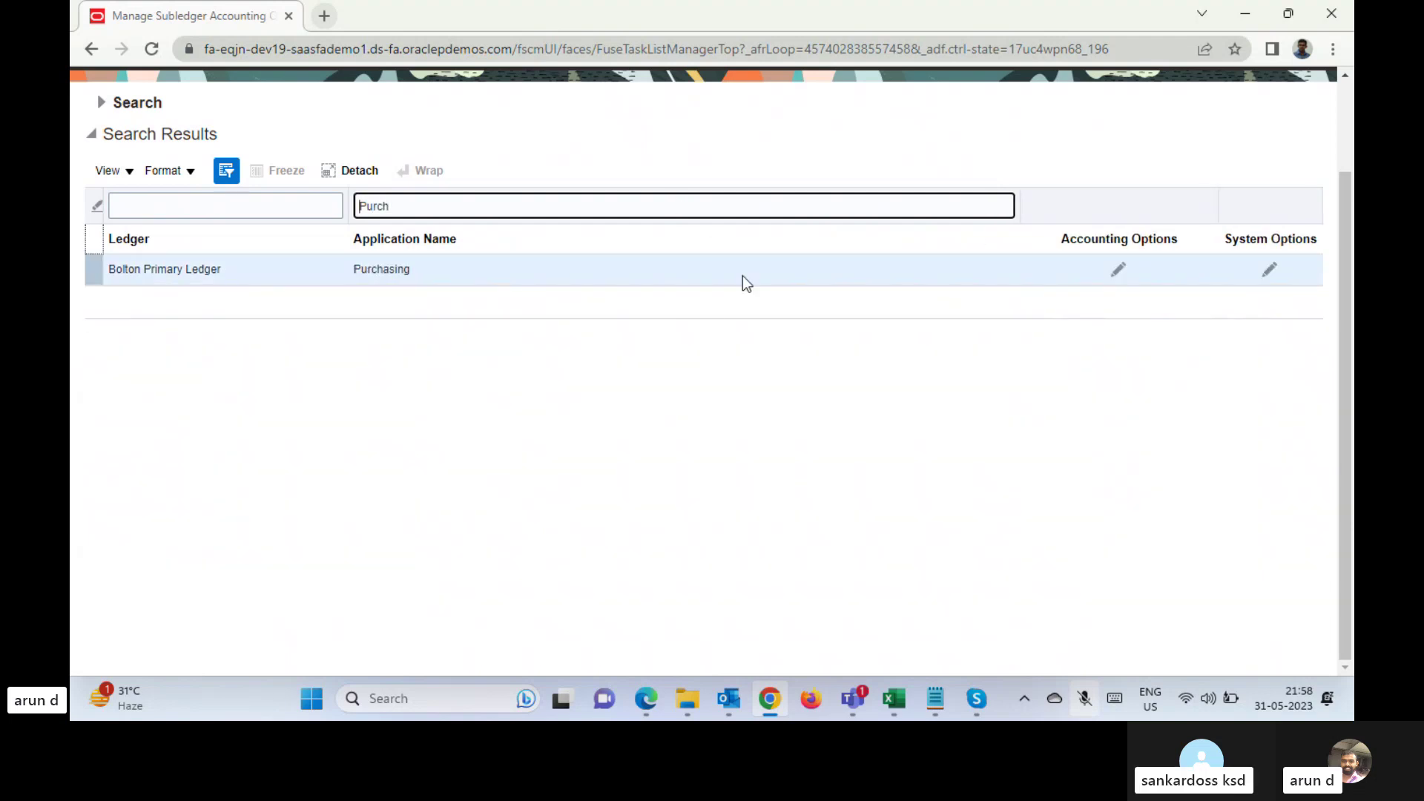
{"action": "left_click", "coordinate": [503, 276]}
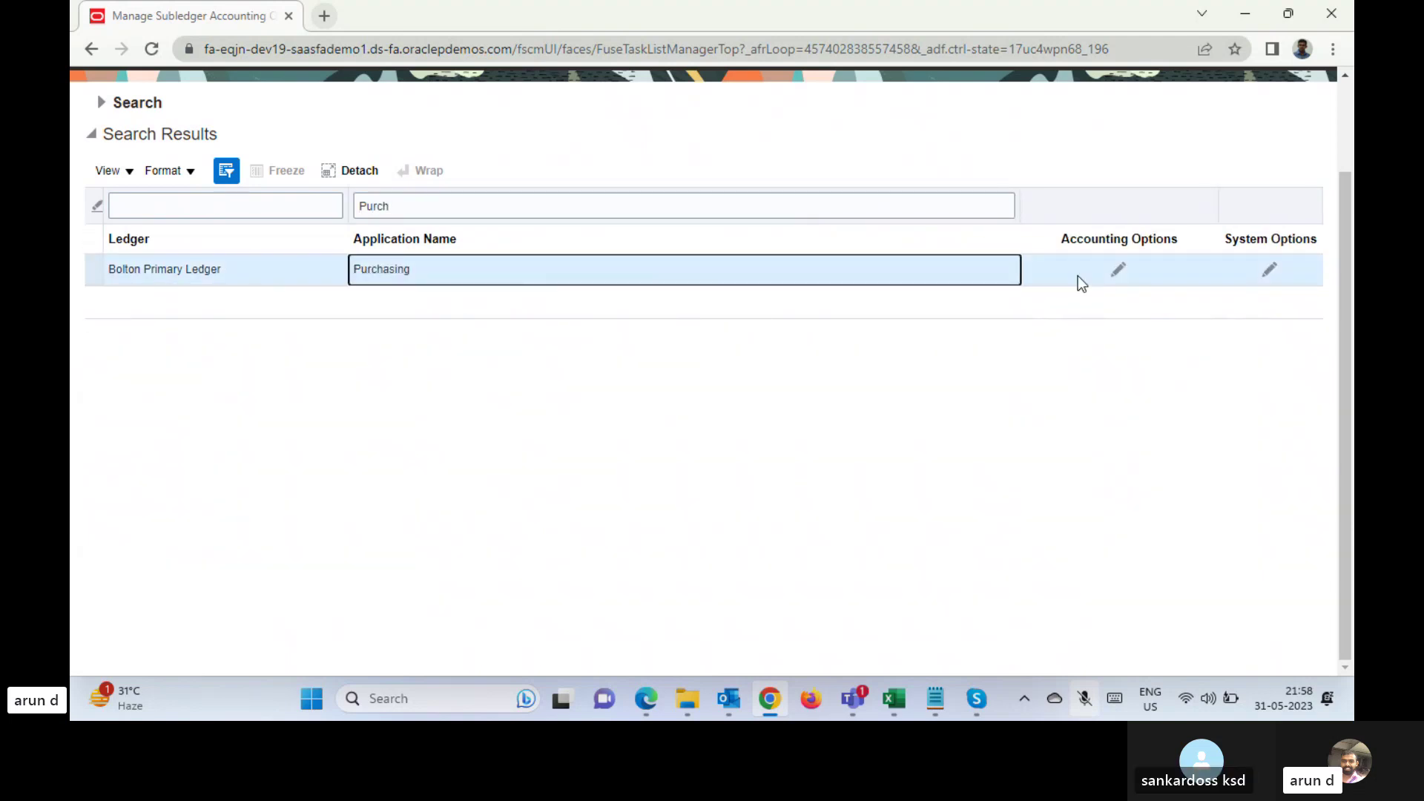
{"action": "left_click", "coordinate": [1118, 268]}
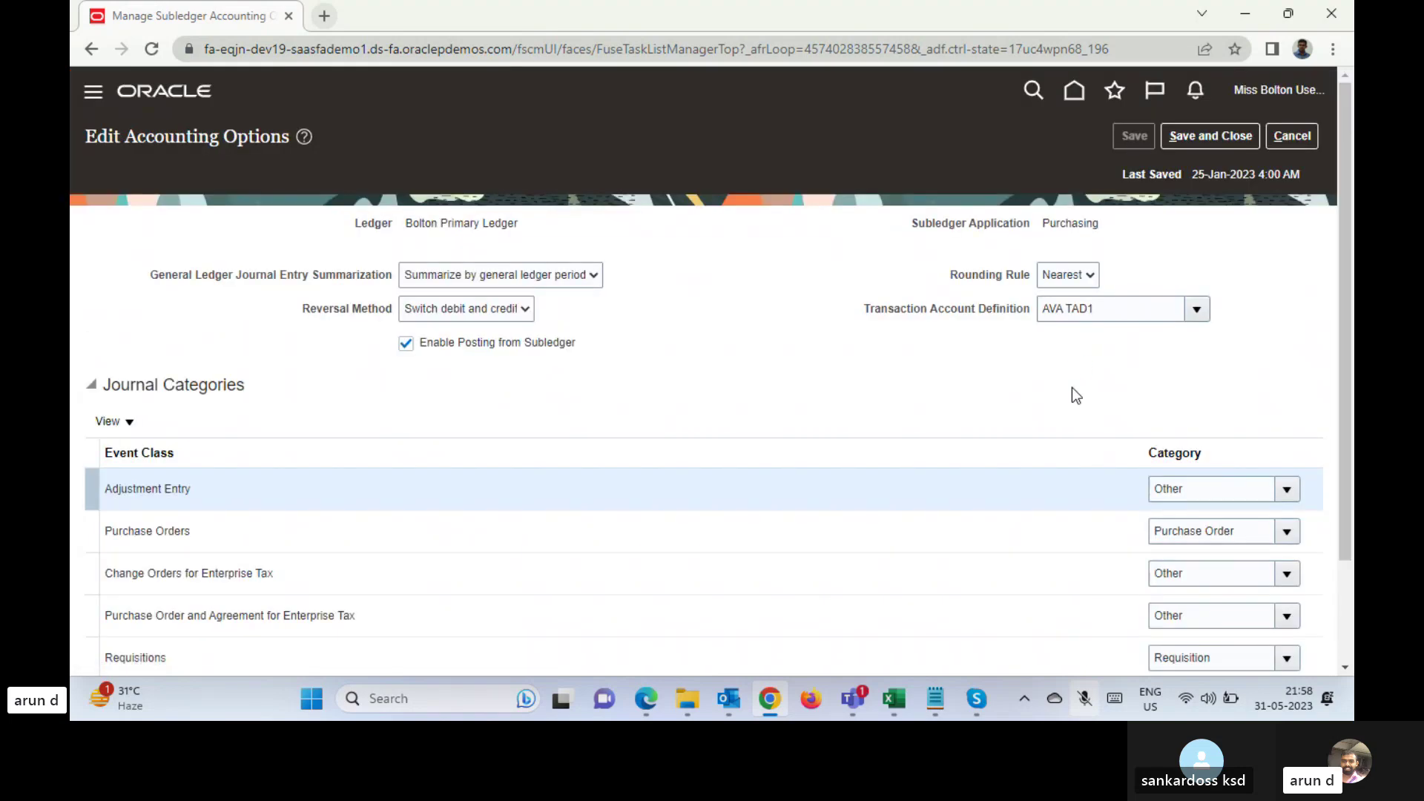
- Try to find the transaction account definition by the name GL, and clear the entry
{"action": "triple_click", "coordinate": [902, 306]}
{"action": "left_click", "coordinate": [1033, 383]}
{"action": "left_click", "coordinate": [1197, 310]}
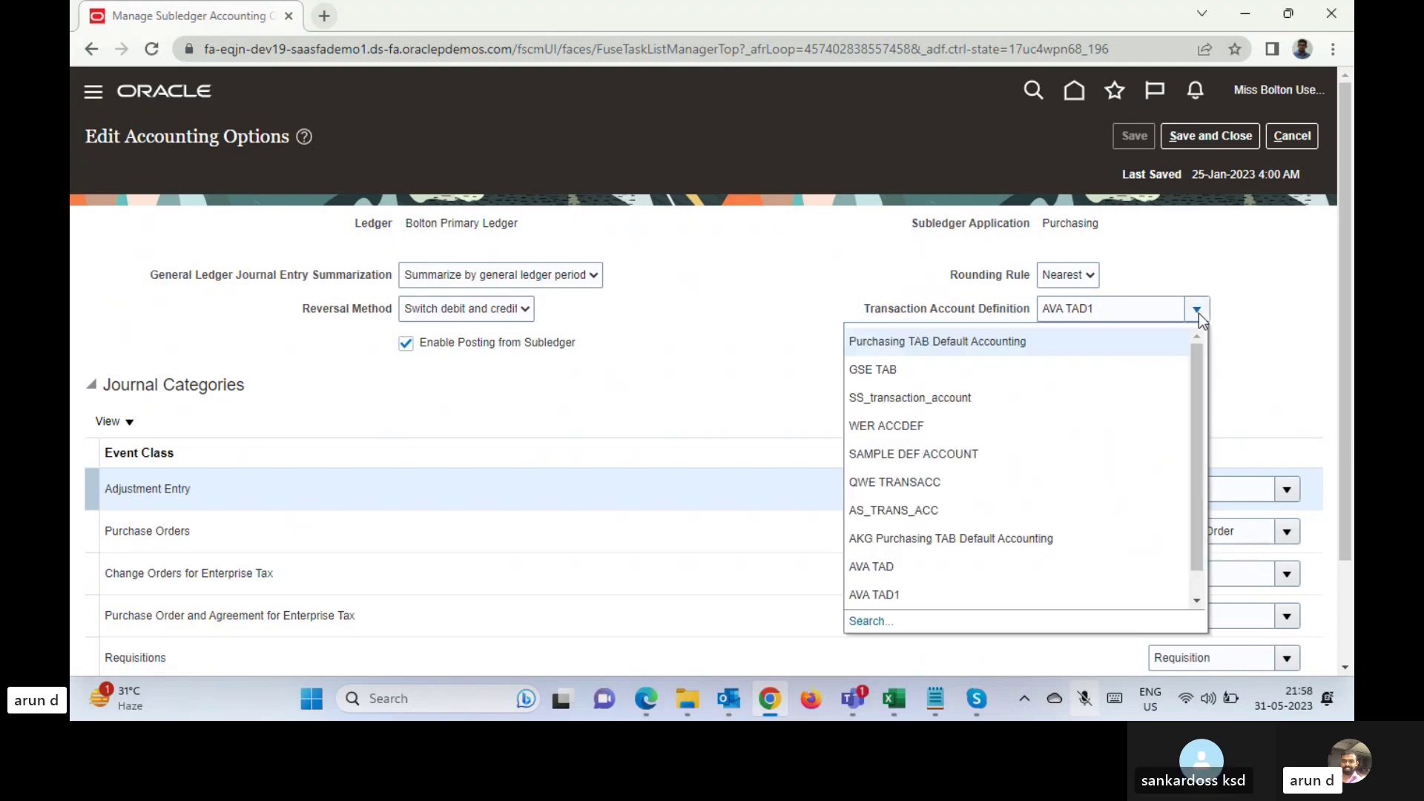
{"action": "double_click", "coordinate": [1126, 306]}
{"action": "key", "text": "ctrl+a"}
{"action": "type", "text": "GL"}
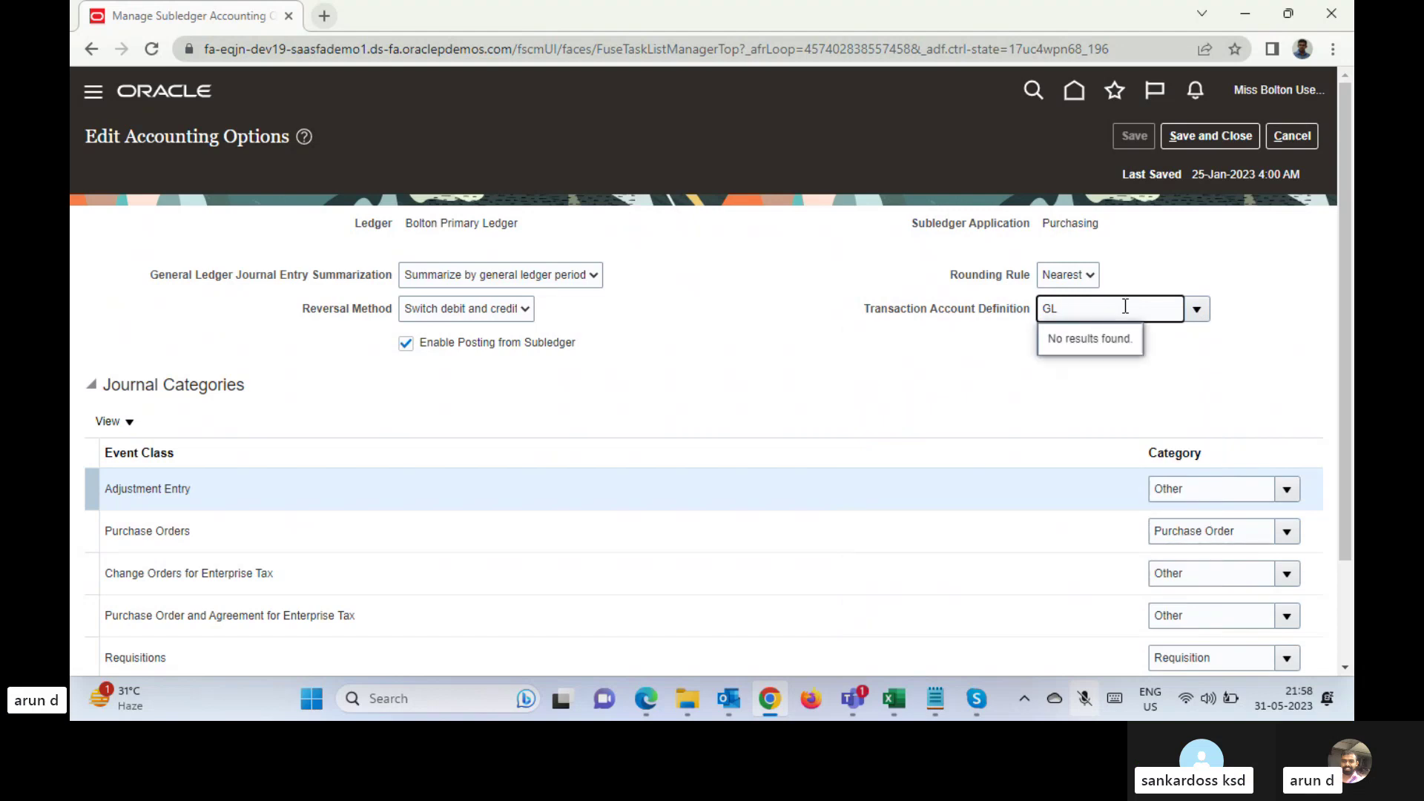
{"action": "key", "text": "BackSpace"}
{"action": "key", "text": "BackSpace"}
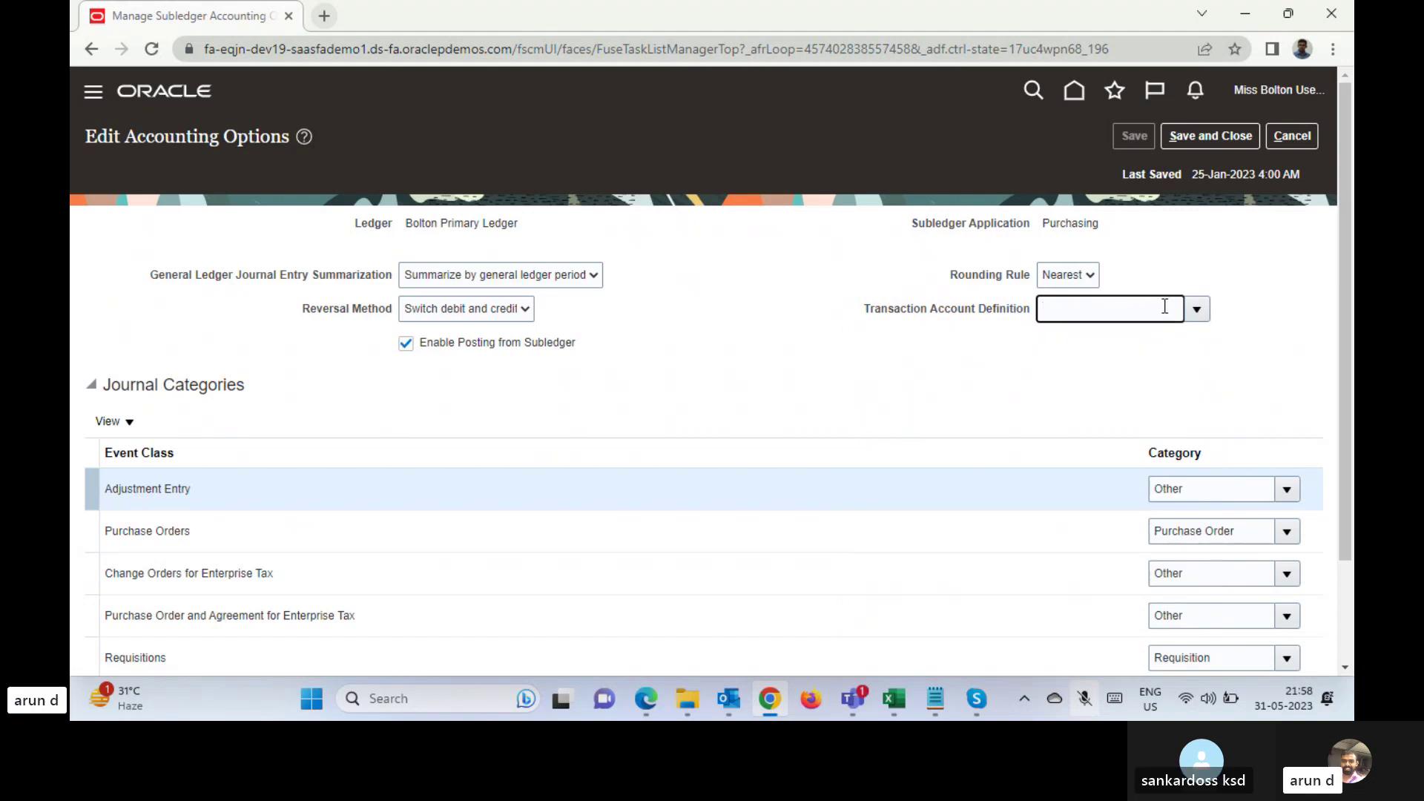
- Choose Bolton GL Acc Rule as the transaction account definition for the Bolton Primary Ledger's Purchasing application
{"action": "left_click", "coordinate": [1197, 310]}
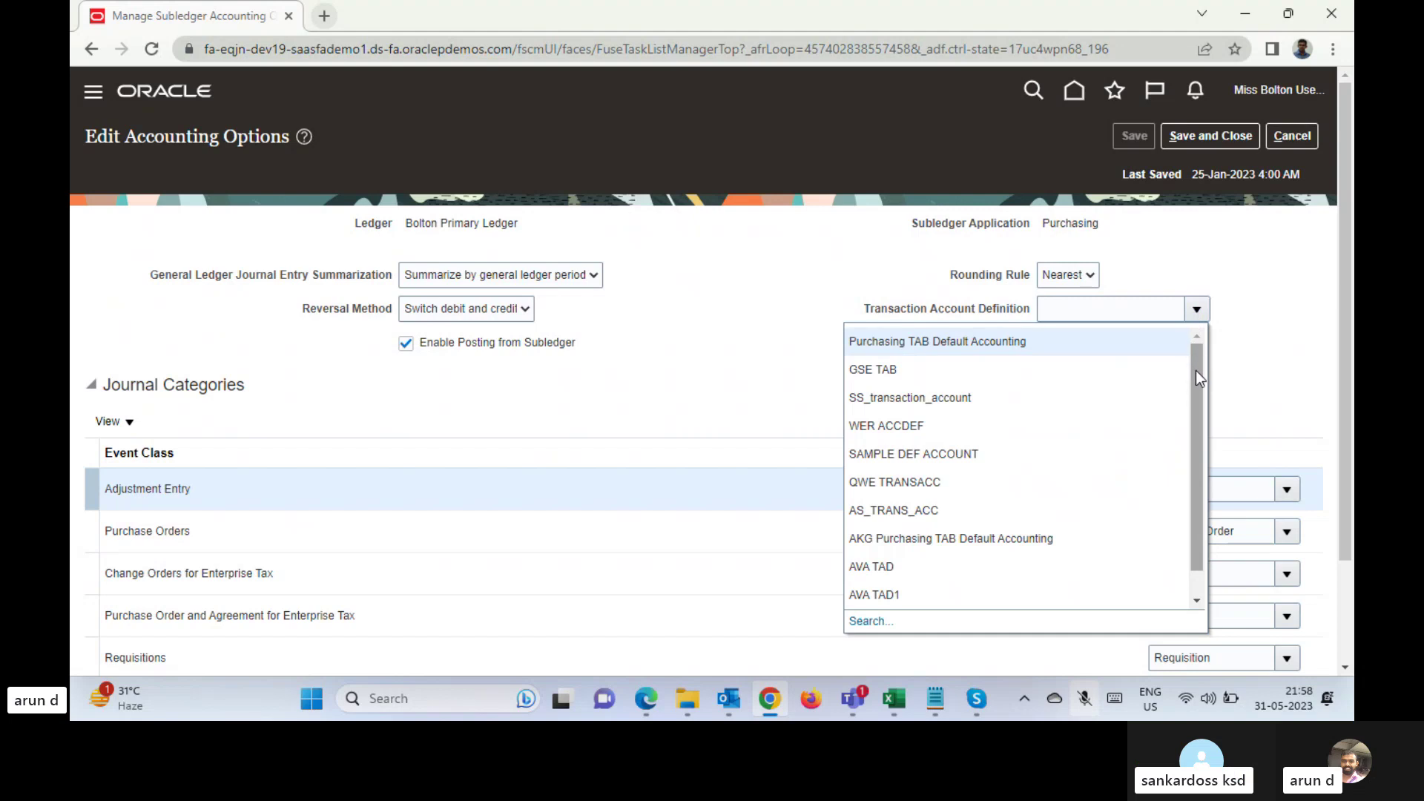
{"action": "left_click_drag", "start_coordinate": [1196, 371], "coordinate": [1196, 415]}
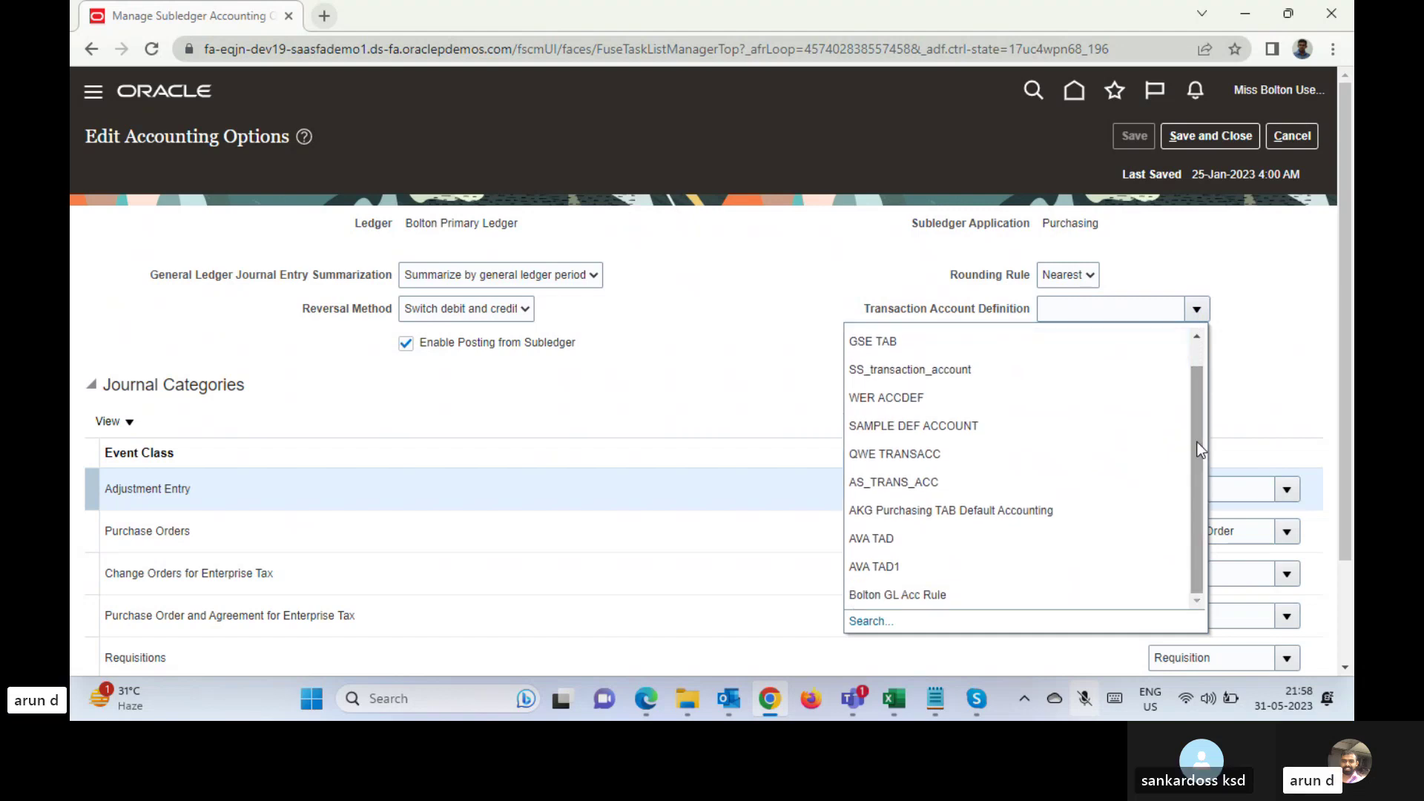
{"action": "left_click", "coordinate": [888, 595]}
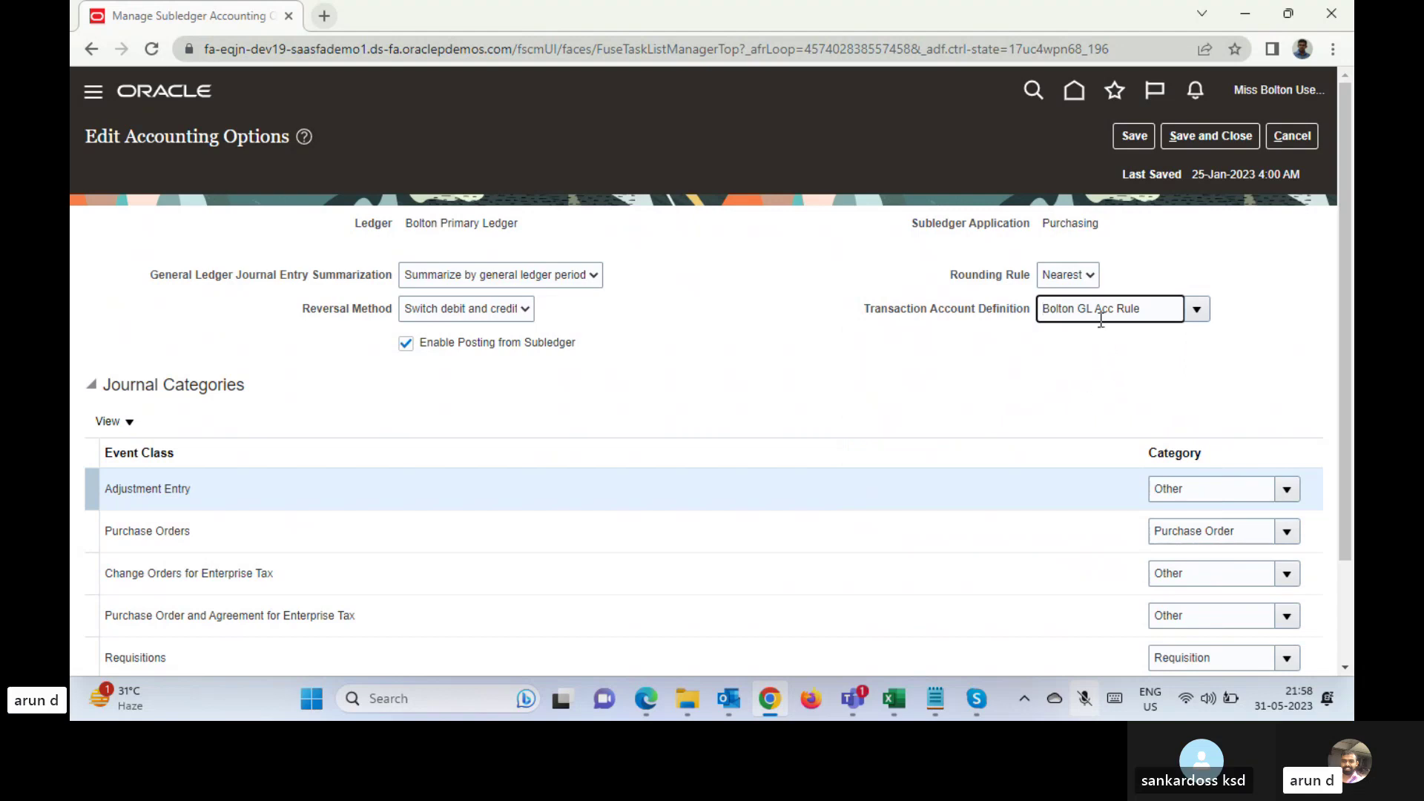
{"action": "left_click", "coordinate": [1213, 409]}
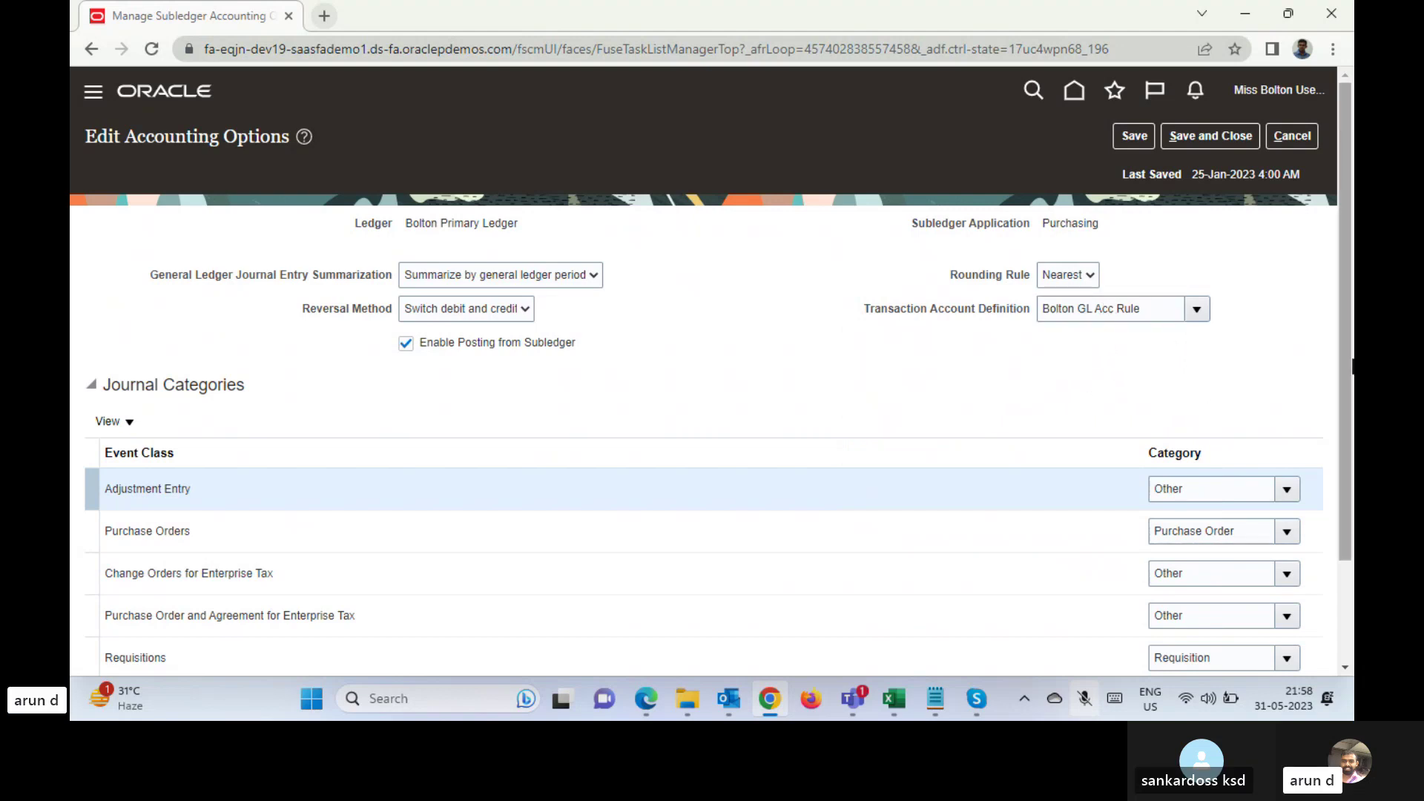
{"action": "scroll", "coordinate": [1352, 363], "scroll_direction": "down", "scroll_amount": 1}
{"action": "scroll", "coordinate": [1352, 364], "scroll_direction": "up", "scroll_amount": 1}
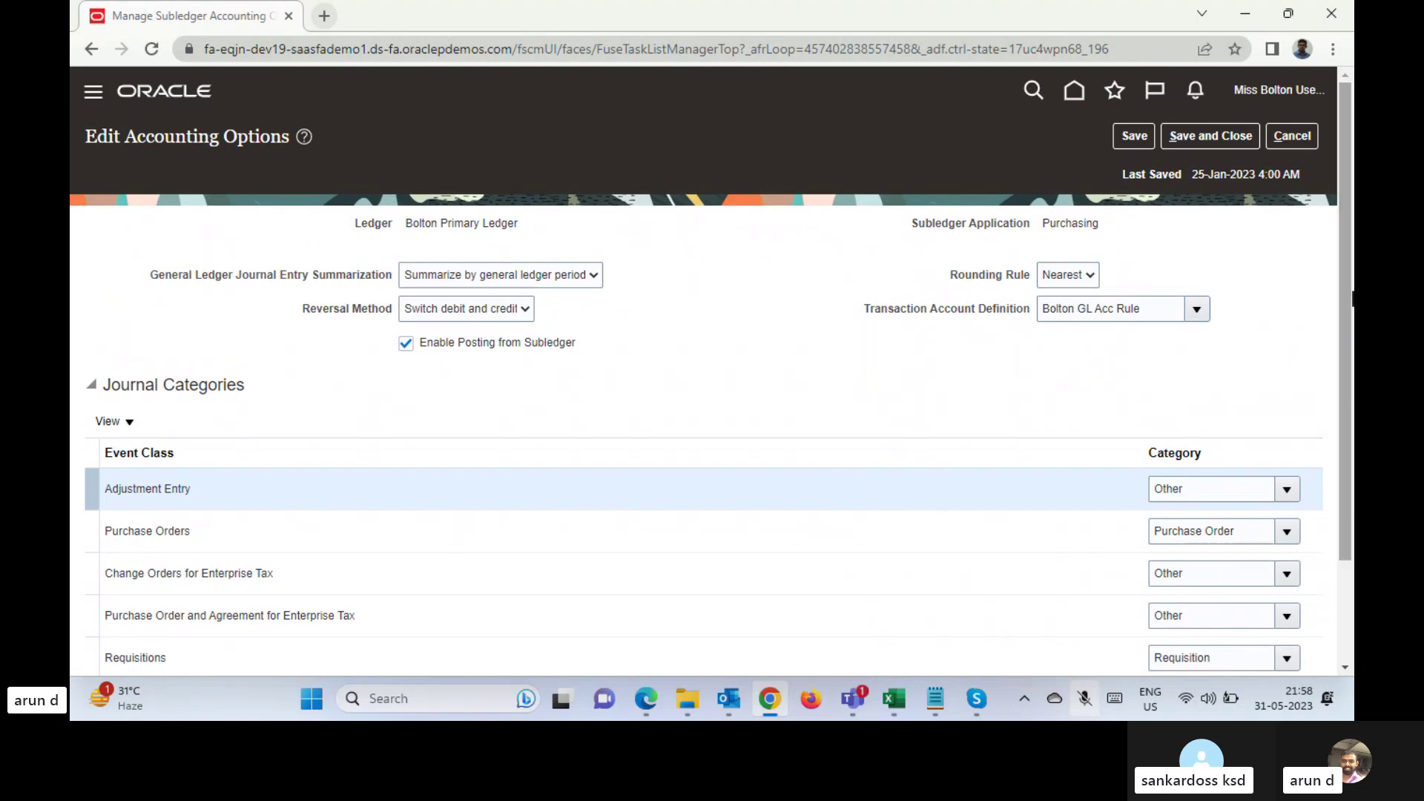
- Save and close the Purchasing accounting options, and finish the Manage Subledger Accounting Options task to return to the Procurement setup
{"action": "left_click", "coordinate": [1135, 136]}
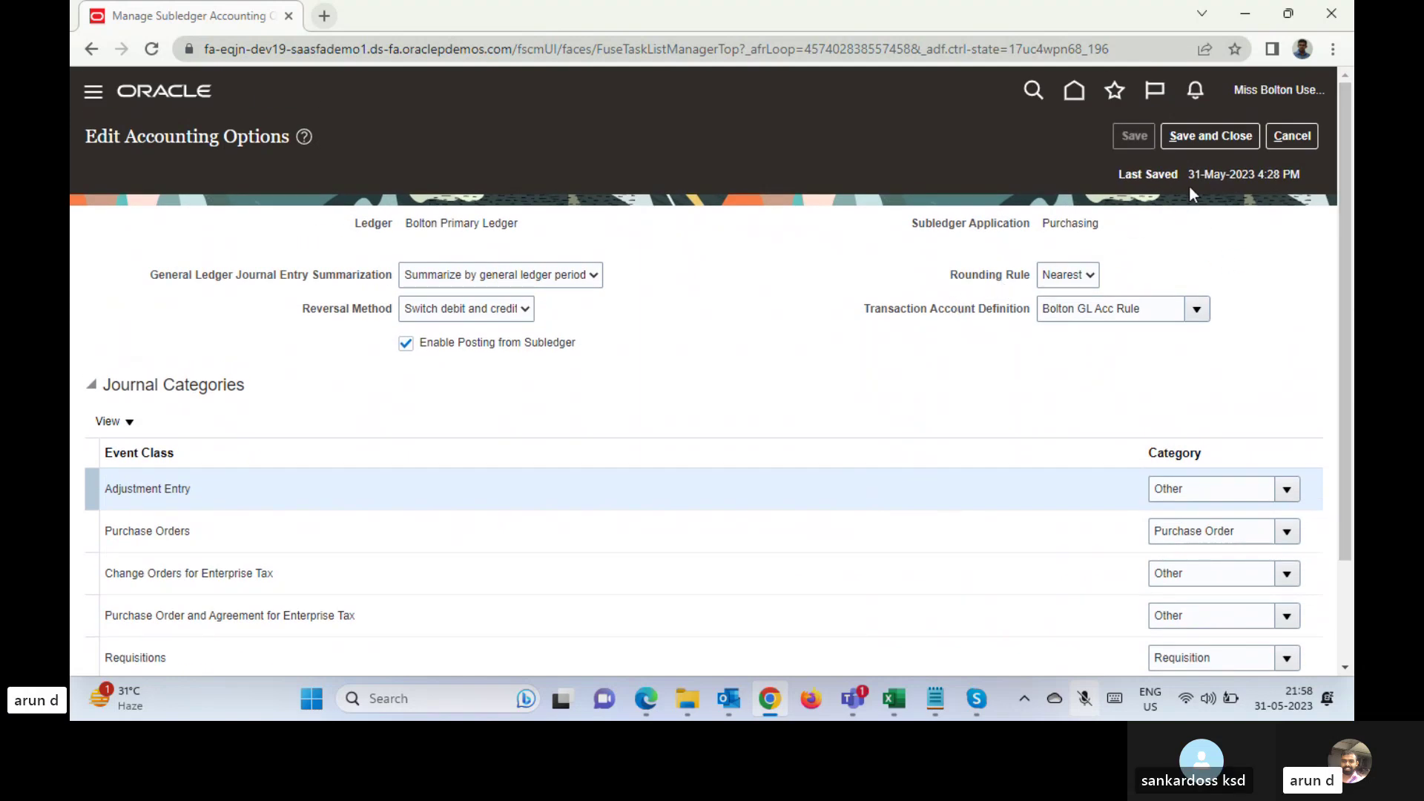
{"action": "left_click", "coordinate": [1223, 139]}
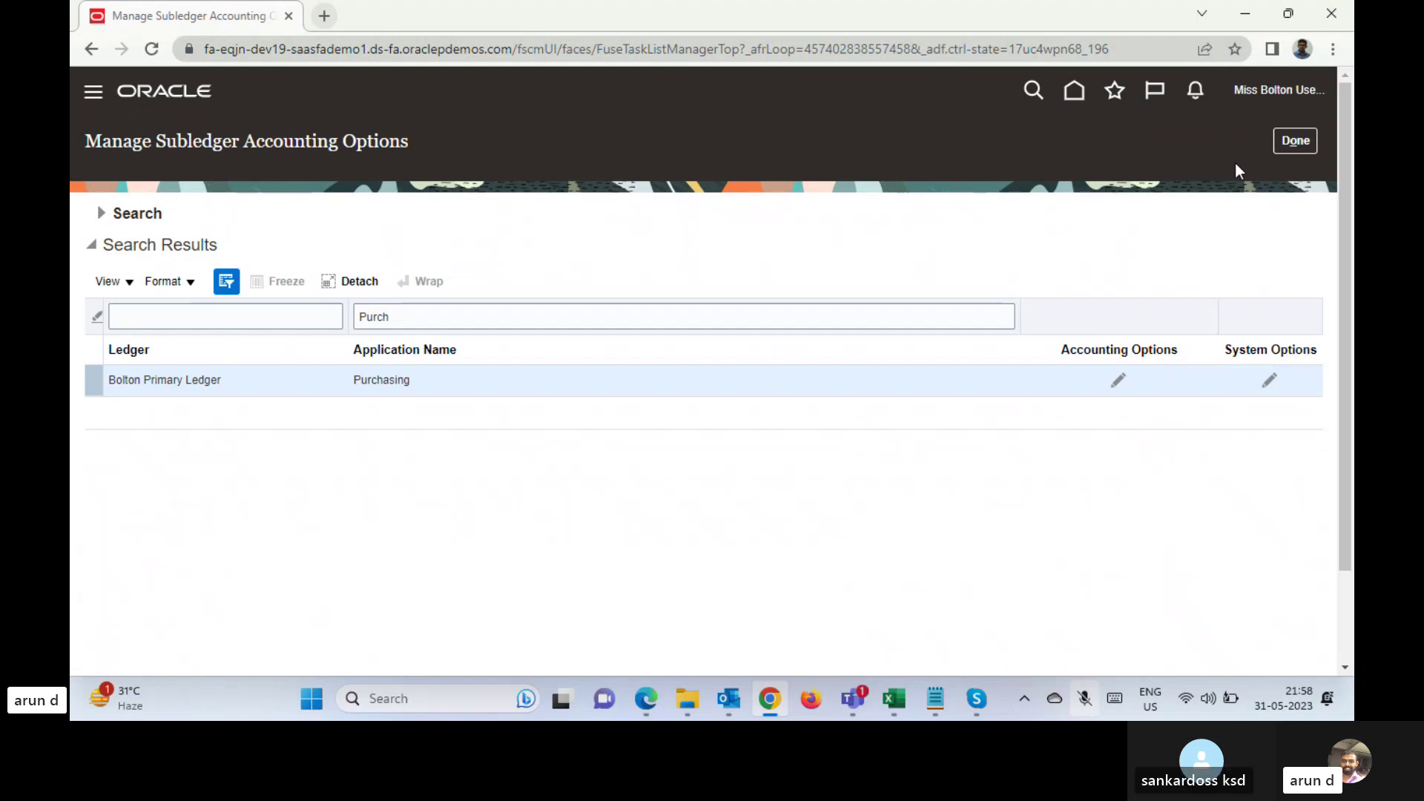
{"action": "left_click", "coordinate": [1295, 141]}
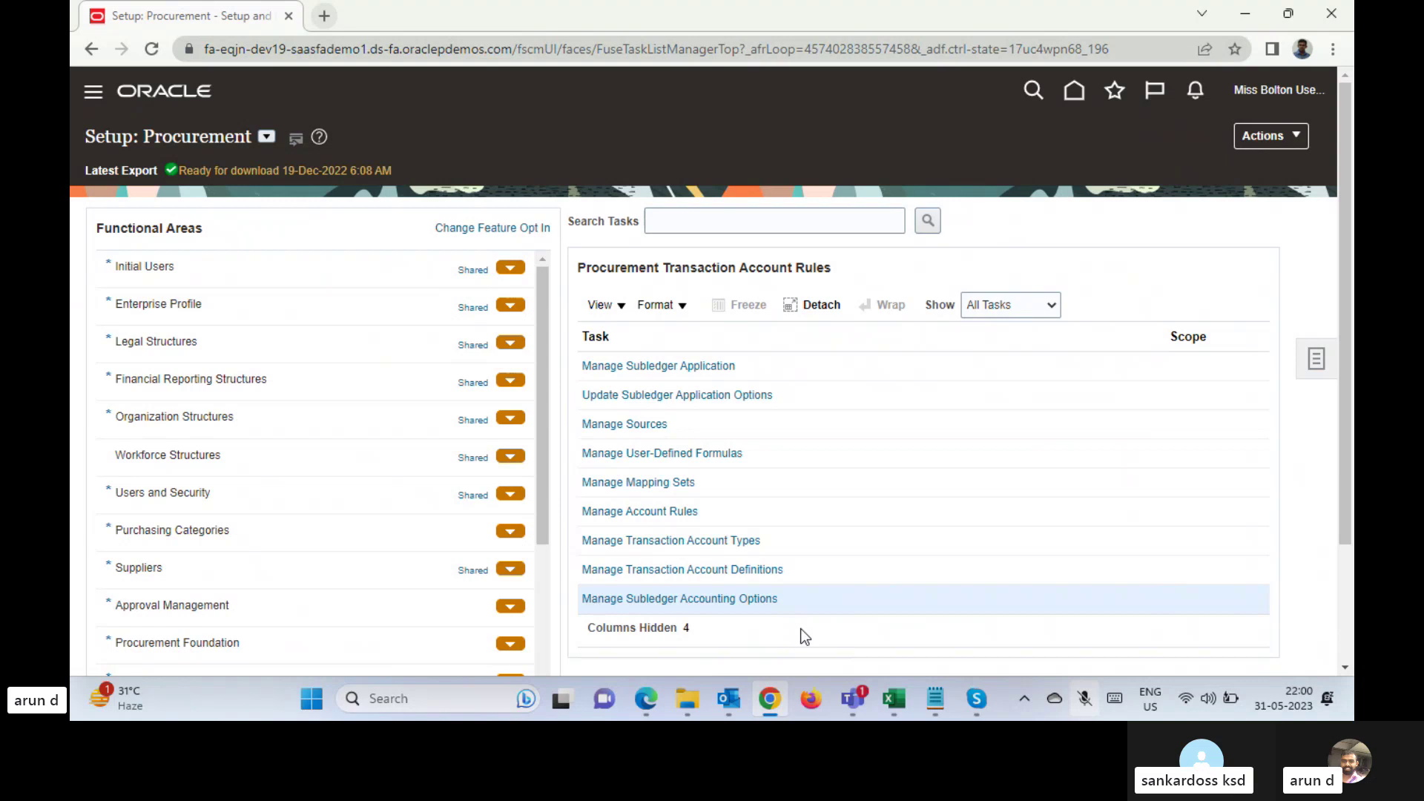
{"action": "left_click", "coordinate": [866, 701]}
{"action": "right_click", "coordinate": [865, 700]}
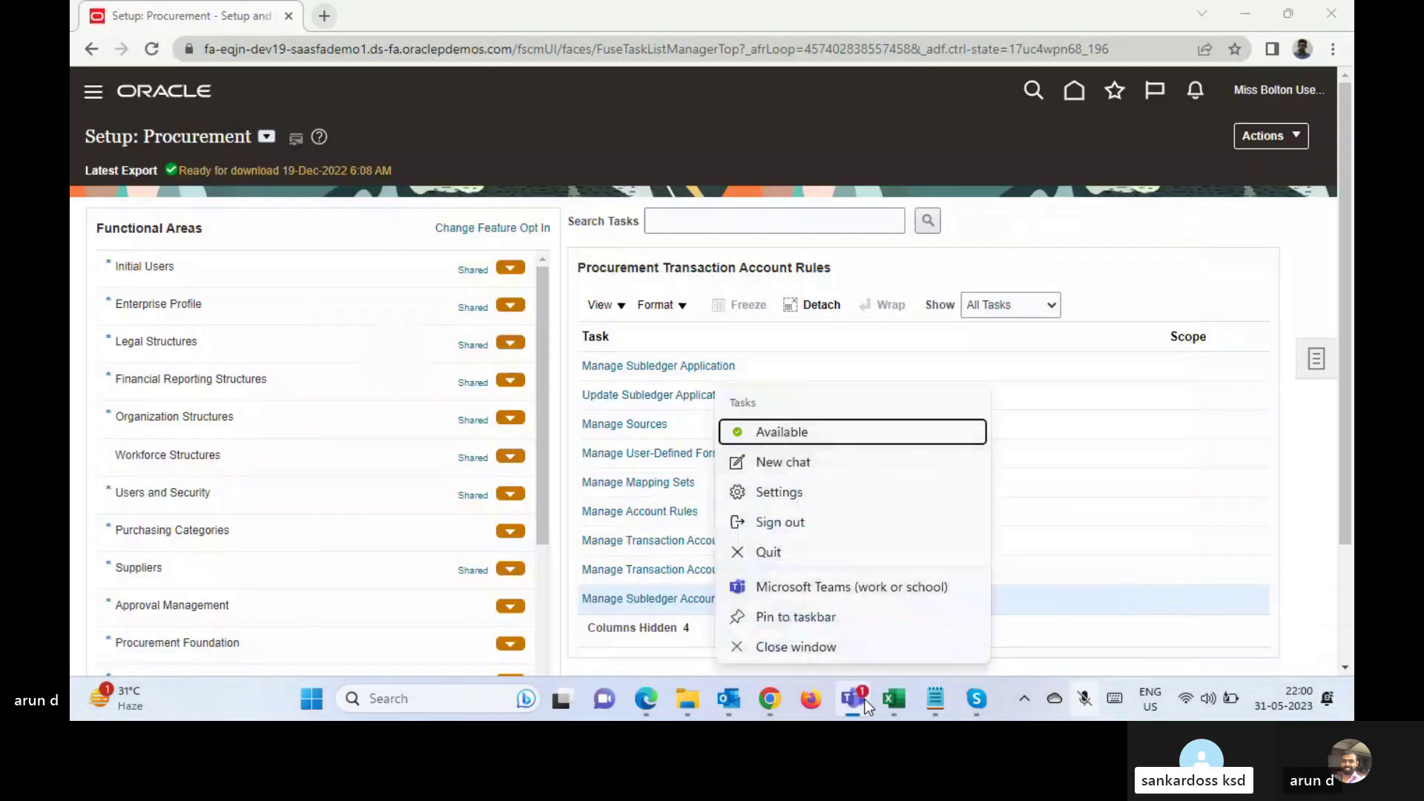
{"action": "left_click", "coordinate": [975, 703]}
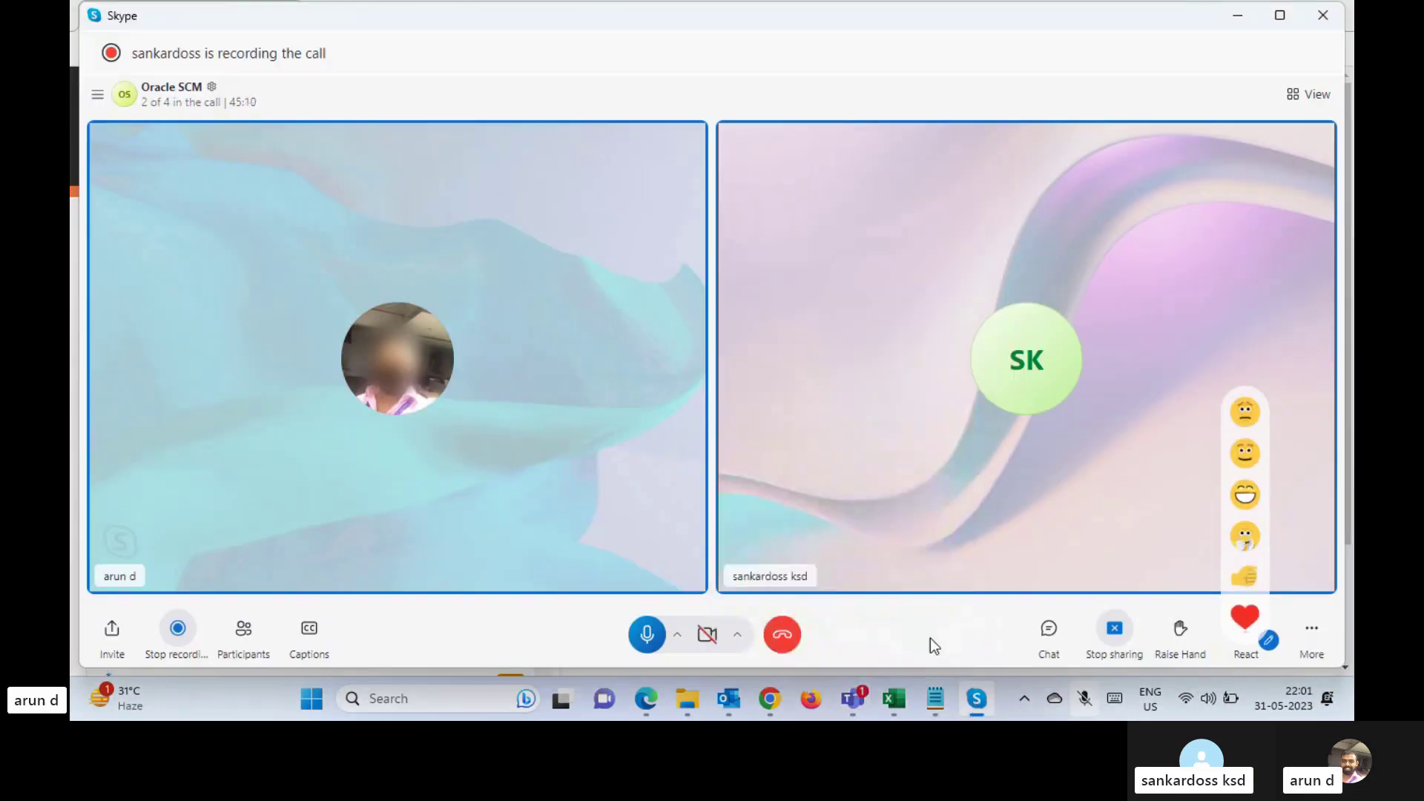